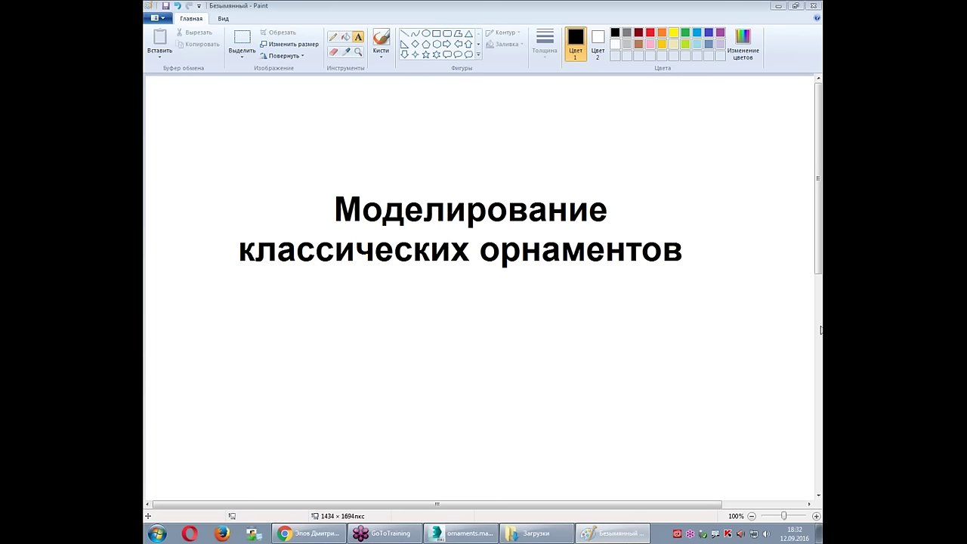
Step: Switch from the Paint title slide to ornaments.max in 3ds Max
click(462, 533)
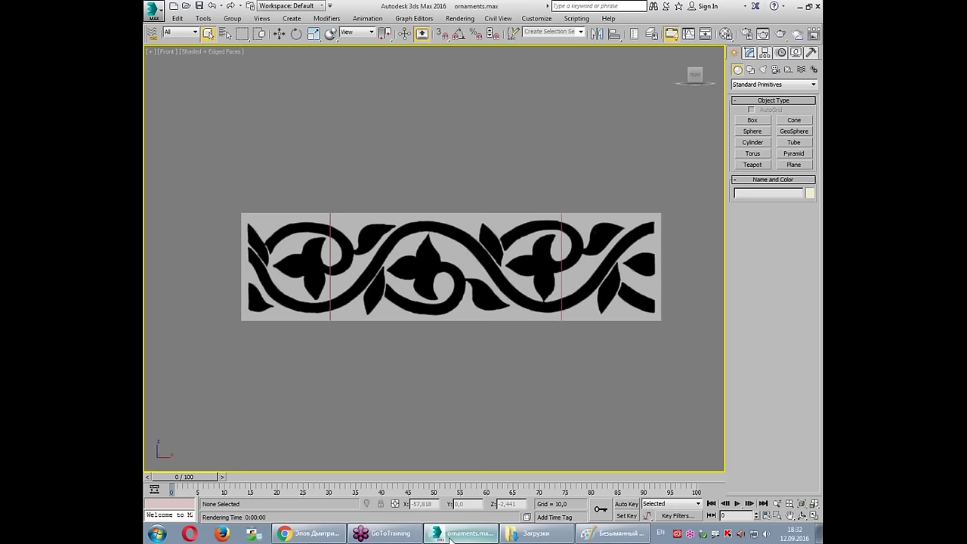
Step: Zoom and pan past the border and rosette references, ending with the border ornament centred
scroll(424, 228, down, 5)
scroll(421, 244, up, 10)
middle_drag(421, 244, 459, 247)
scroll(459, 247, down, 2)
scroll(459, 247, down, 4)
middle_drag(681, 279, 423, 287)
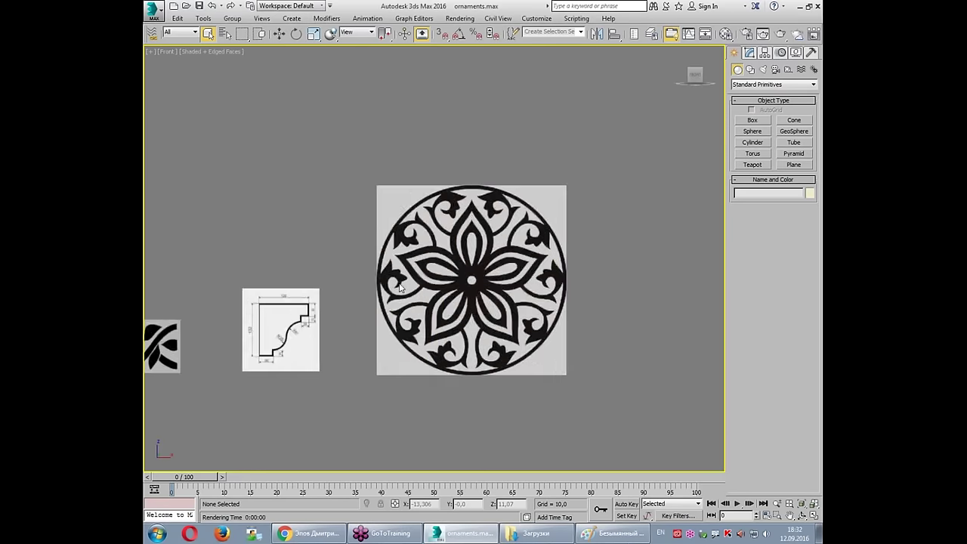
scroll(423, 287, up, 6)
scroll(423, 287, down, 6)
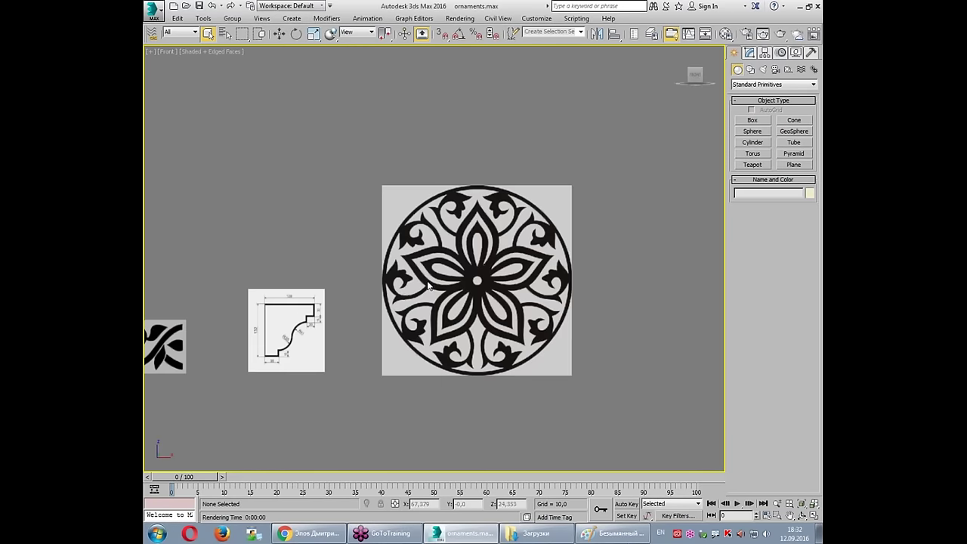
middle_drag(209, 328, 469, 282)
scroll(469, 282, up, 4)
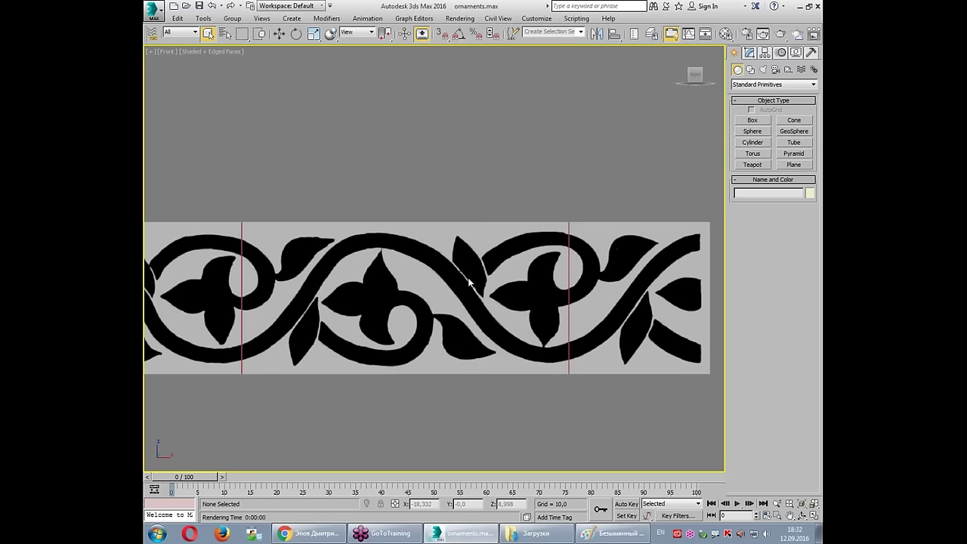
middle_drag(469, 282, 442, 254)
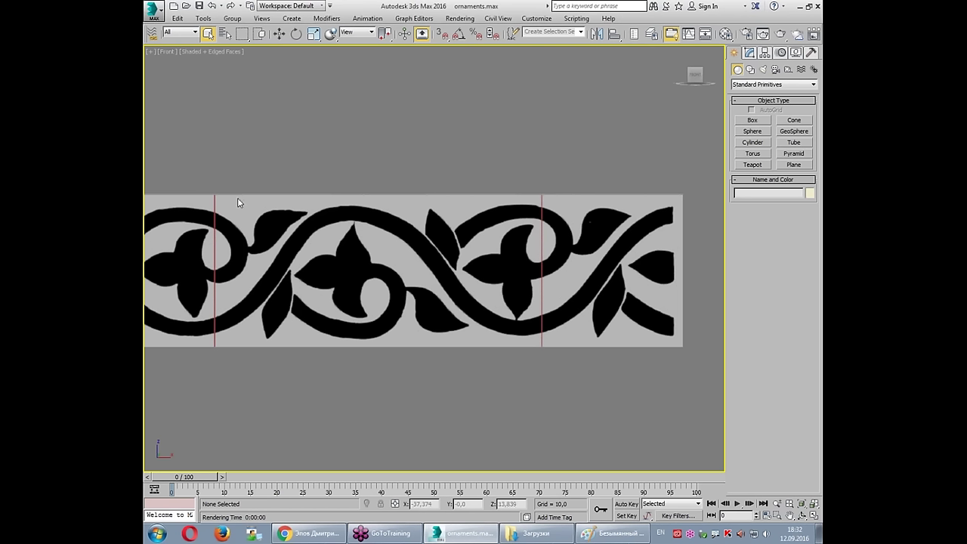
Step: Mark the left and right boundaries of one border pattern repeat, then clear the marks
drag(211, 177, 211, 379)
drag(541, 163, 541, 369)
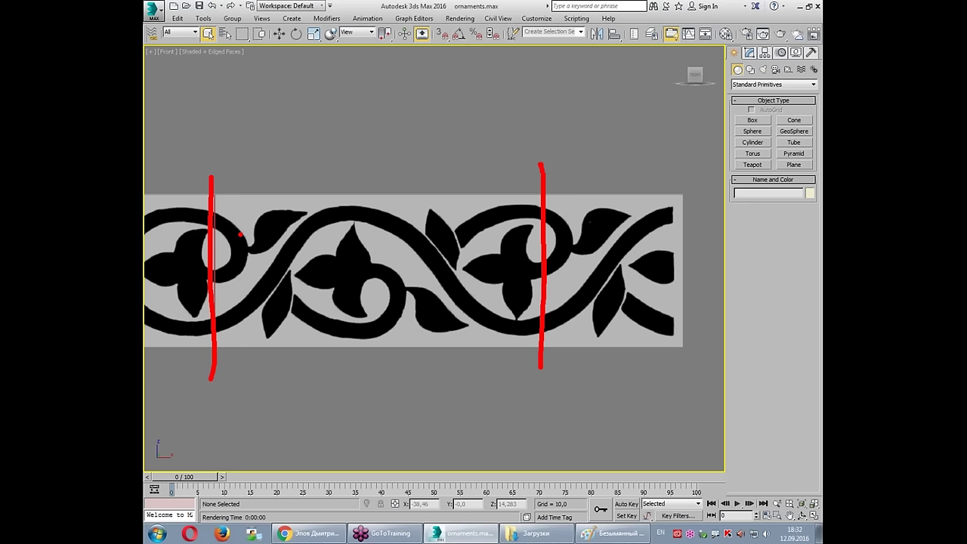
key(e)
mouse_move(215, 181)
mouse_down()
mouse_move(517, 314)
mouse_move(525, 201)
mouse_up()
key(Escape)
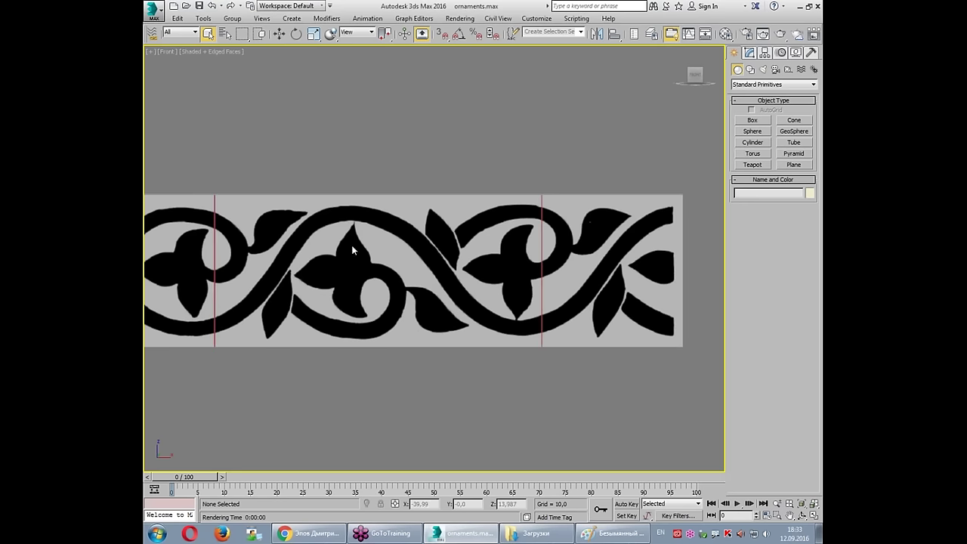
Step: Frame the dimensioned molding profile (128 by 132, R41 and R35) in the Front view
middle_drag(657, 211, 392, 210)
scroll(391, 211, down, 2)
scroll(391, 210, up, 2)
scroll(391, 237, up, 3)
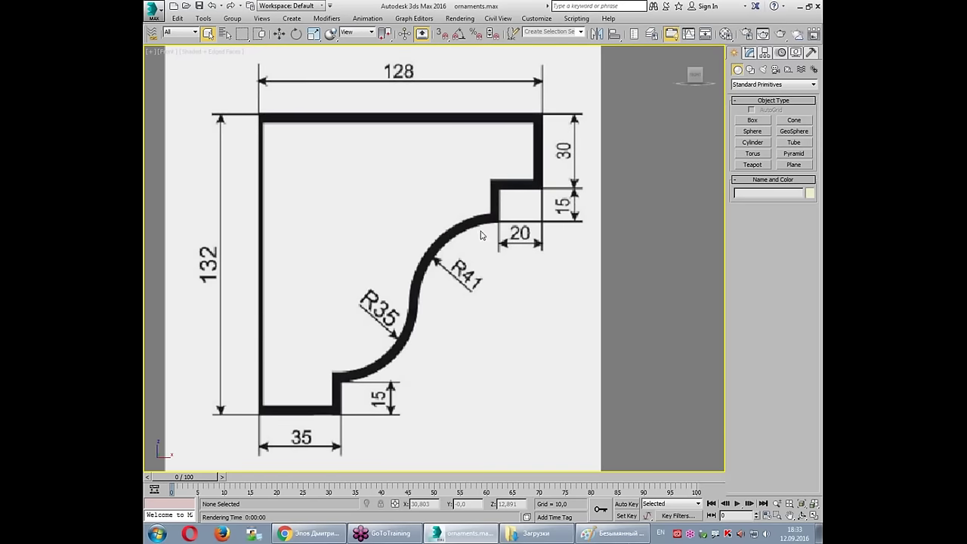
Step: Trace the molding profile's curved edges, clear the marks and zoom over to the rosette
mouse_move(484, 218)
mouse_down()
mouse_move(479, 259)
mouse_move(389, 390)
mouse_up()
drag(479, 260, 428, 371)
drag(354, 378, 390, 389)
mouse_move(482, 219)
mouse_down()
mouse_move(444, 248)
mouse_move(364, 379)
mouse_up()
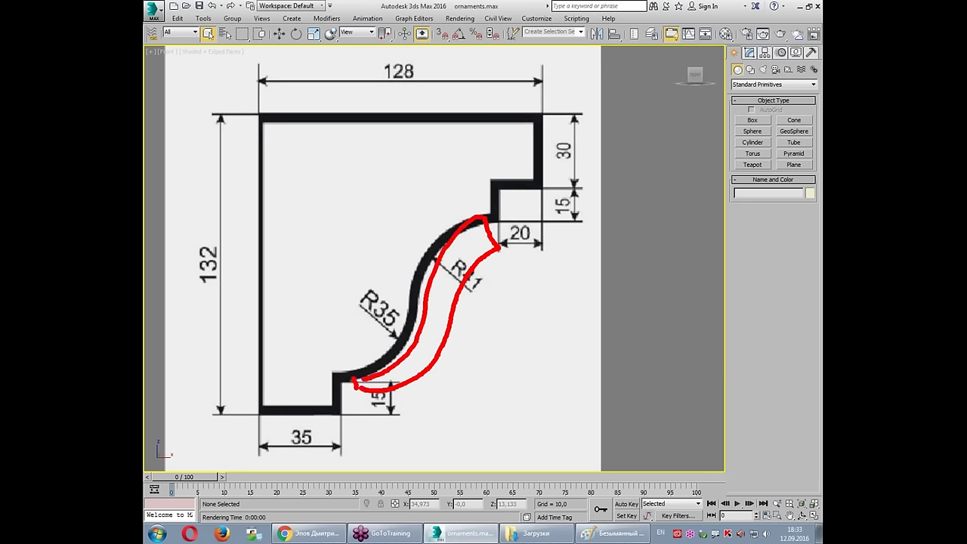
key(Escape)
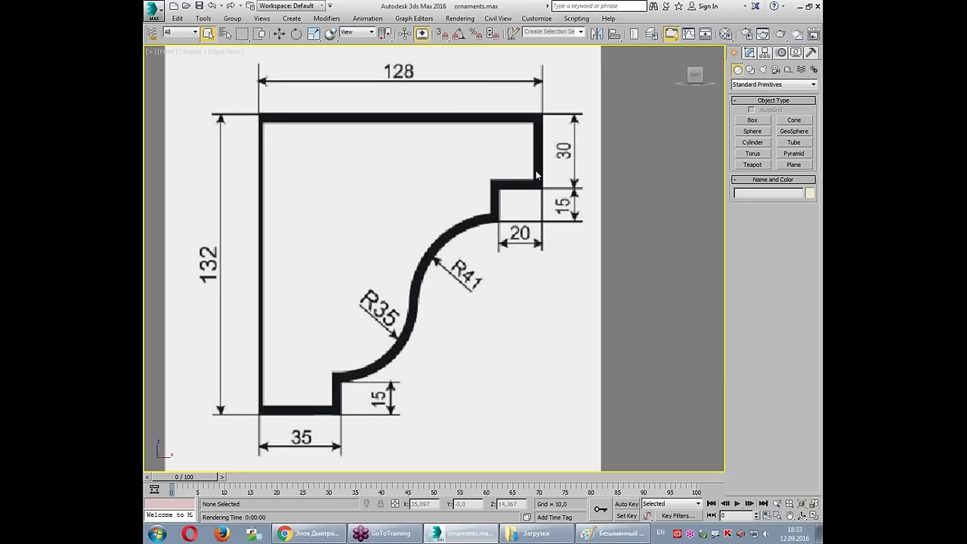
scroll(462, 205, down, 5)
scroll(461, 205, down, 2)
scroll(529, 227, up, 2)
scroll(485, 225, up, 3)
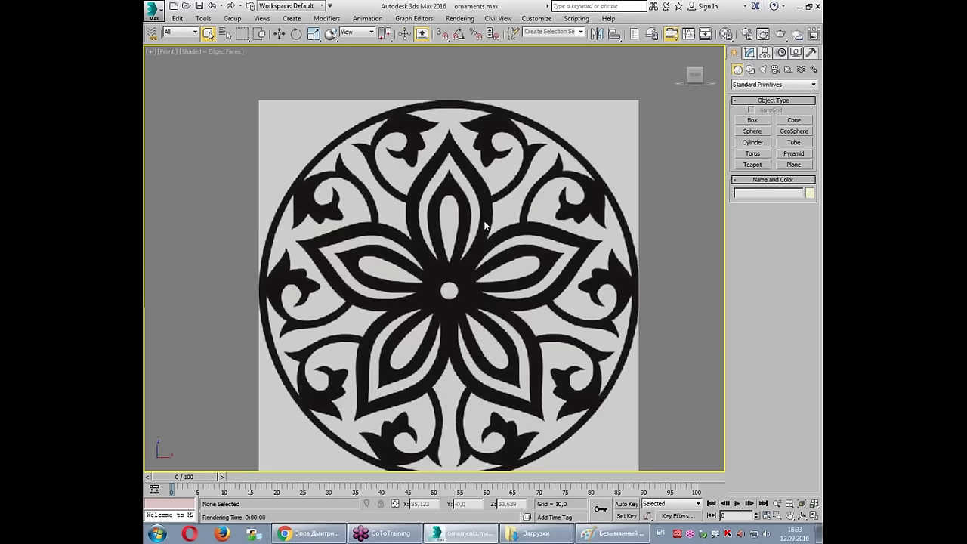
Step: Mark the rosette's petal directions, tendrils and radial lines, then clear them and zoom out
key(ctrl+2)
drag(449, 288, 368, 169)
drag(334, 96, 463, 251)
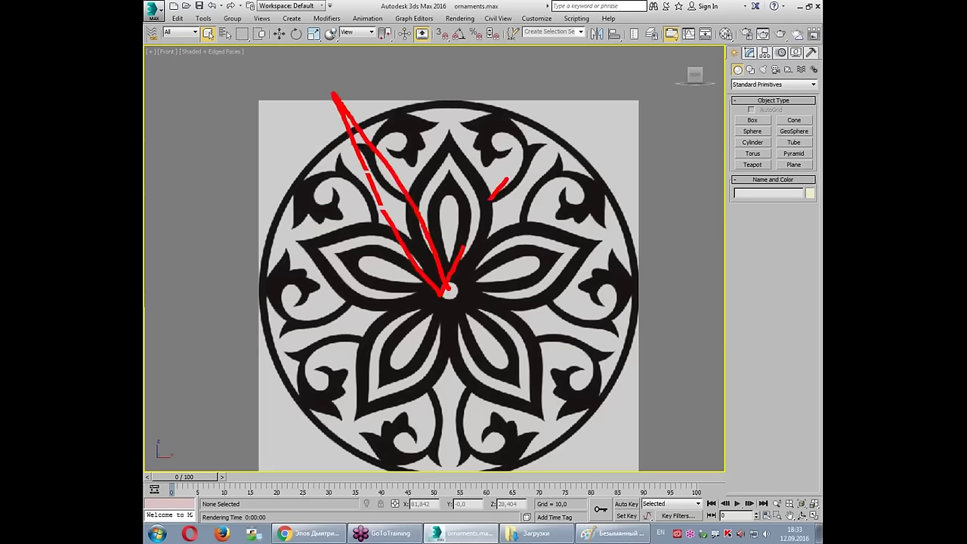
mouse_move(537, 161)
mouse_down()
mouse_move(563, 303)
mouse_move(521, 278)
mouse_up()
mouse_move(551, 323)
mouse_down()
mouse_move(437, 412)
mouse_move(342, 361)
mouse_move(351, 209)
mouse_move(328, 210)
mouse_up()
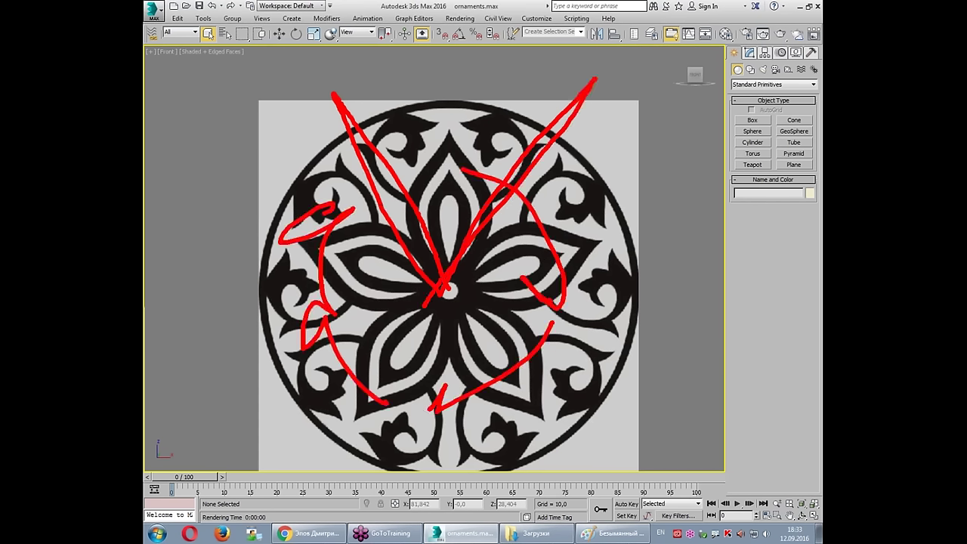
drag(446, 286, 771, 367)
mouse_move(408, 286)
mouse_down()
mouse_move(346, 543)
mouse_move(143, 227)
mouse_up()
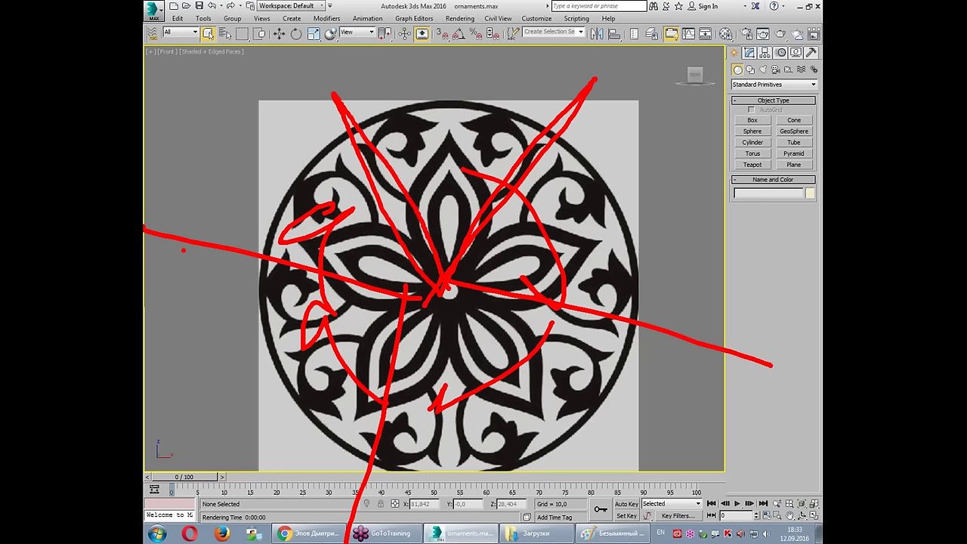
key(Escape)
scroll(358, 226, down, 5)
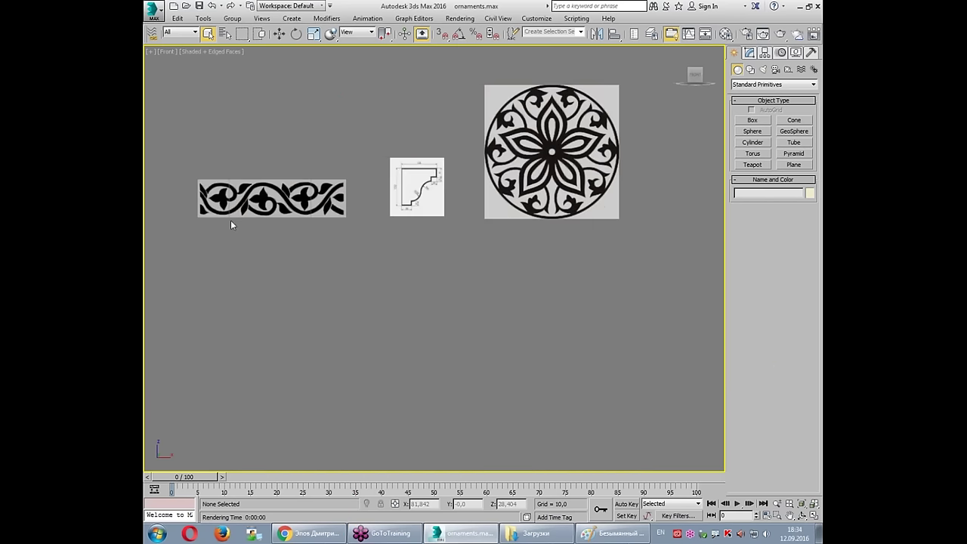
Step: Zoom in on the border ornament and sketch its main S-shaped stem and lower curl
middle_drag(358, 226, 479, 269)
scroll(431, 261, up, 3)
scroll(430, 261, up, 3)
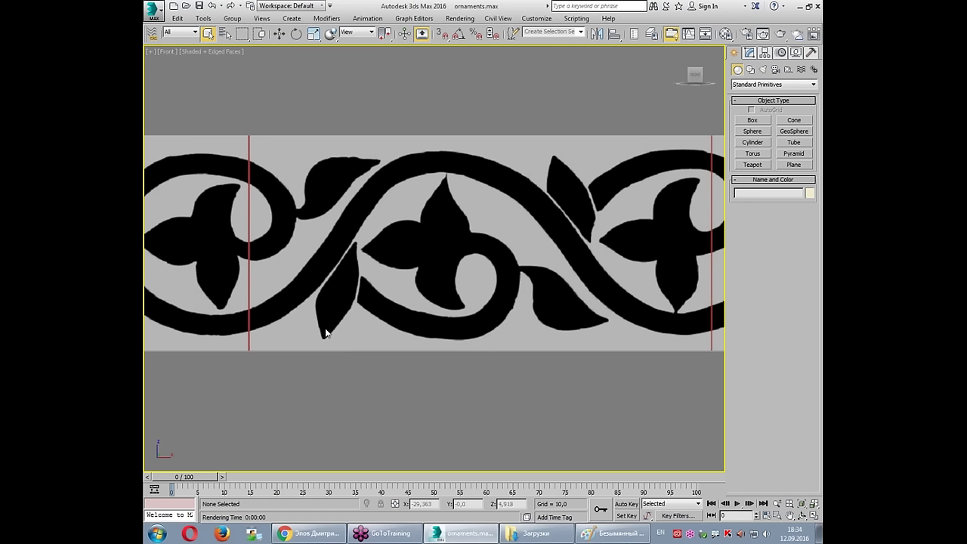
mouse_move(254, 321)
mouse_down()
mouse_move(299, 291)
mouse_move(385, 185)
mouse_move(521, 195)
mouse_move(680, 331)
mouse_up()
mouse_move(361, 285)
mouse_down()
mouse_move(401, 321)
mouse_move(508, 306)
mouse_move(465, 250)
mouse_up()
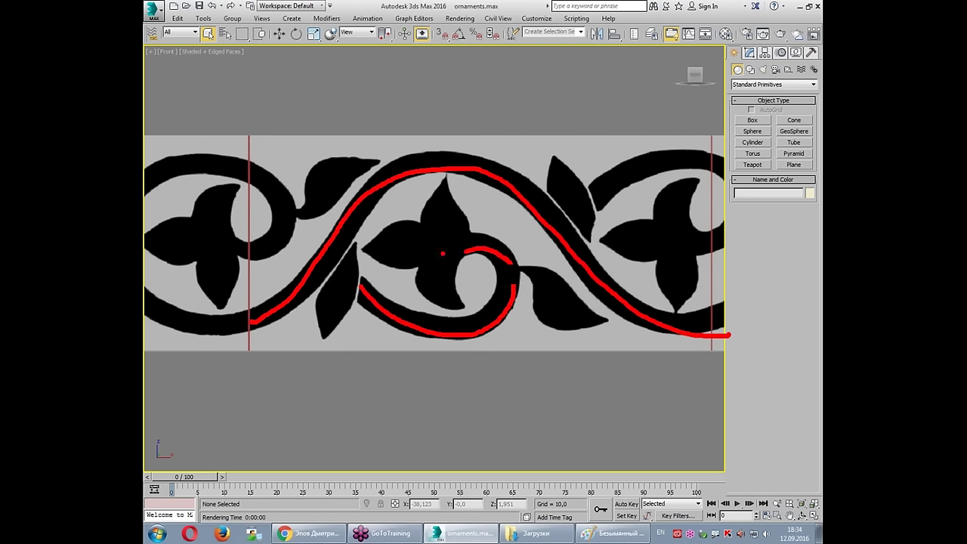
Step: Outline the lower-left and lower-right leaves, clear the marks, and show the Splines shape types
mouse_move(358, 240)
mouse_down()
mouse_move(326, 296)
mouse_move(333, 325)
mouse_move(359, 261)
mouse_up()
mouse_move(523, 269)
mouse_down()
mouse_move(538, 301)
mouse_move(574, 276)
mouse_move(508, 255)
mouse_up()
drag(460, 260, 476, 305)
mouse_move(418, 263)
mouse_down()
mouse_move(461, 304)
mouse_move(470, 209)
mouse_up()
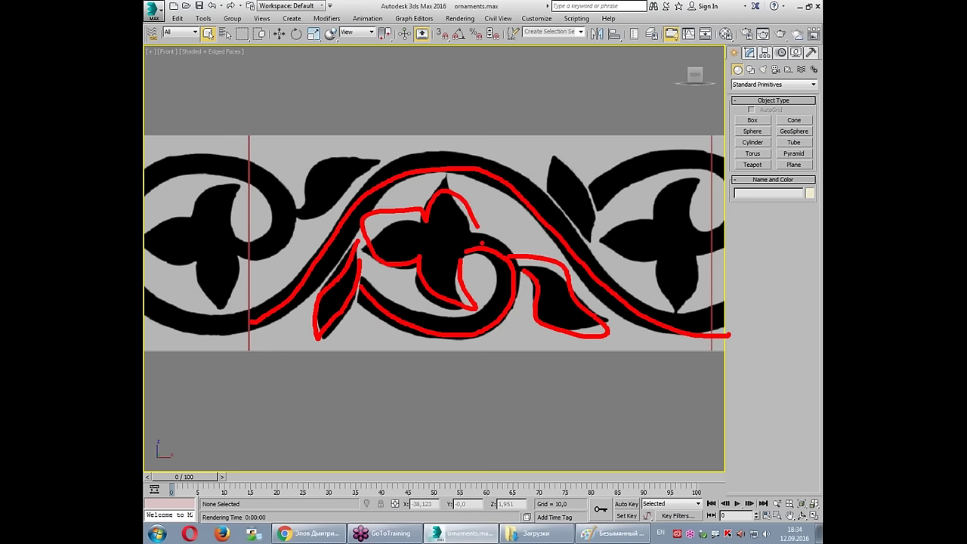
key(Escape)
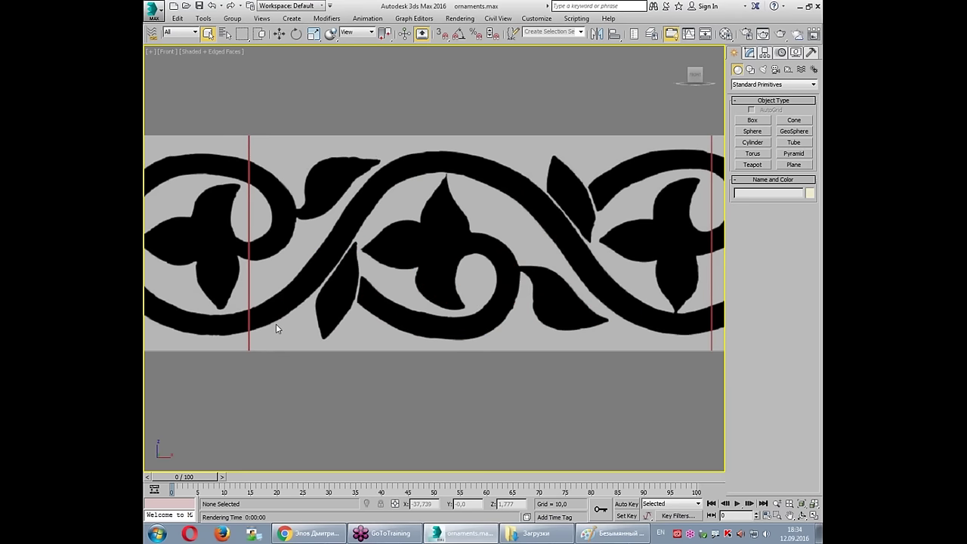
click(751, 69)
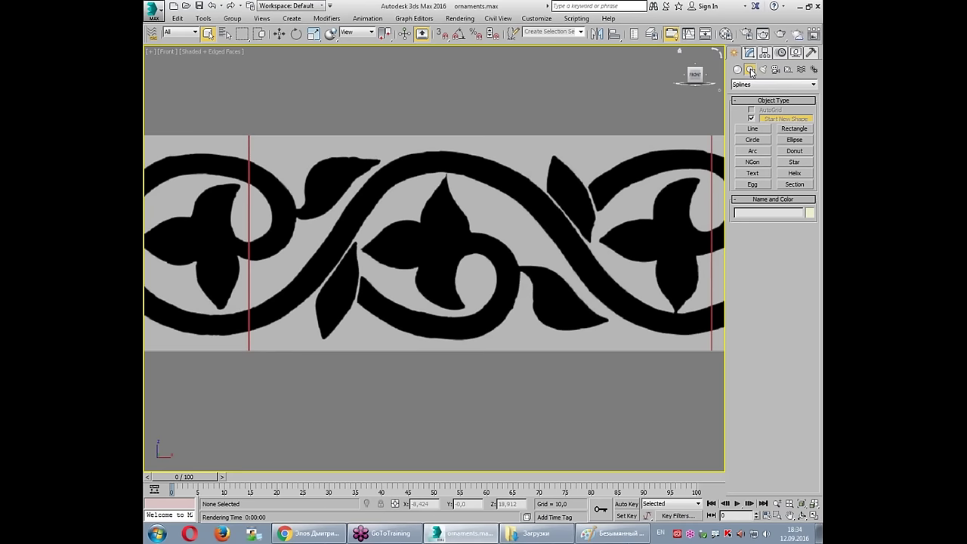
Step: Start a Line at the stem's left end, cancelling a badly placed first attempt
click(762, 128)
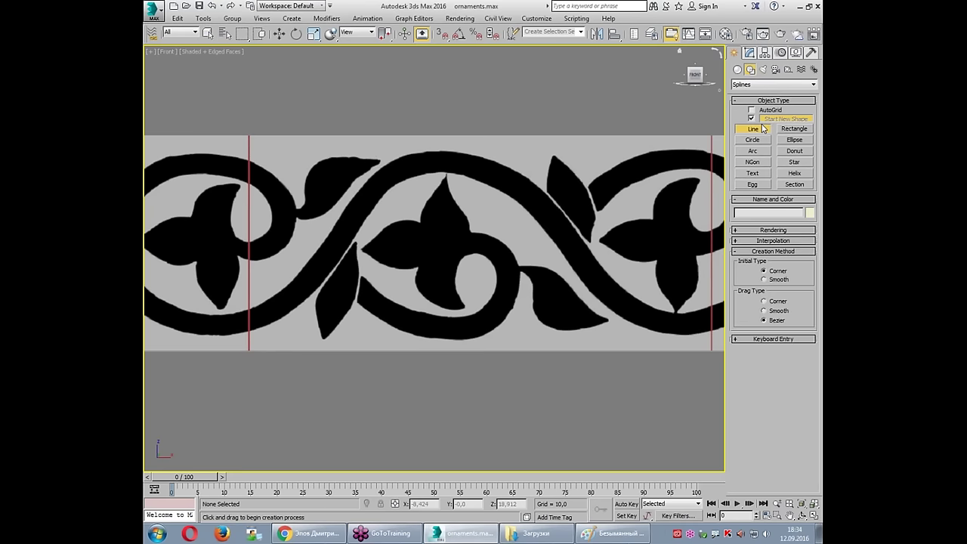
click(240, 321)
drag(257, 318, 269, 314)
right_click(204, 321)
click(200, 324)
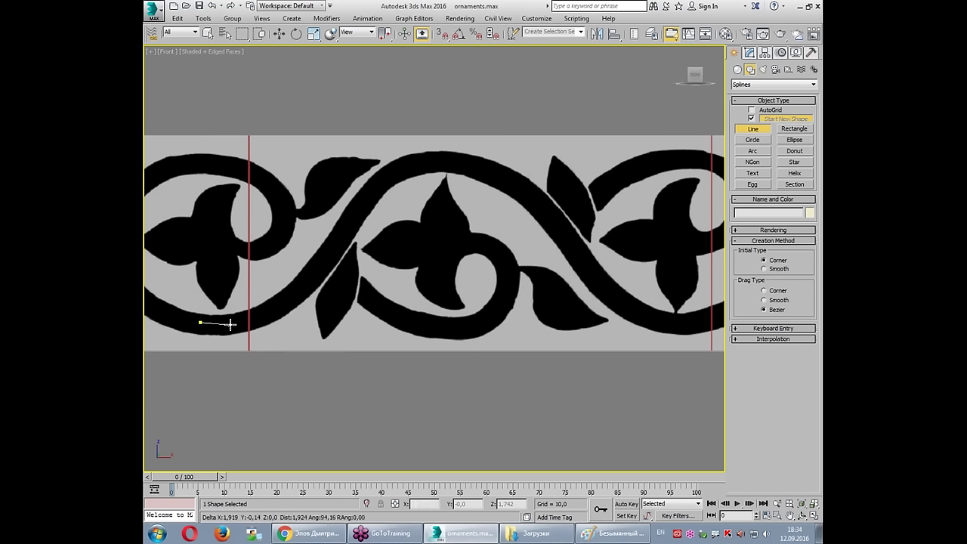
drag(234, 326, 246, 323)
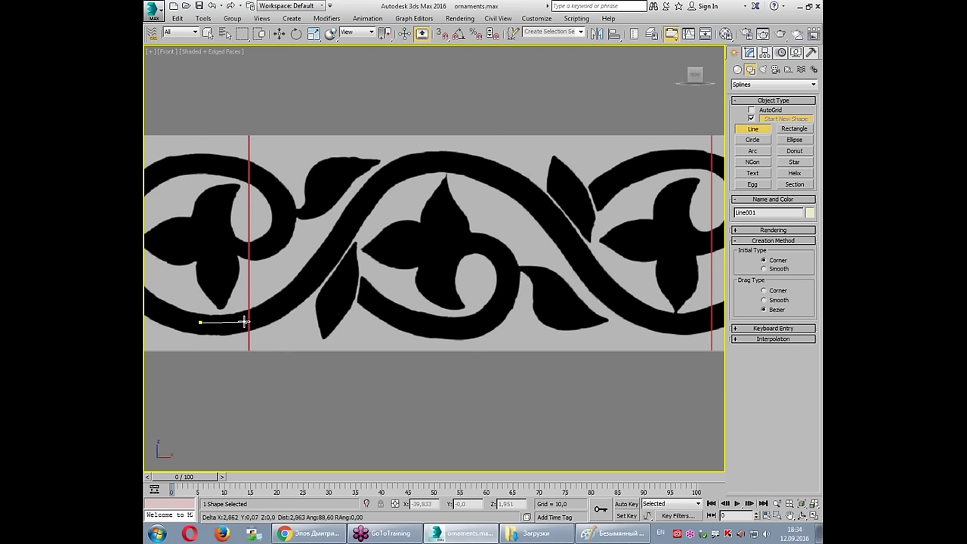
Step: Place Line001 points along the lower-left stem, up the rise and over the arch
click(194, 321)
click(238, 325)
click(284, 306)
click(318, 269)
click(346, 223)
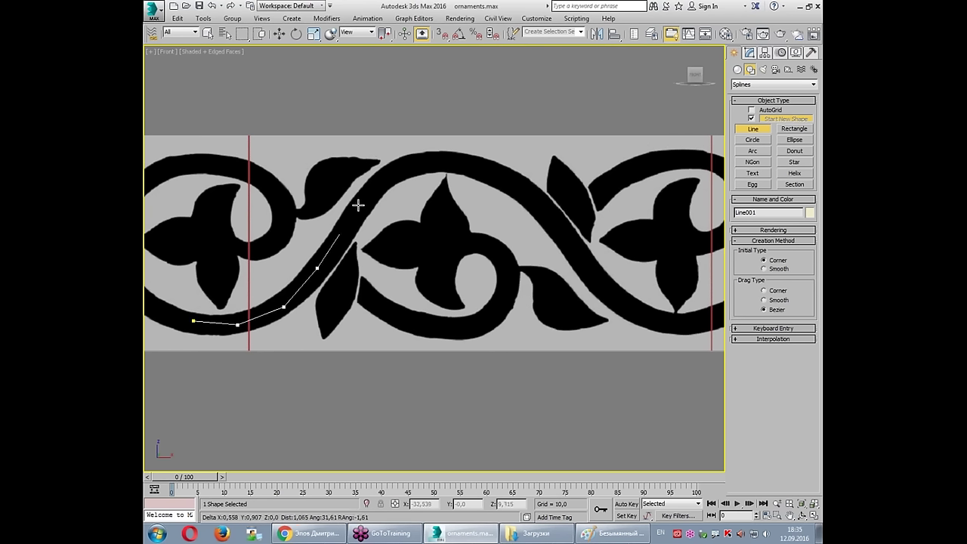
click(377, 184)
click(426, 162)
click(476, 165)
Step: Continue Line001 down the descending stem past the repeat boundary and finish it
click(524, 189)
click(560, 228)
click(587, 268)
click(618, 300)
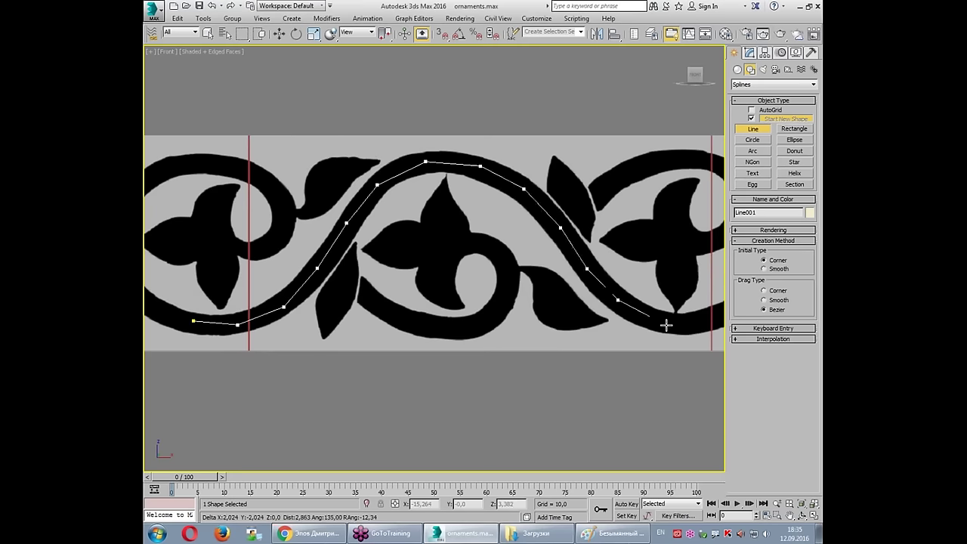
click(665, 323)
middle_drag(665, 323, 536, 314)
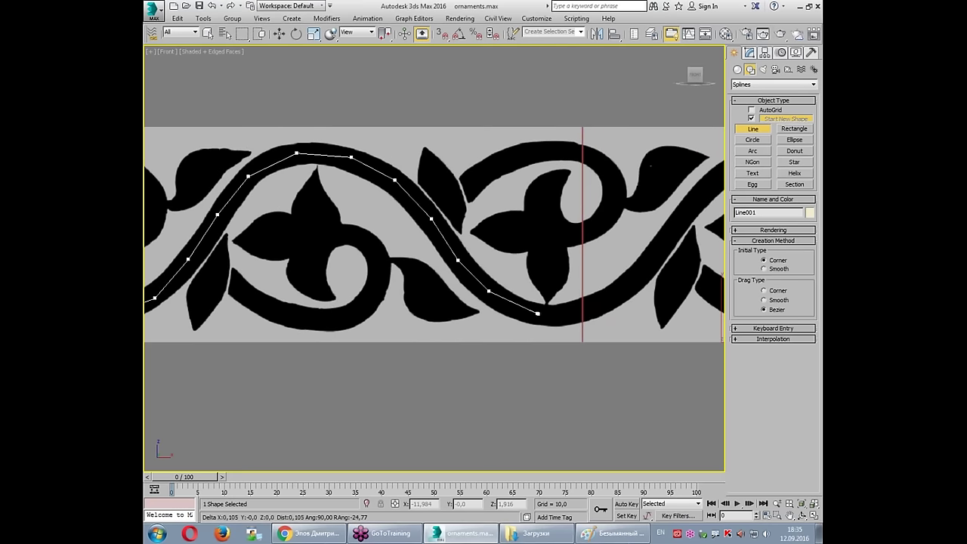
click(590, 310)
click(624, 289)
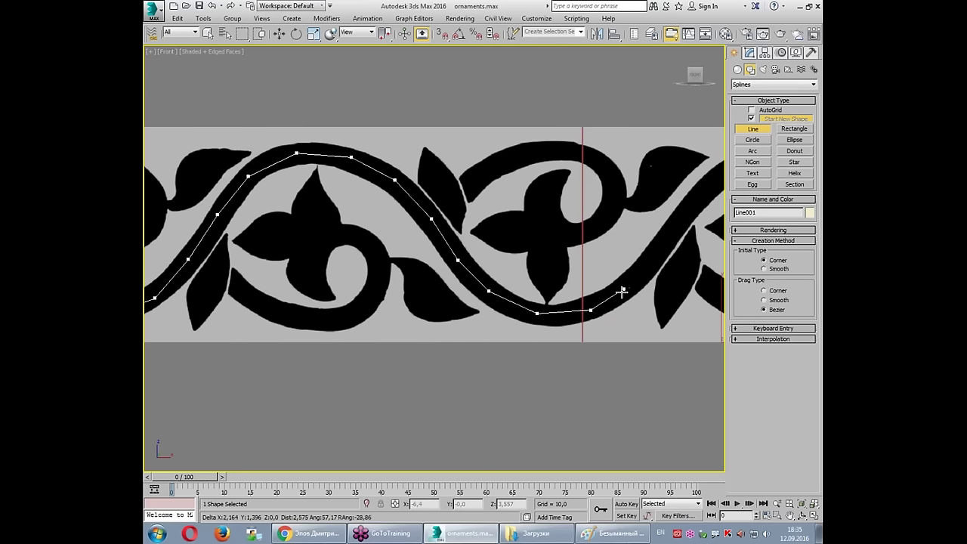
right_click(602, 331)
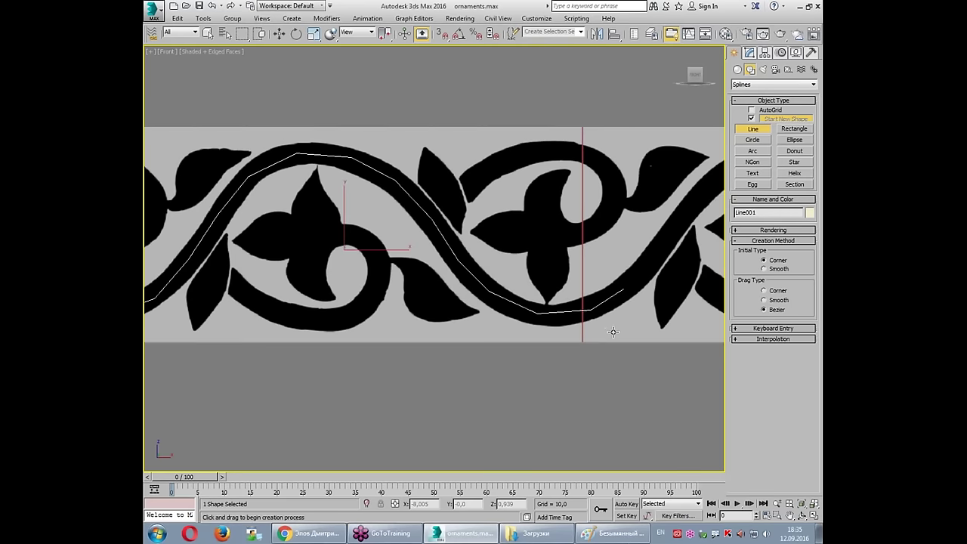
middle_drag(613, 331, 300, 318)
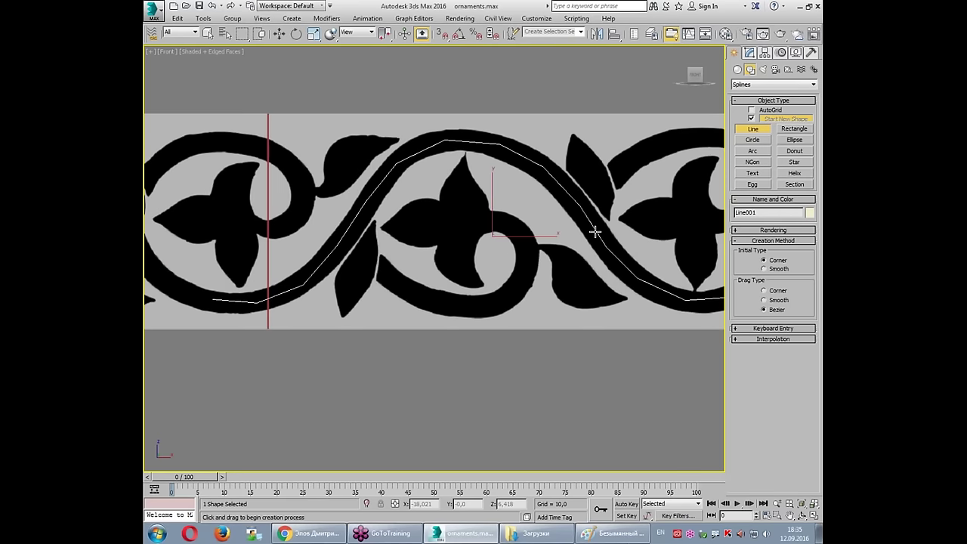
Step: Check Line001 against the whole band, then start and cancel a second line at the leaf tip
scroll(328, 301, up, 3)
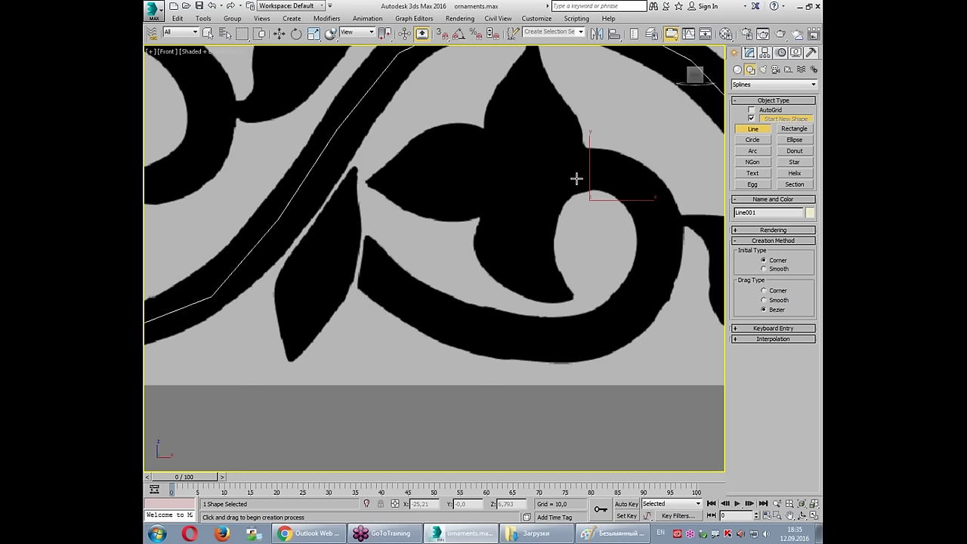
scroll(575, 197, down, 5)
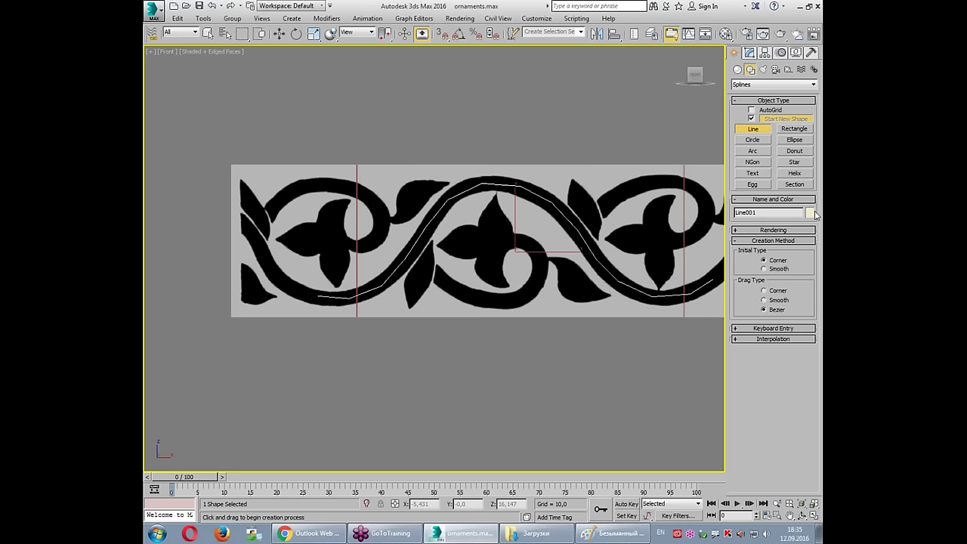
scroll(711, 310, up, 2)
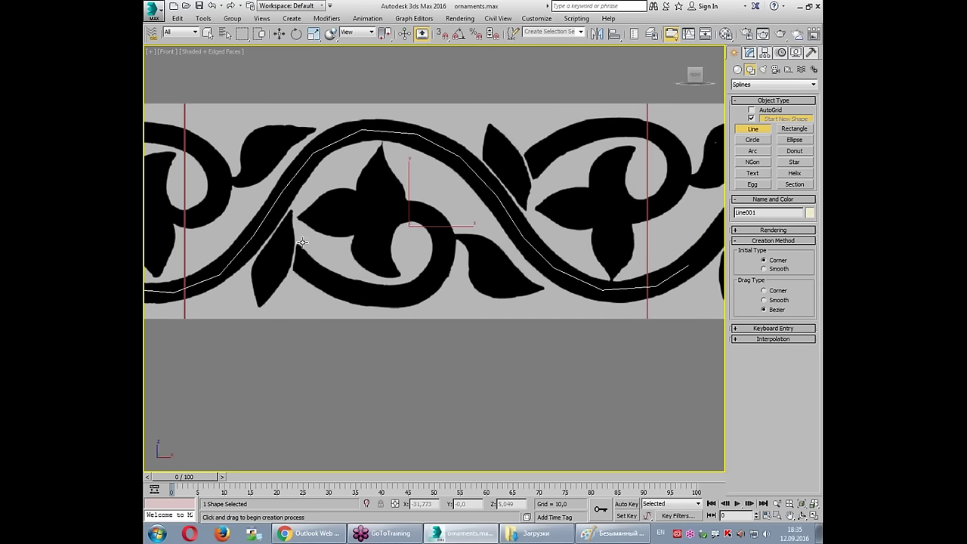
click(270, 236)
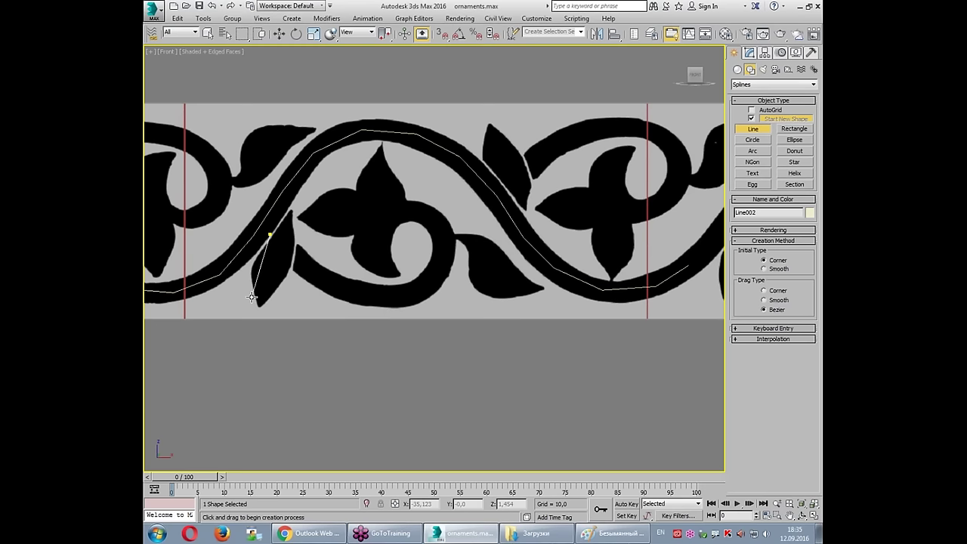
right_click(252, 297)
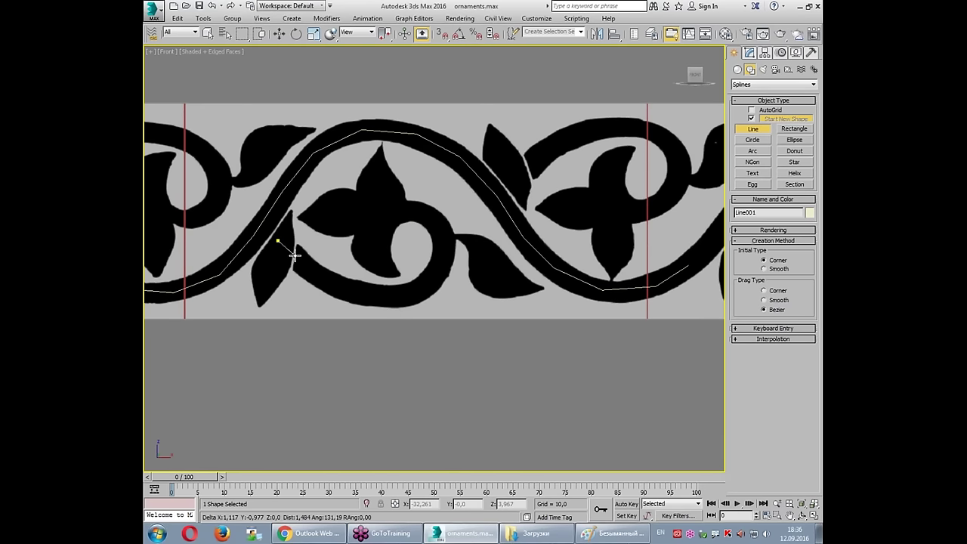
Step: Trace Line002 along the side branch's lower curve and around into the central spiral
scroll(289, 255, up, 2)
click(287, 250)
click(273, 235)
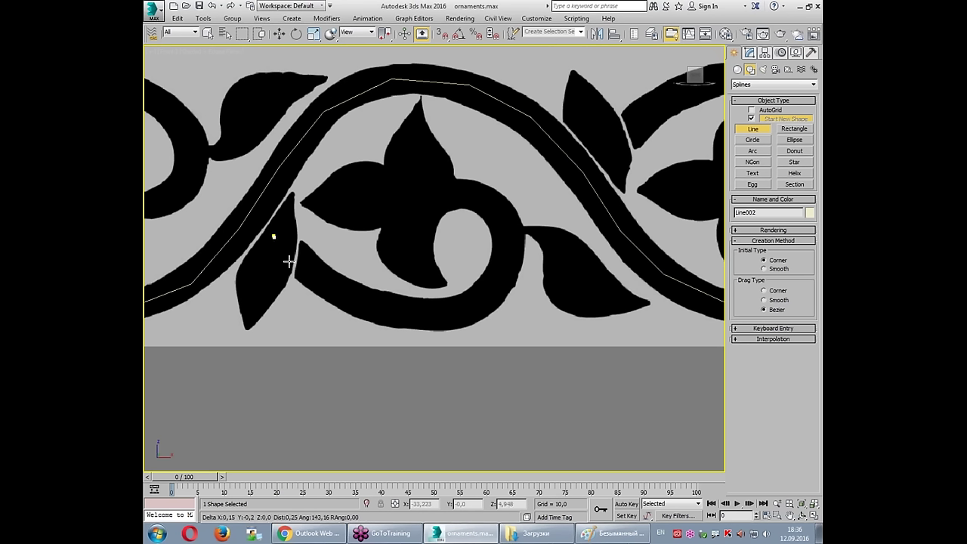
click(342, 293)
click(393, 312)
click(450, 313)
click(492, 293)
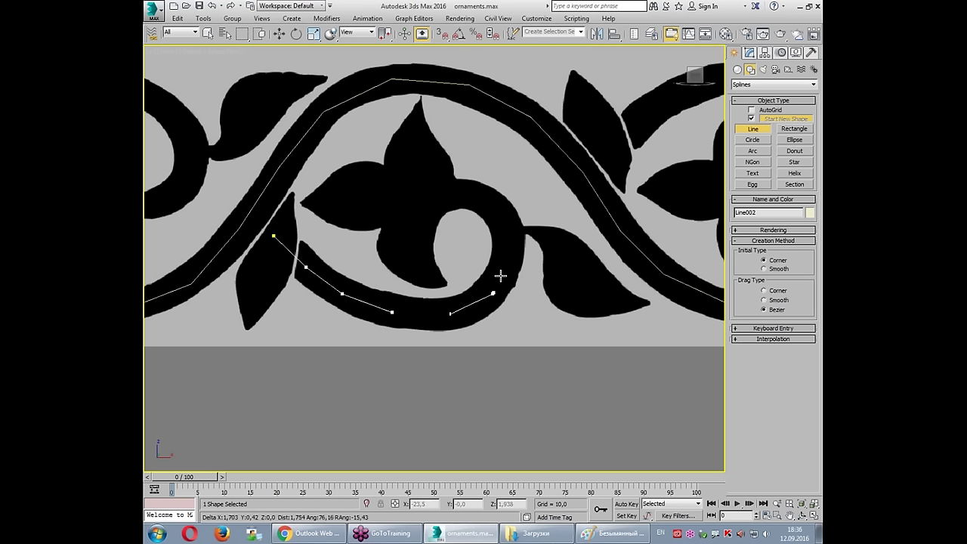
click(507, 259)
click(511, 252)
click(507, 217)
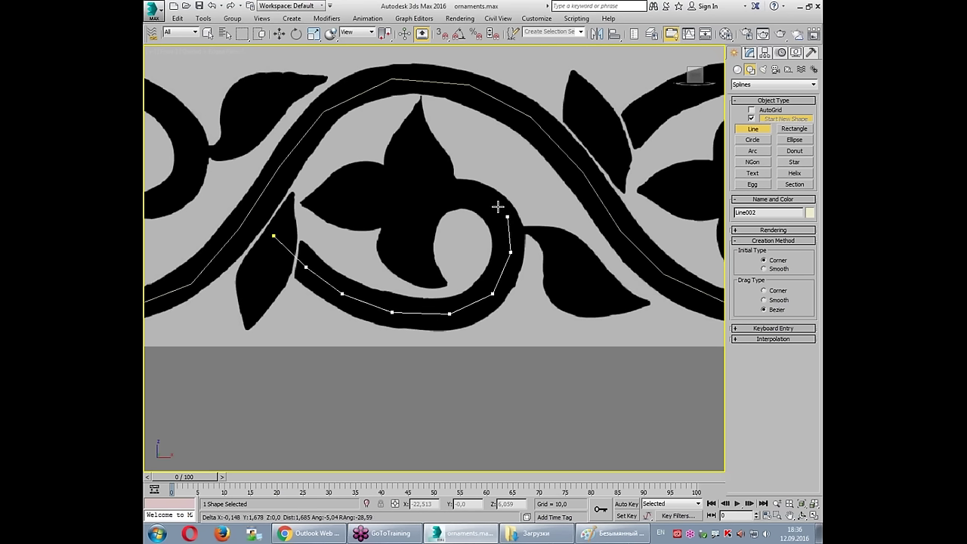
click(476, 193)
click(445, 191)
right_click(445, 191)
Step: Move three of Line002's spiral vertices onto the centre of the band
key(1)
click(507, 215)
key(w)
drag(507, 215, 512, 226)
click(476, 193)
drag(476, 193, 484, 198)
click(511, 251)
drag(511, 252, 510, 267)
click(479, 281)
key(1)
Step: Start Line003 at the upper-right curl and trace it over the curl's top
scroll(272, 303, down, 3)
click(734, 52)
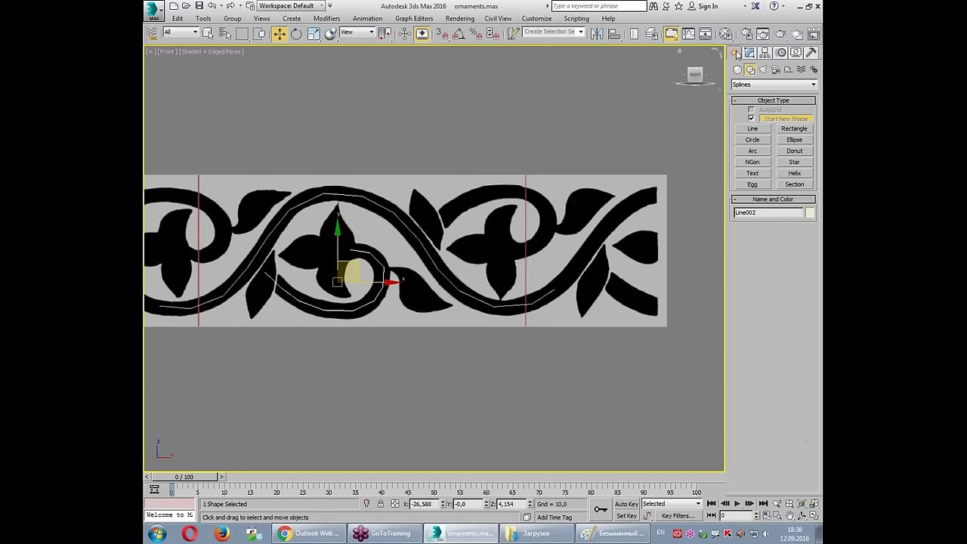
click(754, 129)
scroll(346, 264, up, 2)
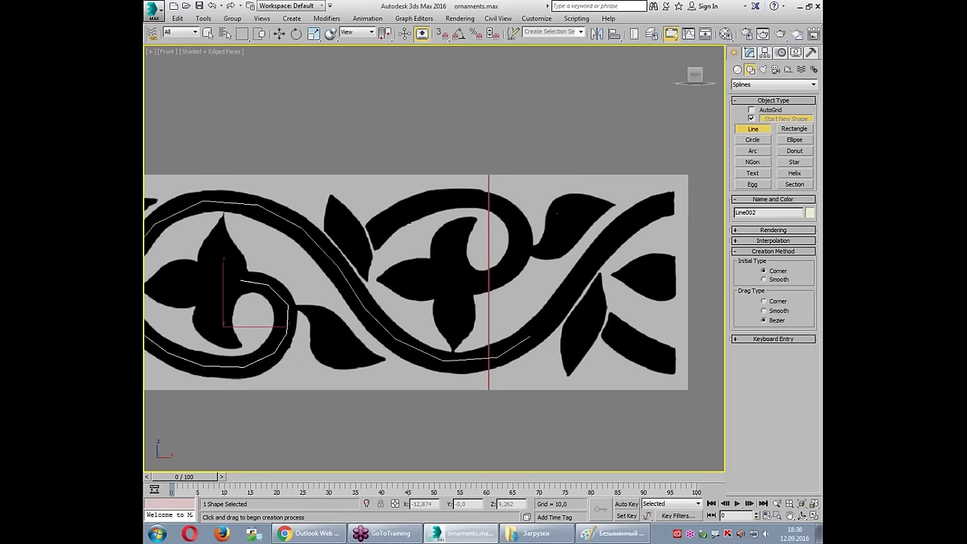
click(355, 251)
click(387, 219)
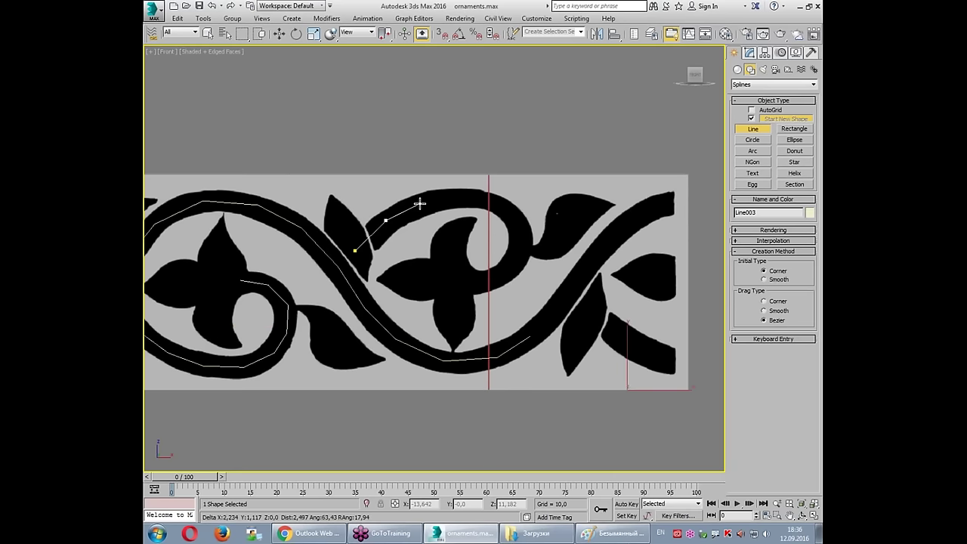
click(422, 203)
click(474, 195)
Step: Trace Line003 down the curl's right side to its bottom and finish it
click(514, 213)
click(523, 246)
click(505, 272)
click(479, 281)
right_click(417, 280)
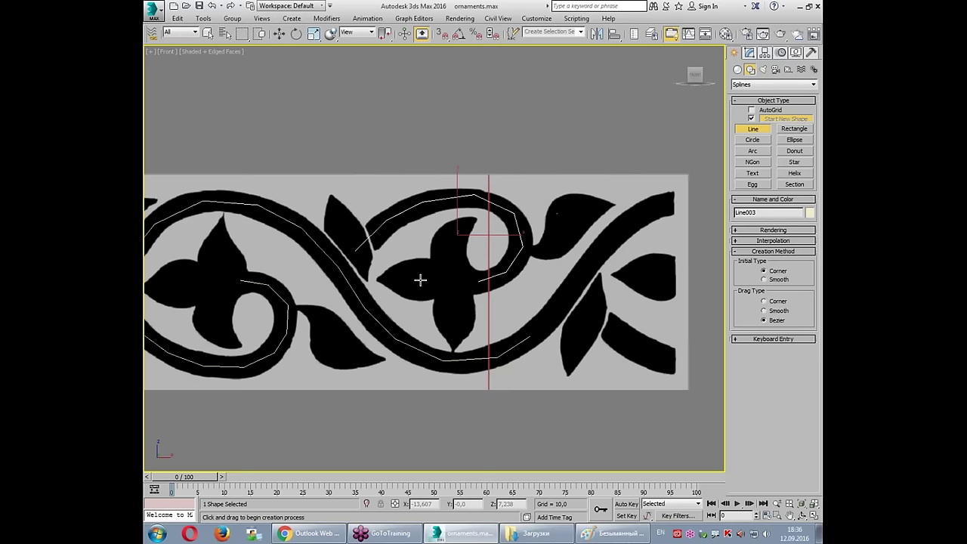
scroll(359, 317, down, 3)
right_click(403, 331)
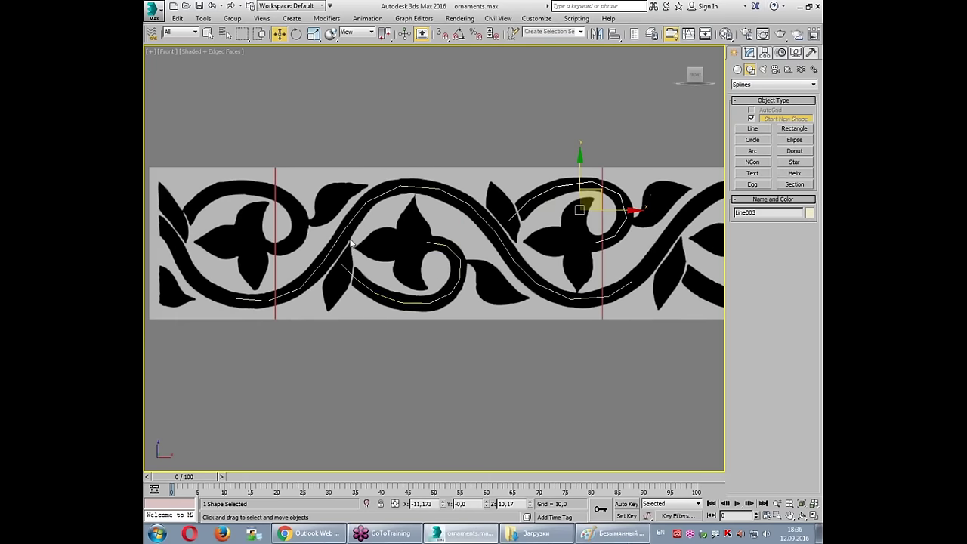
Step: Drag a left-side vertex of Line001 down-left onto the band's centre, then bring up a file browser
scroll(352, 243, up, 2)
click(316, 270)
key(1)
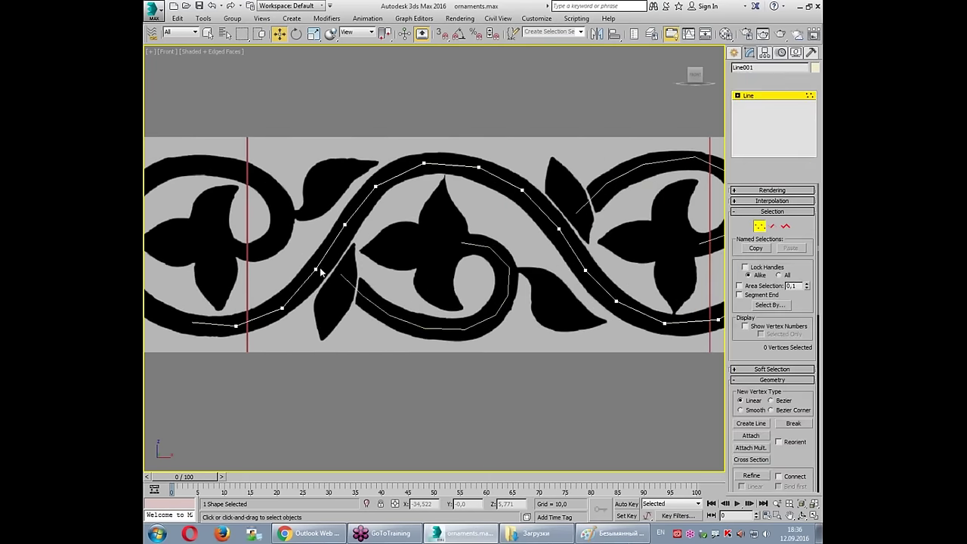
drag(316, 269, 281, 305)
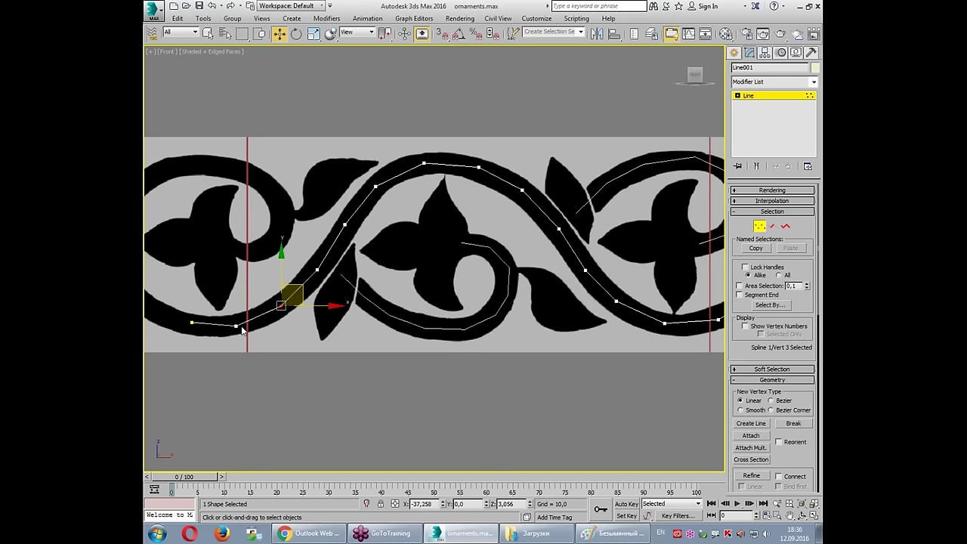
key(1)
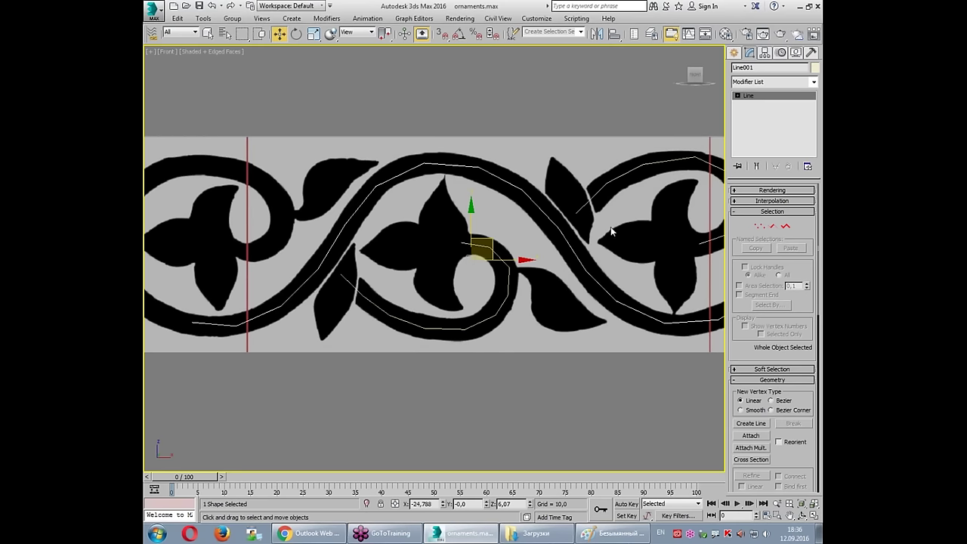
key(super+e)
click(669, 100)
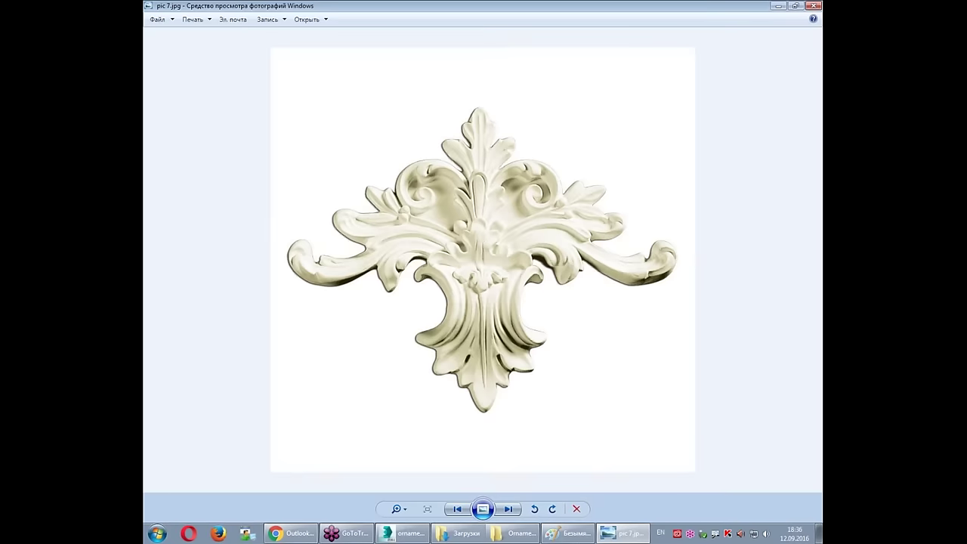
Step: Zoom pic 7.jpg onto the side scroll's grooves, clear the sketch marks, and close the photo
scroll(482, 241, up, 3)
scroll(479, 189, up, 3)
mouse_move(363, 302)
mouse_down()
mouse_move(510, 253)
mouse_move(367, 210)
mouse_up()
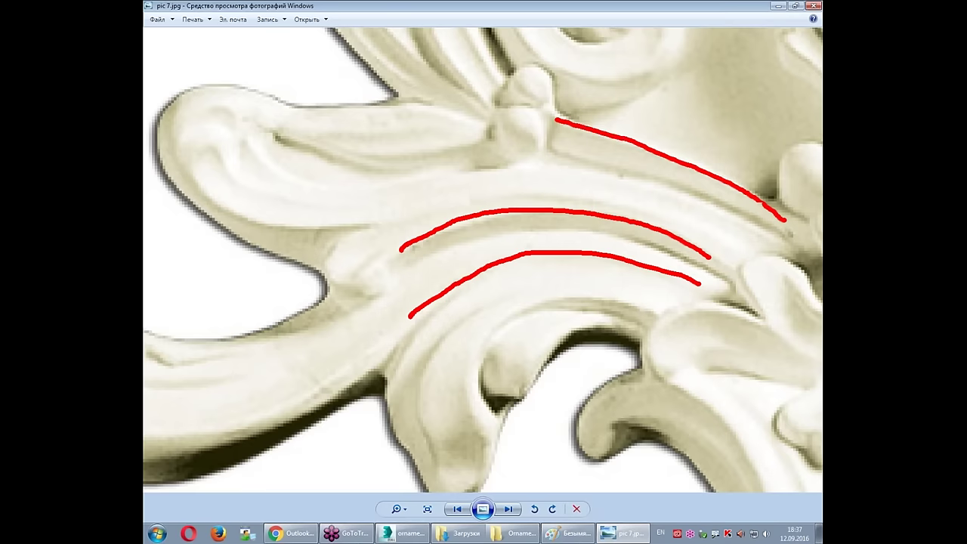
key(Escape)
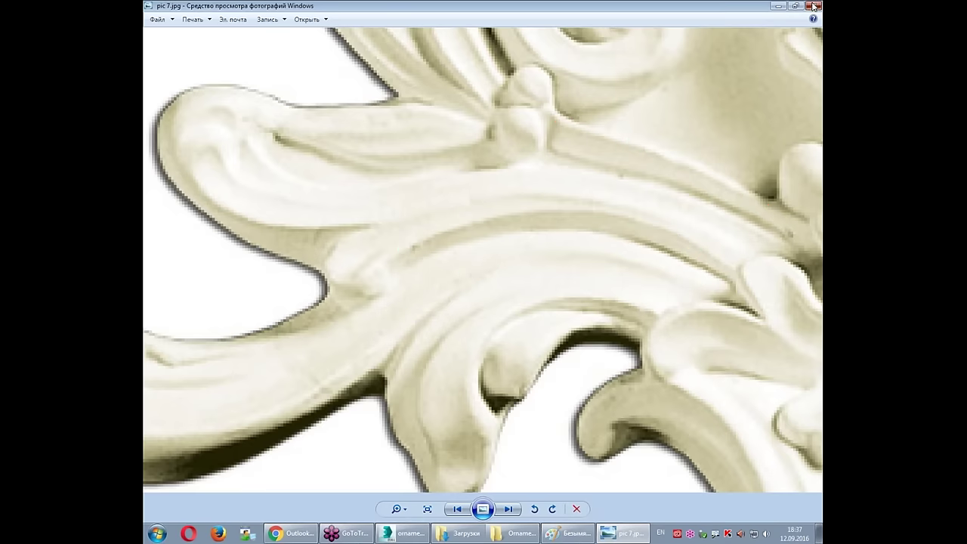
click(813, 6)
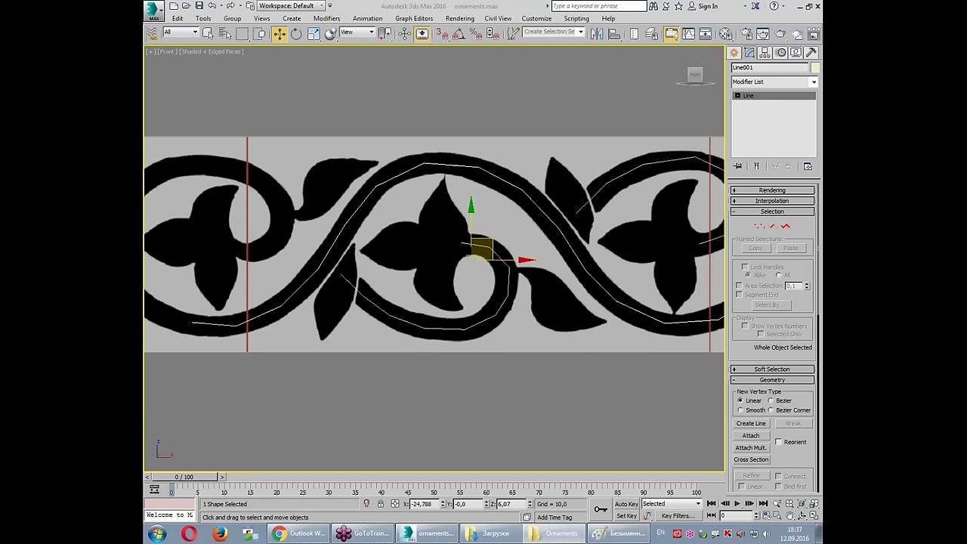
mouse_move(316, 247)
mouse_down()
mouse_move(336, 240)
mouse_move(368, 198)
mouse_move(406, 172)
mouse_up()
drag(319, 240, 378, 172)
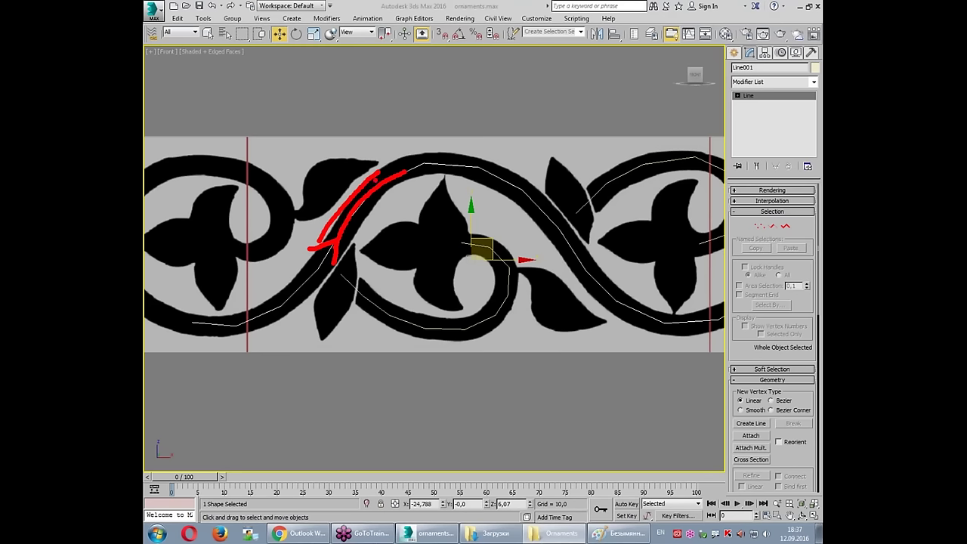
drag(339, 254, 400, 183)
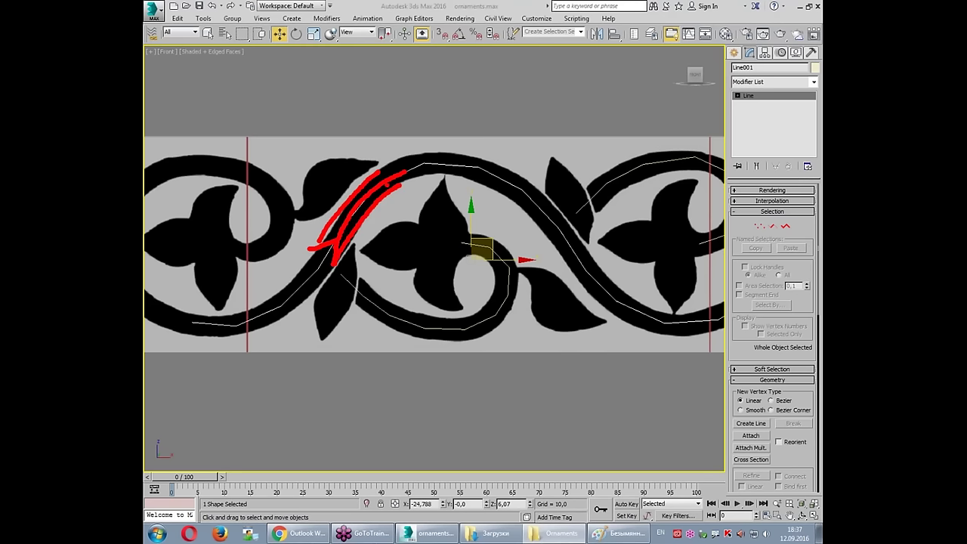
key(Escape)
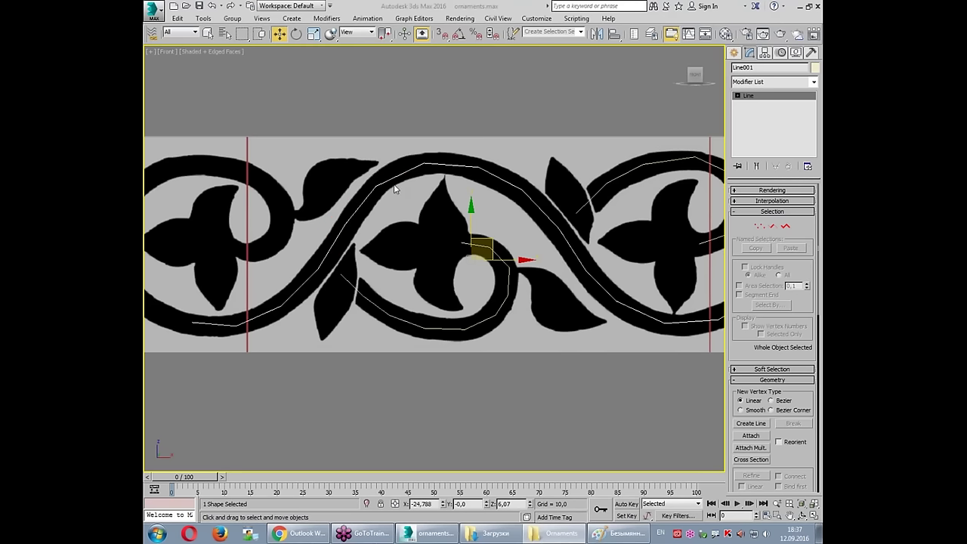
scroll(390, 192, up, 5)
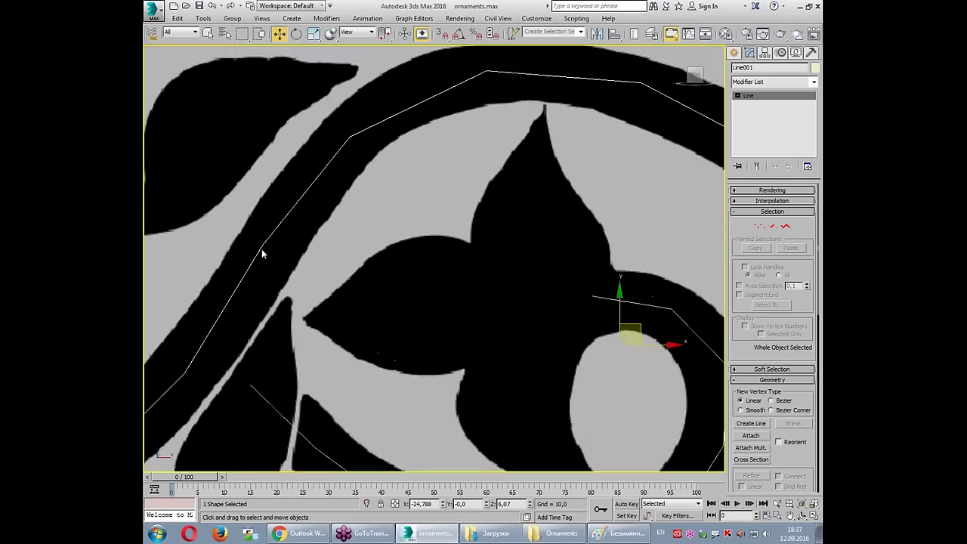
middle_drag(449, 205, 467, 200)
drag(322, 332, 465, 152)
drag(374, 368, 523, 207)
drag(365, 341, 486, 199)
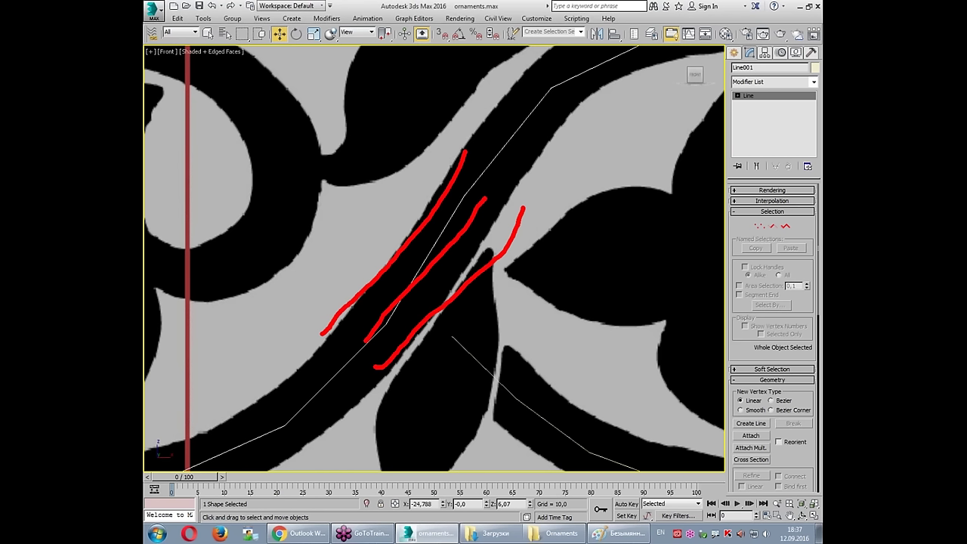
key(Escape)
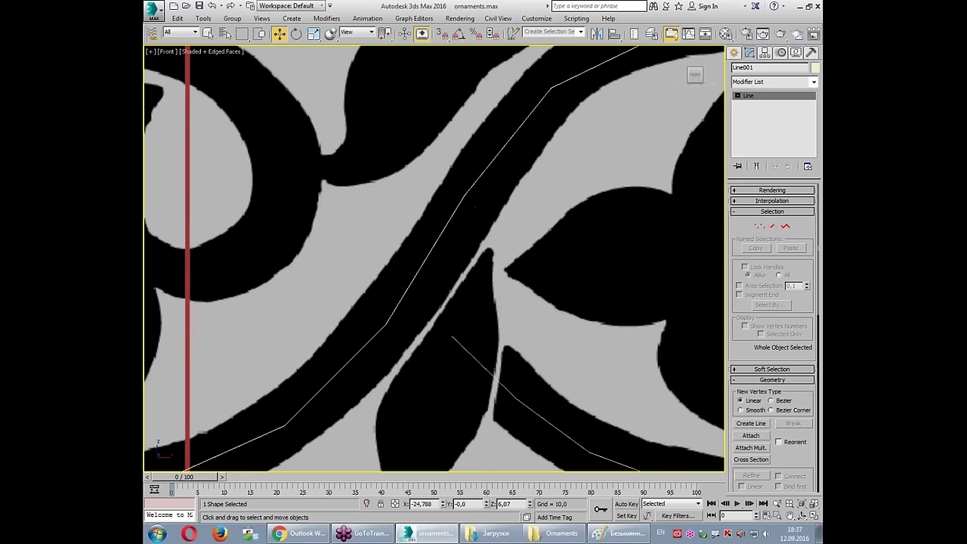
scroll(416, 325, down, 2)
mouse_move(559, 175)
mouse_down()
mouse_move(499, 204)
mouse_move(427, 302)
mouse_up()
drag(418, 318, 395, 363)
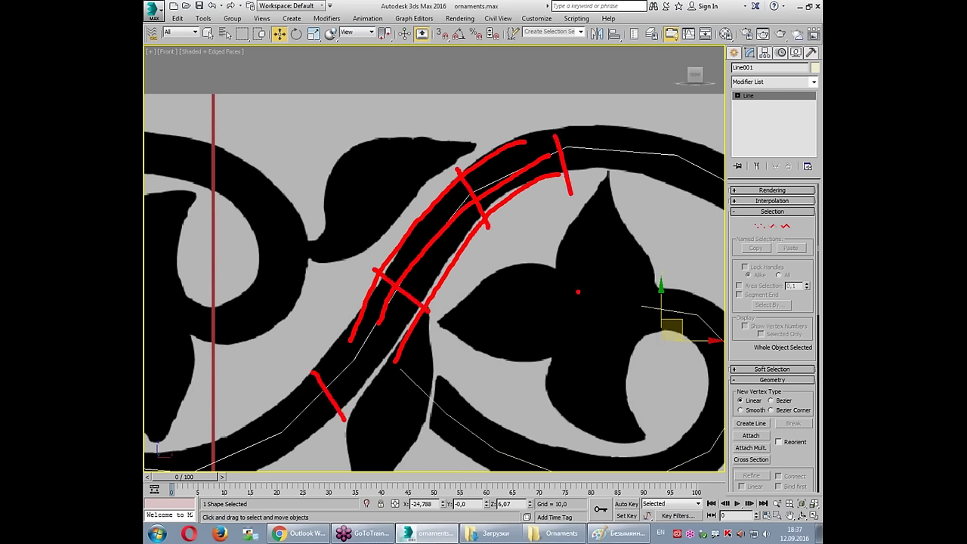
mouse_move(695, 74)
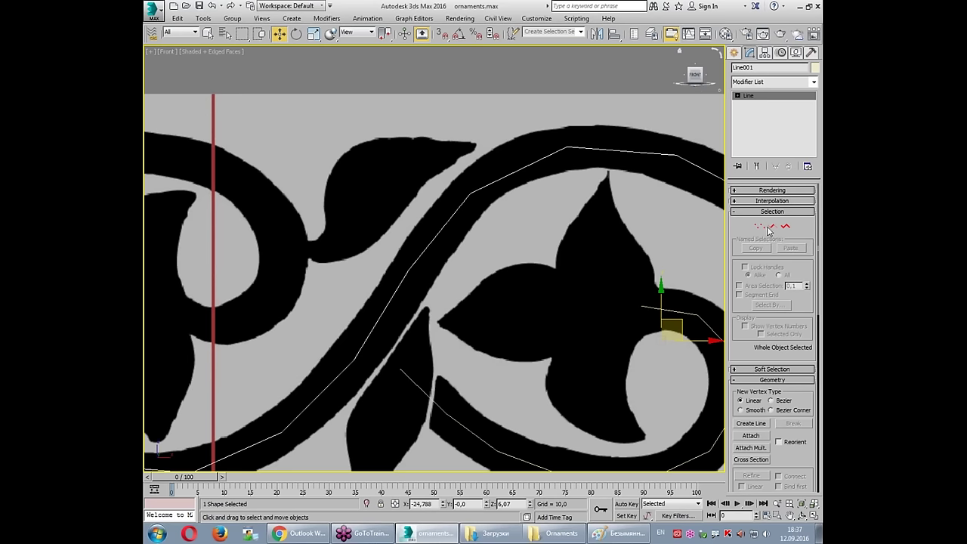
scroll(442, 184, down, 3)
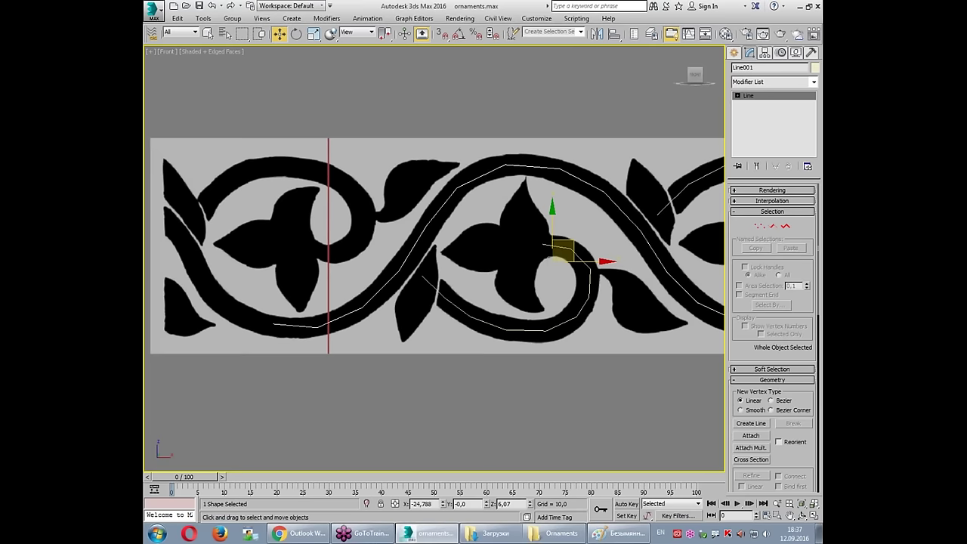
middle_drag(540, 220, 439, 220)
scroll(439, 220, down, 2)
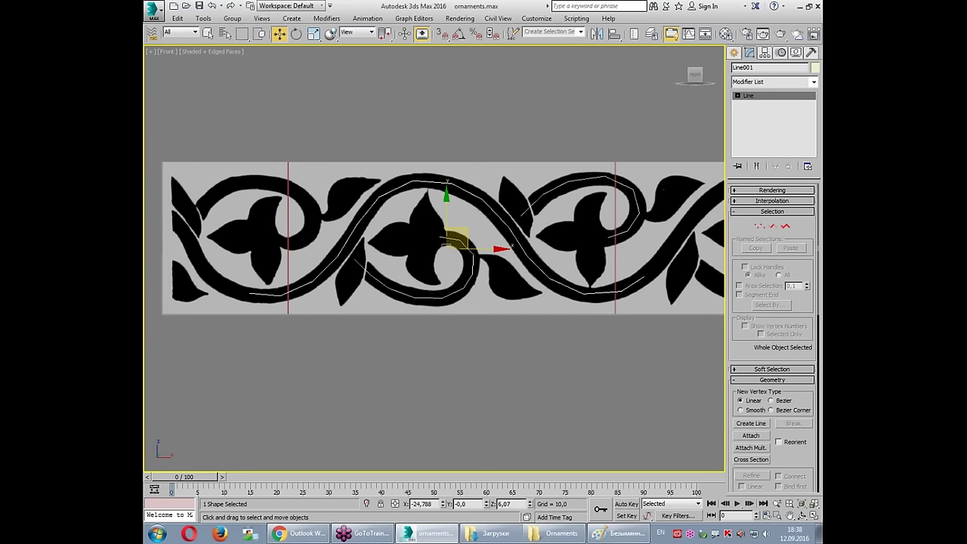
Step: Reselect the main stem spline and attach the other splines to it
click(498, 213)
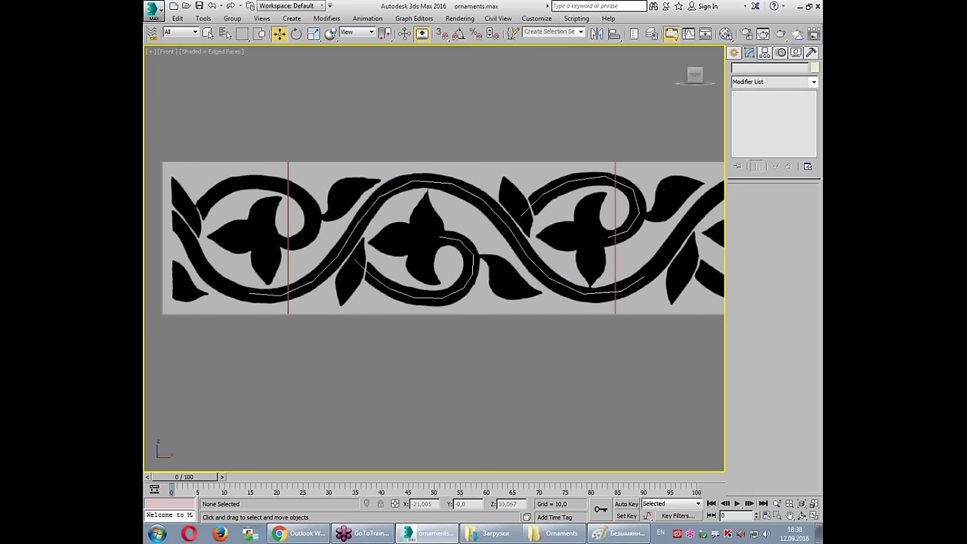
click(520, 252)
click(750, 436)
right_click(488, 292)
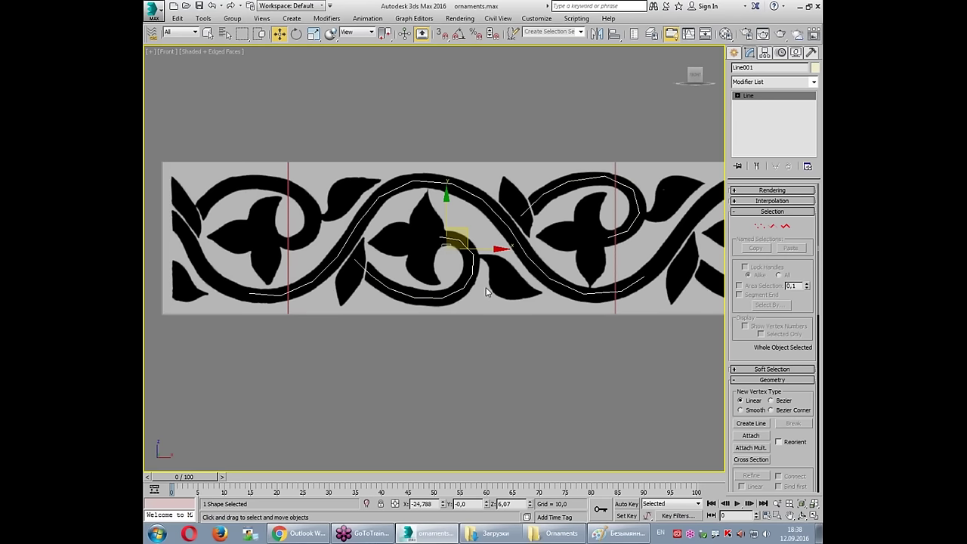
Step: Browse the Modifier List and close it without adding a modifier
click(752, 82)
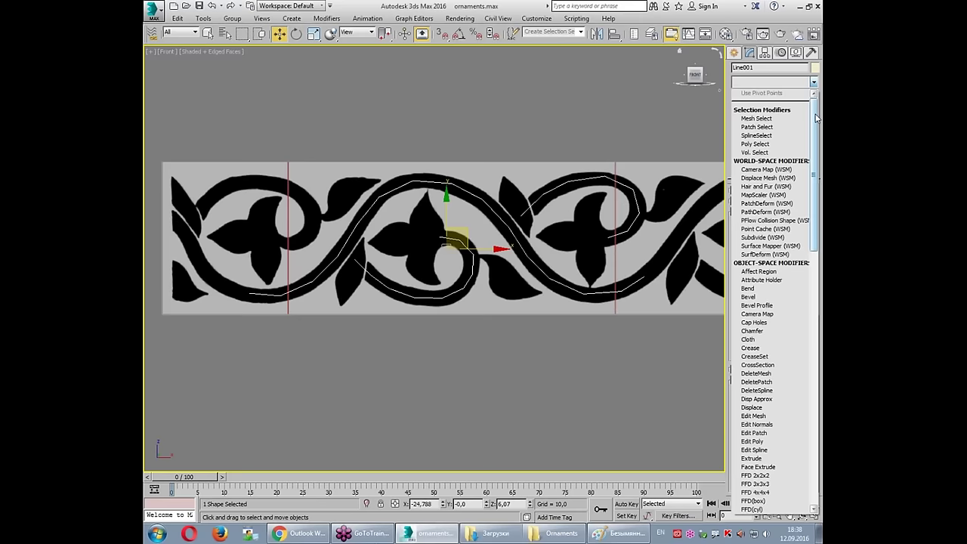
drag(816, 117, 815, 372)
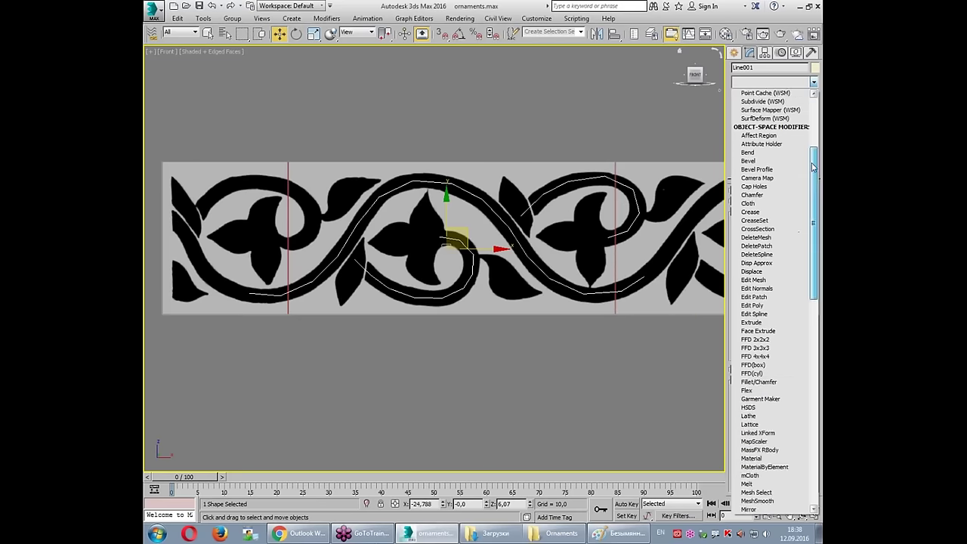
click(500, 371)
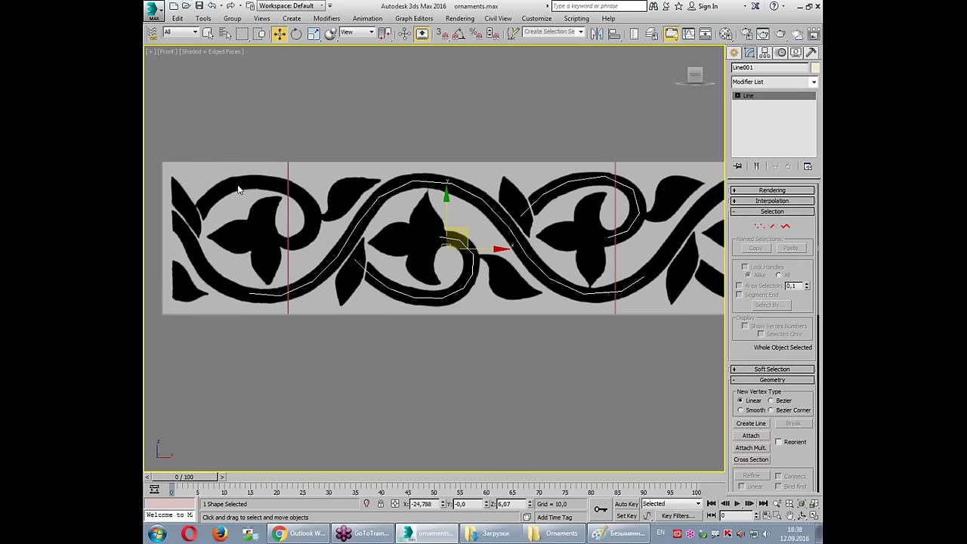
Step: Cancel the new Line tool and return to Line001 at Spline sub-object level
click(733, 52)
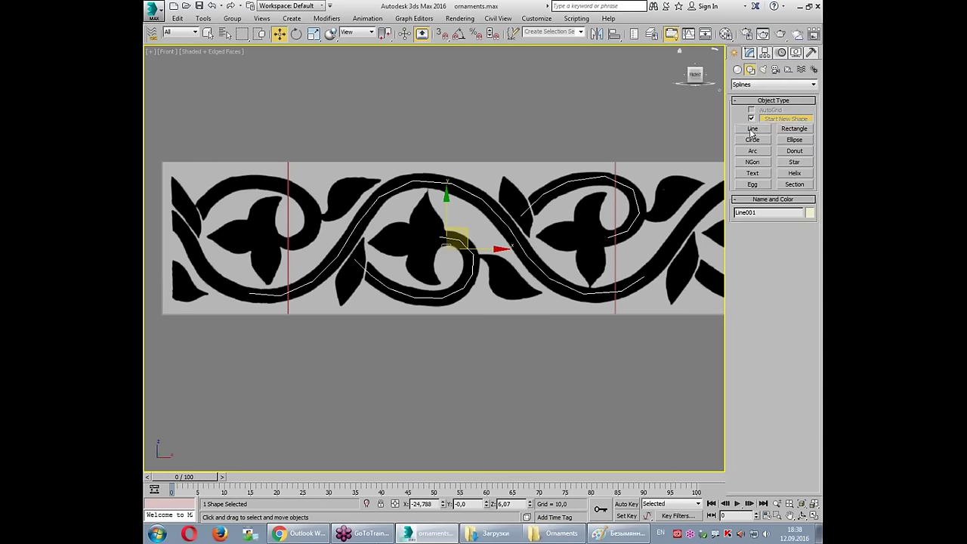
click(753, 129)
key(w)
click(749, 52)
click(786, 226)
Step: Select the upper-left curl spline and shift it along X to follow the curl
click(303, 218)
drag(303, 218, 307, 229)
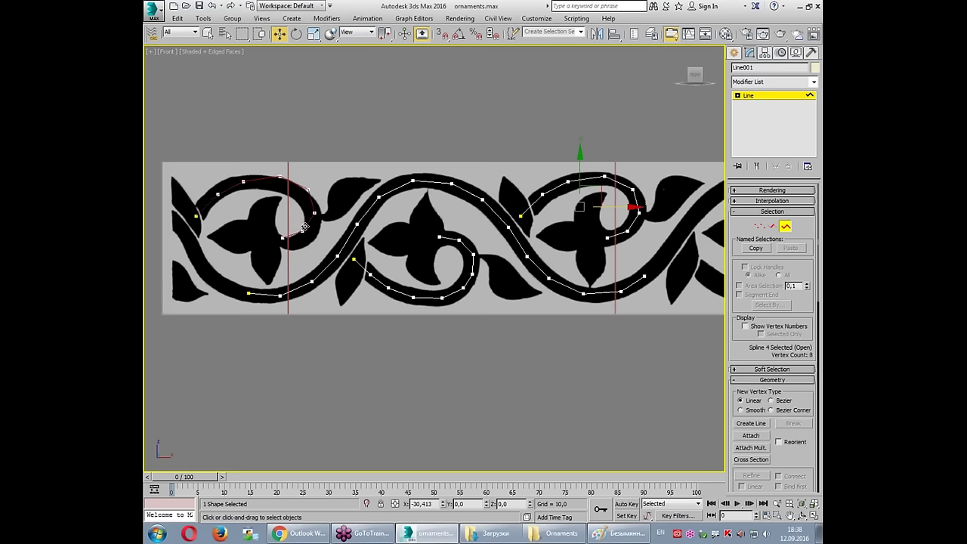
drag(307, 229, 305, 231)
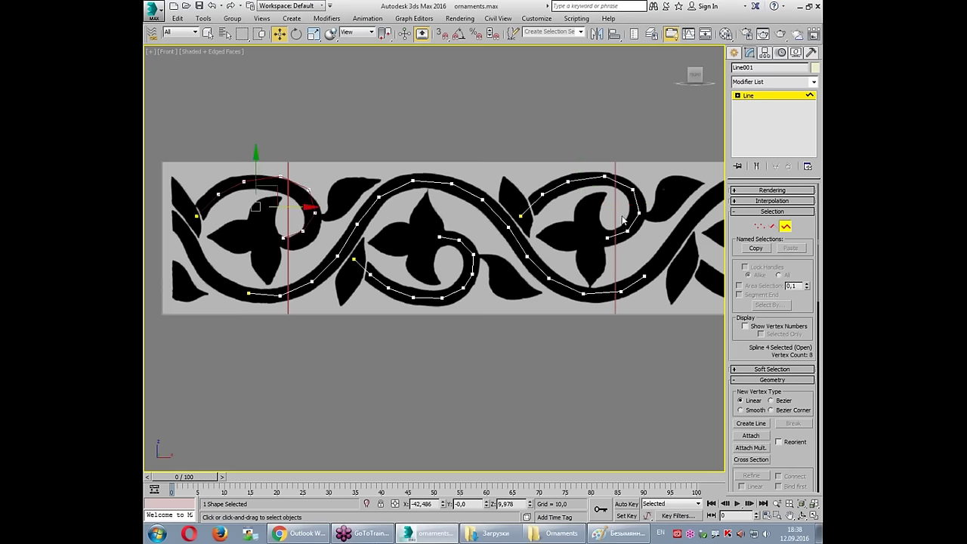
drag(632, 264, 611, 264)
drag(302, 148, 234, 273)
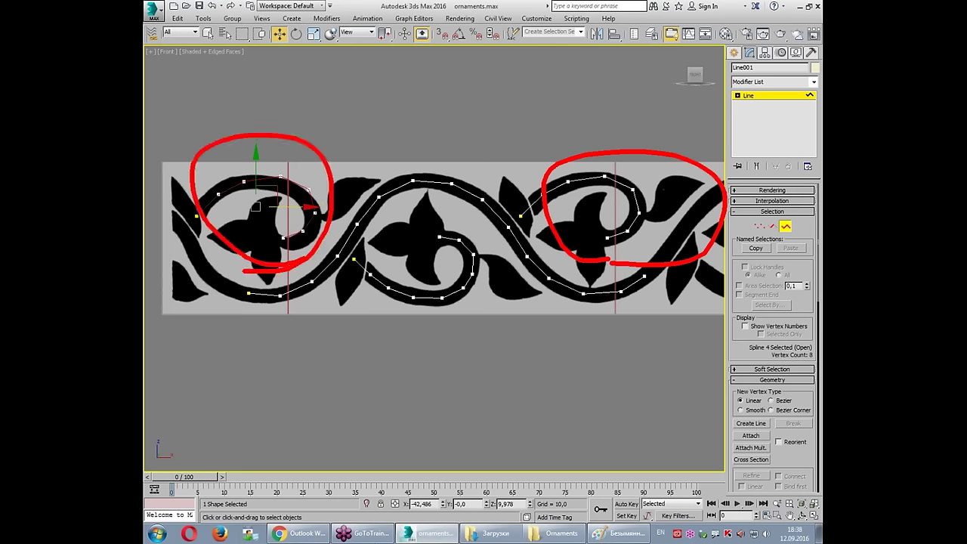
key(e)
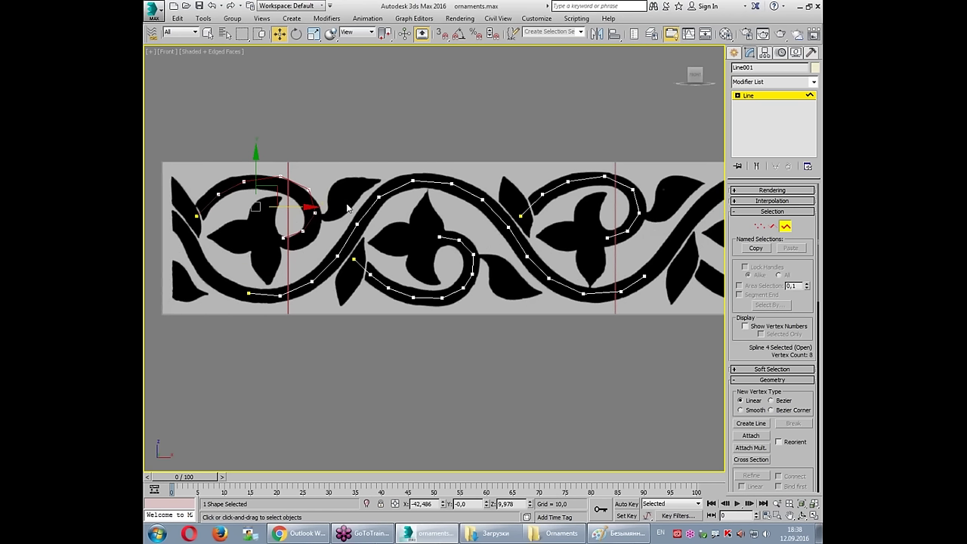
drag(310, 209, 315, 212)
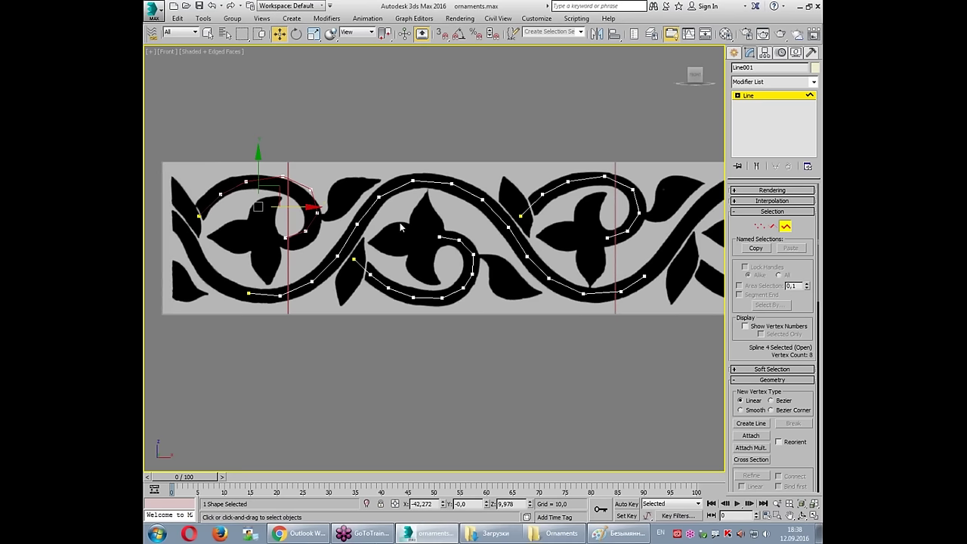
Step: Pan across the ornament, then exit Spline sub-object mode
middle_drag(400, 222, 381, 224)
mouse_move(484, 138)
mouse_down()
mouse_move(491, 367)
mouse_move(709, 230)
mouse_up()
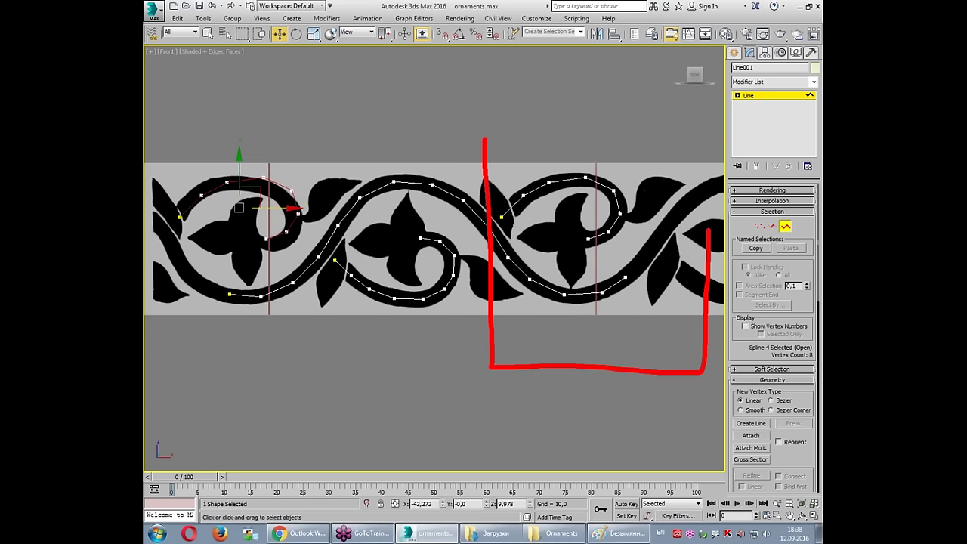
mouse_move(415, 130)
mouse_down()
mouse_move(386, 362)
mouse_move(644, 102)
mouse_up()
mouse_move(556, 178)
mouse_down()
mouse_move(235, 166)
mouse_move(223, 115)
mouse_up()
key(Escape)
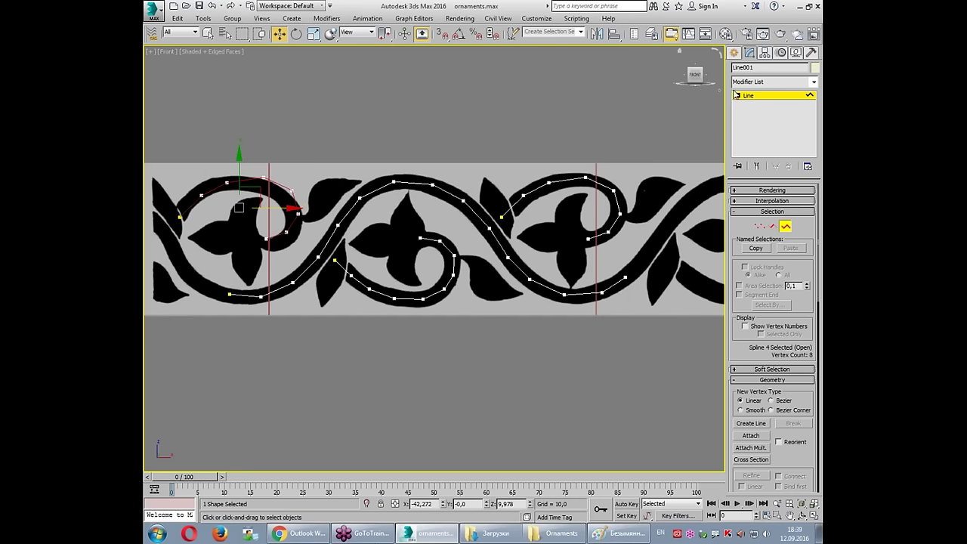
click(767, 97)
click(771, 82)
Step: Add a Sweep modifier to Line001 and inspect it isolated in maximized Perspective
drag(816, 106, 816, 363)
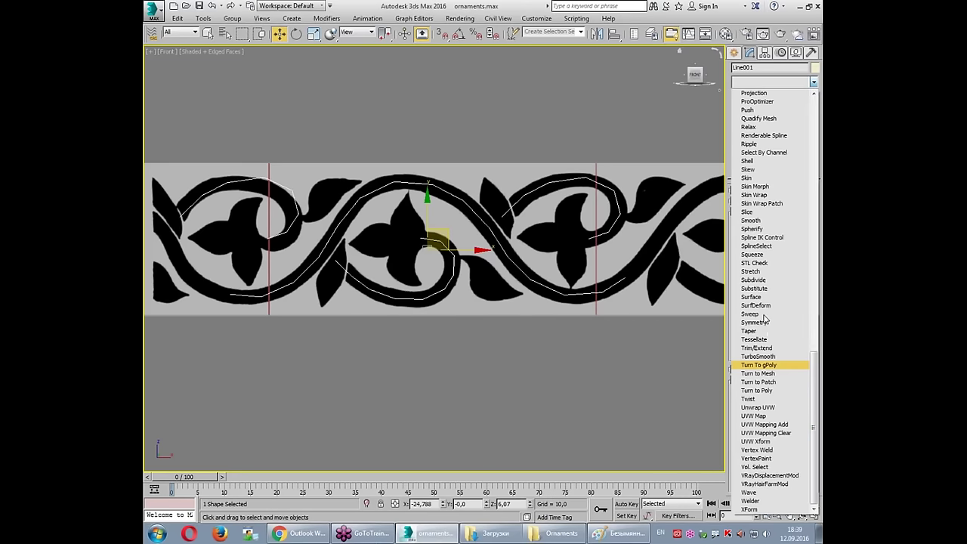
click(765, 314)
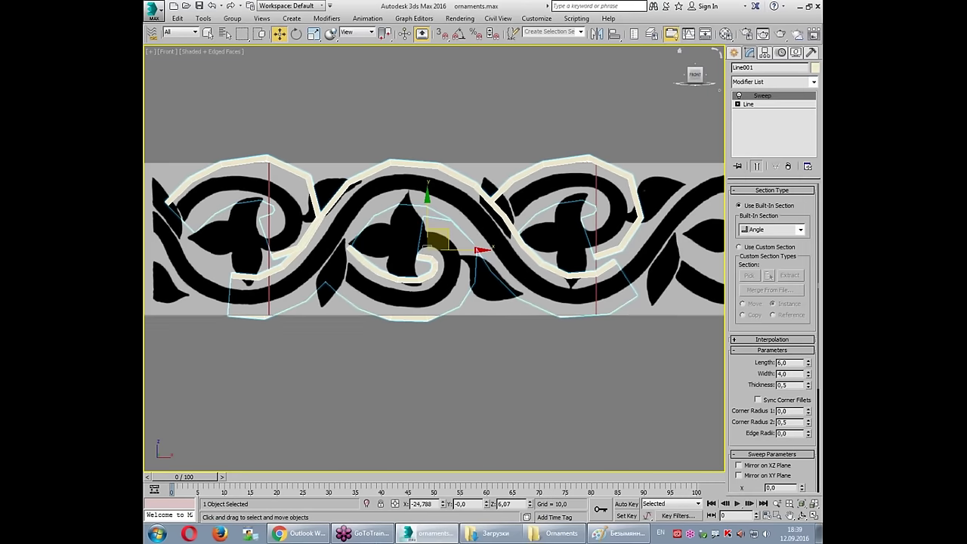
key(alt+w)
right_click(594, 356)
key(alt+w)
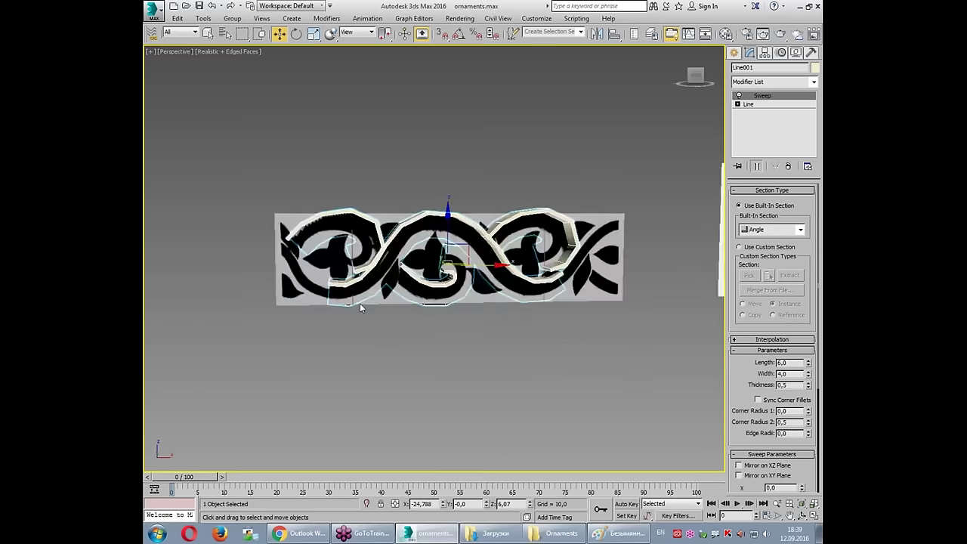
key(alt+q)
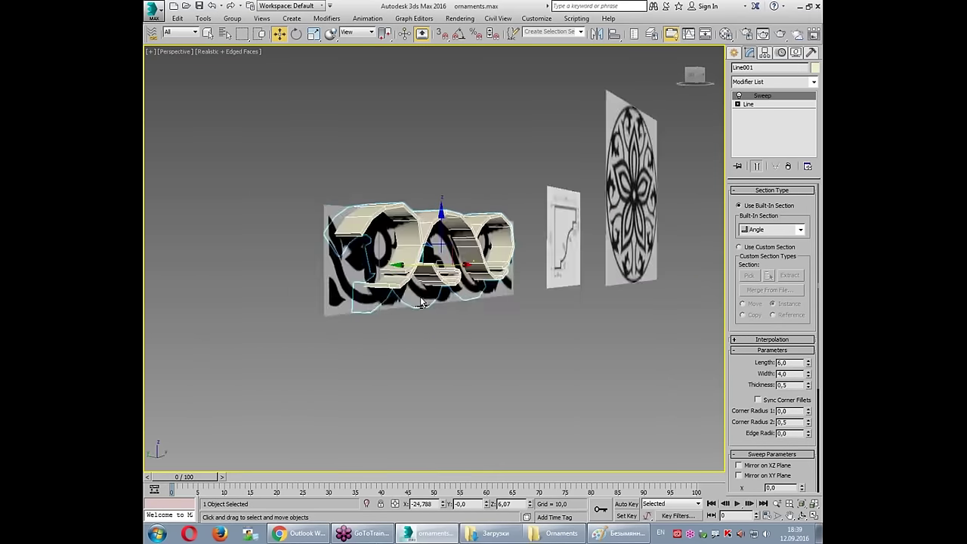
alt+middle_drag(575, 299, 463, 279)
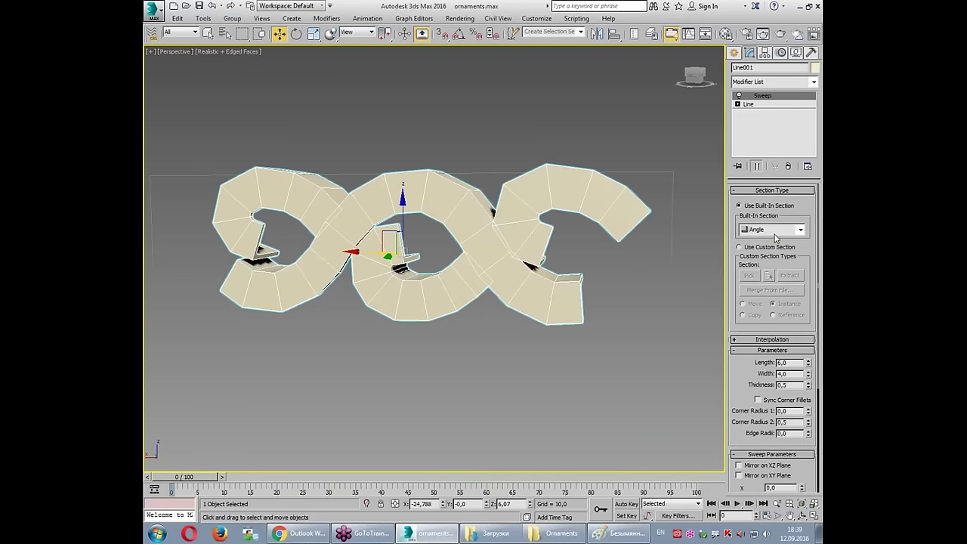
Step: Set the Sweep's built-in section to Cylinder and restore the four-view layout
click(800, 229)
click(762, 261)
key(alt+q)
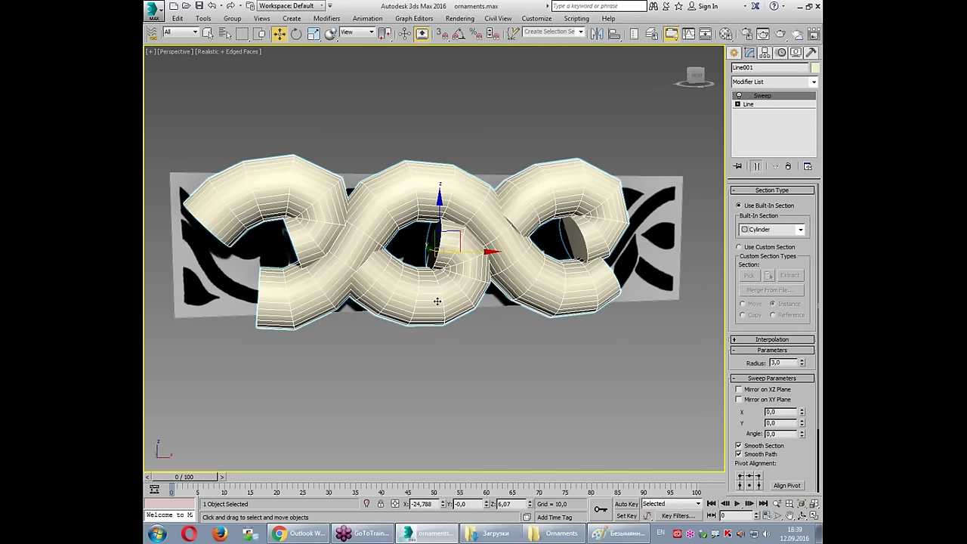
key(alt+w)
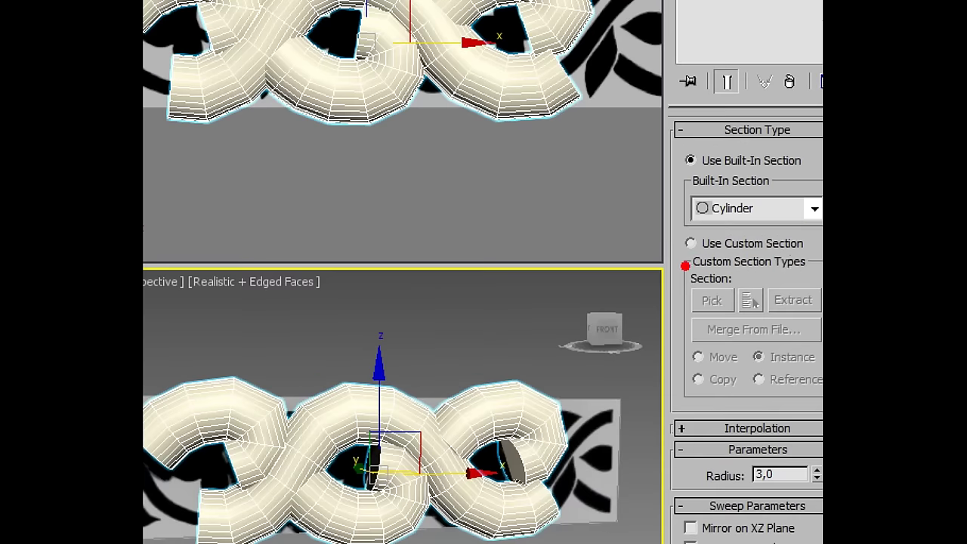
Step: Switch the Sweep to Use Custom Section and maximize the Front view
mouse_move(685, 265)
mouse_down()
mouse_move(804, 255)
mouse_move(658, 263)
mouse_move(695, 269)
mouse_up()
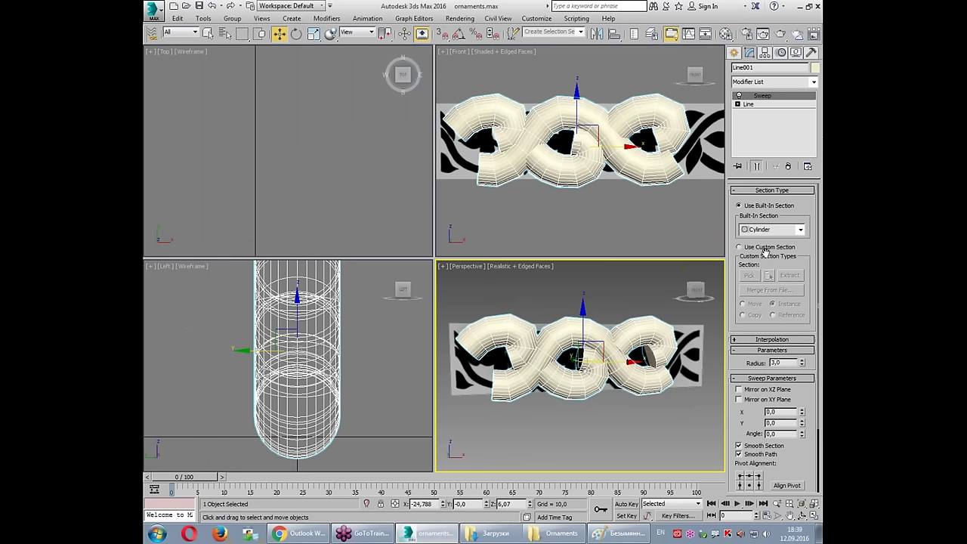
click(772, 250)
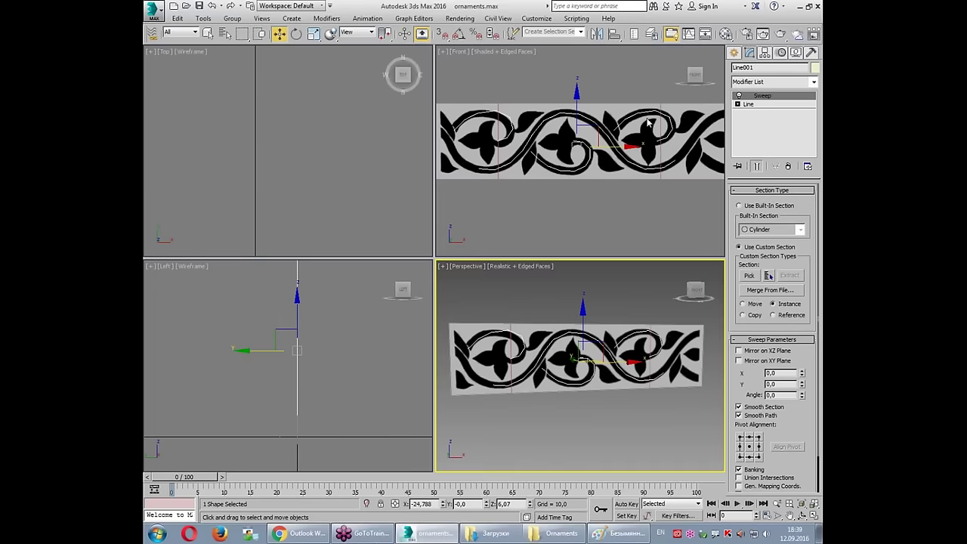
middle_drag(645, 121, 603, 113)
key(alt+w)
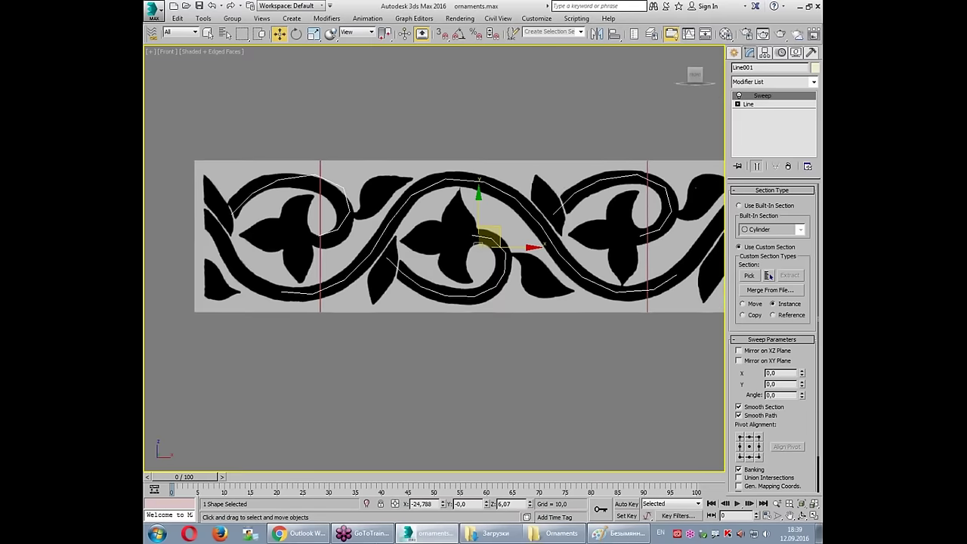
scroll(453, 174, up, 3)
scroll(521, 226, up, 3)
Step: Draw a short vertical line across the arch and move it above the ornament
click(734, 53)
click(752, 128)
scroll(461, 161, up, 4)
click(426, 165)
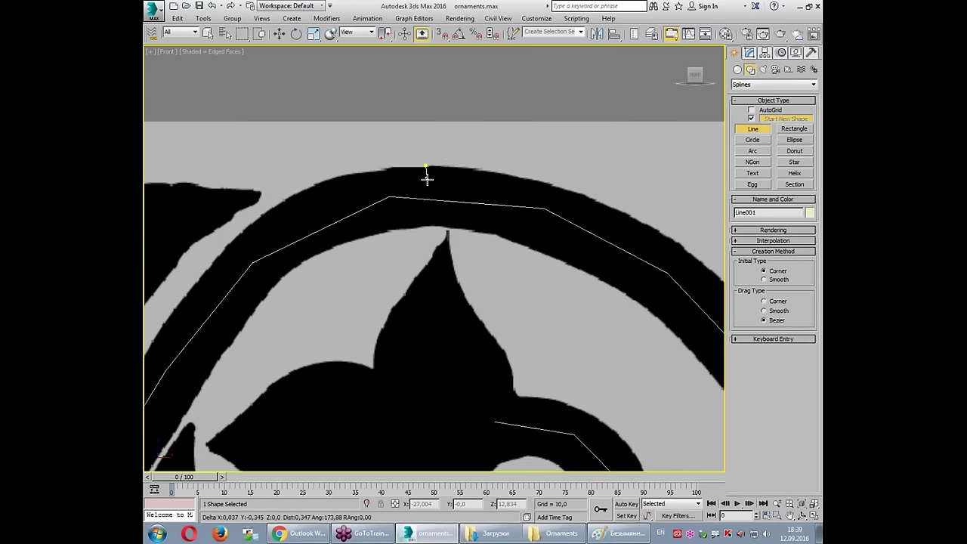
click(426, 225)
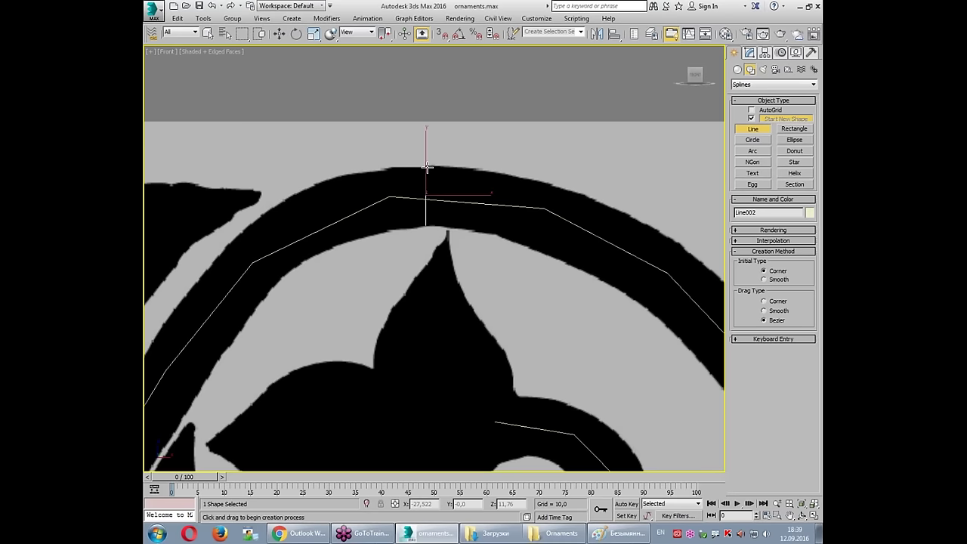
key(w)
middle_drag(447, 180, 437, 213)
mouse_move(437, 215)
mouse_down()
mouse_move(452, 75)
mouse_move(454, 97)
mouse_up()
click(474, 164)
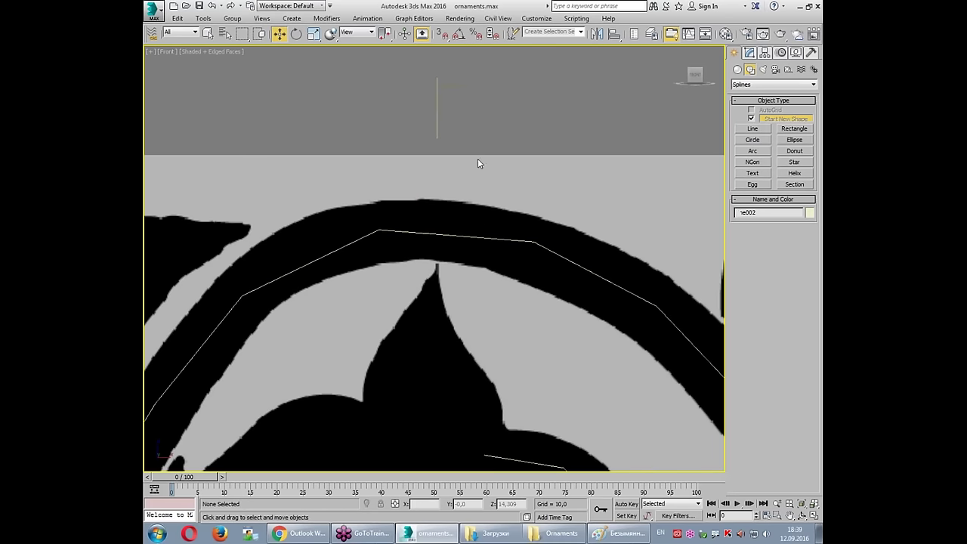
Step: Select Line002 and edit it at vertex, then segment, sub-object level
click(438, 121)
scroll(486, 123, up, 2)
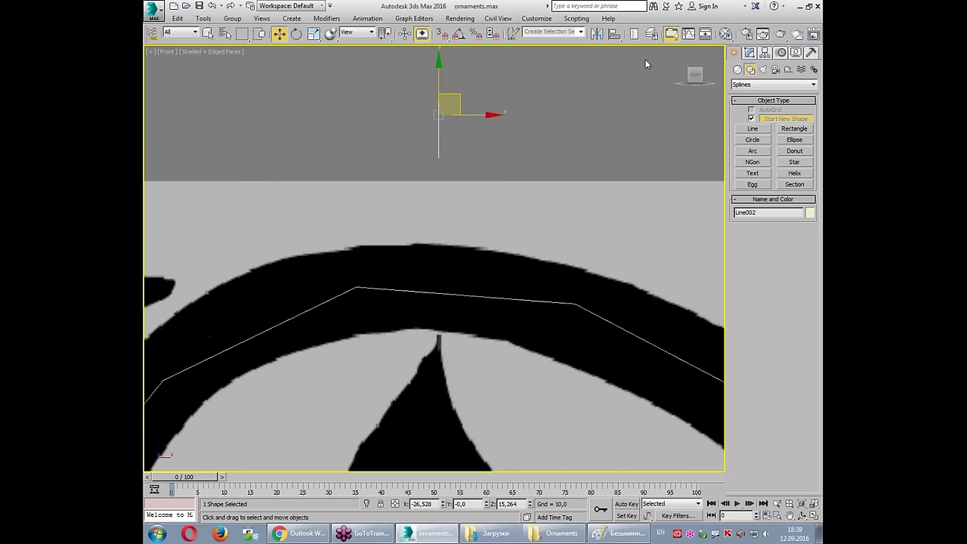
click(749, 52)
click(738, 95)
key(1)
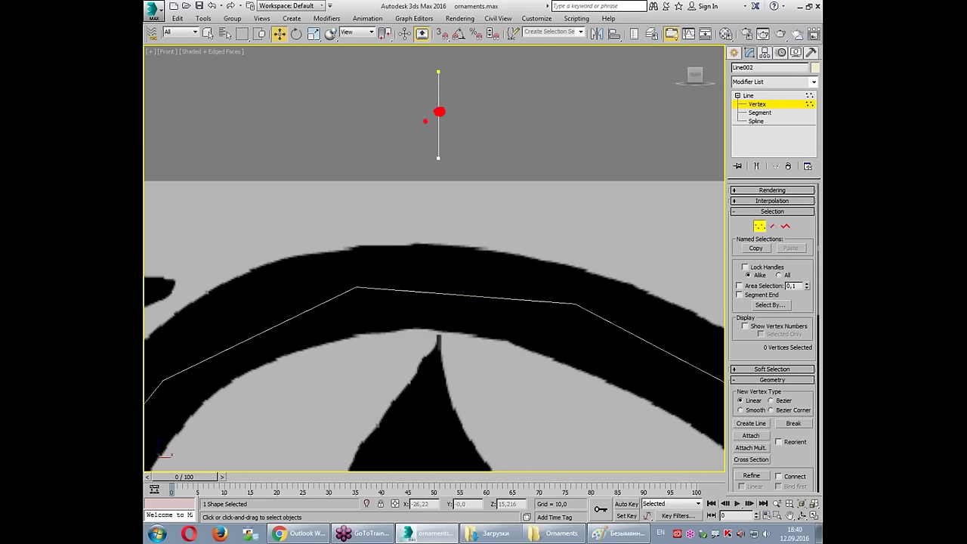
key(2)
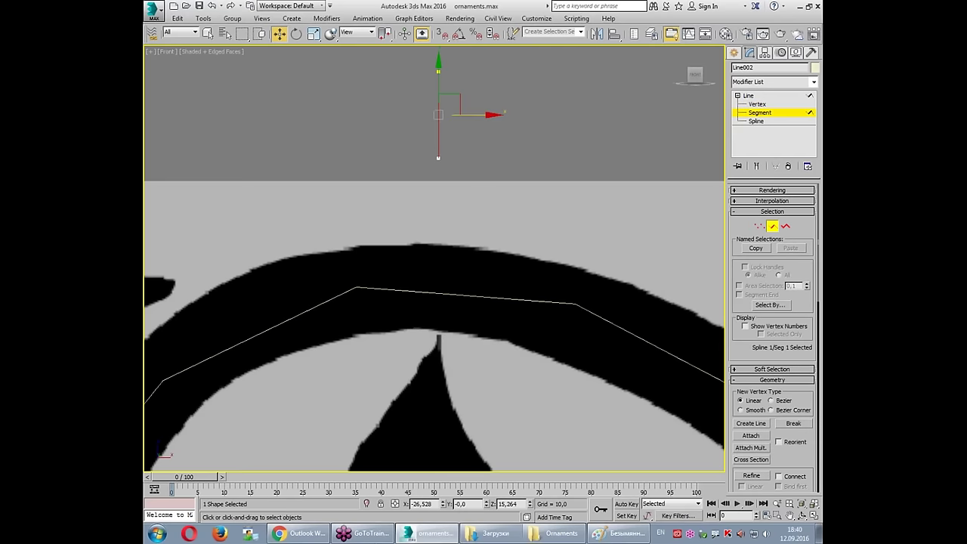
drag(742, 347, 733, 104)
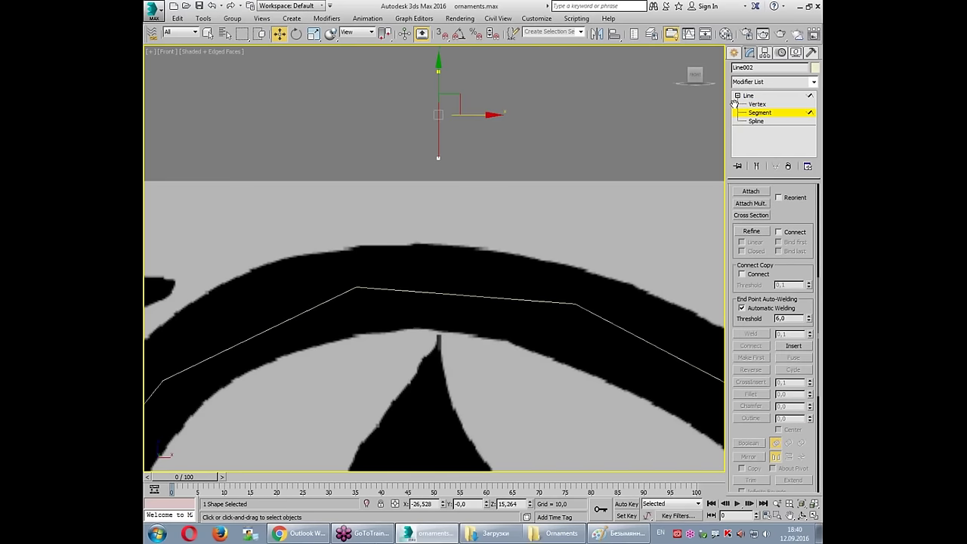
drag(743, 432, 736, 217)
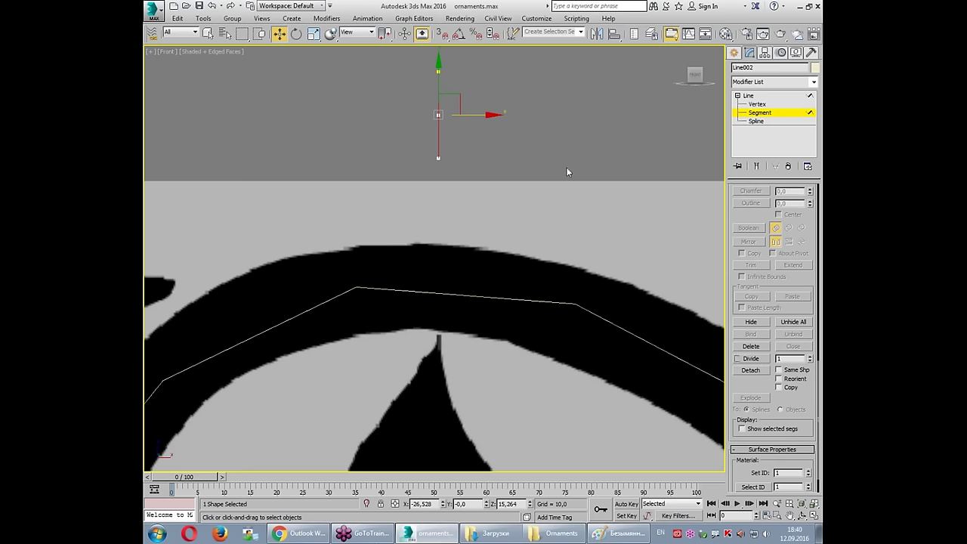
Step: Reposition Line002's top vertex, exit vertex level and select the swept ornament path
click(756, 104)
click(438, 72)
click(439, 162)
mouse_move(445, 90)
mouse_down()
mouse_move(431, 105)
mouse_move(429, 148)
mouse_up()
key(Escape)
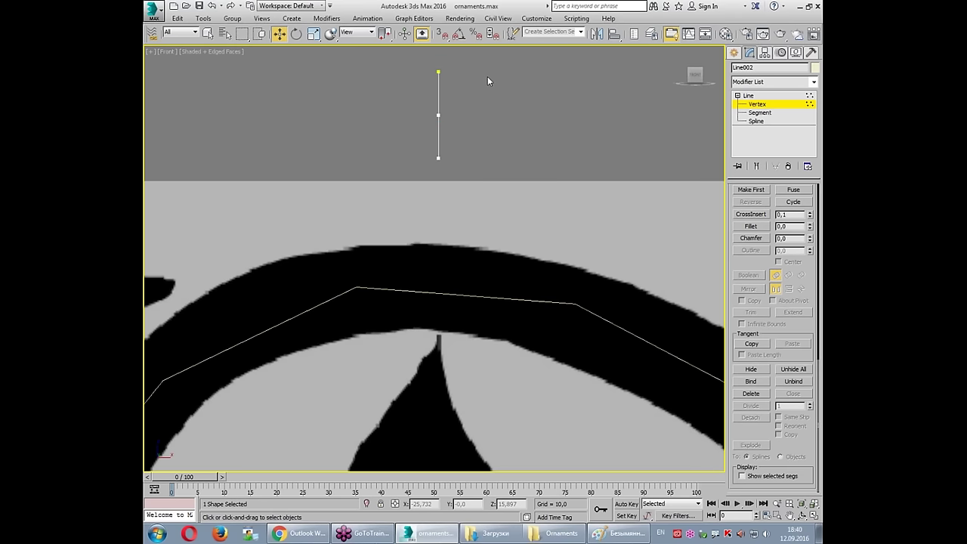
click(763, 106)
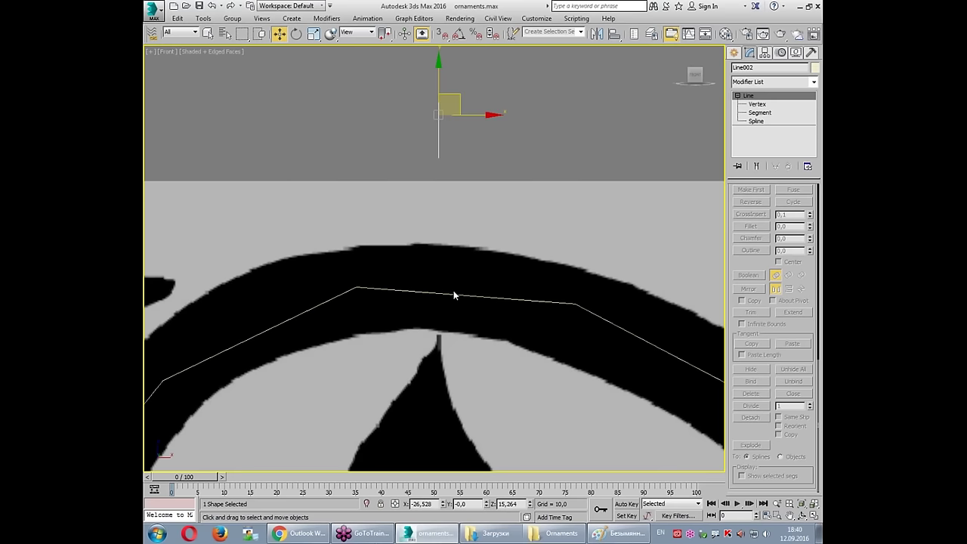
scroll(454, 292, down, 3)
click(459, 233)
Step: Pick Line002 as the Sweep's custom cross-section for Line001
scroll(459, 233, up, 2)
scroll(491, 204, down, 3)
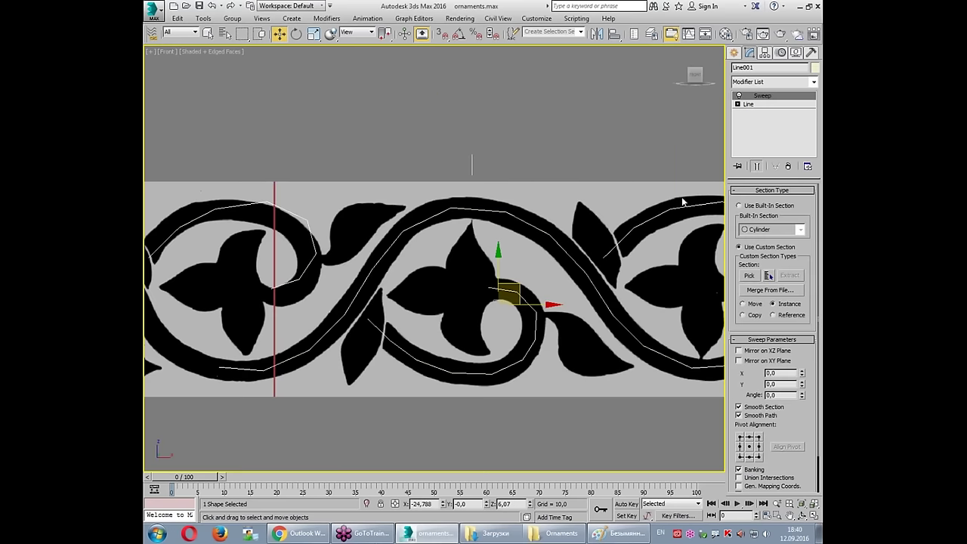
click(750, 275)
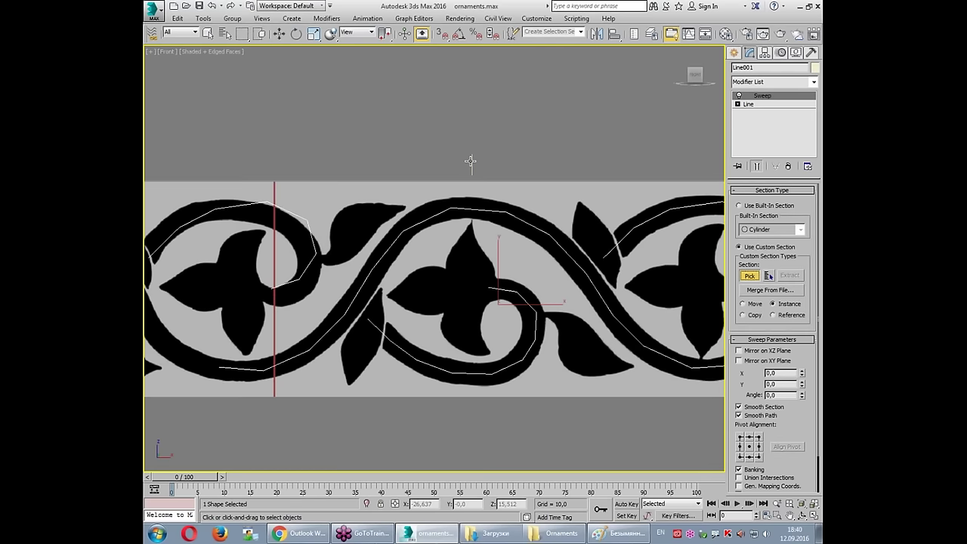
right_click(470, 161)
click(481, 183)
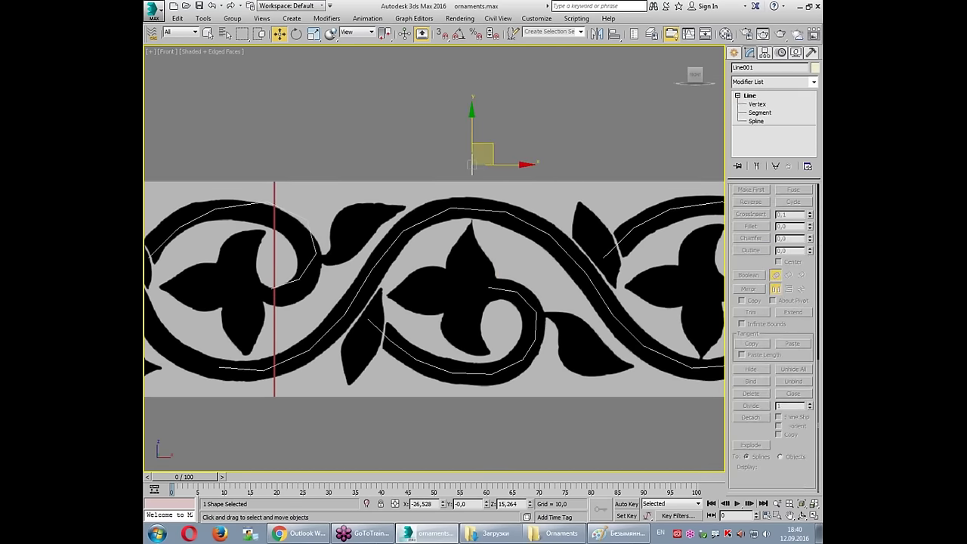
click(486, 211)
click(747, 276)
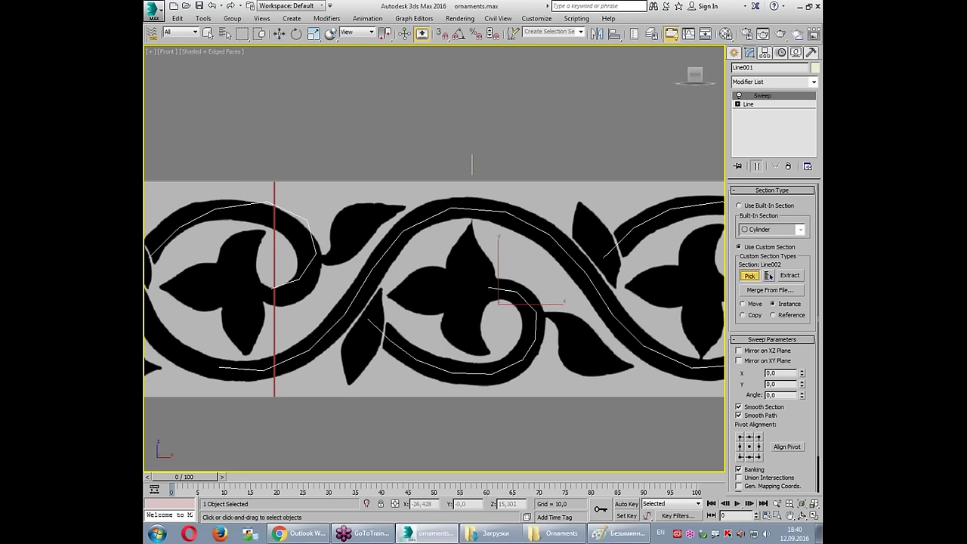
click(473, 165)
Step: In a maximized Perspective view, set the Sweep section Angle to 90
key(alt+w)
right_click(529, 423)
key(alt+w)
mouse_move(374, 254)
alt+middle_down()
mouse_move(512, 251)
mouse_move(414, 261)
alt+middle_up()
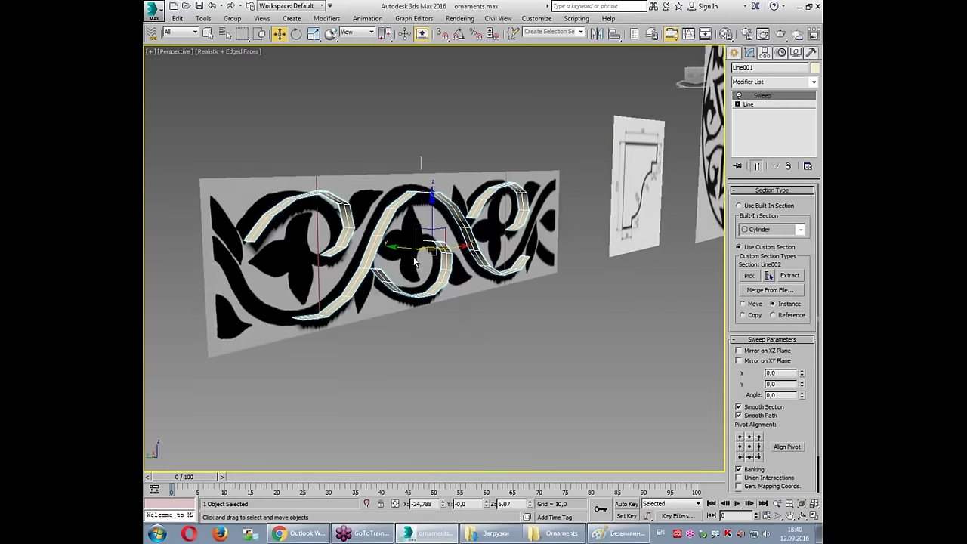
scroll(414, 261, up, 3)
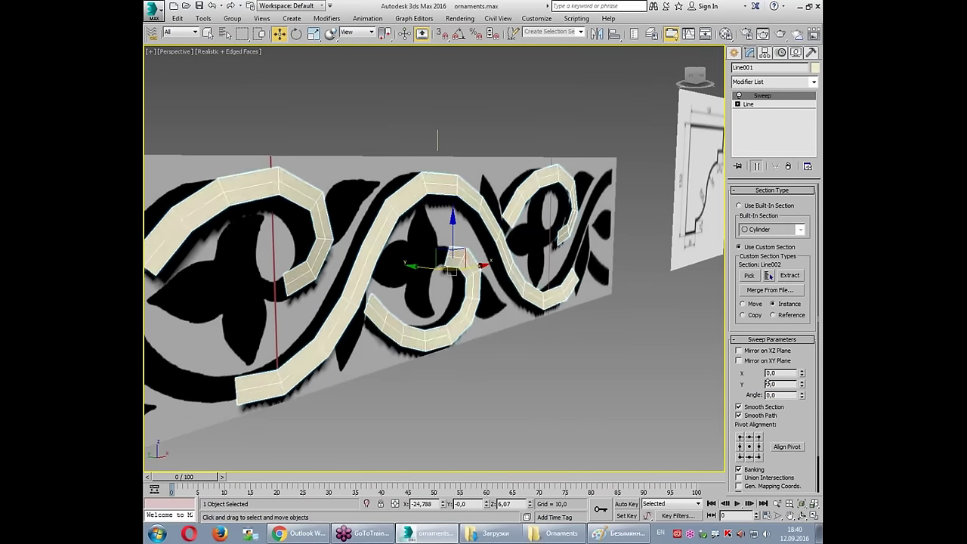
mouse_move(154, 427)
mouse_down()
mouse_move(202, 387)
mouse_move(233, 401)
mouse_up()
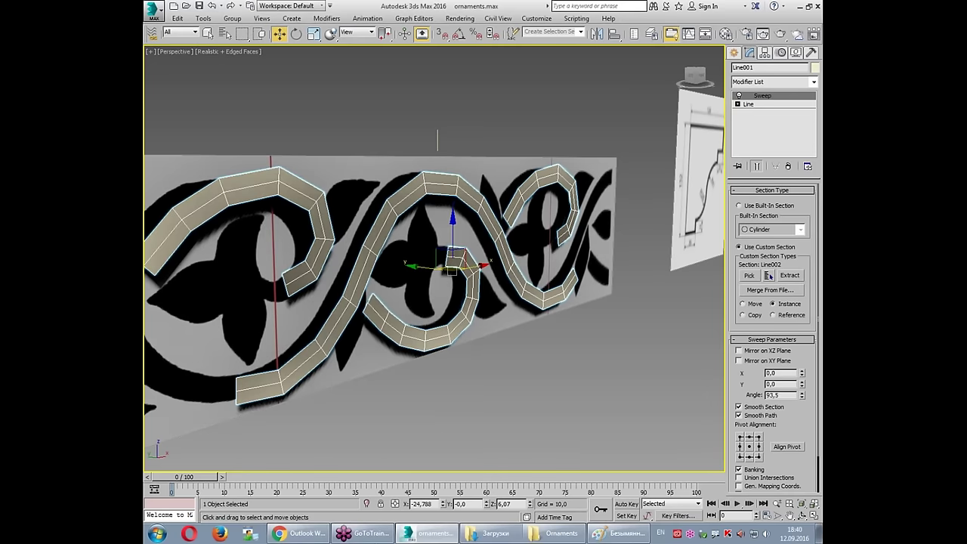
double_click(783, 394)
text(90)
key(Return)
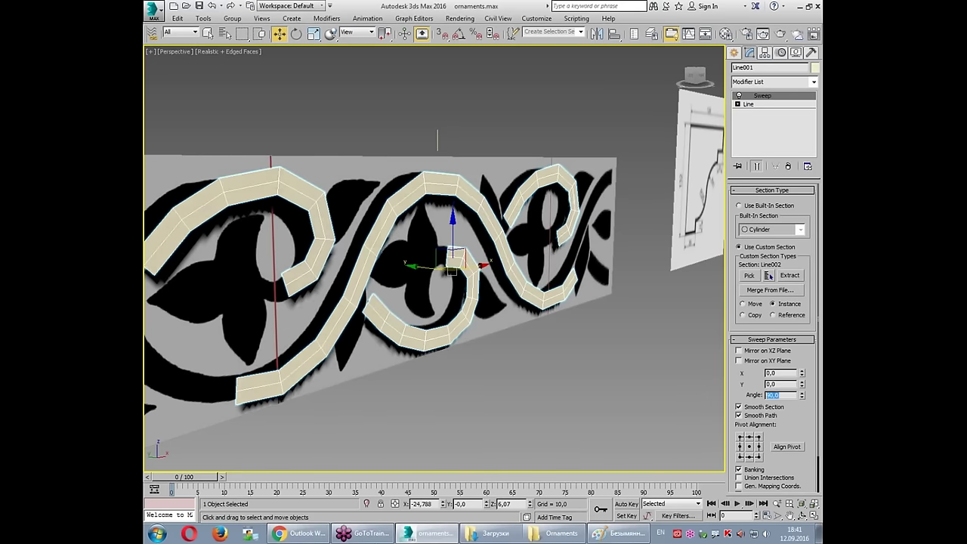
alt+middle_drag(563, 324, 503, 306)
mouse_move(425, 184)
mouse_down()
mouse_move(476, 195)
mouse_move(462, 218)
mouse_up()
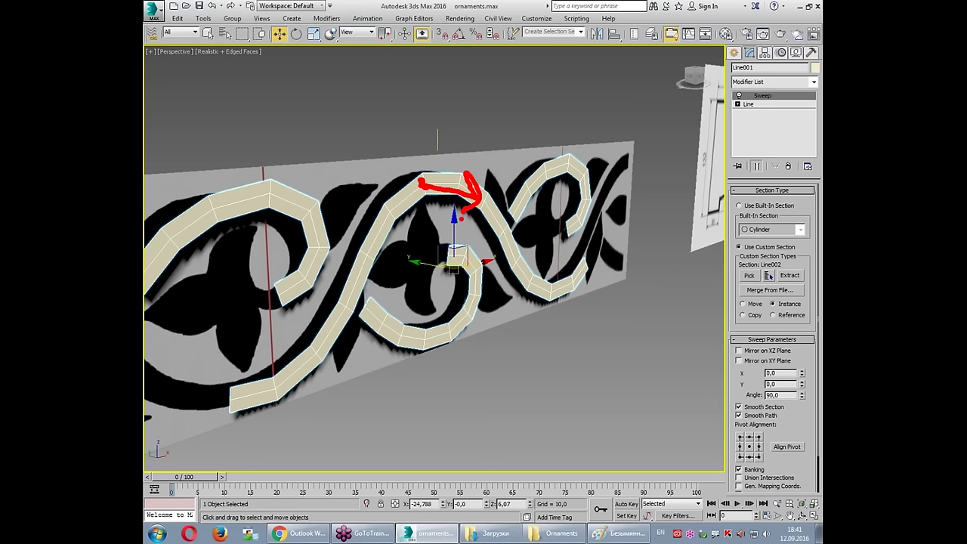
Step: Change Line001's Object Properties display options so the band shows as outlines
right_click(421, 184)
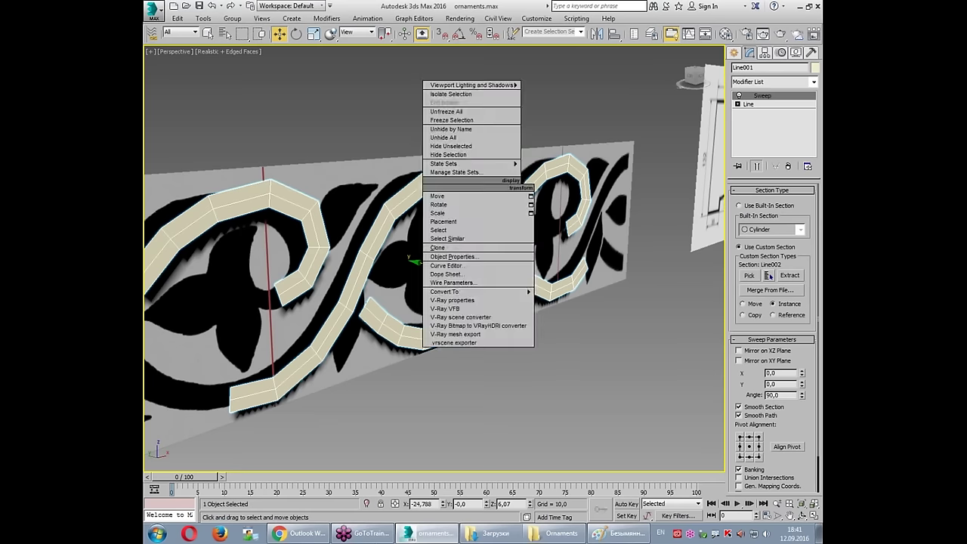
click(433, 258)
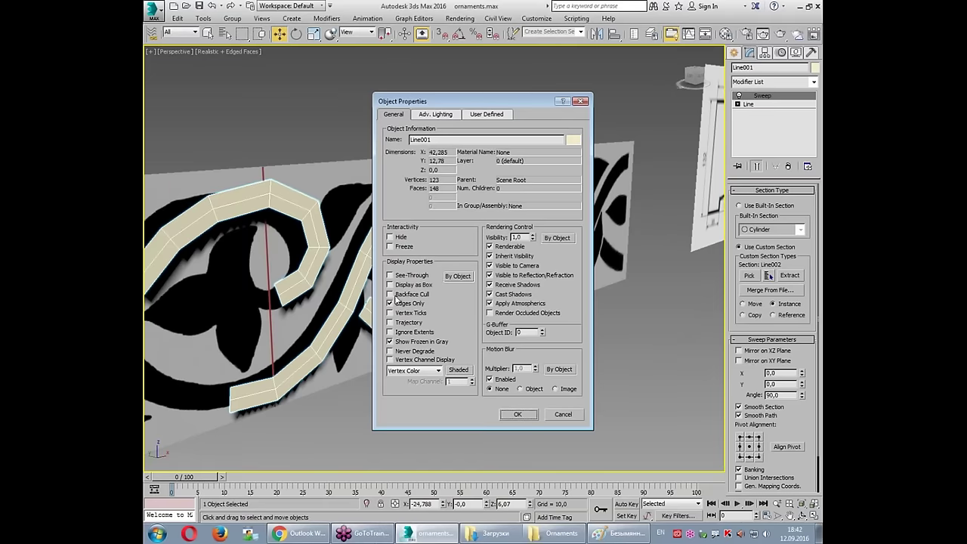
click(521, 416)
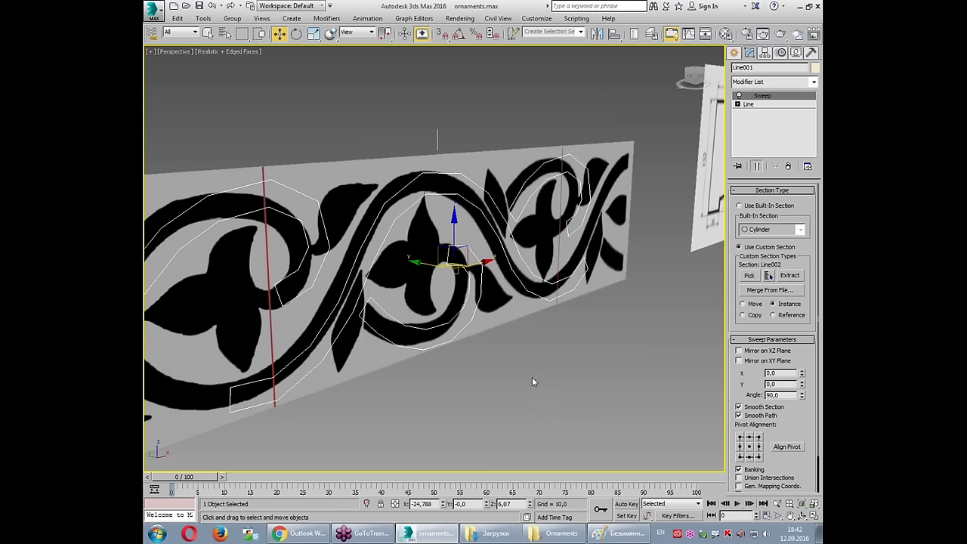
Step: Set the Sweep section Angle to -90
click(768, 395)
text(-)
key(Return)
key(Return)
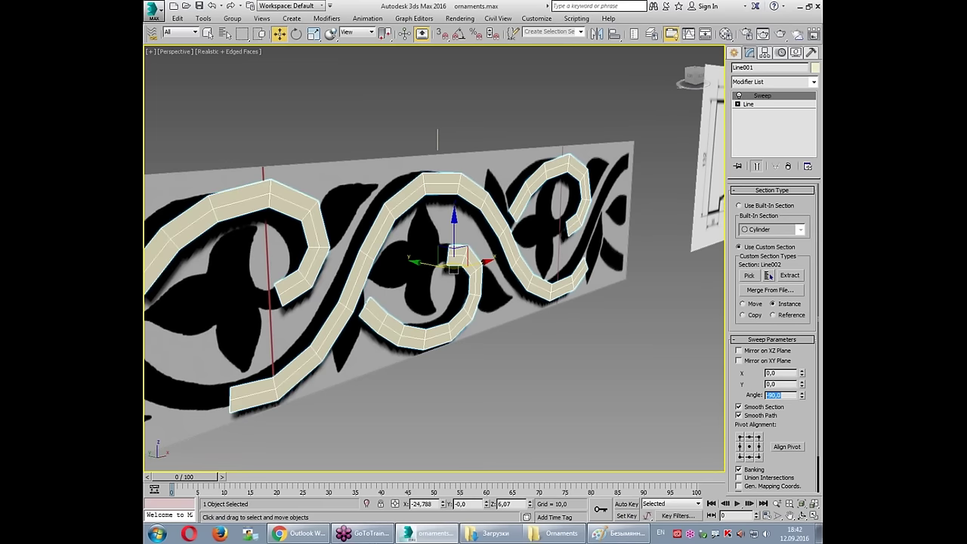
mouse_move(802, 395)
mouse_down()
mouse_move(802, 423)
mouse_move(802, 363)
mouse_up()
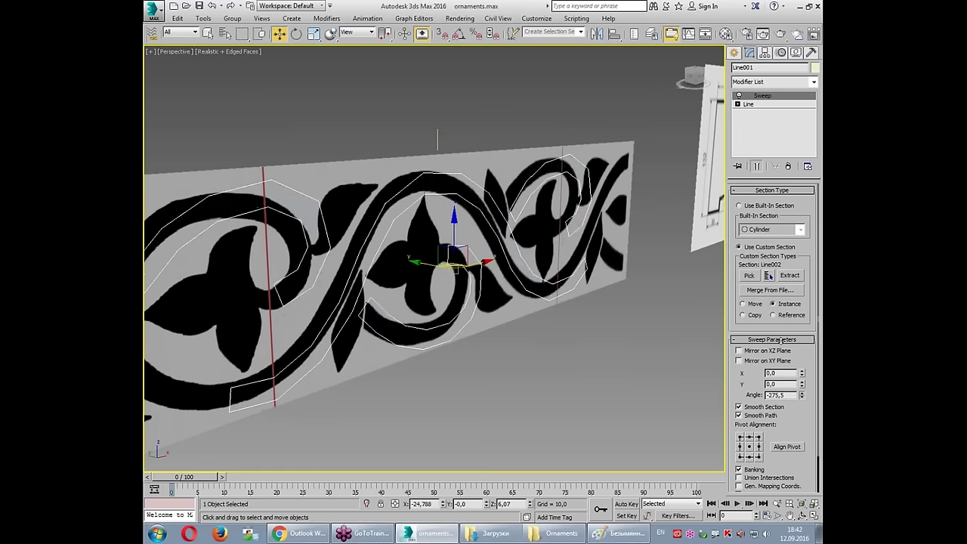
right_click(802, 396)
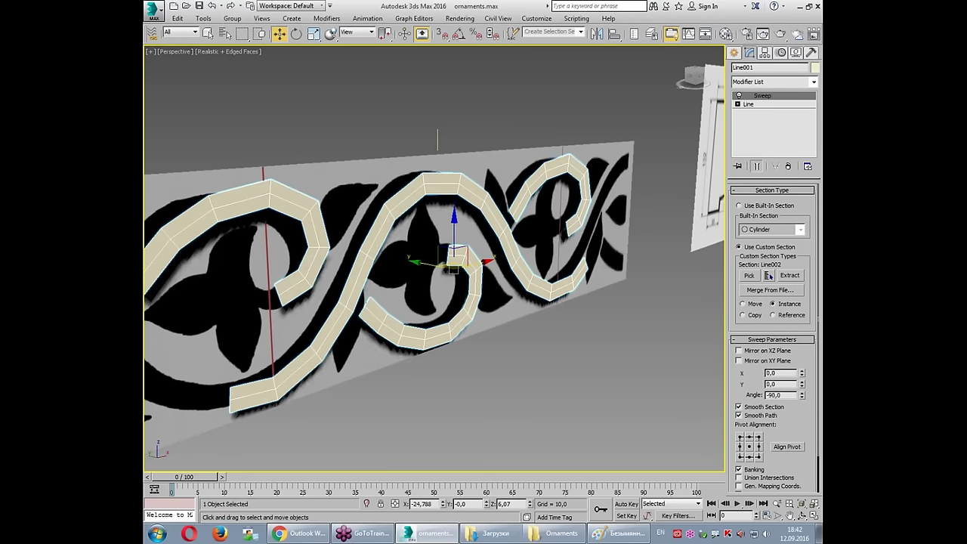
Step: Maximize the Front view and center the ornament band in it
key(alt+w)
middle_click(645, 226)
key(alt+w)
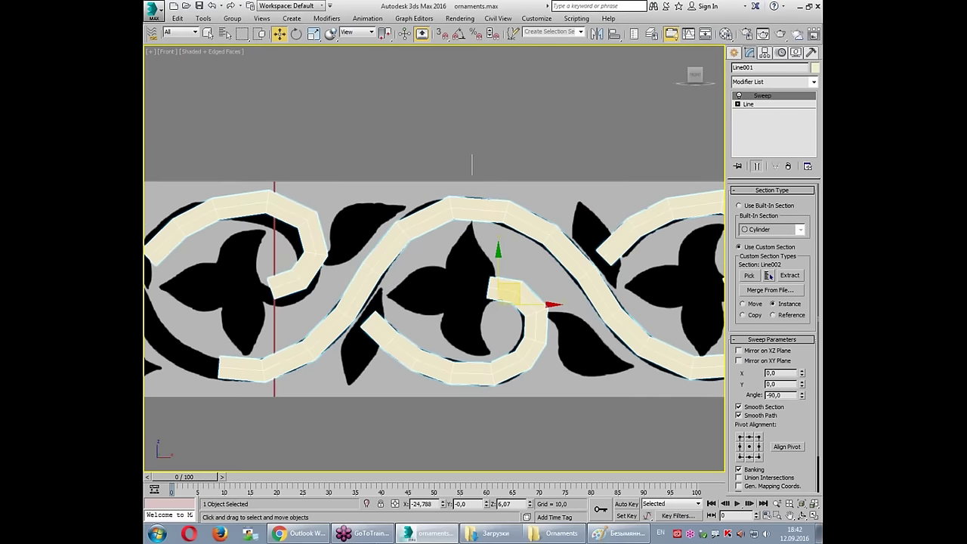
middle_drag(439, 213, 390, 176)
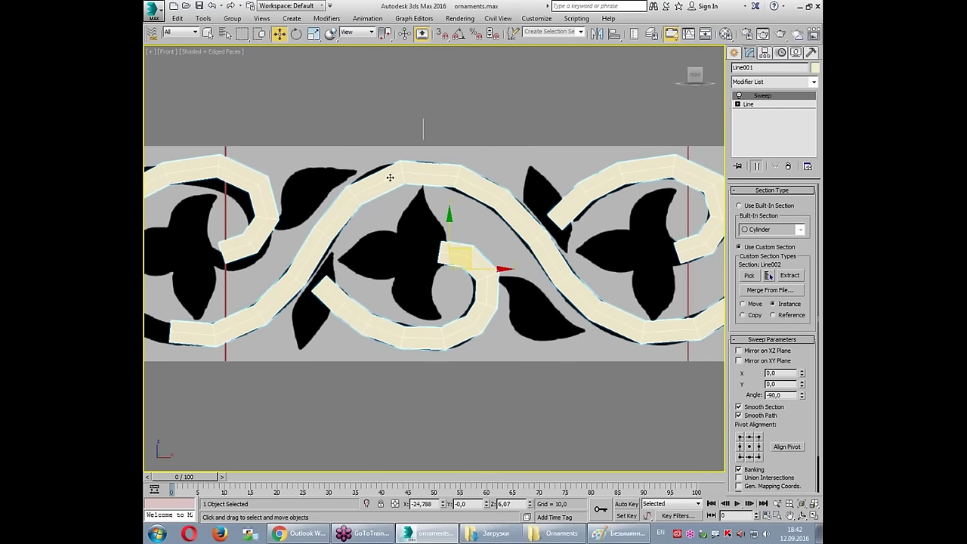
right_click(390, 177)
Step: Convert Line001 to Editable Poly and inspect the band's central hook
click(534, 291)
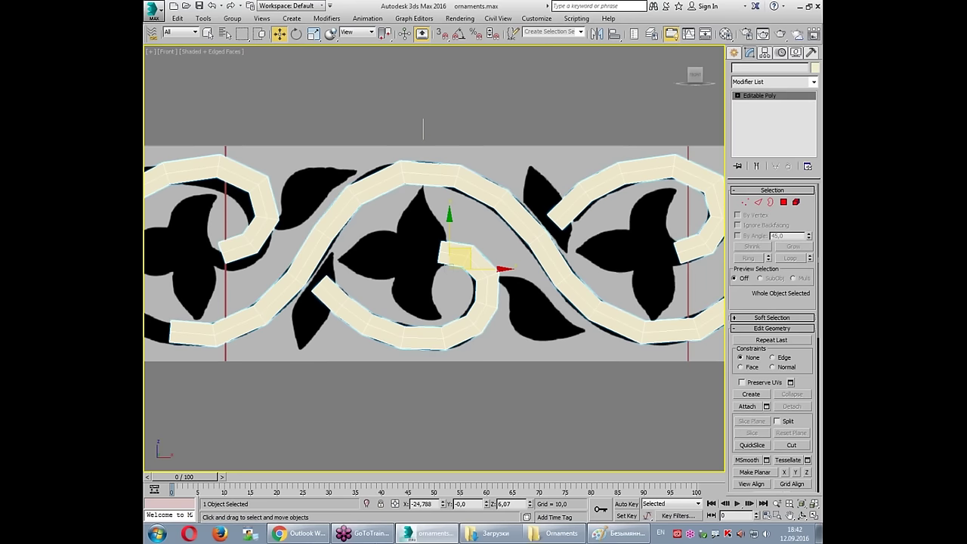
scroll(458, 284, up, 3)
scroll(456, 282, up, 3)
middle_drag(415, 223, 435, 257)
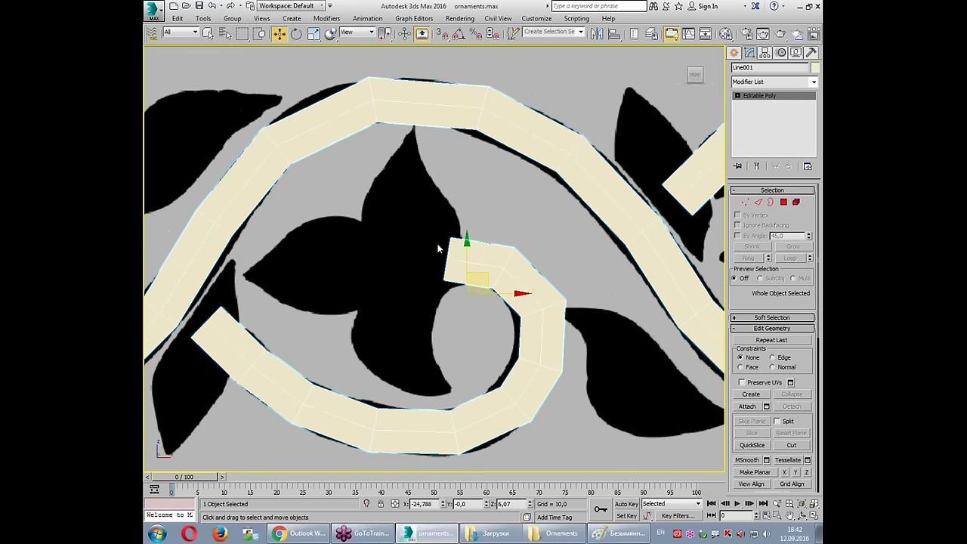
mouse_move(452, 239)
mouse_down()
mouse_move(281, 235)
mouse_move(240, 277)
mouse_move(260, 299)
mouse_move(438, 282)
mouse_up()
key(Escape)
scroll(468, 229, down, 1)
scroll(468, 229, down, 4)
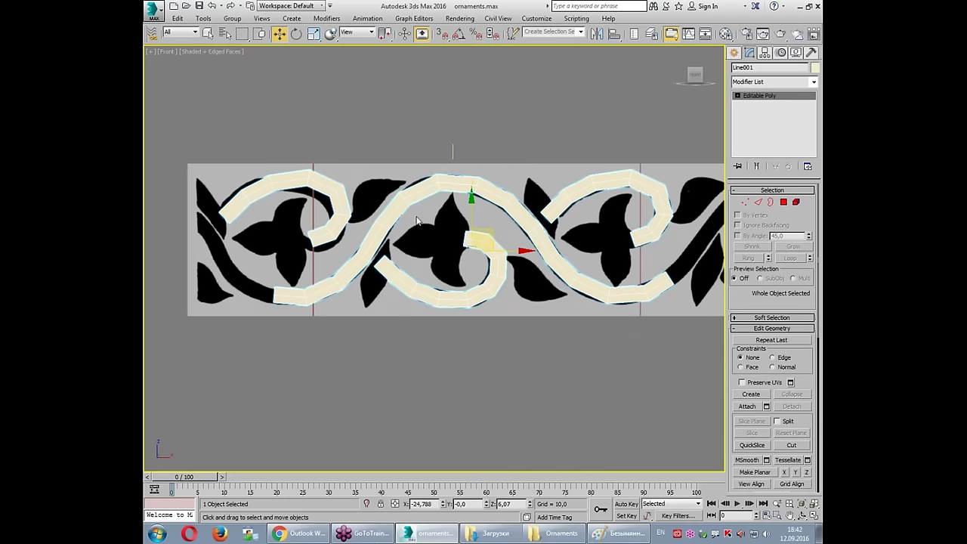
Step: Switch to a maximized, zoomed-in Perspective view of the band
key(alt+w)
click(630, 407)
key(alt+w)
scroll(456, 314, up, 3)
scroll(456, 314, up, 1)
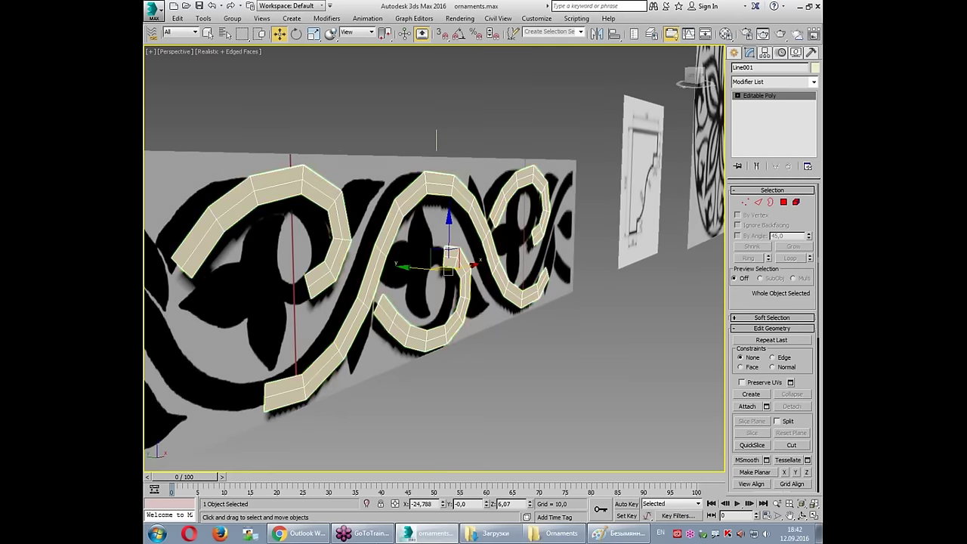
Step: At Edge level, select the centre loops of the left curve, S-curve and lower hook
click(738, 96)
click(755, 111)
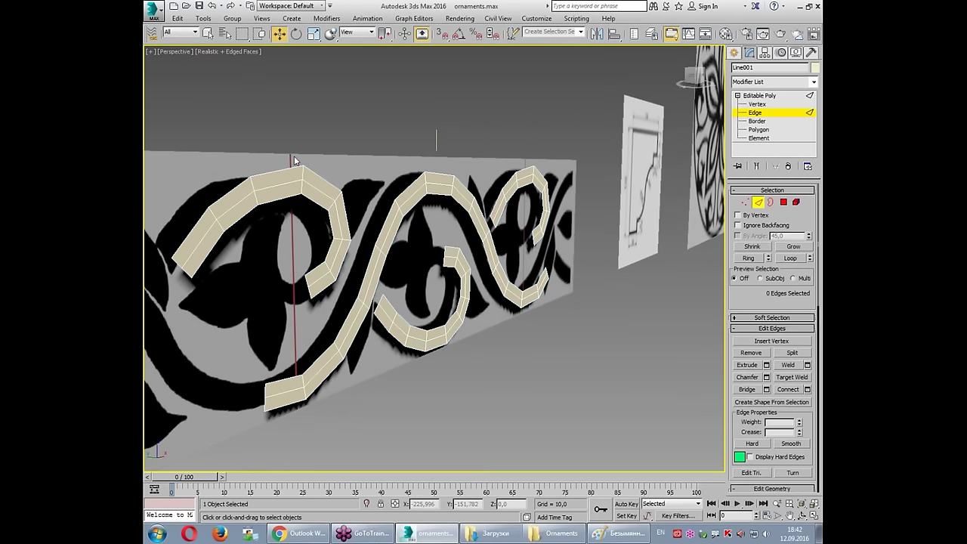
double_click(234, 211)
ctrl+double_click(408, 201)
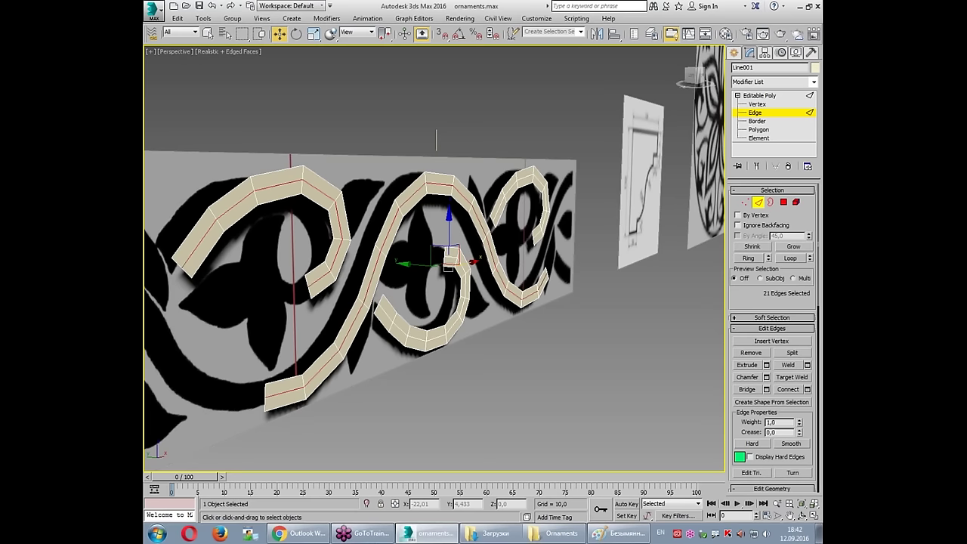
ctrl+double_click(416, 339)
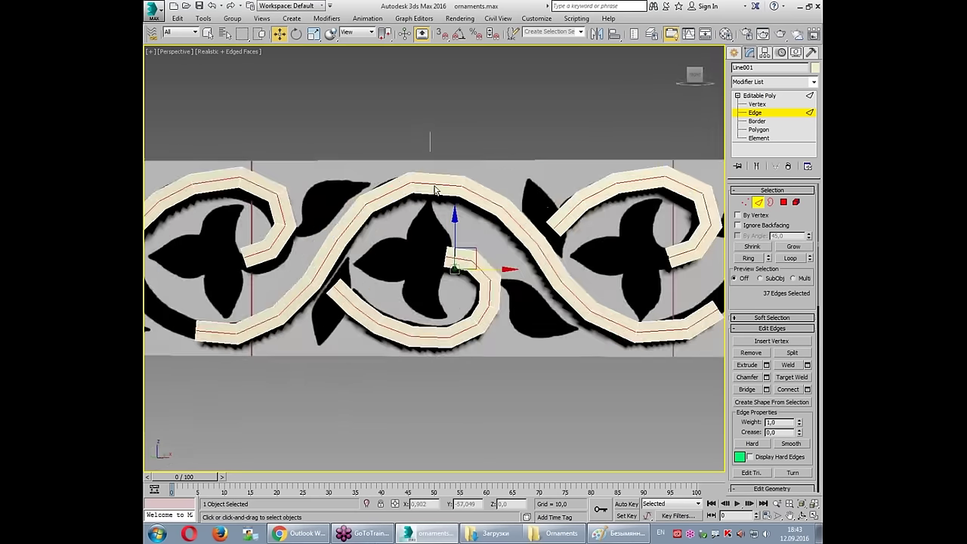
key(alt+w)
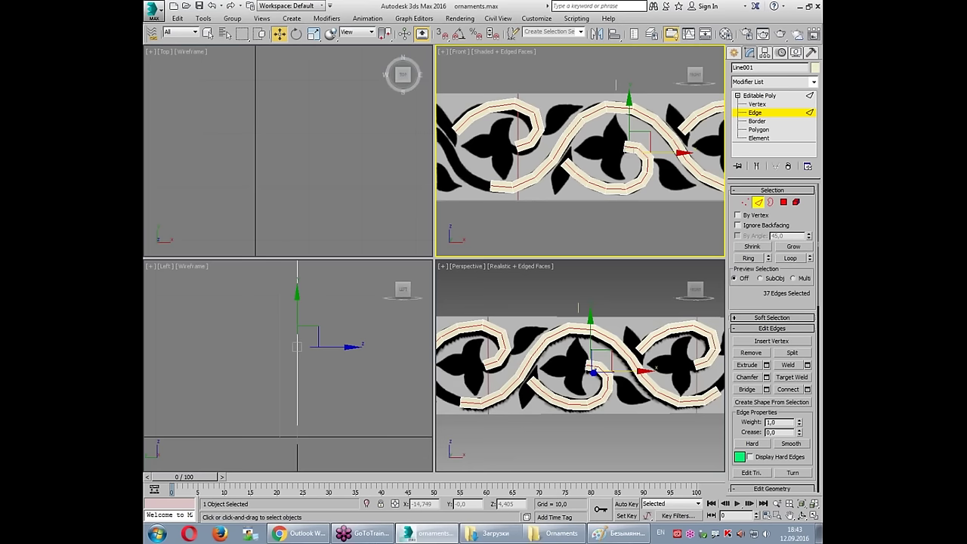
Step: Move the 37 centre edges outward to raise a ridge, checking it in Perspective
middle_drag(333, 355, 347, 349)
middle_drag(273, 144, 302, 134)
scroll(295, 145, down, 3)
key(alt+w)
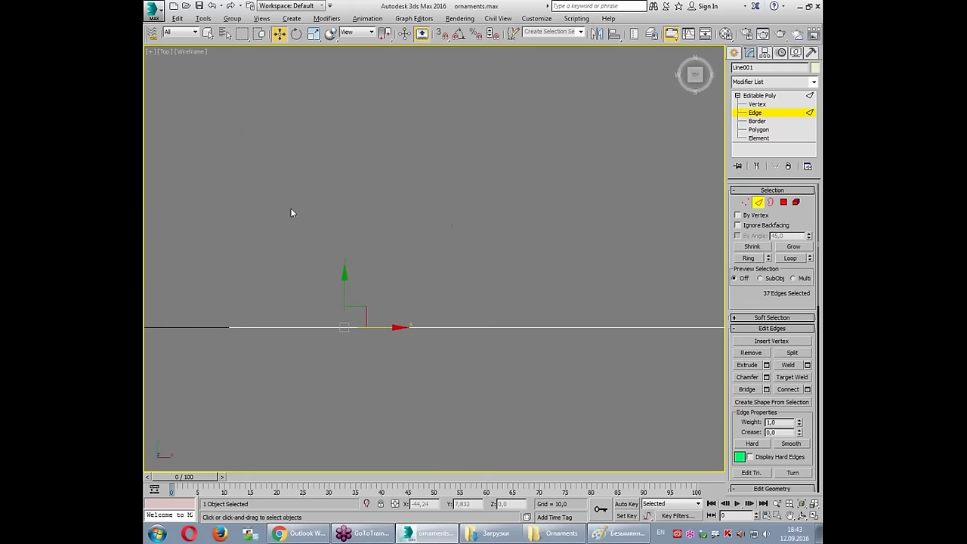
drag(343, 308, 337, 306)
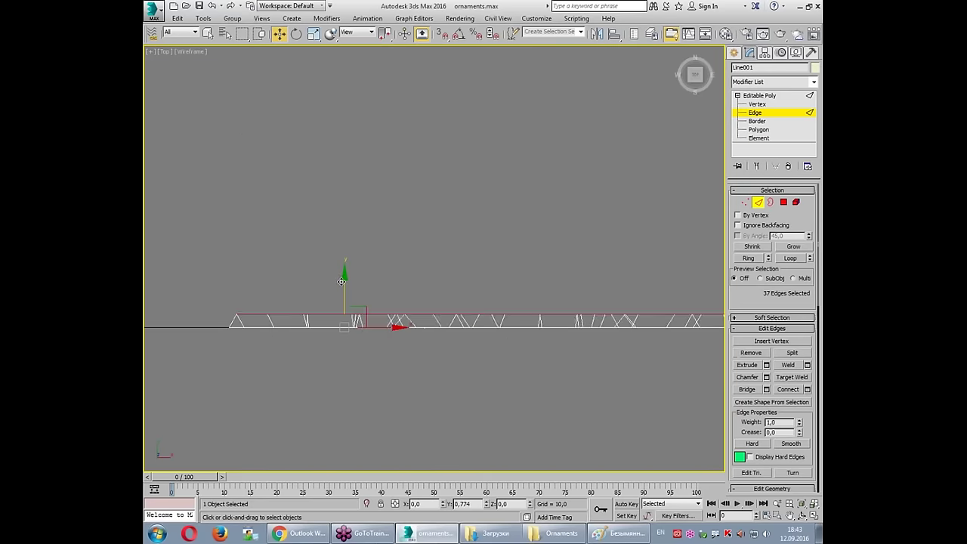
key(alt+w)
key(alt+w)
alt+middle_drag(424, 227, 358, 206)
drag(358, 206, 369, 204)
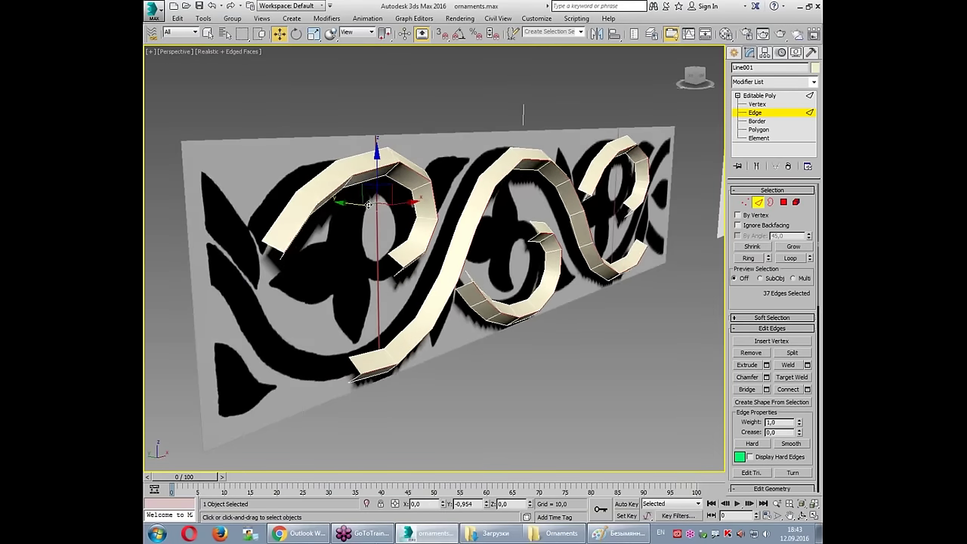
mouse_move(356, 206)
alt+middle_down()
mouse_move(294, 195)
mouse_move(356, 203)
alt+middle_up()
mouse_move(357, 215)
mouse_down()
mouse_move(356, 227)
mouse_move(358, 215)
mouse_up()
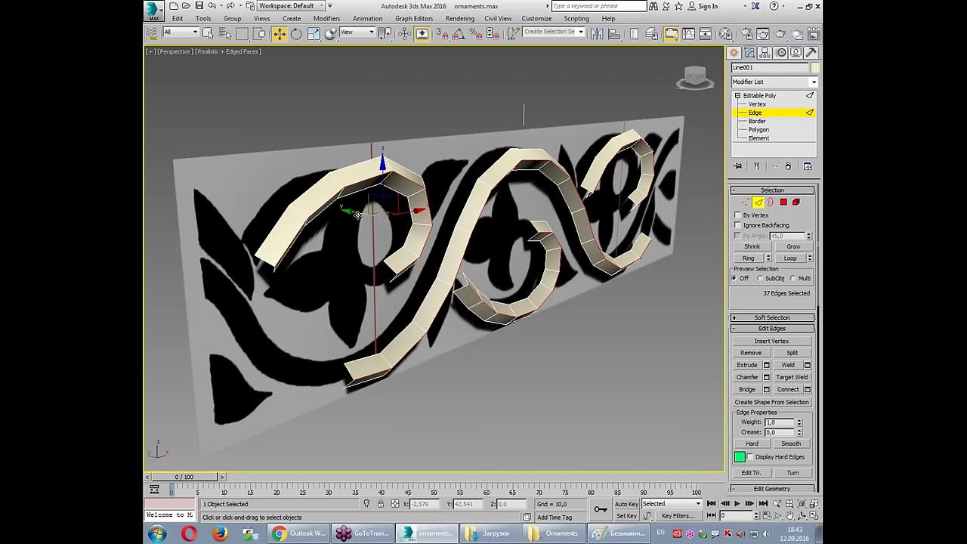
Step: Leave Edge level and add an OpenSubdiv modifier with 2 iterations to Line001
click(744, 115)
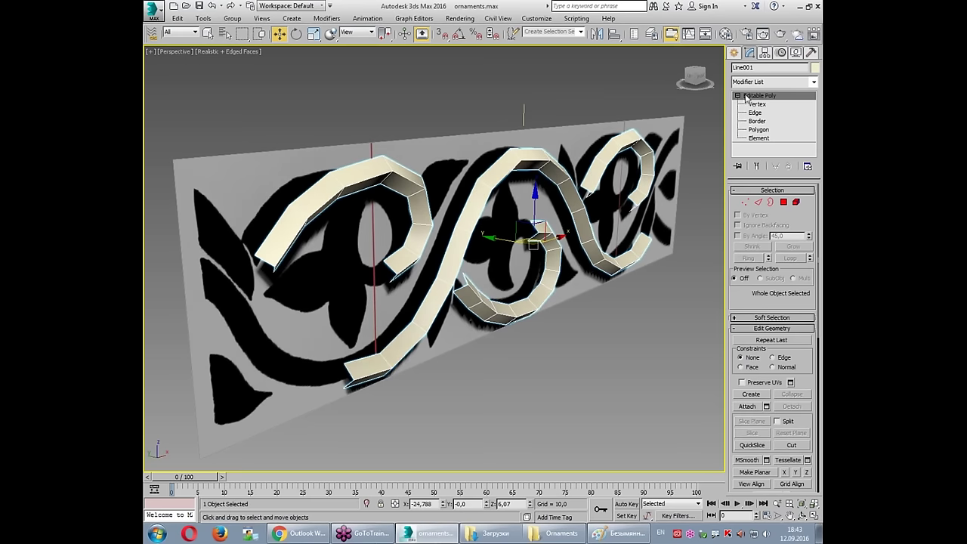
click(747, 82)
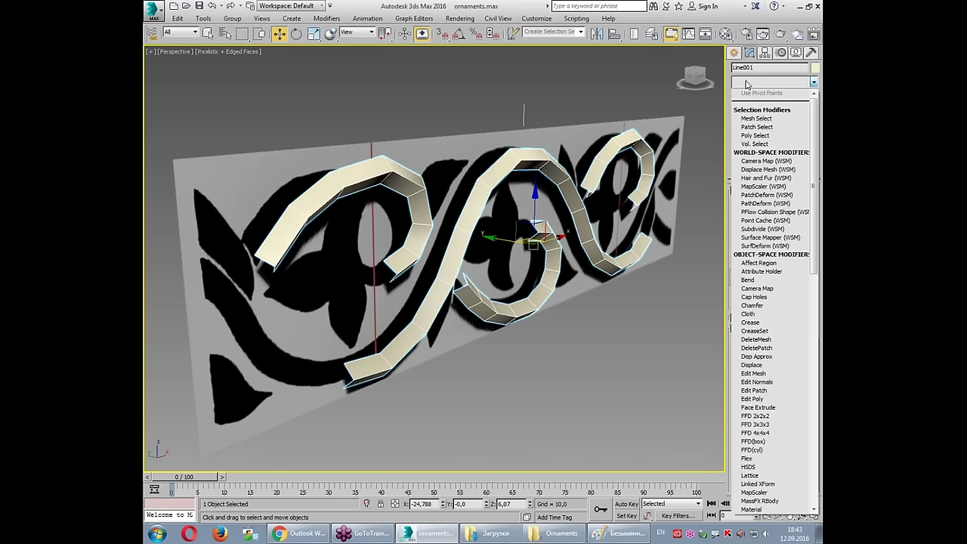
scroll(765, 454, down, 4)
scroll(767, 473, down, 3)
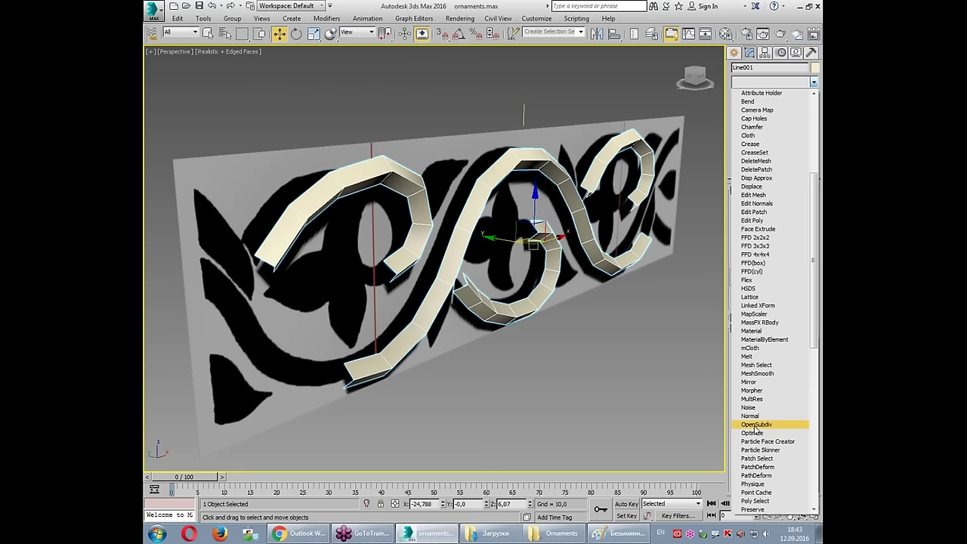
click(755, 425)
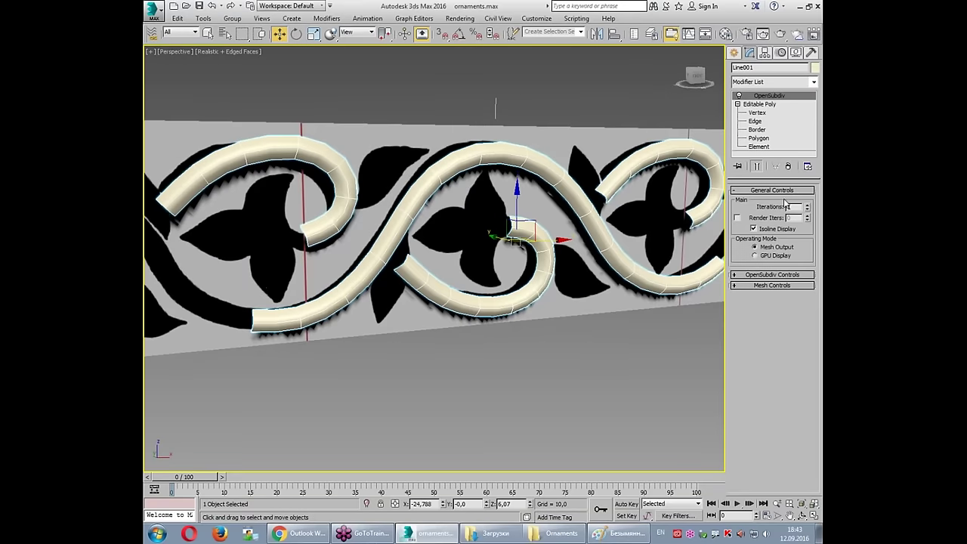
Step: Orbit around the smoothed ornament band to inspect it, then return to Edge level
mouse_move(601, 280)
alt+middle_down()
mouse_move(544, 280)
mouse_move(432, 190)
mouse_move(401, 210)
alt+middle_up()
scroll(432, 191, up, 5)
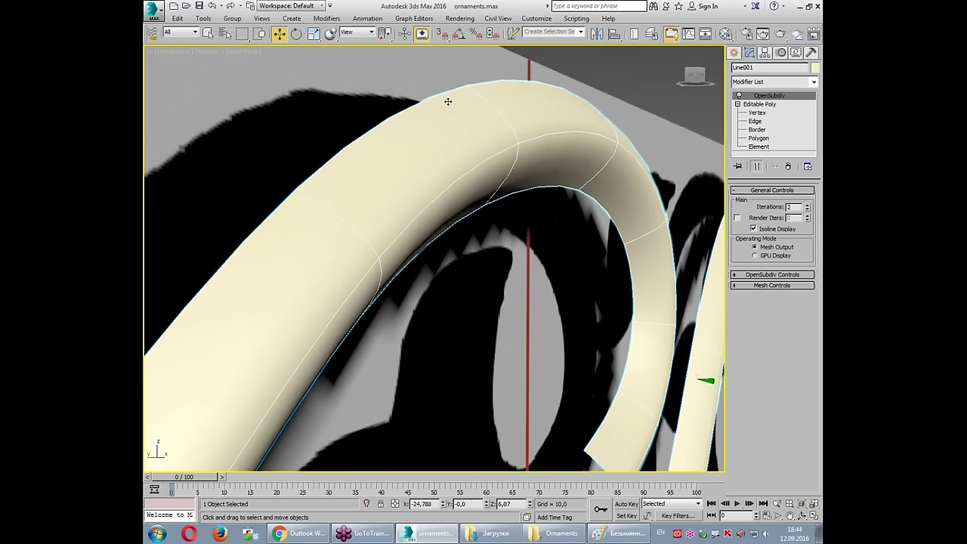
mouse_move(454, 90)
mouse_down()
mouse_move(505, 108)
mouse_move(517, 171)
mouse_move(486, 209)
mouse_up()
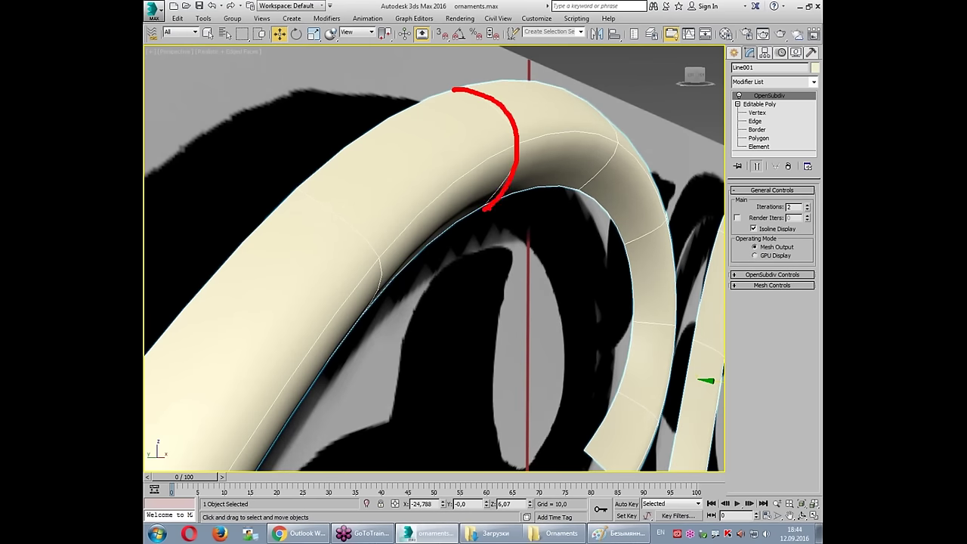
mouse_move(544, 82)
mouse_down()
mouse_move(593, 135)
mouse_move(528, 184)
mouse_up()
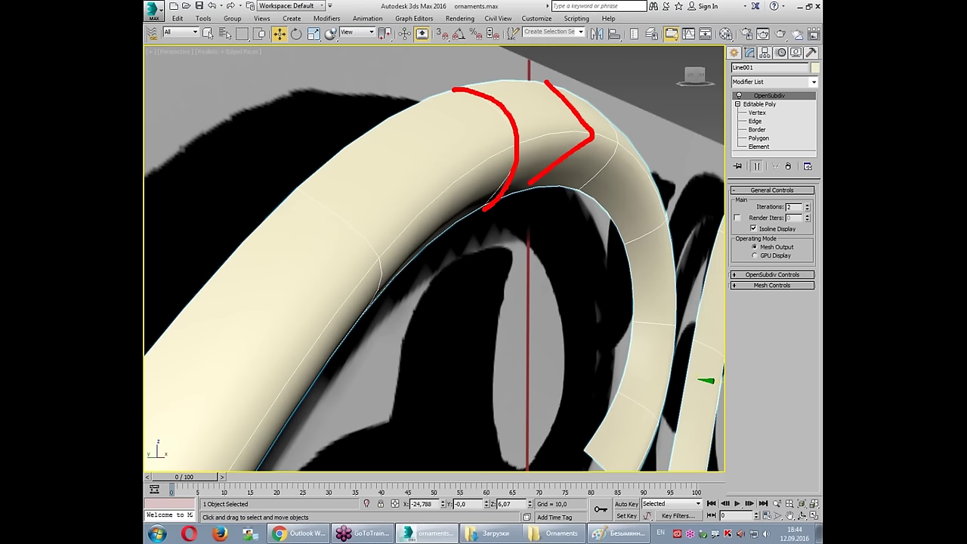
click(755, 122)
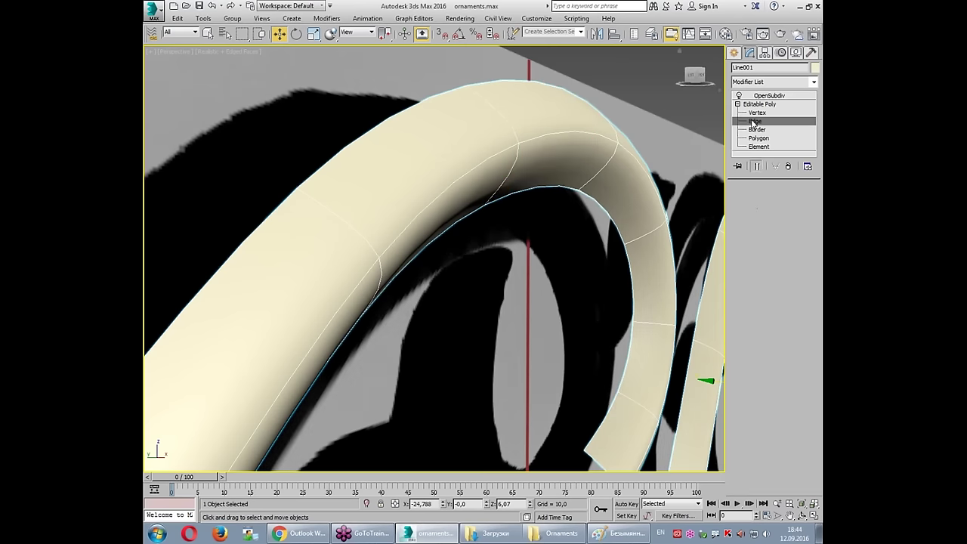
Step: Try a crease on the 37 selected edges, then reset it to zero
scroll(623, 294, down, 5)
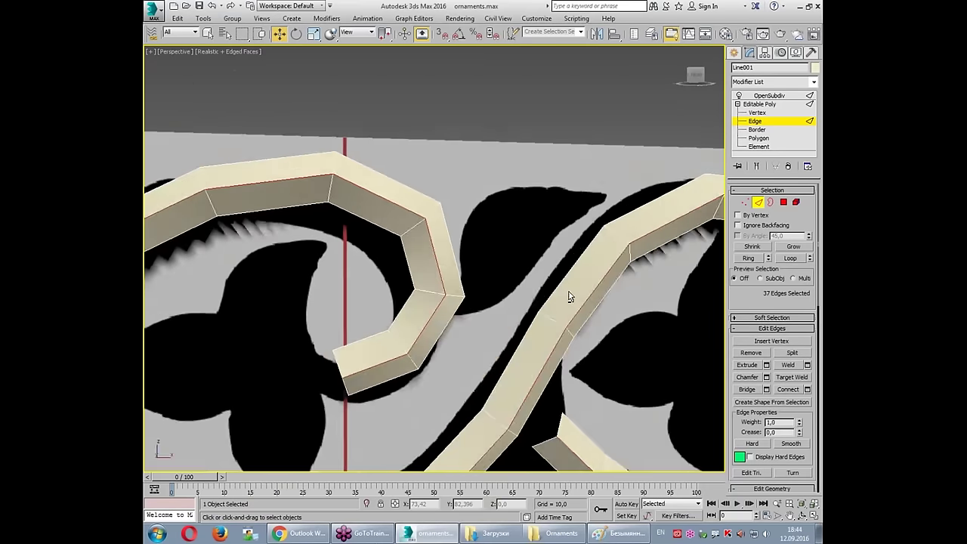
scroll(559, 275, up, 2)
scroll(583, 292, up, 2)
scroll(583, 292, up, 2)
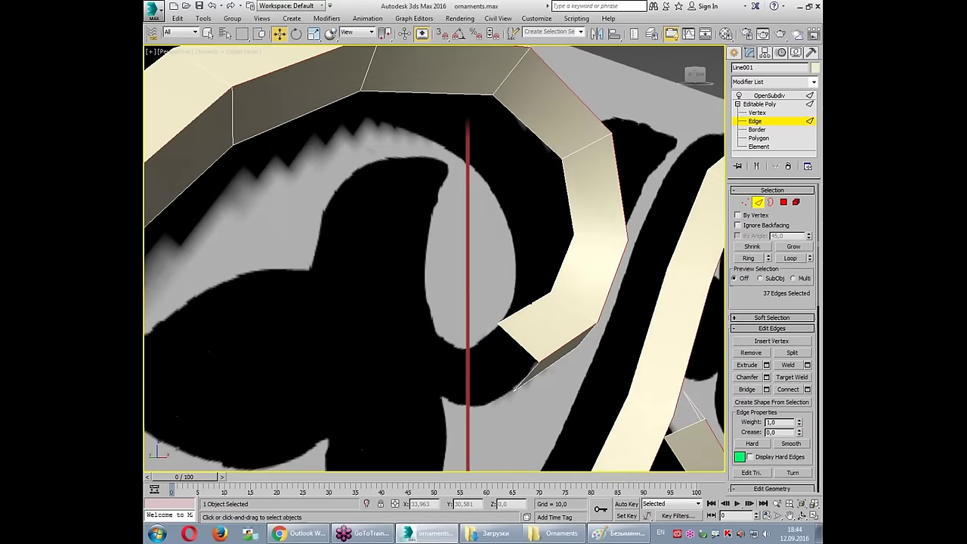
scroll(512, 361, down, 4)
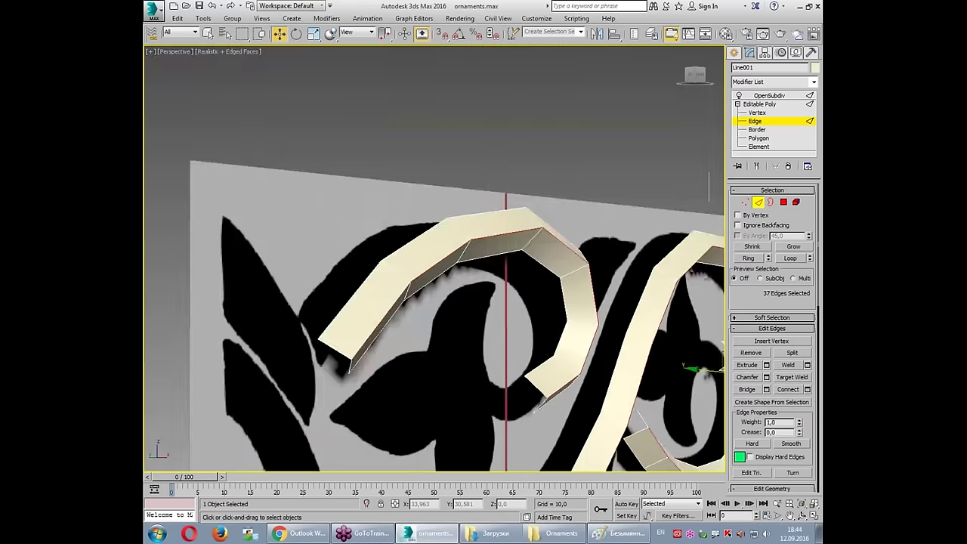
alt+middle_drag(535, 408, 497, 346)
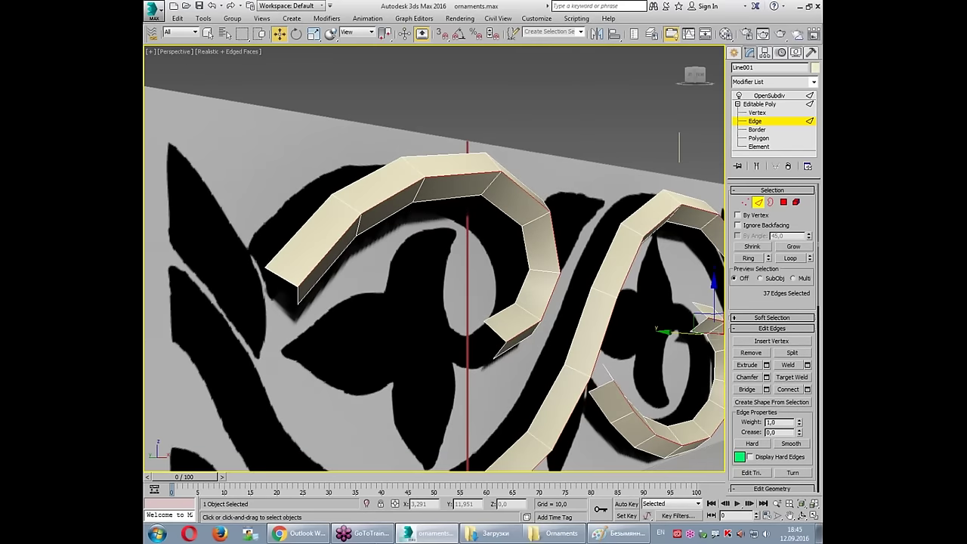
drag(799, 435, 801, 398)
right_click(799, 432)
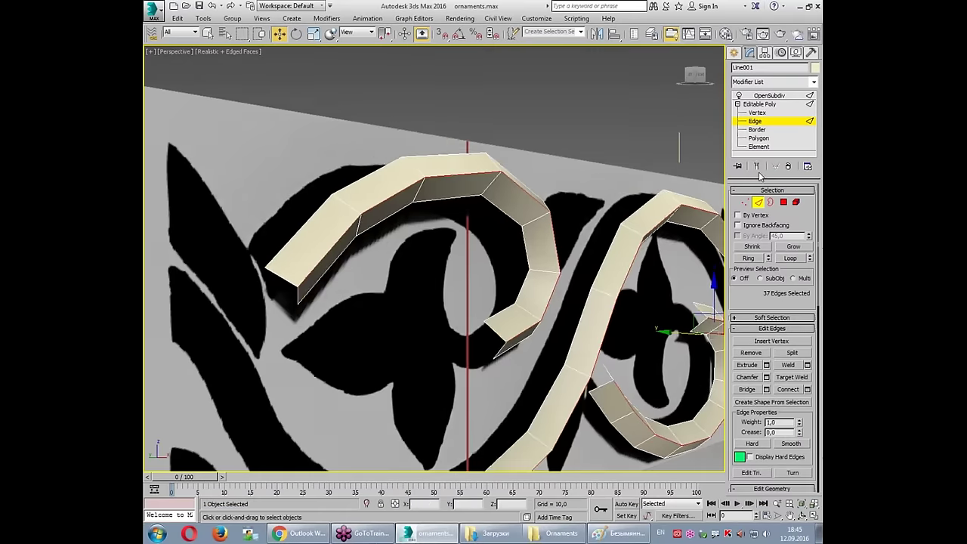
Step: Turn on Show End Result and set the selected edges' crease to 0.3
click(757, 166)
mouse_move(717, 285)
alt+middle_down()
mouse_move(680, 265)
mouse_move(615, 302)
alt+middle_up()
scroll(680, 265, up, 3)
scroll(615, 302, up, 3)
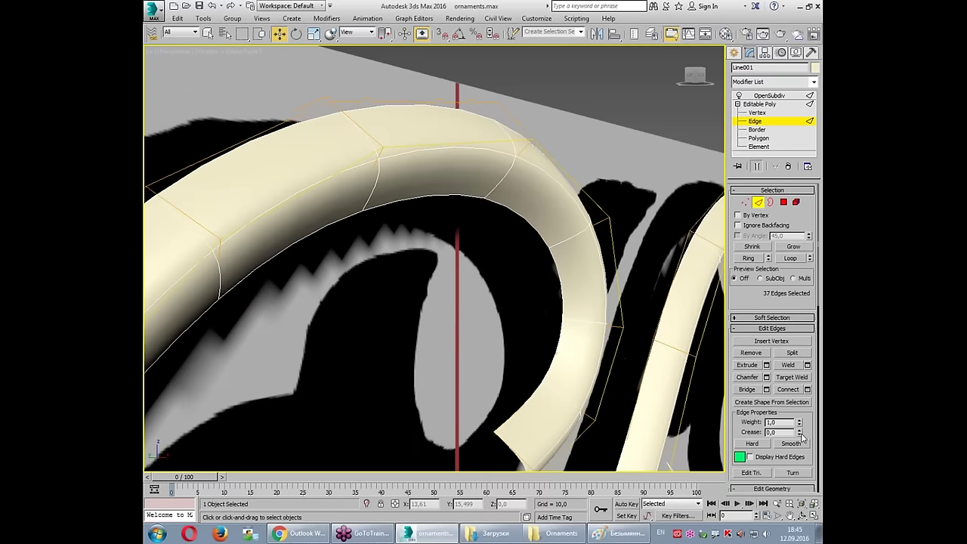
drag(801, 436, 796, 420)
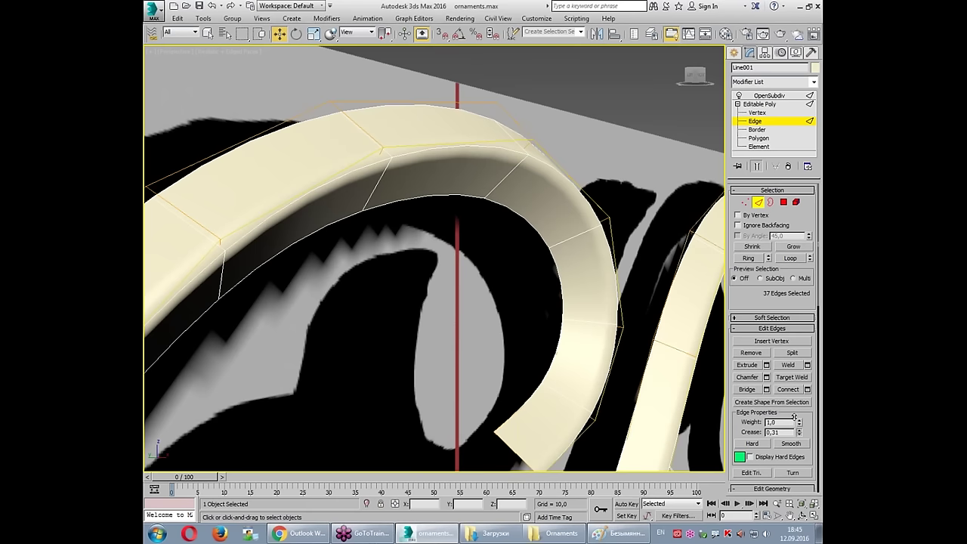
drag(796, 418, 795, 416)
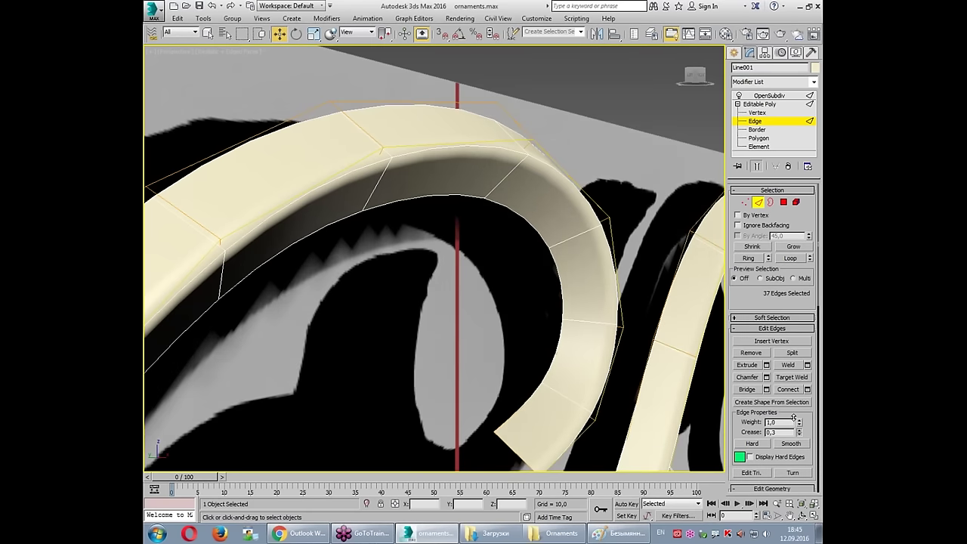
scroll(455, 176, down, 5)
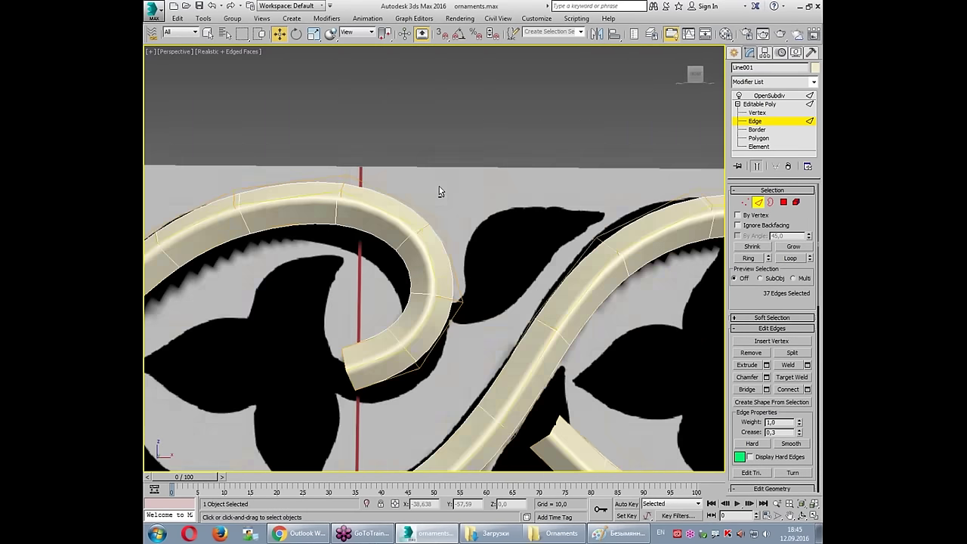
Step: Clear the edge selection, leave sub-object level and look over the ornament band
alt+middle_drag(439, 186, 337, 119)
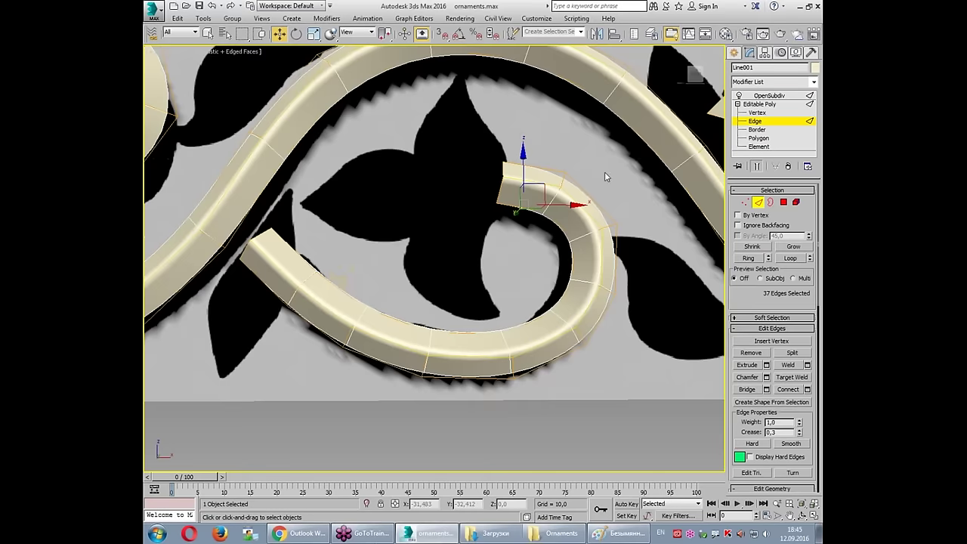
scroll(605, 171, down, 5)
scroll(468, 329, up, 2)
click(484, 315)
scroll(552, 242, up, 4)
click(756, 121)
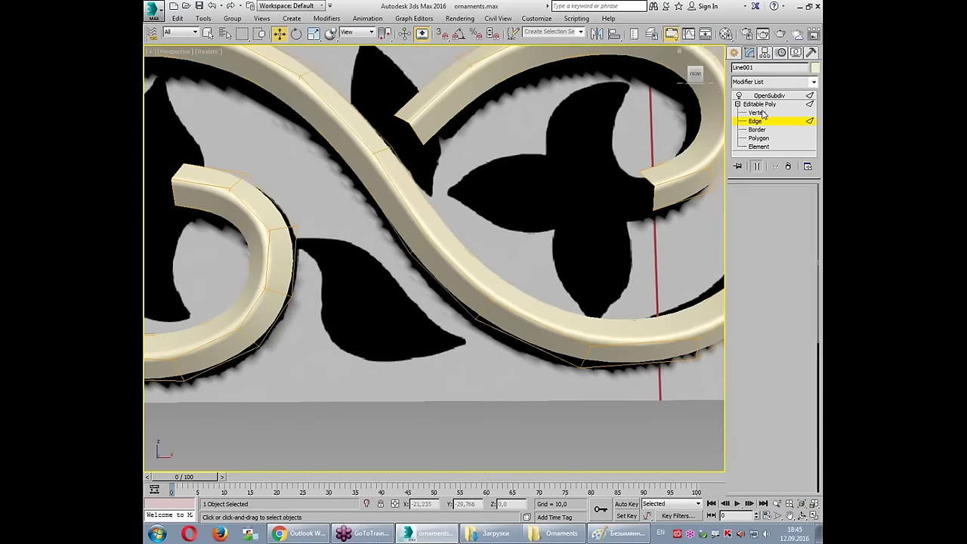
middle_drag(513, 394, 520, 405)
scroll(528, 279, down, 4)
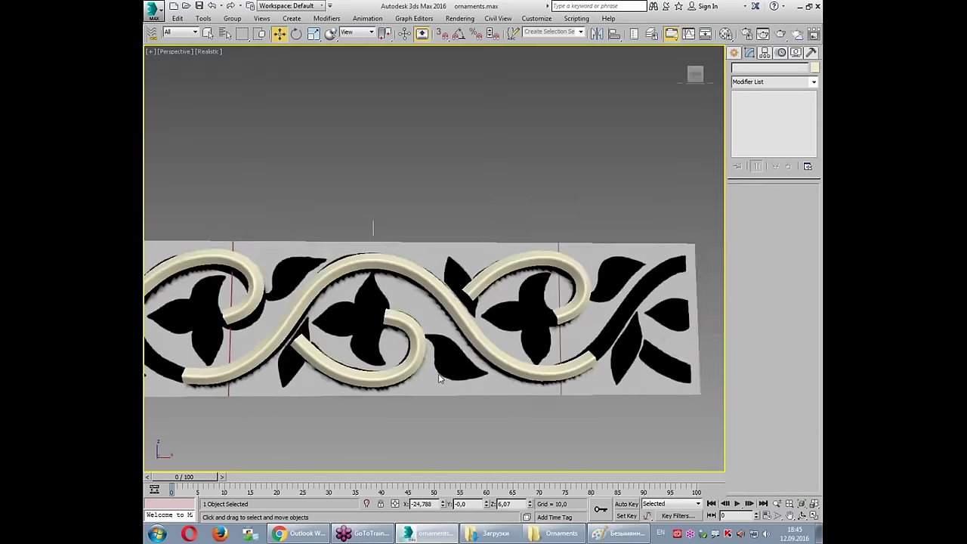
scroll(528, 279, up, 4)
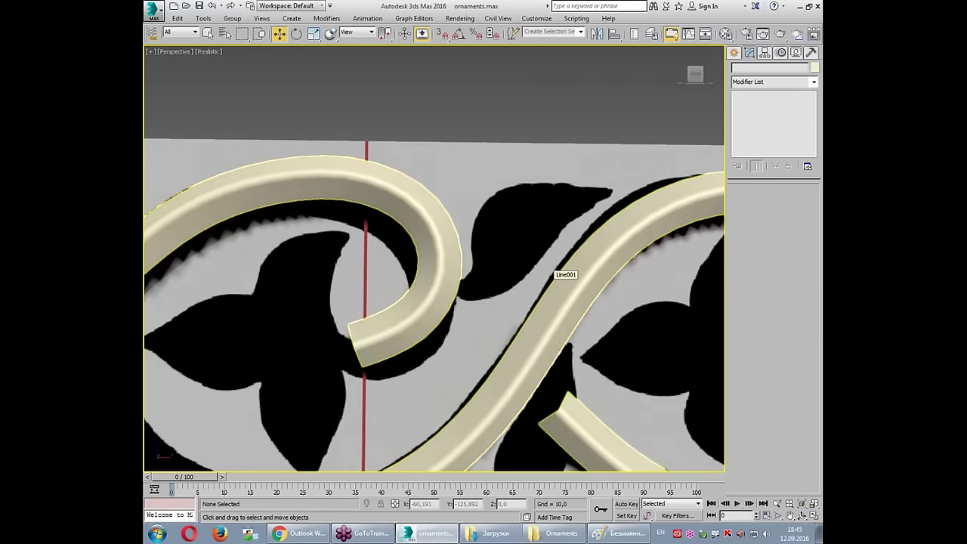
middle_drag(561, 275, 454, 284)
scroll(454, 283, down, 3)
middle_drag(173, 231, 509, 244)
scroll(544, 242, up, 3)
scroll(555, 241, down, 1)
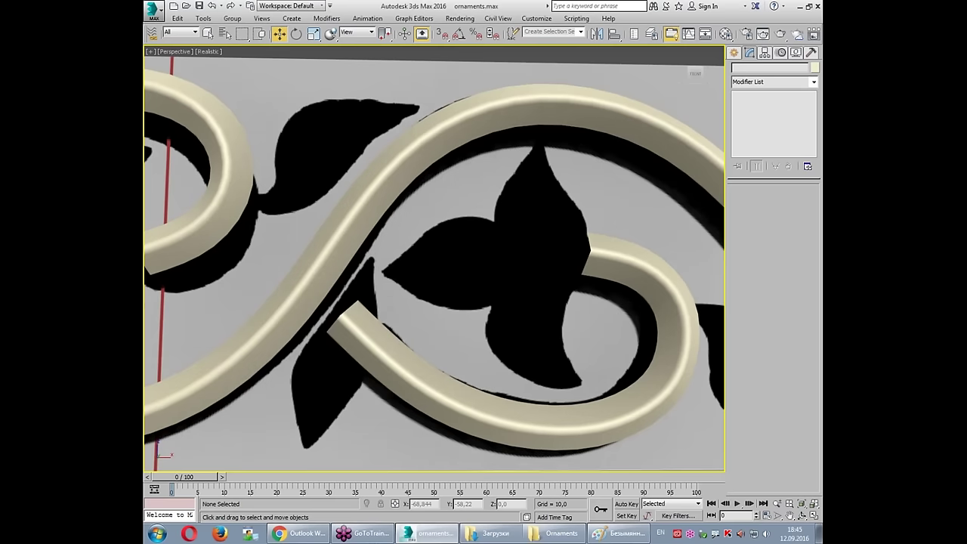
Step: Reselect Line001, edit its Editable Poly edges beneath OpenSubdiv, and show four viewports
click(571, 132)
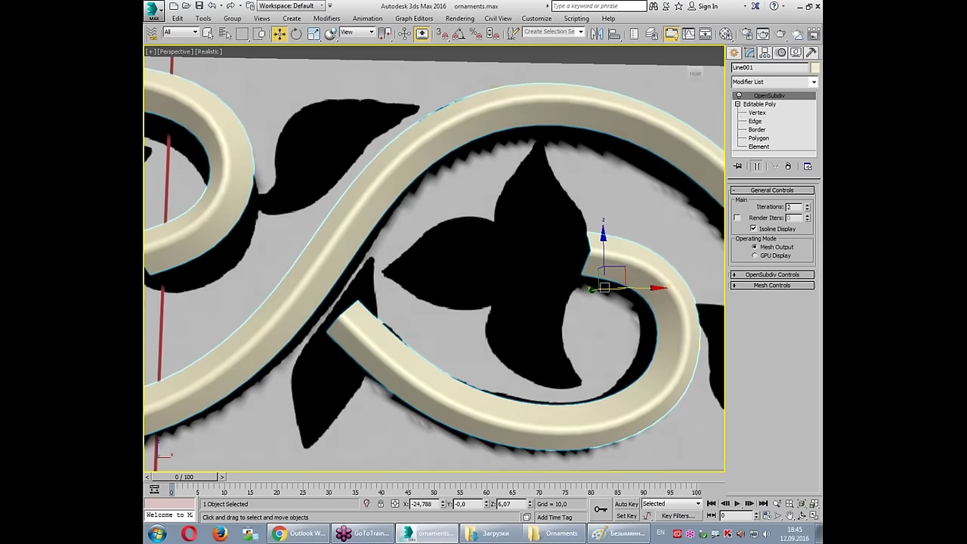
click(760, 104)
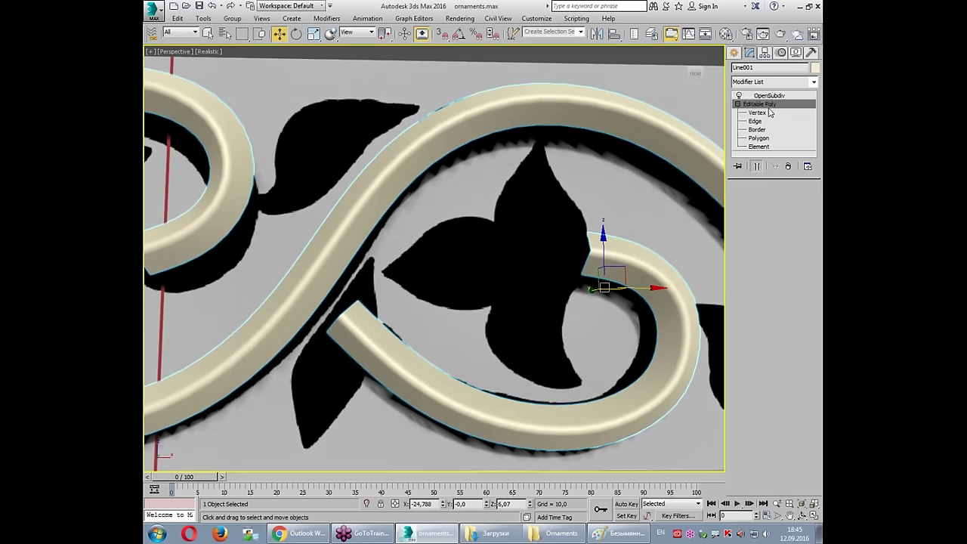
click(758, 166)
key(F4)
click(756, 121)
key(alt+w)
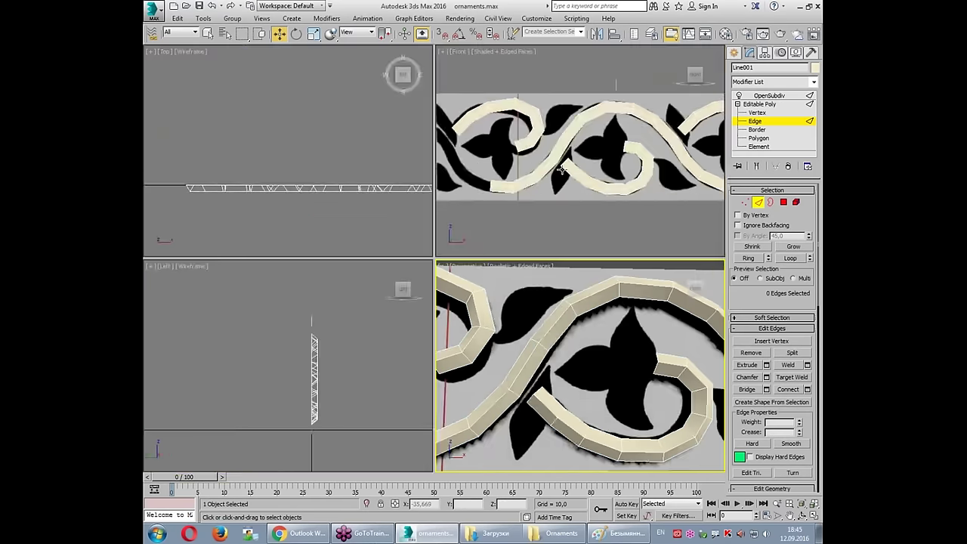
Step: Maximize the Front view, extrude a strip leftward from the strand's end edge, and spread its corners
click(519, 218)
key(alt+w)
scroll(470, 267, up, 1)
scroll(452, 261, up, 4)
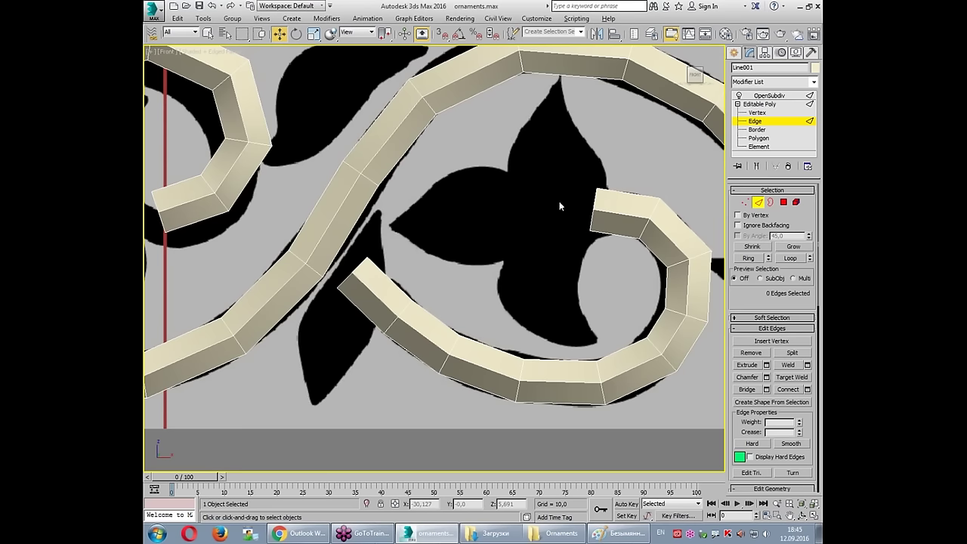
click(594, 202)
shift+drag(611, 207, 524, 206)
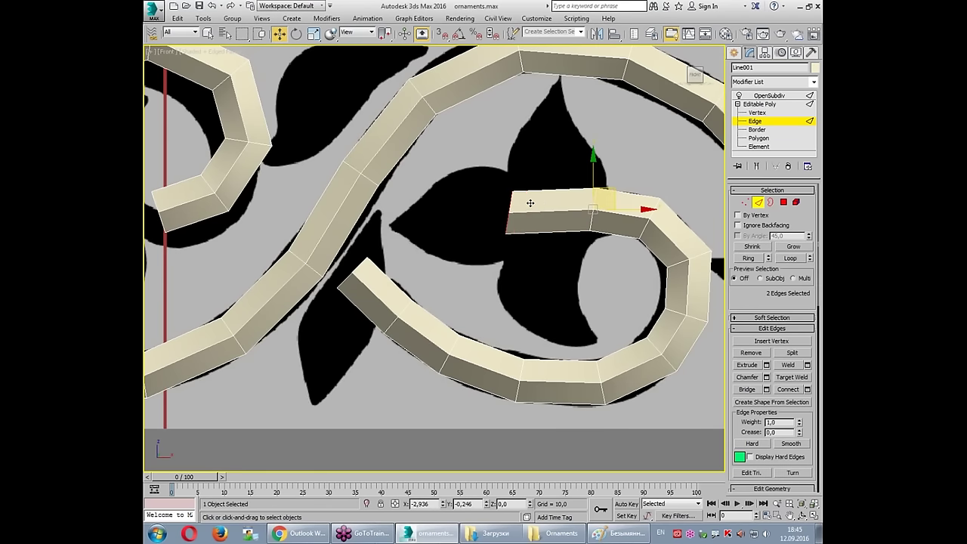
key(1)
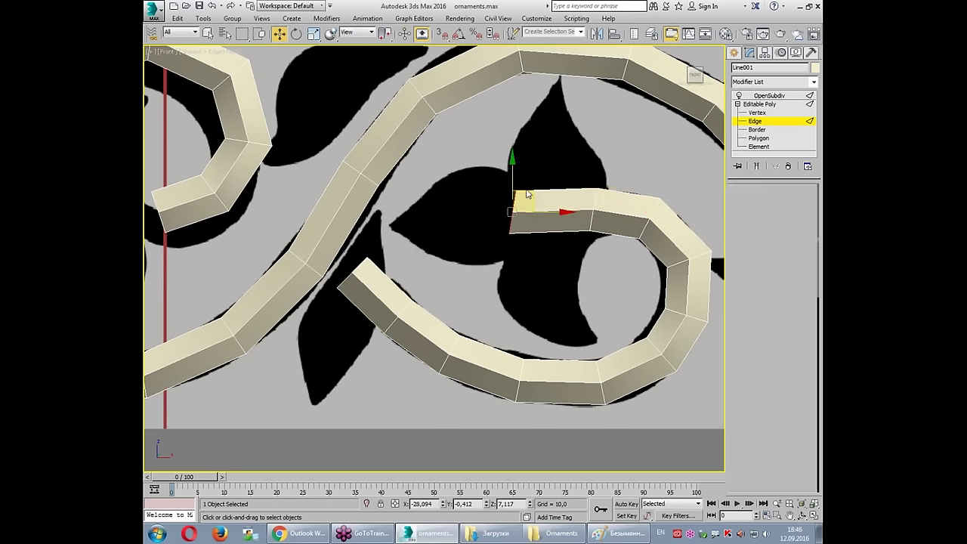
drag(514, 194, 510, 177)
click(511, 231)
drag(511, 231, 506, 257)
click(511, 212)
key(2)
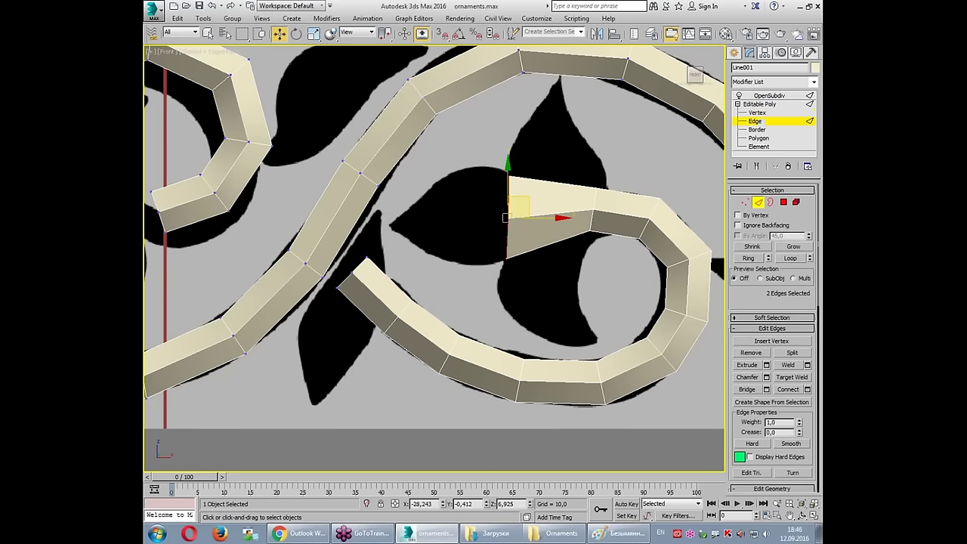
Step: Extrude a second strip leftward and collapse its three left-end vertices into a point
shift+drag(527, 202, 410, 213)
key(1)
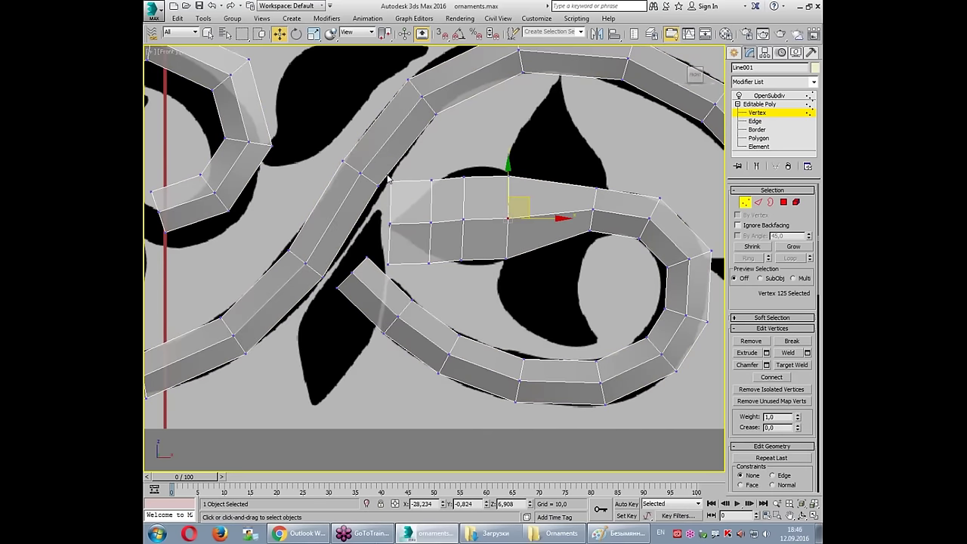
drag(387, 177, 403, 282)
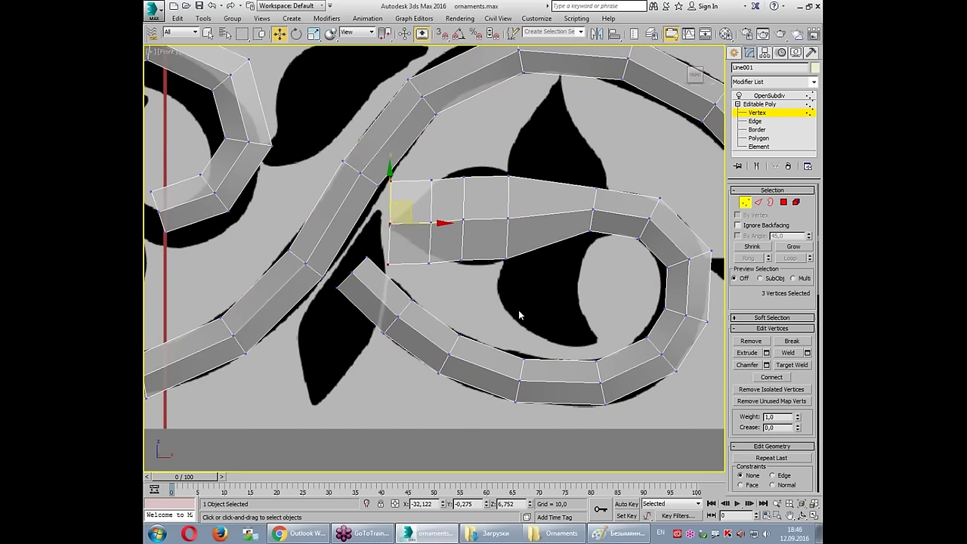
scroll(803, 375, down, 3)
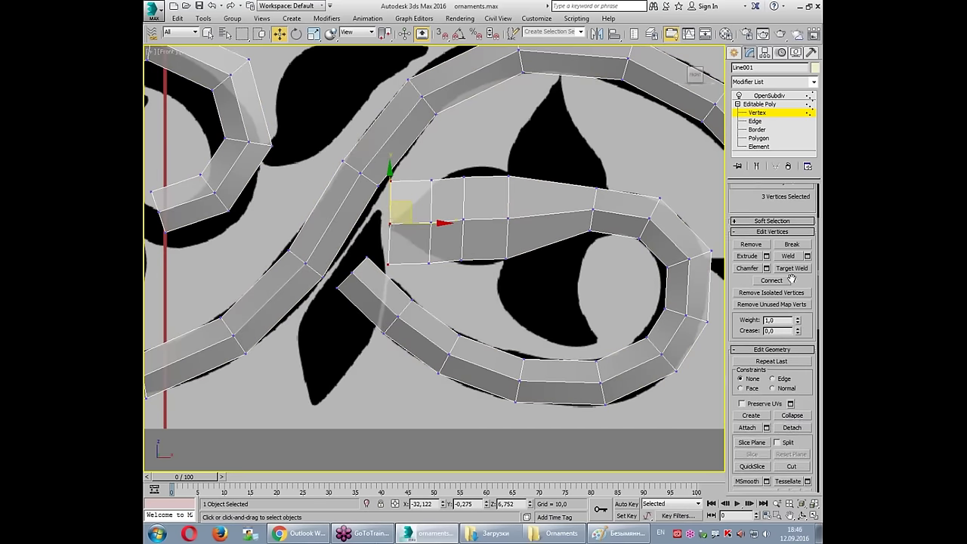
click(792, 415)
Step: Move the leaf's vertices into a teardrop shape and view the smoothed result
click(432, 182)
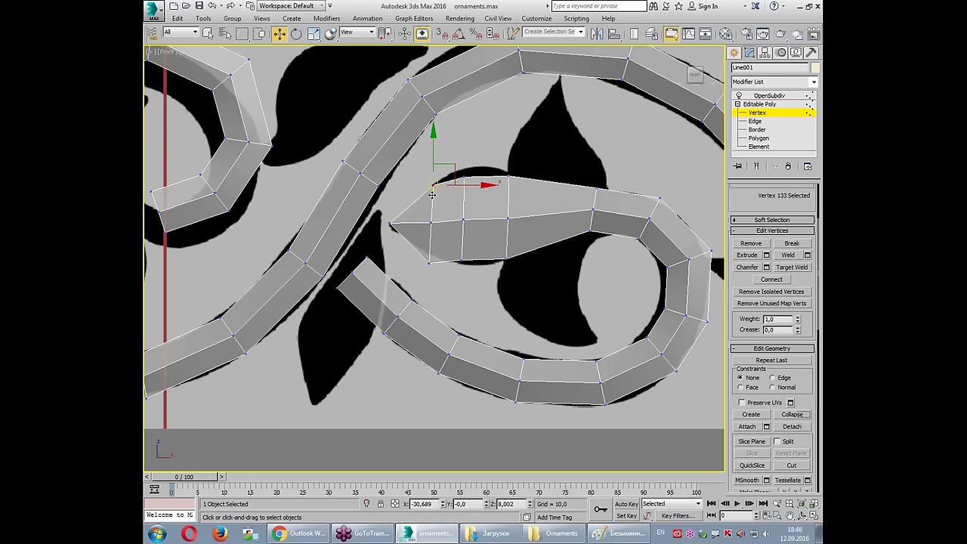
drag(429, 263, 431, 253)
drag(463, 177, 470, 165)
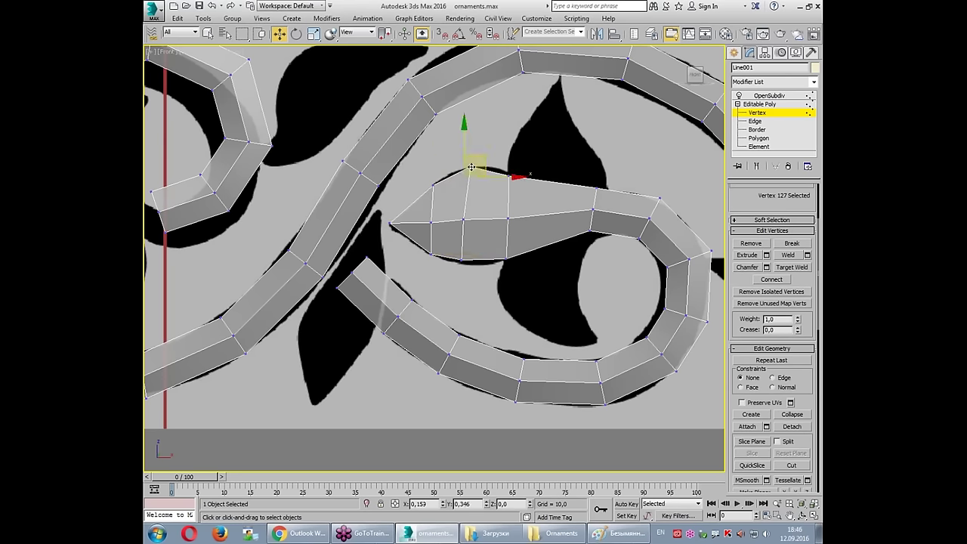
click(461, 261)
drag(462, 260, 468, 267)
click(508, 175)
drag(509, 176, 509, 171)
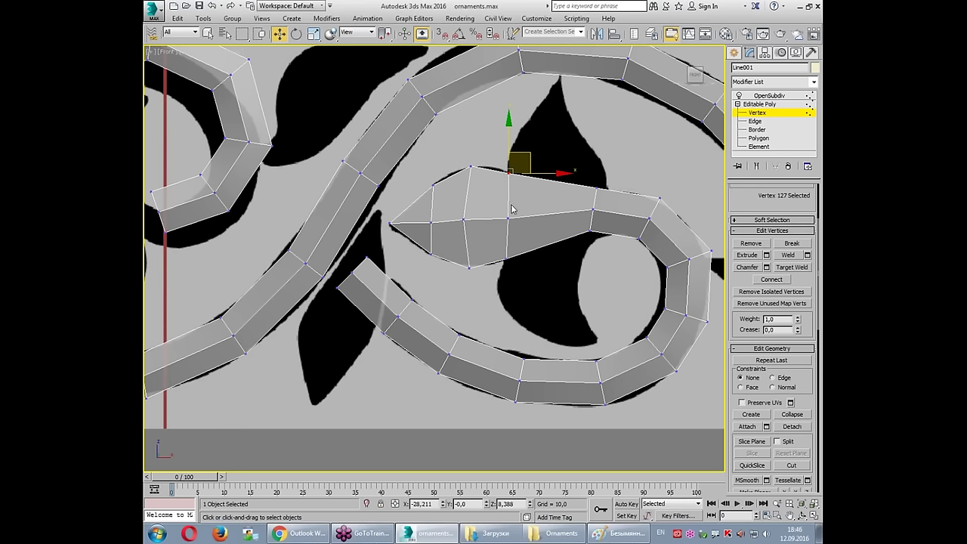
click(431, 223)
drag(431, 223, 425, 221)
click(456, 196)
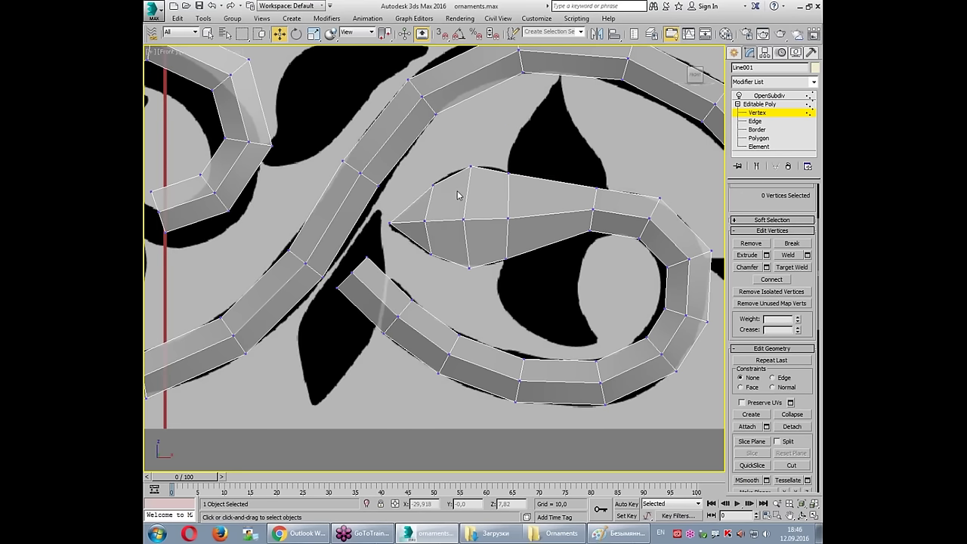
click(762, 121)
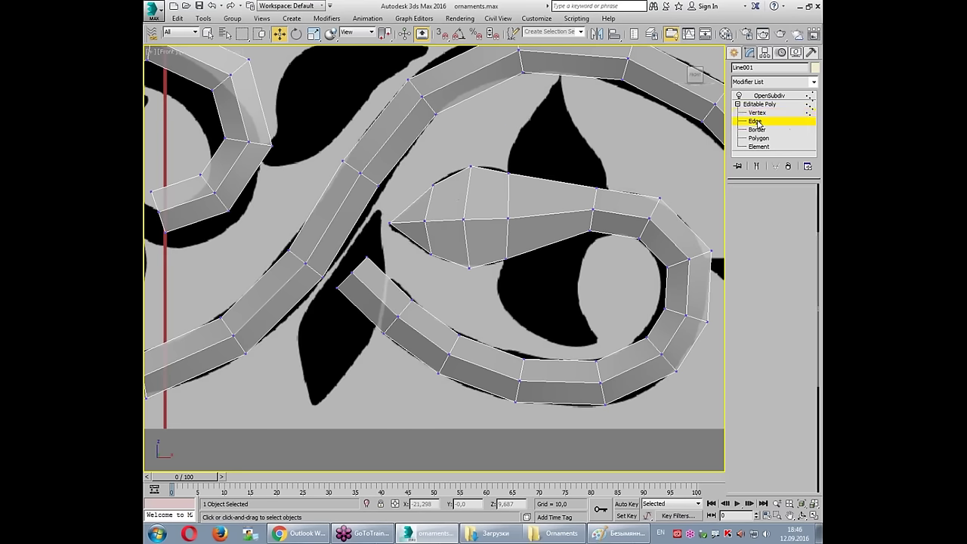
click(769, 95)
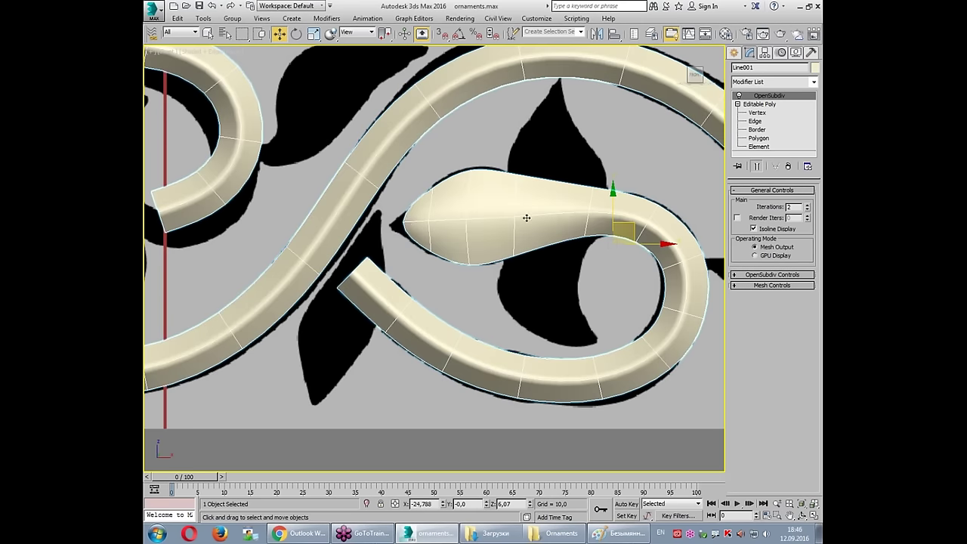
Step: Select the edge loop along the tube's inner side and give it a 0,3 crease
mouse_move(595, 204)
mouse_down()
mouse_move(592, 222)
mouse_move(405, 221)
mouse_up()
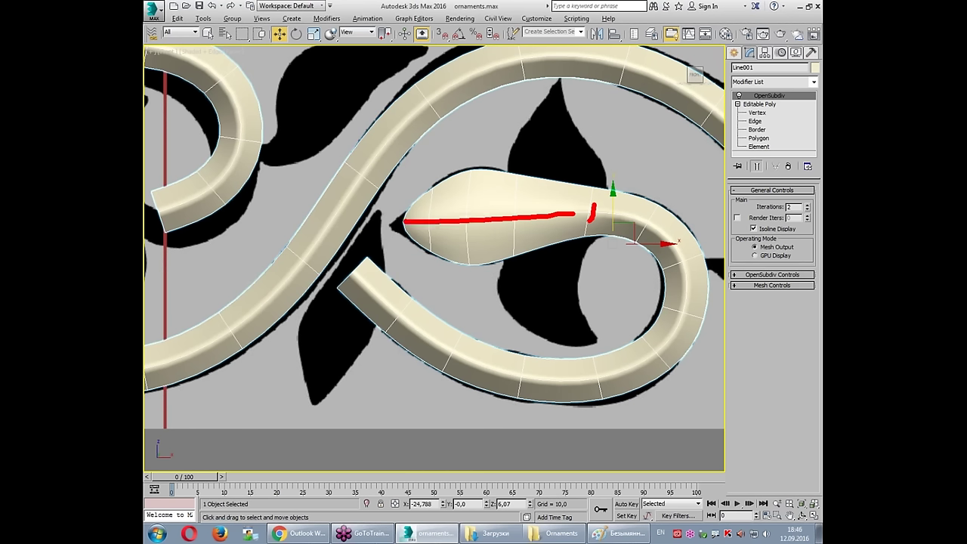
mouse_move(636, 218)
mouse_down()
mouse_move(667, 237)
mouse_move(686, 281)
mouse_up()
drag(689, 226, 703, 243)
drag(484, 183, 510, 205)
drag(511, 172, 514, 192)
key(Escape)
click(755, 121)
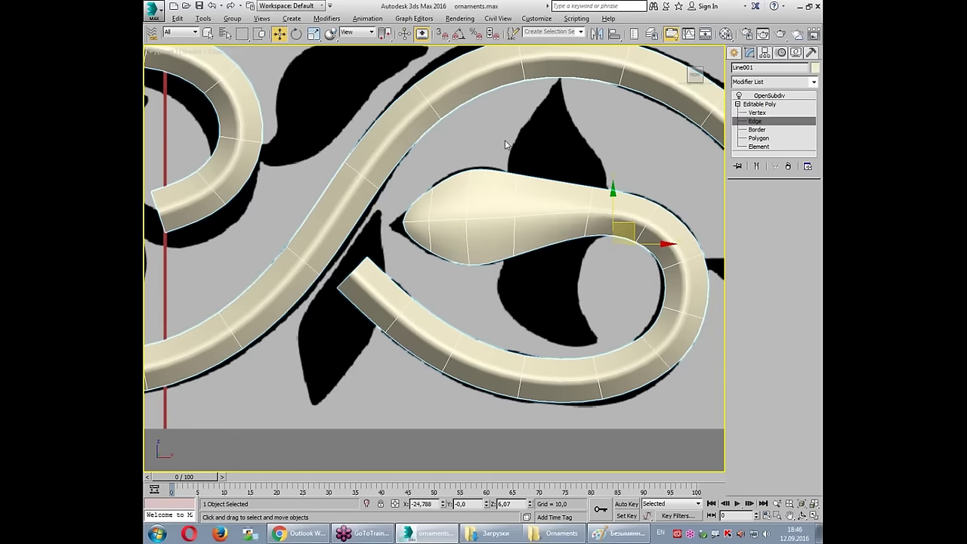
double_click(457, 220)
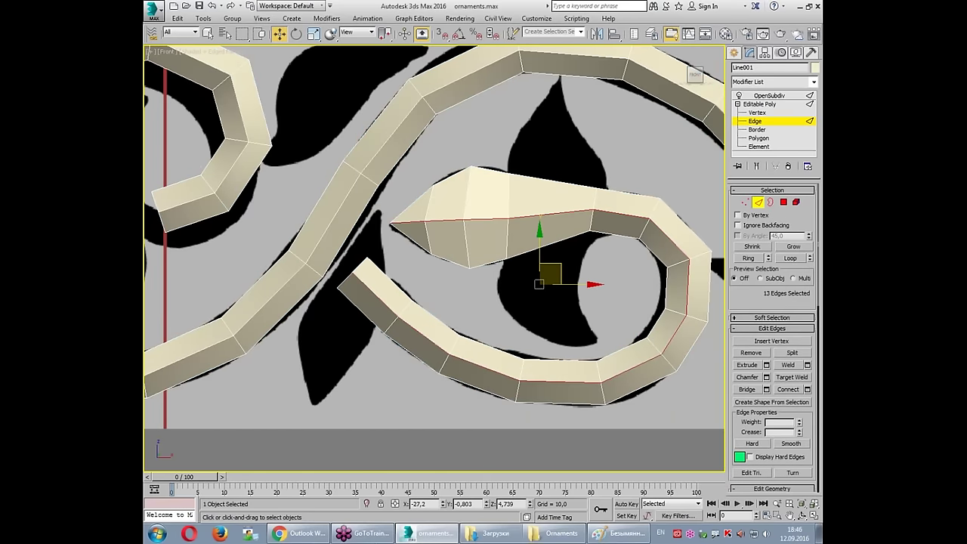
key(ctrl+1)
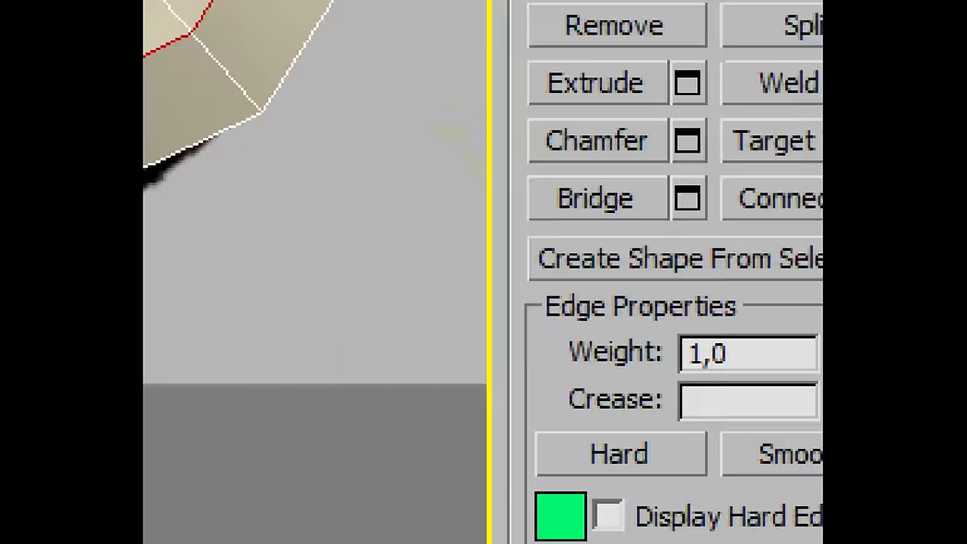
drag(771, 431, 794, 437)
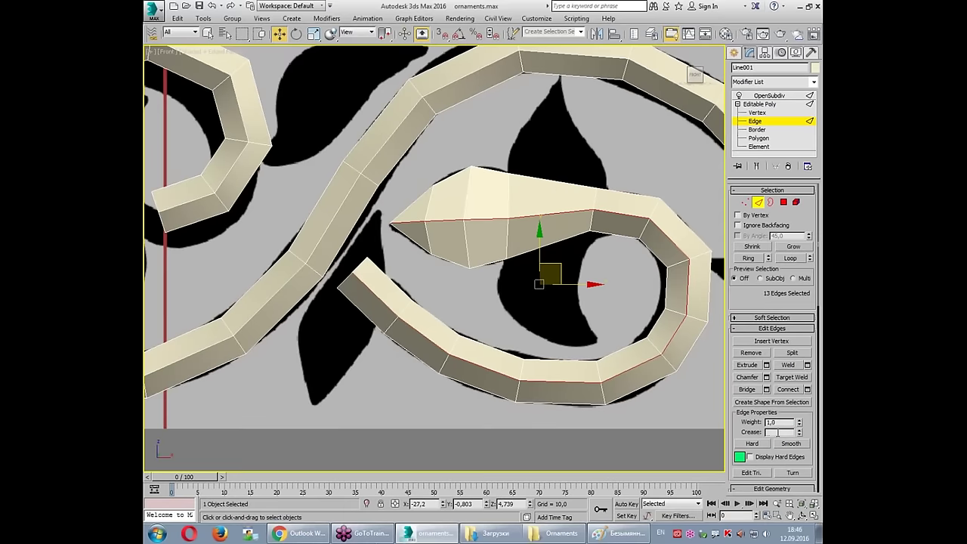
double_click(777, 432)
Step: Check the creased, smoothed result and reselect the ornament band
click(769, 96)
click(585, 142)
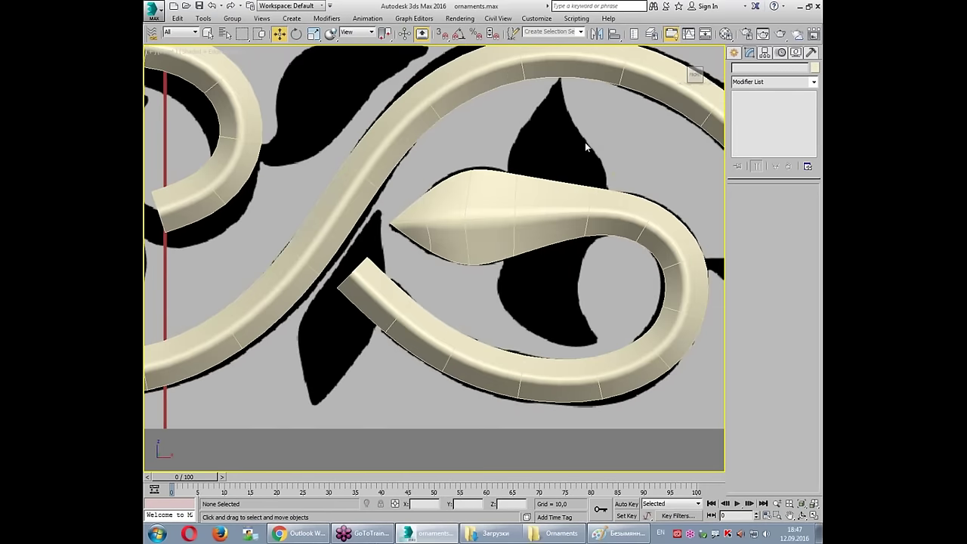
click(466, 172)
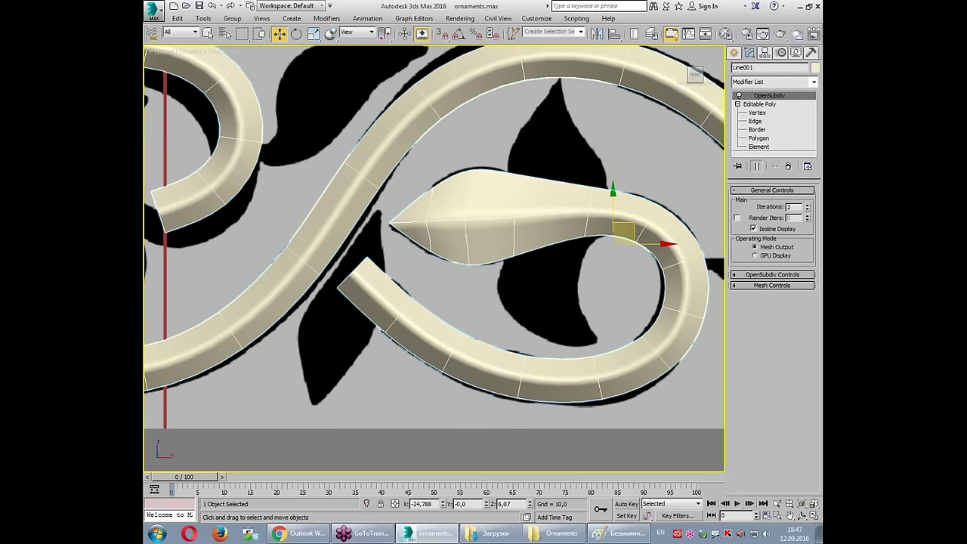
middle_drag(538, 145, 468, 136)
scroll(529, 136, up, 3)
Step: Connect three edges on the leaf's upper part to add new cross edges
click(759, 103)
click(756, 121)
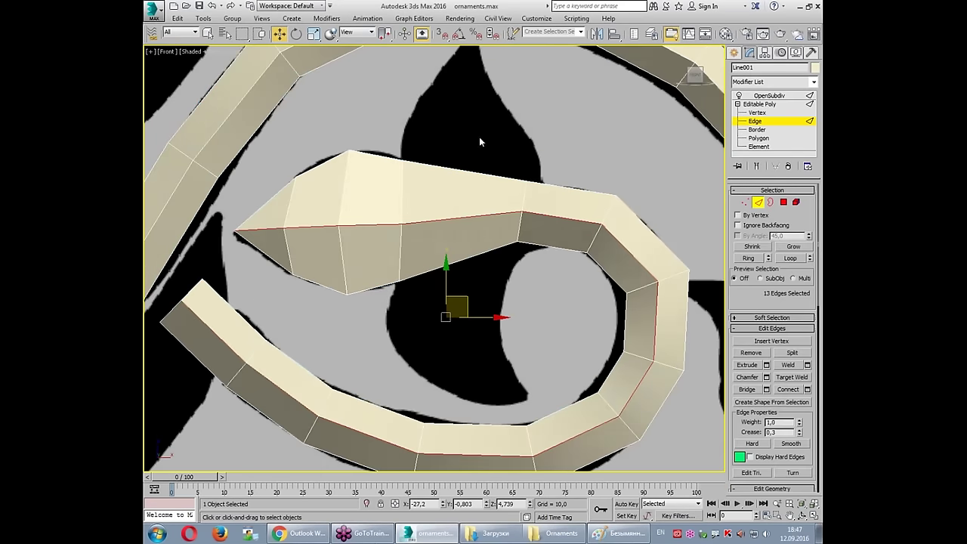
mouse_move(460, 281)
mouse_down()
mouse_move(456, 179)
mouse_move(458, 261)
mouse_up()
key(ctrl+shift+e)
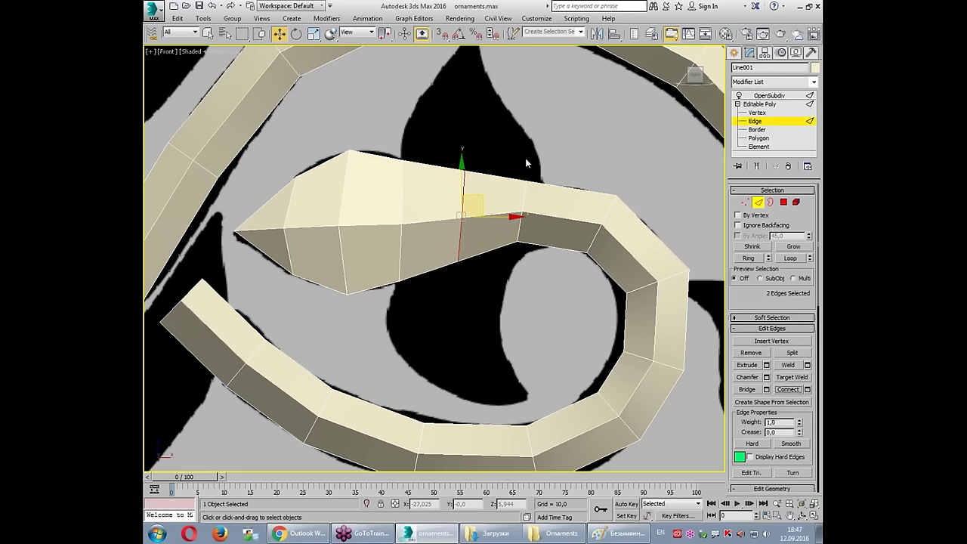
click(514, 144)
middle_drag(503, 133, 464, 210)
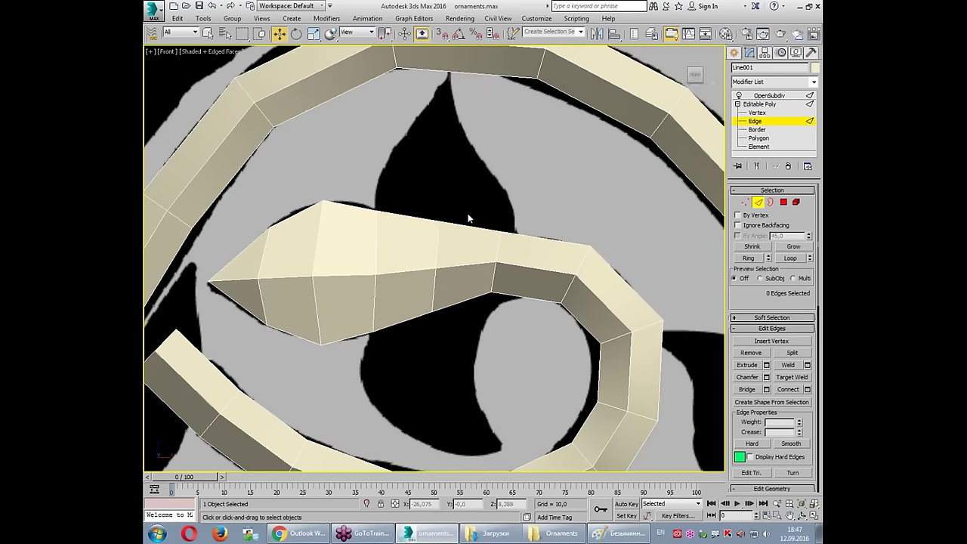
Step: Pull leaf vertices out into upper and lower spikes and connect the spike's ridge edges
key(1)
click(439, 221)
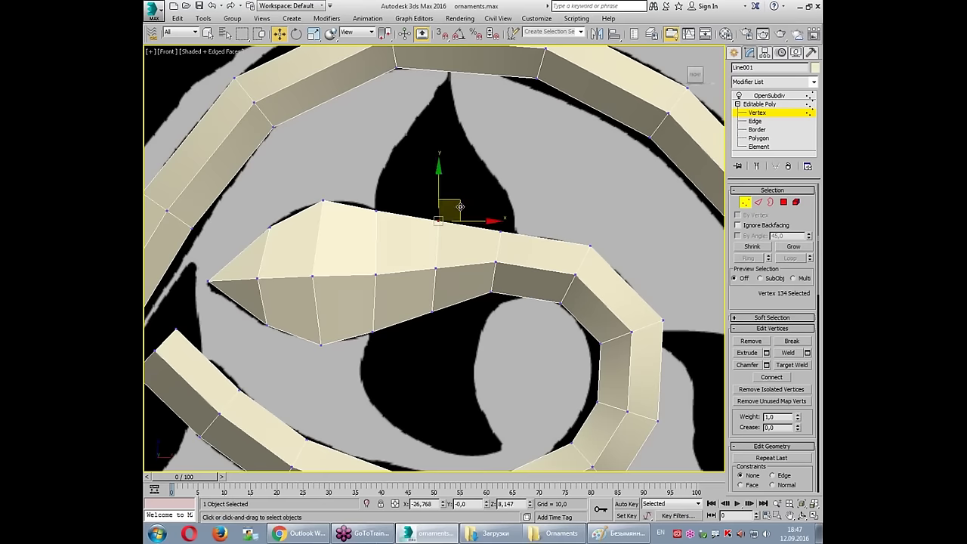
drag(459, 206, 468, 59)
drag(433, 312, 497, 444)
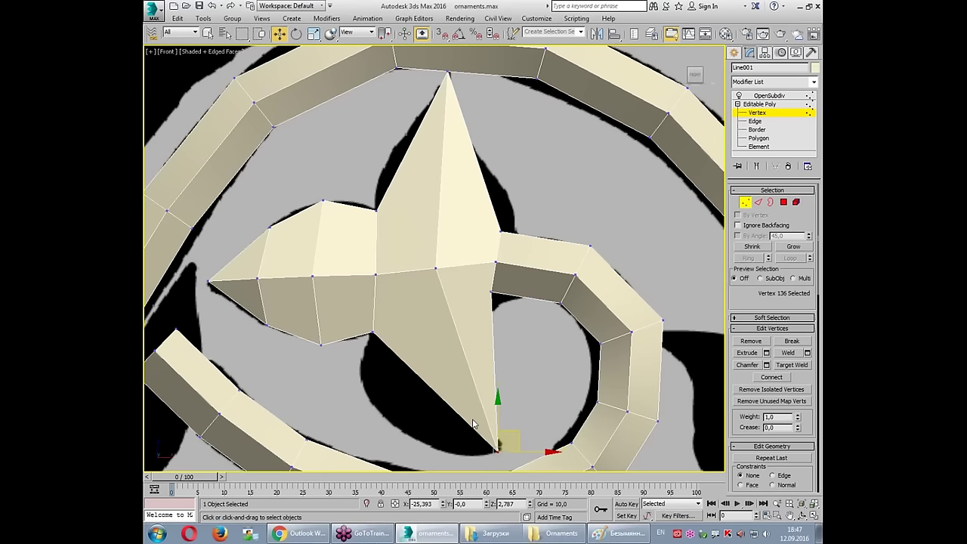
key(2)
drag(380, 147, 500, 176)
ctrl+click(474, 352)
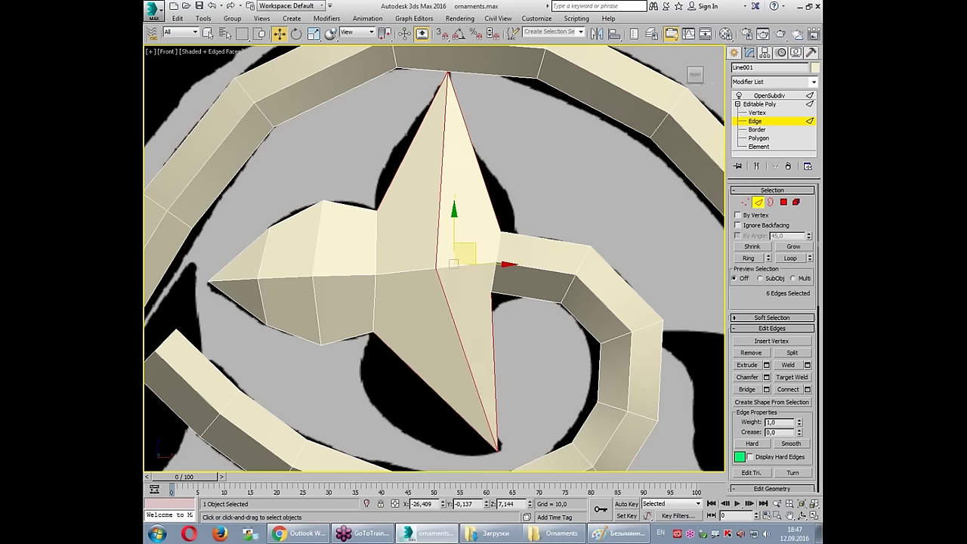
click(789, 390)
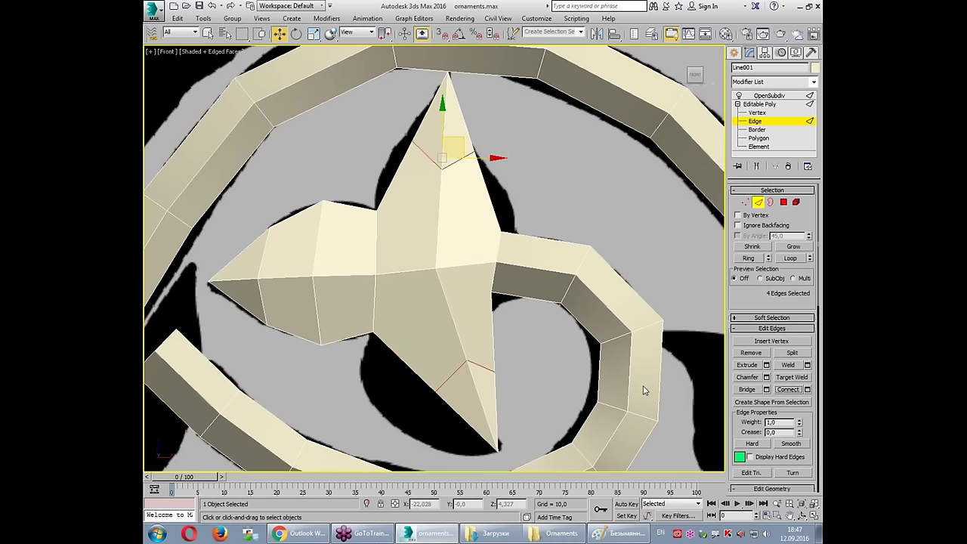
Step: Shape the upper and lower lobes with vertex moves and connect three lower-spike edges
key(1)
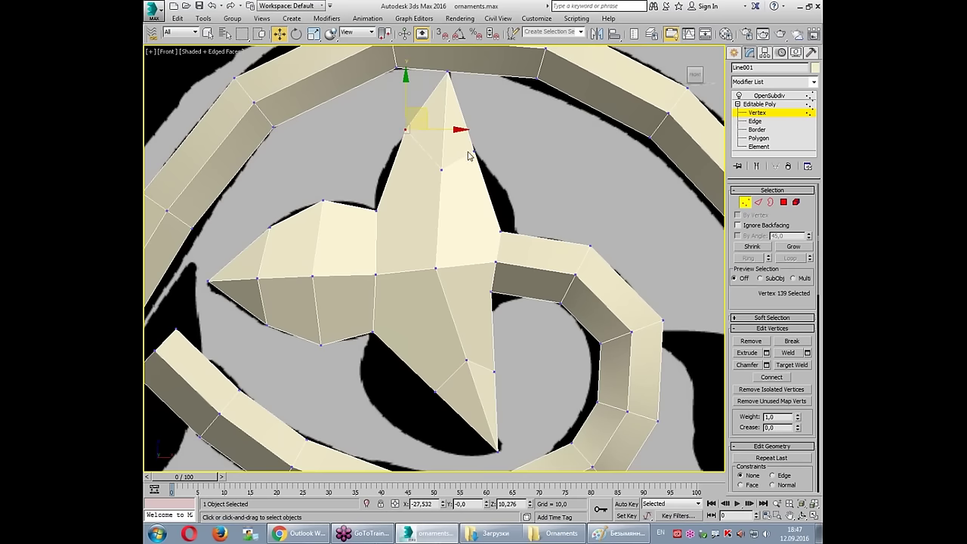
click(463, 127)
drag(443, 170, 443, 130)
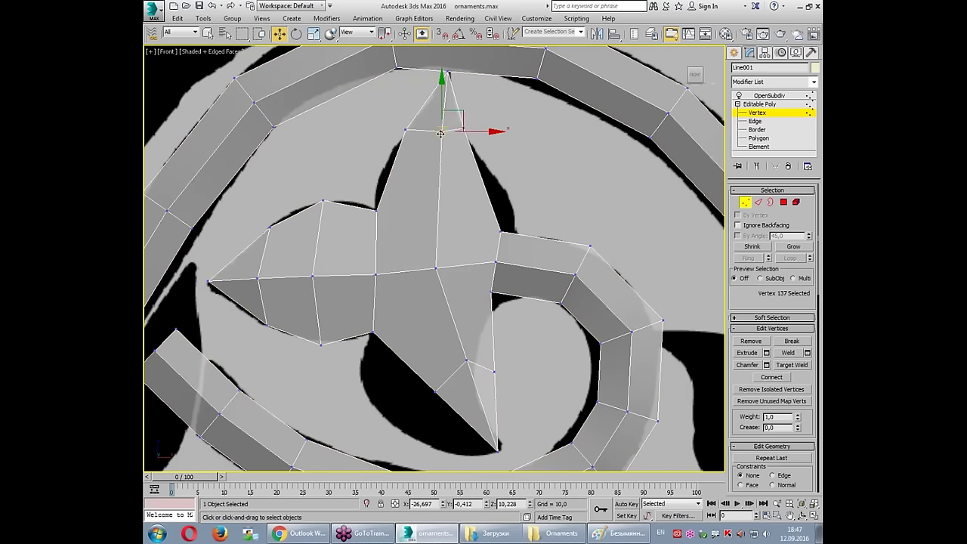
mouse_move(467, 364)
mouse_down()
mouse_move(473, 393)
mouse_move(444, 449)
mouse_up()
click(437, 392)
mouse_move(473, 391)
mouse_down()
mouse_move(459, 414)
mouse_move(499, 451)
mouse_up()
click(494, 372)
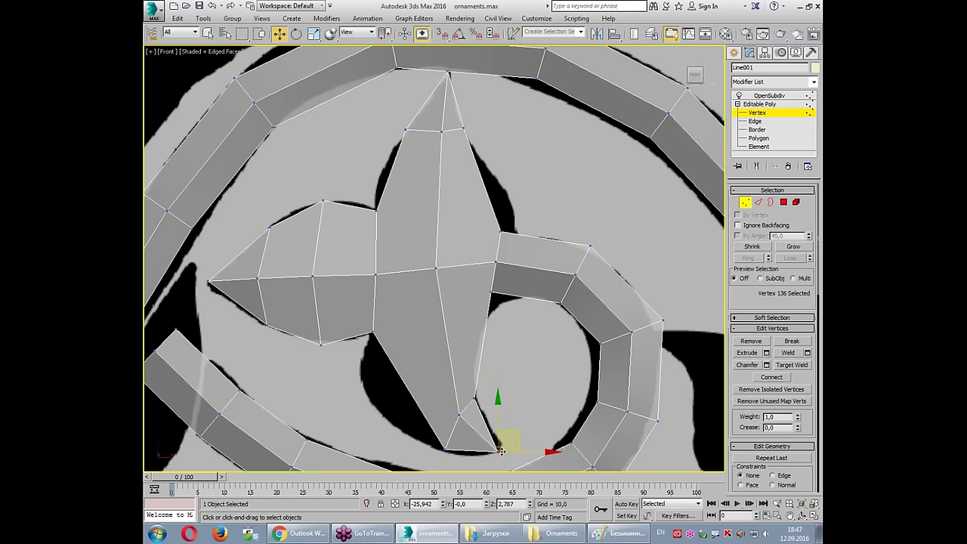
drag(428, 445, 505, 340)
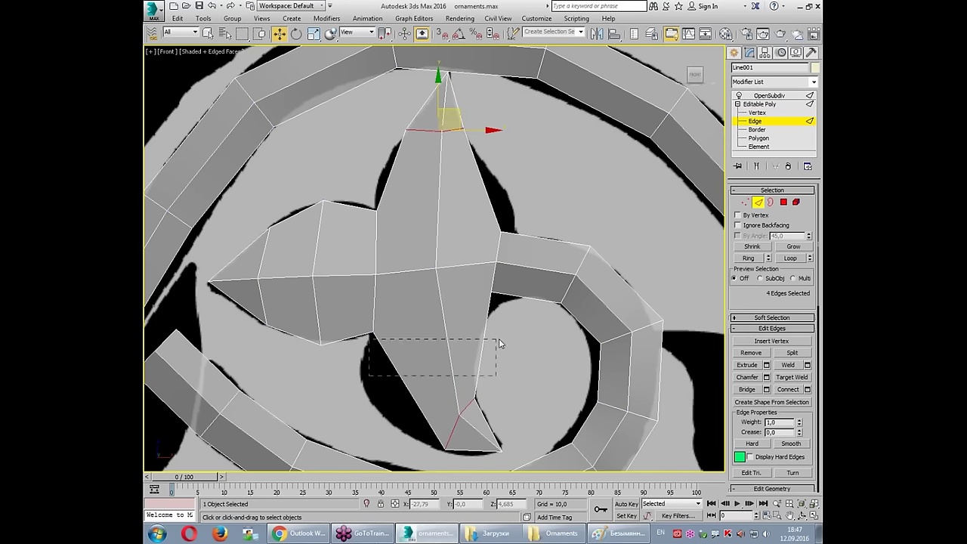
click(786, 395)
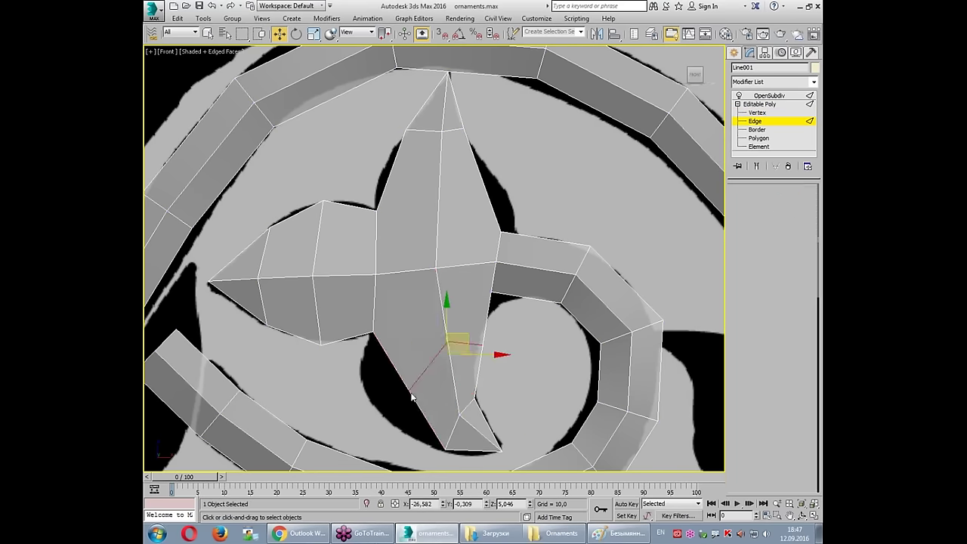
Step: Add an edge across the junction and connect the edge loop through the flower
key(1)
drag(409, 393, 384, 416)
click(484, 344)
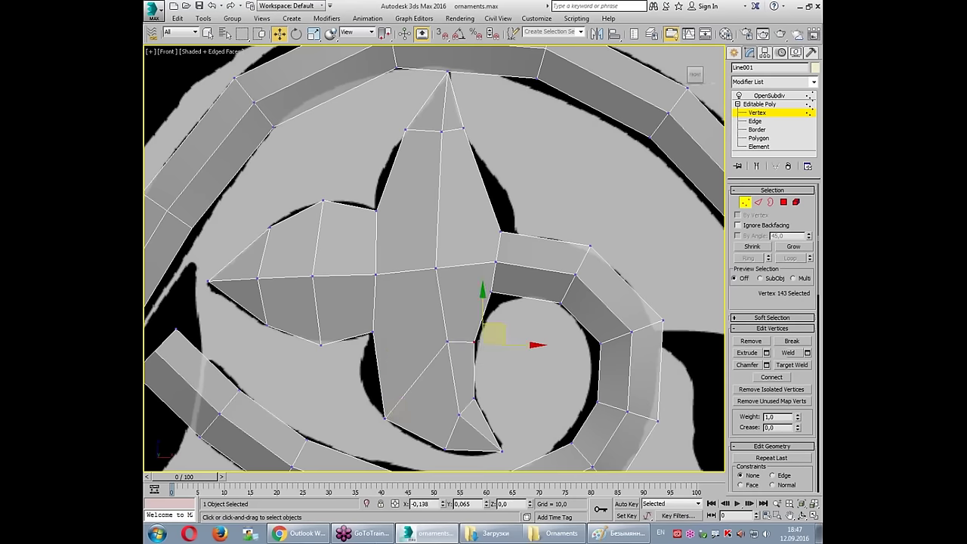
ctrl+click(384, 415)
key(ctrl+shift+e)
key(2)
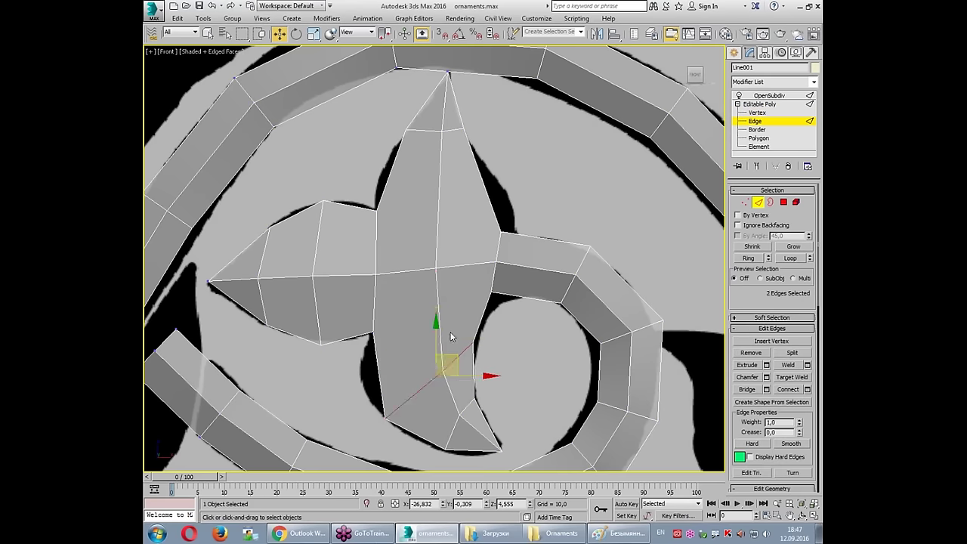
double_click(448, 340)
alt+click(461, 358)
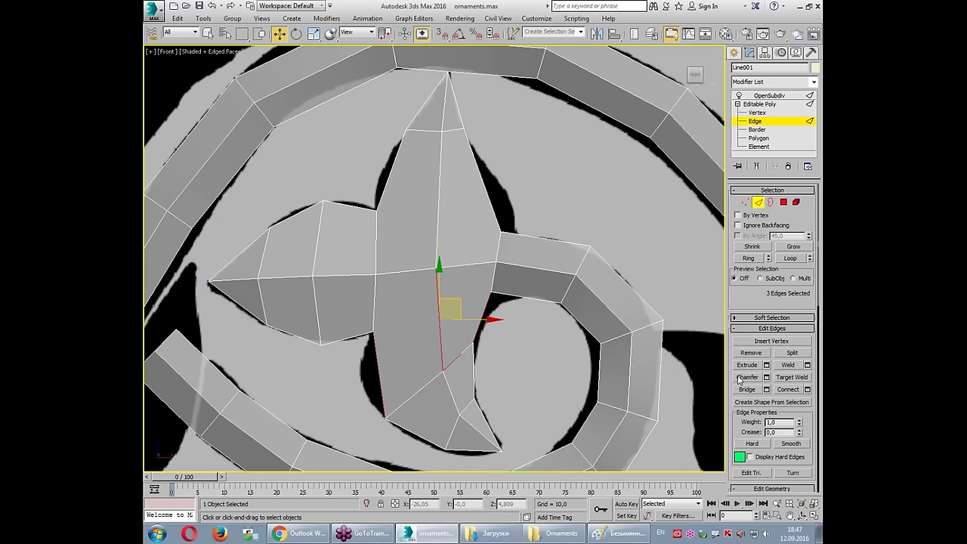
click(787, 391)
Step: Align the lobe, junction and lower-left lobe vertices with the stem band
key(1)
click(389, 367)
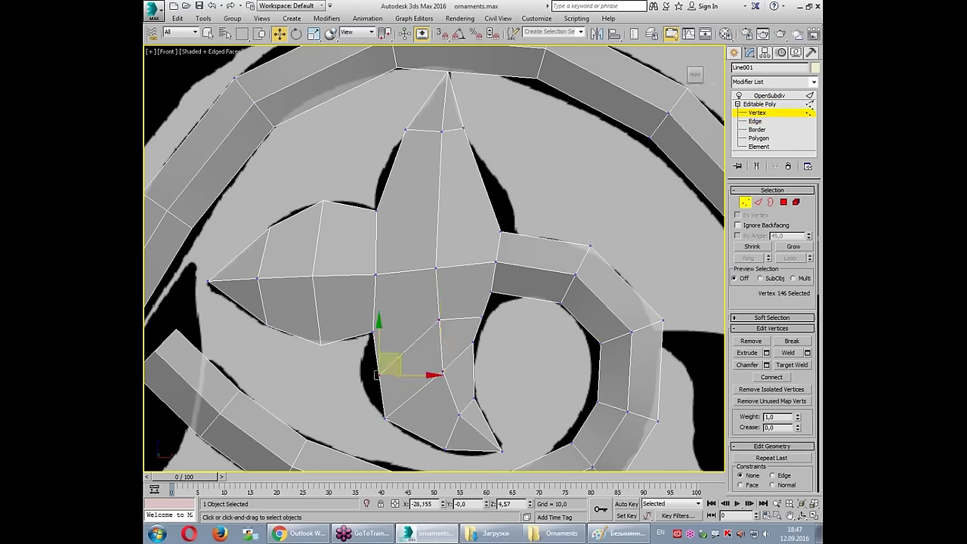
drag(389, 368, 358, 365)
click(494, 293)
drag(494, 292, 498, 303)
click(436, 269)
drag(371, 333, 365, 352)
key(2)
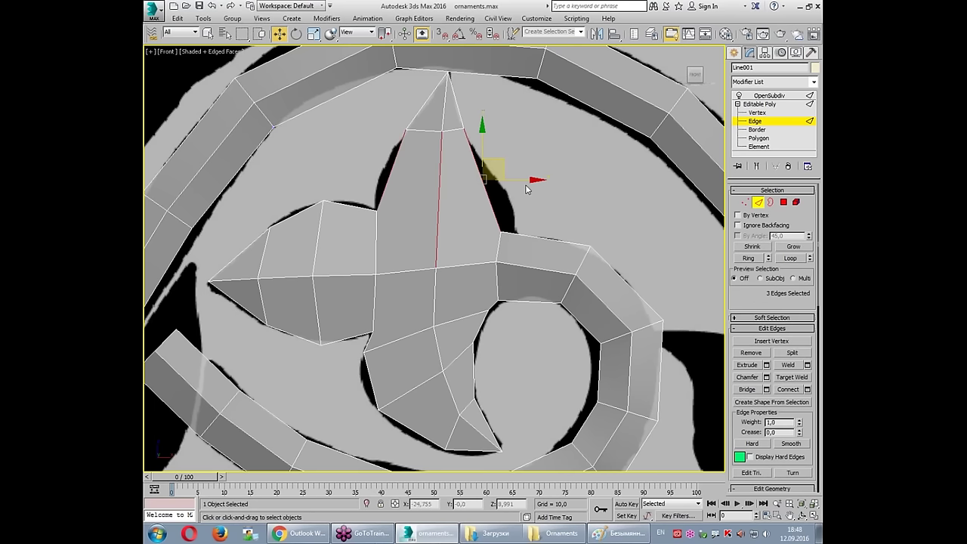
Step: Connect the three upper-lobe edges with 2 new edge loops
click(807, 389)
drag(442, 264, 442, 253)
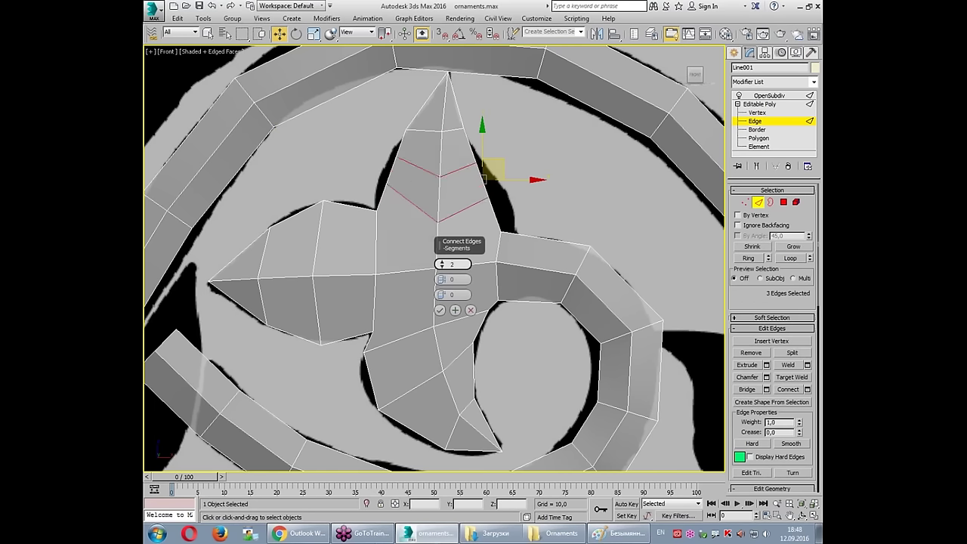
click(439, 310)
Step: Move the upper lobe's edge vertices onto the traced outline
key(1)
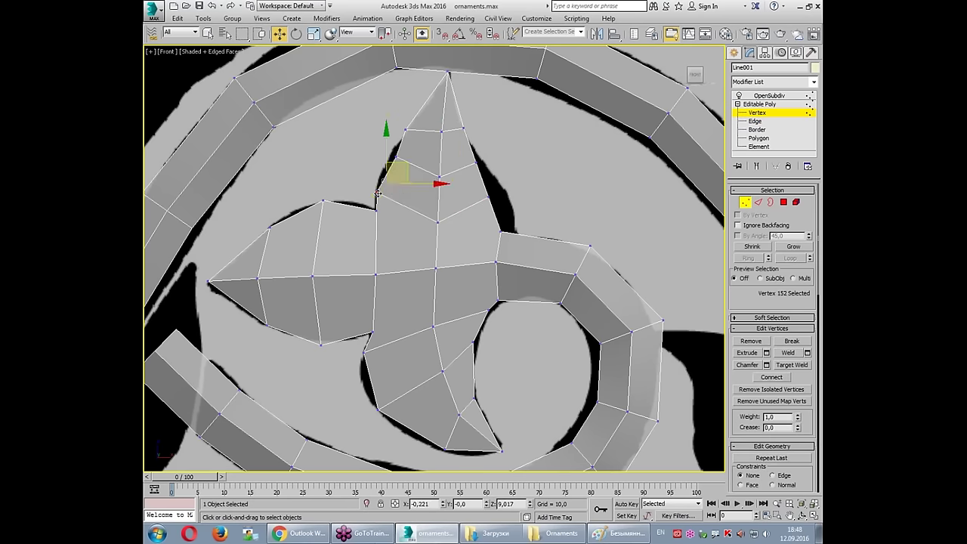
click(489, 196)
mouse_move(490, 195)
mouse_down()
mouse_move(519, 236)
mouse_move(503, 263)
mouse_up()
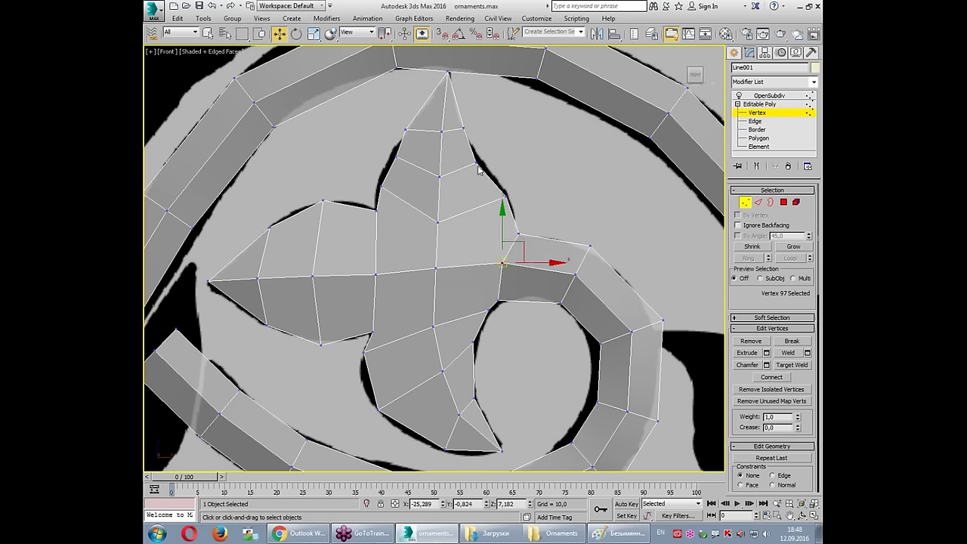
drag(476, 162, 481, 159)
drag(395, 158, 384, 159)
click(383, 158)
click(381, 184)
drag(381, 184, 377, 194)
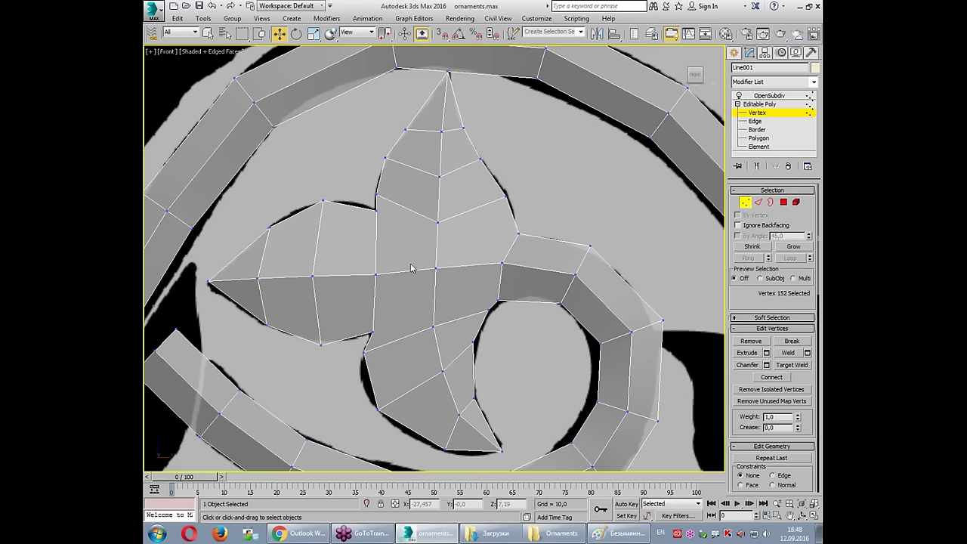
Step: Adjust the lobe-notch and lower inner-corner vertices, then show the OpenSubdiv-smoothed result
scroll(380, 340, up, 2)
scroll(374, 321, up, 4)
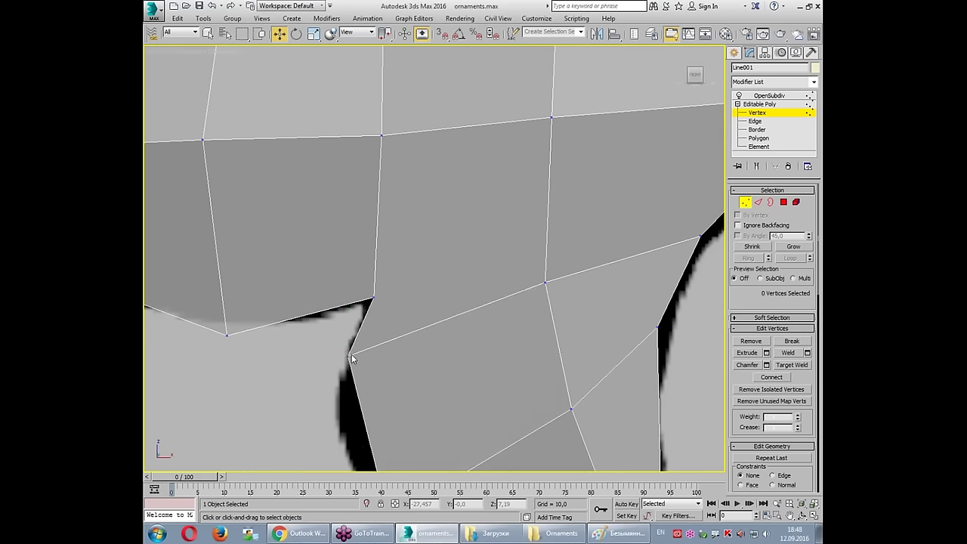
click(363, 334)
click(372, 298)
drag(372, 297, 356, 302)
scroll(367, 327, down, 2)
click(365, 323)
middle_drag(386, 110, 375, 208)
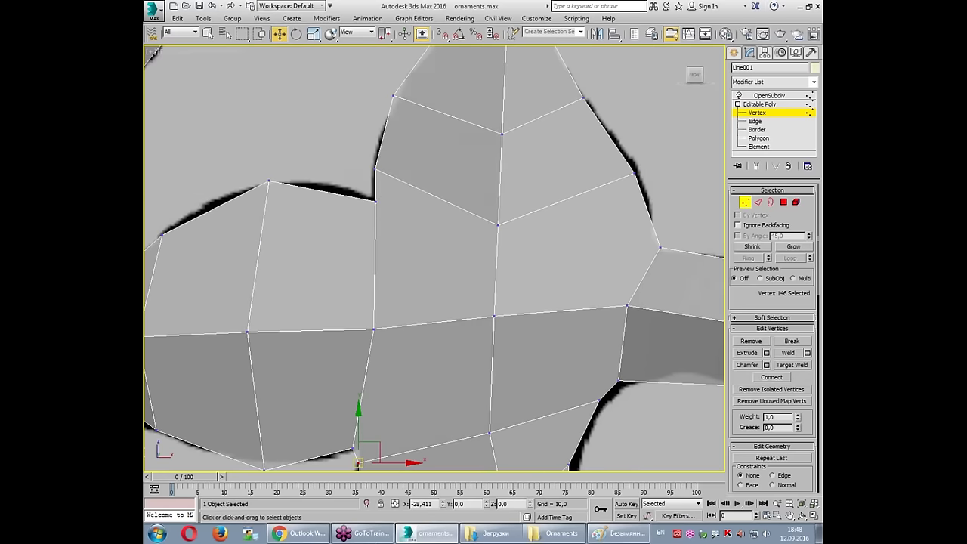
drag(375, 204, 376, 189)
click(377, 170)
click(375, 198)
scroll(376, 199, down, 2)
scroll(376, 198, down, 2)
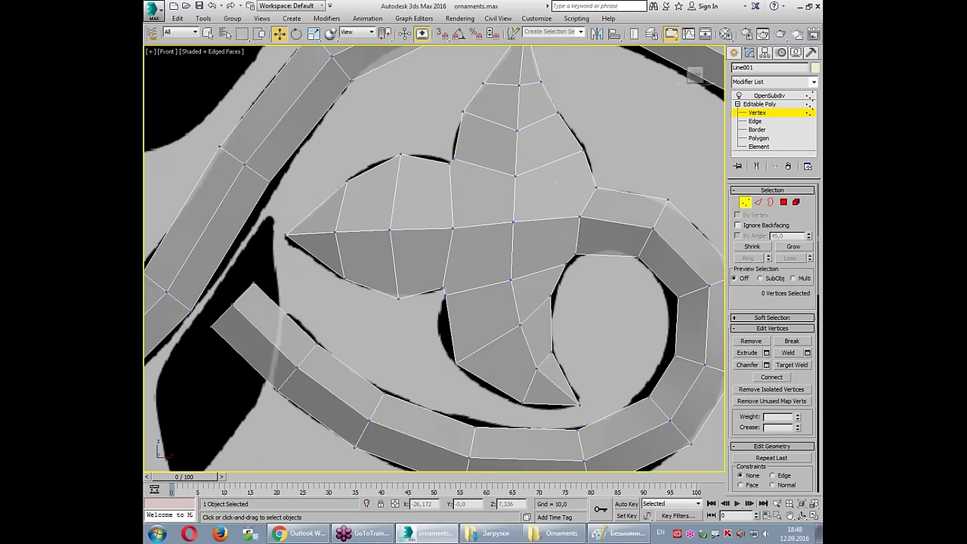
click(443, 291)
drag(456, 365, 446, 347)
click(452, 130)
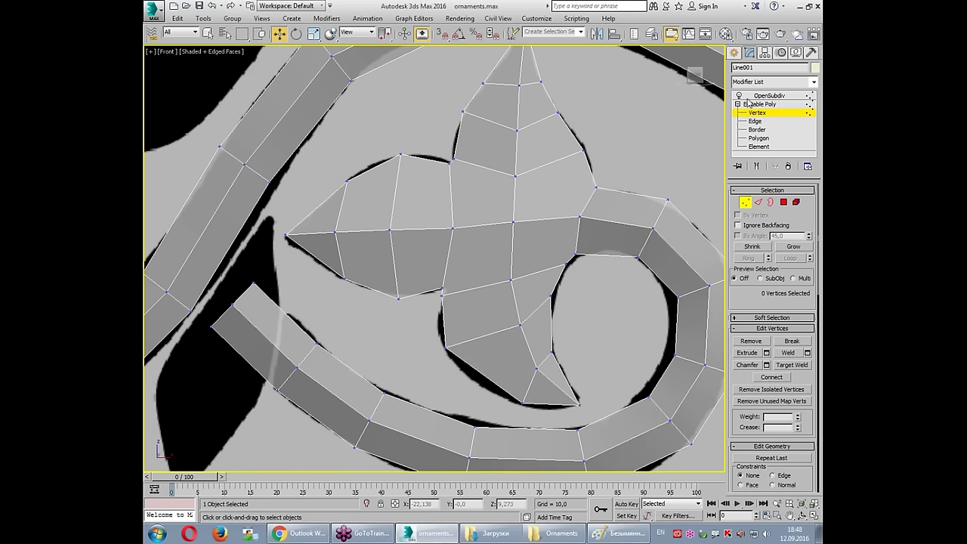
click(765, 95)
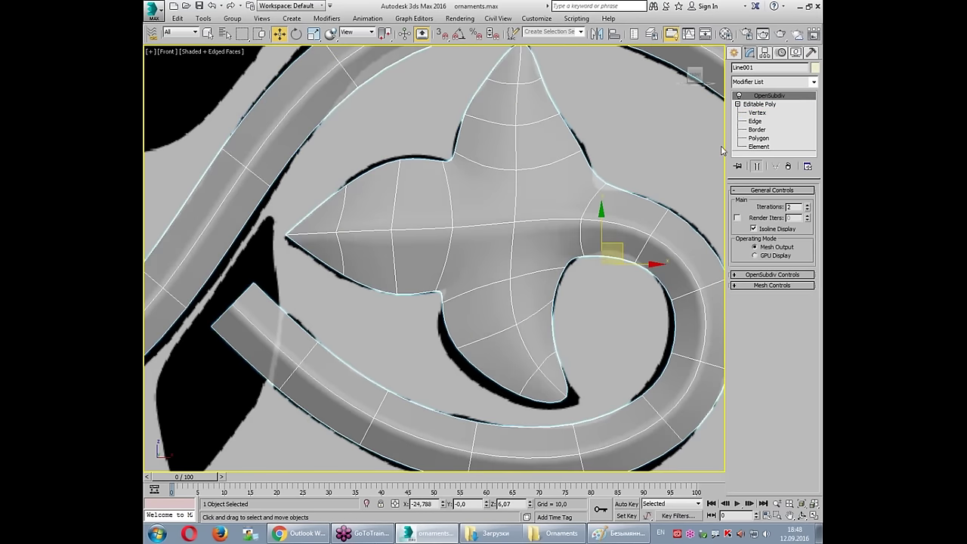
Step: Select the edges along the leaf's centre vein and show the smoothed mesh
scroll(711, 138, down, 2)
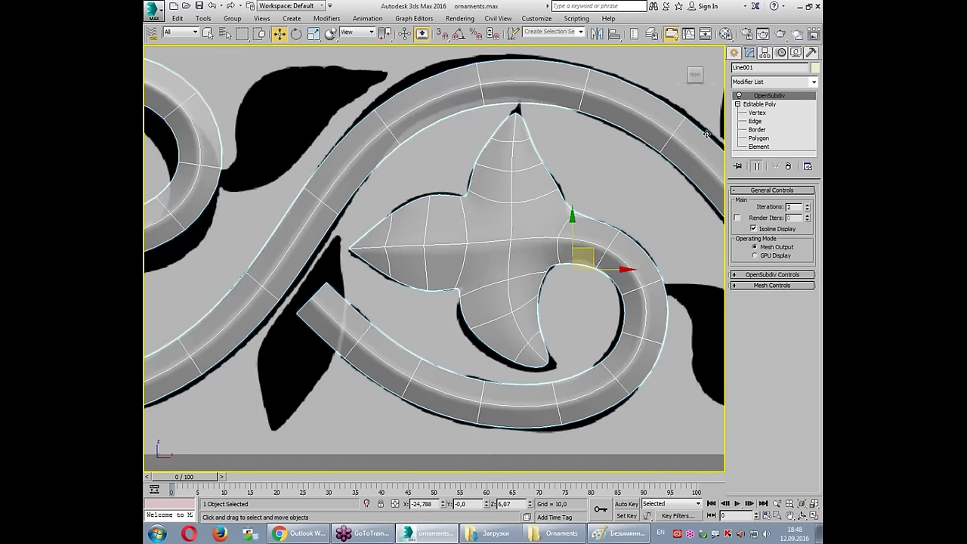
click(756, 121)
mouse_move(520, 100)
mouse_down()
mouse_move(496, 311)
mouse_move(529, 370)
mouse_up()
click(510, 249)
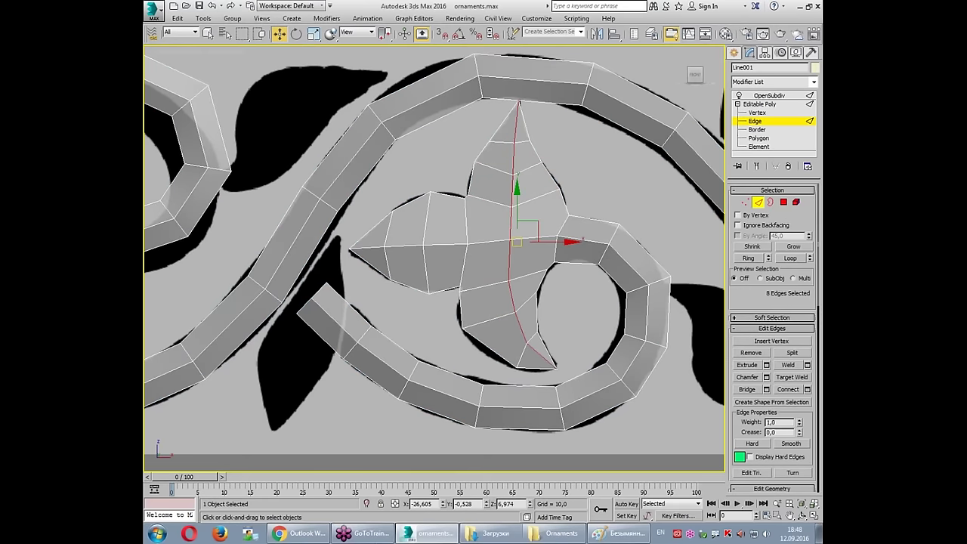
click(769, 96)
Step: Deselect the ornament to see it shaded, fit the whole strip in view, then reselect it
click(644, 201)
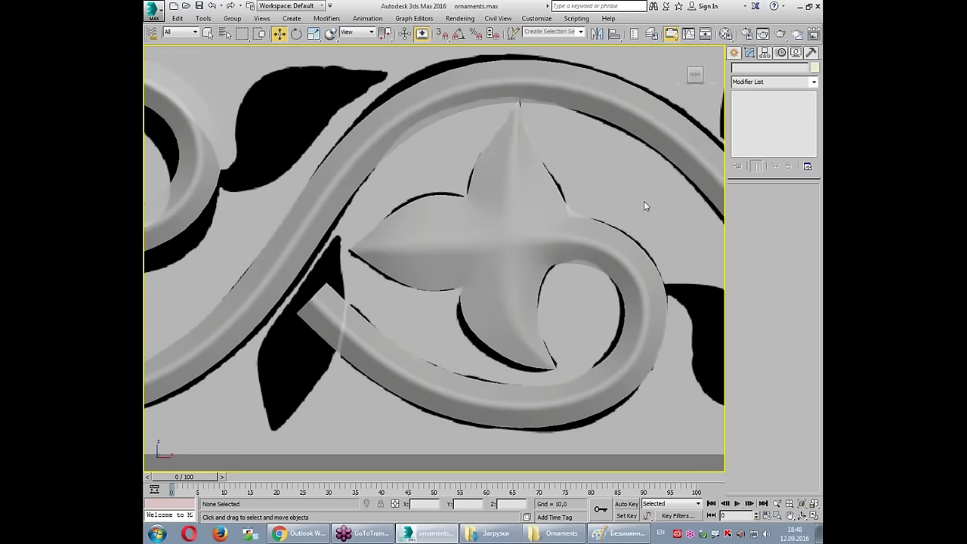
click(638, 207)
key(z)
scroll(529, 219, up, 5)
click(355, 234)
scroll(356, 234, down, 2)
Step: At vertex level with Show End Result on, adjust the lower leaf tip vertices
click(754, 121)
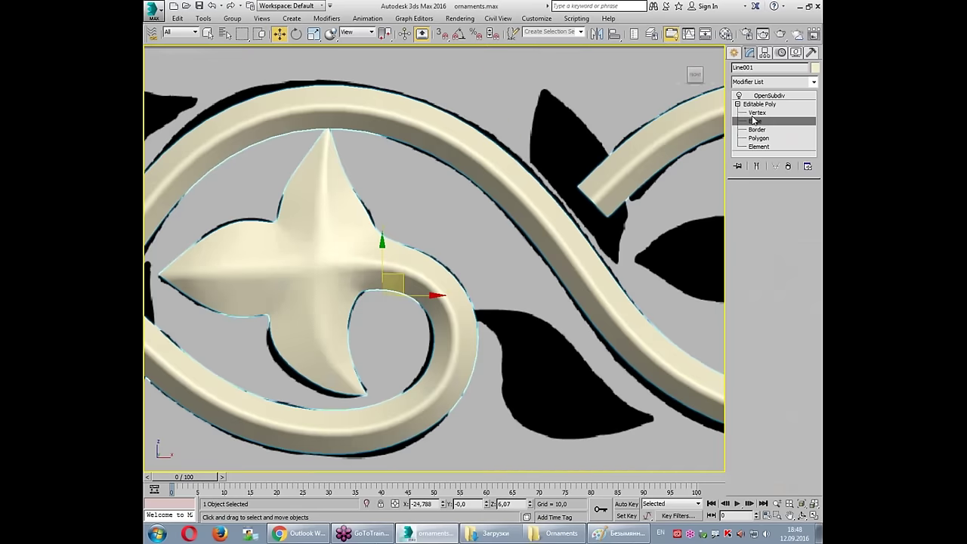
click(757, 113)
click(757, 167)
click(307, 370)
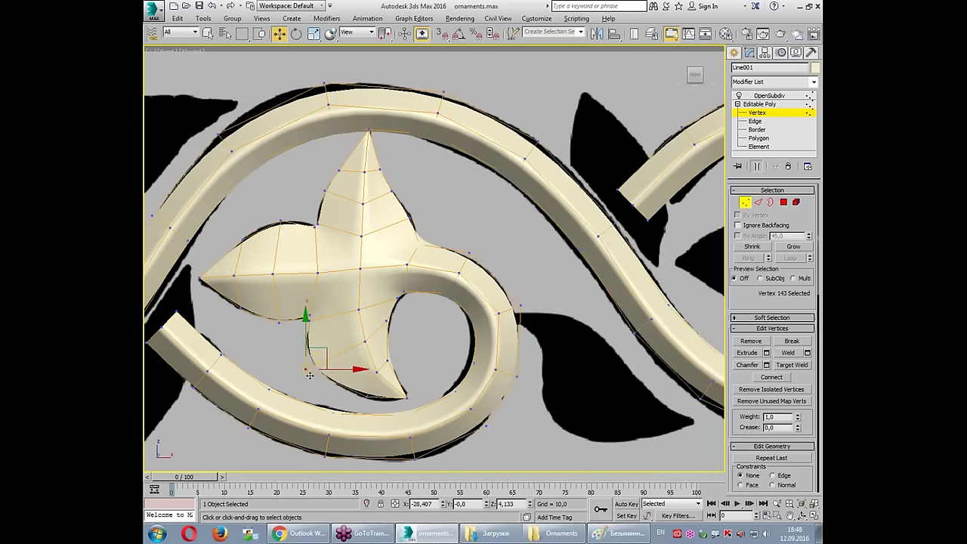
click(363, 406)
click(407, 397)
click(394, 332)
Step: Refine the upper leaf's tip and lobe vertices so they follow the traced outline
click(387, 362)
click(400, 295)
click(415, 214)
click(415, 214)
click(389, 189)
click(325, 191)
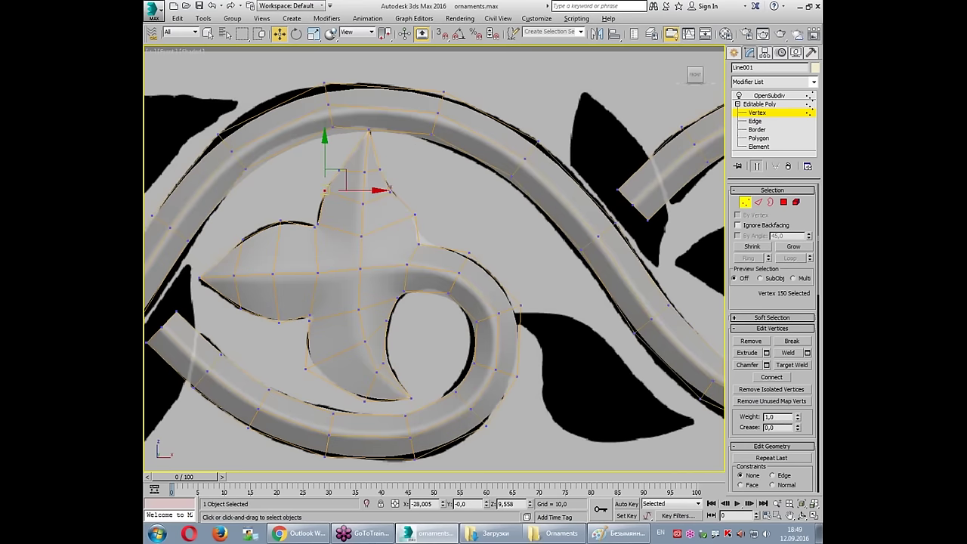
click(282, 218)
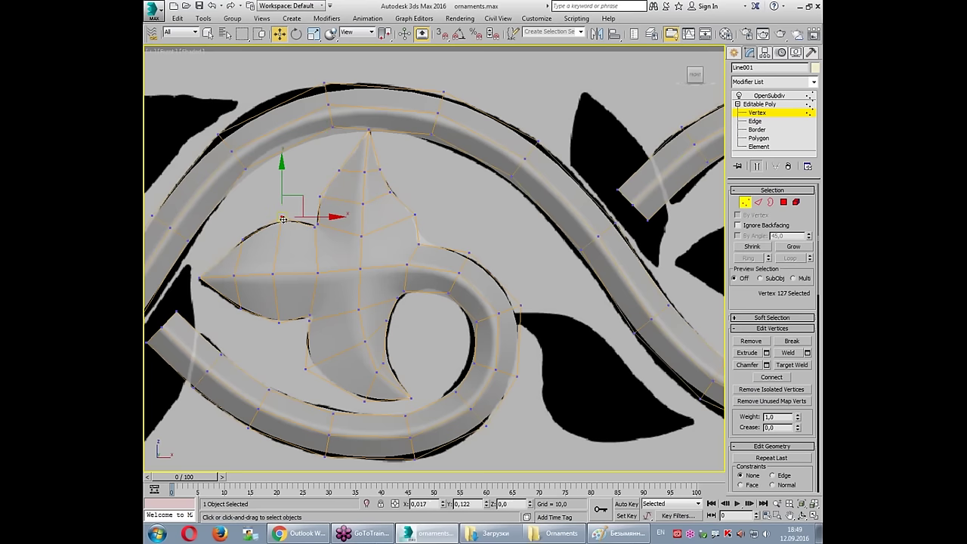
drag(467, 255, 457, 250)
click(462, 230)
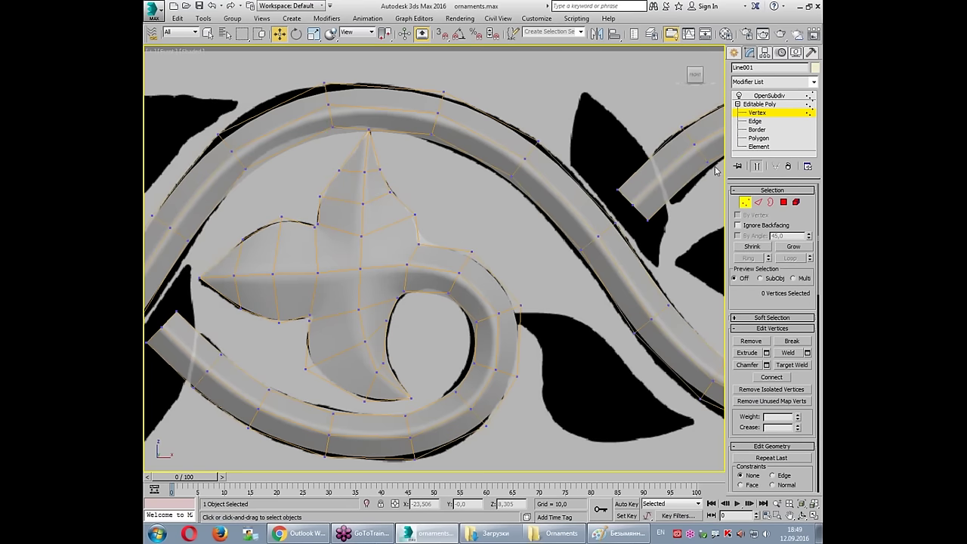
scroll(661, 175, down, 5)
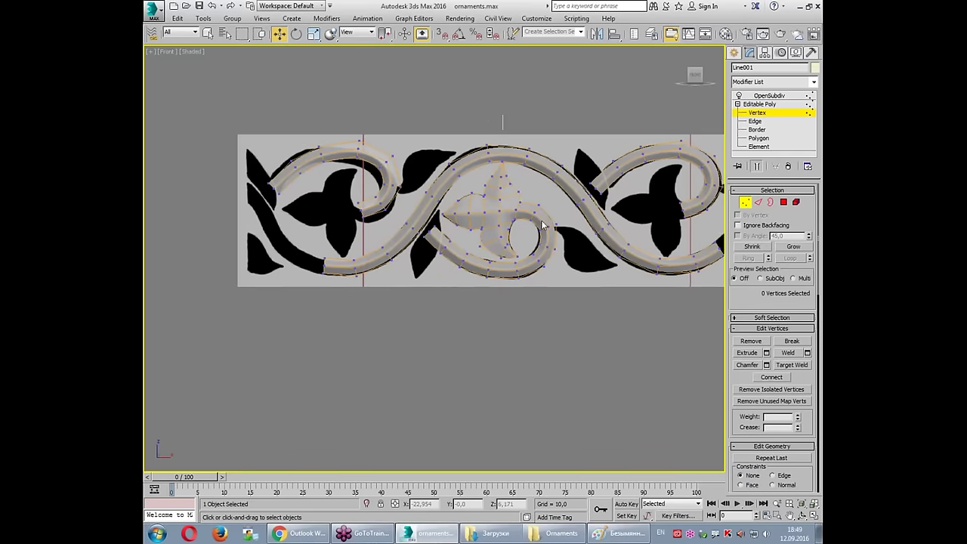
Step: Pan and zoom the Front view to bring the other side of the band into view
scroll(377, 234, up, 4)
mouse_move(433, 233)
mouse_down()
mouse_move(402, 223)
mouse_move(423, 212)
mouse_up()
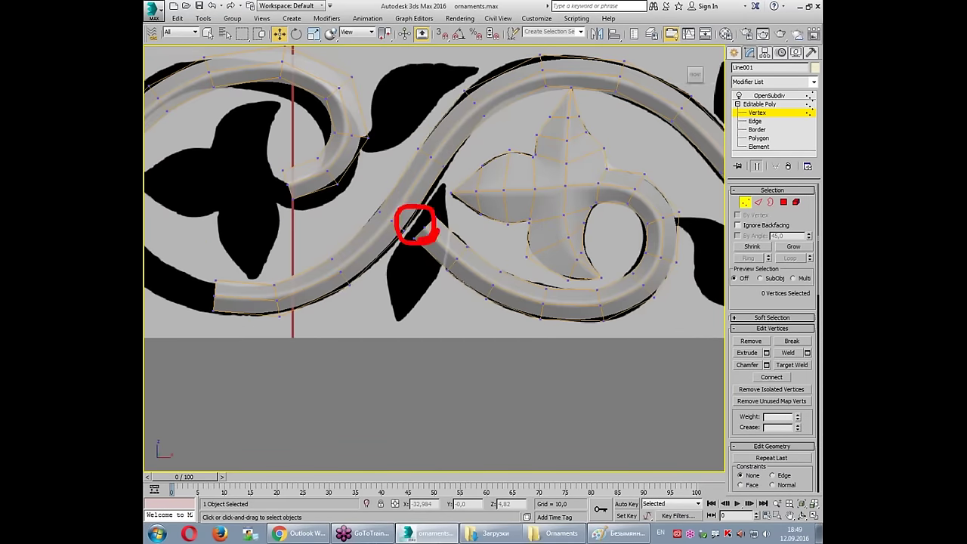
scroll(395, 252, down, 2)
scroll(395, 252, down, 2)
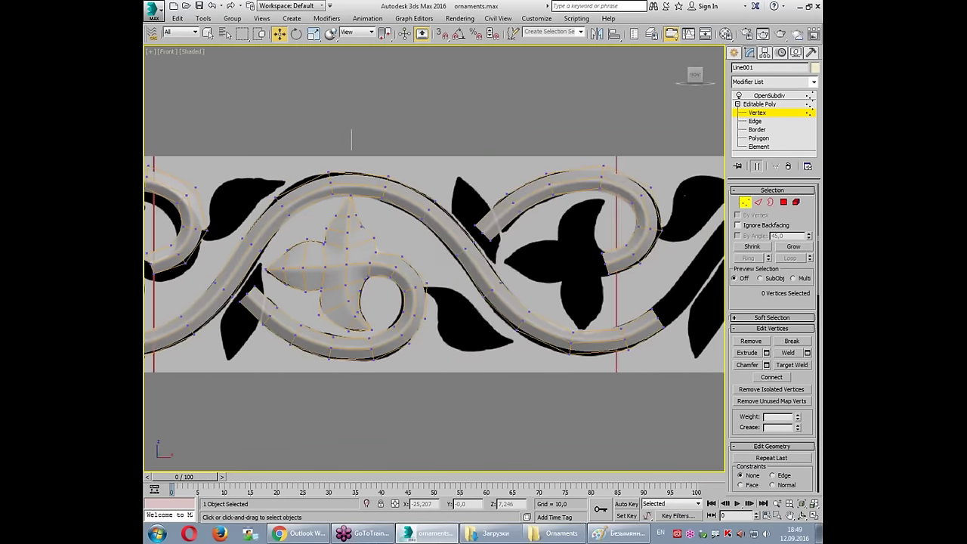
mouse_move(507, 249)
mouse_down()
mouse_move(594, 245)
mouse_move(505, 306)
mouse_move(590, 318)
mouse_up()
key(Escape)
middle_drag(160, 283, 266, 275)
drag(236, 307, 240, 304)
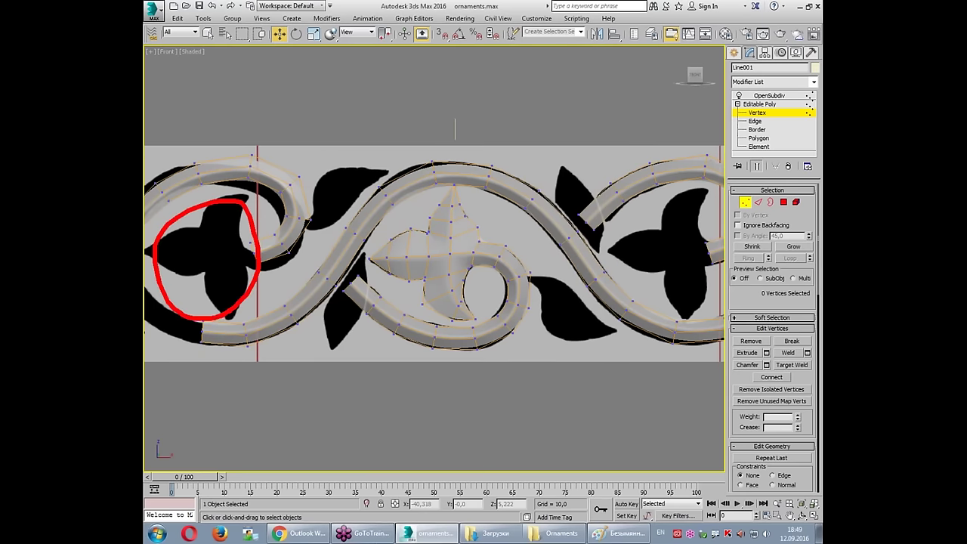
key(Escape)
scroll(258, 265, up, 1)
scroll(225, 205, up, 5)
Step: Move the two stem-end vertices up and left
drag(260, 276, 261, 272)
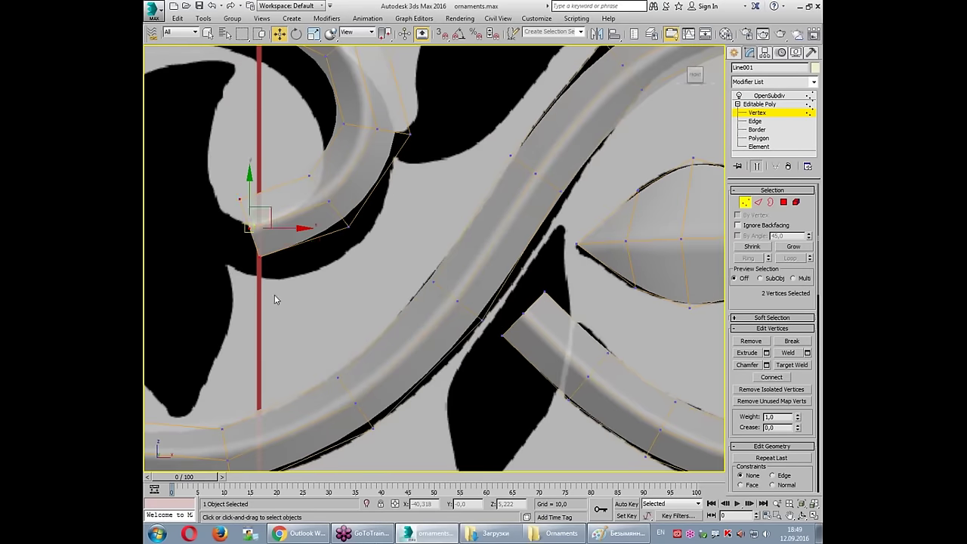
drag(255, 216, 261, 224)
scroll(227, 219, down, 4)
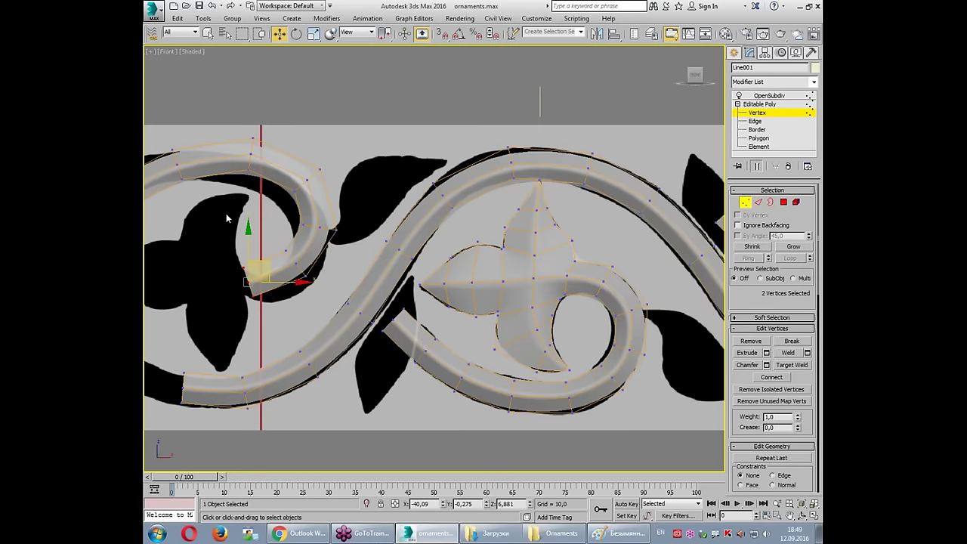
Step: Clear the vertex selection, view the band's right half, and switch to Polygon level
middle_drag(354, 248, 48, 227)
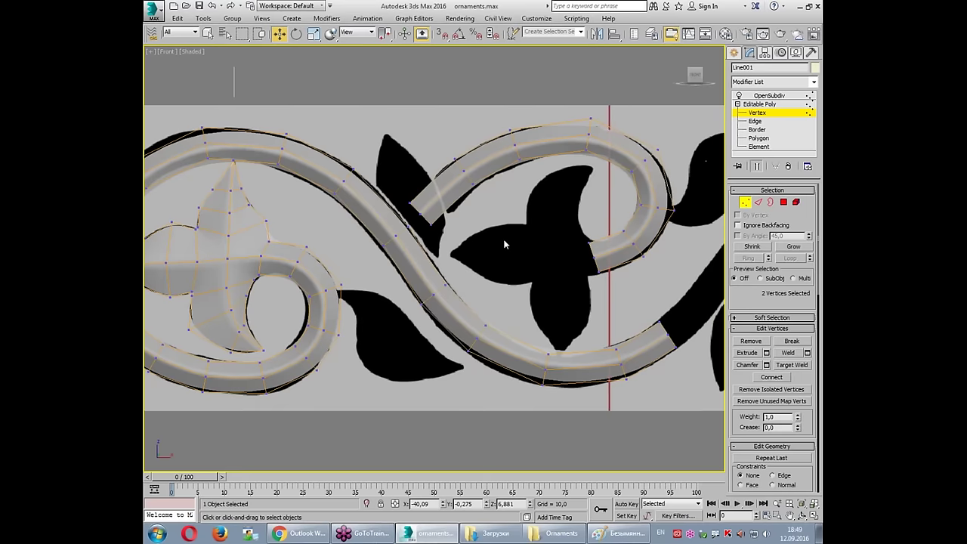
scroll(505, 244, down, 2)
scroll(505, 244, down, 3)
drag(348, 160, 350, 328)
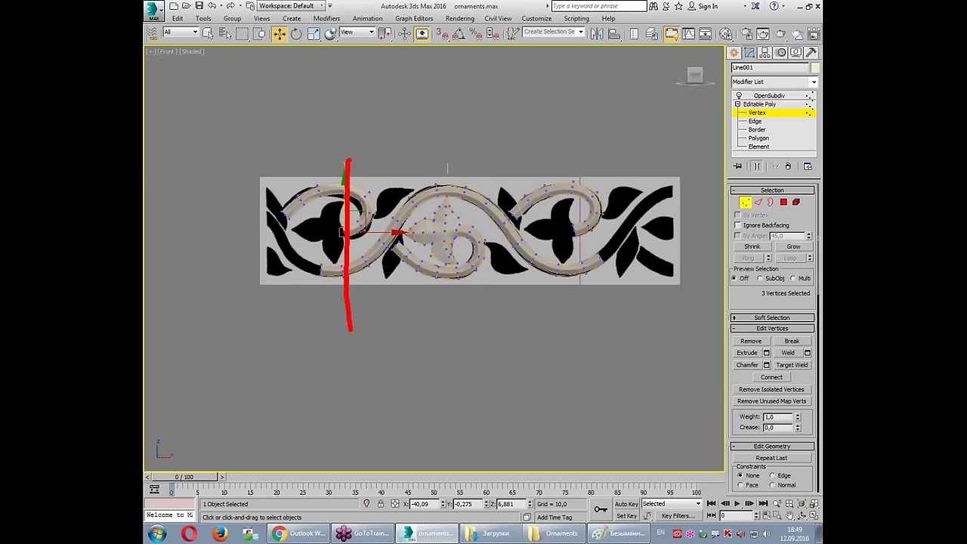
drag(578, 164, 572, 306)
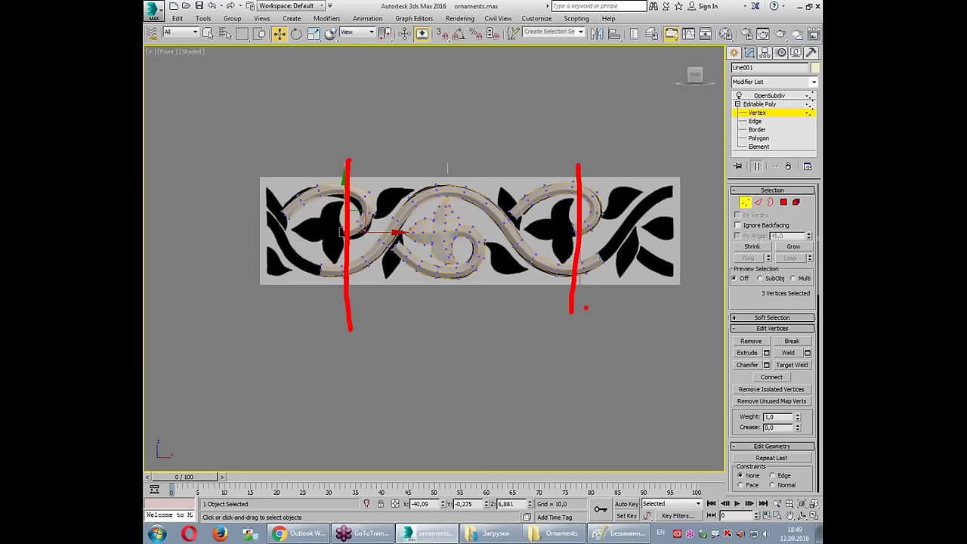
key(Escape)
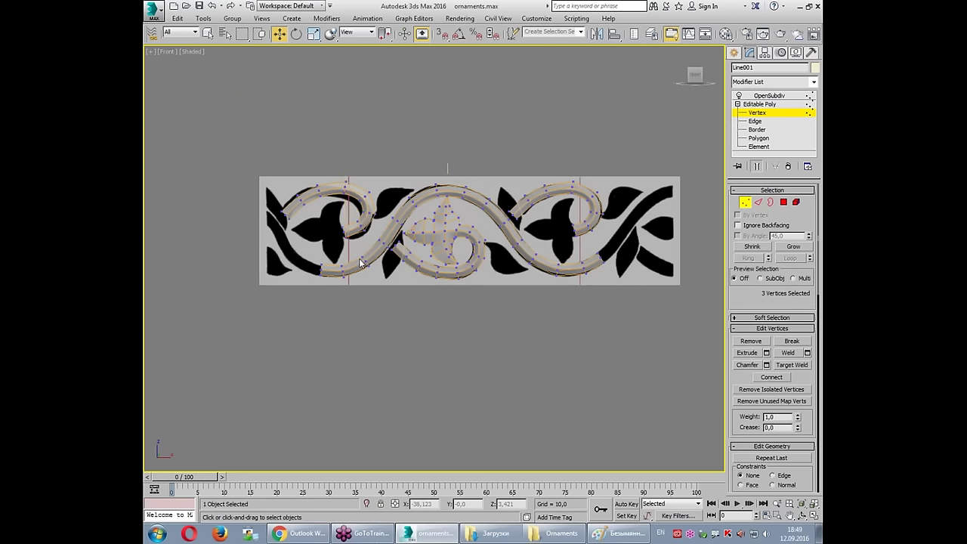
scroll(362, 253, up, 5)
click(364, 231)
scroll(371, 223, down, 3)
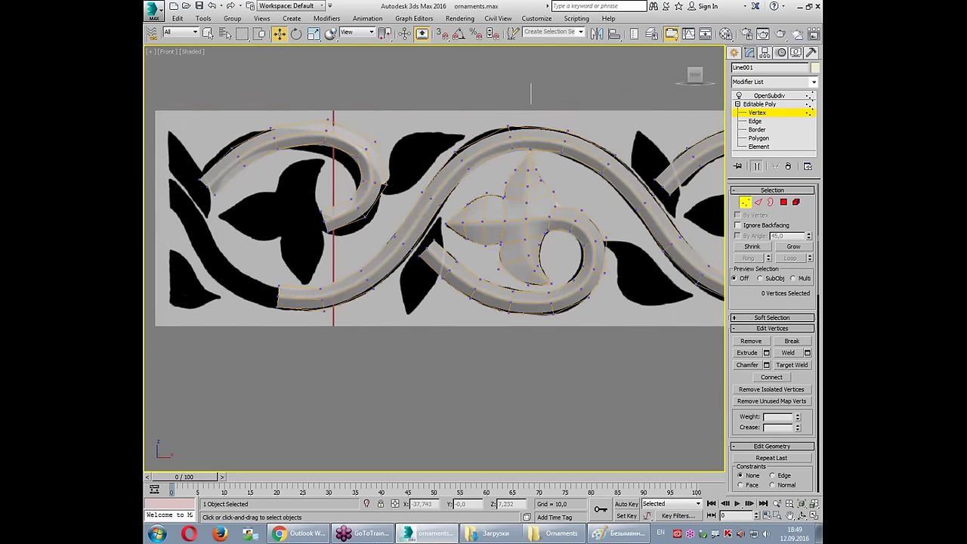
middle_drag(533, 166, 584, 185)
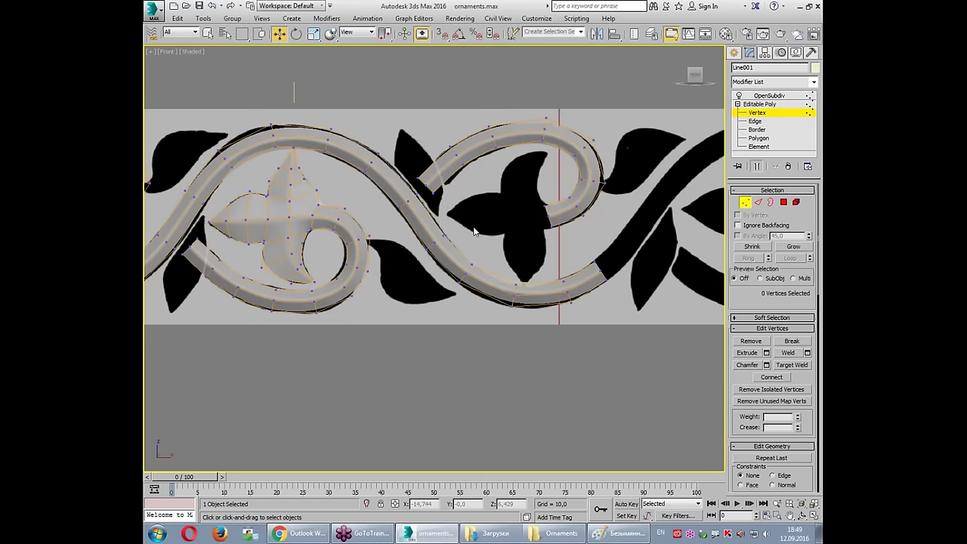
click(759, 137)
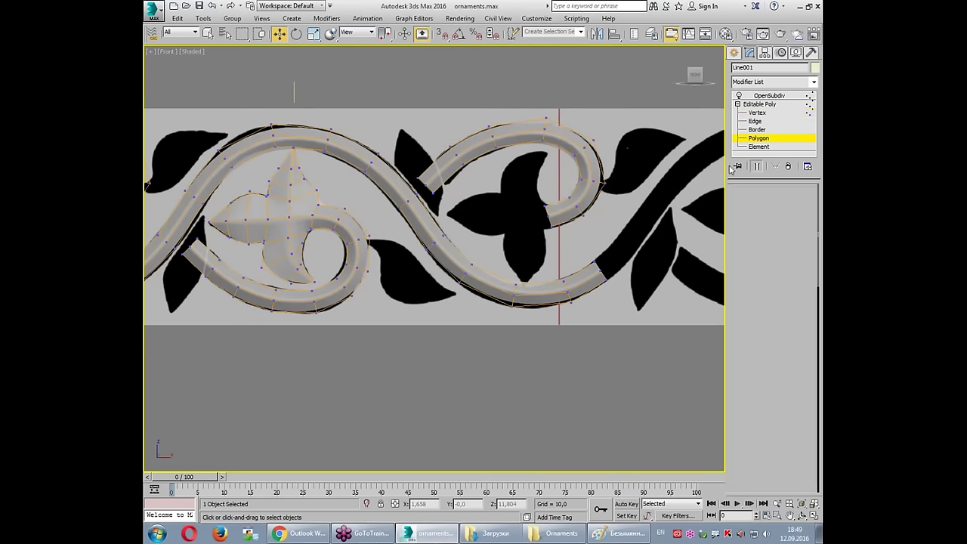
Step: Turn off Show End Result, begin selecting the central leaf's polygons, and enable Edged Faces
click(759, 166)
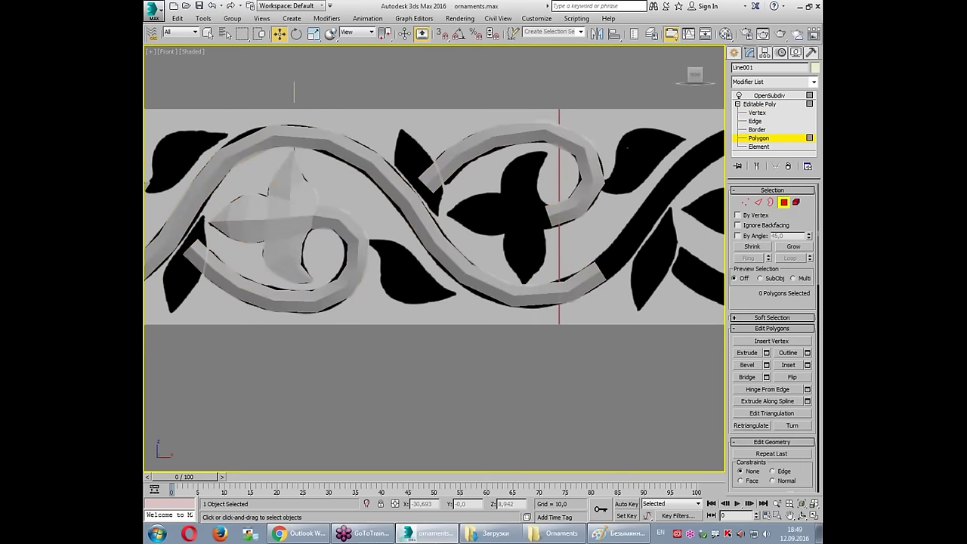
click(252, 225)
scroll(257, 227, up, 3)
scroll(273, 272, up, 2)
scroll(273, 272, down, 3)
key(F4)
Step: Add the leaf's lower and tip polygons, then Shift-drag a copy into the right loop
middle_drag(326, 265, 382, 271)
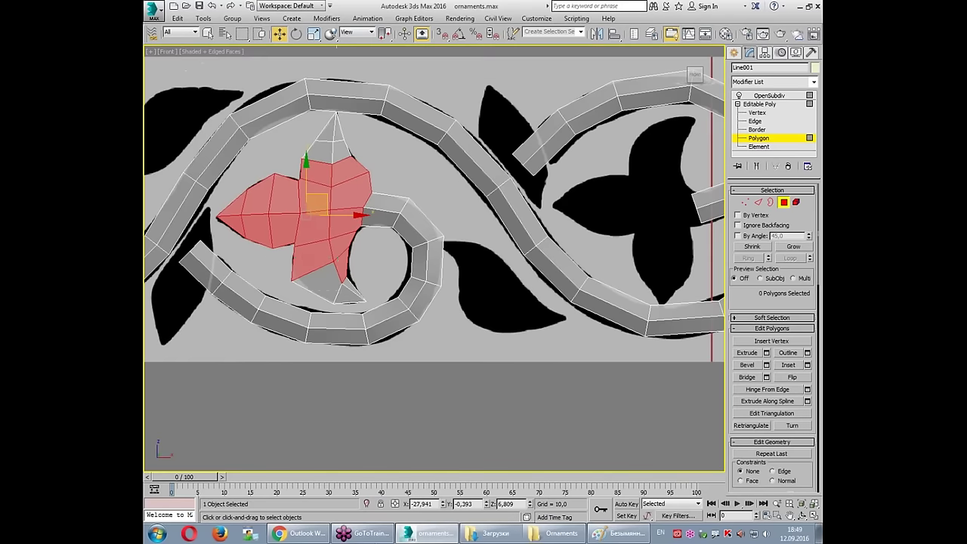
ctrl+click(363, 296)
ctrl+click(349, 144)
scroll(358, 133, down, 3)
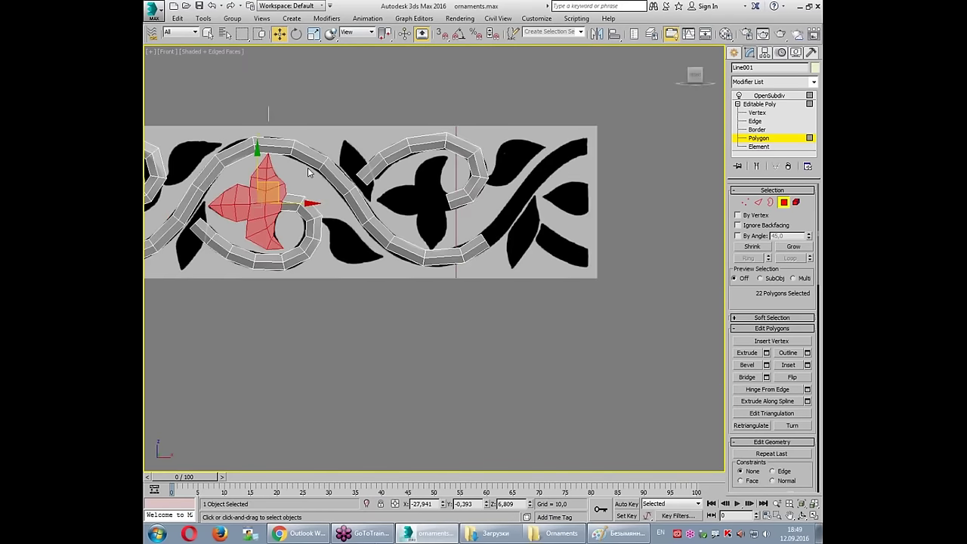
middle_drag(308, 172, 295, 178)
shift+drag(263, 198, 434, 191)
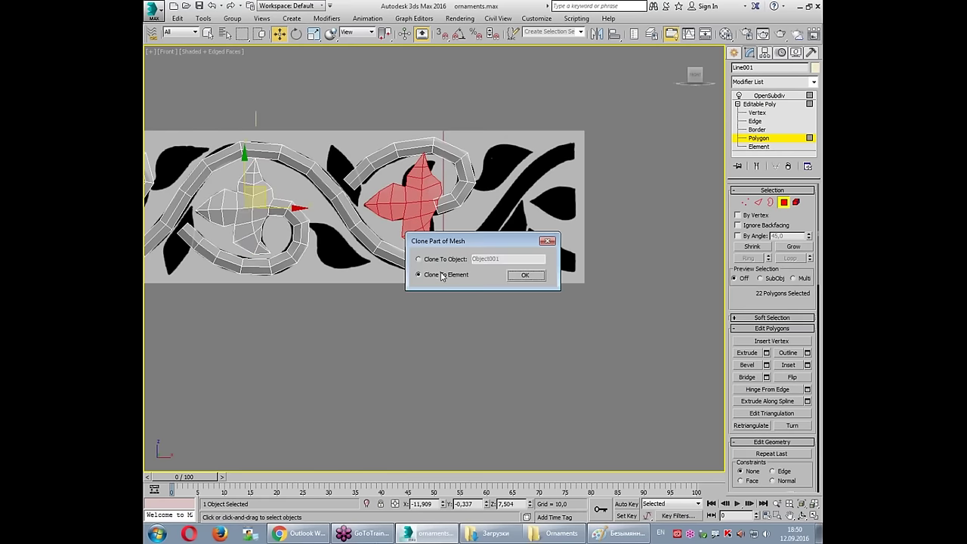
Step: Keep the copy via Clone To Element, enable see-through, and shift the leaf's lower tip down-left
click(526, 275)
scroll(457, 219, up, 3)
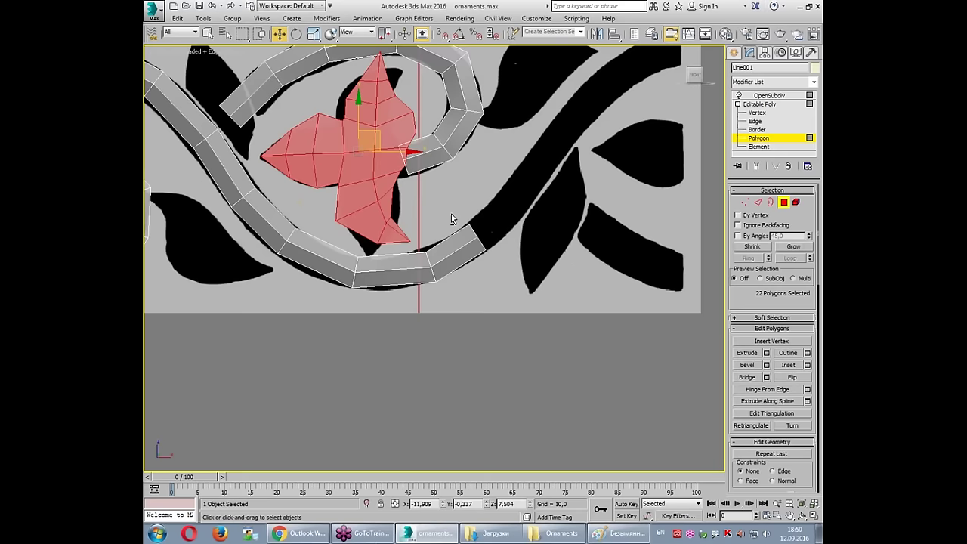
scroll(457, 219, up, 1)
key(1)
key(w)
click(426, 210)
key(alt+x)
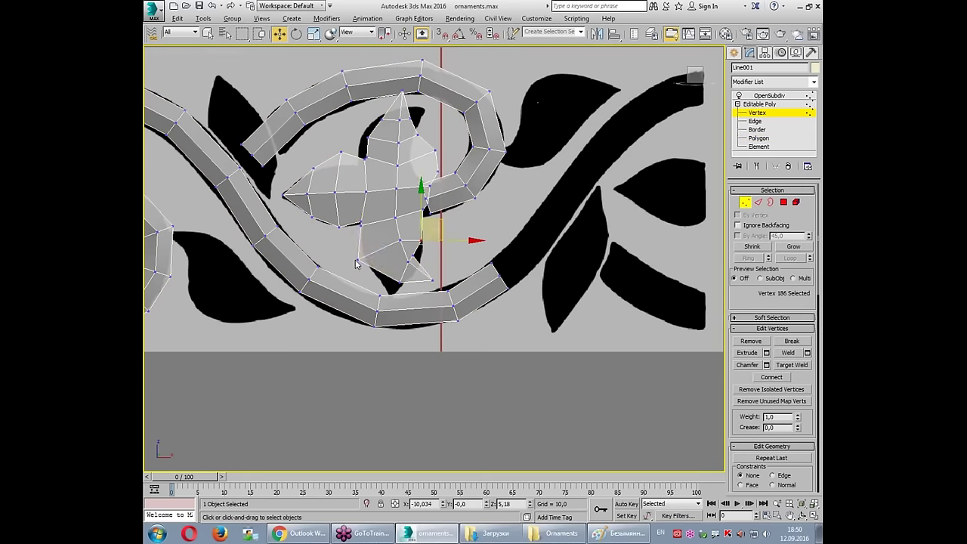
drag(389, 251, 442, 291)
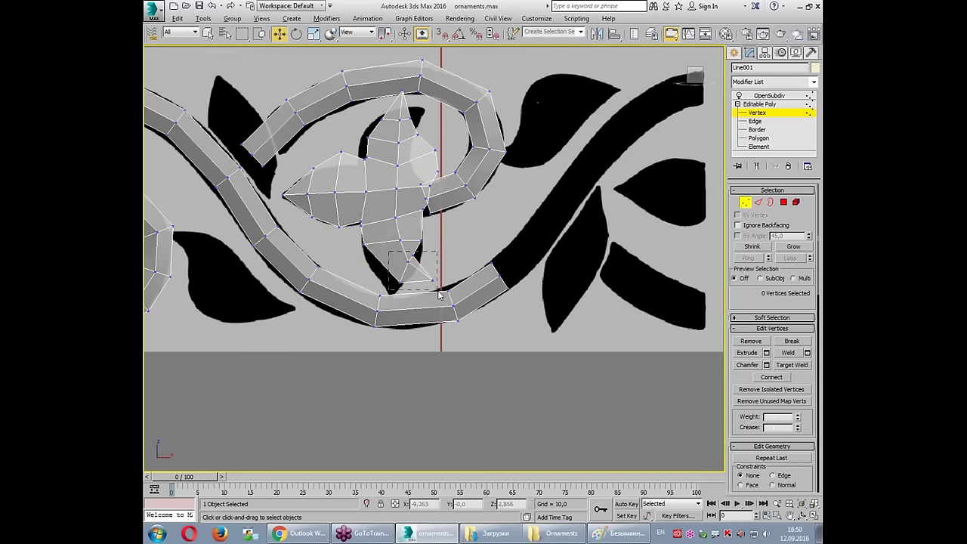
key(e)
key(w)
drag(423, 262, 415, 259)
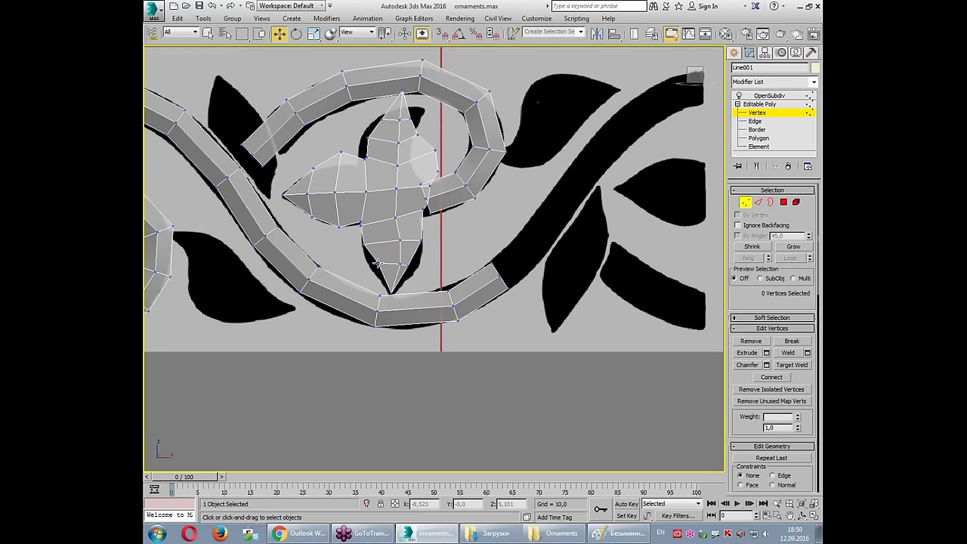
click(412, 268)
Step: Reposition the vertices along the copied leaf's right side and inner corner
click(412, 264)
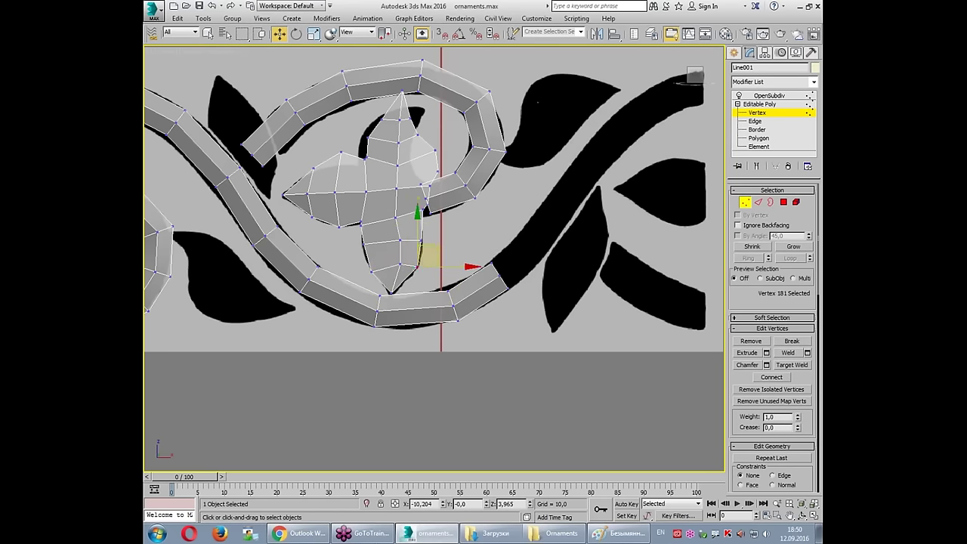
middle_drag(435, 151, 438, 204)
click(439, 204)
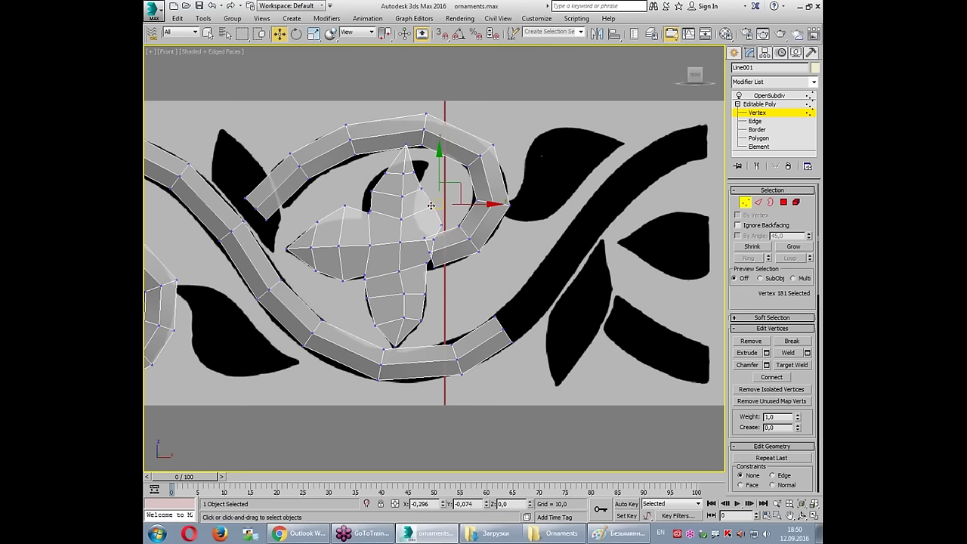
click(418, 205)
mouse_move(420, 208)
mouse_down()
mouse_move(413, 222)
mouse_move(425, 257)
mouse_up()
click(413, 221)
scroll(414, 223, up, 3)
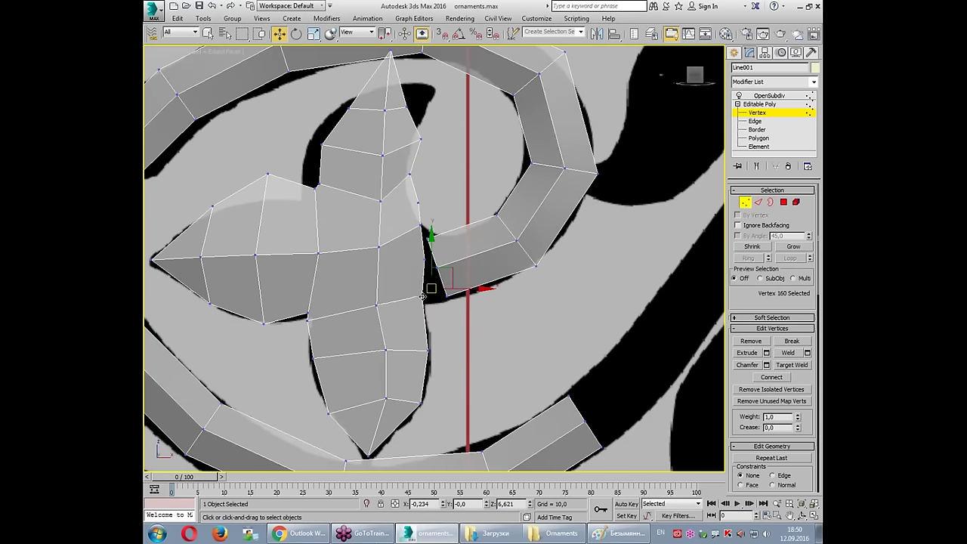
click(404, 224)
Step: Reshape the upper spike, moving its notch and side vertices and widening its tip to the trace
middle_drag(403, 224, 409, 285)
mouse_move(335, 265)
mouse_down()
mouse_move(318, 230)
mouse_move(314, 260)
mouse_move(213, 276)
mouse_up()
drag(329, 213, 310, 220)
drag(427, 202, 374, 224)
drag(419, 104, 421, 106)
mouse_move(399, 143)
mouse_down()
mouse_move(408, 142)
mouse_move(414, 195)
mouse_move(406, 167)
mouse_up()
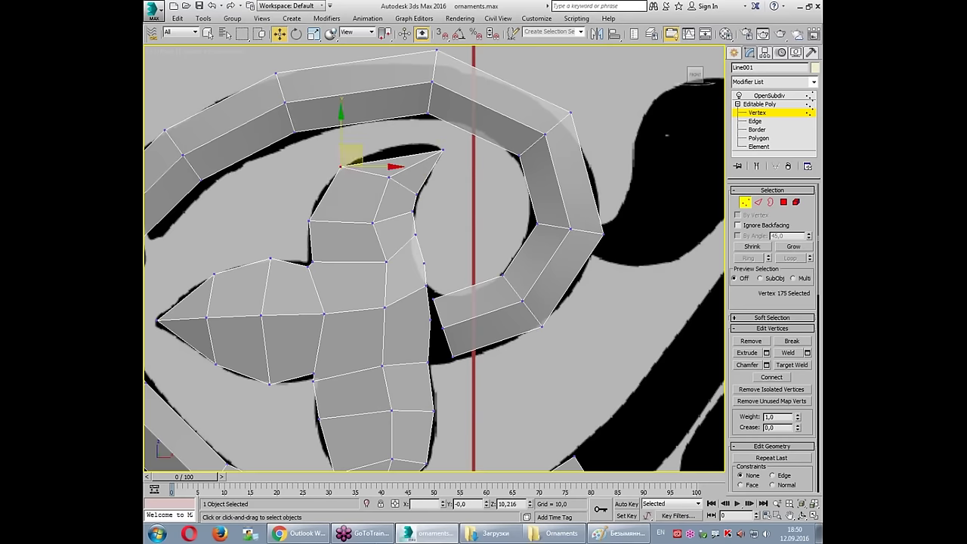
click(442, 151)
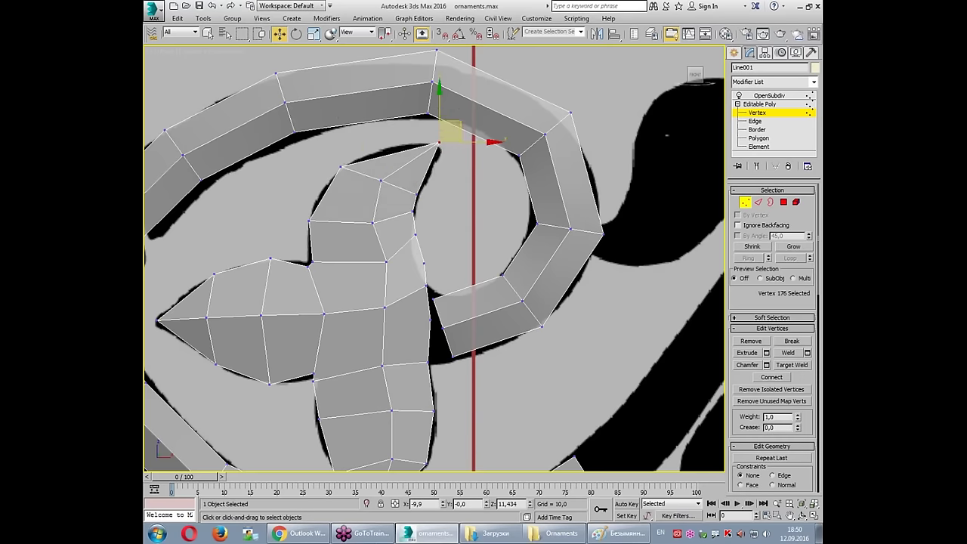
scroll(449, 217, down, 2)
scroll(441, 281, up, 2)
Step: Move the loop-end vertices down toward the leaf edge
click(431, 251)
mouse_move(454, 242)
mouse_down()
mouse_move(417, 261)
mouse_move(452, 266)
mouse_up()
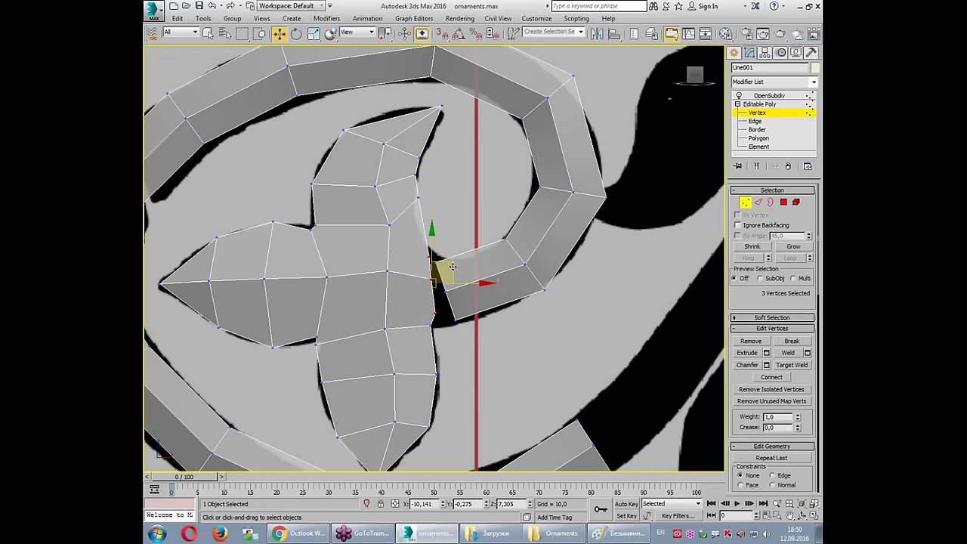
scroll(452, 266, up, 2)
click(456, 238)
drag(421, 255, 426, 348)
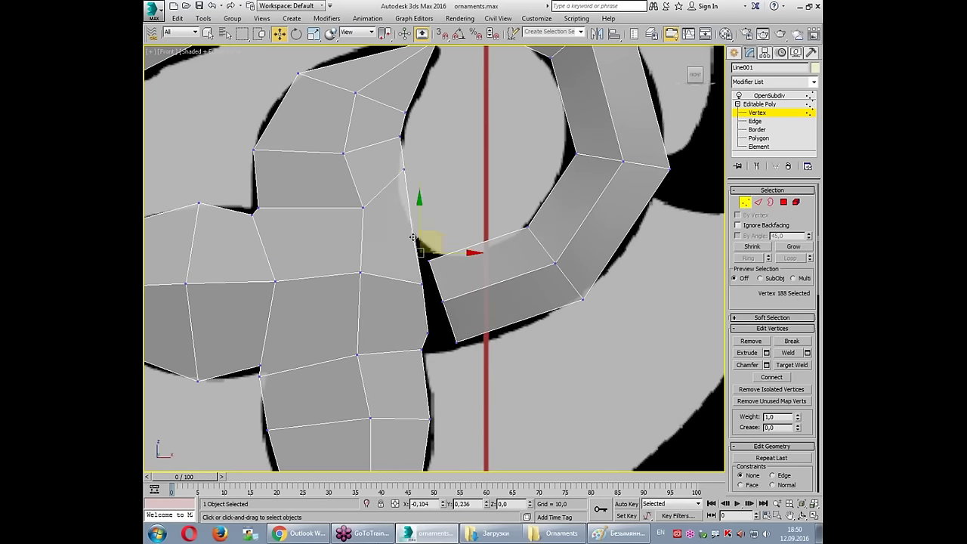
click(423, 283)
drag(425, 255, 429, 261)
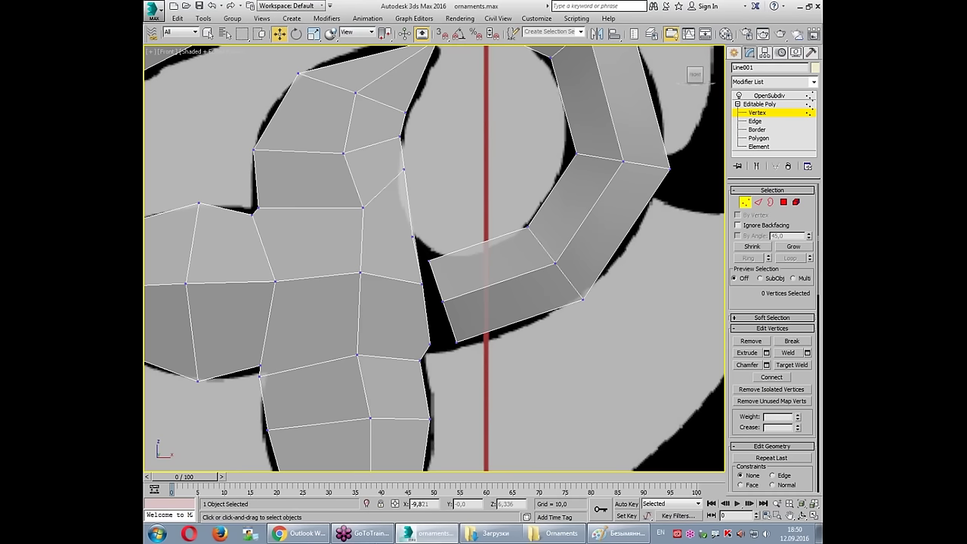
Step: Target Weld the loop's three end corners onto the leaf, closing the gap
click(784, 366)
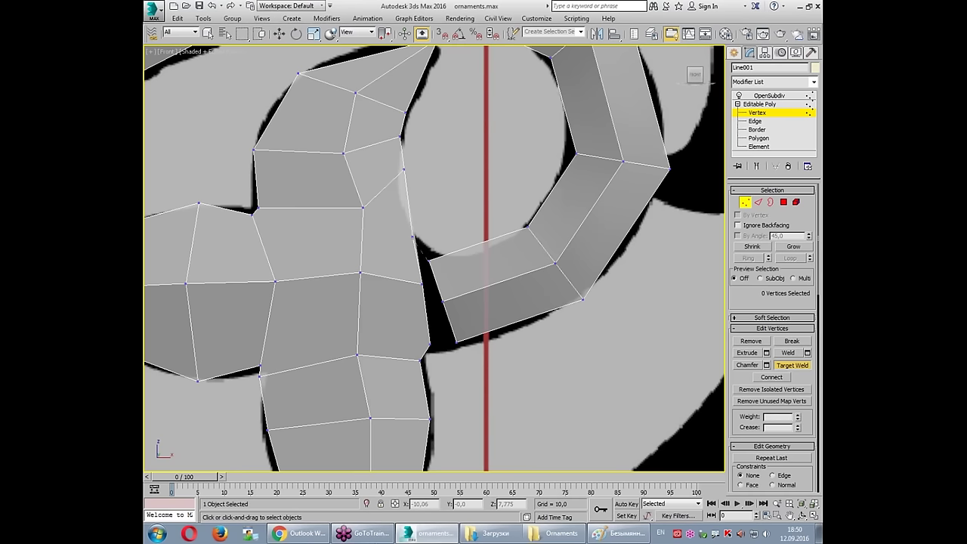
drag(429, 261, 411, 237)
click(423, 285)
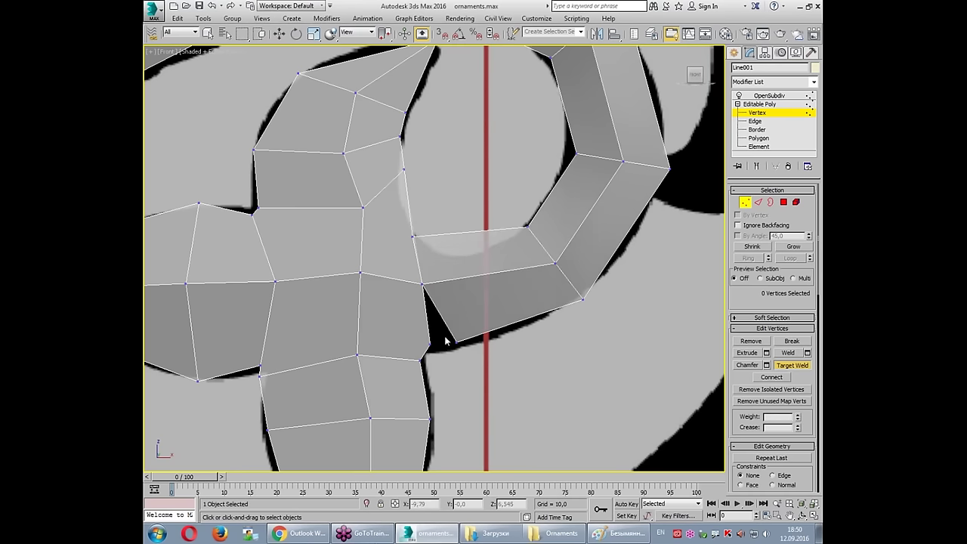
click(430, 347)
right_click(457, 367)
scroll(458, 367, down, 2)
scroll(518, 259, down, 2)
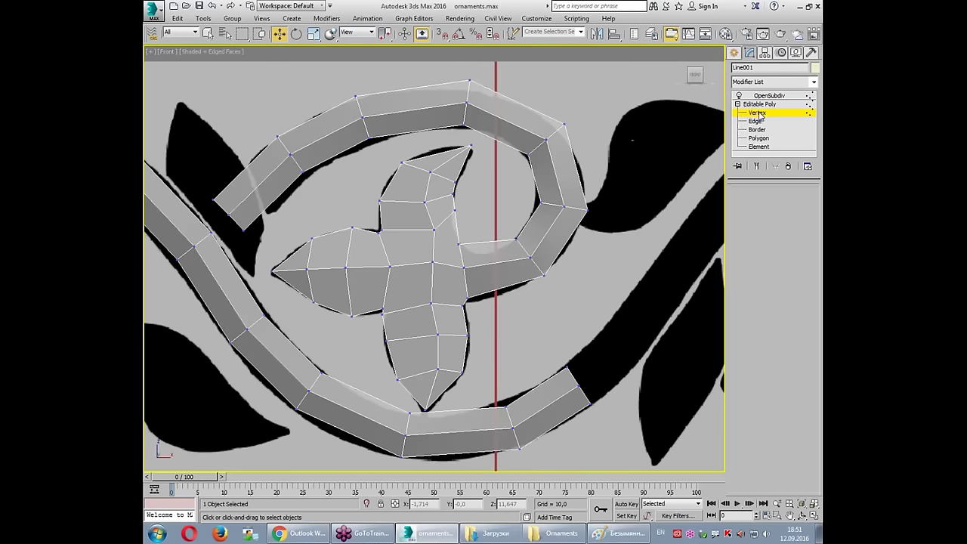
Step: Leave Vertex level, show the OpenSubdiv end result and deselect to inspect the left flower's smoothing
click(757, 112)
click(769, 95)
click(510, 203)
click(526, 223)
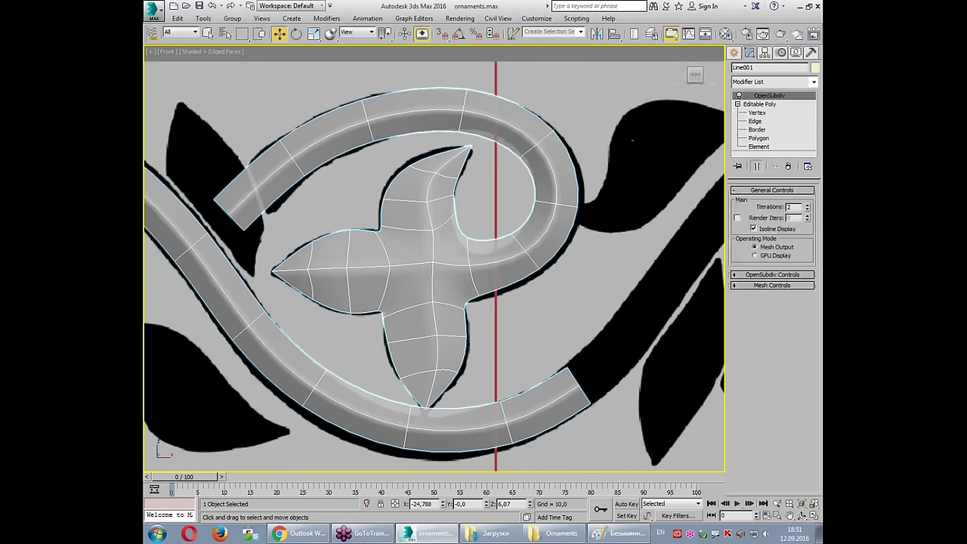
click(478, 218)
scroll(478, 222, down, 5)
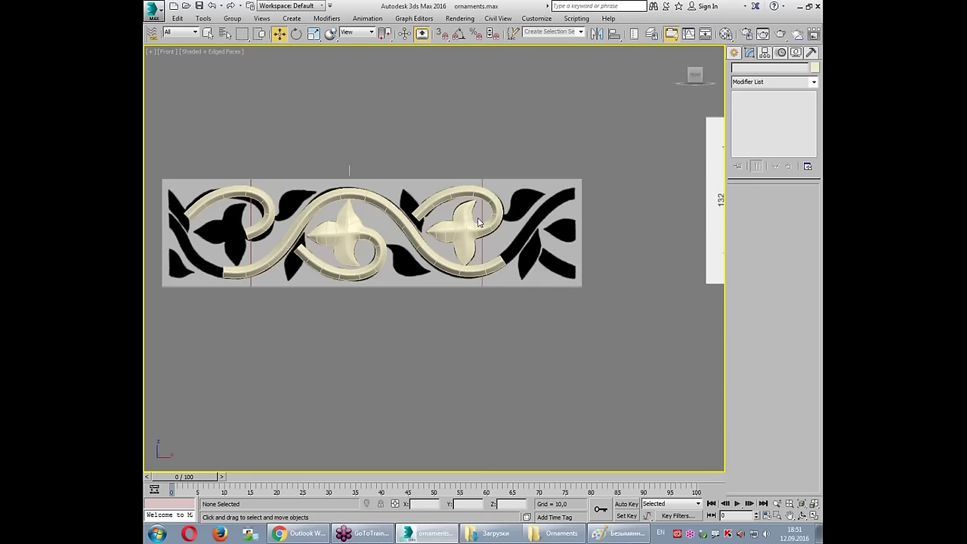
scroll(337, 222, up, 8)
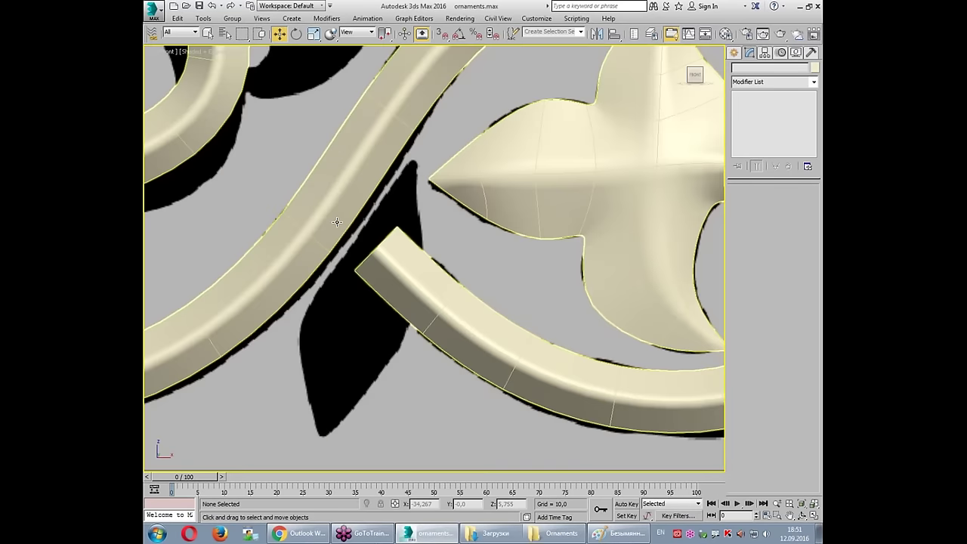
Step: Reselect Line001, return to Vertex level on the unsmoothed cage, and select the stem-junction vertices
click(706, 114)
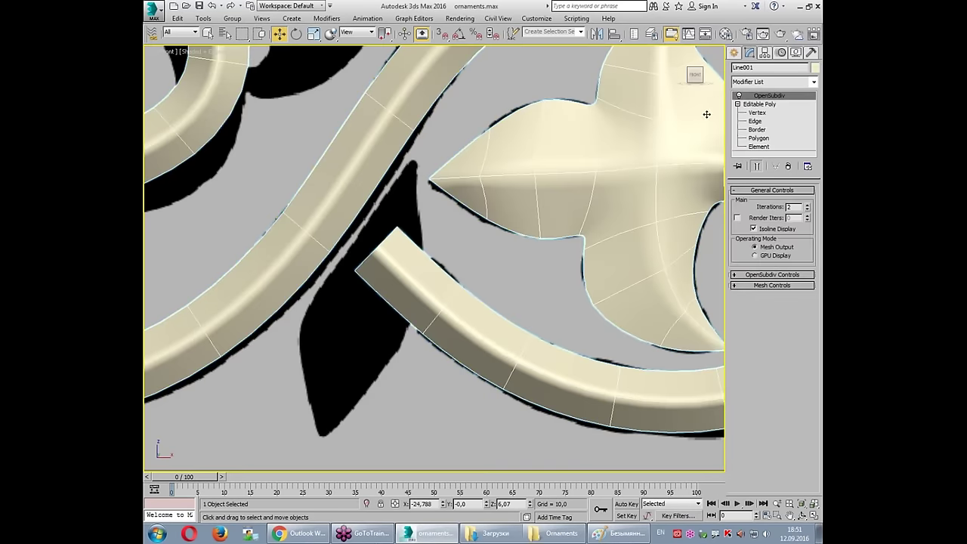
click(756, 111)
click(757, 165)
scroll(361, 286, down, 2)
mouse_move(301, 232)
mouse_down()
mouse_move(362, 286)
mouse_move(381, 258)
mouse_move(352, 215)
mouse_move(395, 139)
mouse_up()
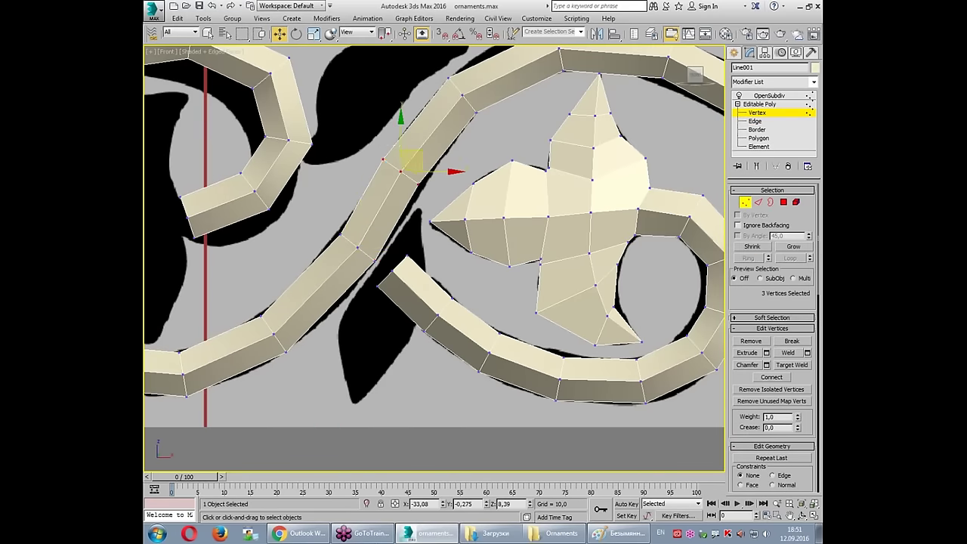
drag(428, 169, 438, 166)
middle_drag(494, 121, 460, 195)
scroll(520, 208, down, 2)
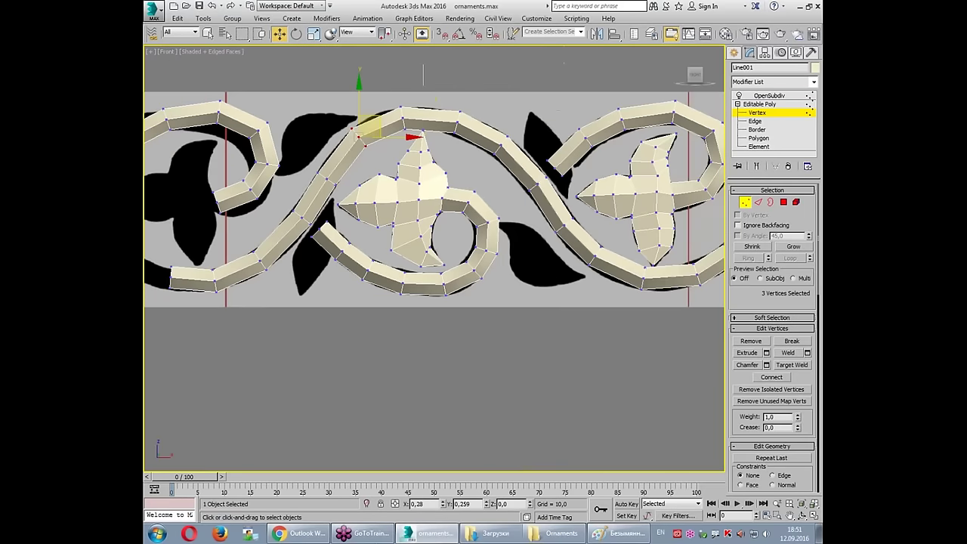
scroll(537, 180, up, 1)
scroll(326, 237, up, 3)
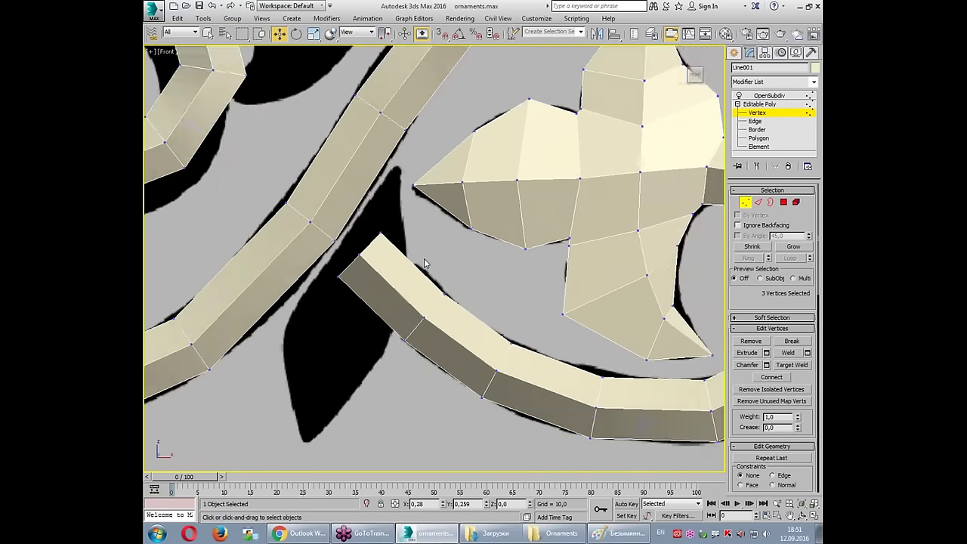
scroll(326, 237, up, 2)
click(332, 252)
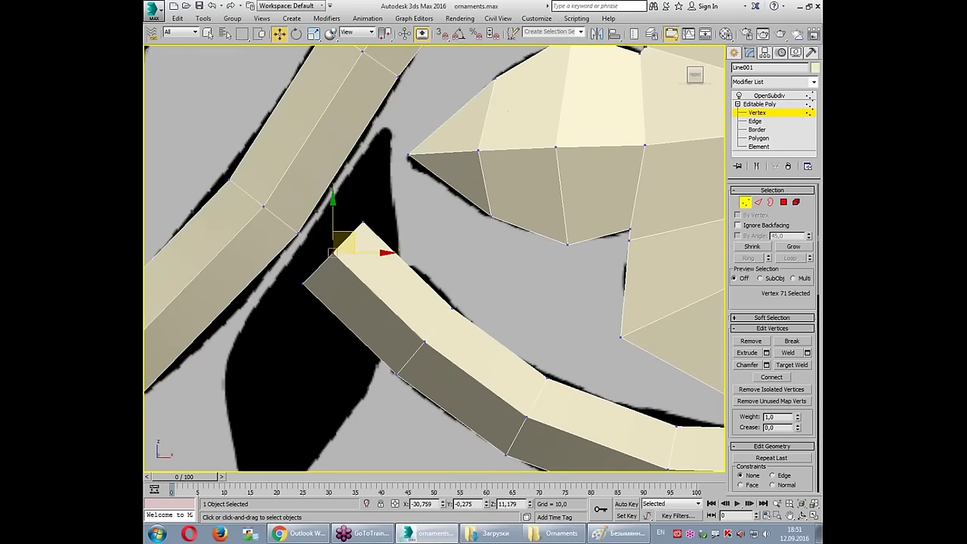
key(q)
click(792, 365)
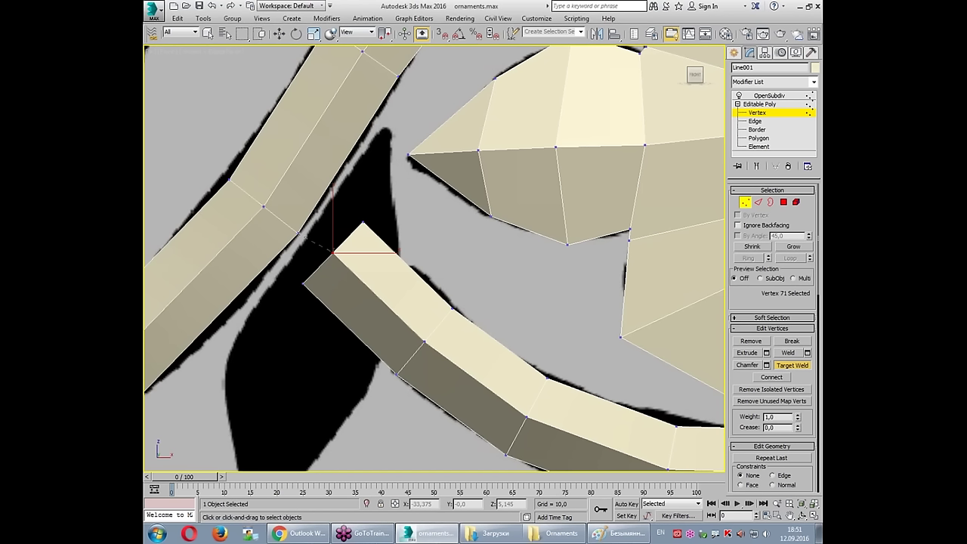
click(331, 252)
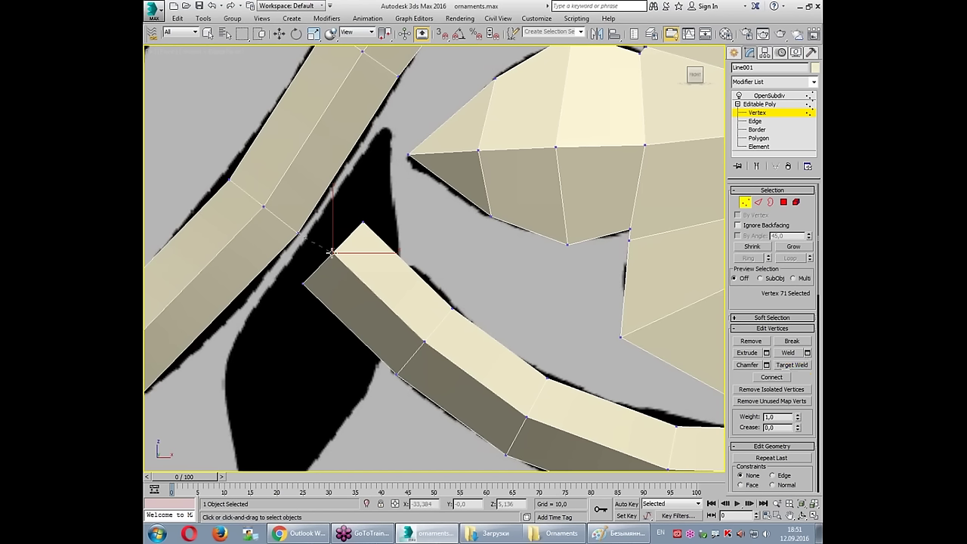
key(w)
drag(400, 76, 376, 125)
drag(359, 157, 286, 242)
key(e)
drag(308, 182, 337, 183)
drag(265, 209, 253, 237)
key(Escape)
scroll(773, 341, down, 5)
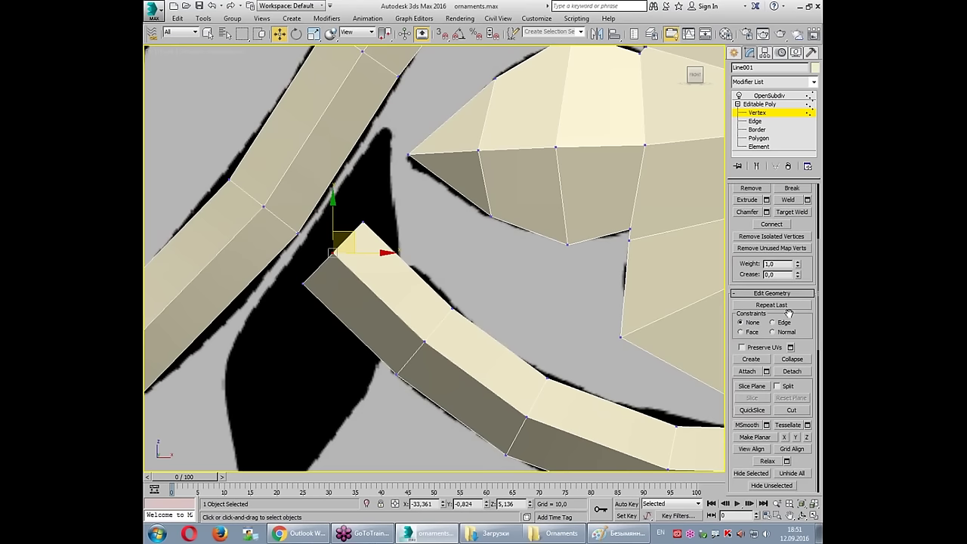
Step: Cut new edges from the stem's corner vertex across the main band to its lower edge
key(q)
key(alt+c)
click(330, 186)
click(272, 213)
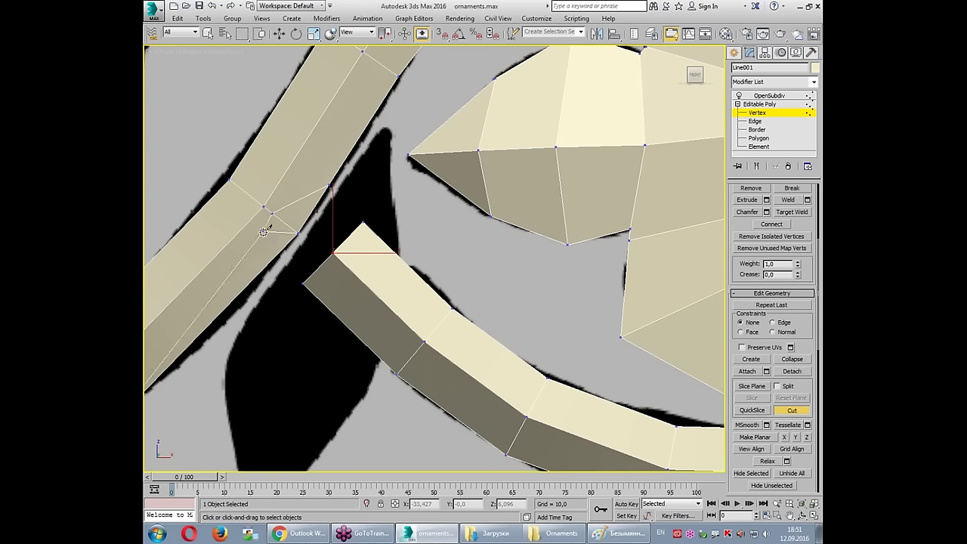
click(259, 272)
key(w)
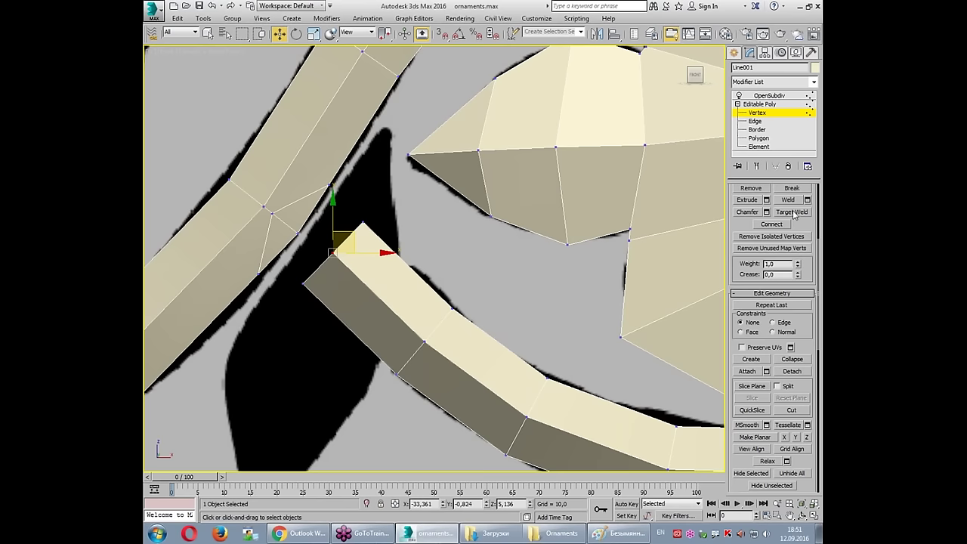
Step: Target Weld the stem's corner, top and left vertices onto the new cut vertices
scroll(803, 393, up, 2)
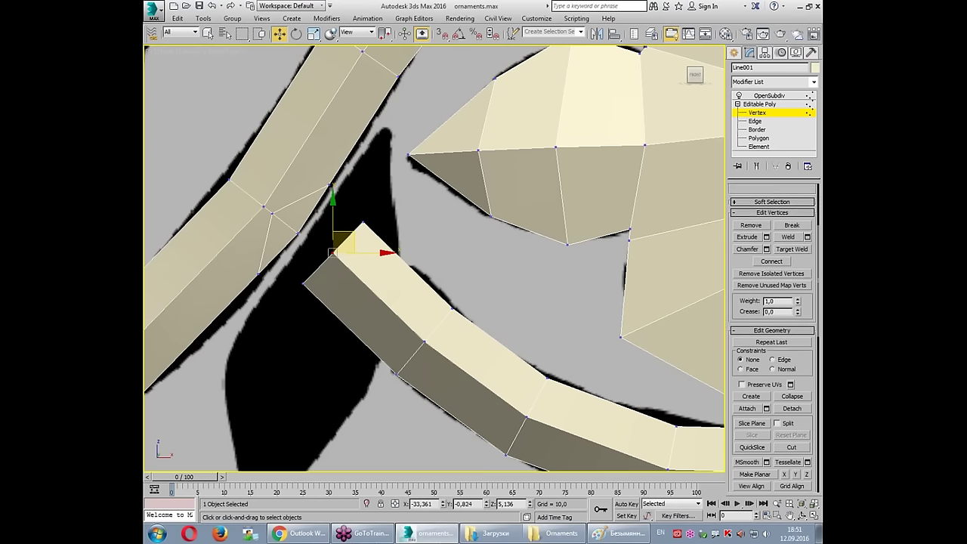
click(792, 249)
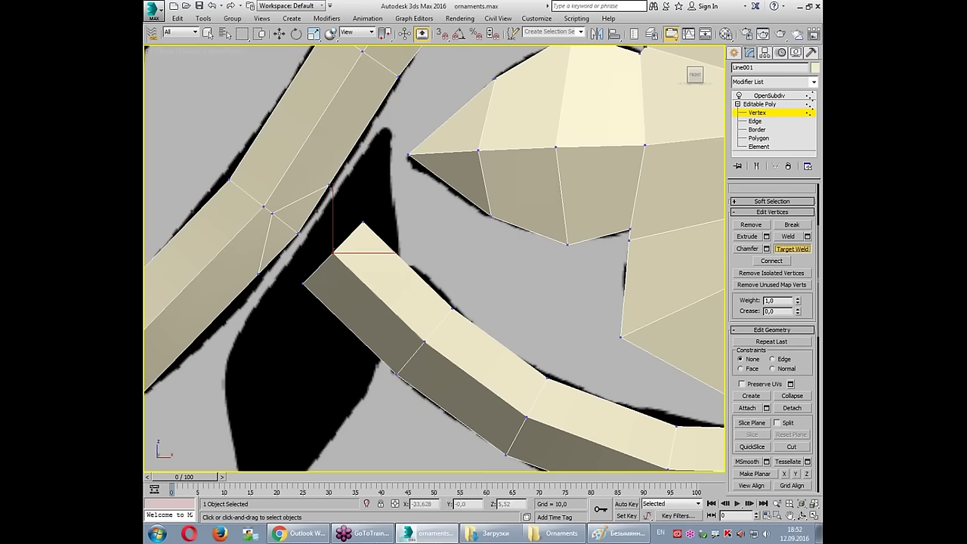
click(332, 253)
click(363, 224)
click(330, 187)
click(303, 283)
click(260, 276)
key(w)
Step: Nudge the junction vertex slightly up-left and preview the OpenSubdiv smoothing before reselecting Line001
click(332, 254)
drag(318, 249, 310, 241)
click(770, 95)
click(450, 237)
scroll(441, 243, down, 5)
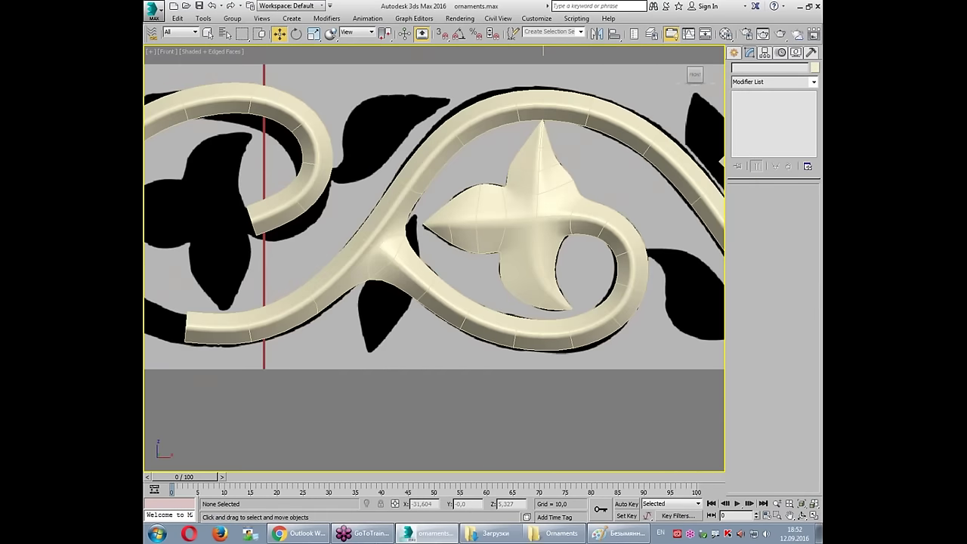
scroll(423, 184, up, 8)
click(267, 258)
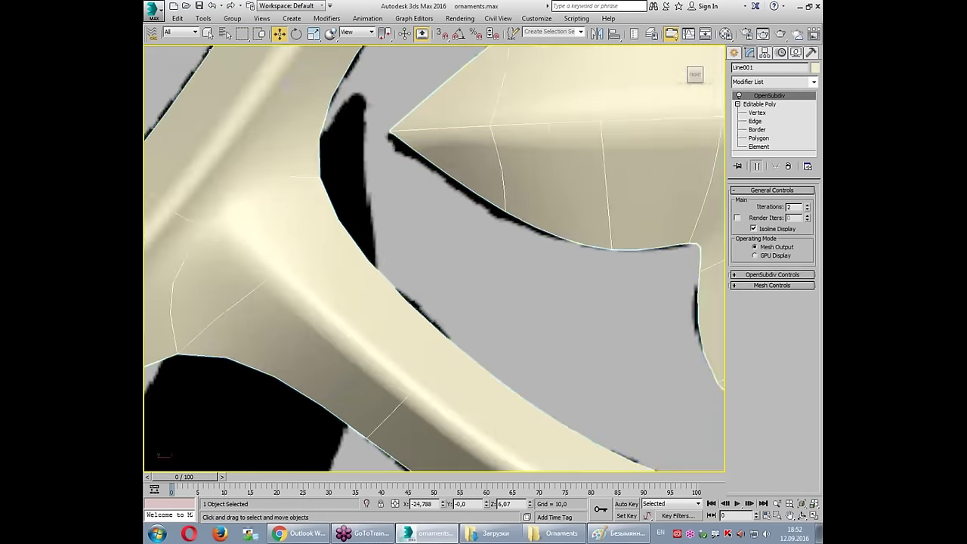
middle_drag(266, 258, 266, 274)
Step: Back at Vertex level, try deleting each junction vertex and undo both deletions
click(779, 113)
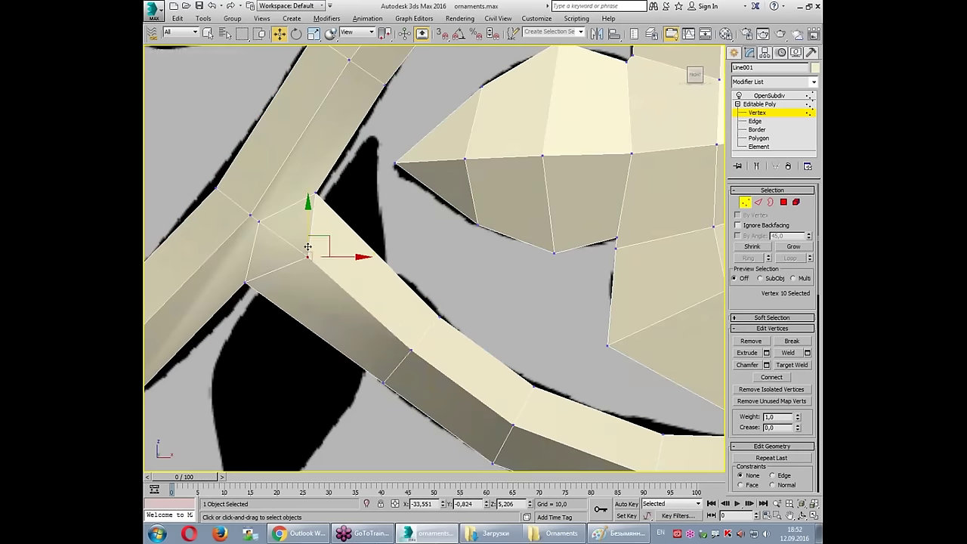
click(256, 220)
click(258, 220)
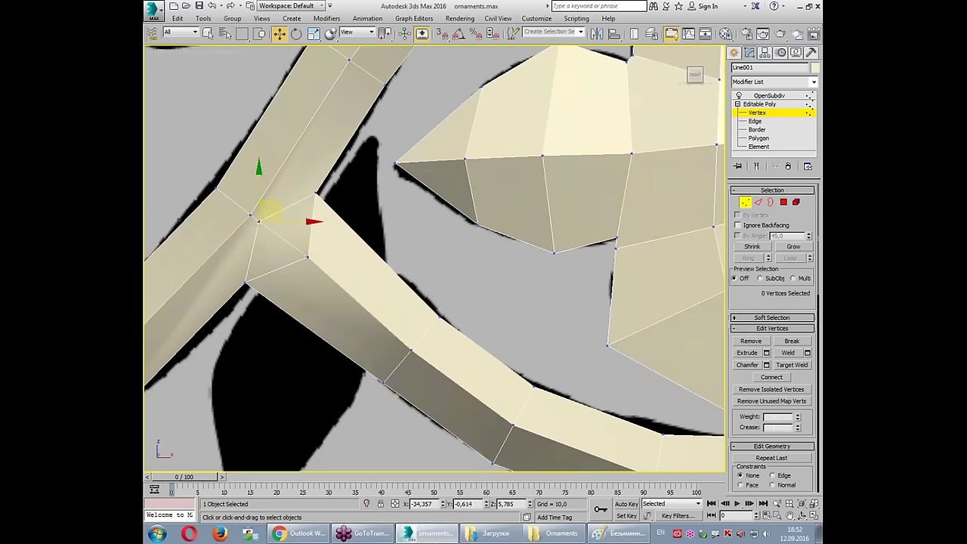
key(BackSpace)
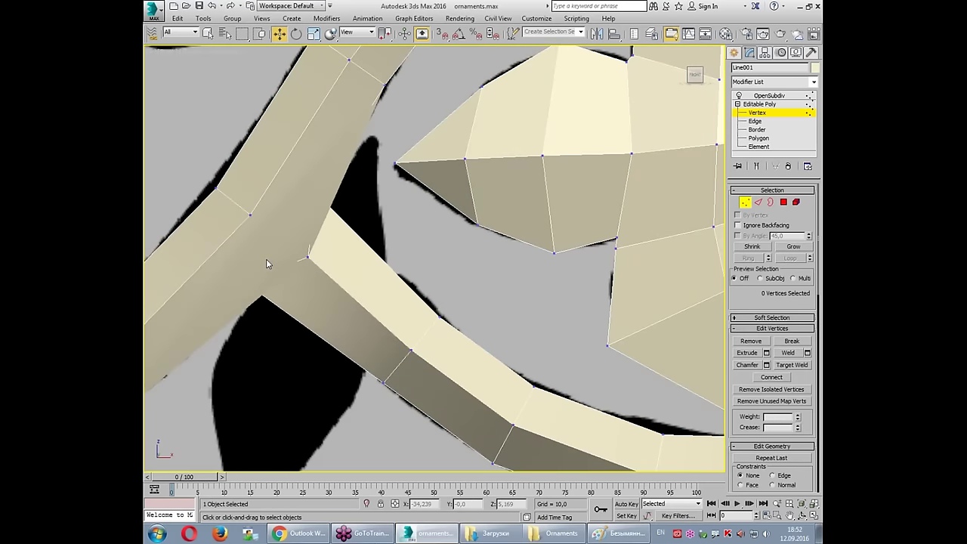
key(ctrl+z)
click(309, 258)
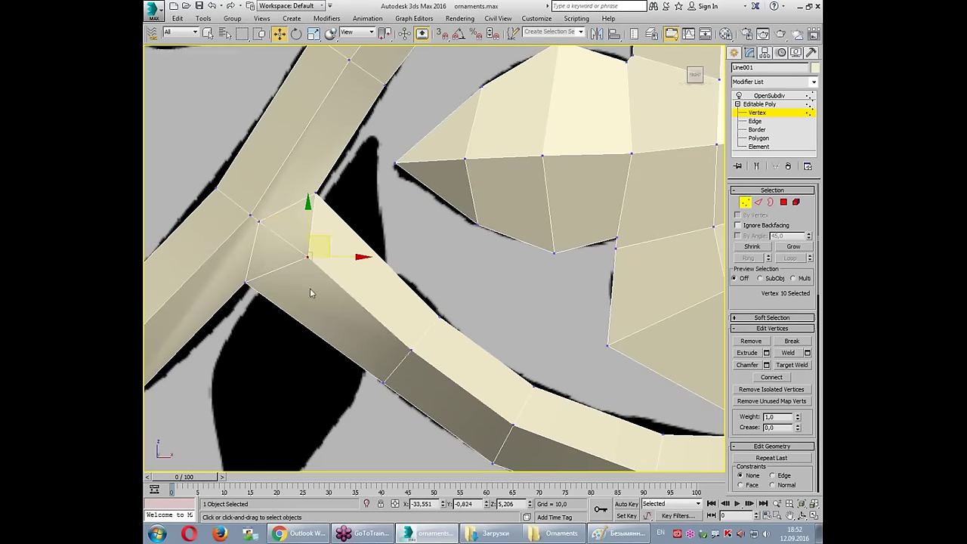
key(BackSpace)
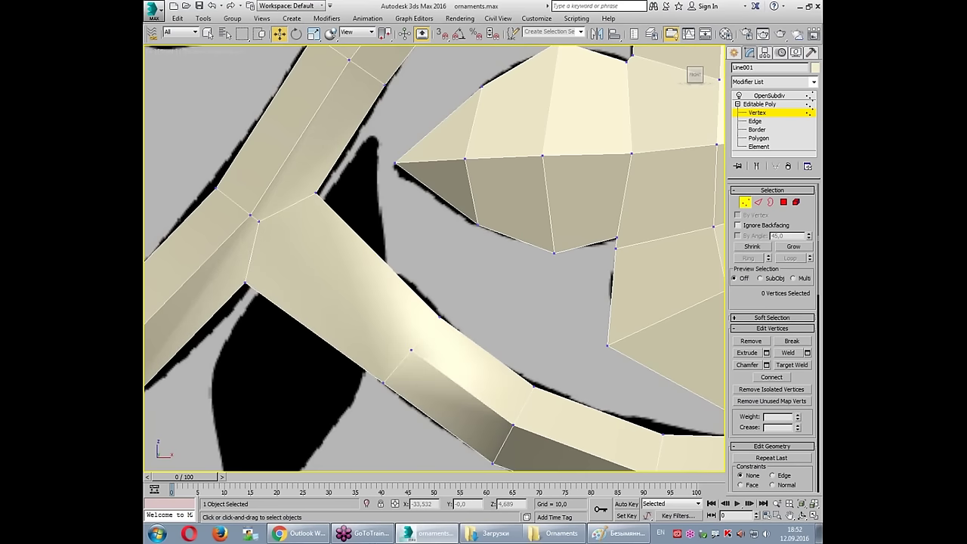
key(ctrl+z)
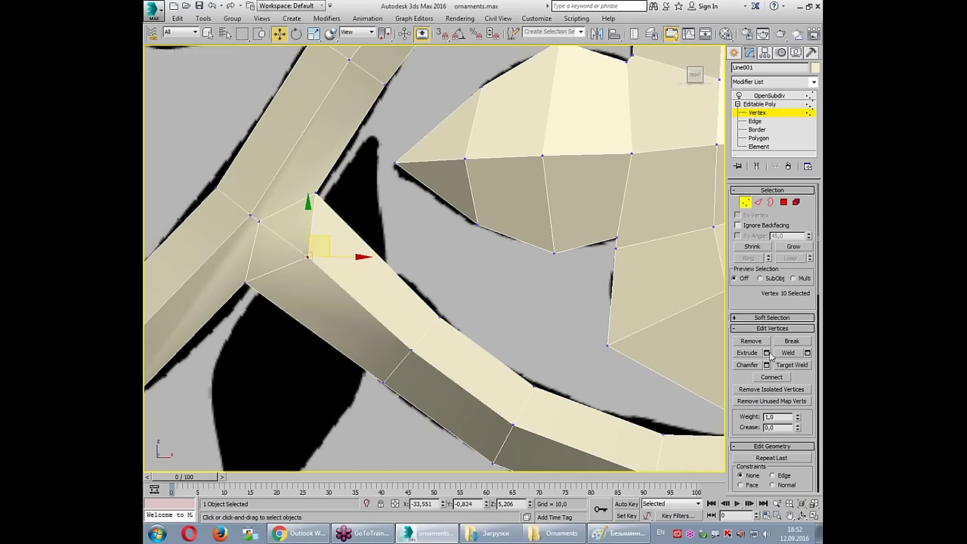
Step: Target Weld the leftover vertex into the left junction vertex
click(776, 366)
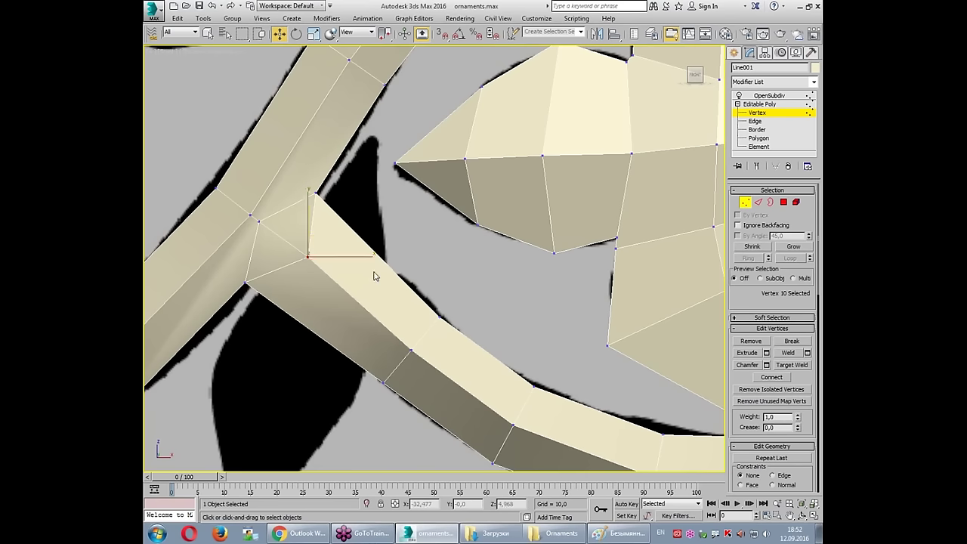
click(260, 223)
key(w)
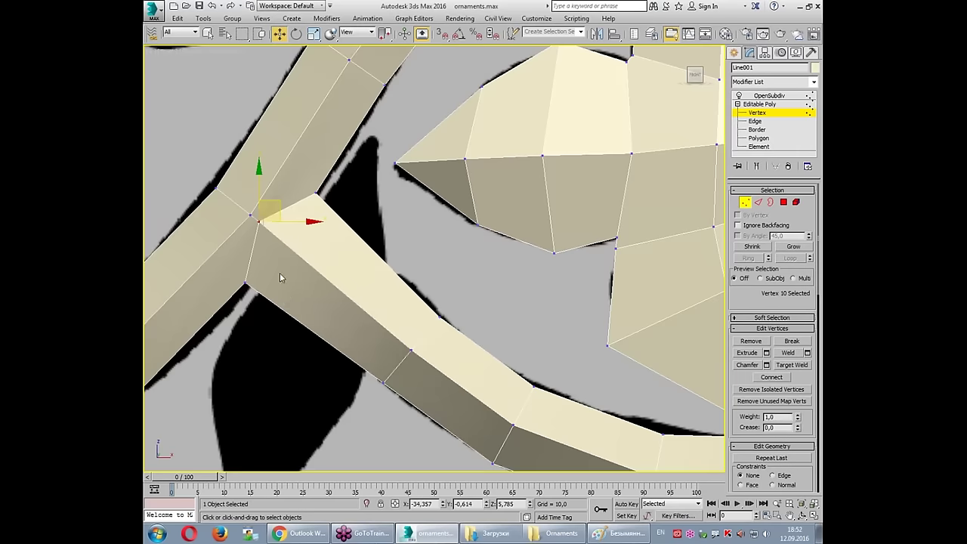
scroll(280, 273, down, 2)
Step: Check the smoothed OpenSubdiv junction, then reselect the ornament and switch to Edge level
click(769, 95)
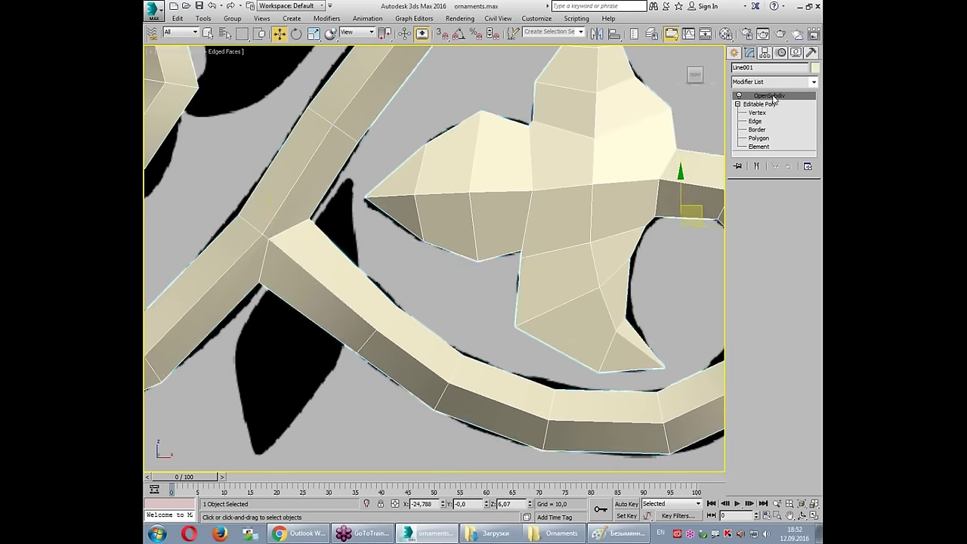
click(446, 284)
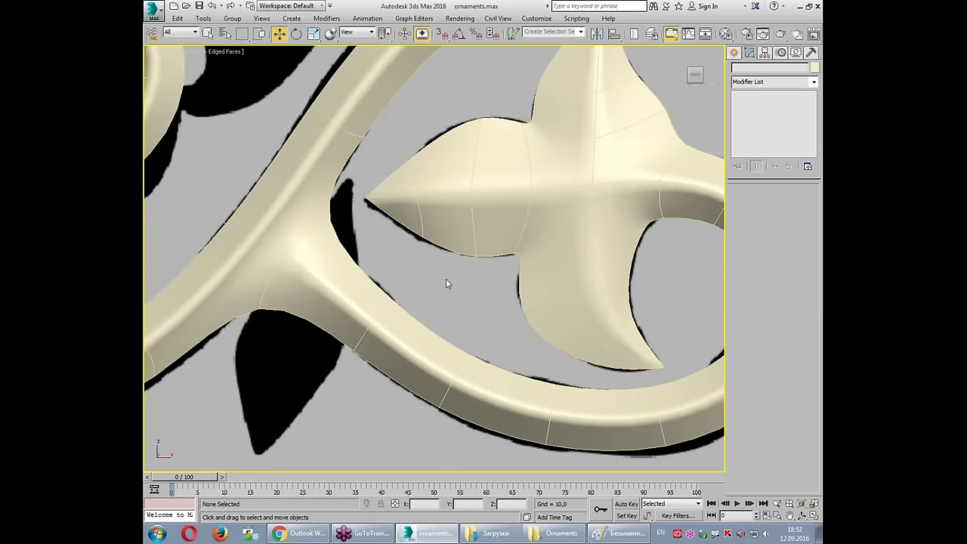
click(320, 270)
scroll(287, 278, up, 2)
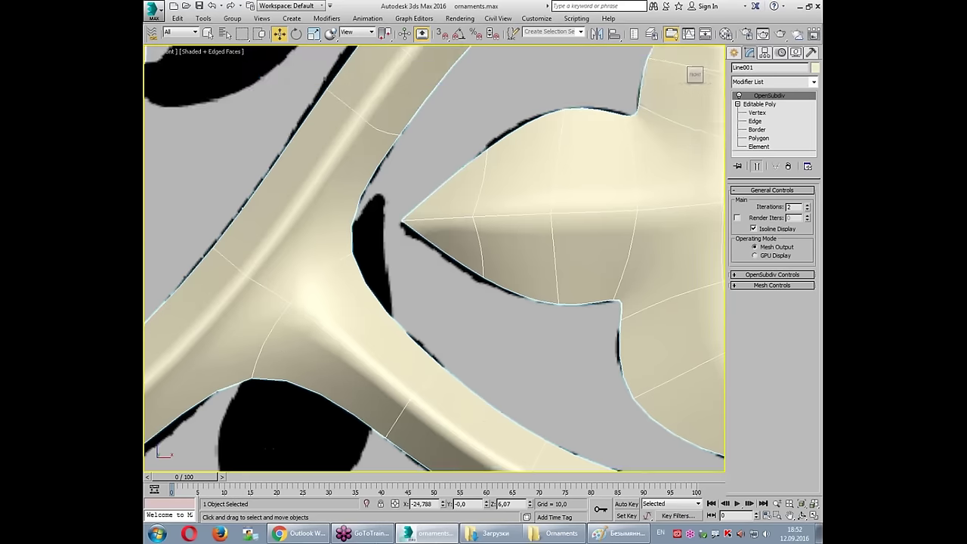
scroll(325, 287, down, 3)
drag(369, 201, 382, 318)
mouse_move(258, 337)
mouse_down()
mouse_move(320, 314)
mouse_move(376, 338)
mouse_up()
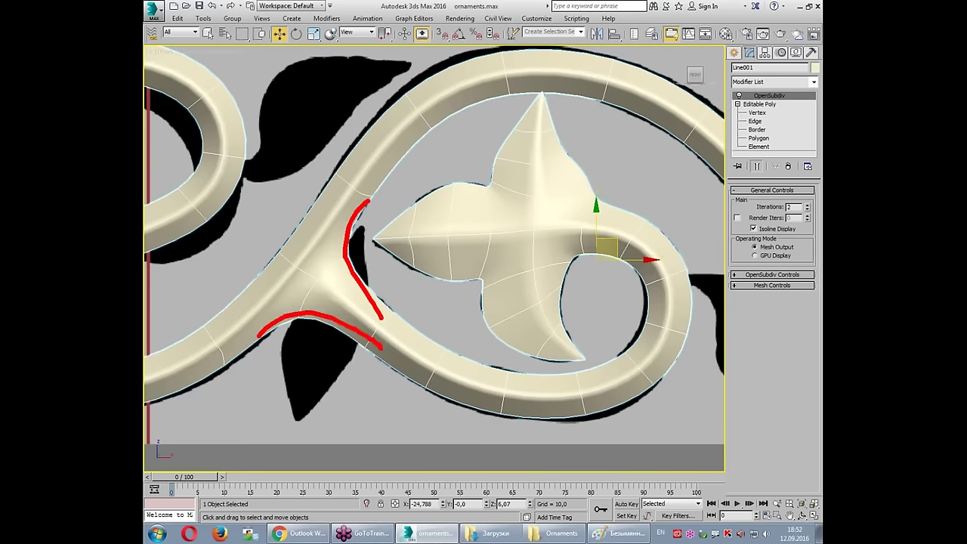
key(Escape)
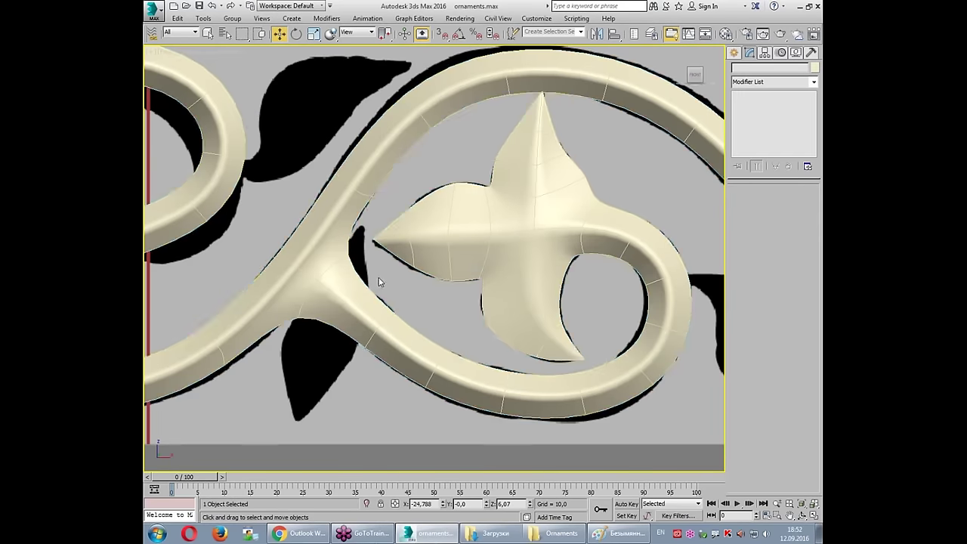
scroll(372, 283, up, 3)
click(754, 122)
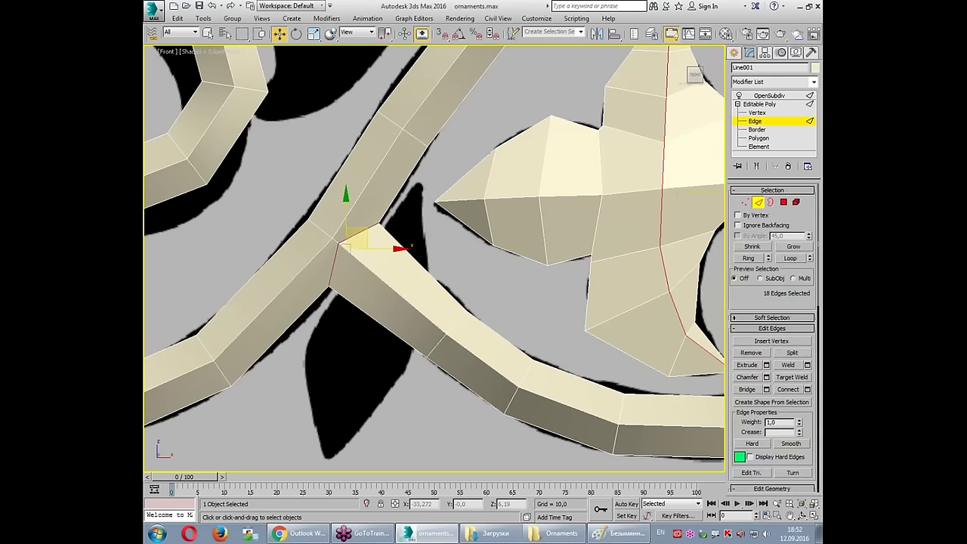
scroll(333, 288, up, 1)
scroll(334, 287, up, 1)
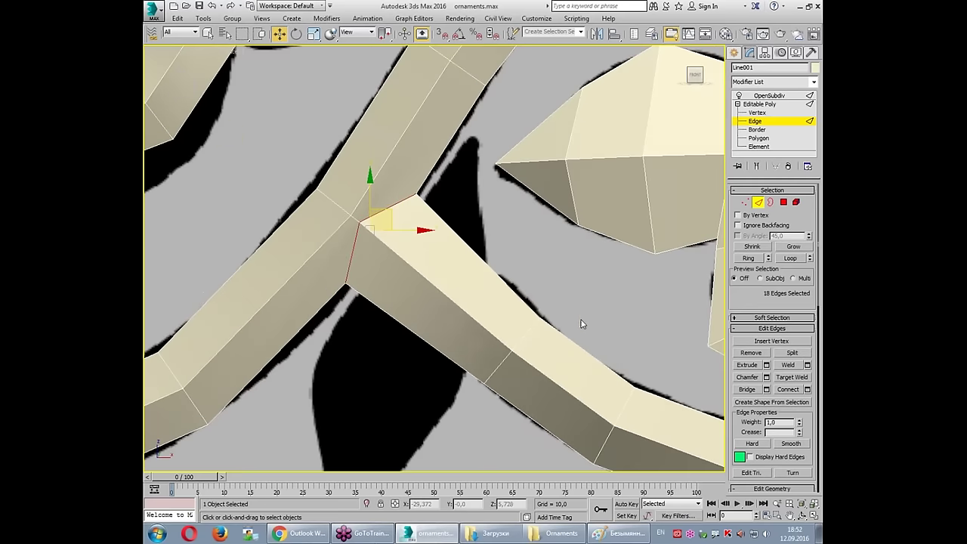
click(767, 377)
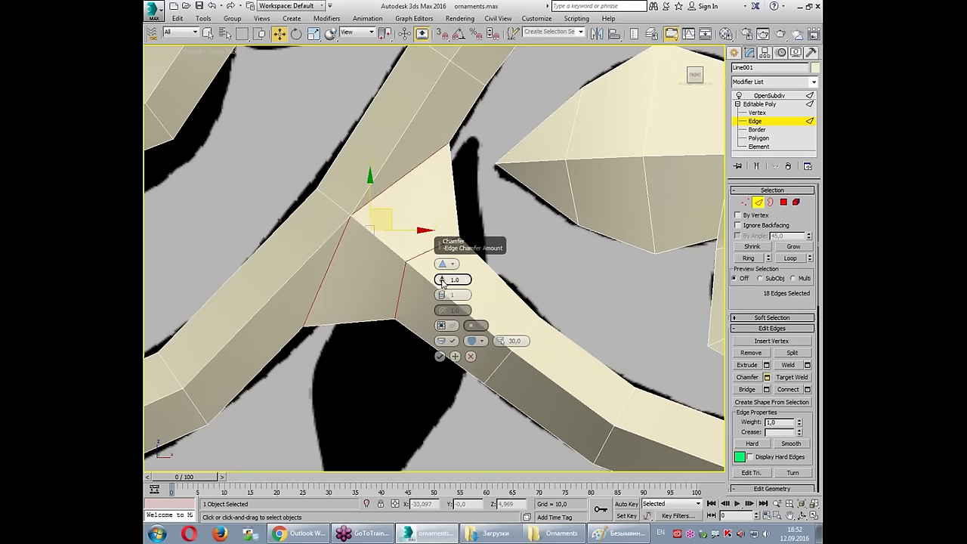
drag(442, 281, 446, 327)
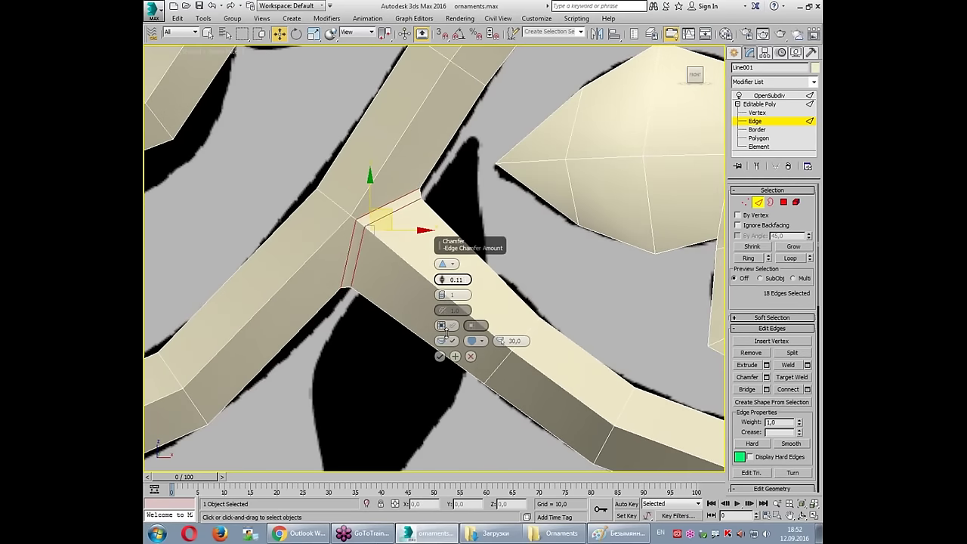
click(440, 356)
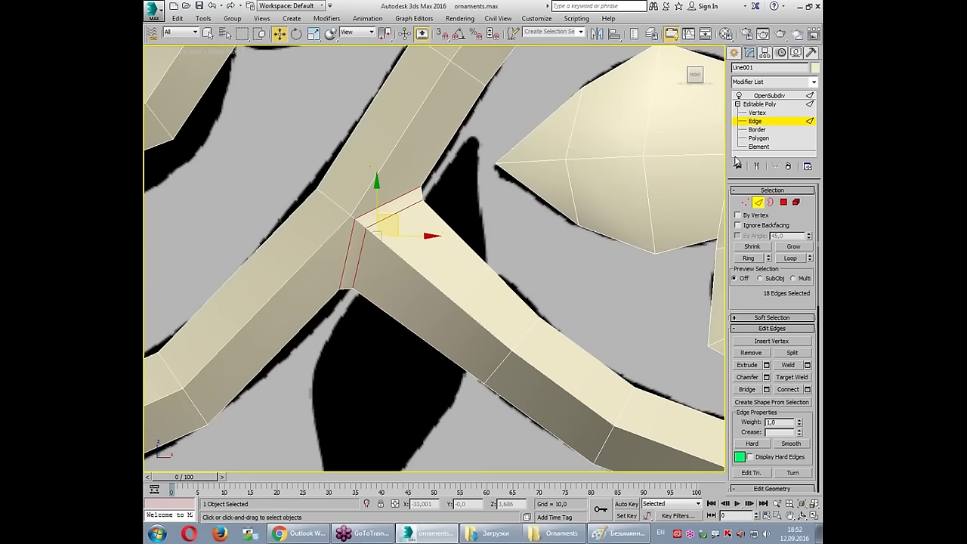
click(760, 103)
click(769, 96)
click(525, 238)
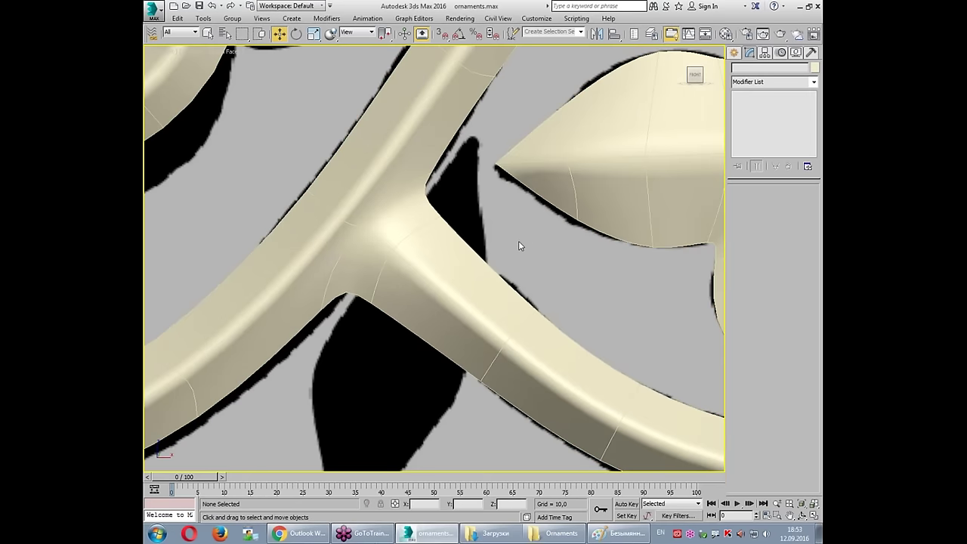
click(410, 249)
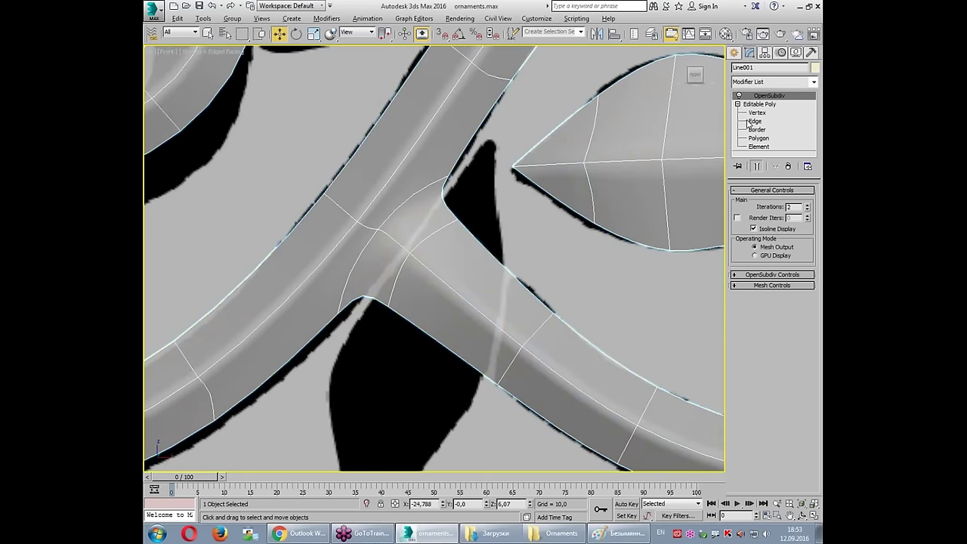
click(757, 112)
scroll(380, 220, up, 3)
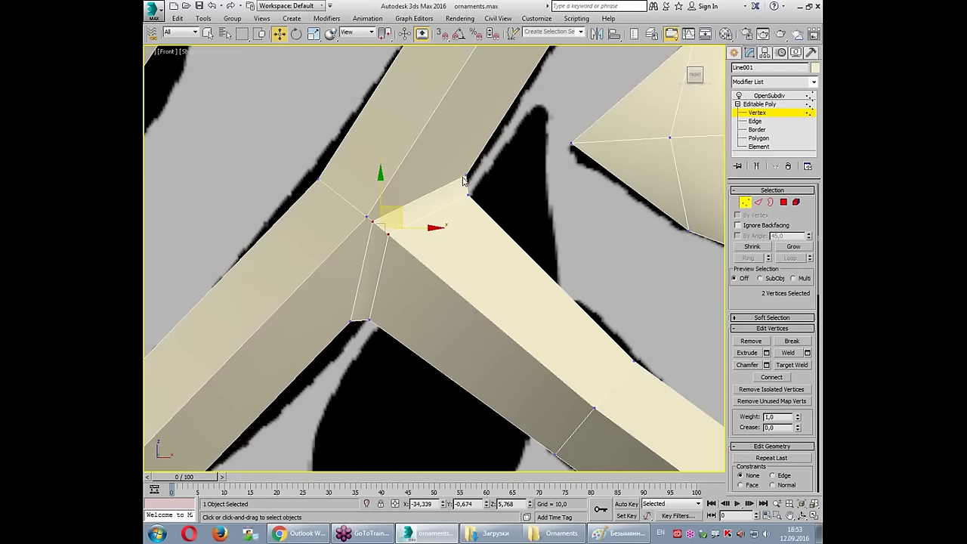
mouse_move(468, 175)
mouse_down()
mouse_move(370, 219)
mouse_move(352, 321)
mouse_up()
click(365, 215)
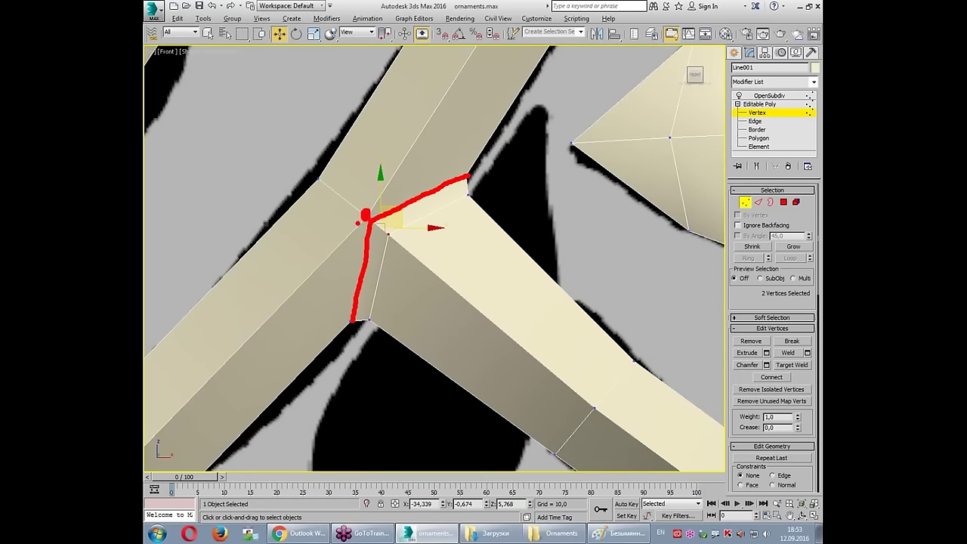
mouse_move(476, 53)
mouse_down()
mouse_move(393, 176)
mouse_move(230, 341)
mouse_move(144, 454)
mouse_up()
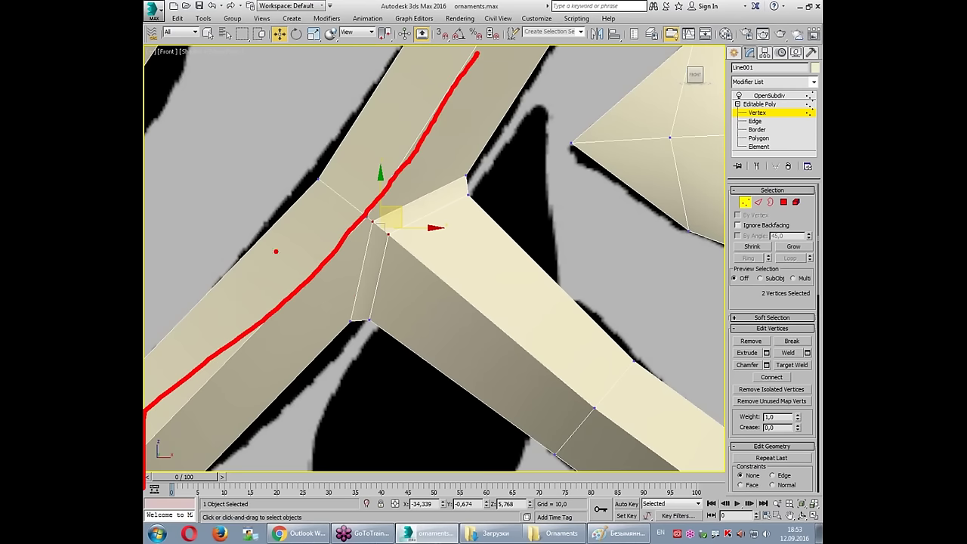
key(Escape)
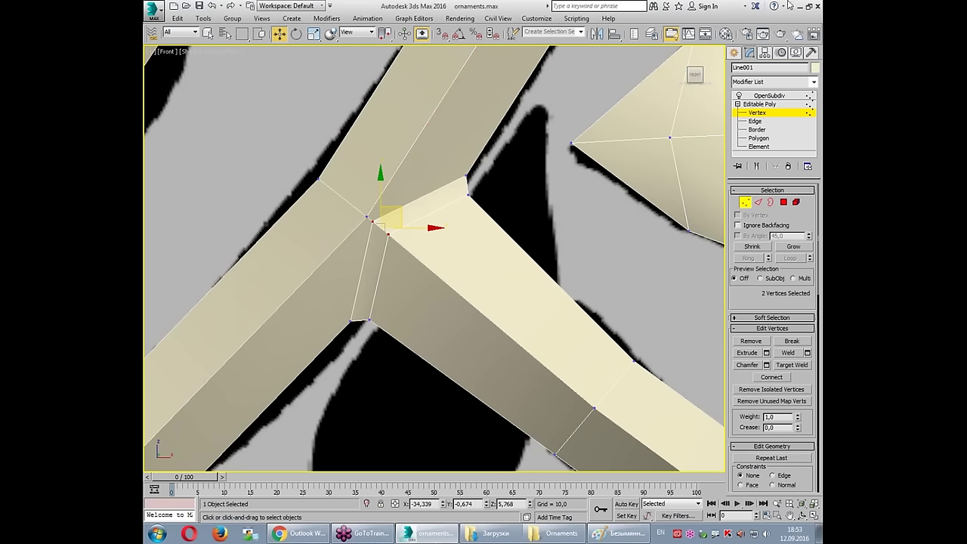
click(767, 104)
click(770, 95)
scroll(469, 415, down, 5)
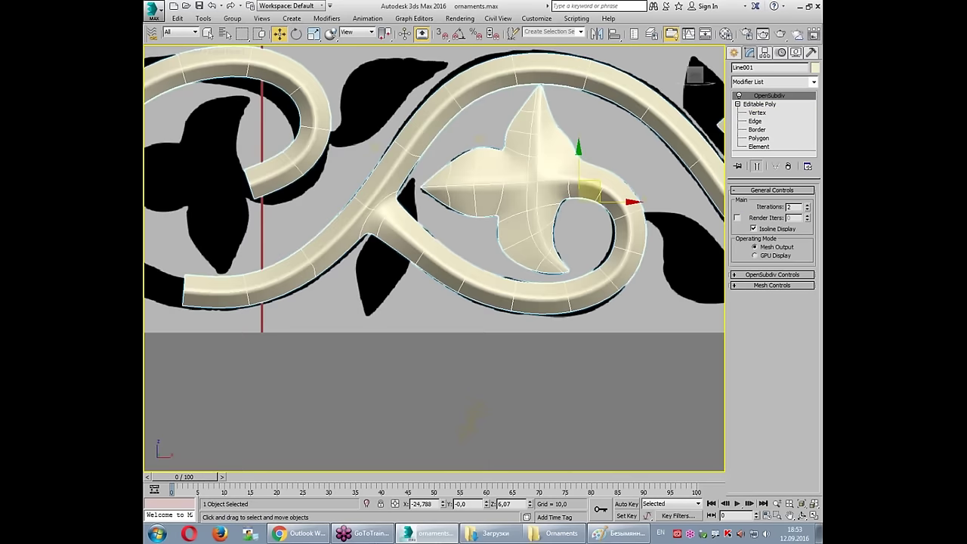
key(ctrl+d)
scroll(393, 301, down, 3)
scroll(392, 301, up, 2)
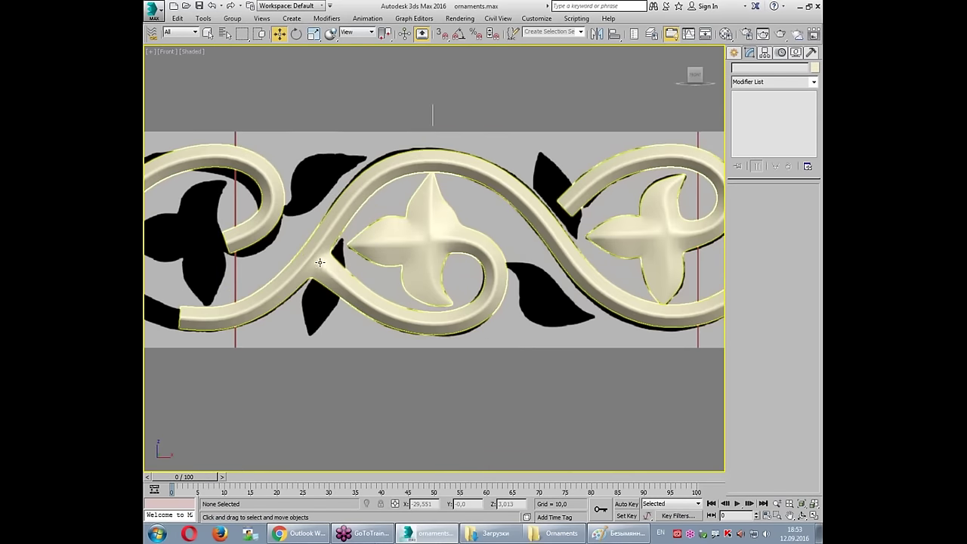
scroll(319, 262, up, 2)
scroll(320, 262, up, 3)
click(349, 247)
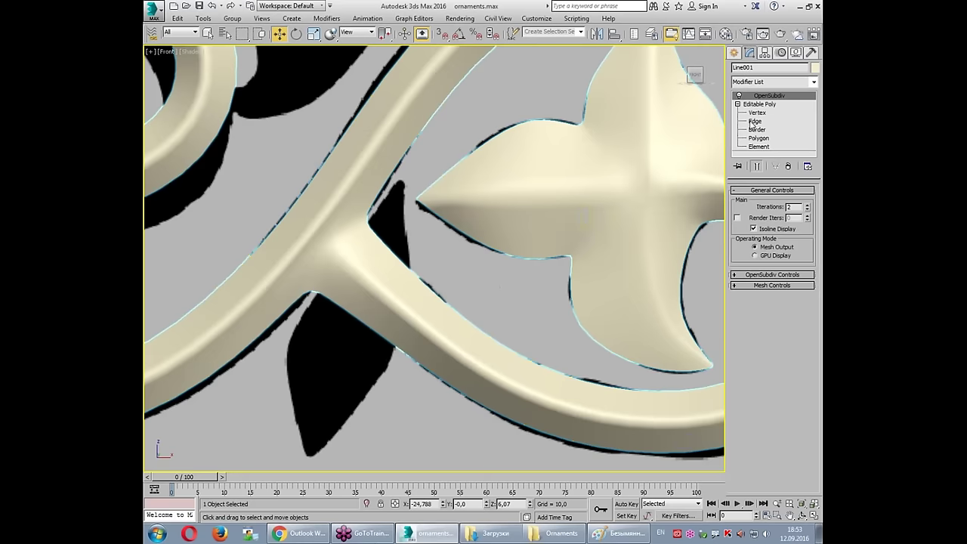
Step: At Edge level with edged faces shown, drop one stray edge from the crease selection
key(2)
scroll(360, 264, up, 2)
key(F4)
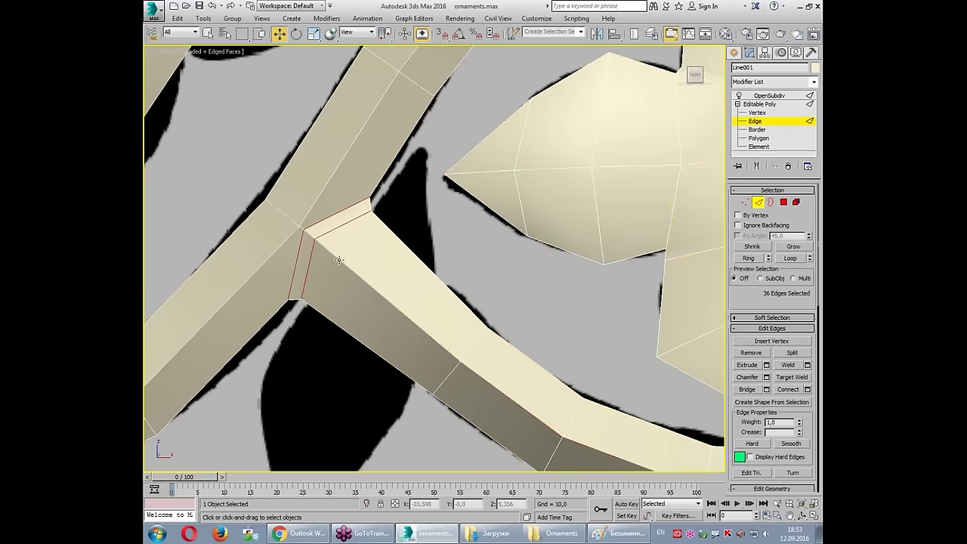
alt+click(294, 215)
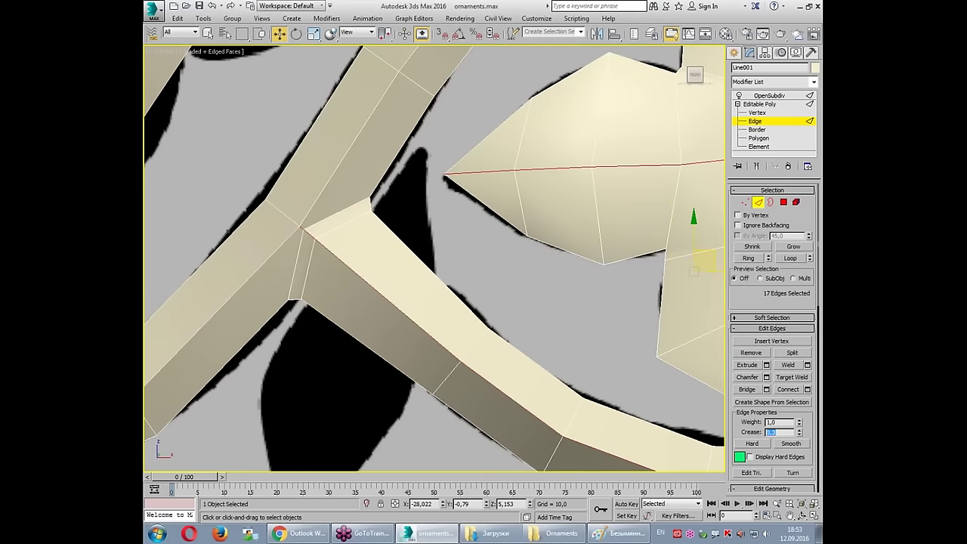
Step: Preview the creased junction with OpenSubdiv smoothing and edges hidden, then reselect the ornament band
click(770, 96)
click(496, 257)
key(F4)
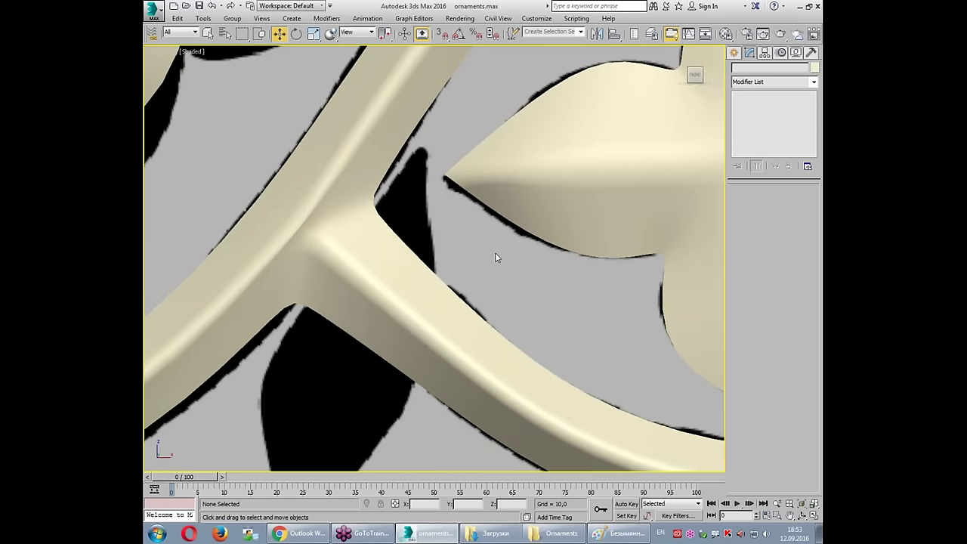
scroll(495, 257, down, 1)
scroll(483, 249, down, 4)
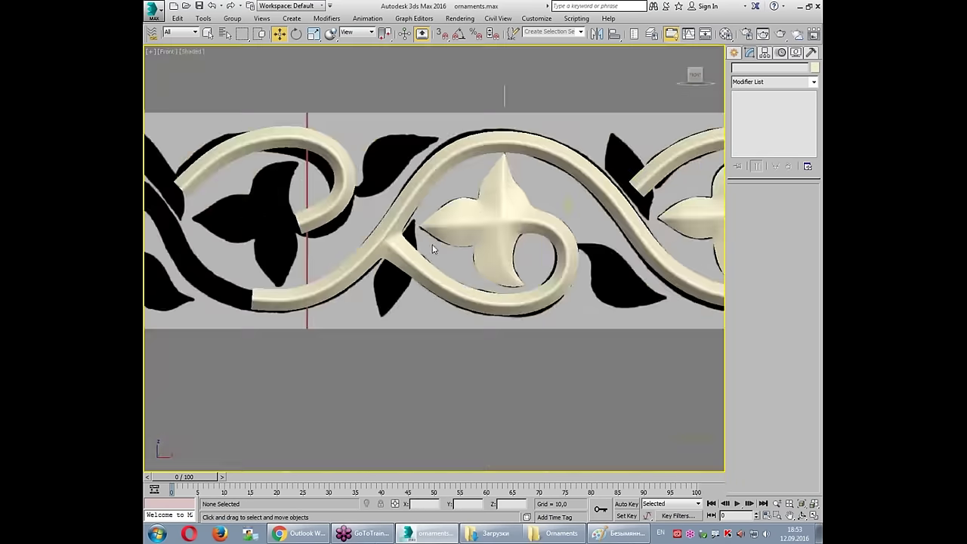
scroll(468, 235, down, 2)
scroll(428, 224, up, 3)
click(427, 225)
scroll(428, 225, up, 5)
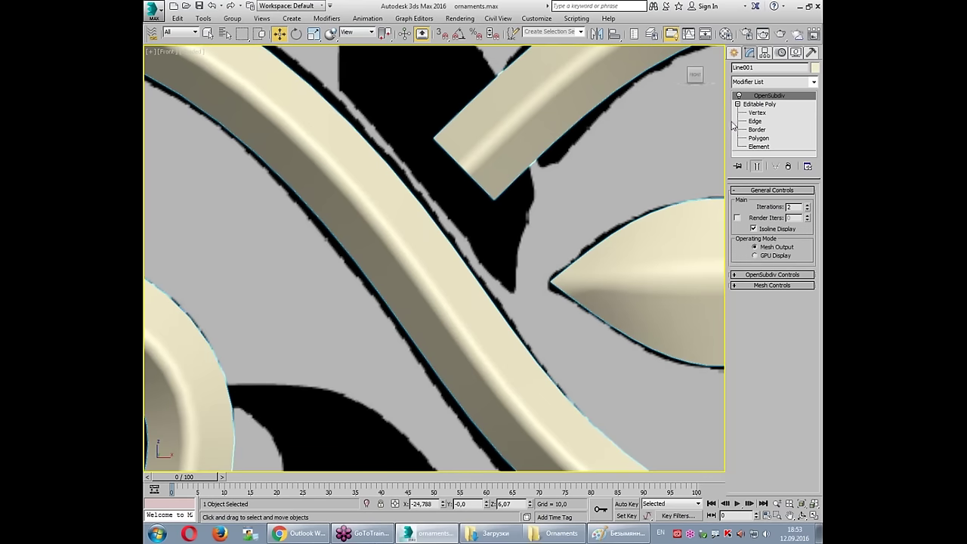
Step: At Edge level, cut new edges across the diagonal stem from its upper to lower edge
key(2)
key(F4)
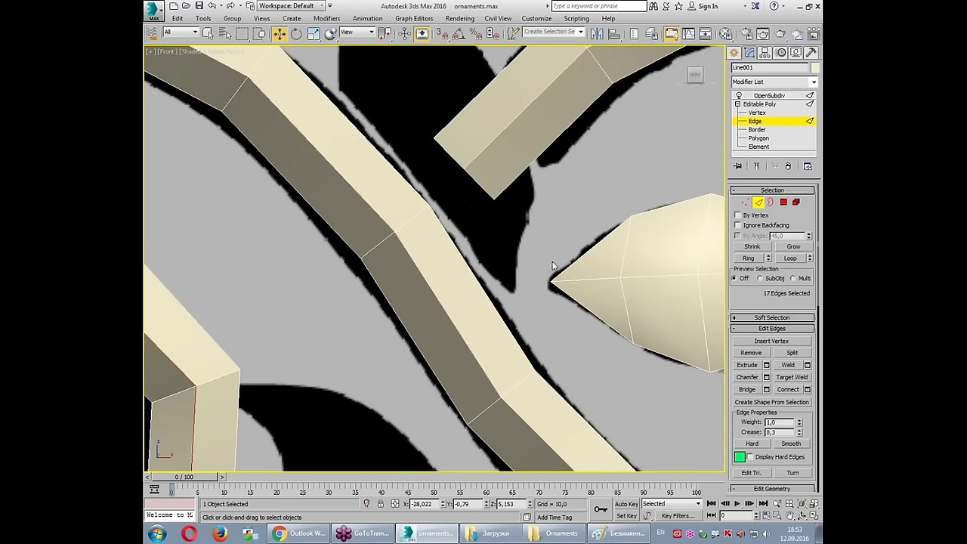
scroll(802, 427, down, 5)
scroll(810, 434, down, 1)
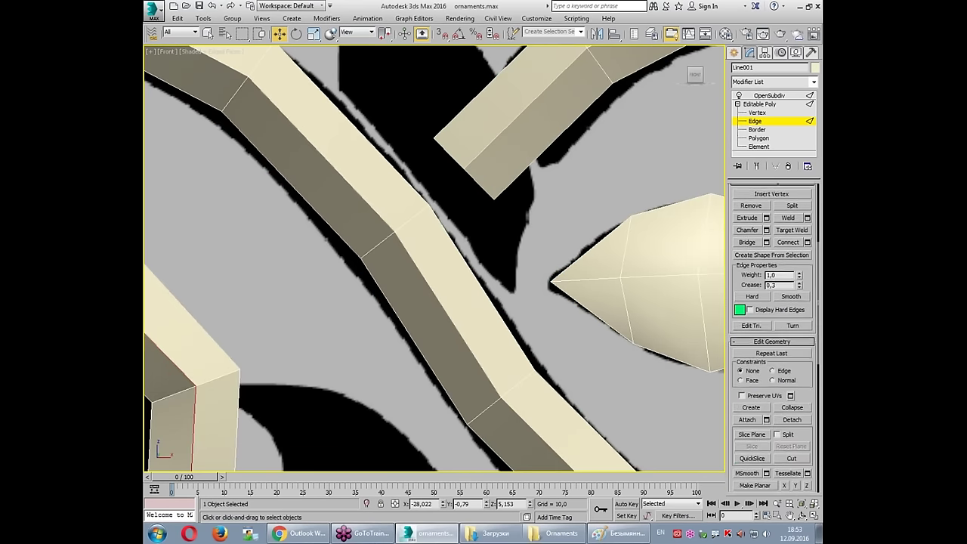
key(alt+c)
click(395, 170)
click(401, 225)
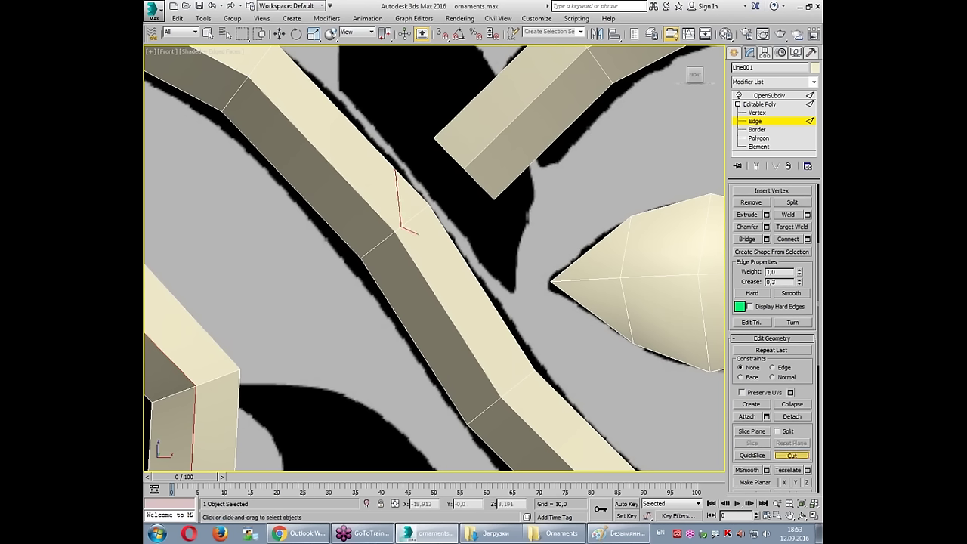
click(457, 245)
right_click(794, 261)
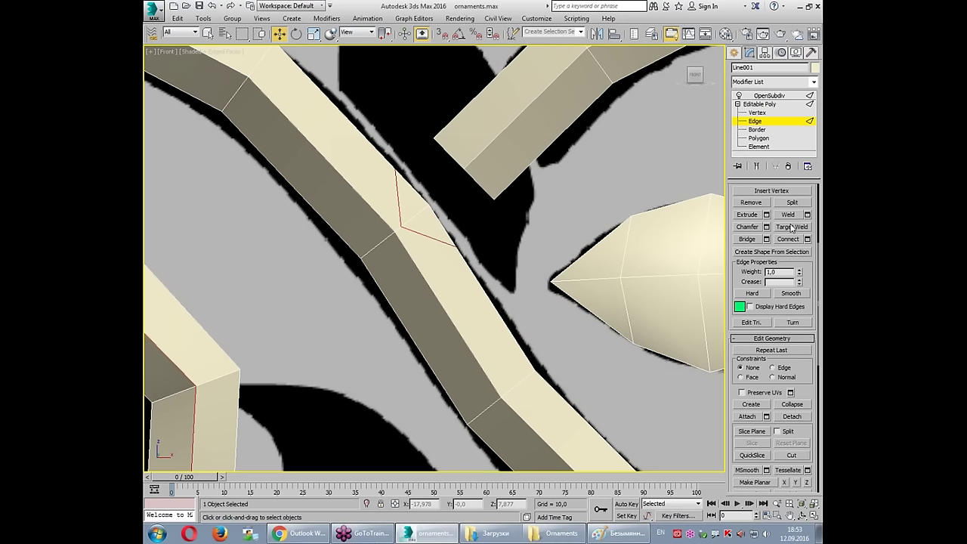
Step: At Vertex level, Target Weld the upper stem's end corners onto the cut vertices and junction corner
click(758, 112)
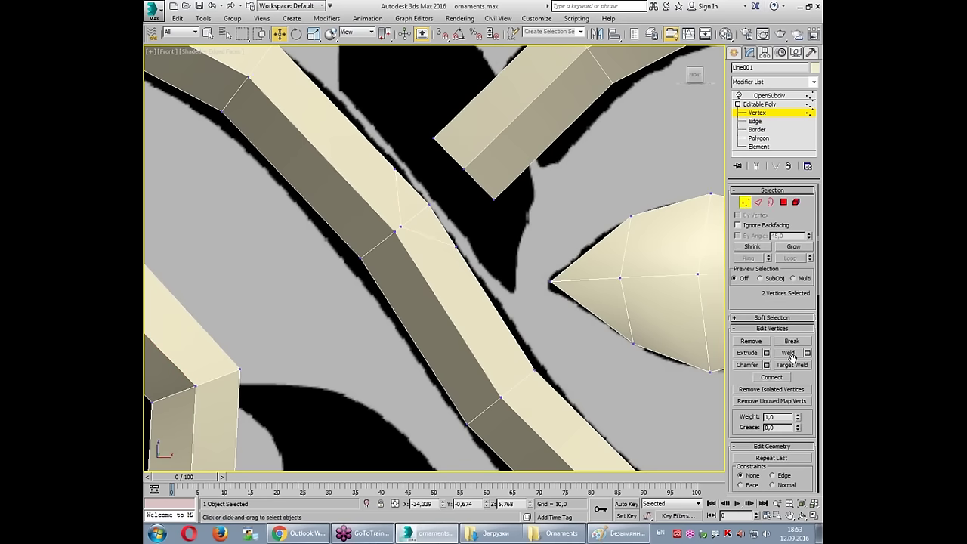
key(q)
key(ctrl+shift+w)
click(435, 205)
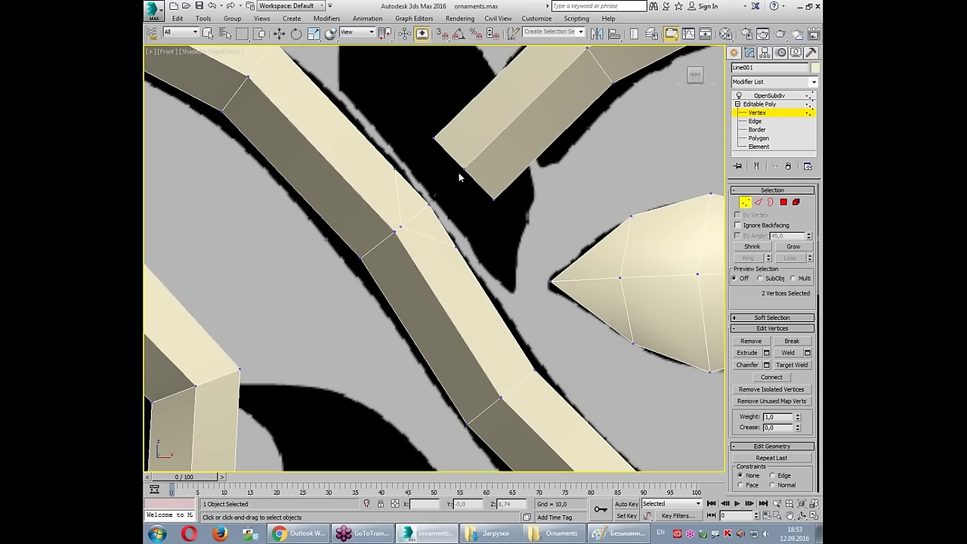
click(460, 170)
click(456, 245)
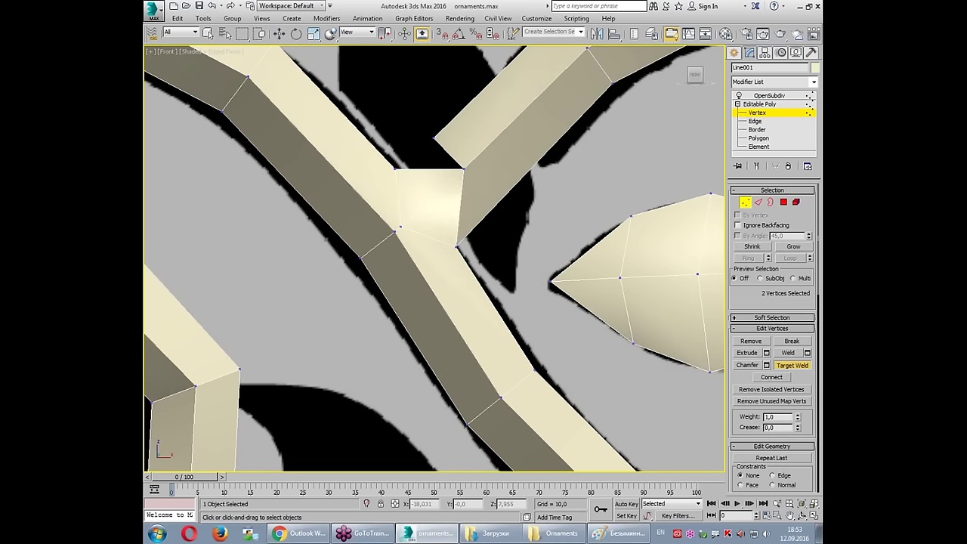
click(394, 169)
click(461, 170)
click(400, 227)
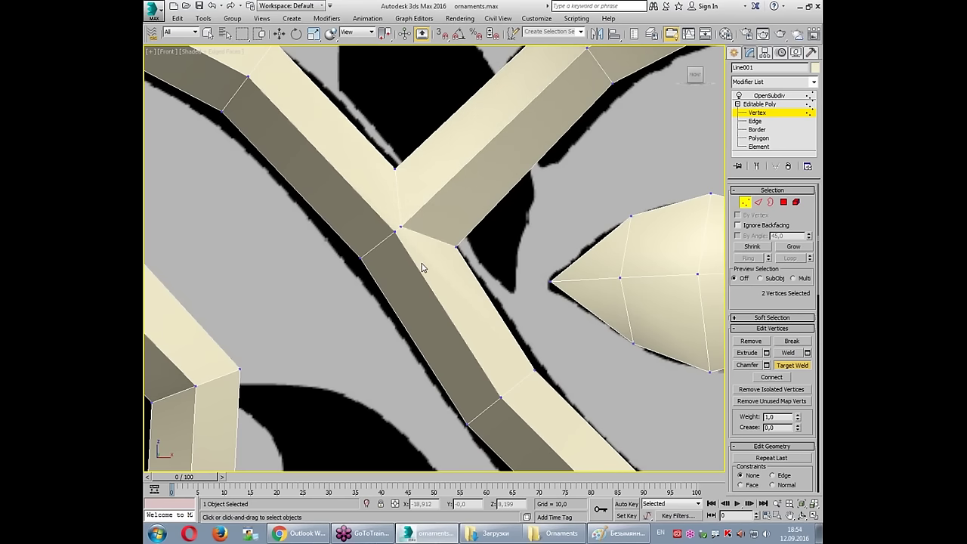
key(w)
click(760, 104)
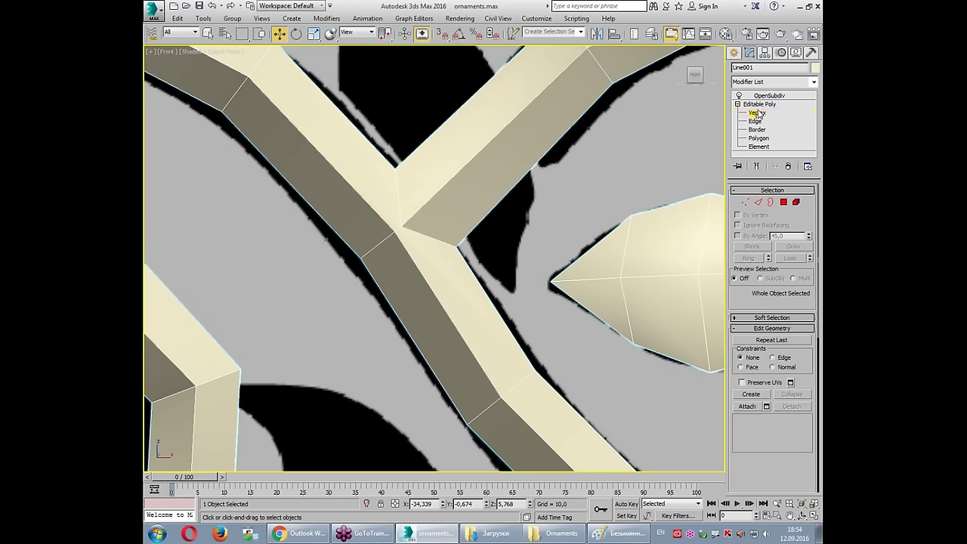
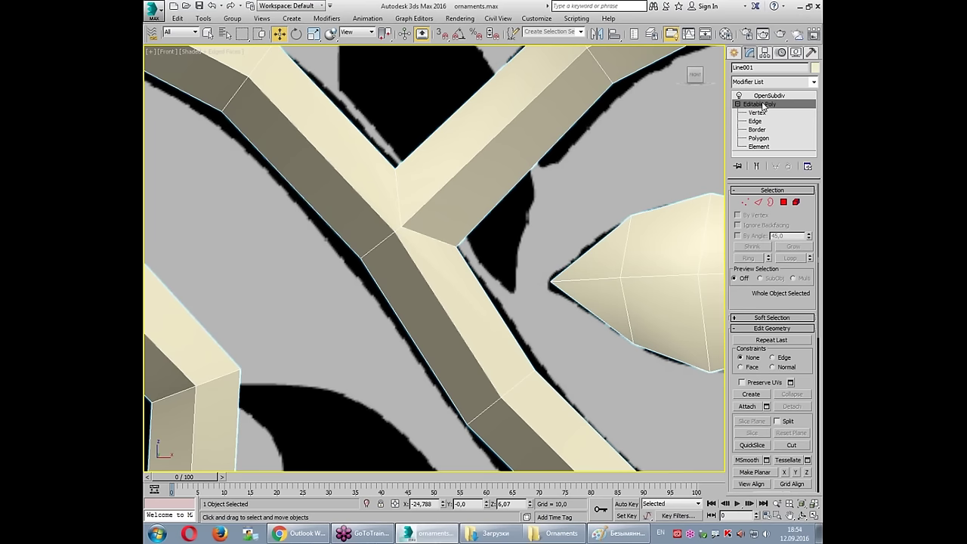
Step: Chamfer the selected branch-junction edges of the ornament using the Chamfer caddy
click(767, 99)
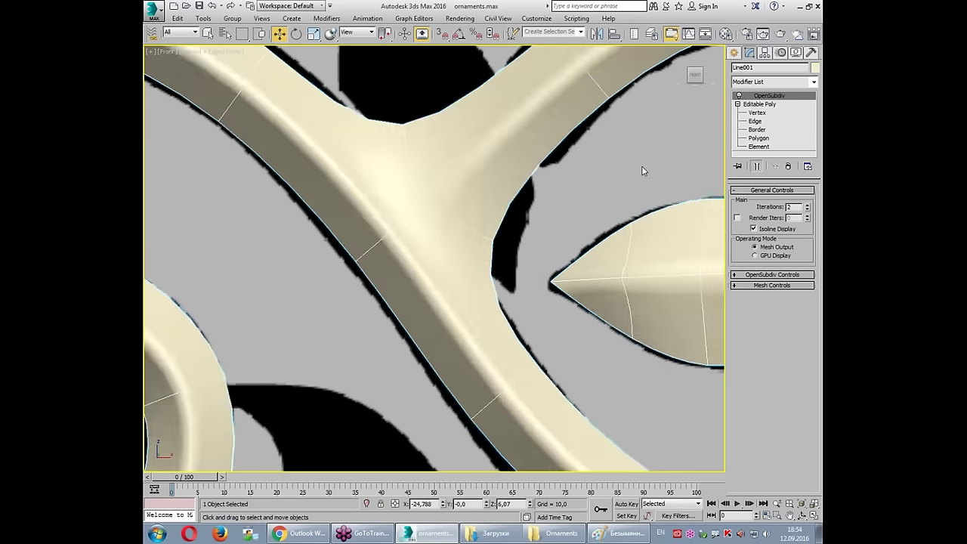
scroll(642, 168, down, 5)
scroll(422, 225, up, 4)
click(756, 121)
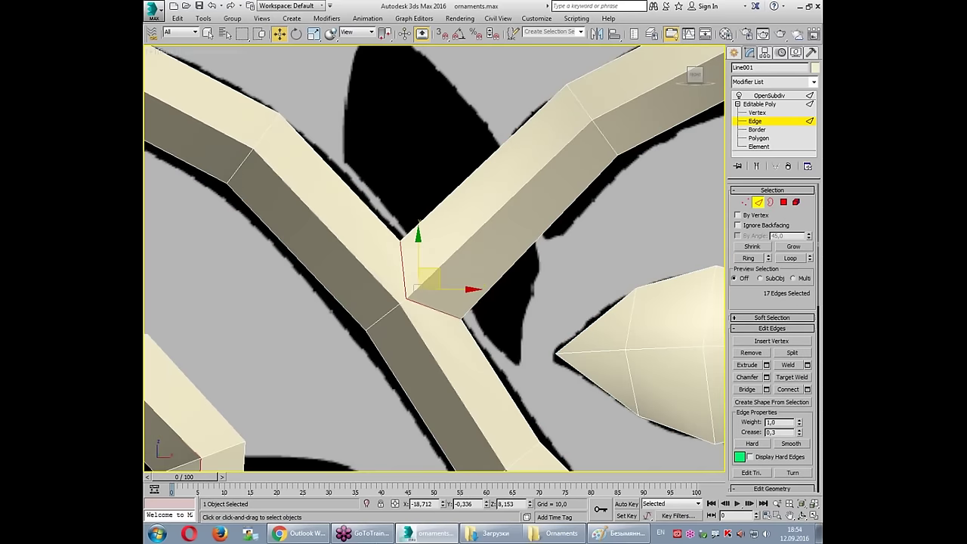
click(767, 378)
click(433, 346)
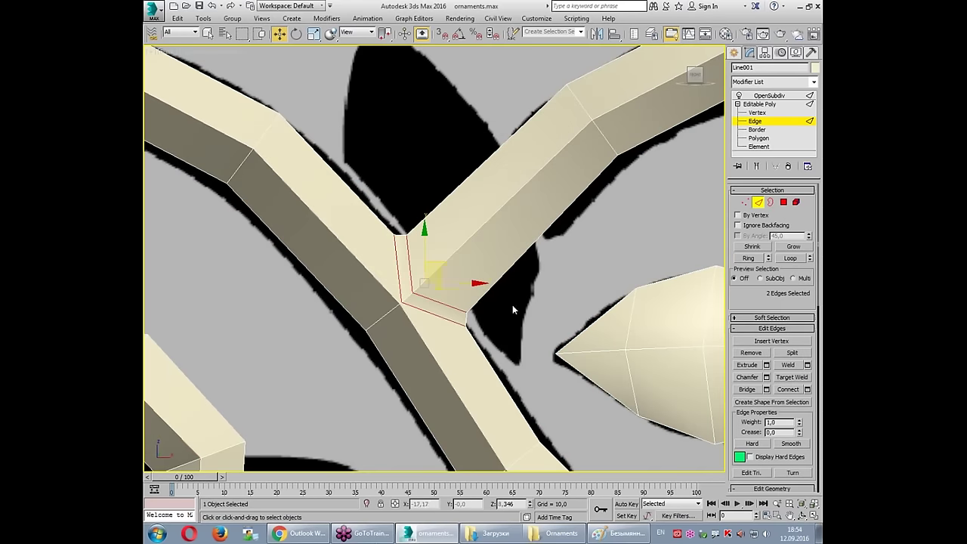
click(758, 112)
Step: Turn OpenSubdiv back on to preview the smoothed, tighter junctions
click(767, 96)
click(632, 242)
scroll(633, 242, down, 5)
middle_drag(633, 241, 565, 218)
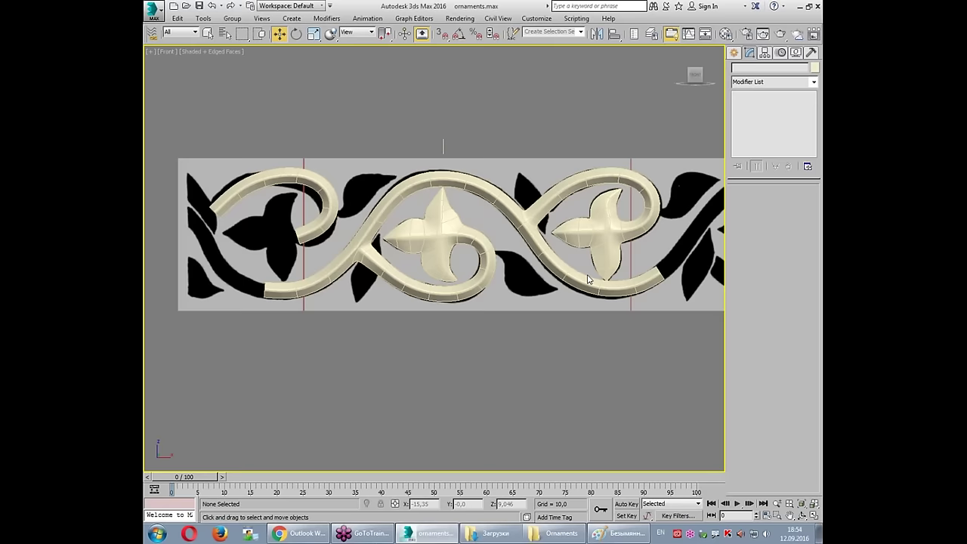
Step: Draw a standard Plane over the black leaf shape and rotate it about 30°
scroll(588, 280, up, 3)
scroll(541, 248, up, 4)
middle_drag(541, 248, 515, 254)
click(735, 53)
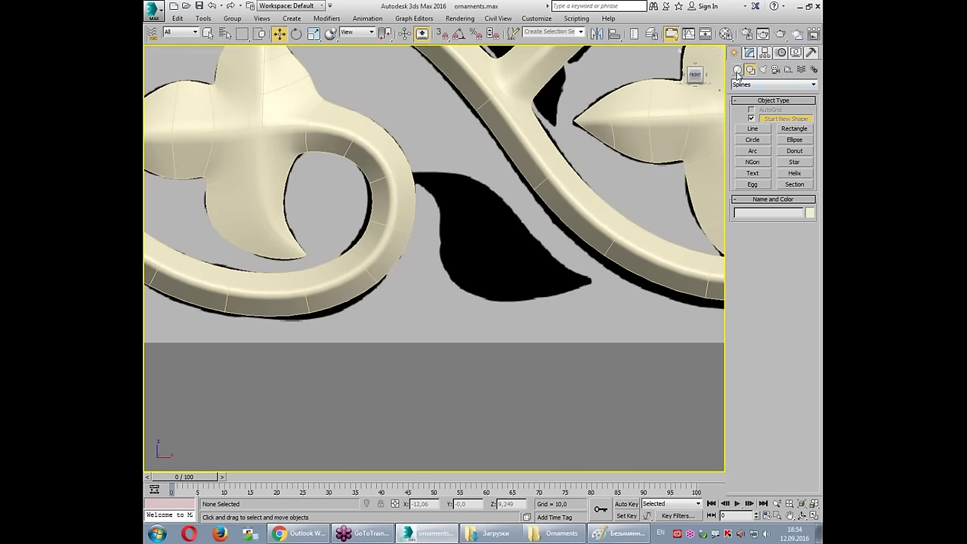
click(738, 70)
click(795, 165)
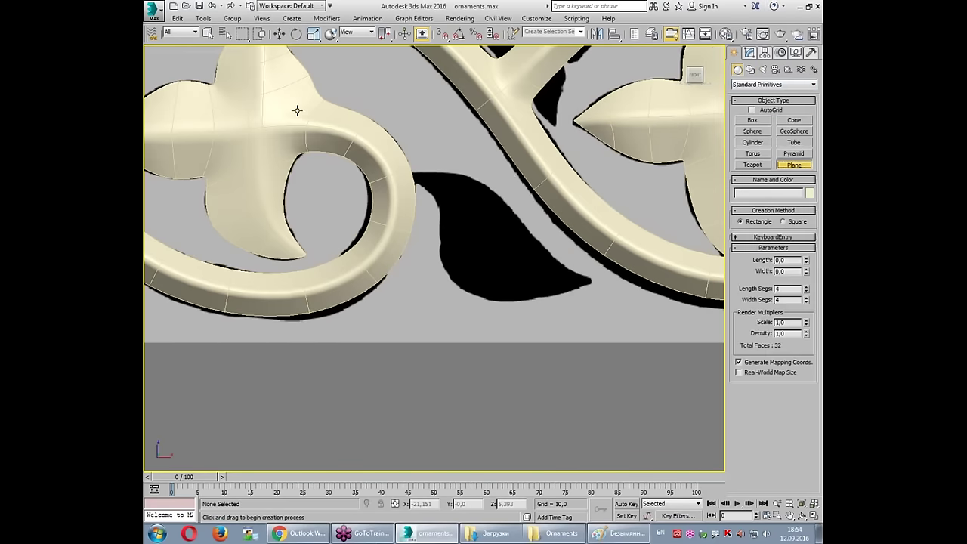
drag(421, 174, 594, 252)
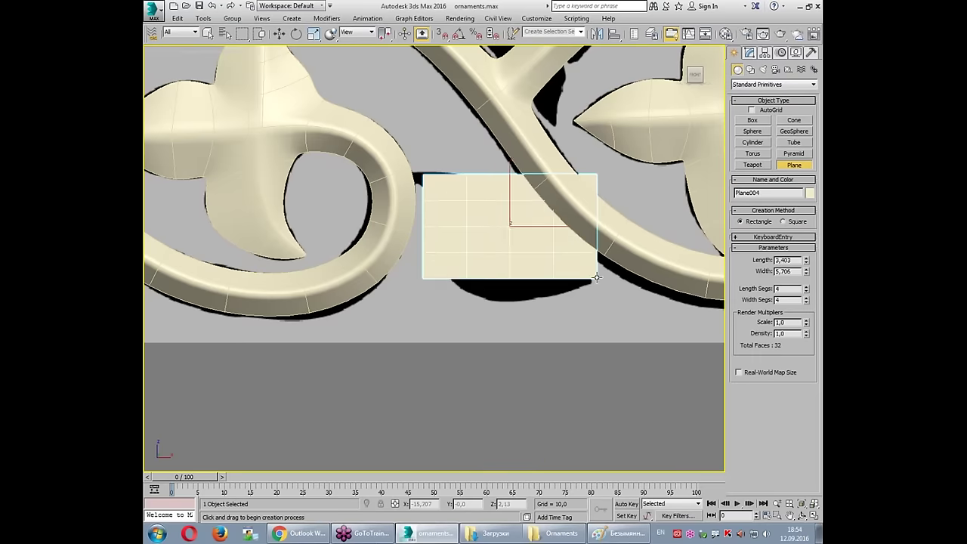
key(e)
mouse_move(543, 192)
mouse_down()
mouse_move(549, 218)
mouse_move(524, 227)
mouse_up()
key(w)
Step: Set the plane to 2 length segments and 4 width segments
click(749, 53)
click(806, 234)
click(806, 234)
click(806, 234)
scroll(551, 263, up, 2)
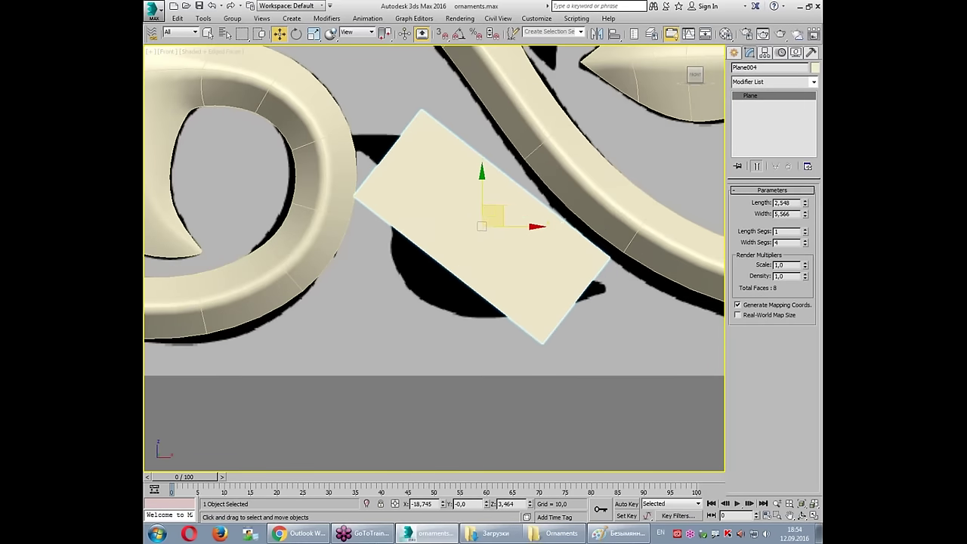
click(806, 240)
click(805, 240)
middle_drag(627, 317, 601, 342)
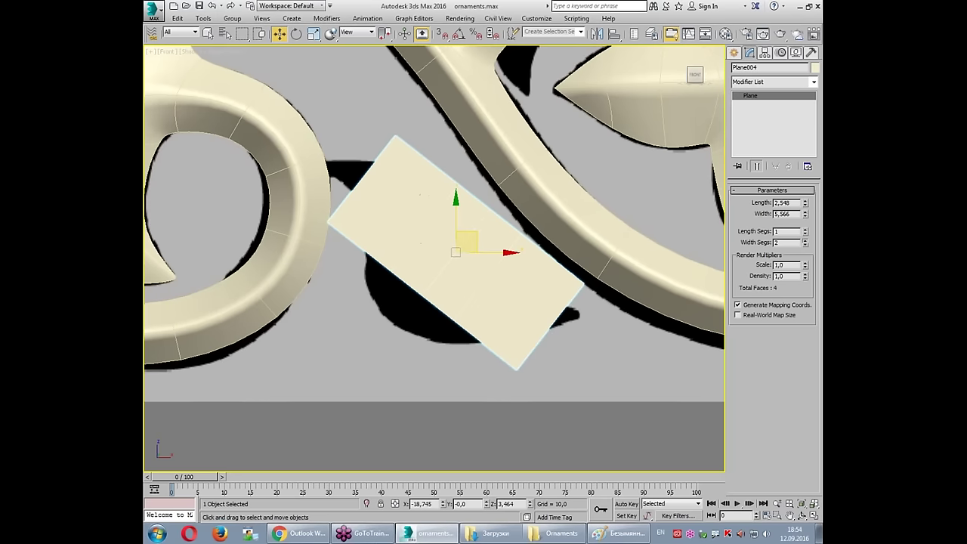
click(806, 229)
middle_drag(604, 317, 597, 330)
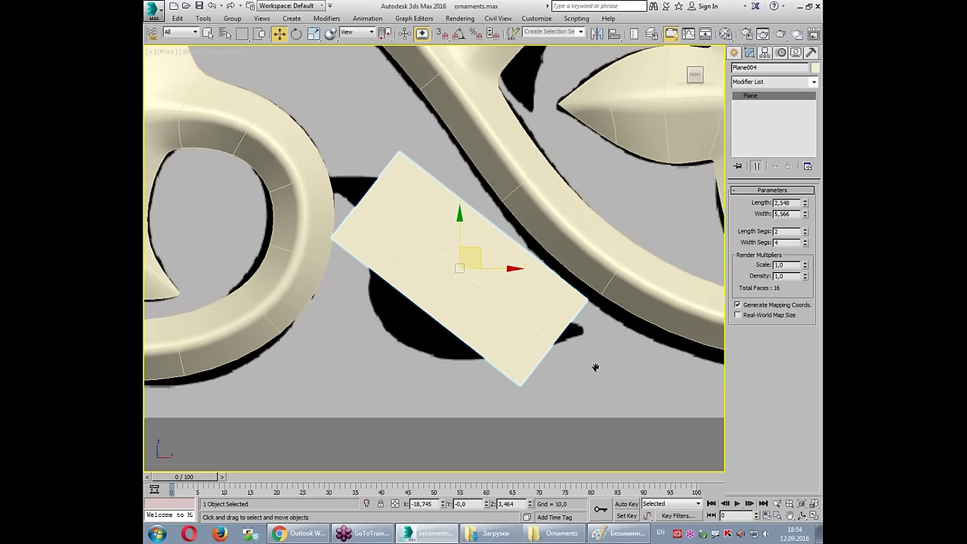
click(805, 241)
key(F3)
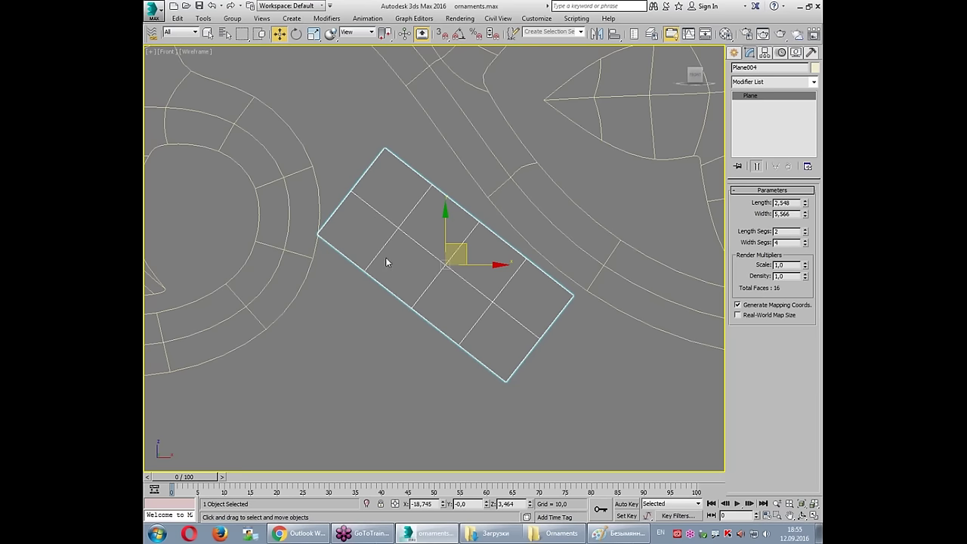
key(F3)
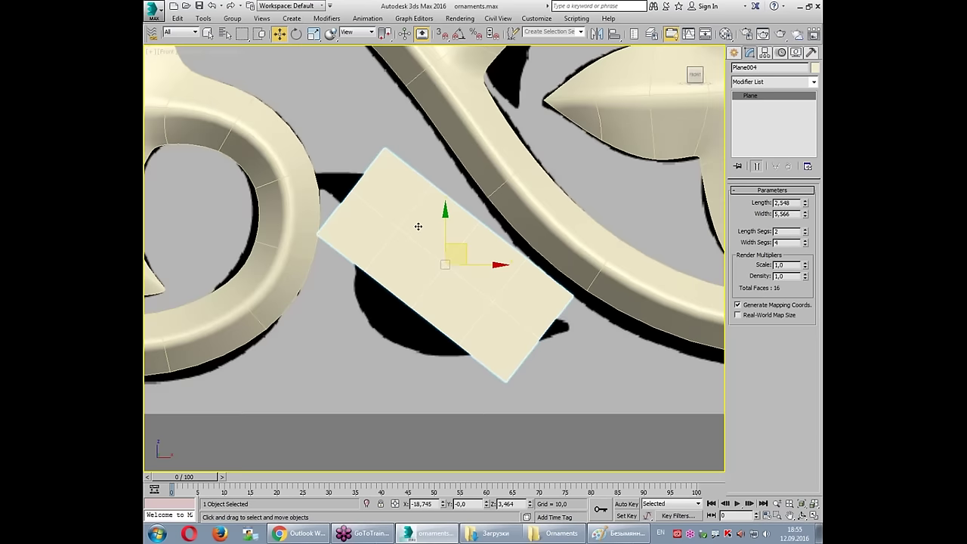
right_click(418, 226)
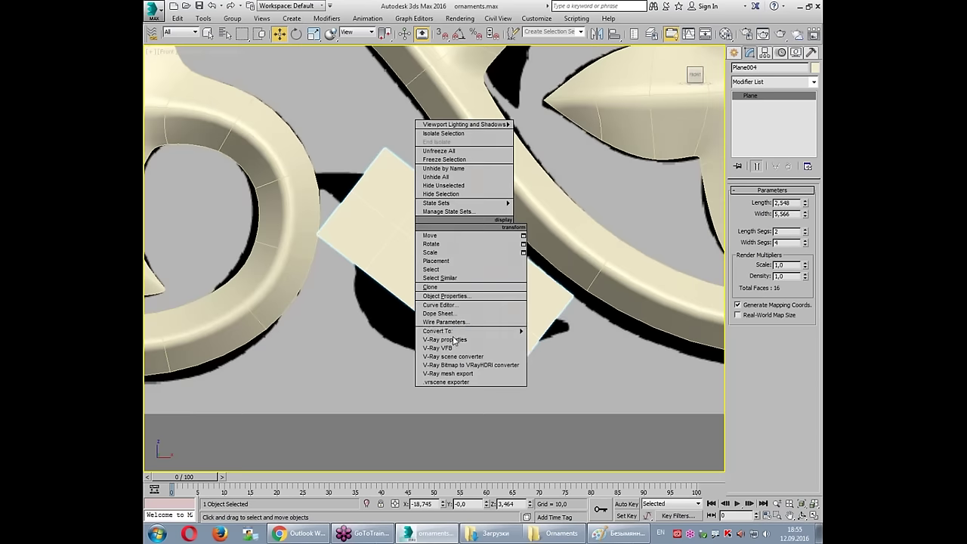
Step: Convert the plane to Editable Poly and weld three corner vertices into the leaf tip
click(567, 343)
key(1)
click(539, 339)
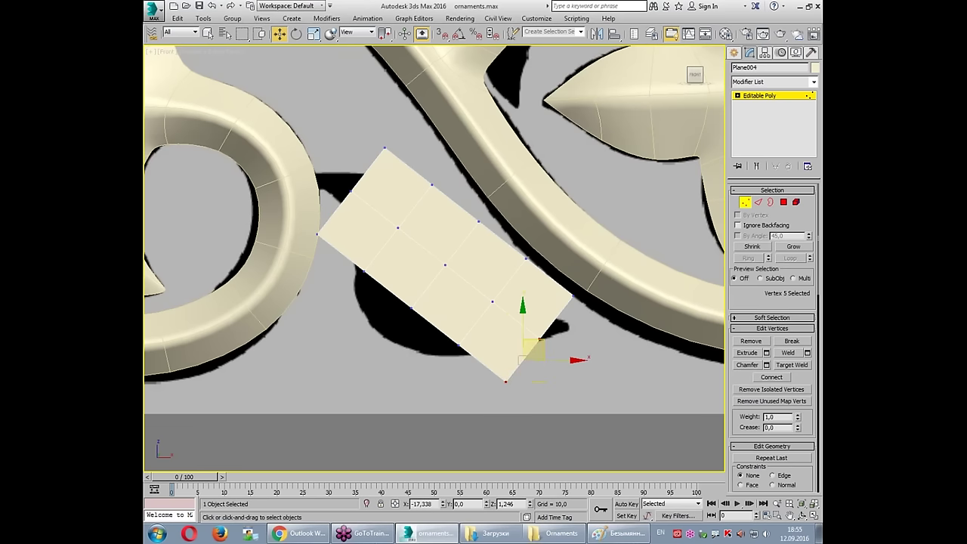
ctrl+click(572, 298)
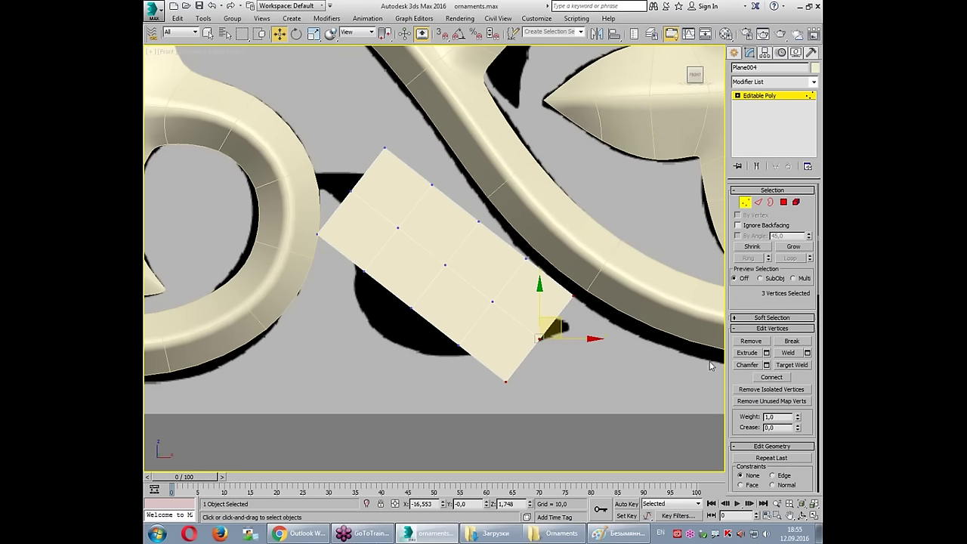
scroll(806, 288, down, 5)
click(803, 377)
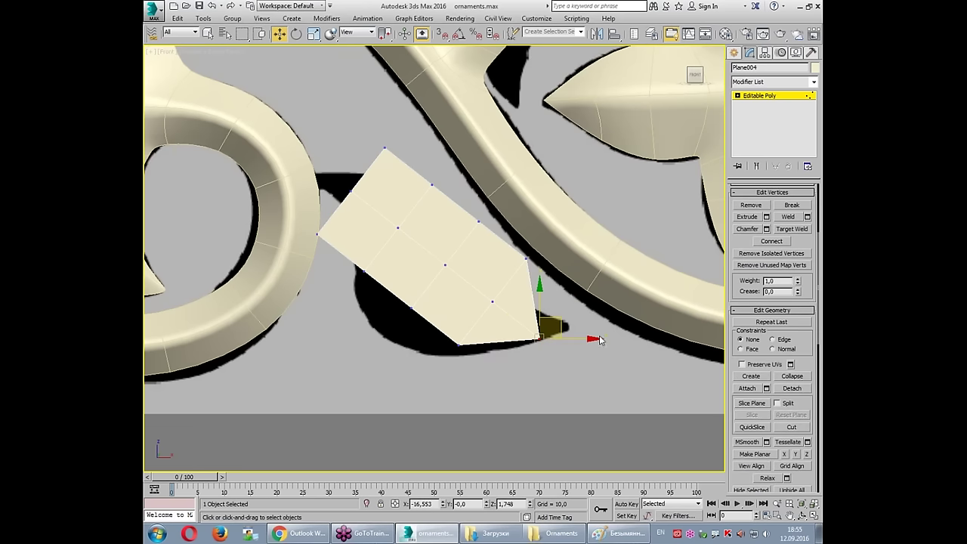
drag(556, 325, 586, 318)
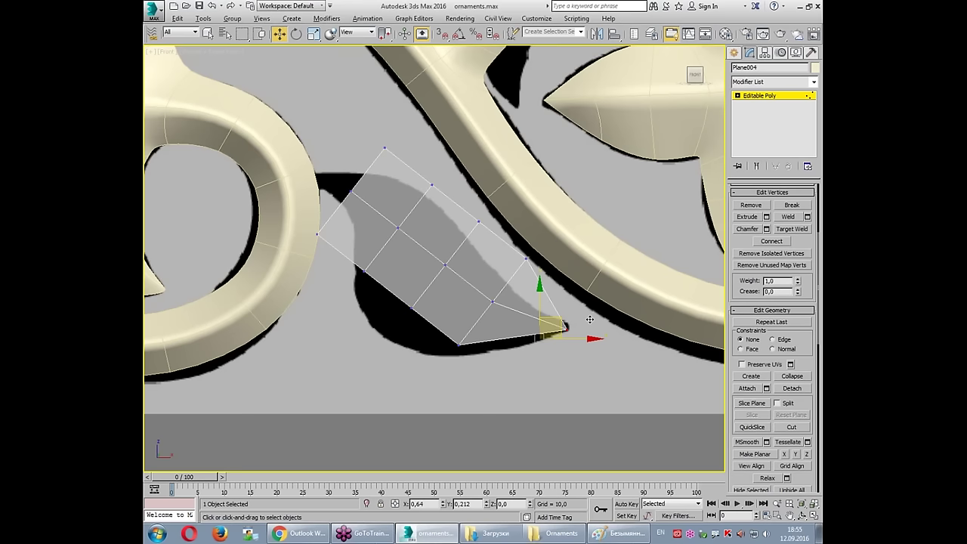
Step: Rotate and move the plane's cross edge to follow the leaf's curve
click(737, 95)
click(755, 112)
click(485, 312)
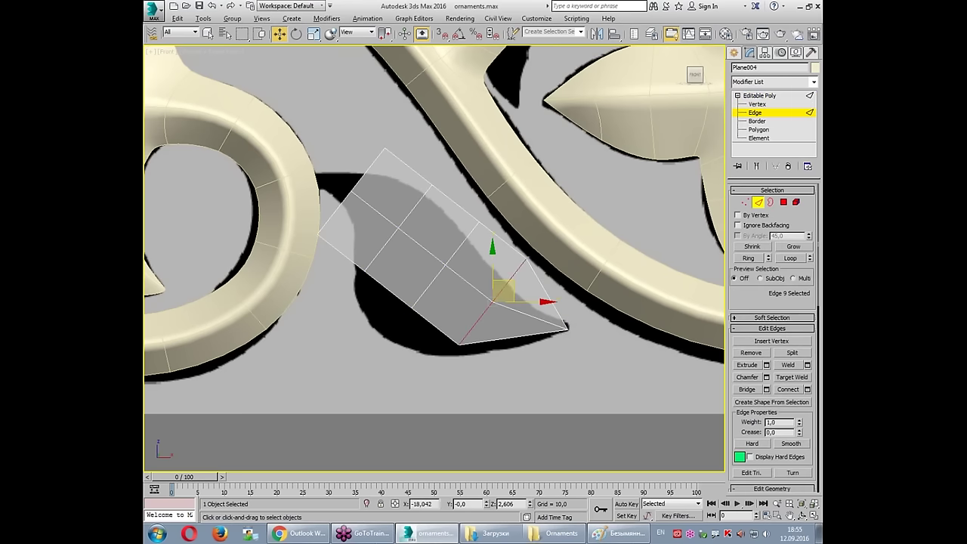
key(e)
drag(503, 303, 505, 318)
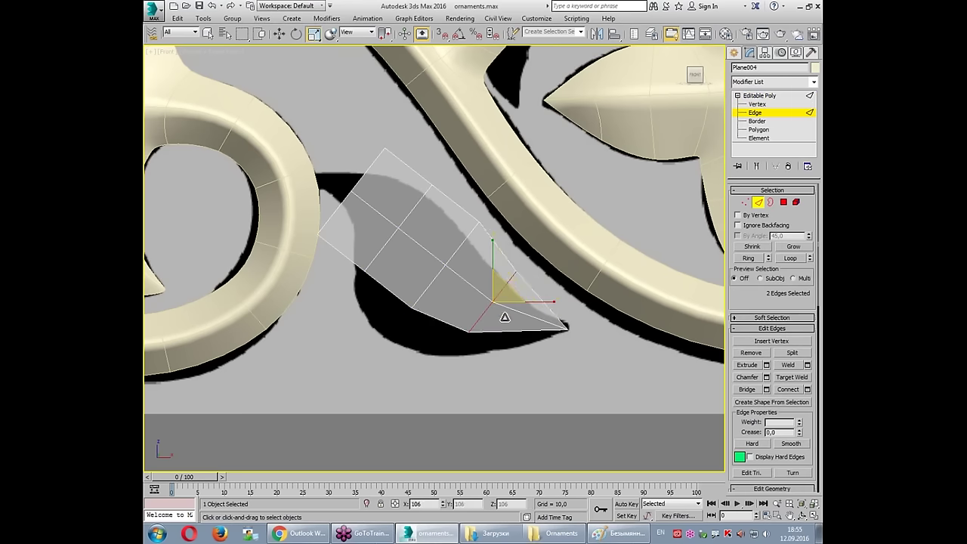
drag(537, 278, 528, 258)
key(w)
drag(517, 303, 449, 280)
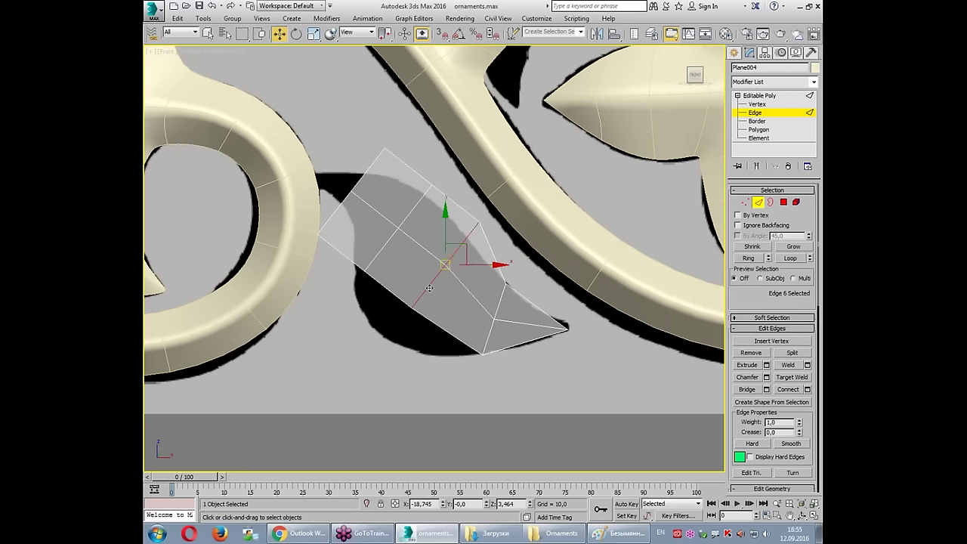
drag(448, 281, 432, 302)
Step: Scale and rotate the upper edges to narrow and shape the leaf top
key(r)
click(388, 252)
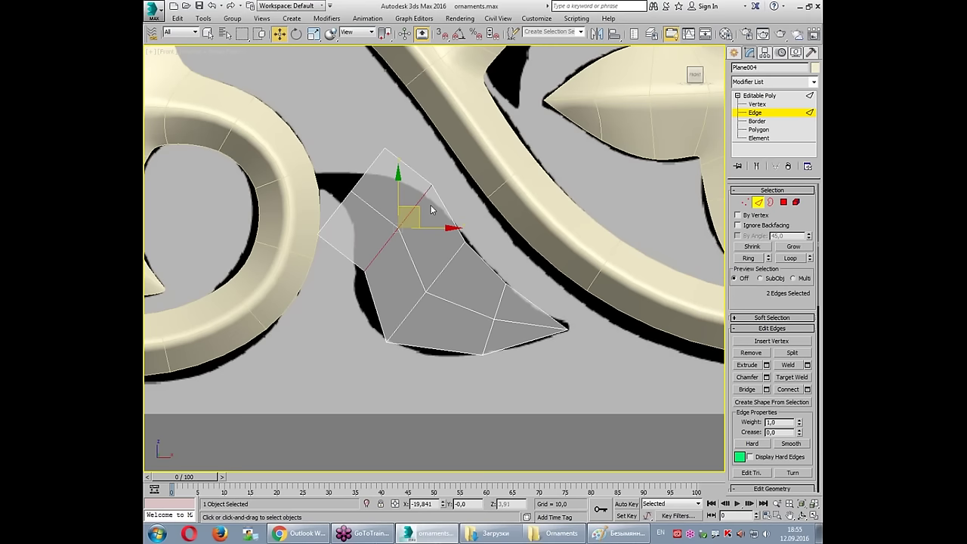
key(e)
key(r)
mouse_move(411, 218)
mouse_down()
mouse_move(416, 235)
mouse_move(400, 230)
mouse_up()
key(w)
click(338, 210)
key(r)
drag(350, 191, 366, 239)
key(w)
key(e)
drag(393, 161, 378, 144)
key(w)
drag(373, 181, 350, 173)
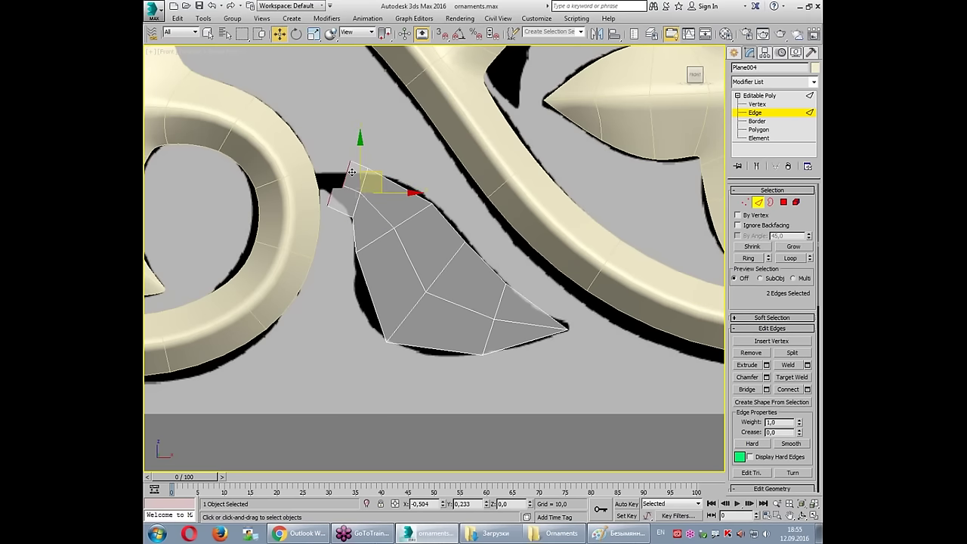
Step: Adjust a vertex to match the leaf outline and select the leaf's centre edge loop
key(q)
key(1)
key(w)
mouse_move(363, 282)
mouse_down()
mouse_move(344, 238)
mouse_move(365, 262)
mouse_up()
click(494, 321)
click(567, 326)
key(2)
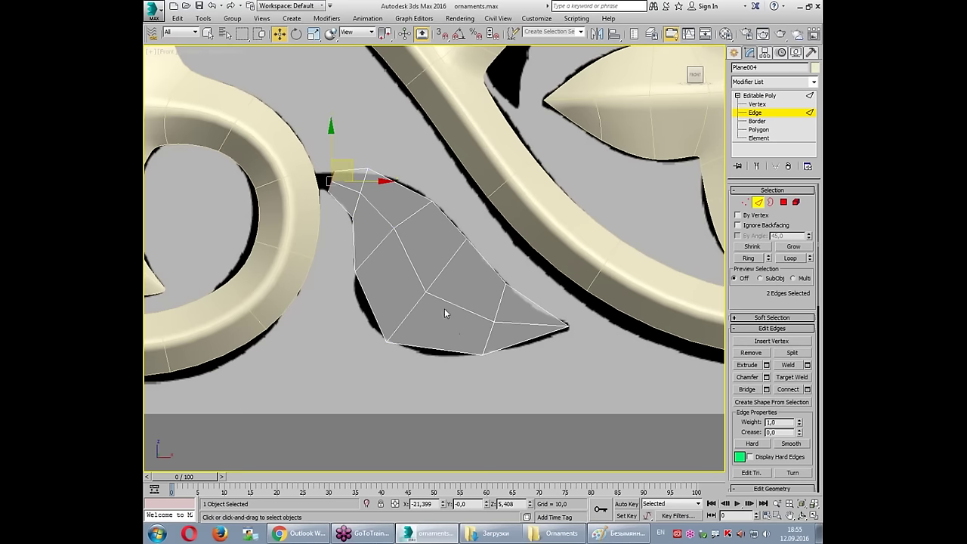
double_click(445, 304)
key(alt+w)
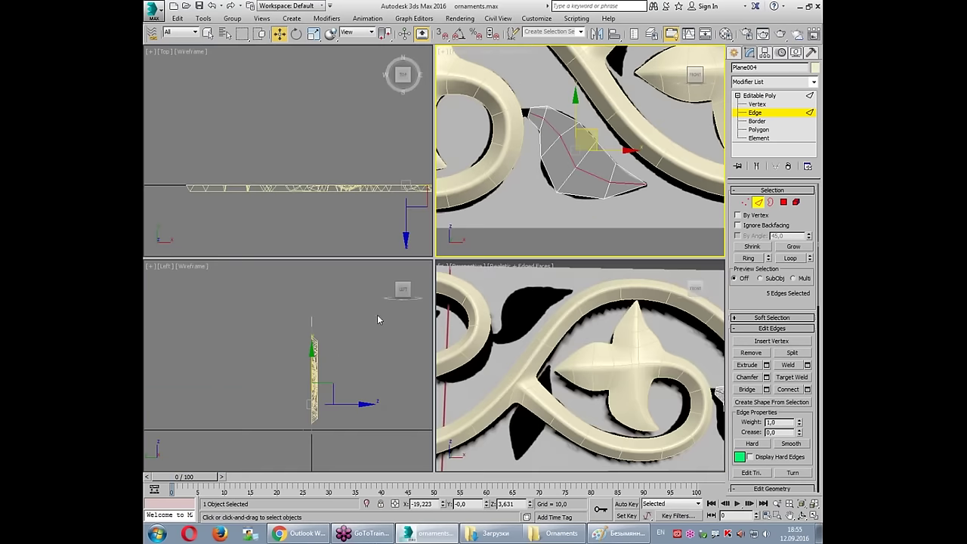
Step: In the maximized Left view, pull the centre edge loop outward along X
scroll(342, 360, up, 8)
key(alt+w)
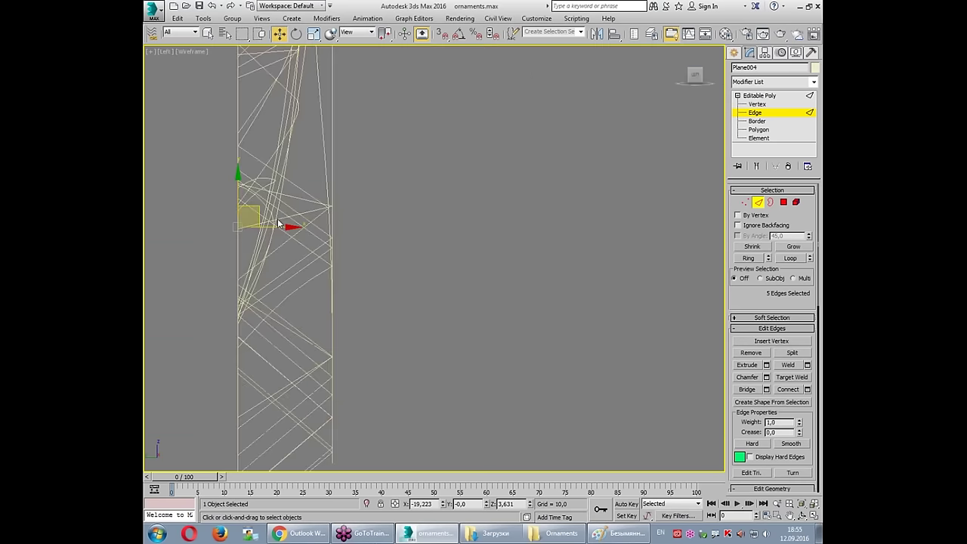
alt+middle_drag(423, 308, 453, 309)
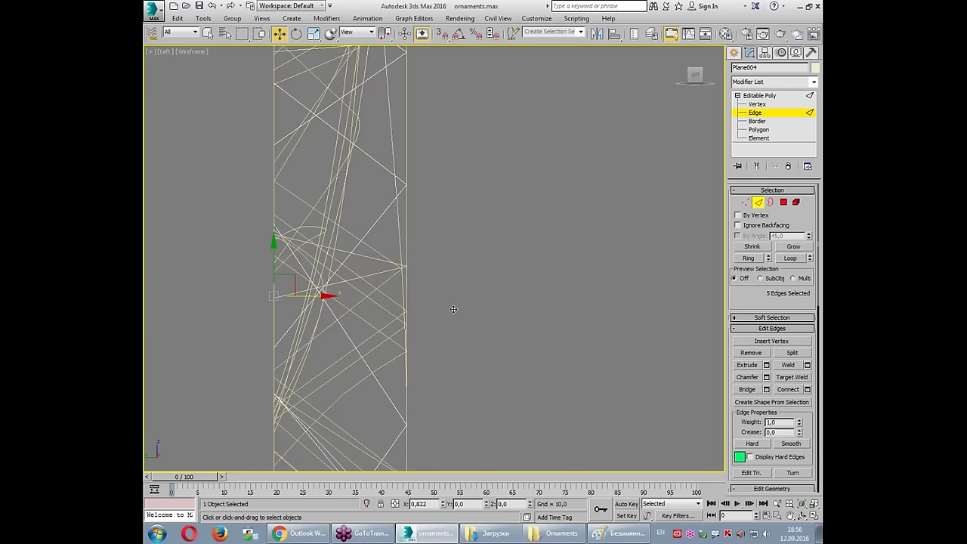
key(alt+w)
Step: Orbit the Perspective view to check the leaf's depth, then maximize the Front view
right_click(484, 363)
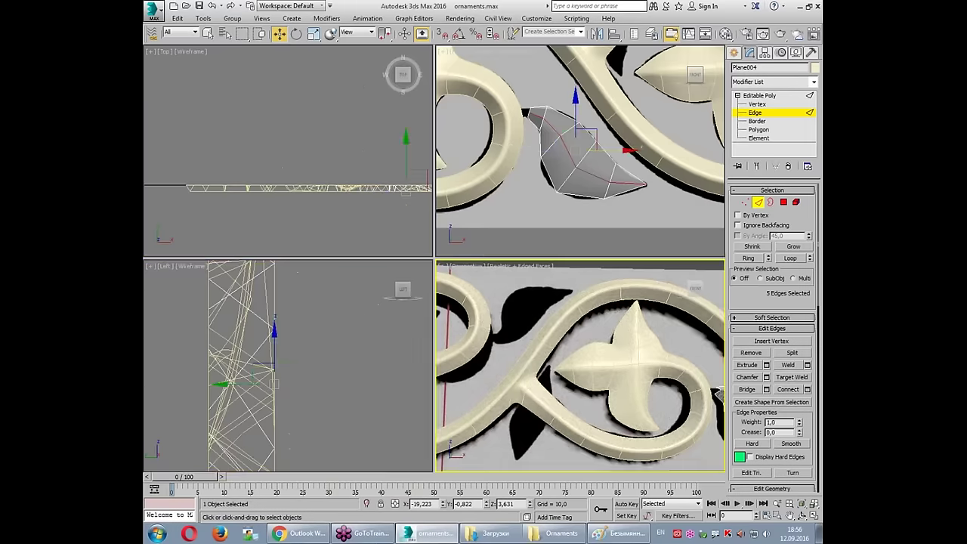
key(alt+w)
mouse_move(485, 363)
alt+middle_down()
mouse_move(512, 336)
mouse_move(471, 339)
mouse_move(396, 310)
mouse_move(416, 259)
mouse_move(454, 309)
mouse_move(467, 279)
mouse_move(559, 257)
mouse_move(479, 274)
alt+middle_up()
key(2)
key(alt+w)
click(562, 195)
key(alt+w)
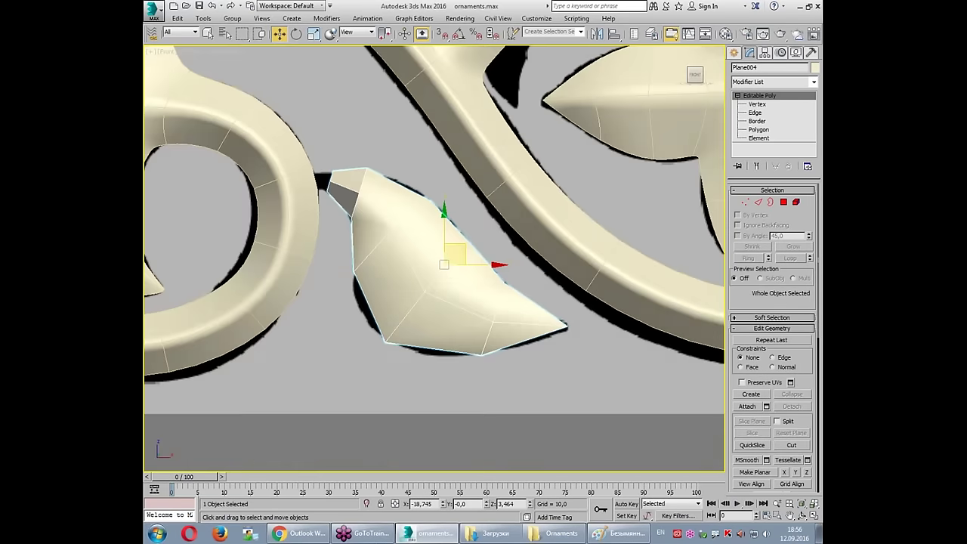
scroll(593, 337, down, 3)
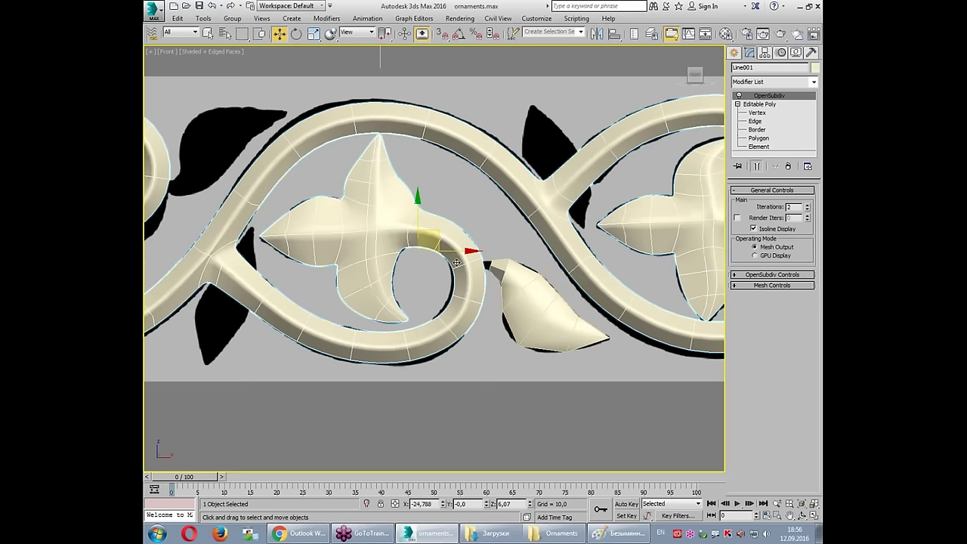
Step: Pull the ring's seam vertex down-left and cut a new edge into the ring
scroll(458, 262, up, 2)
scroll(457, 262, up, 2)
click(760, 104)
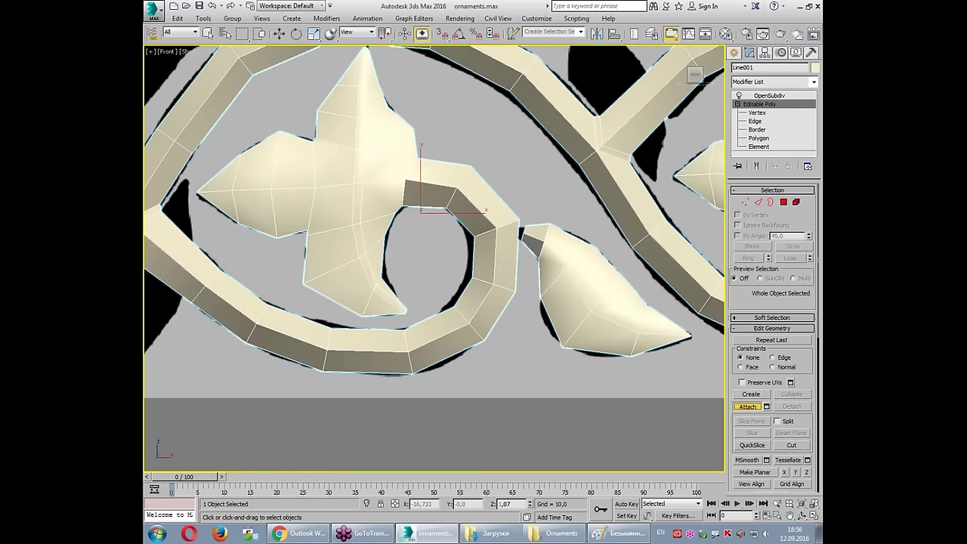
key(1)
scroll(559, 215, up, 3)
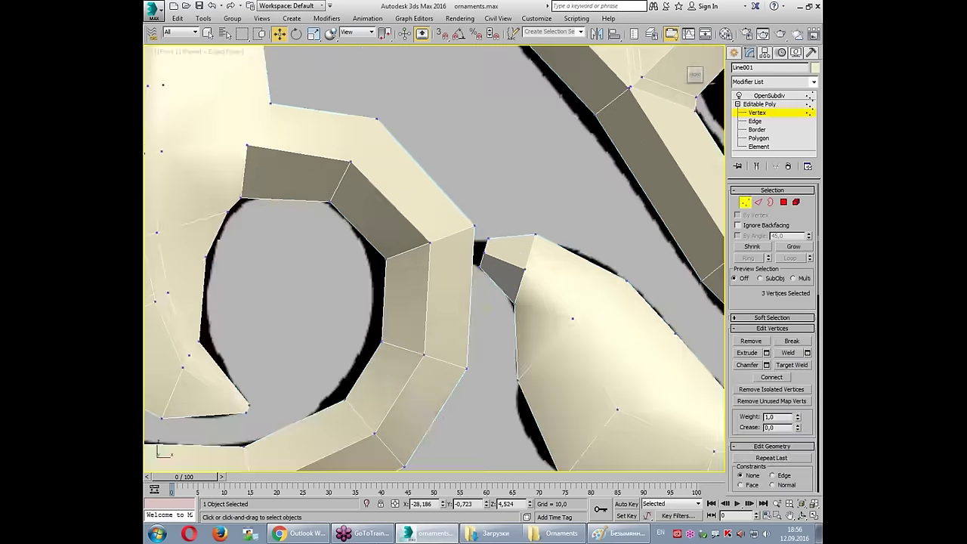
click(476, 226)
drag(478, 227, 471, 252)
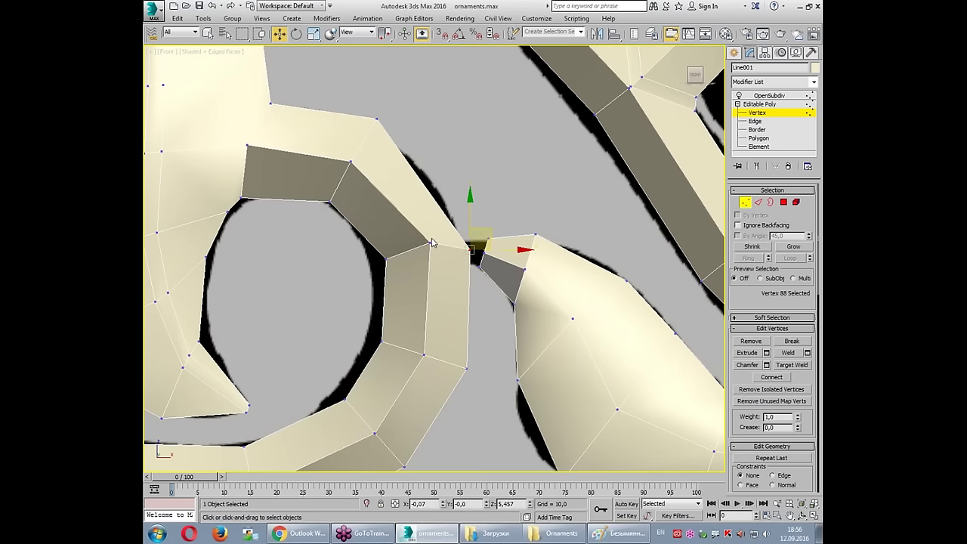
click(477, 263)
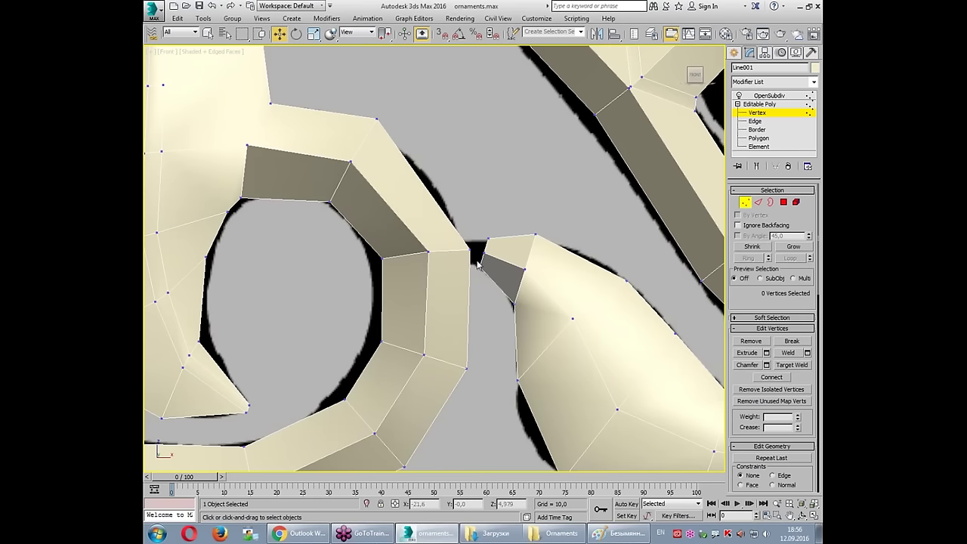
scroll(794, 358, down, 3)
click(792, 439)
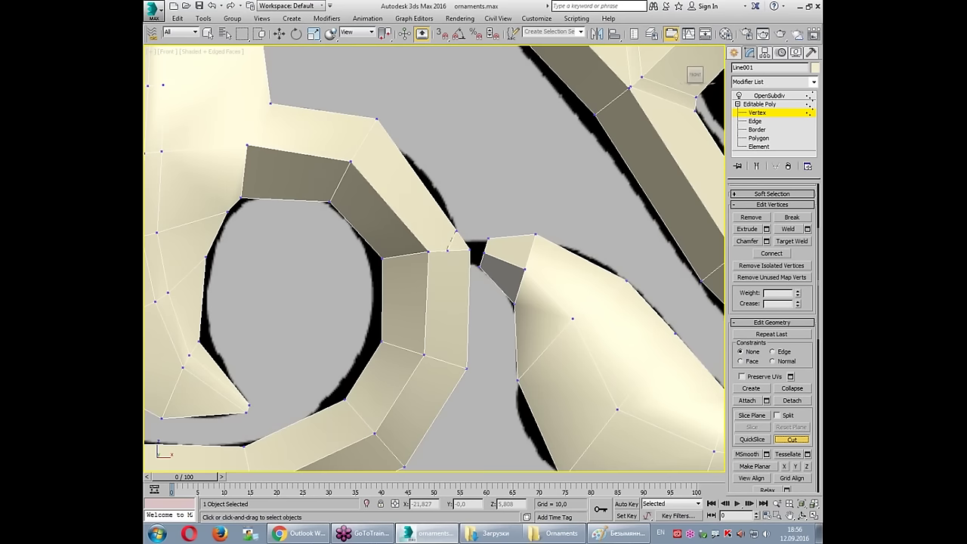
click(469, 274)
Step: Target Weld the ring's vertices onto the neighbouring piece, then preview under OpenSubdiv
click(792, 241)
scroll(456, 253, up, 3)
click(451, 244)
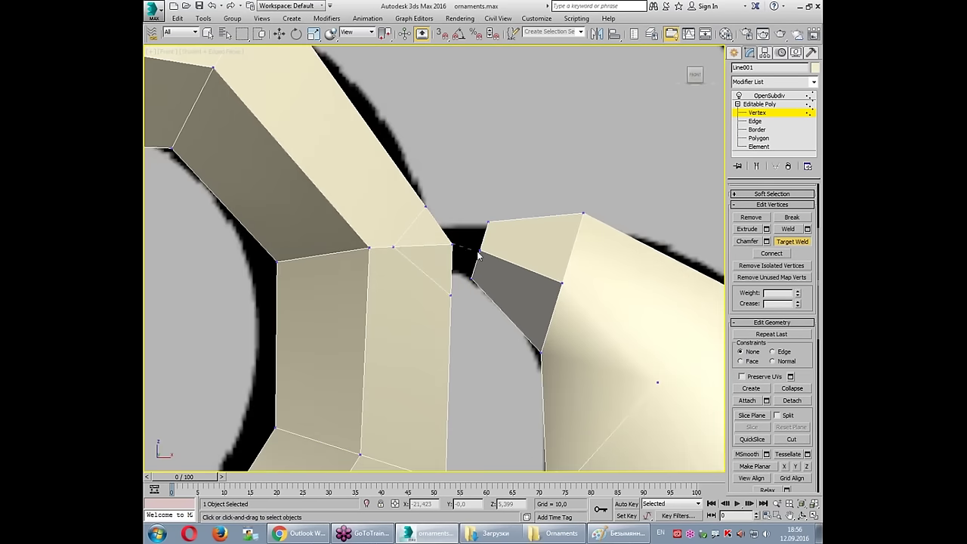
click(479, 249)
click(451, 295)
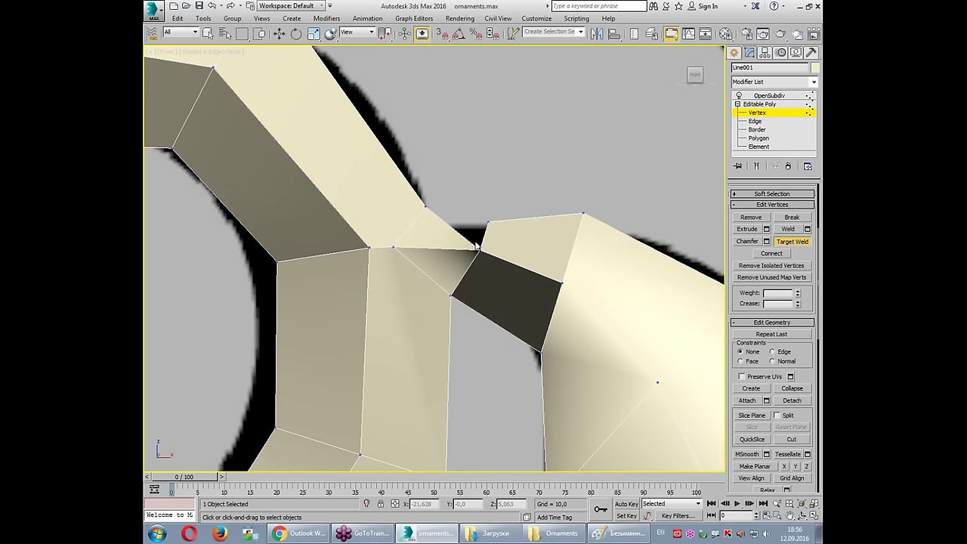
click(488, 221)
click(426, 206)
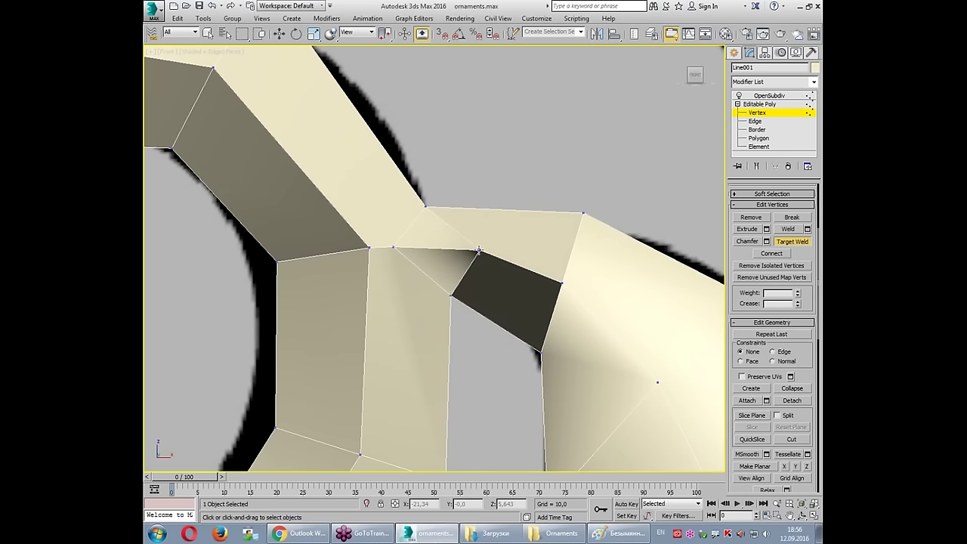
click(394, 246)
right_click(481, 336)
scroll(482, 337, down, 2)
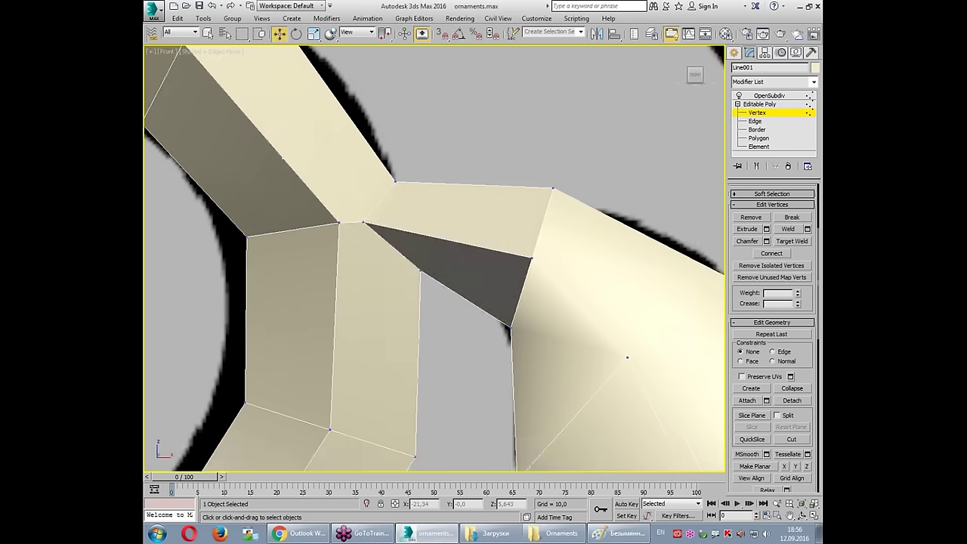
scroll(627, 356, down, 3)
click(769, 95)
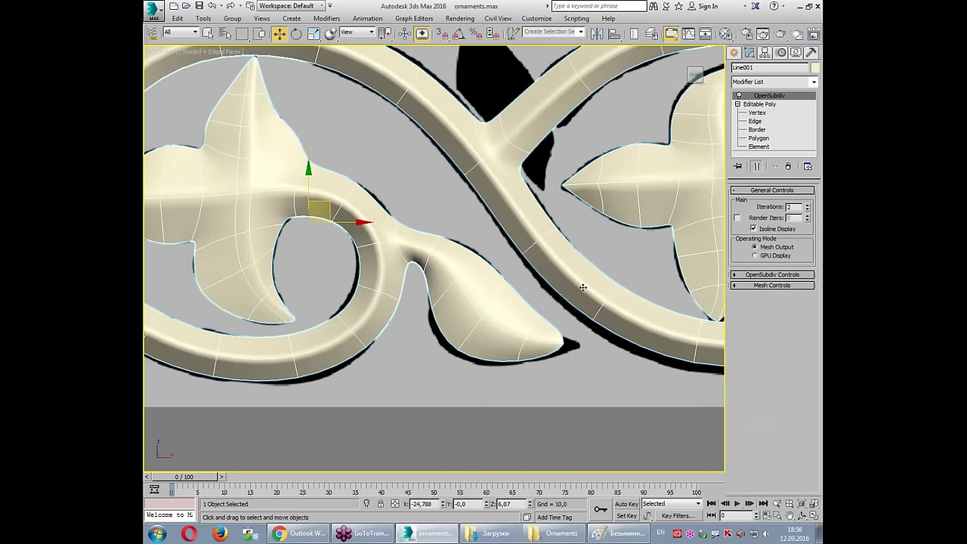
click(755, 121)
double_click(450, 279)
alt+click(378, 240)
alt+click(392, 258)
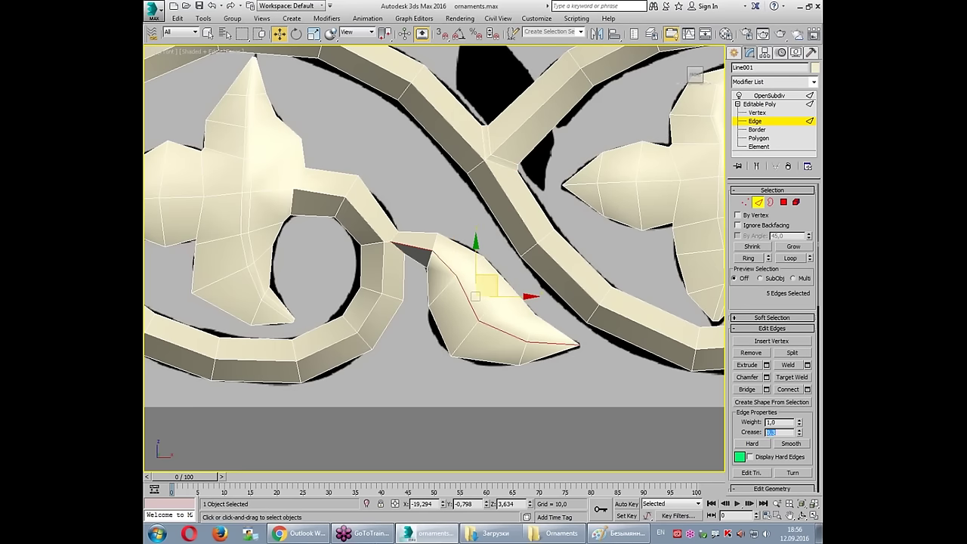
click(759, 203)
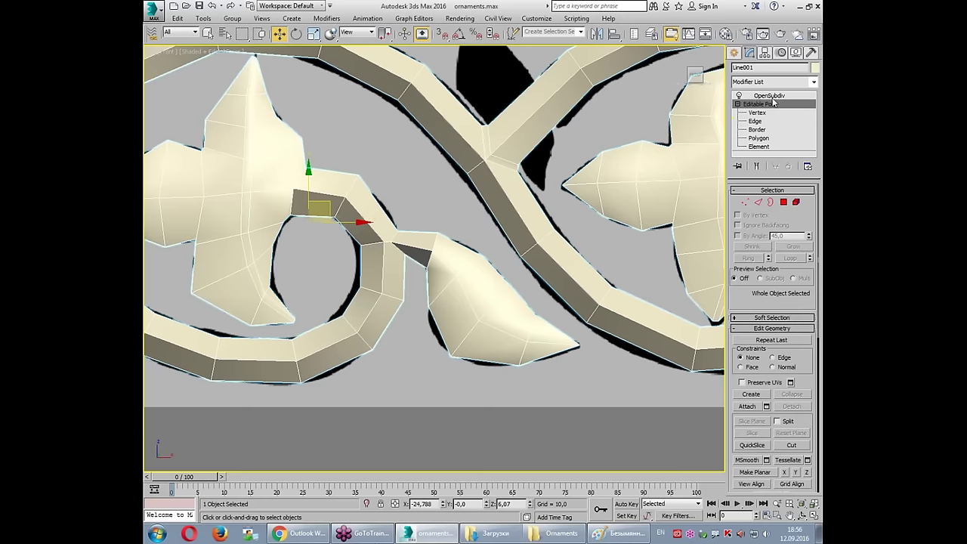
click(771, 97)
click(609, 400)
scroll(609, 404, down, 3)
click(519, 350)
scroll(519, 351, up, 3)
click(755, 113)
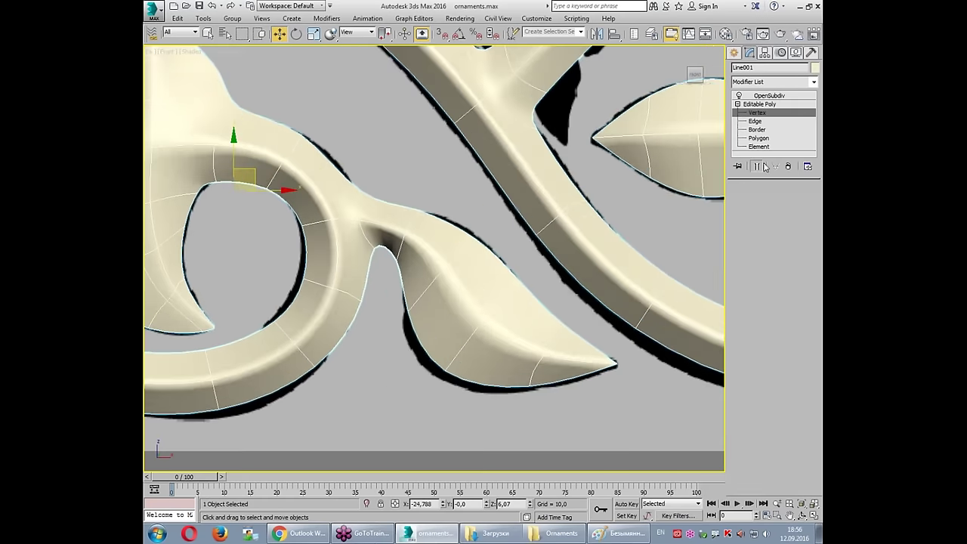
click(429, 389)
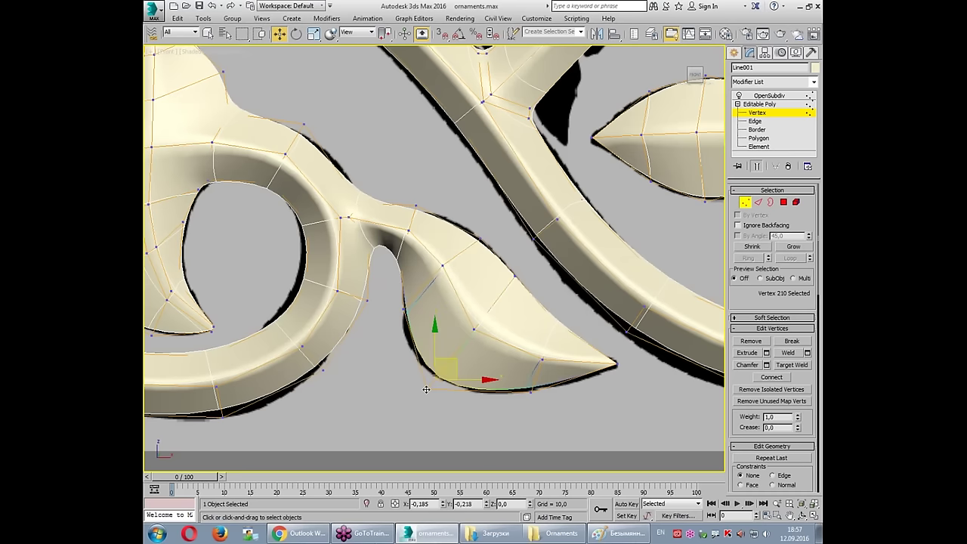
click(402, 320)
click(479, 233)
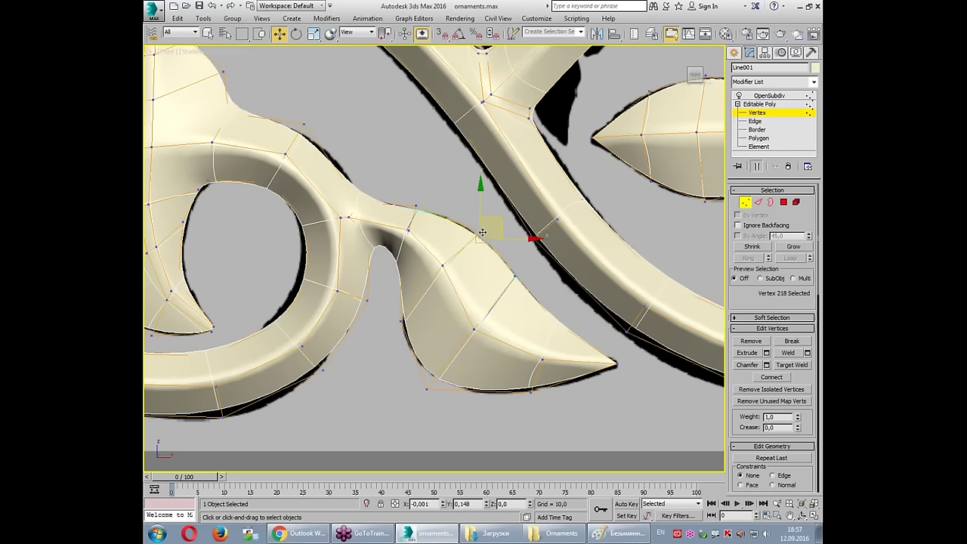
click(622, 370)
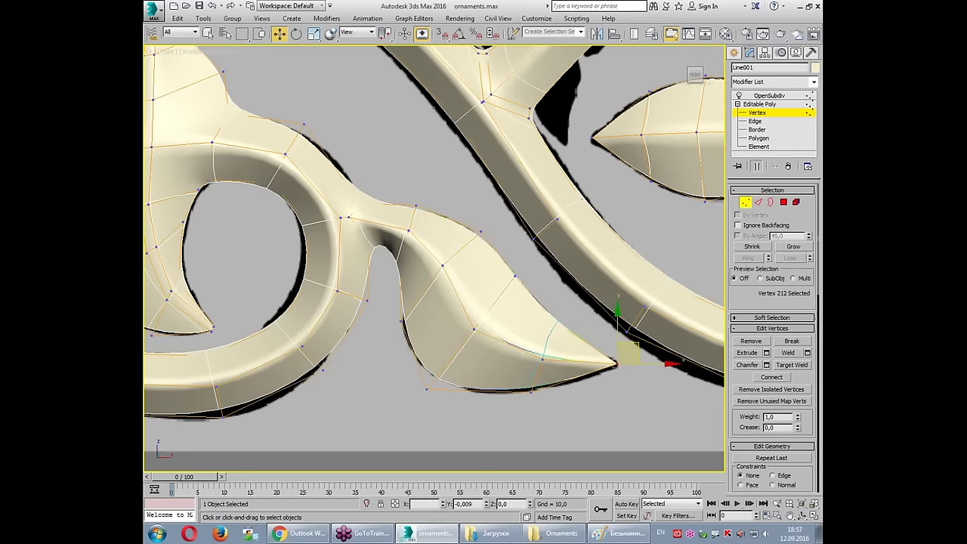
click(760, 104)
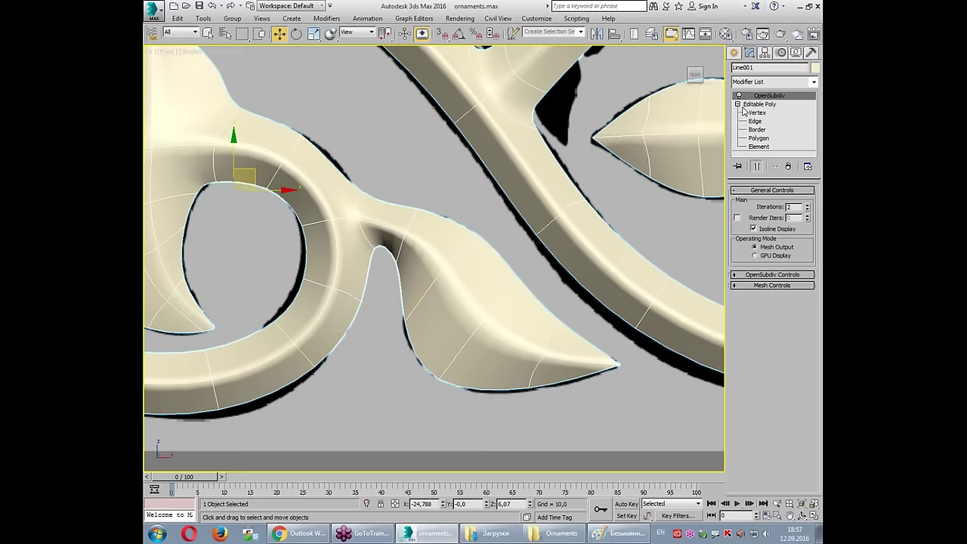
scroll(497, 201, down, 5)
scroll(496, 201, down, 2)
scroll(400, 240, up, 2)
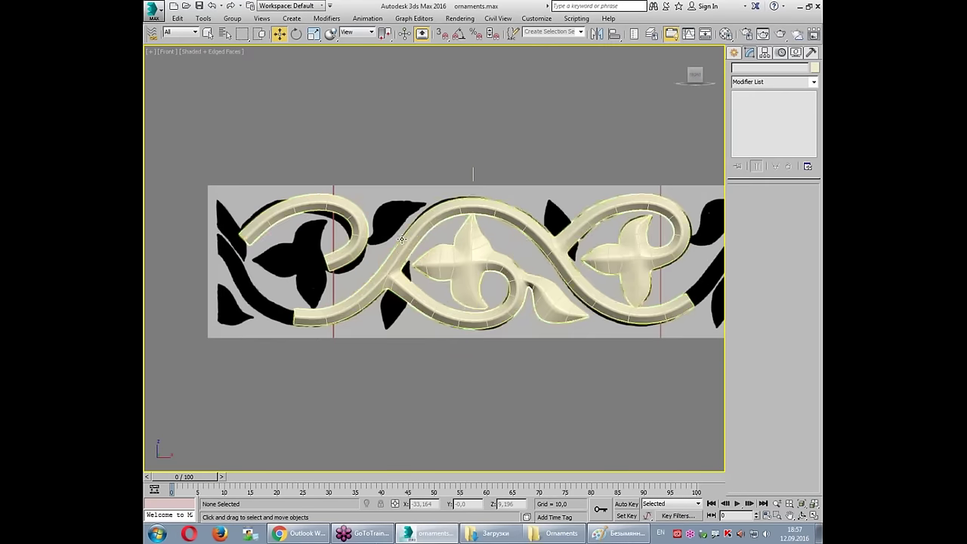
click(572, 322)
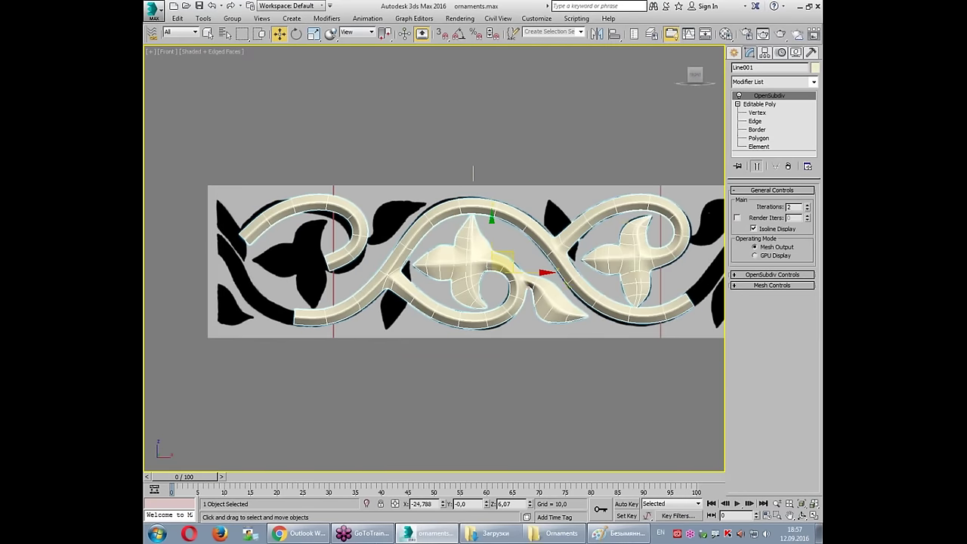
click(759, 139)
scroll(579, 346, up, 2)
Step: Select the leaf's 8 polygons on the low-poly cage and Shift-clone a copy up-left
click(757, 167)
drag(555, 298, 556, 298)
scroll(549, 297, up, 1)
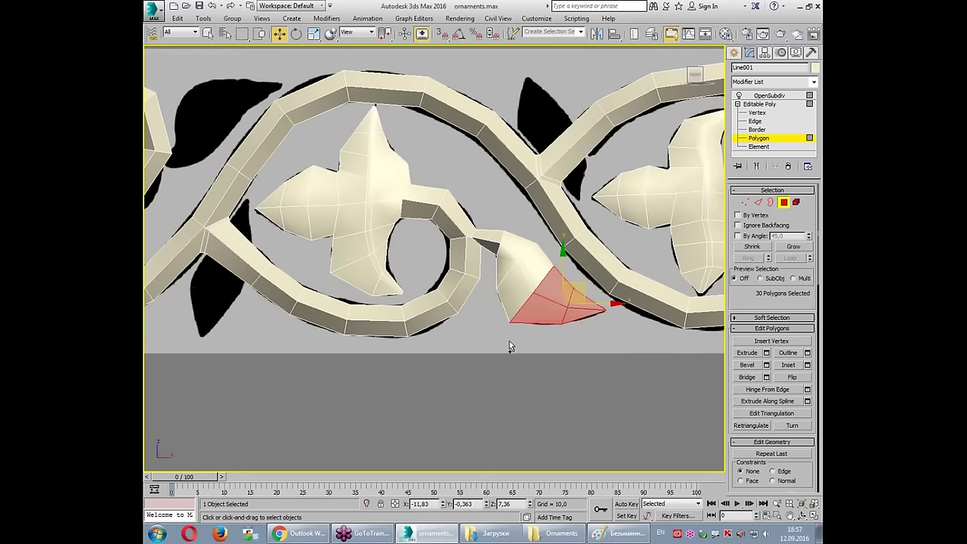
click(542, 243)
middle_drag(483, 242, 485, 254)
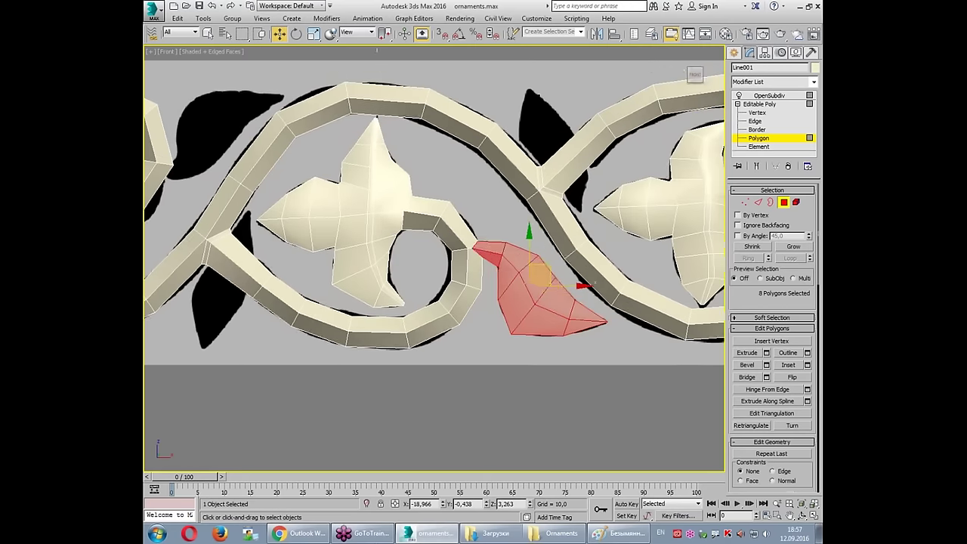
key(shift+f)
mouse_move(558, 313)
shift+mouse_down()
mouse_move(338, 155)
mouse_move(312, 108)
shift+mouse_up()
click(521, 276)
Step: Rotate the copied leaf clockwise and move it down-left beside the left ring
scroll(350, 143, up, 3)
key(e)
key(w)
mouse_move(318, 177)
mouse_down()
mouse_move(291, 263)
mouse_move(296, 256)
mouse_up()
scroll(306, 276, up, 2)
alt+middle_drag(309, 278, 355, 257)
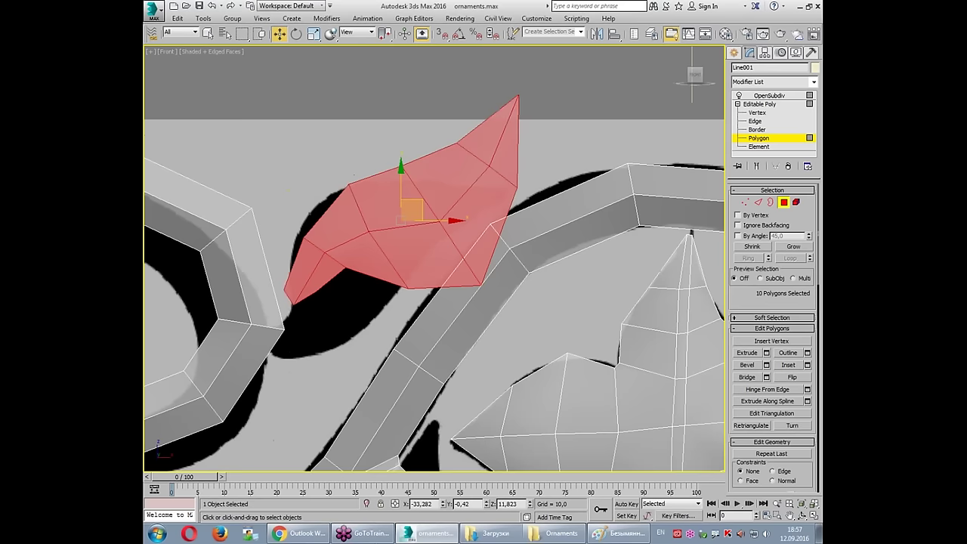
Step: At Vertex level, rotate the copied leaf's tip vertices and pull them down to reshape the tip
key(1)
click(315, 292)
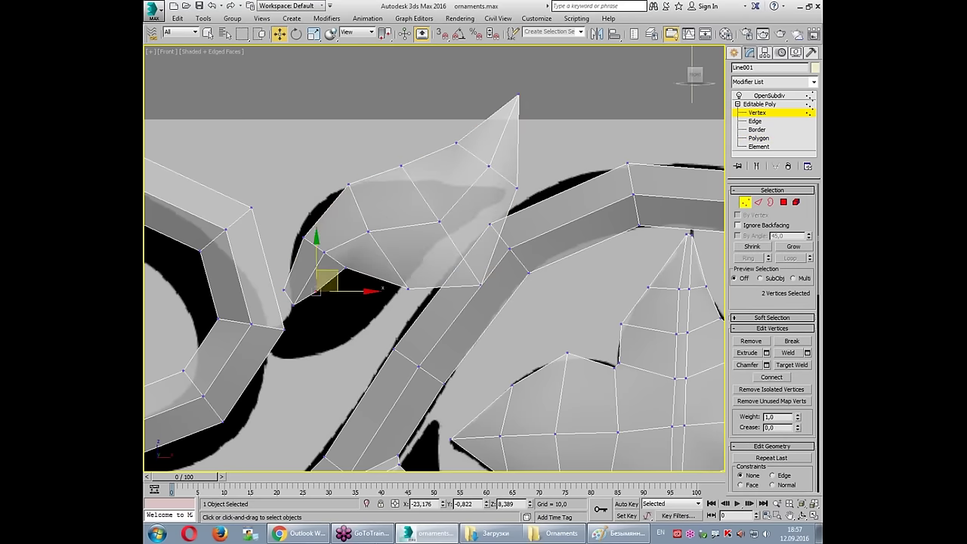
key(e)
mouse_move(304, 323)
mouse_down()
mouse_move(276, 281)
mouse_move(297, 331)
mouse_up()
key(w)
drag(342, 263, 338, 346)
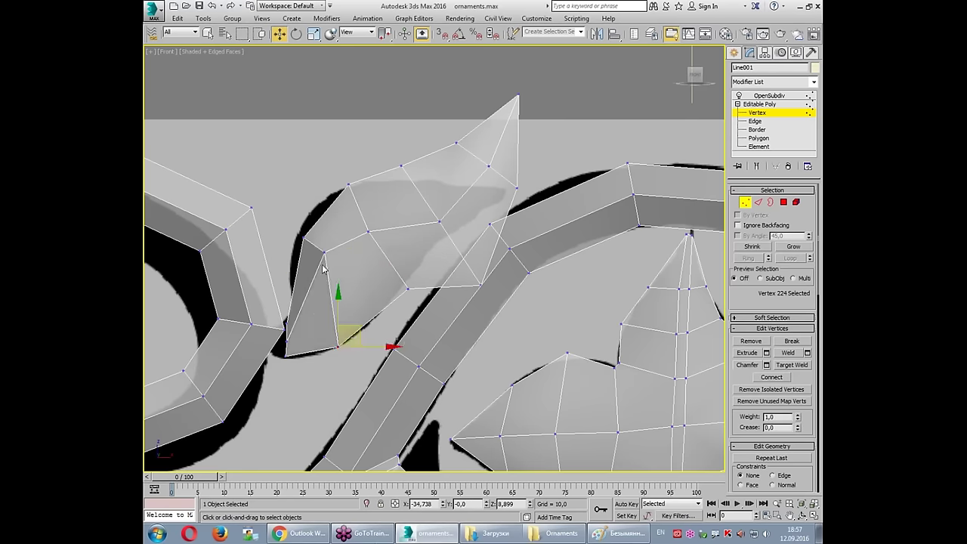
drag(323, 253, 330, 302)
drag(303, 239, 295, 256)
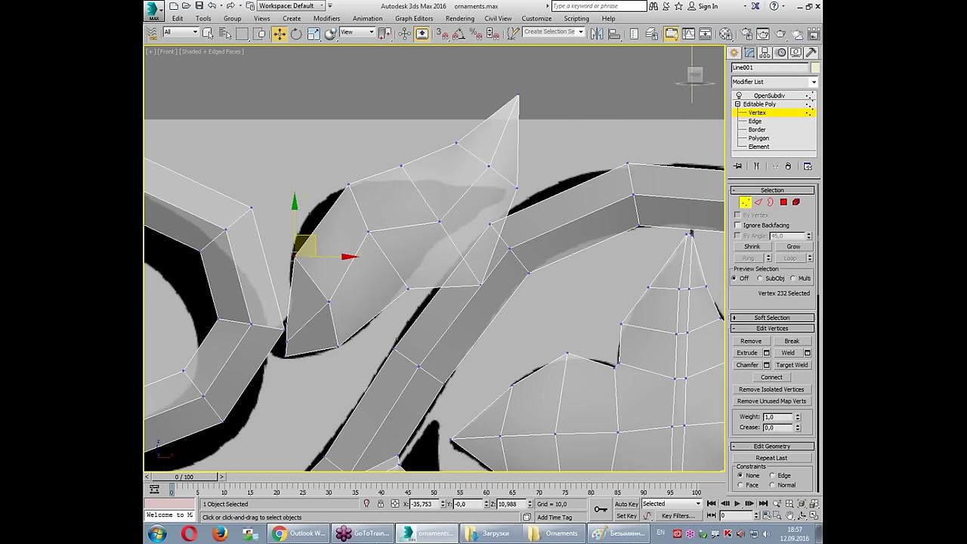
Step: Reposition the upper-edge vertices and rotate the tip vertices so the leaf tapers rightward
click(349, 185)
drag(349, 186, 326, 199)
click(368, 231)
drag(368, 230, 352, 244)
click(408, 288)
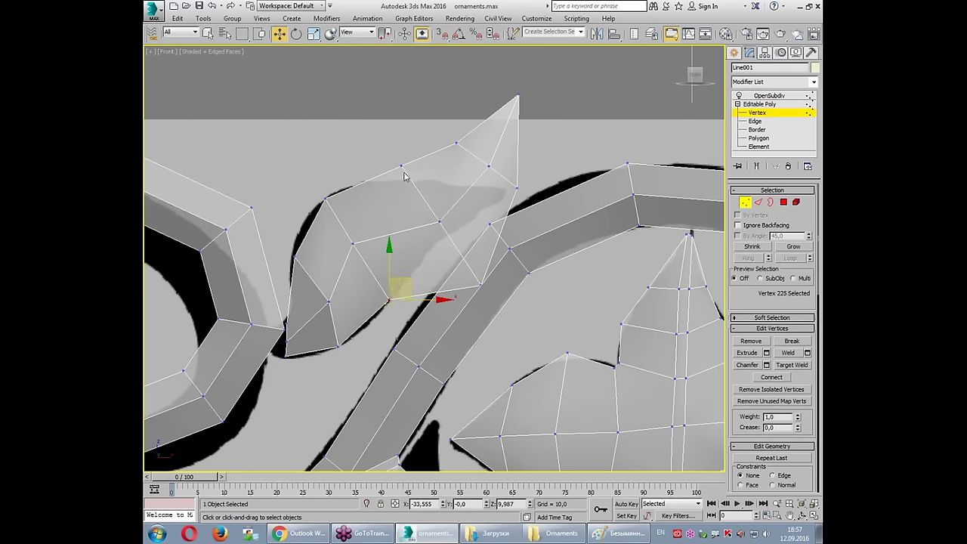
click(401, 166)
mouse_move(402, 167)
mouse_down()
mouse_move(476, 293)
mouse_move(426, 250)
mouse_up()
drag(449, 91, 502, 140)
key(e)
mouse_move(446, 84)
mouse_down()
mouse_move(533, 195)
mouse_move(522, 155)
mouse_move(505, 144)
mouse_move(480, 188)
mouse_move(507, 166)
mouse_move(498, 154)
mouse_up()
key(r)
key(w)
key(e)
click(304, 368)
middle_drag(305, 367, 390, 367)
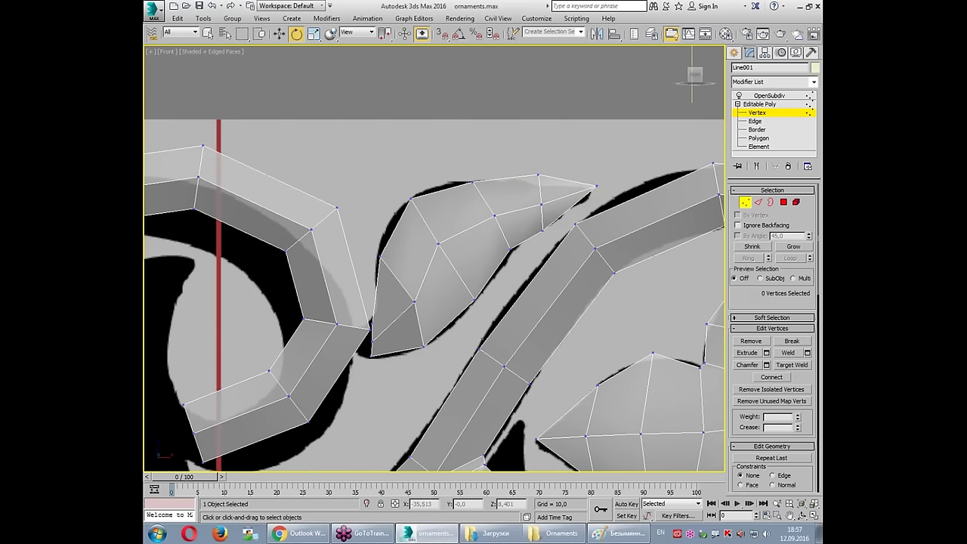
Step: Cut a new edge from the copied leaf's end down to the ring's edge
scroll(802, 376, down, 5)
click(792, 382)
scroll(248, 313, up, 2)
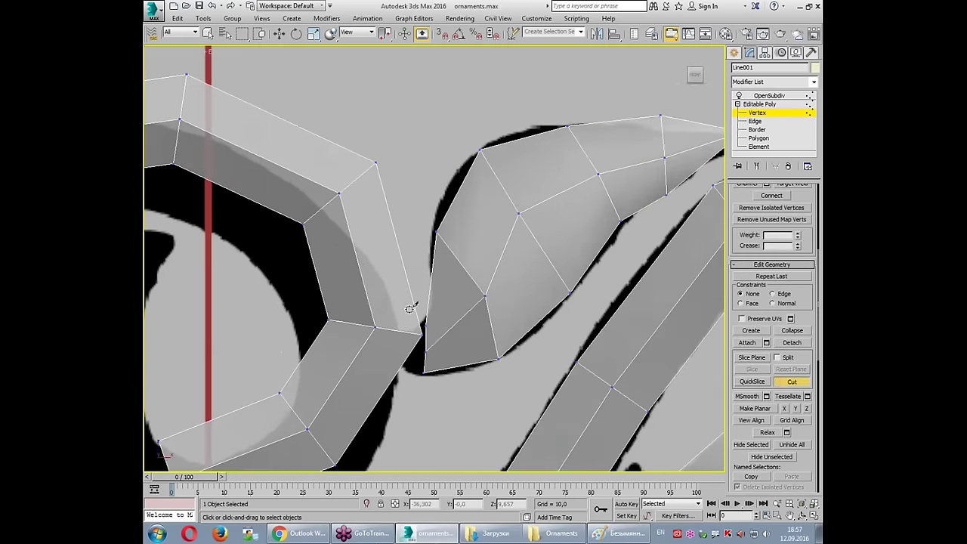
click(413, 302)
click(385, 329)
click(398, 372)
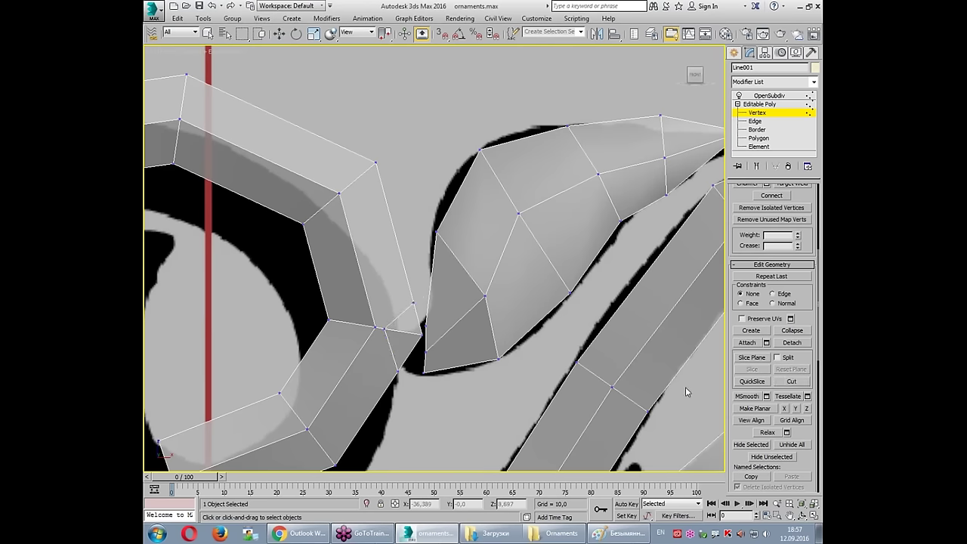
key(e)
scroll(800, 354, down, 5)
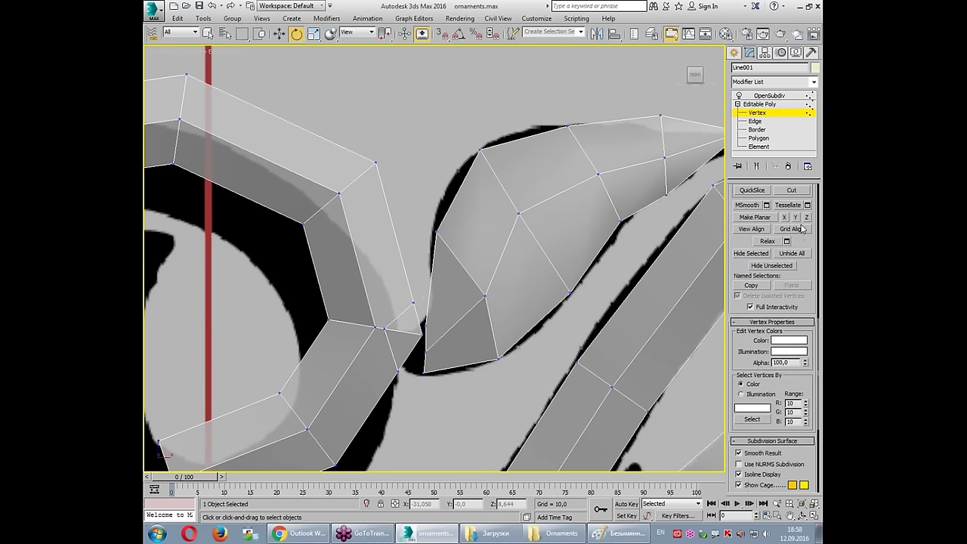
scroll(803, 228, up, 5)
Step: Target-weld the leaf's end vertices onto the ring, then view the OpenSubdiv smoothed result
key(q)
key(ctrl+shift+w)
click(424, 352)
click(385, 328)
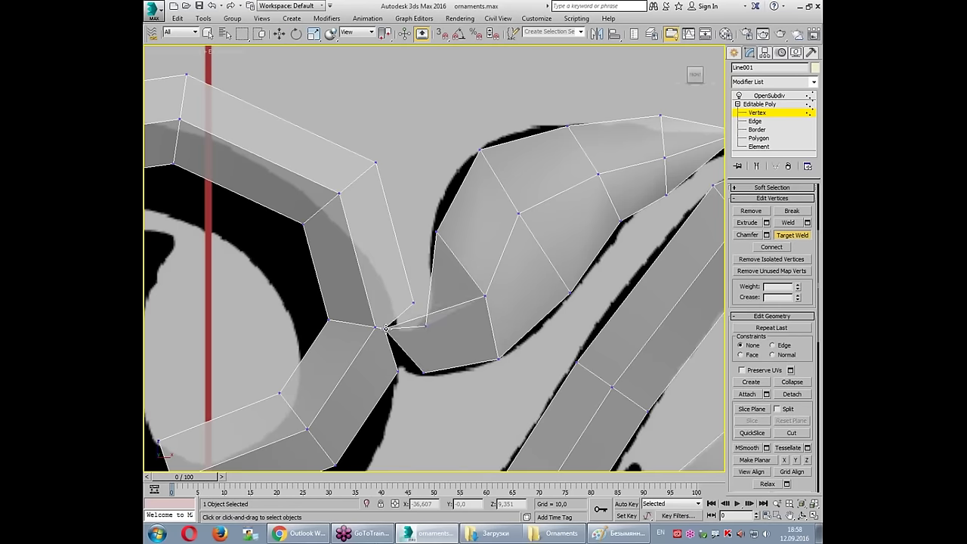
click(414, 303)
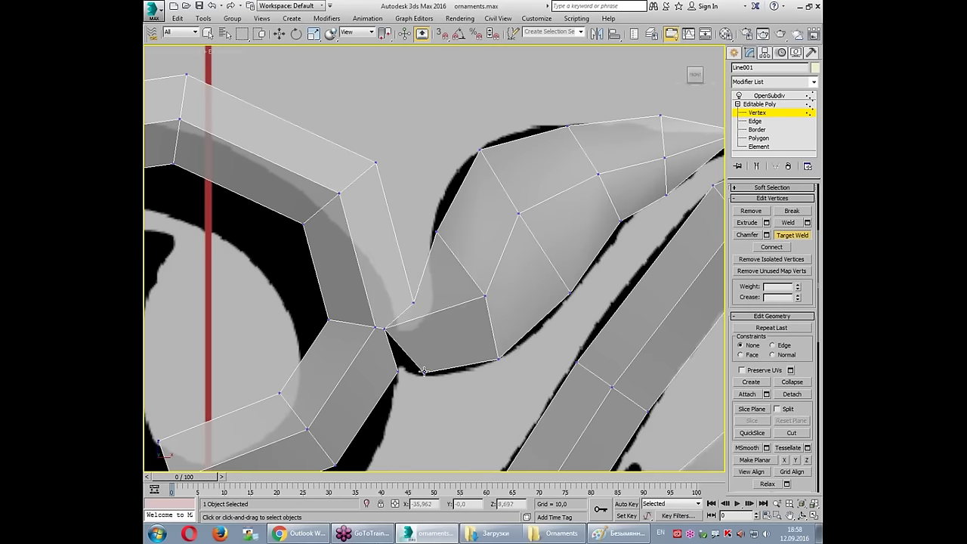
key(e)
click(770, 95)
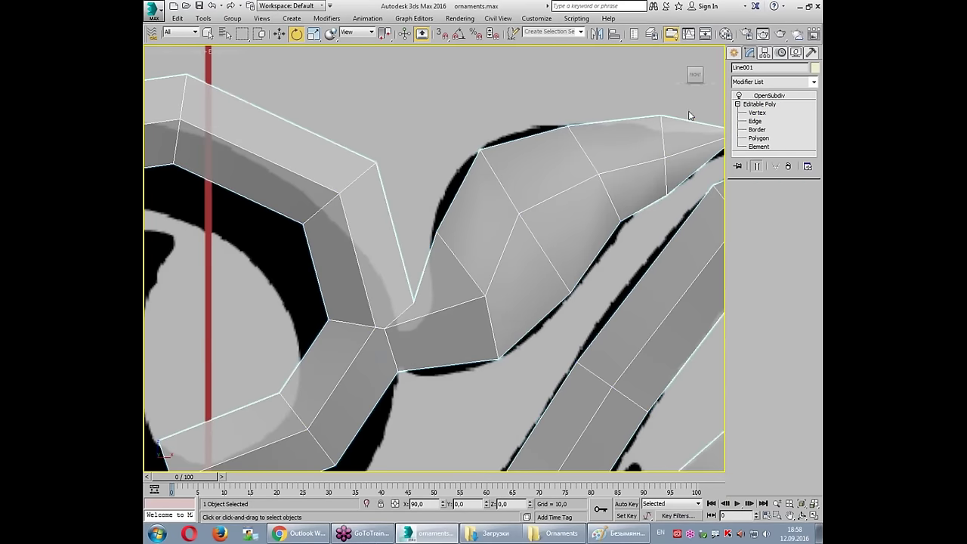
scroll(501, 141, down, 4)
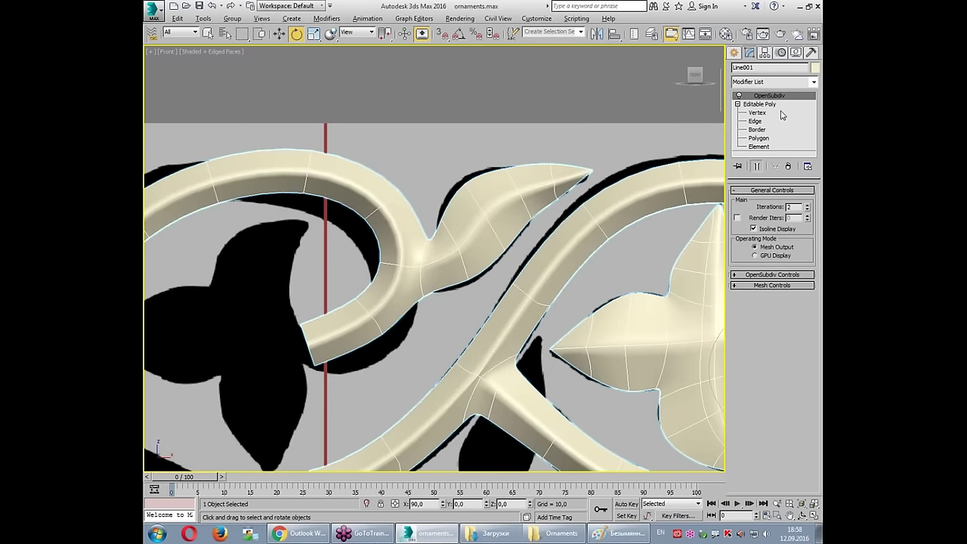
Step: Return to Vertex level with Show End Result on and Move active, framing the whole tile
click(782, 112)
click(757, 166)
key(w)
click(507, 175)
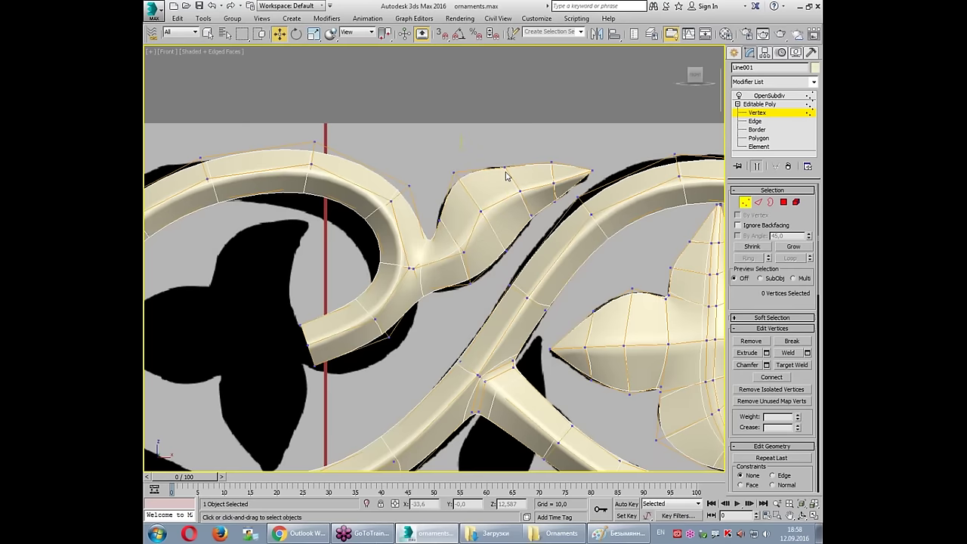
click(503, 165)
click(437, 220)
click(469, 283)
scroll(378, 257, down, 5)
scroll(305, 235, up, 3)
drag(311, 203, 323, 202)
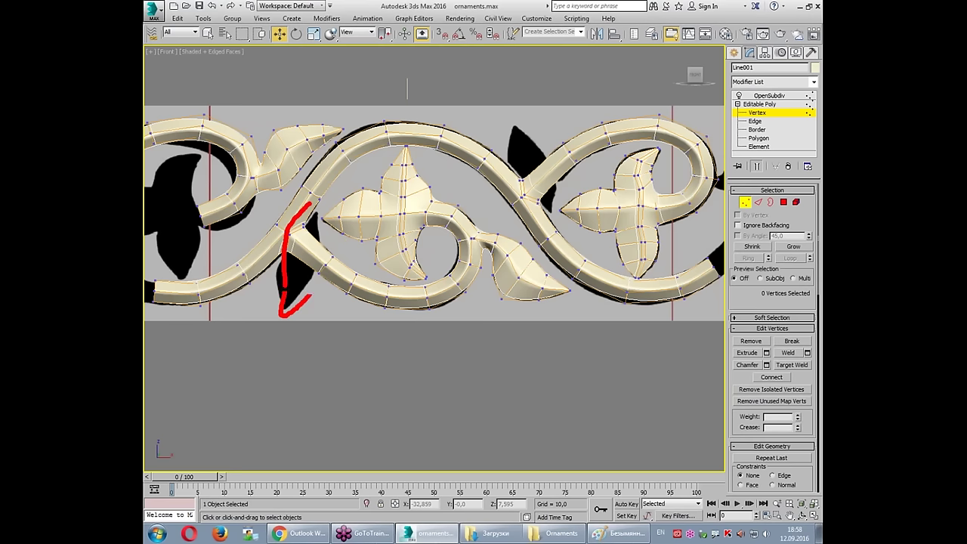
key(Escape)
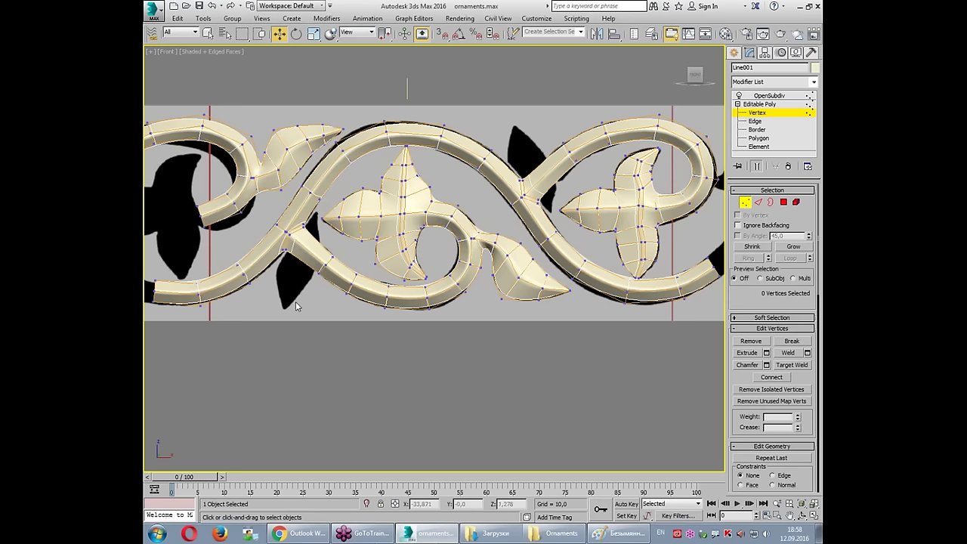
middle_drag(295, 306, 303, 311)
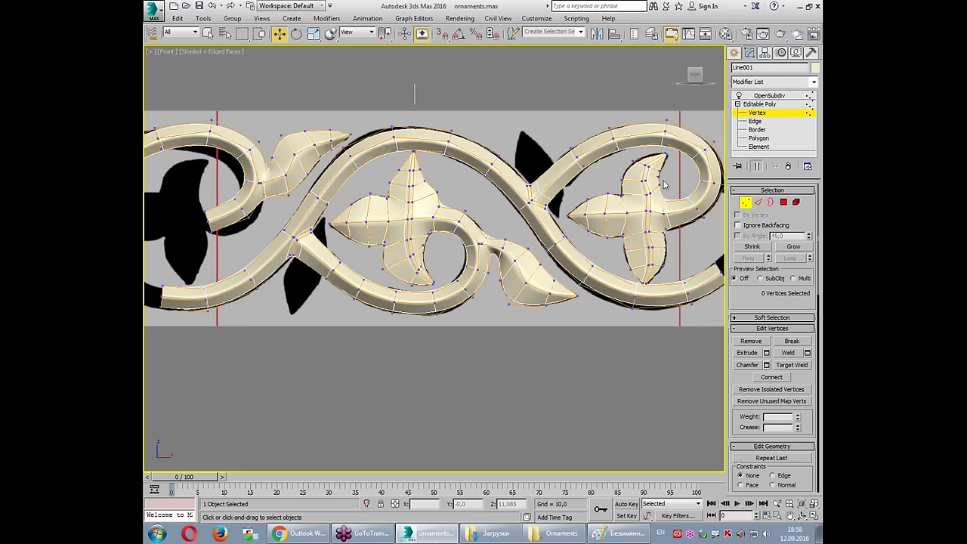
Step: Shift-clone the top-left leaf's polygons downward and rotate the copy to point down
click(783, 204)
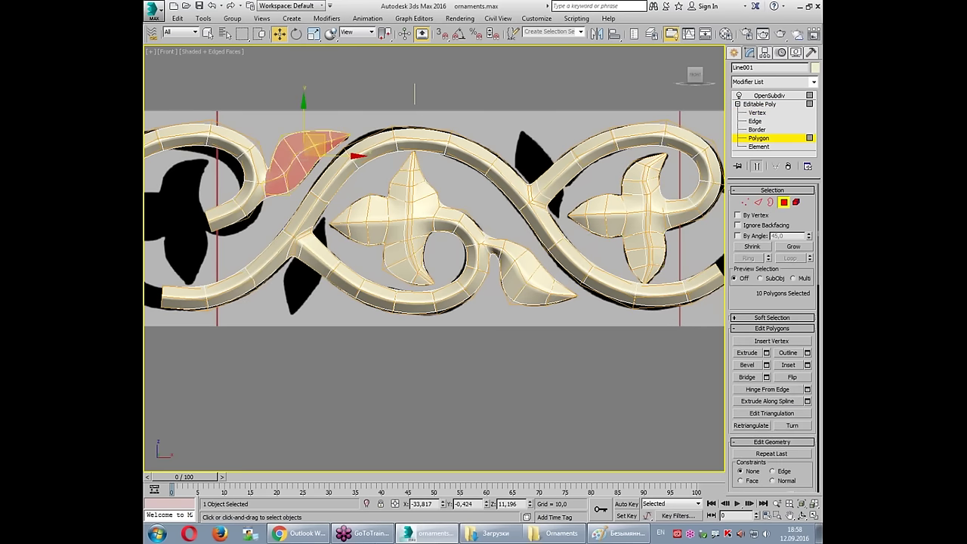
shift+drag(327, 145, 355, 271)
click(524, 272)
key(e)
drag(376, 255, 460, 400)
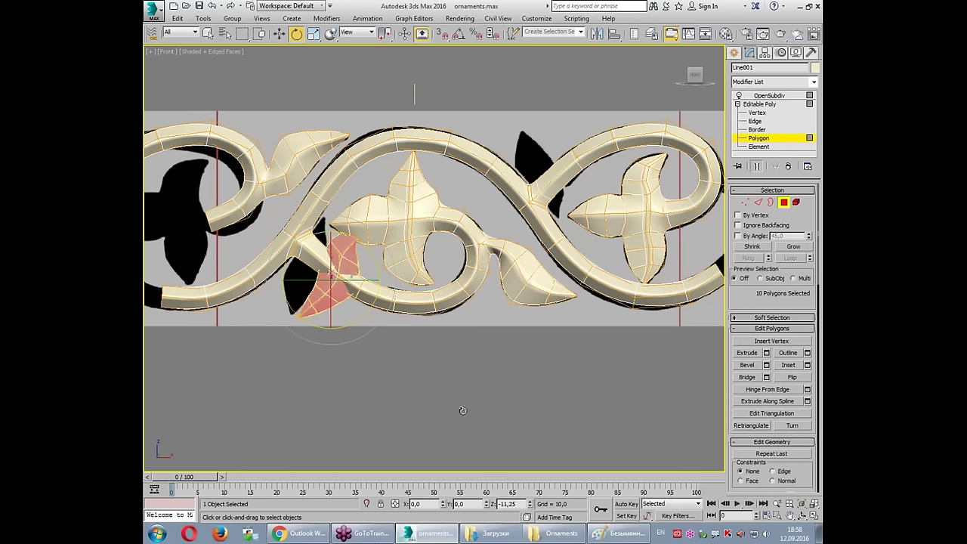
scroll(382, 328, up, 3)
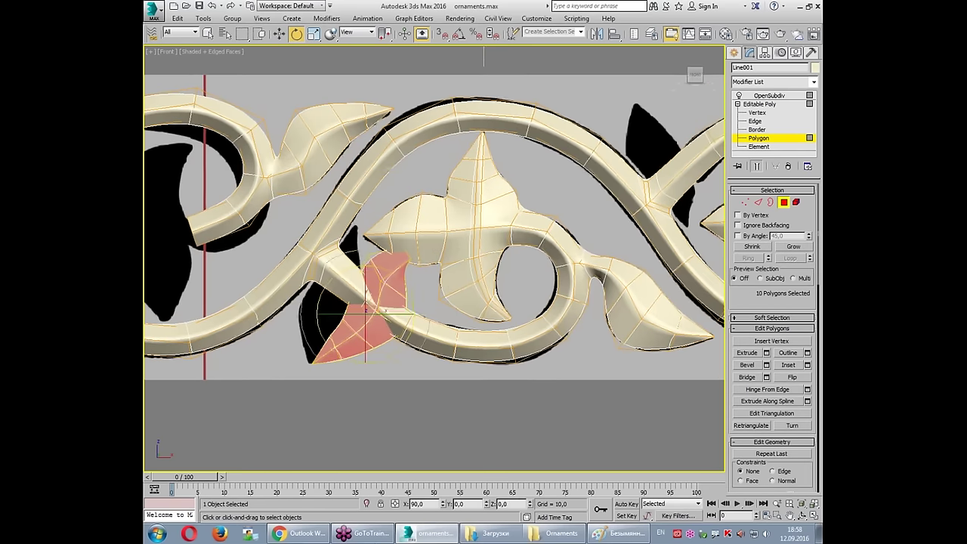
Step: Move the copied leaf onto the shadow leaf and switch to Vertex level showing the cage
key(w)
drag(385, 291, 359, 277)
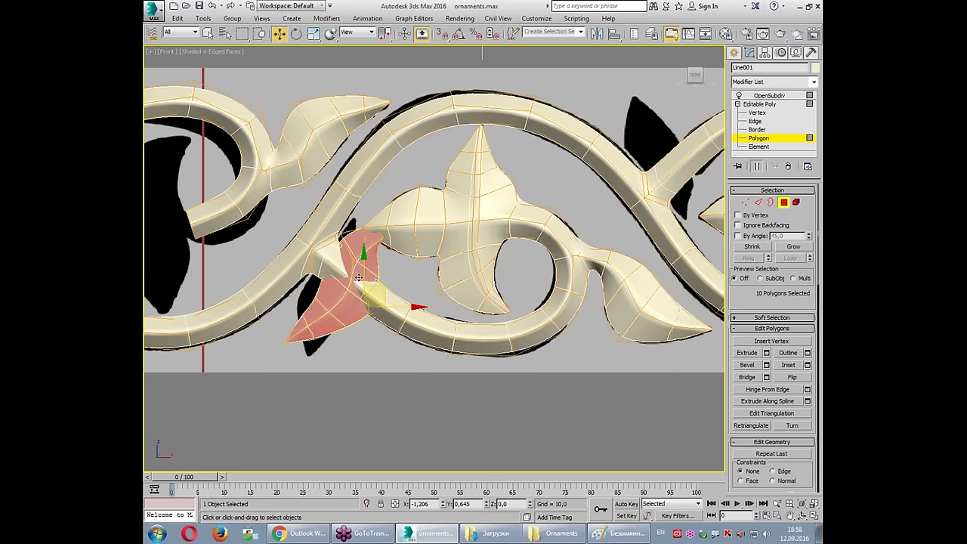
scroll(351, 297, up, 3)
key(1)
key(alt+x)
click(251, 361)
click(757, 166)
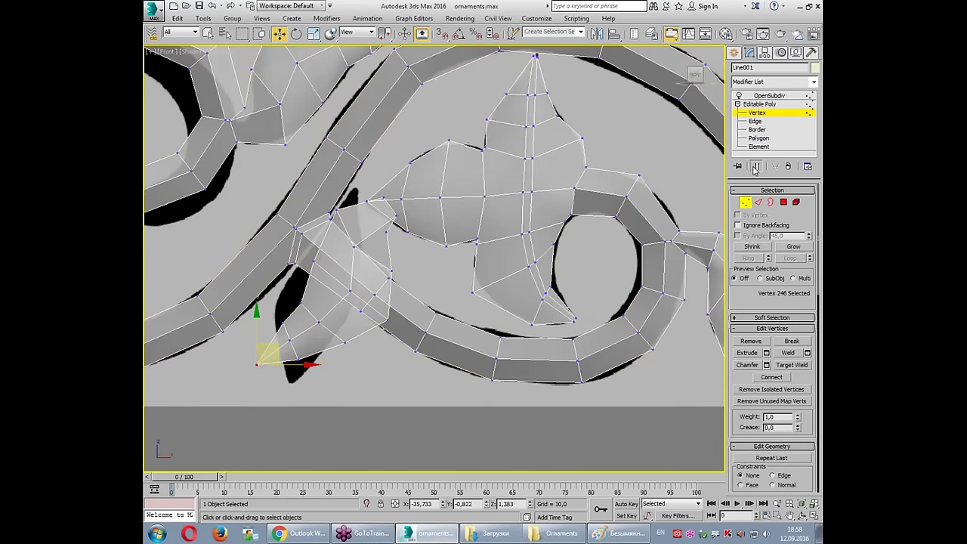
Step: Move and rotate the copied leaf's tip vertices toward the shadow's tip
scroll(232, 305, up, 3)
drag(307, 395, 305, 389)
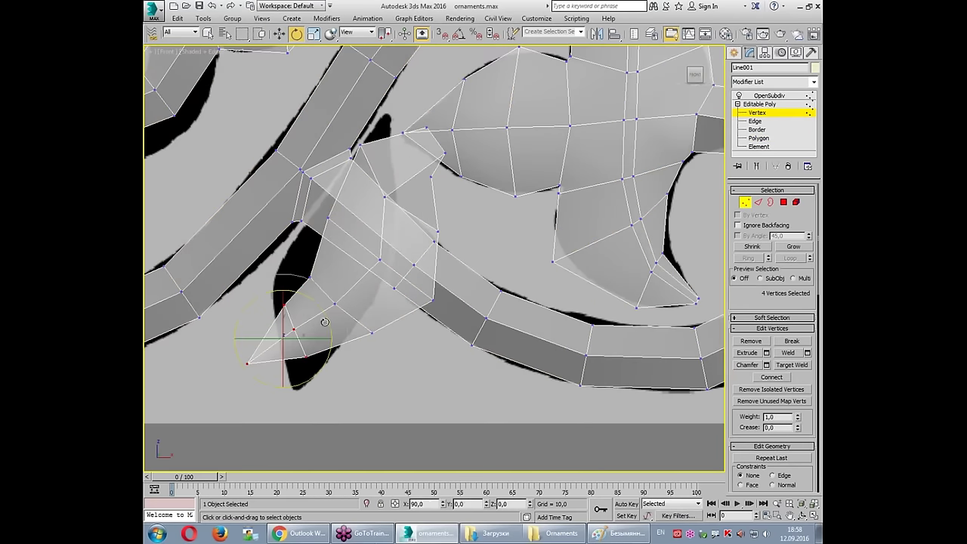
mouse_move(261, 356)
mouse_down()
mouse_move(302, 323)
mouse_move(391, 351)
mouse_up()
key(e)
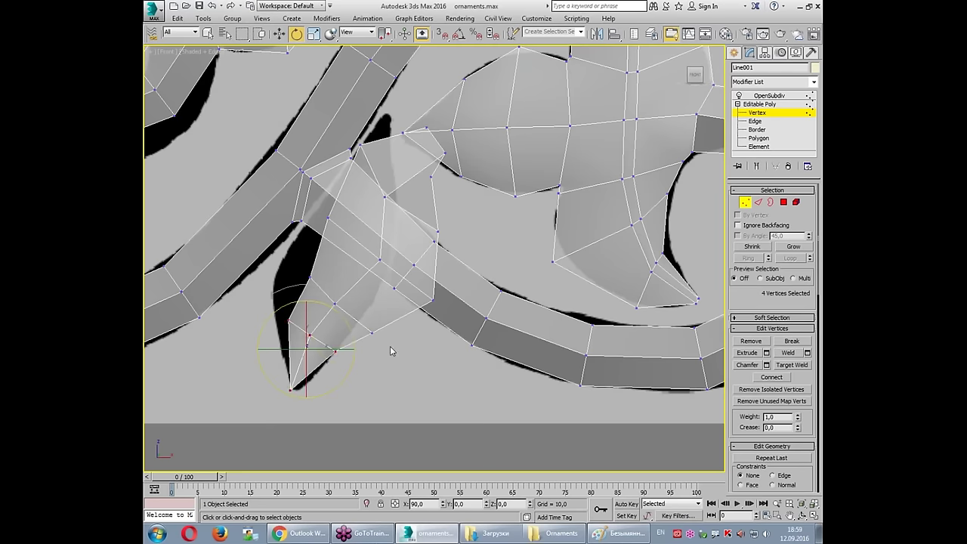
mouse_move(333, 300)
mouse_down()
mouse_move(325, 296)
mouse_move(350, 255)
mouse_up()
key(w)
key(e)
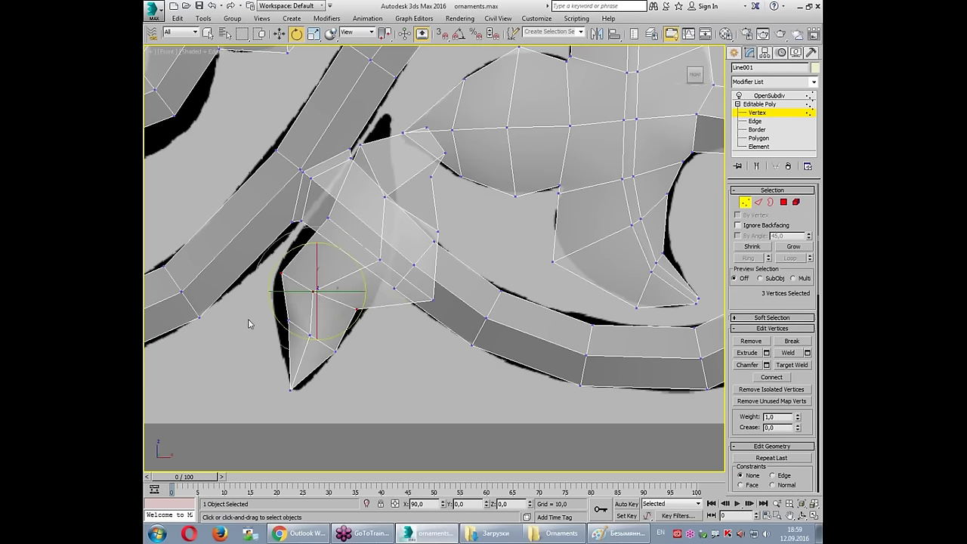
key(w)
Step: Pull the leaf's left-edge and base vertices onto the shadow outline to tighten its shape
click(290, 312)
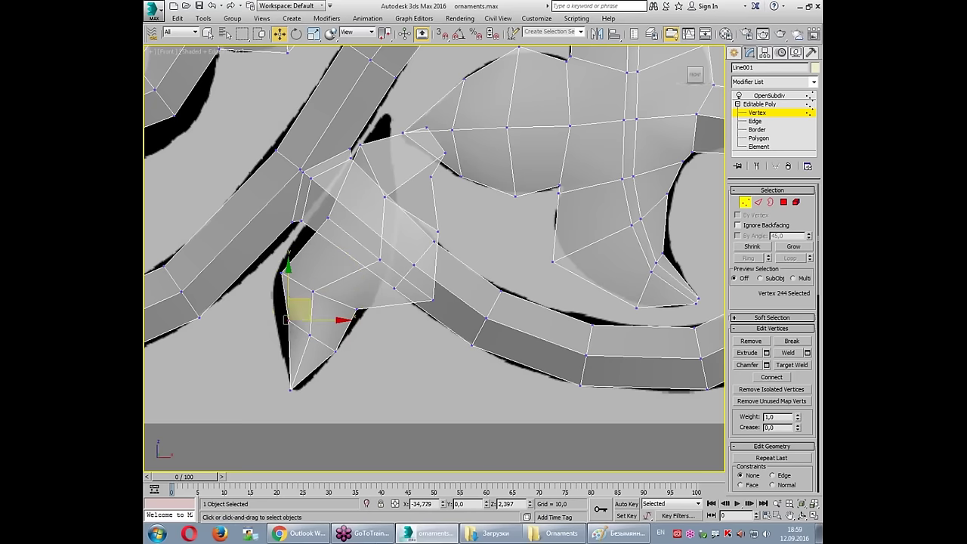
drag(311, 313, 298, 327)
click(340, 275)
middle_drag(340, 274, 339, 303)
mouse_move(329, 246)
mouse_down()
mouse_move(340, 238)
mouse_move(319, 237)
mouse_up()
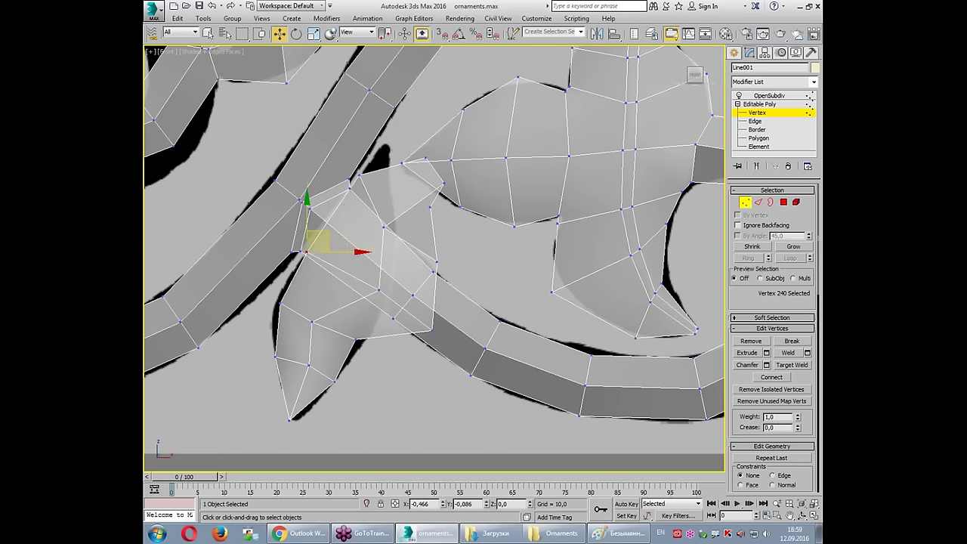
click(379, 290)
click(344, 270)
click(431, 330)
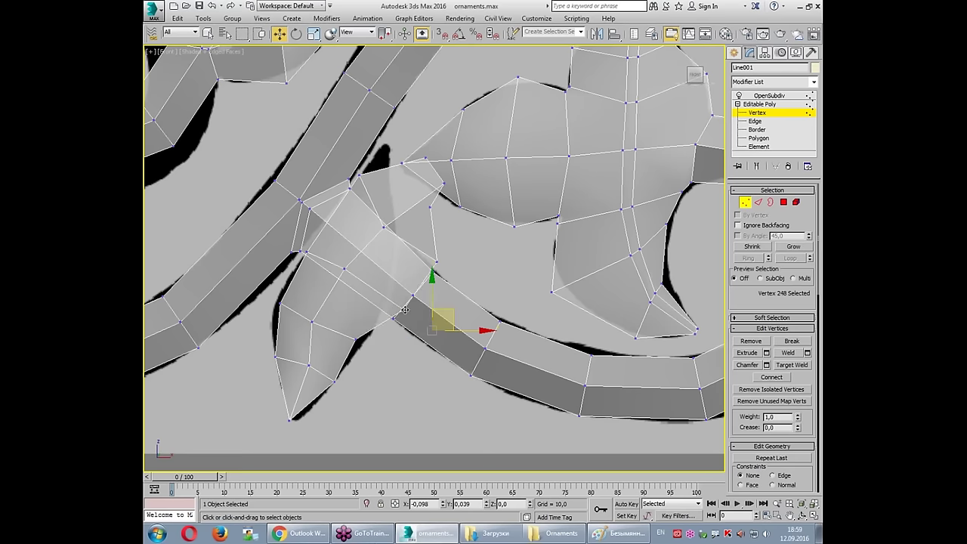
drag(431, 330, 388, 297)
drag(354, 339, 366, 342)
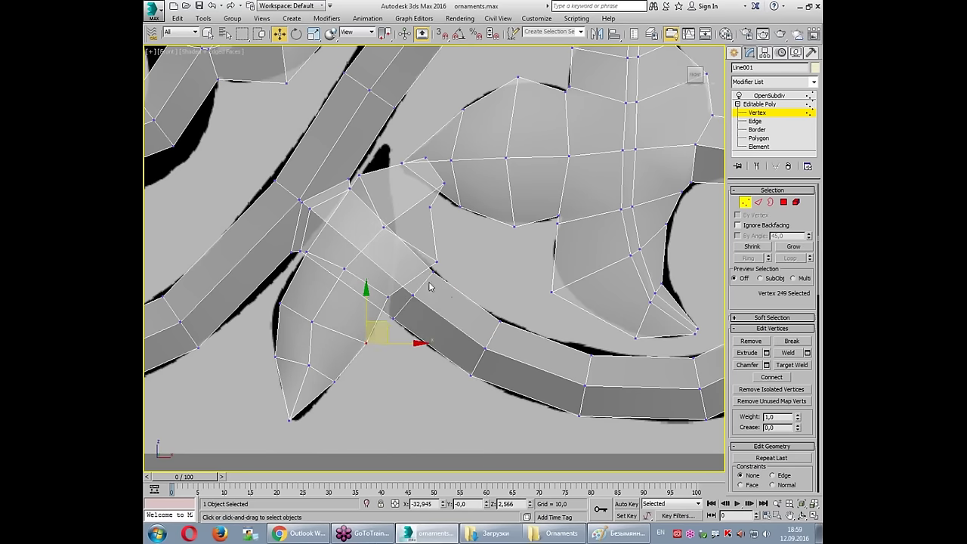
drag(436, 261, 396, 247)
Step: Pull the leaf's upper tip vertices toward the larger leaf near the stem junction
click(354, 182)
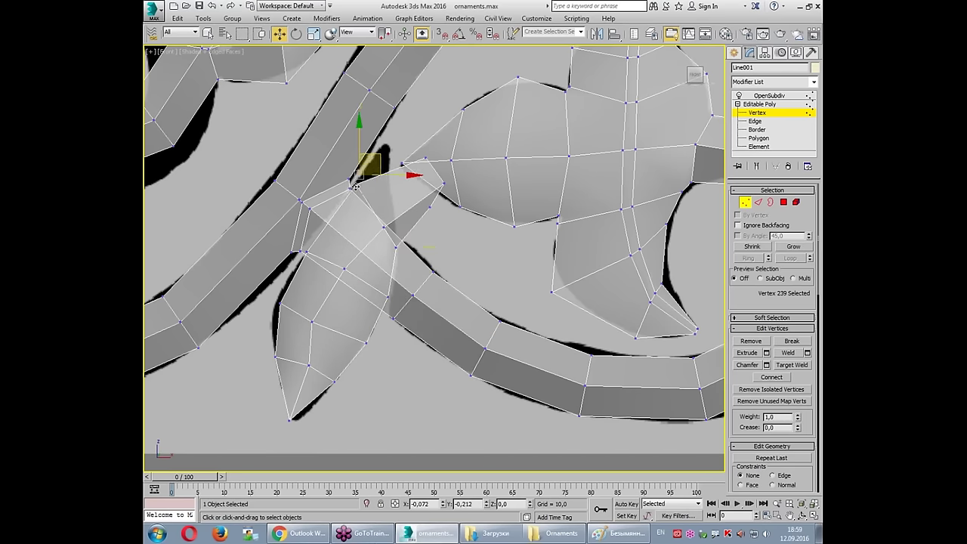
click(382, 210)
middle_drag(401, 170, 411, 254)
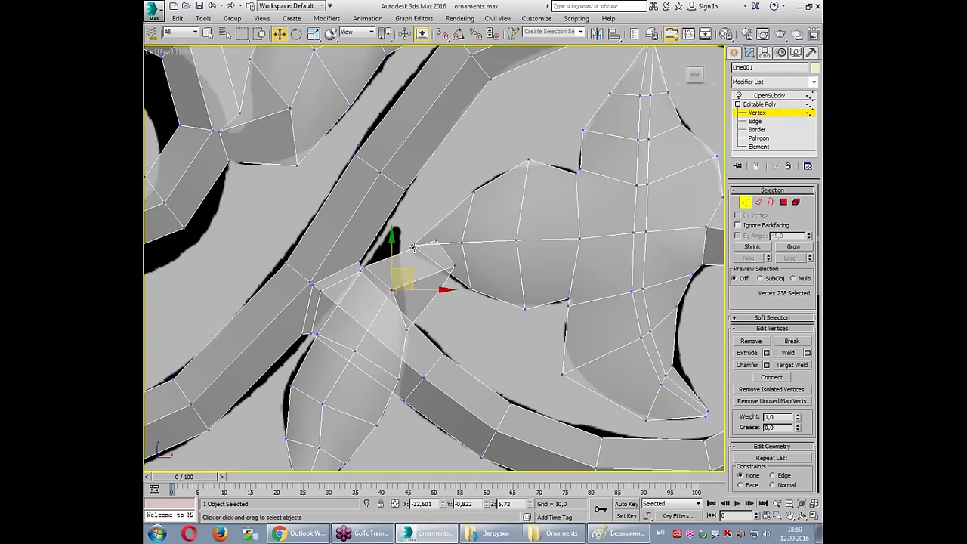
click(437, 243)
drag(438, 243, 387, 231)
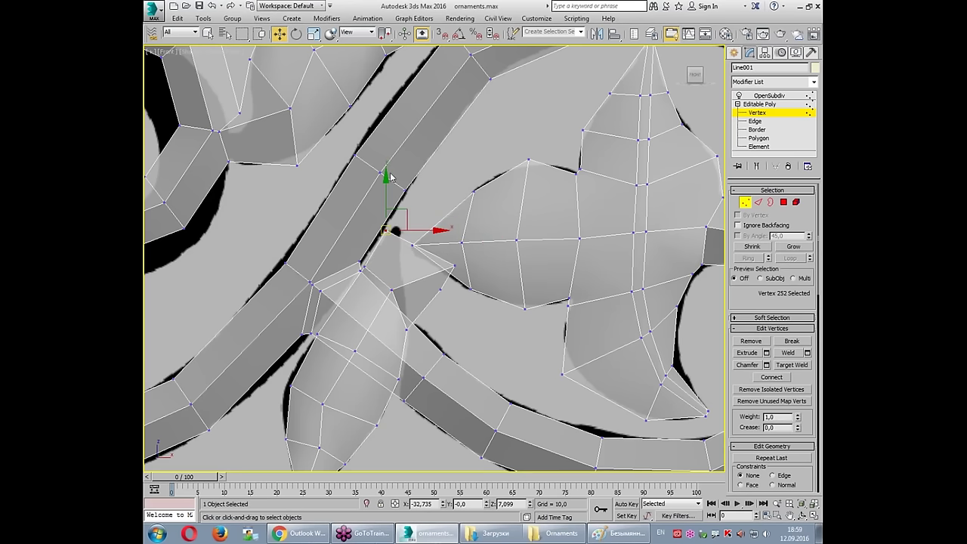
click(455, 270)
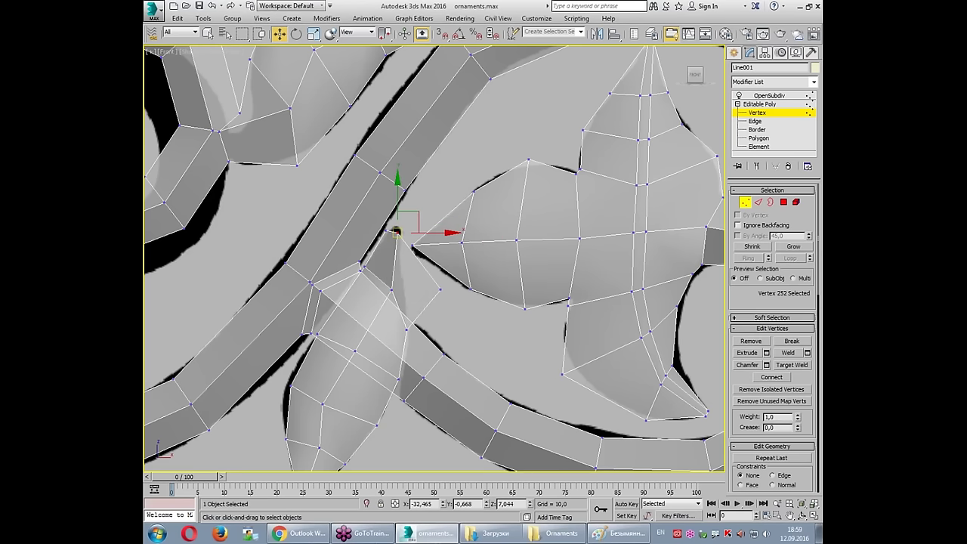
drag(426, 258, 409, 241)
click(416, 202)
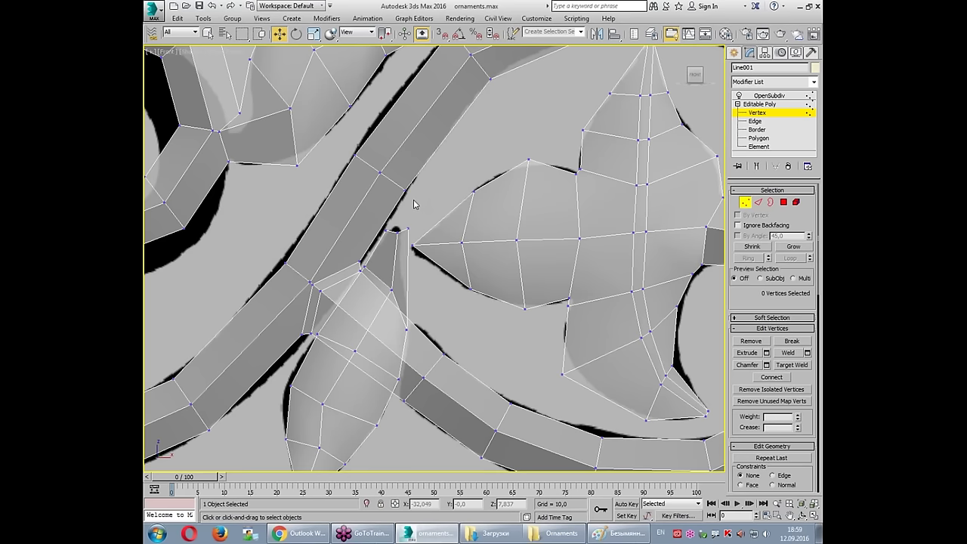
Step: Move the stem vertex above the leaf into place so the top tapers against the stem
click(405, 190)
click(391, 209)
click(355, 155)
drag(356, 143, 367, 148)
click(408, 202)
mouse_move(421, 303)
middle_down()
mouse_move(417, 280)
mouse_move(418, 298)
middle_up()
scroll(805, 341, down, 3)
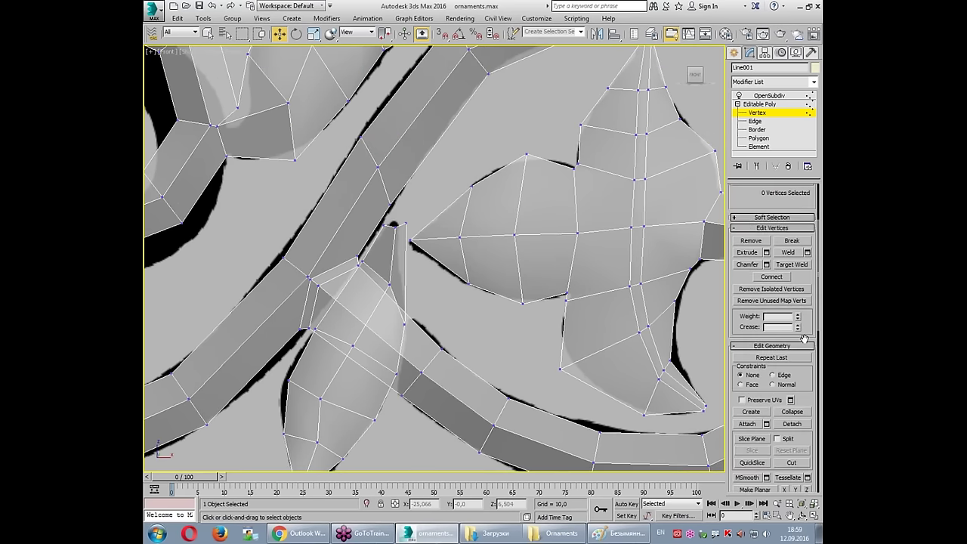
Step: Cut new edges across the stem from the stem vertex to the leaf edge
click(804, 465)
middle_drag(469, 227, 462, 260)
click(371, 201)
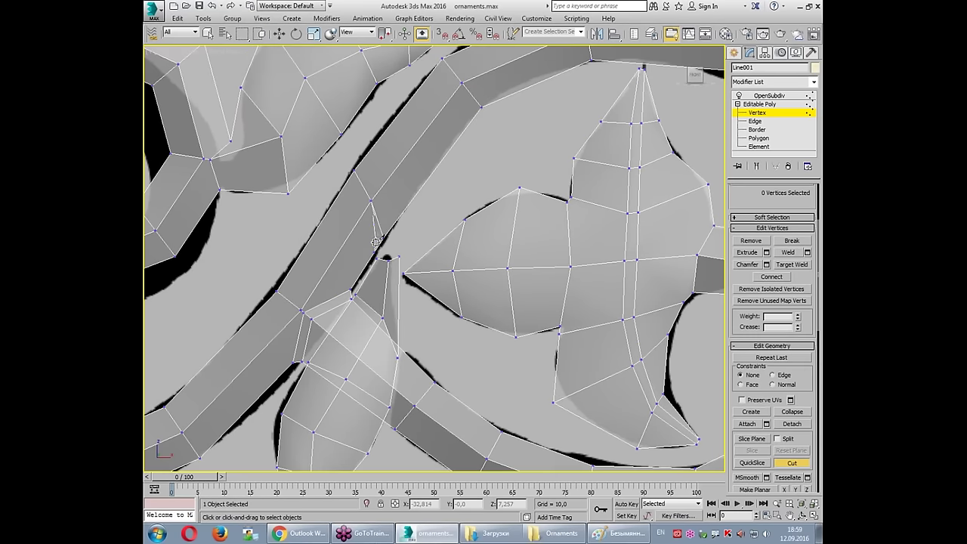
click(376, 255)
click(377, 220)
click(395, 222)
right_click(421, 237)
Step: Target-weld the leaf's top vertices onto the stem vertices, collapsing the small face
click(797, 268)
scroll(424, 239, up, 2)
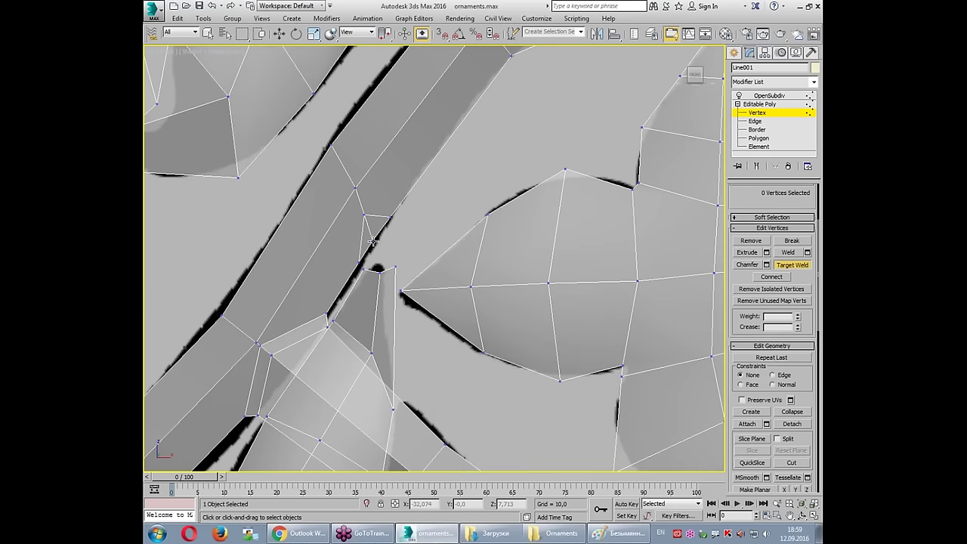
click(377, 270)
click(365, 216)
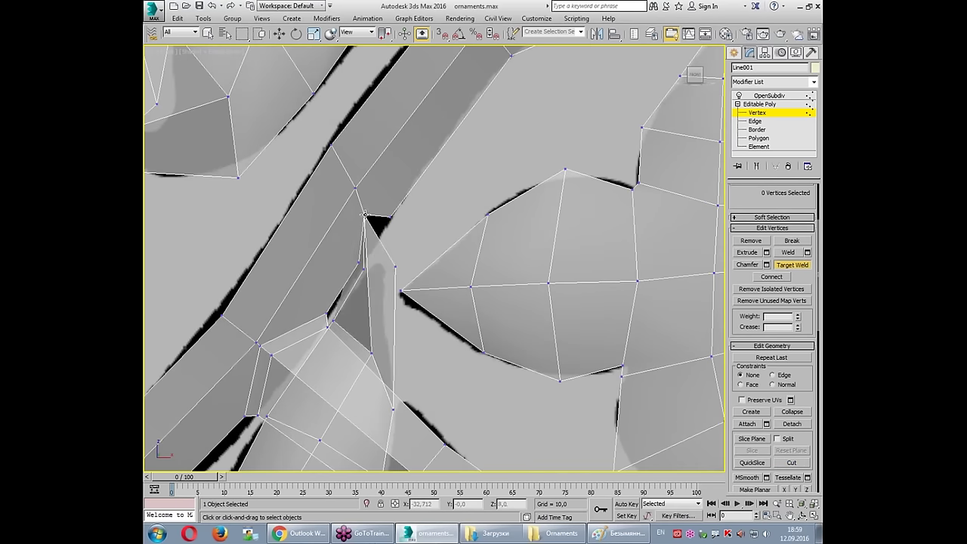
click(392, 217)
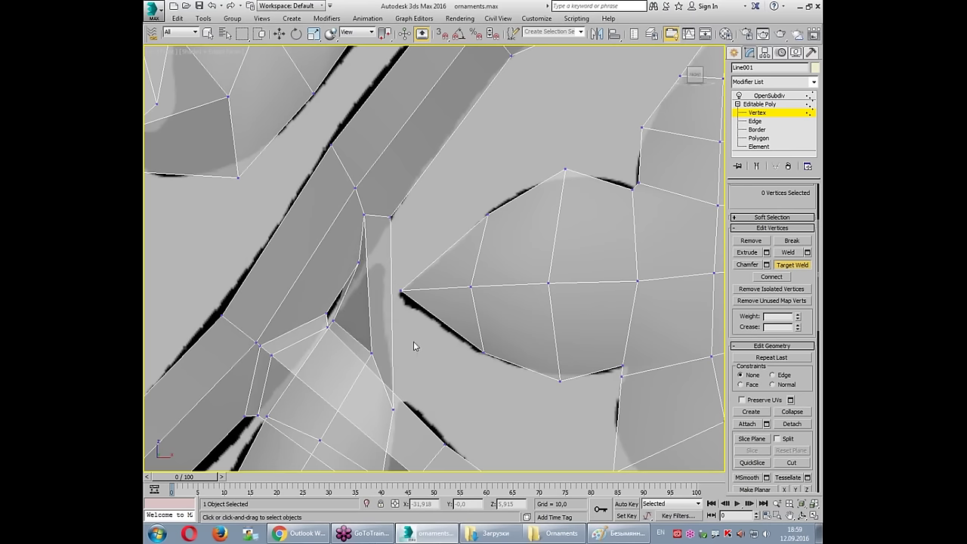
right_click(447, 287)
scroll(447, 286, down, 2)
Step: Preview the new leaf smoothed with OpenSubdiv, then go to Edge level
click(760, 103)
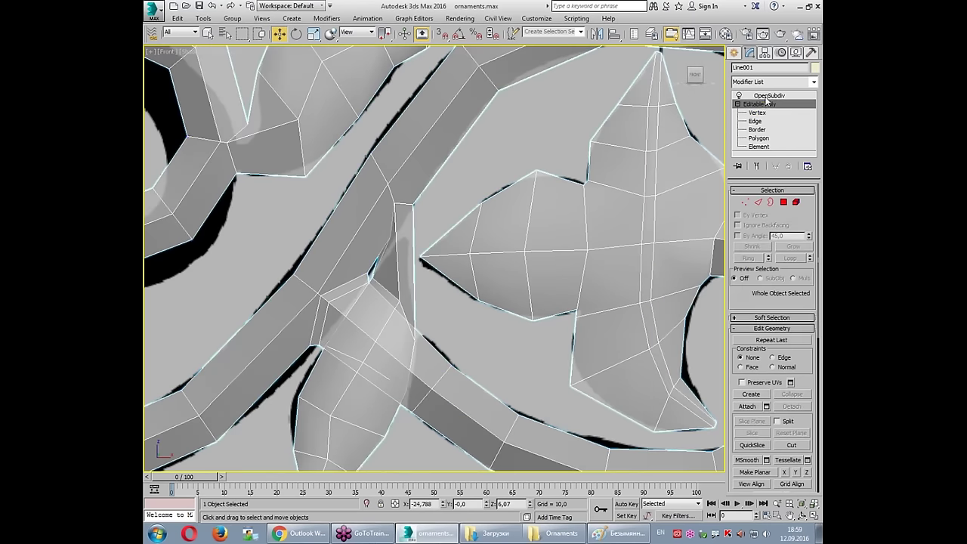
click(769, 96)
scroll(476, 273, down, 2)
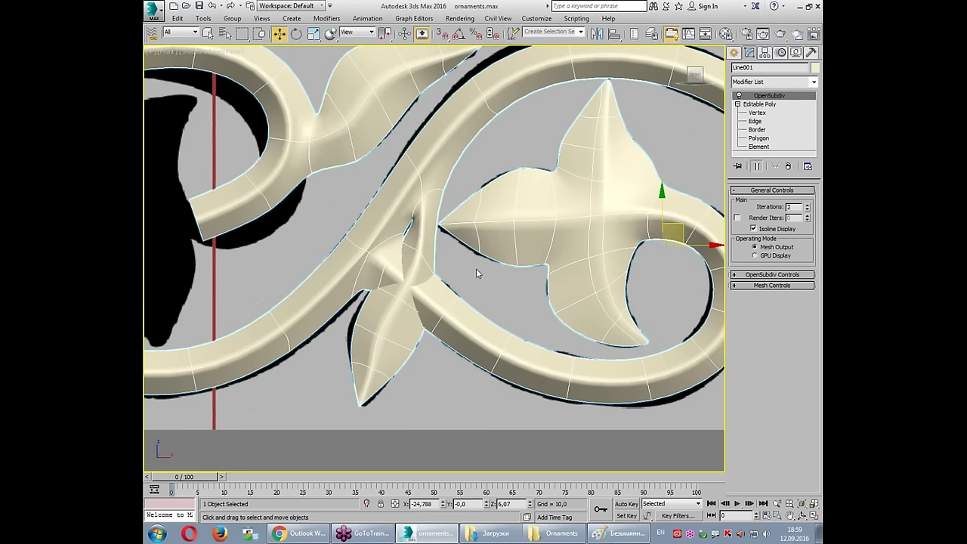
click(755, 121)
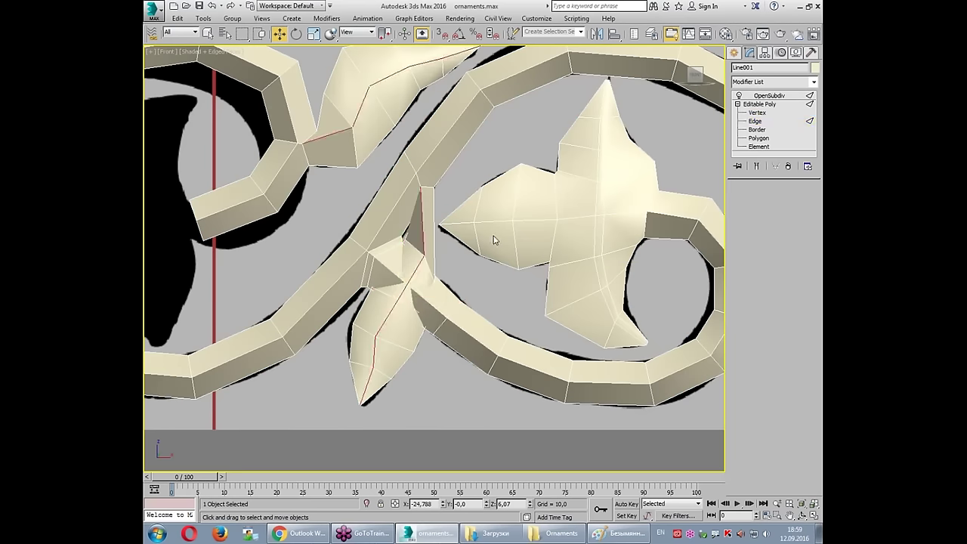
Step: Select the two edges at the lower leaf's base and pull them outward along Y in Top view
click(407, 303)
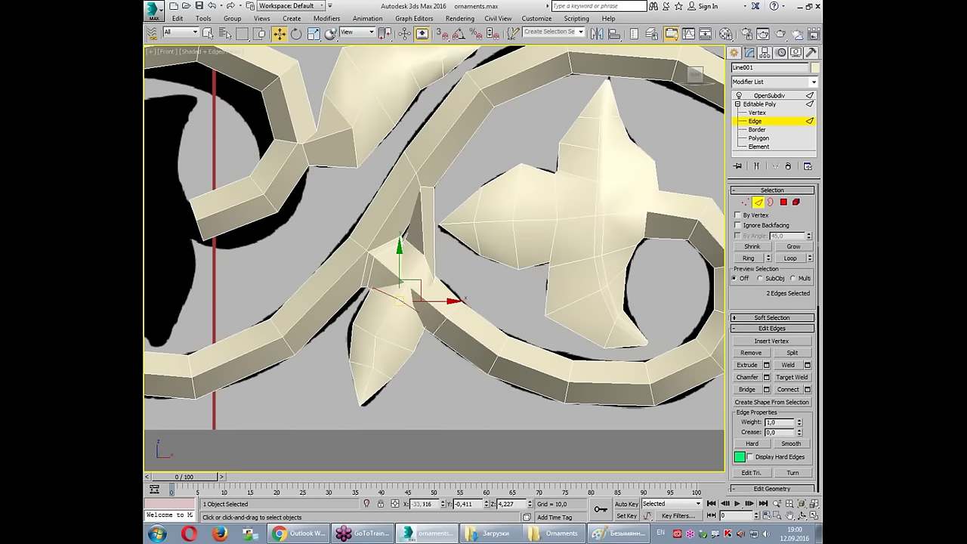
key(alt+w)
scroll(329, 229, up, 2)
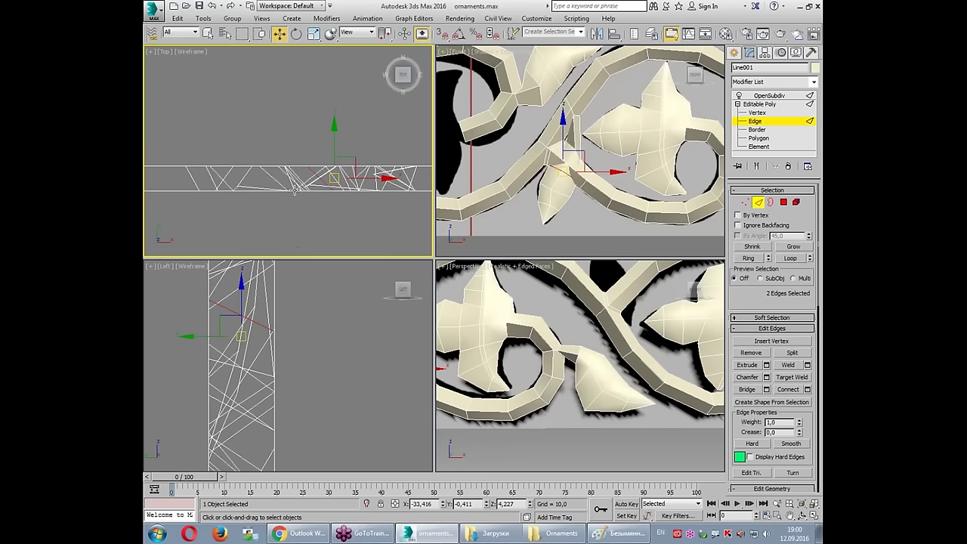
scroll(302, 148, up, 1)
mouse_move(302, 140)
mouse_down()
mouse_move(318, 160)
mouse_move(301, 193)
mouse_up()
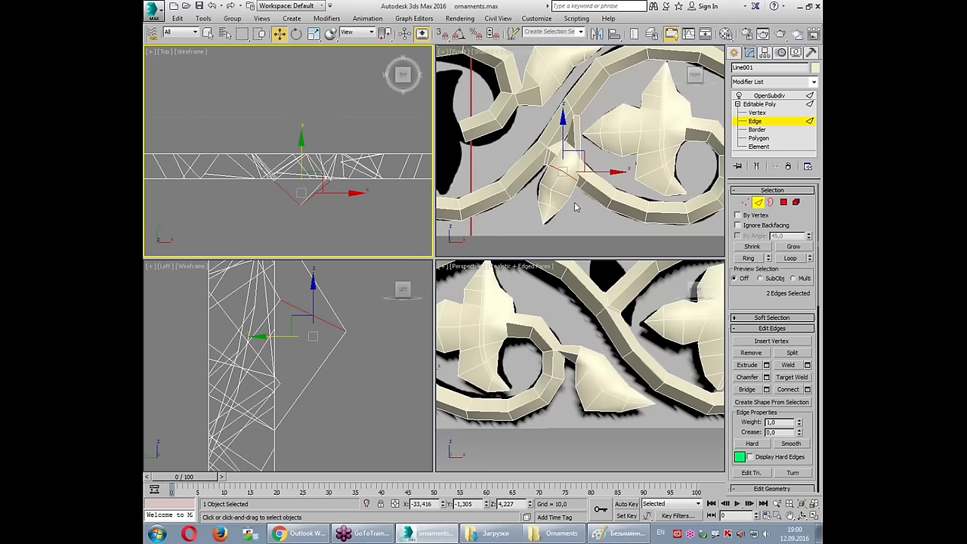
drag(562, 196, 552, 188)
mouse_move(278, 167)
mouse_down()
mouse_move(290, 152)
mouse_move(301, 166)
mouse_up()
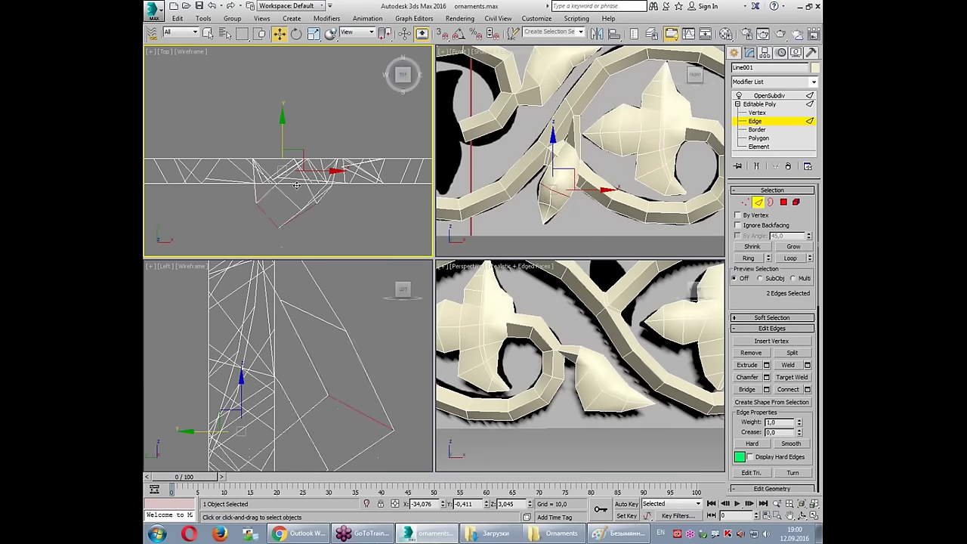
mouse_move(301, 165)
mouse_down()
mouse_move(301, 197)
mouse_move(325, 162)
mouse_up()
scroll(562, 167, up, 2)
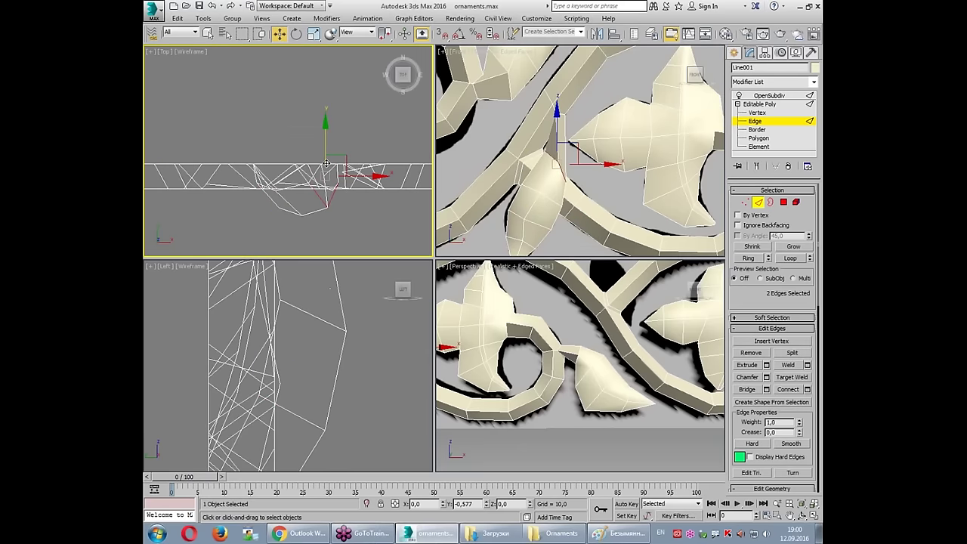
drag(325, 162, 325, 194)
right_click(477, 343)
key(alt+w)
scroll(558, 375, up, 3)
Step: Check the OpenSubdiv result from below, nudge the base edges slightly further, then pick the leaf's tip vertex
click(768, 95)
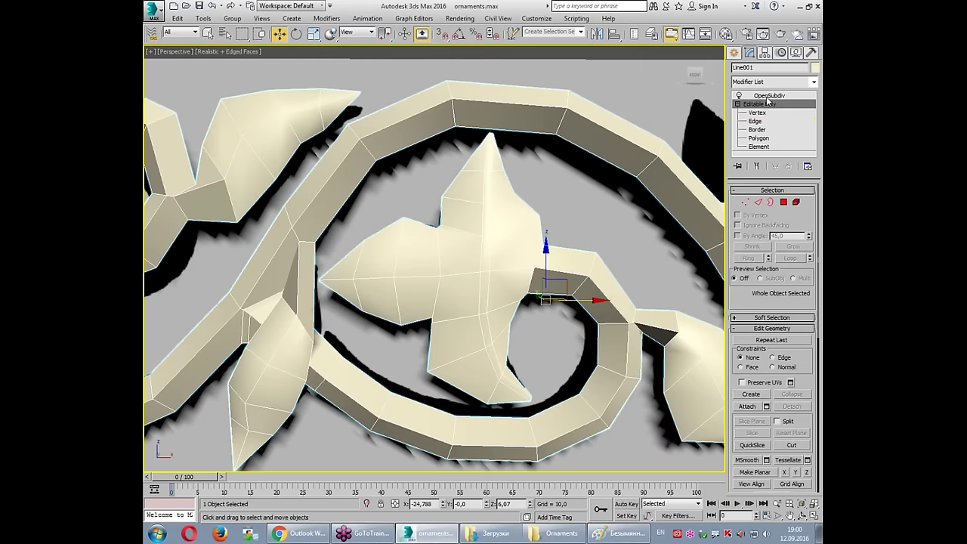
mouse_move(257, 318)
alt+middle_down()
mouse_move(252, 366)
mouse_move(391, 275)
mouse_move(276, 274)
mouse_move(369, 150)
alt+middle_up()
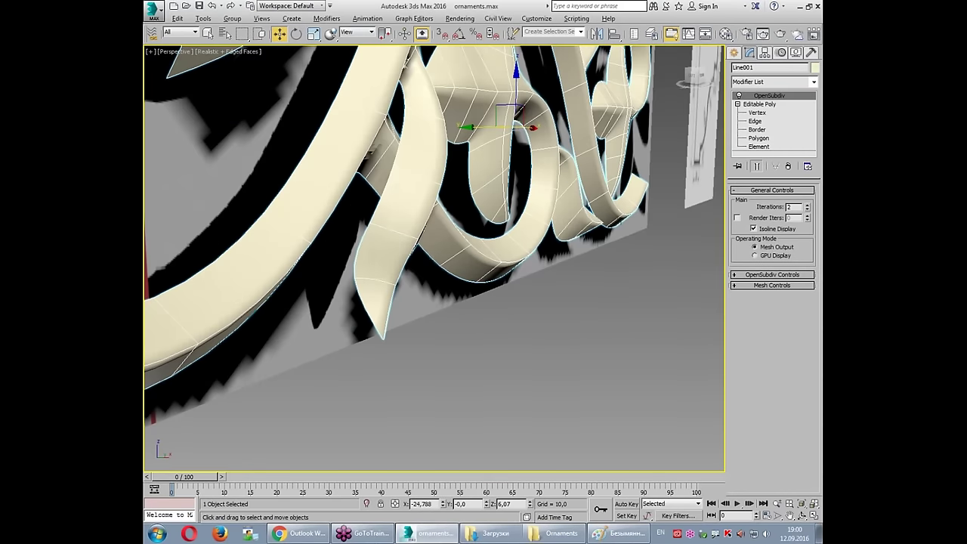
click(754, 121)
key(alt+w)
scroll(294, 198, up, 2)
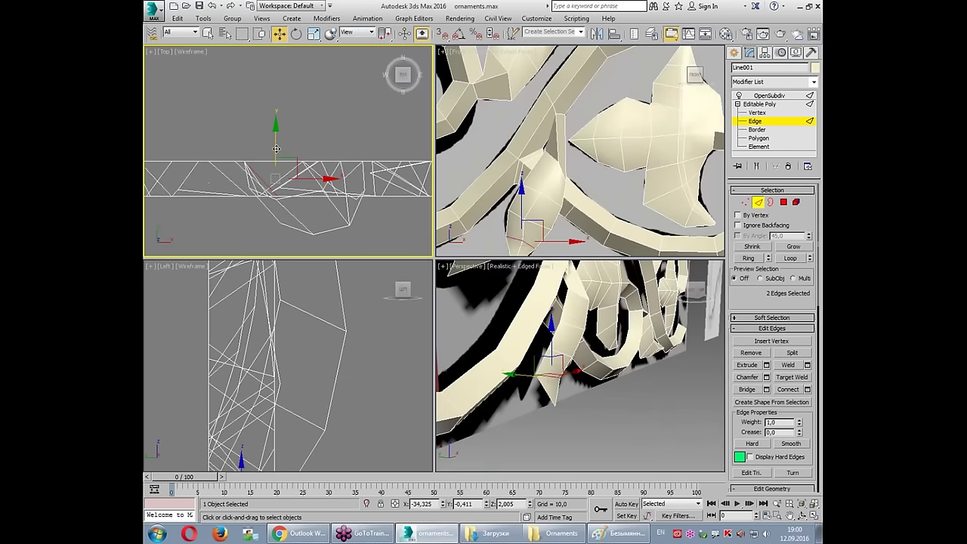
drag(277, 149, 282, 158)
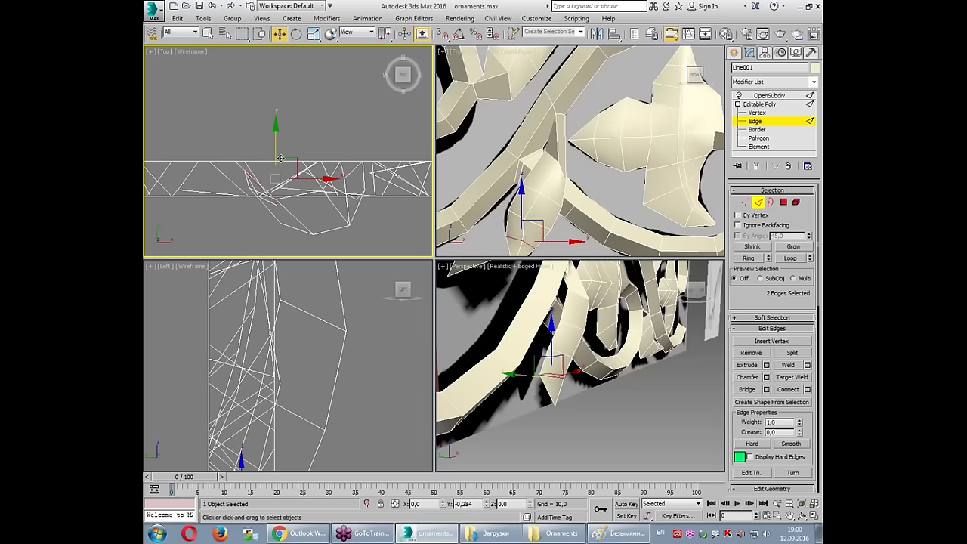
key(alt+w)
mouse_move(420, 339)
alt+middle_down()
mouse_move(413, 272)
mouse_move(487, 399)
mouse_move(416, 303)
mouse_move(257, 261)
mouse_move(292, 248)
mouse_move(370, 339)
alt+middle_up()
key(1)
click(371, 339)
Step: Move the lower leaf's tip vertex sideways in the Top view
key(alt+w)
click(289, 155)
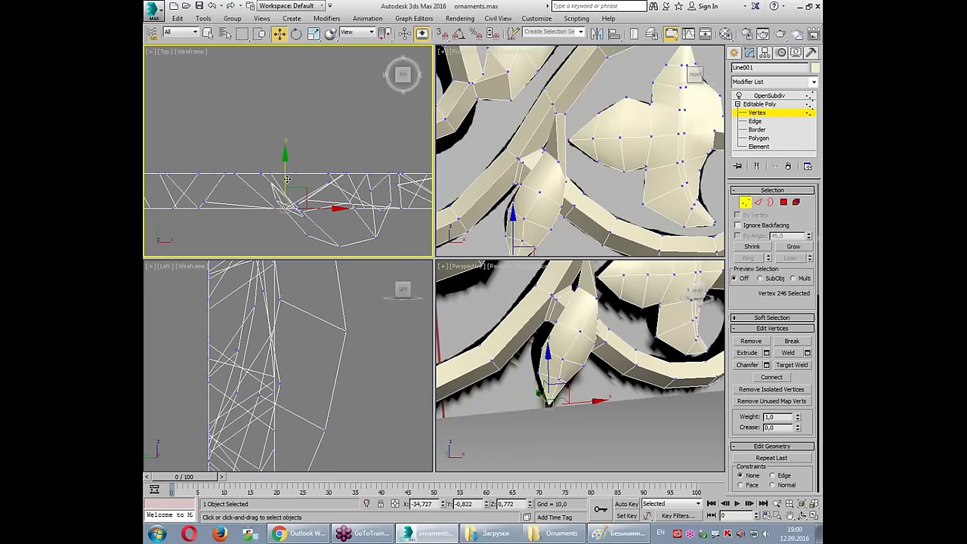
drag(288, 155, 298, 154)
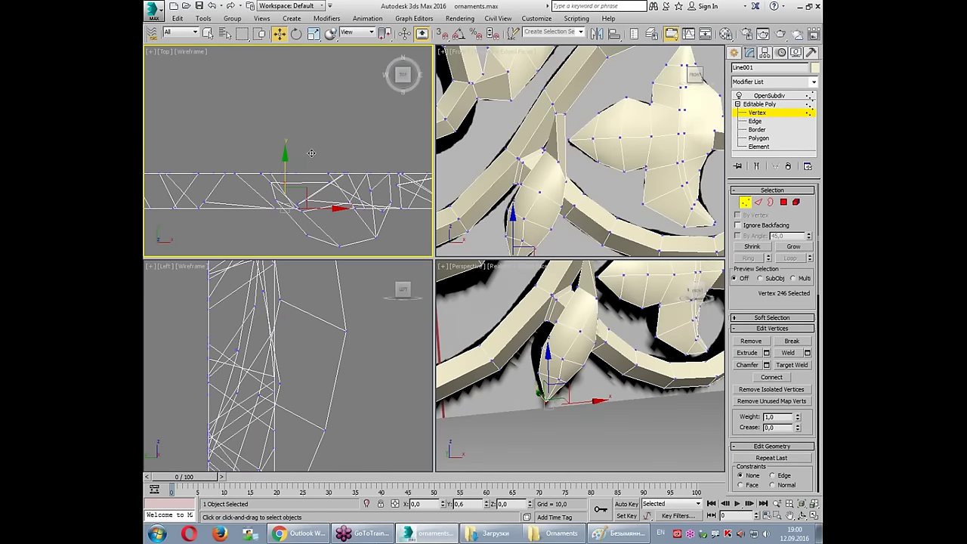
click(539, 399)
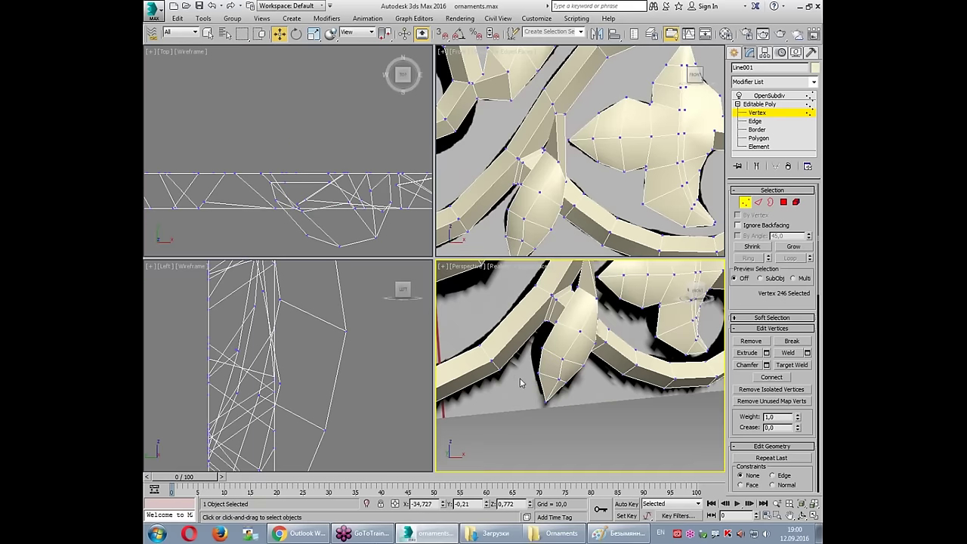
Step: Select the two leaf-tip vertices in the maximized Perspective view and shift them slightly
key(alt+w)
mouse_move(496, 348)
alt+middle_down()
mouse_move(454, 333)
mouse_move(392, 282)
mouse_move(462, 330)
alt+middle_up()
scroll(461, 330, up, 5)
ctrl+click(335, 282)
drag(334, 273, 344, 276)
click(471, 336)
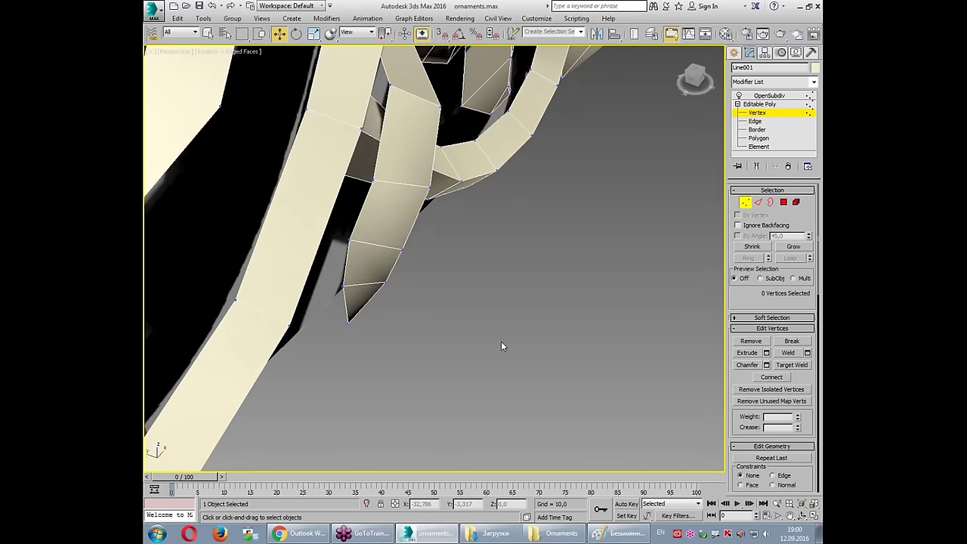
Step: Orbit back to a straight-on view of the border and leave vertex editing
alt+middle_drag(436, 281, 375, 202)
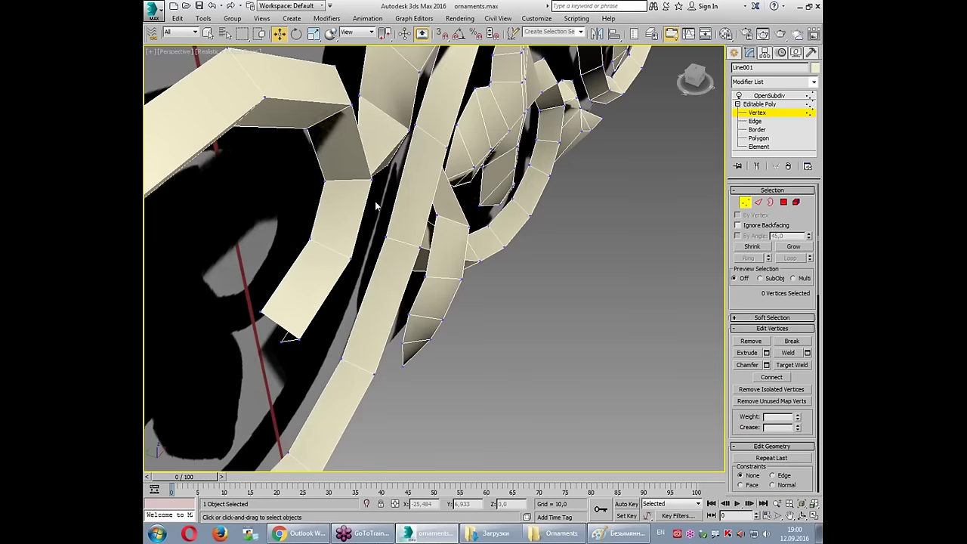
scroll(376, 206, down, 4)
scroll(453, 227, down, 4)
mouse_move(570, 321)
alt+middle_down()
mouse_move(496, 294)
mouse_move(540, 298)
mouse_move(532, 356)
mouse_move(479, 373)
alt+middle_up()
mouse_move(485, 241)
mouse_down()
mouse_move(485, 190)
mouse_move(484, 265)
mouse_up()
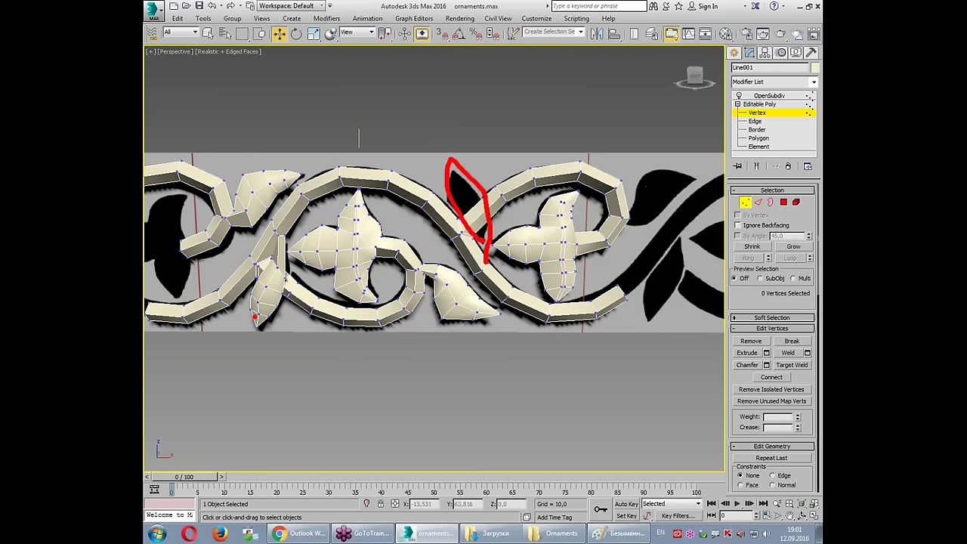
click(767, 103)
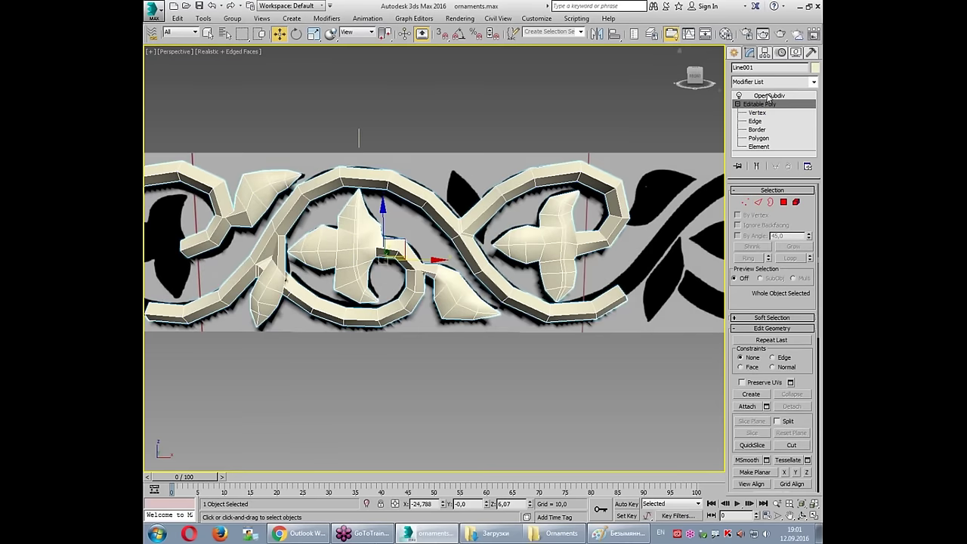
Step: Preview the smoothed ornament, then reselect it and return to editing its poly cage
click(769, 96)
click(505, 373)
middle_drag(506, 378, 555, 377)
key(F4)
scroll(303, 265, up, 3)
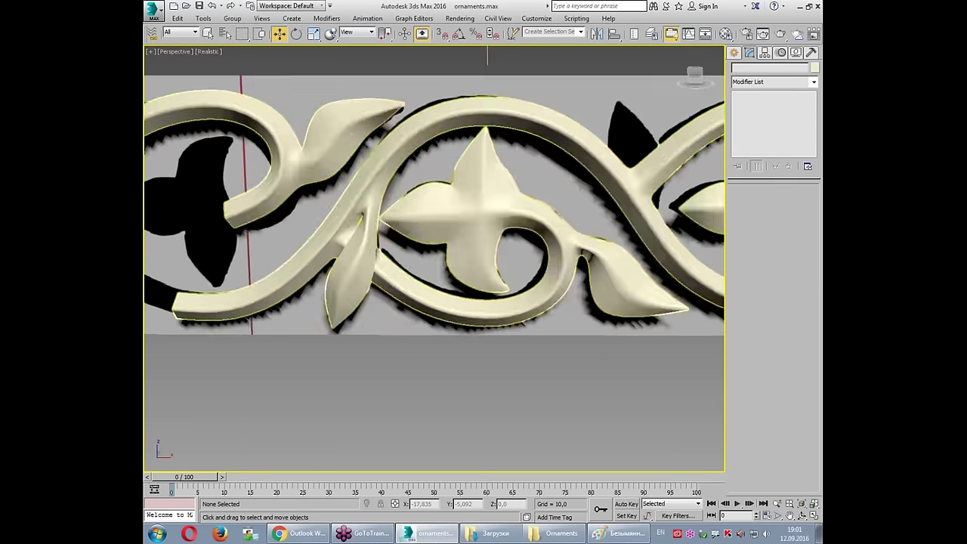
scroll(302, 264, up, 2)
click(643, 184)
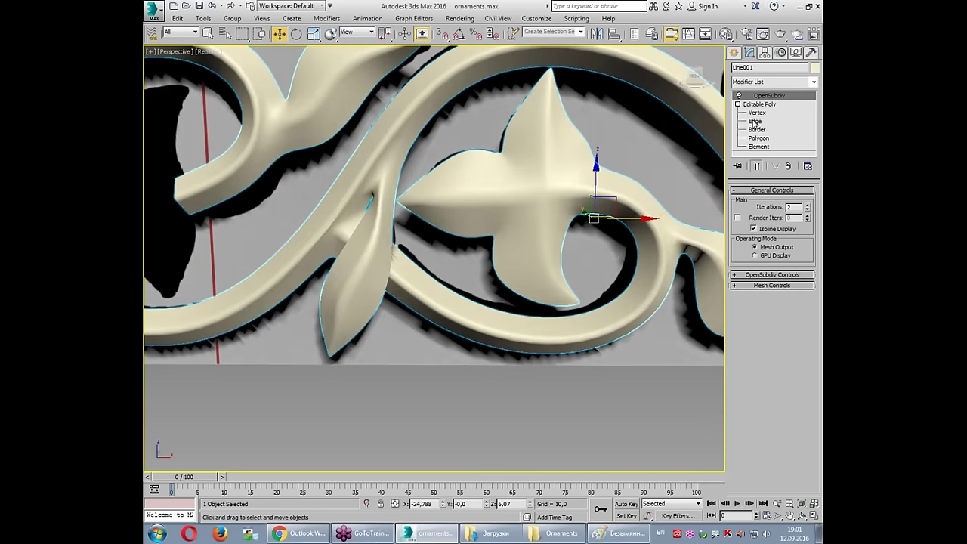
scroll(626, 144, down, 3)
scroll(626, 144, up, 3)
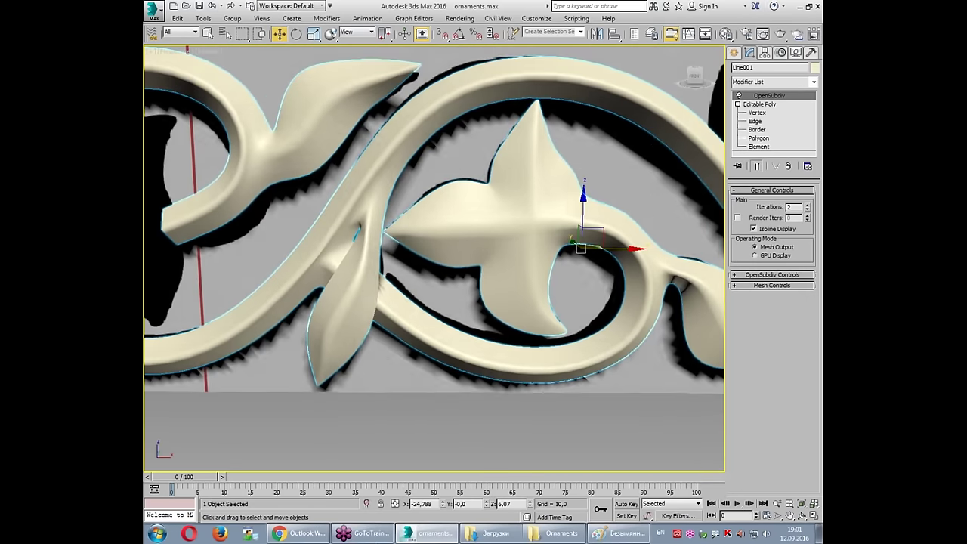
click(755, 121)
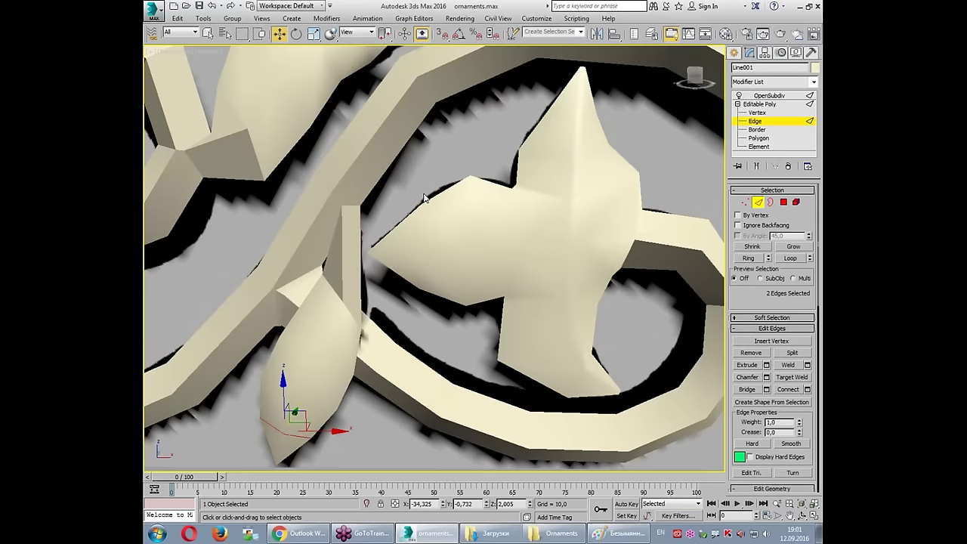
scroll(349, 219, up, 2)
Step: At Vertex level, reposition the thin strip's top vertices in the wireframe Front view
key(1)
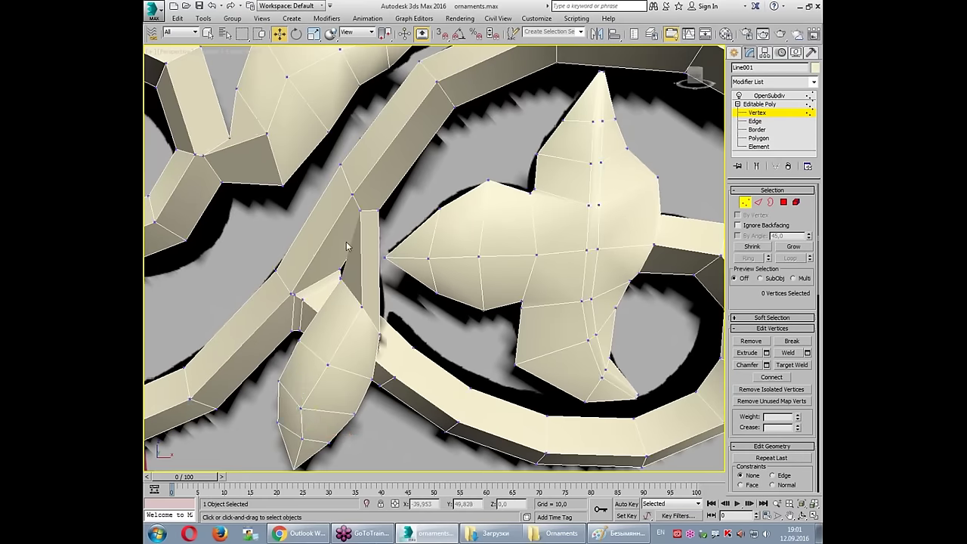
key(F3)
click(363, 232)
scroll(363, 250, up, 2)
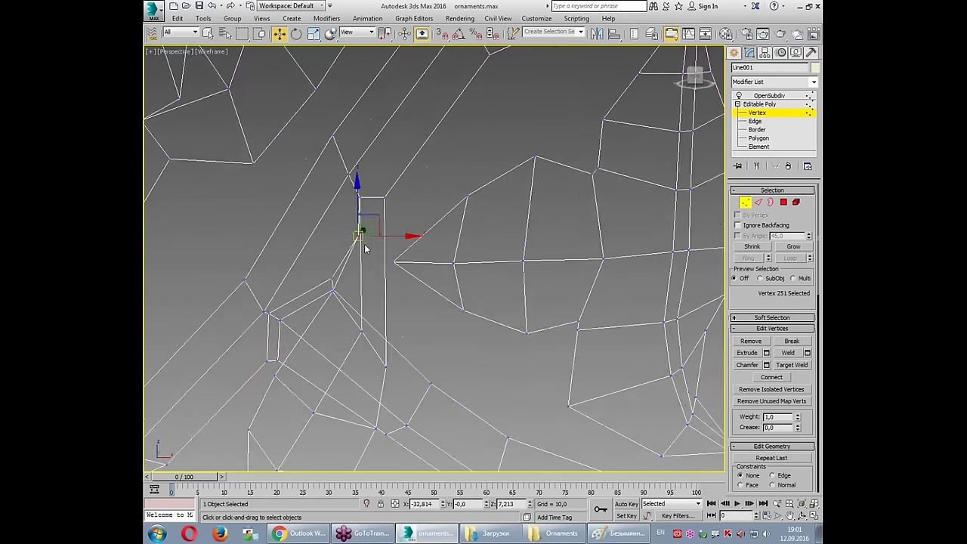
key(alt+w)
scroll(492, 139, up, 3)
scroll(492, 140, up, 2)
key(alt+w)
key(F3)
key(F3)
drag(390, 144, 361, 173)
alt+middle_drag(361, 172, 378, 181)
drag(421, 141, 424, 137)
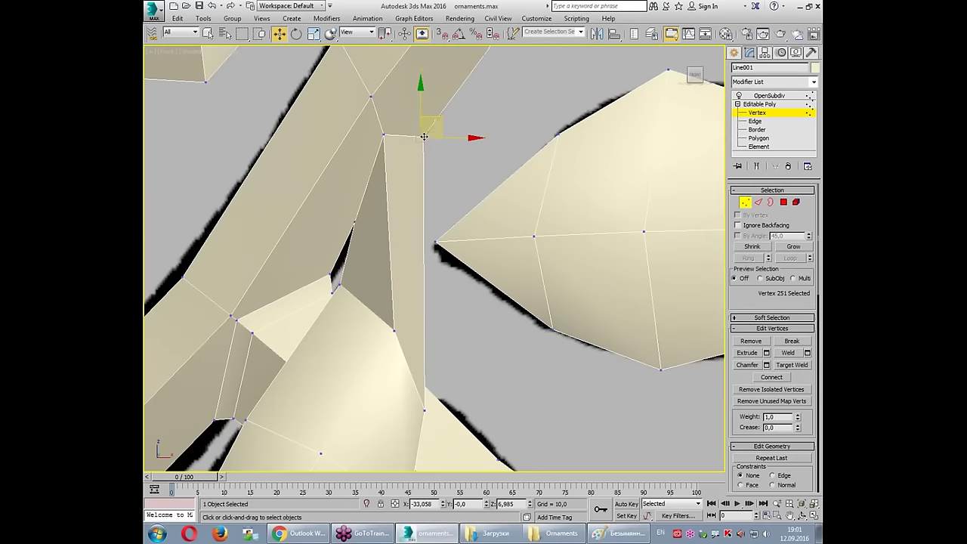
Step: Chamfer the two edges at the top of the strip by 0.256
click(770, 97)
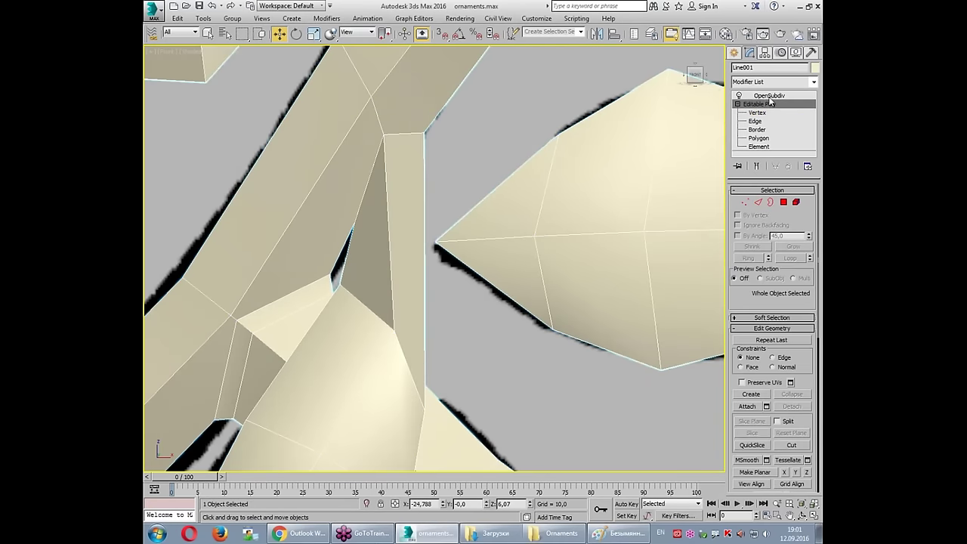
click(755, 121)
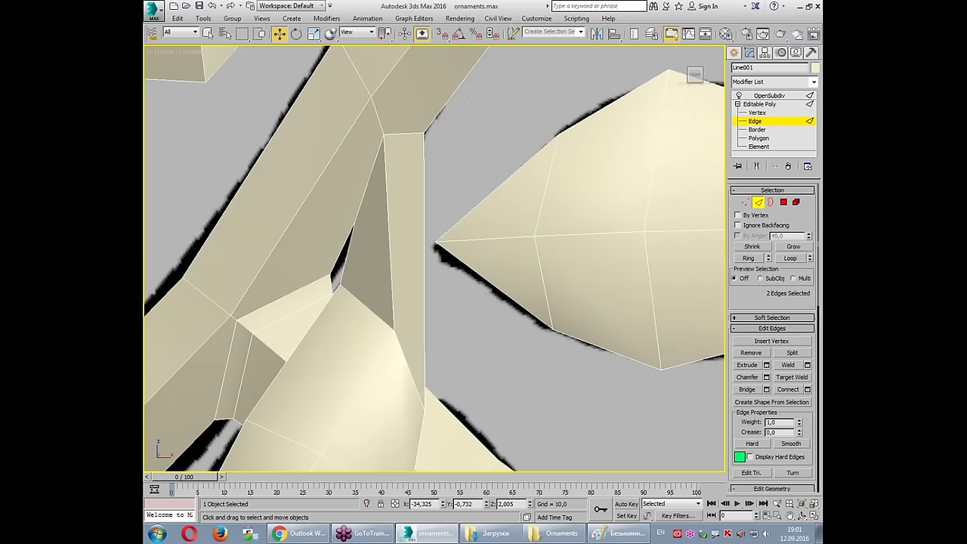
click(403, 134)
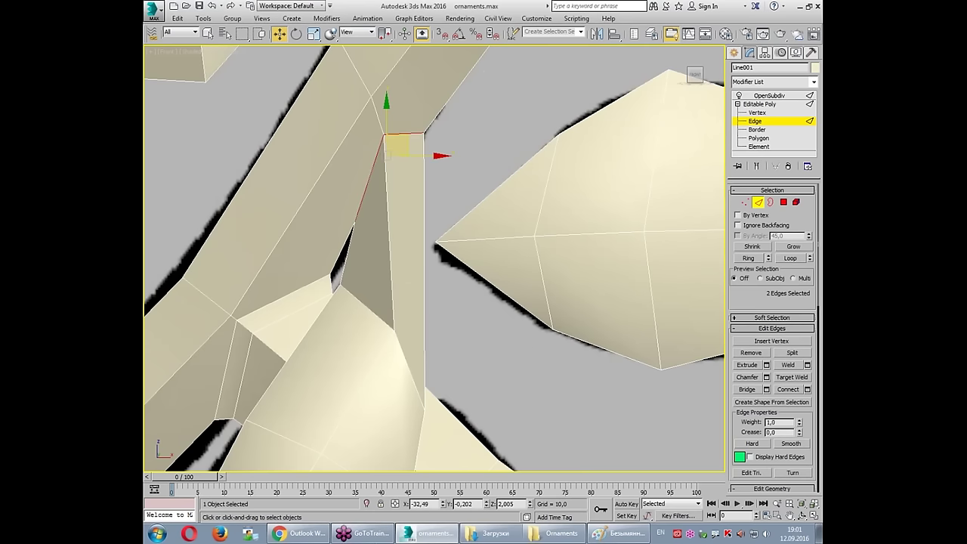
click(766, 377)
drag(442, 279, 443, 257)
click(440, 356)
Step: Adjust the new chamfer's vertices and display the smoothed OpenSubdiv result
key(1)
click(353, 241)
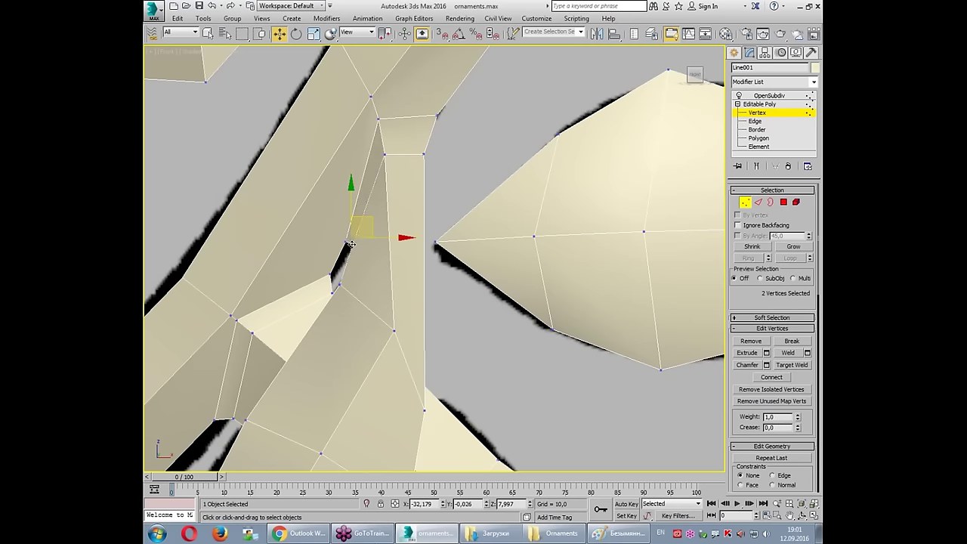
click(346, 278)
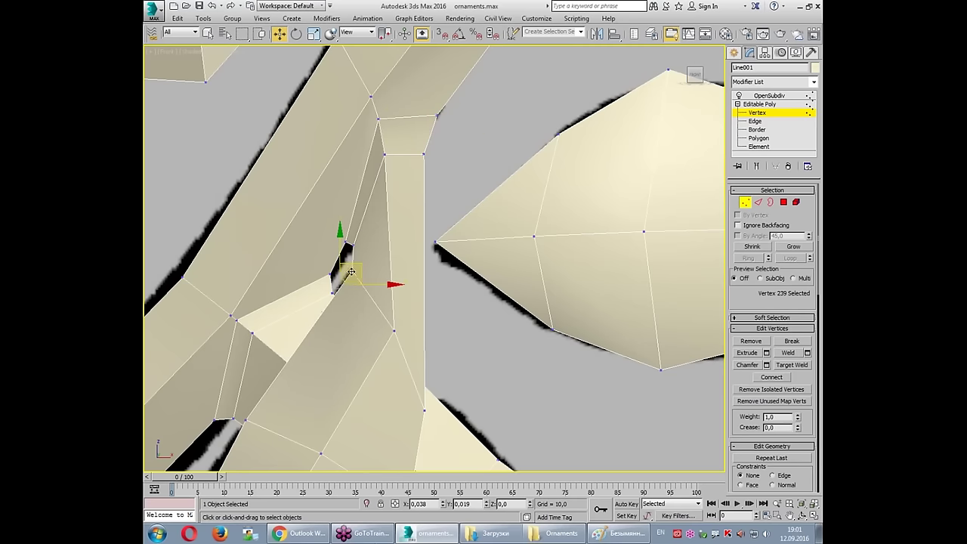
click(774, 116)
click(740, 96)
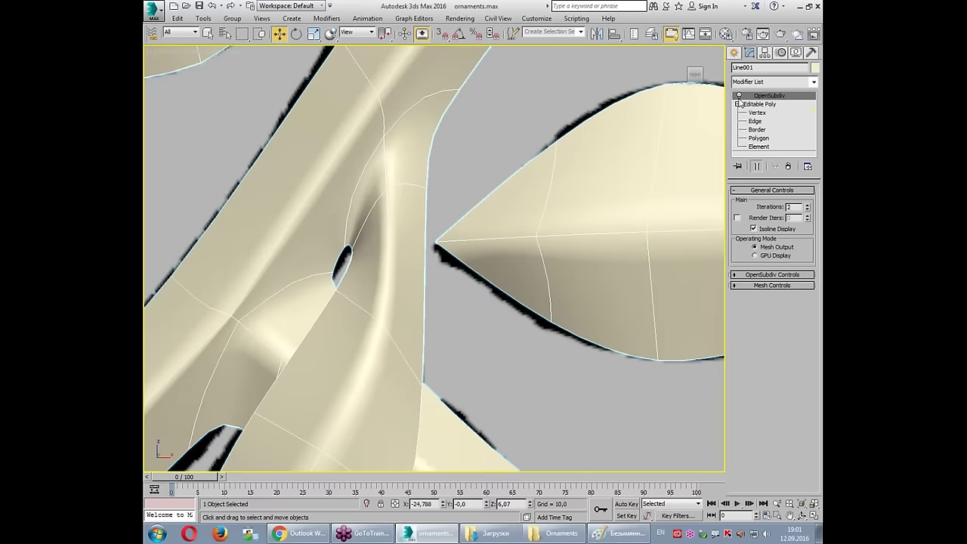
click(550, 116)
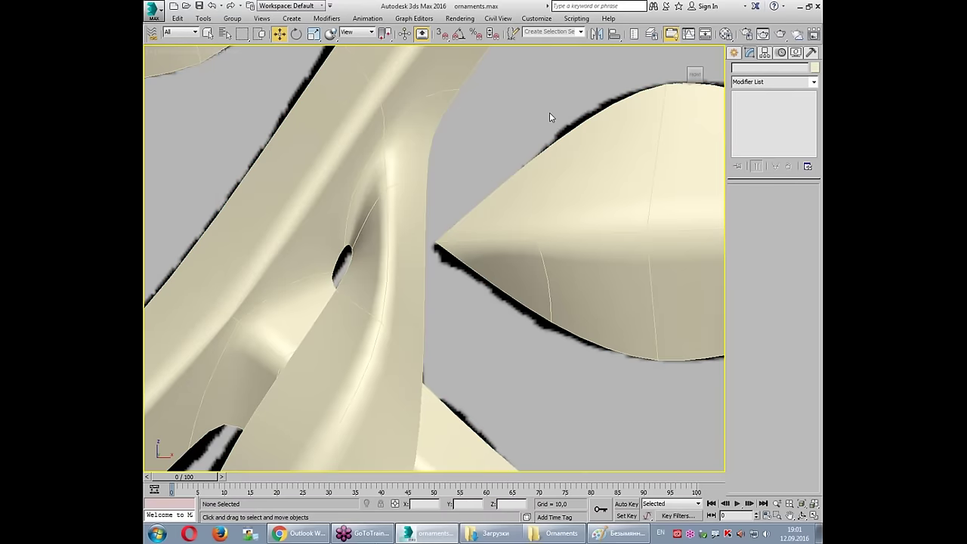
scroll(550, 116, down, 5)
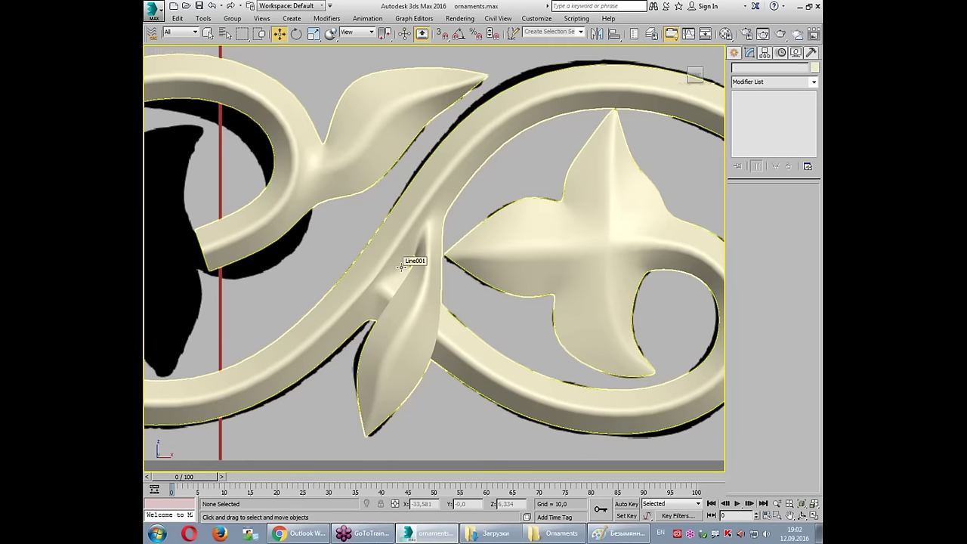
scroll(418, 224, down, 4)
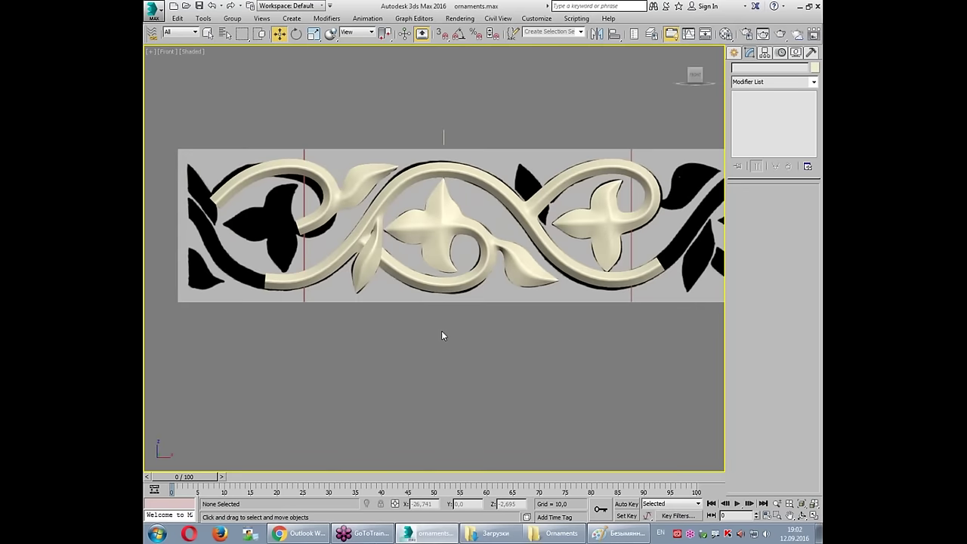
Step: Select the ornament, switch to Border level and marquee-select all its open borders
click(452, 286)
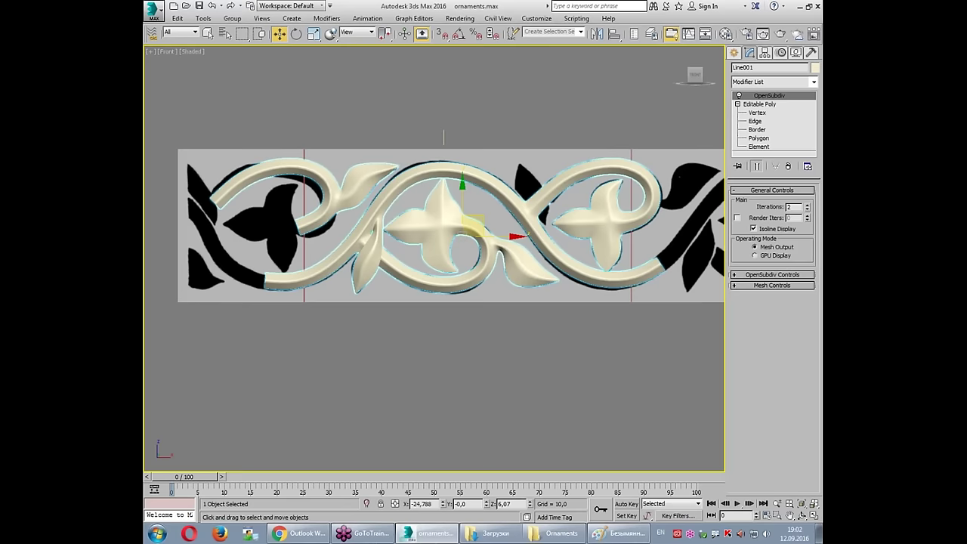
key(alt+w)
middle_drag(346, 256, 347, 239)
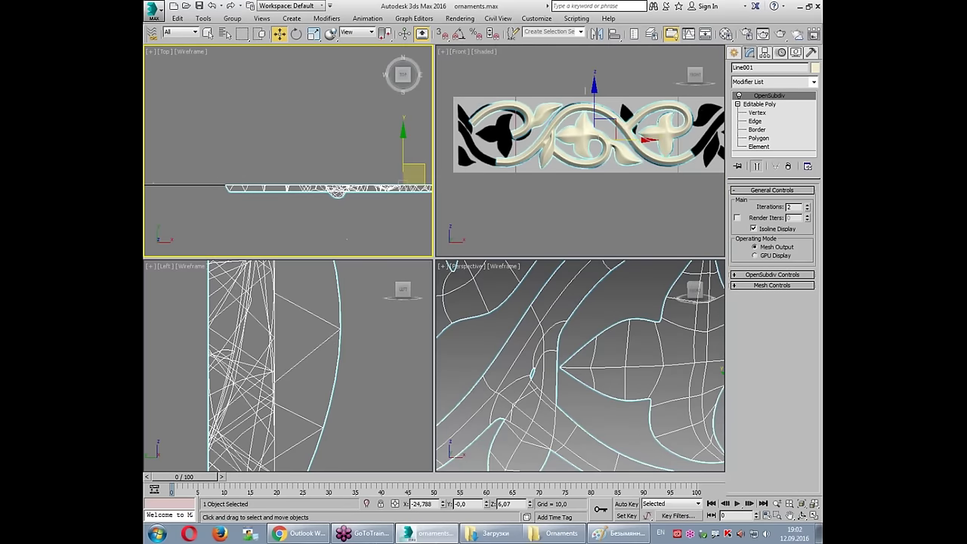
drag(222, 175, 416, 175)
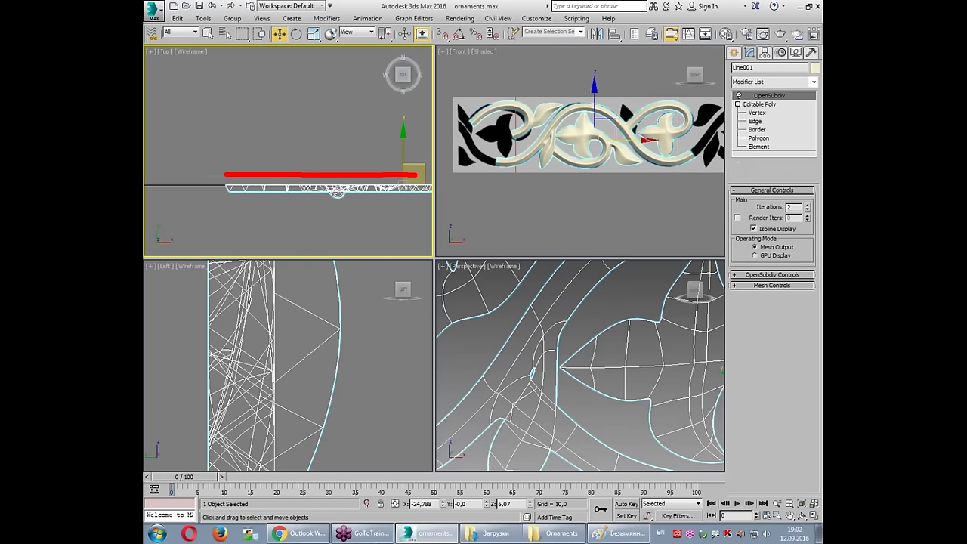
click(601, 159)
key(alt+w)
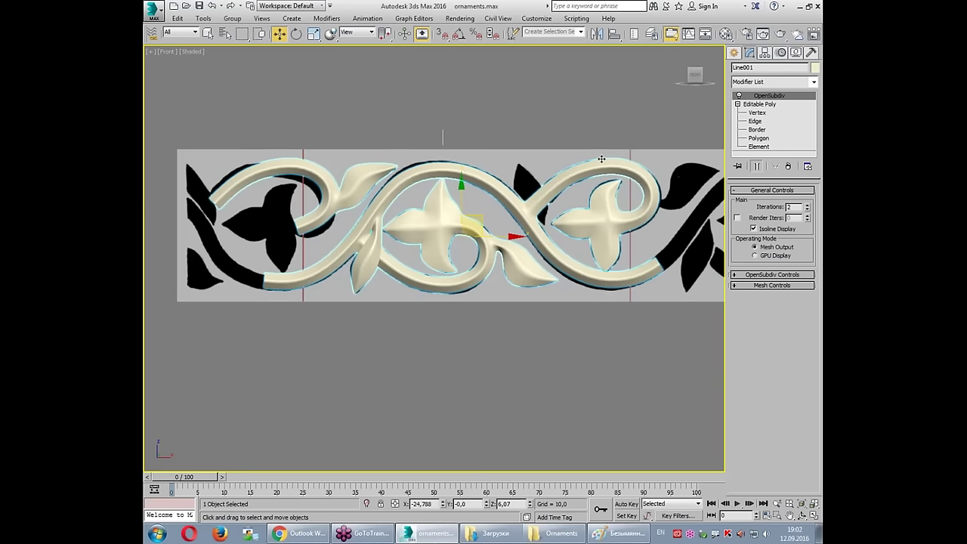
click(757, 130)
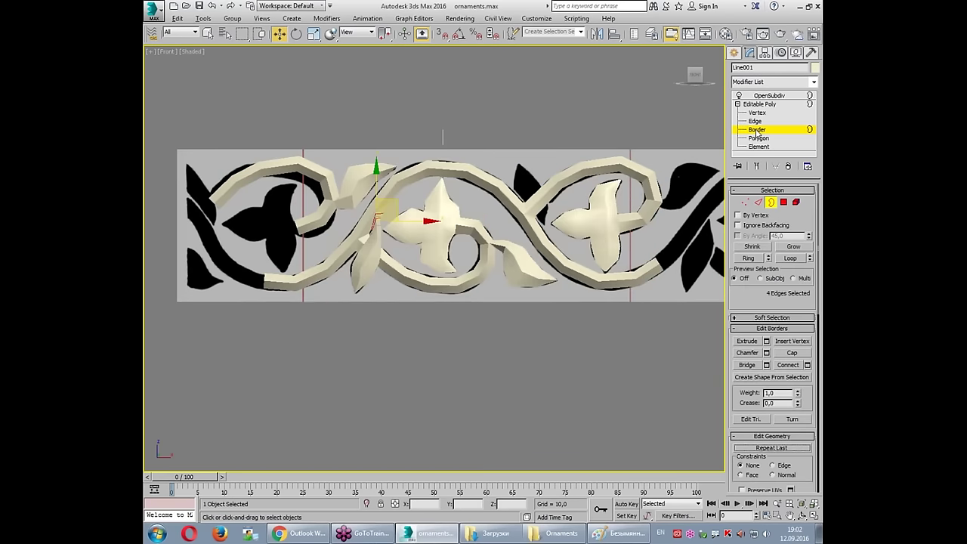
key(F4)
drag(198, 92, 692, 331)
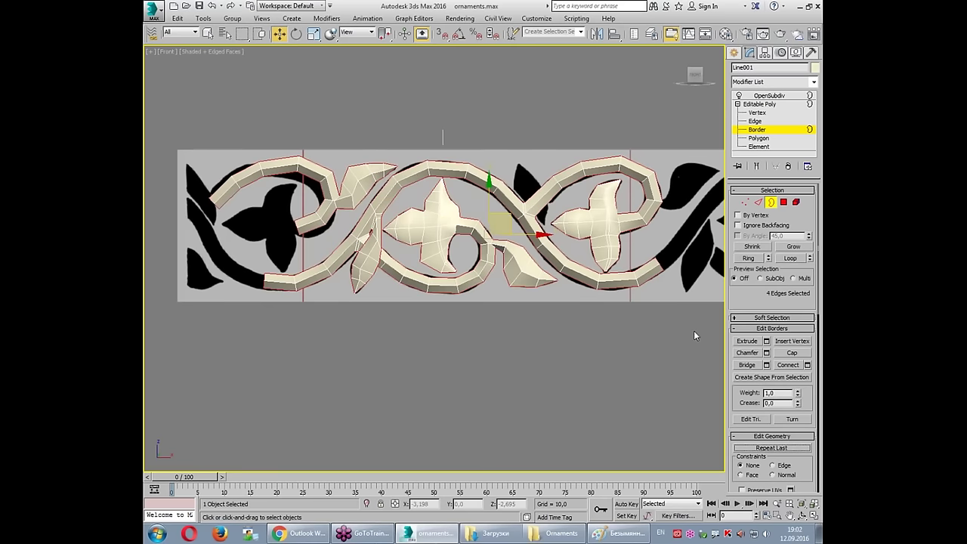
Step: Shift-drag the borders in the Top view to extrude new back faces
key(alt+w)
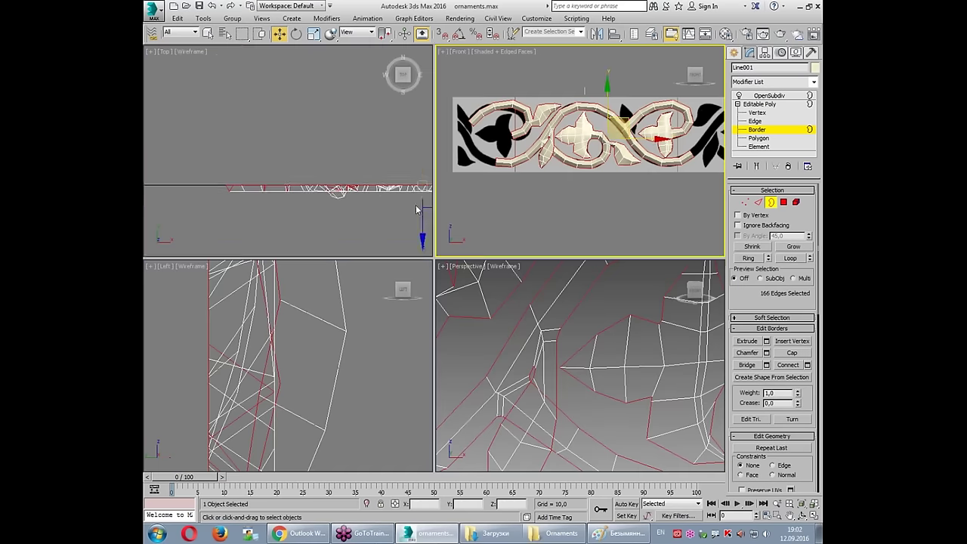
shift+drag(388, 183, 387, 149)
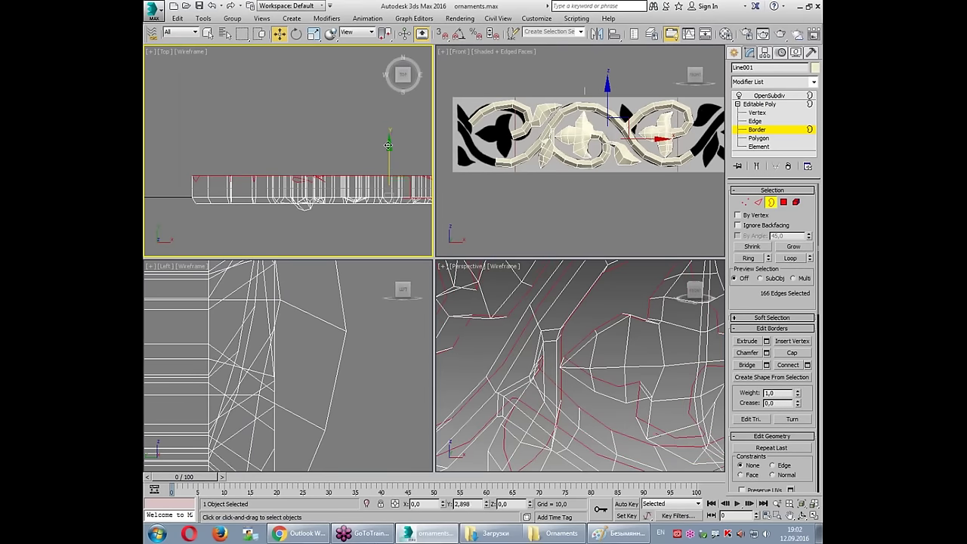
mouse_move(387, 150)
shift+mouse_down()
mouse_move(386, 111)
mouse_move(384, 148)
shift+mouse_up()
key(alt+w)
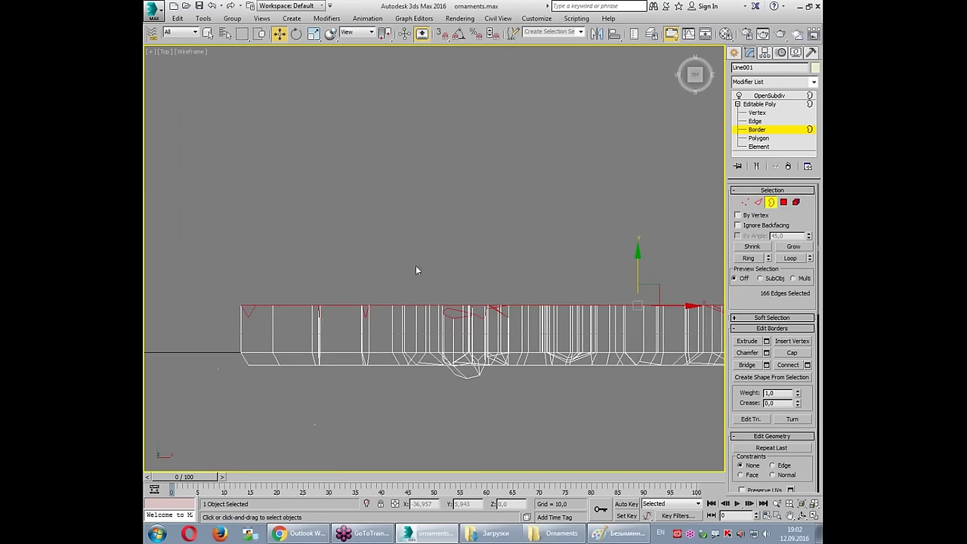
mouse_move(445, 304)
mouse_down()
mouse_move(510, 306)
mouse_move(496, 319)
mouse_up()
drag(384, 302, 306, 306)
mouse_move(288, 306)
mouse_down()
mouse_move(259, 320)
mouse_move(307, 305)
mouse_up()
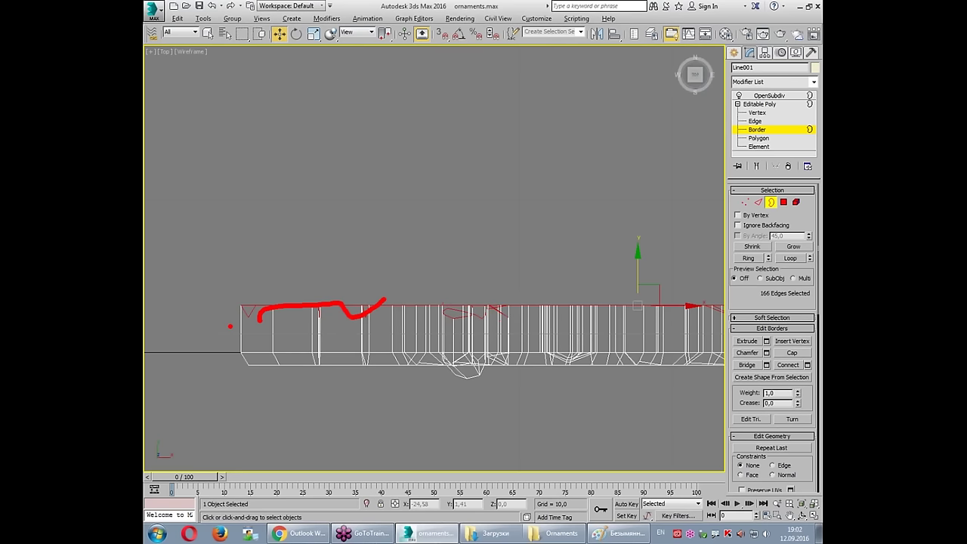
scroll(749, 362, down, 5)
scroll(800, 378, down, 3)
scroll(799, 378, down, 2)
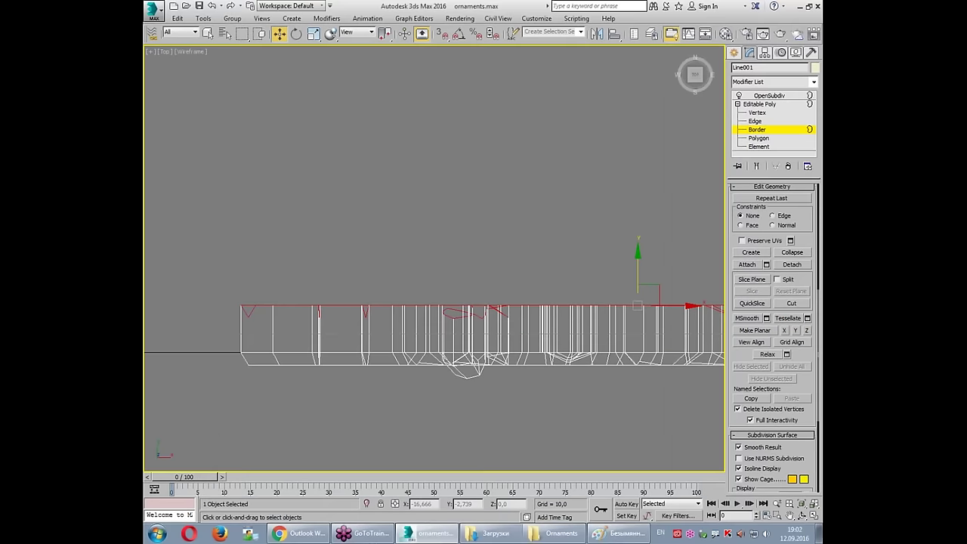
key(alt+w)
scroll(372, 221, down, 1)
scroll(574, 344, up, 2)
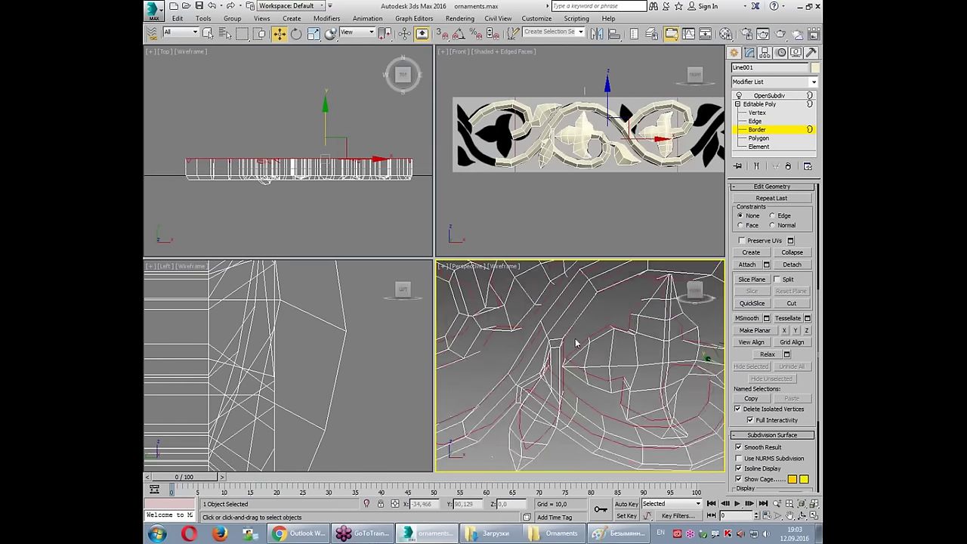
Step: Flatten the extruded border onto a straight plane with Make Planar in Y and Z
key(F3)
alt+middle_drag(562, 342, 635, 325)
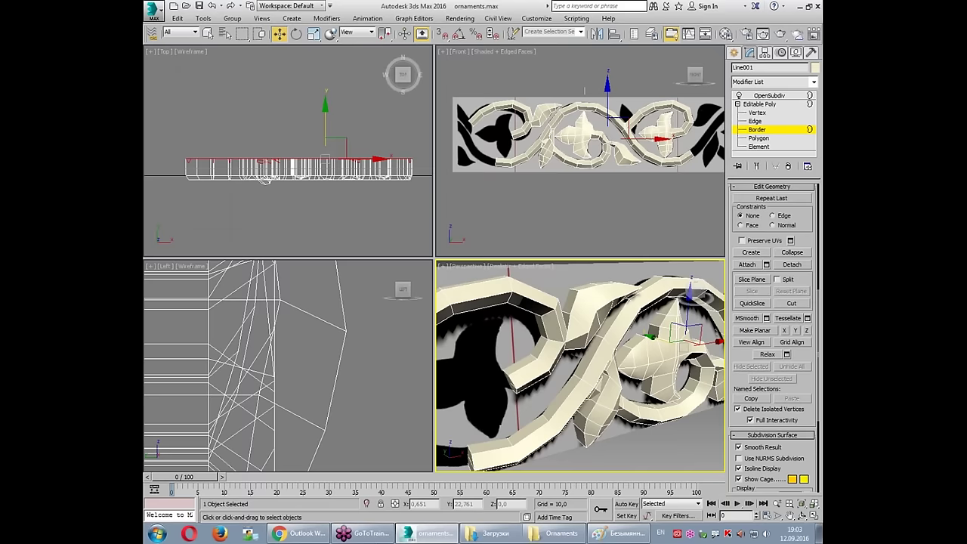
click(796, 331)
alt+middle_drag(605, 340, 658, 327)
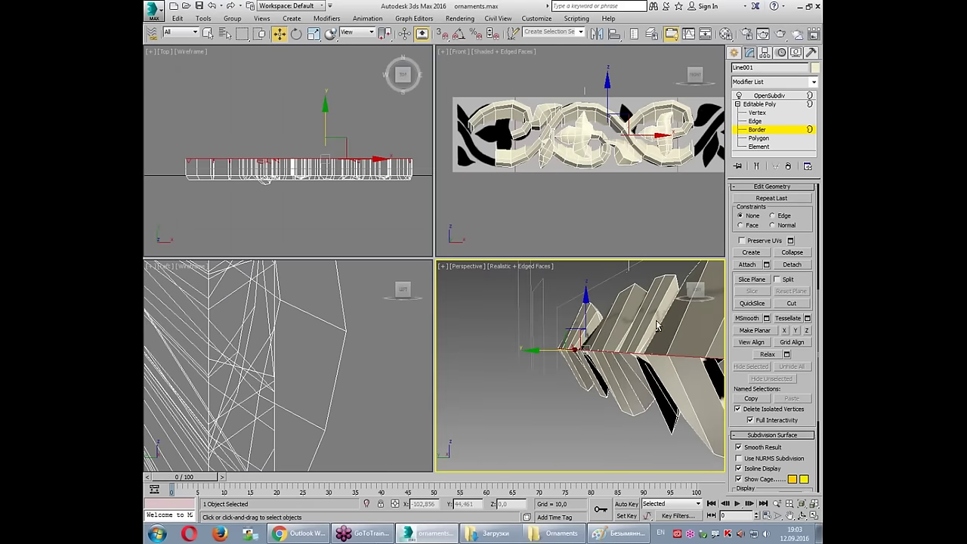
click(796, 330)
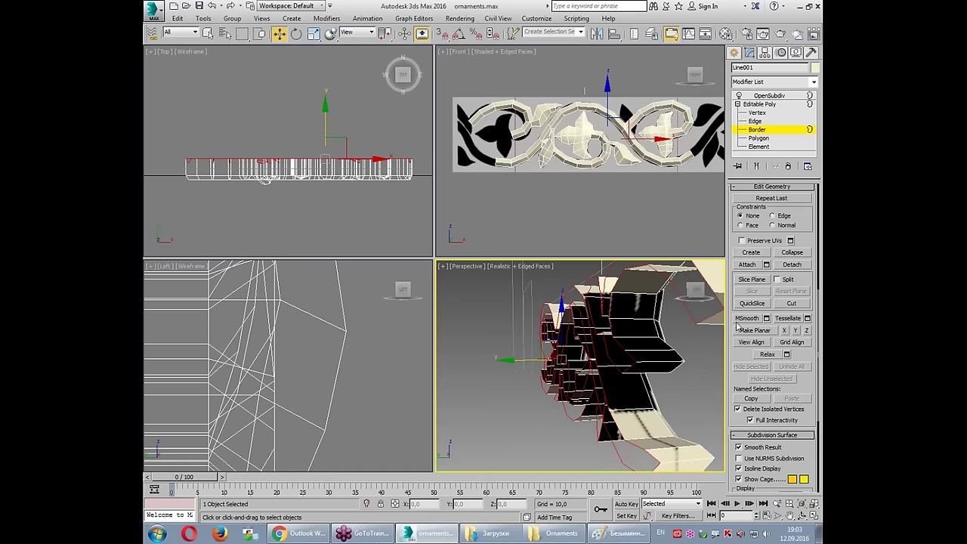
click(807, 330)
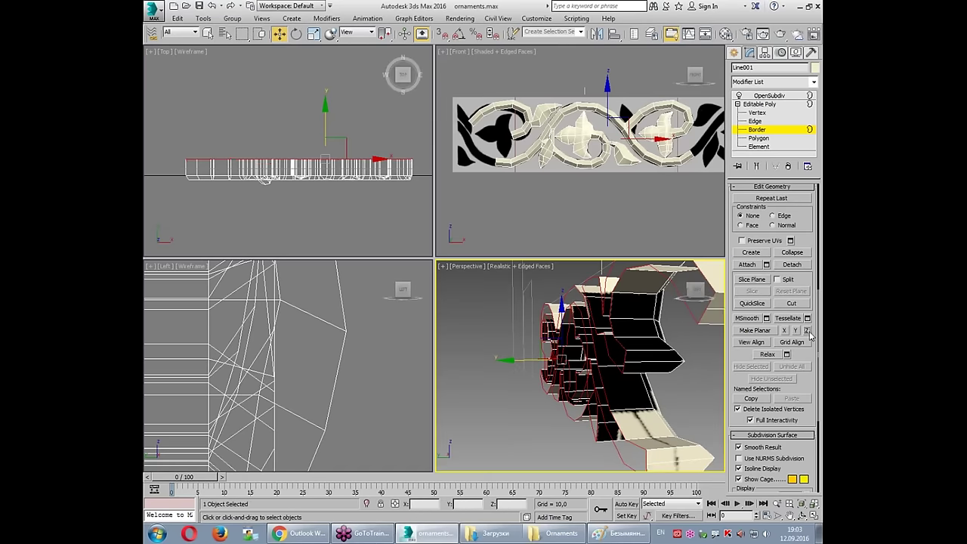
scroll(341, 149, up, 2)
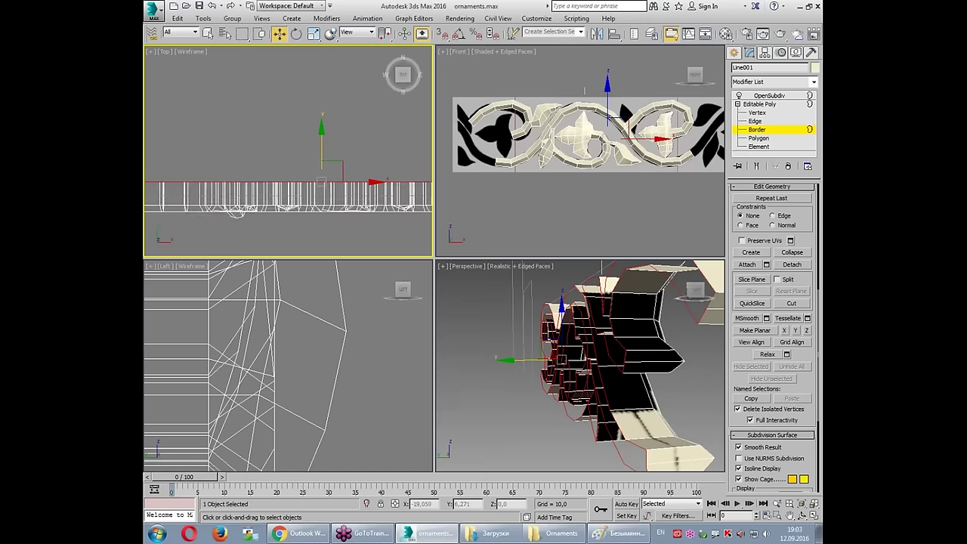
key(alt+w)
scroll(390, 209, down, 1)
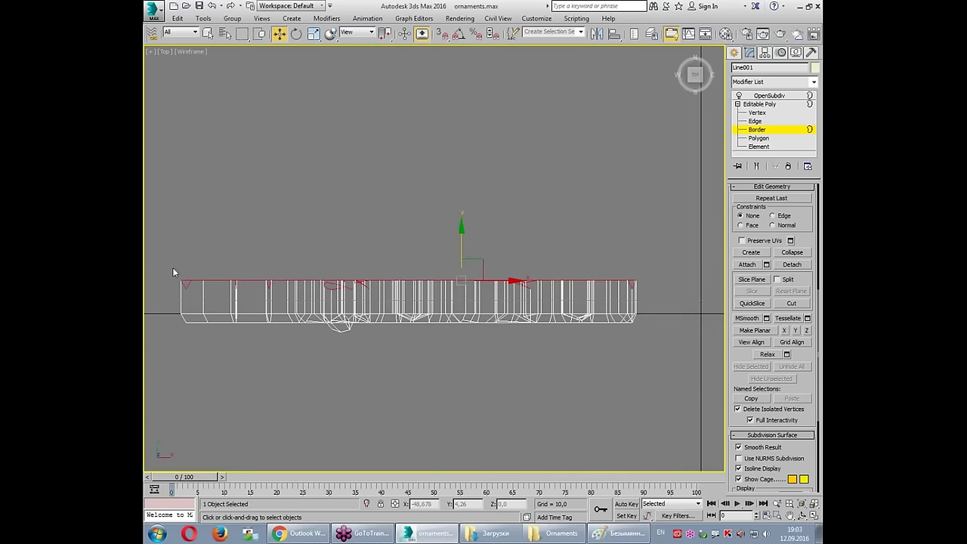
scroll(386, 290, up, 1)
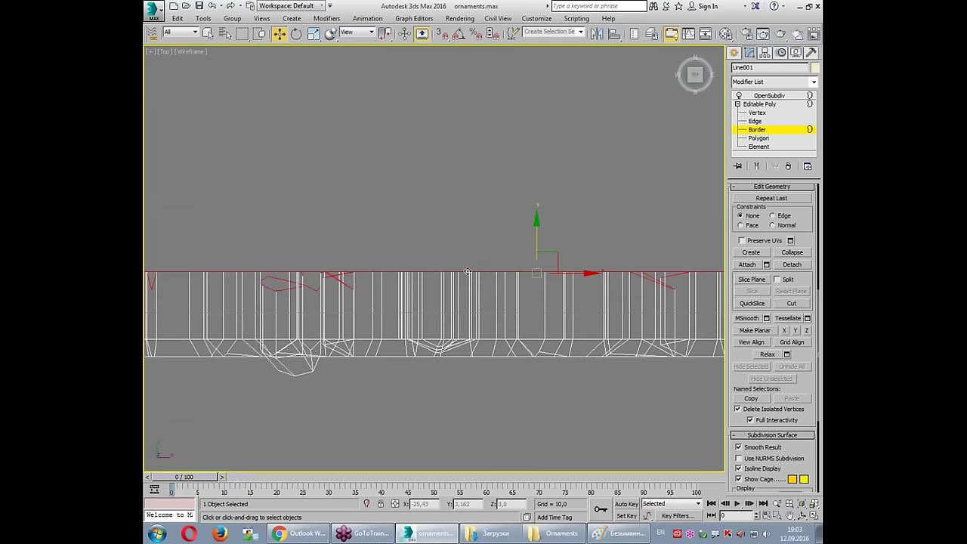
click(806, 331)
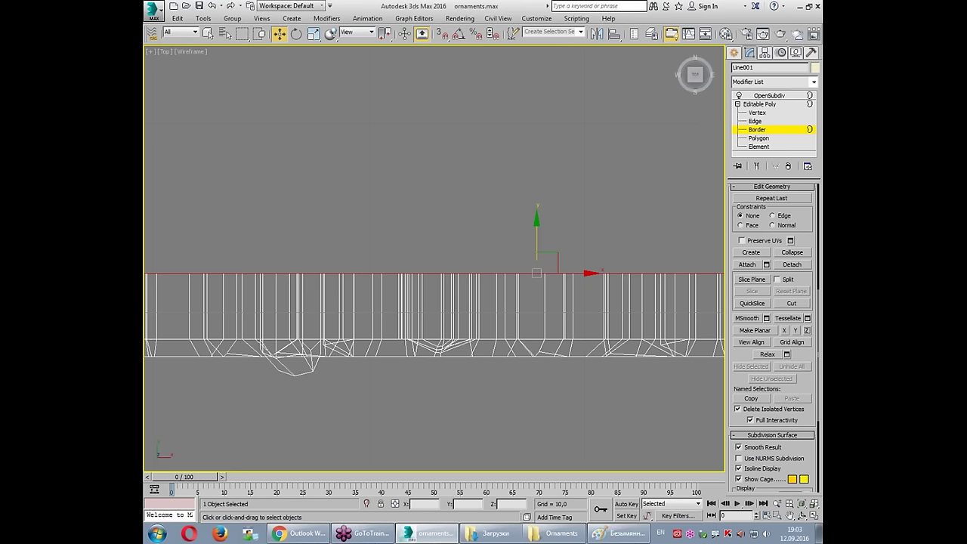
Step: Move the flat border down toward the ornament in Top view and check it in Perspective
mouse_move(596, 266)
mouse_down()
mouse_move(530, 260)
mouse_move(532, 251)
mouse_up()
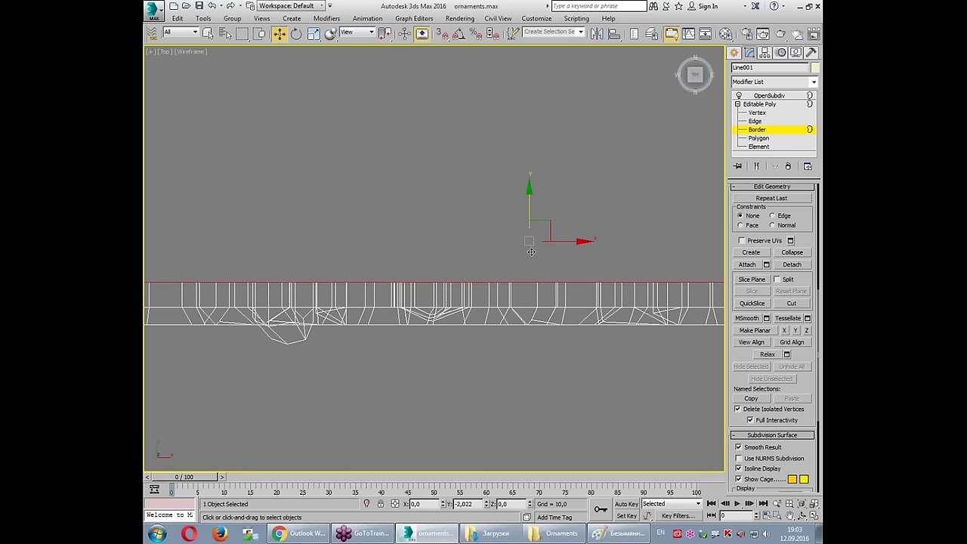
key(alt+w)
key(alt+w)
scroll(542, 358, down, 5)
alt+middle_drag(541, 358, 583, 365)
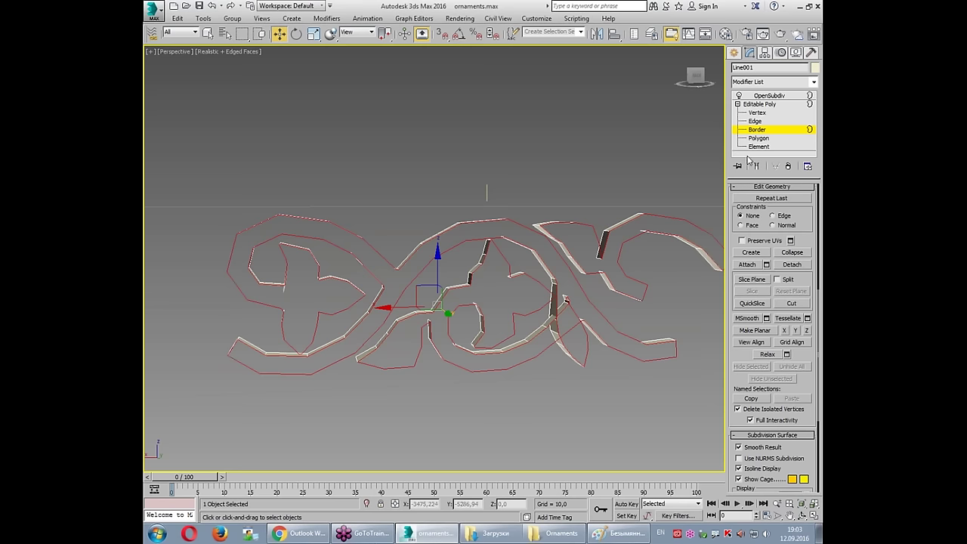
click(757, 130)
Step: Turn OpenSubdiv back on, deselect, and zoom into a tilted close-up of the new back
mouse_move(476, 269)
alt+middle_down()
mouse_move(646, 274)
mouse_move(649, 249)
mouse_move(597, 261)
alt+middle_up()
click(771, 96)
click(538, 193)
scroll(538, 193, up, 3)
scroll(529, 227, up, 3)
mouse_move(529, 242)
alt+middle_down()
mouse_move(502, 302)
mouse_move(675, 318)
mouse_move(210, 318)
mouse_move(423, 294)
mouse_move(455, 242)
mouse_move(518, 286)
alt+middle_up()
scroll(676, 318, up, 2)
scroll(183, 324, down, 2)
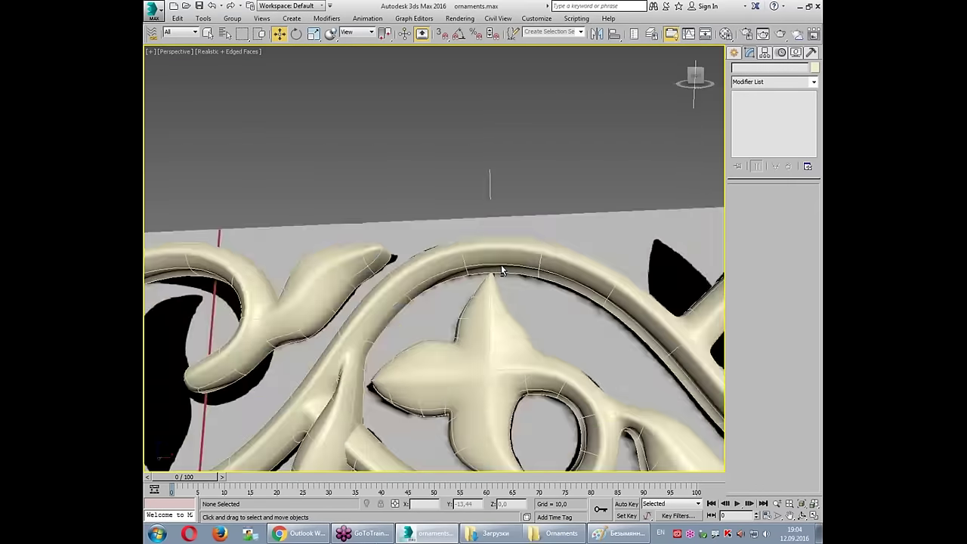
scroll(518, 286, up, 1)
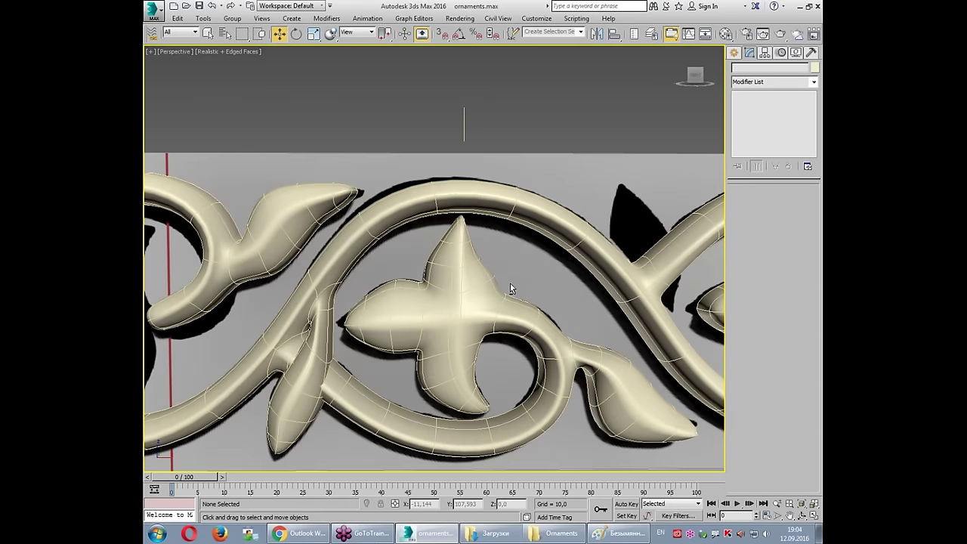
click(510, 283)
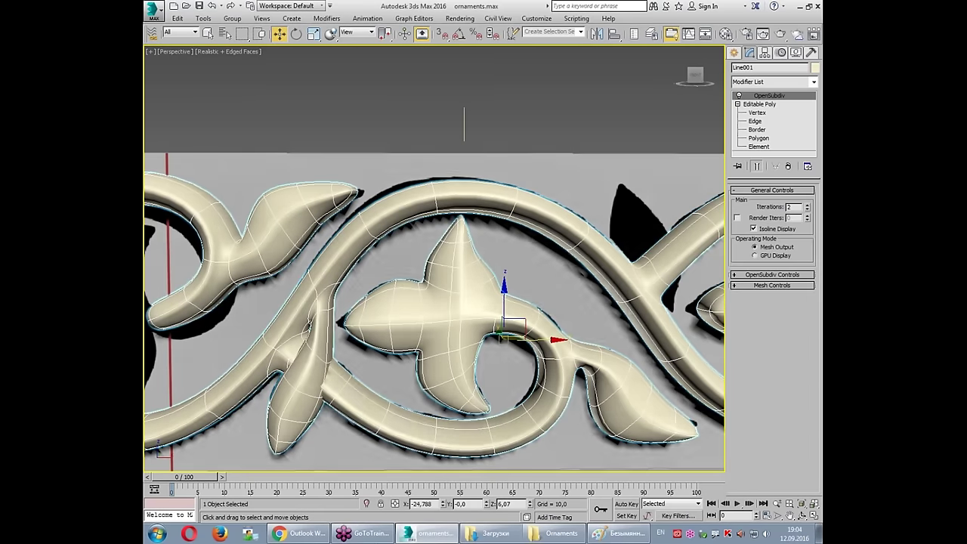
Step: Pan and orbit across the smoothed stems, then maximize the Front view of the whole tile
middle_drag(315, 243, 397, 199)
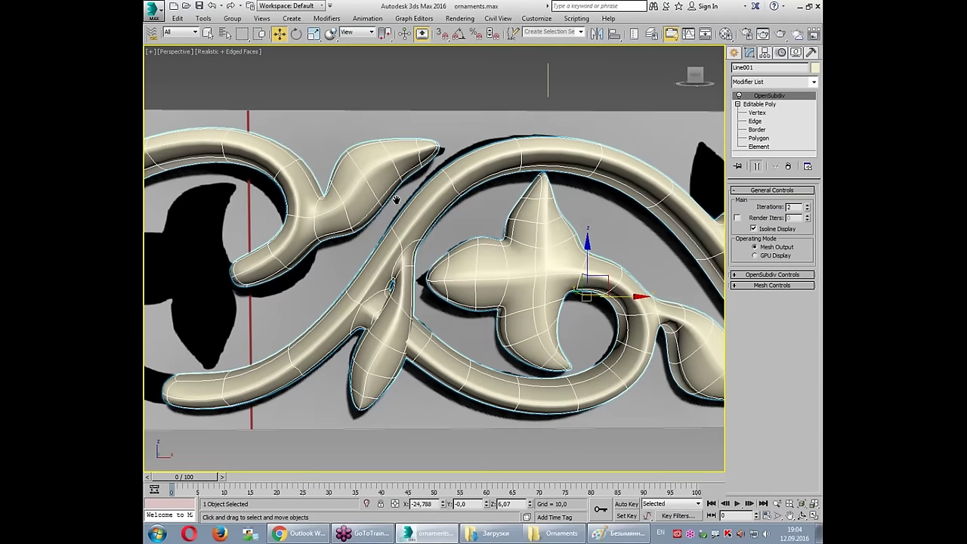
middle_drag(396, 200, 427, 192)
scroll(408, 249, up, 3)
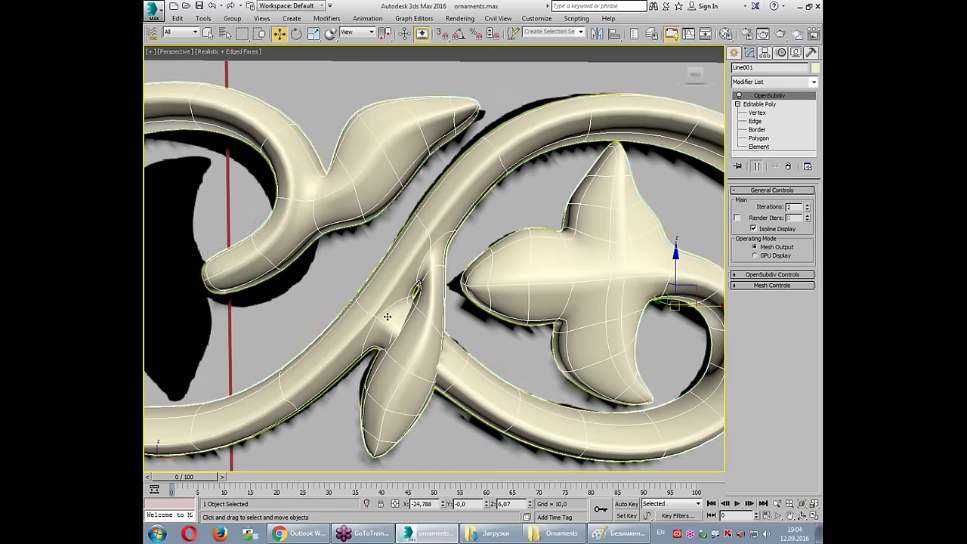
alt+middle_drag(388, 318, 408, 302)
alt+middle_drag(350, 155, 355, 151)
drag(474, 219, 359, 325)
mouse_move(294, 328)
mouse_down()
mouse_move(298, 294)
mouse_move(340, 243)
mouse_move(420, 301)
mouse_move(422, 314)
mouse_up()
mouse_move(473, 291)
mouse_down()
mouse_move(476, 320)
mouse_move(488, 259)
mouse_move(582, 276)
mouse_move(590, 316)
mouse_up()
drag(472, 291, 507, 287)
drag(564, 276, 615, 275)
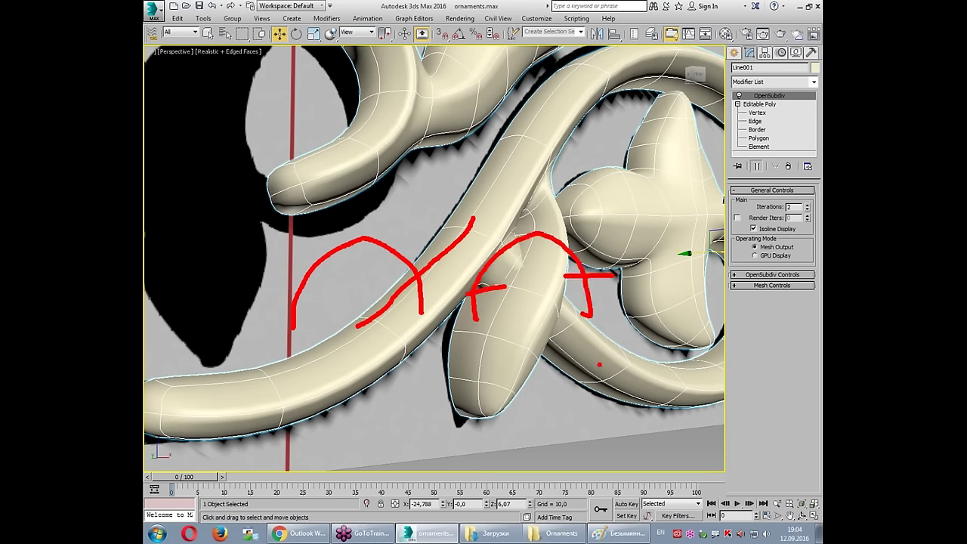
key(Escape)
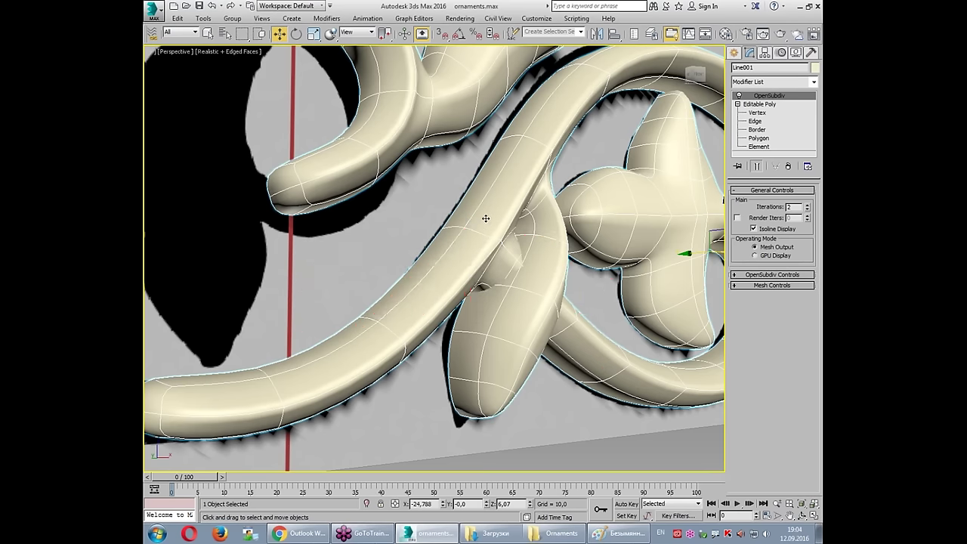
key(alt+w)
key(alt+w)
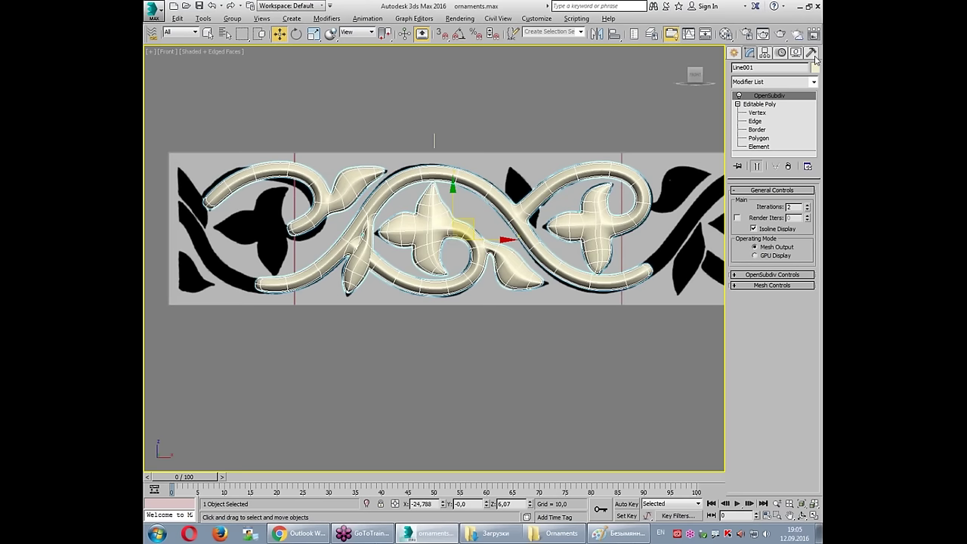
Step: Remove the smoothing modifier from the ornament tile and look it over in the views
click(789, 166)
scroll(451, 227, down, 5)
scroll(451, 227, down, 3)
scroll(451, 227, up, 3)
middle_drag(451, 227, 345, 227)
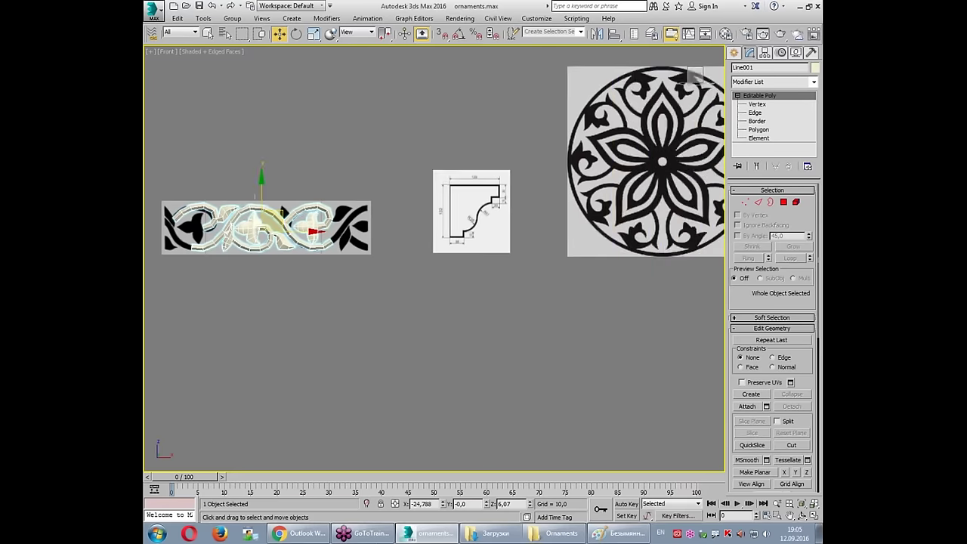
scroll(346, 227, down, 2)
mouse_move(314, 206)
mouse_down()
mouse_move(619, 209)
mouse_move(282, 225)
mouse_up()
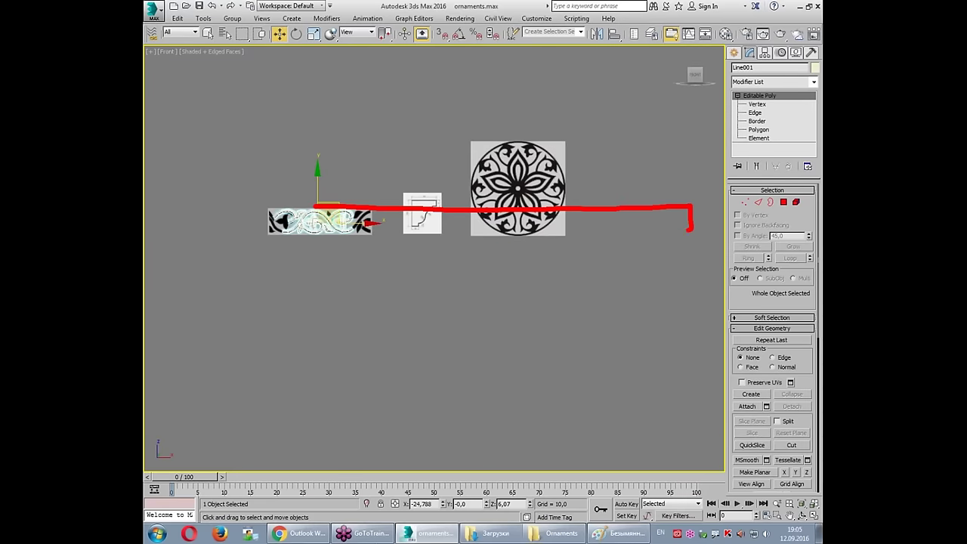
scroll(352, 217, up, 1)
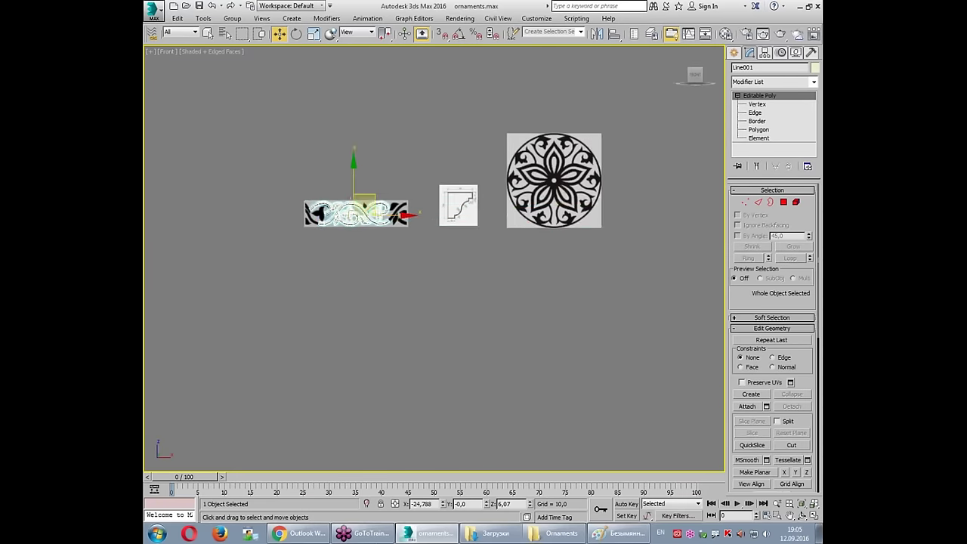
scroll(351, 217, up, 2)
scroll(351, 217, up, 2)
scroll(352, 217, down, 1)
key(alt+w)
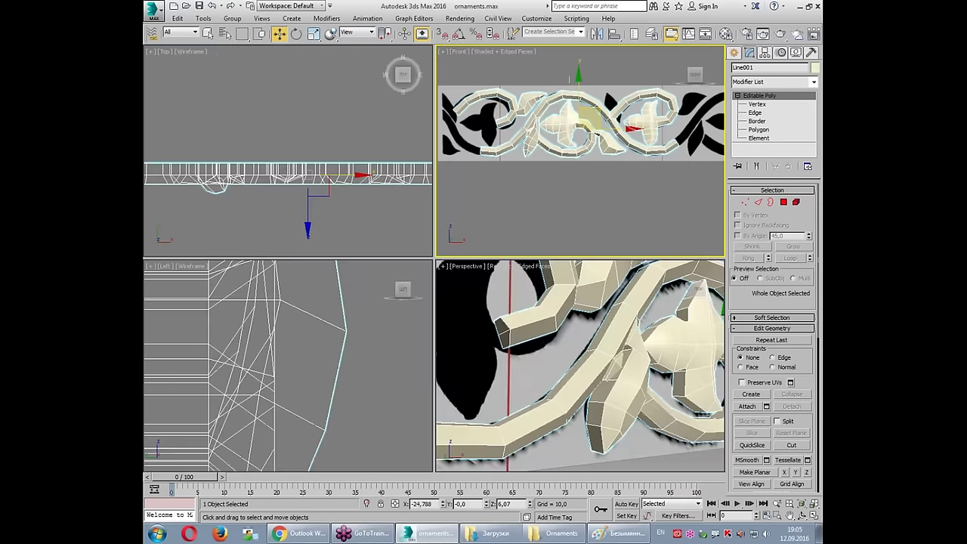
key(alt+w)
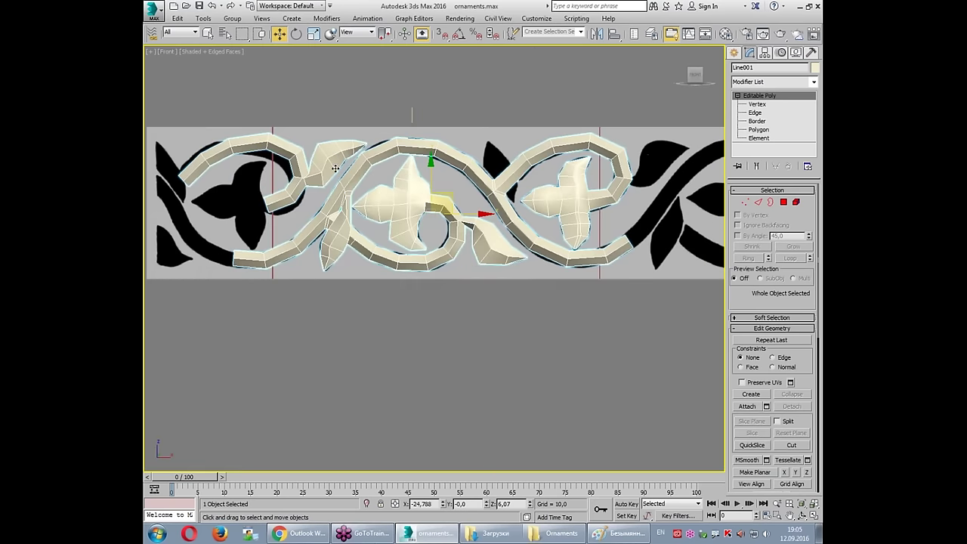
drag(274, 123, 268, 306)
key(Escape)
Step: Switch the tile to Vertex level and enable the Slice Plane under Edit Geometry
click(758, 104)
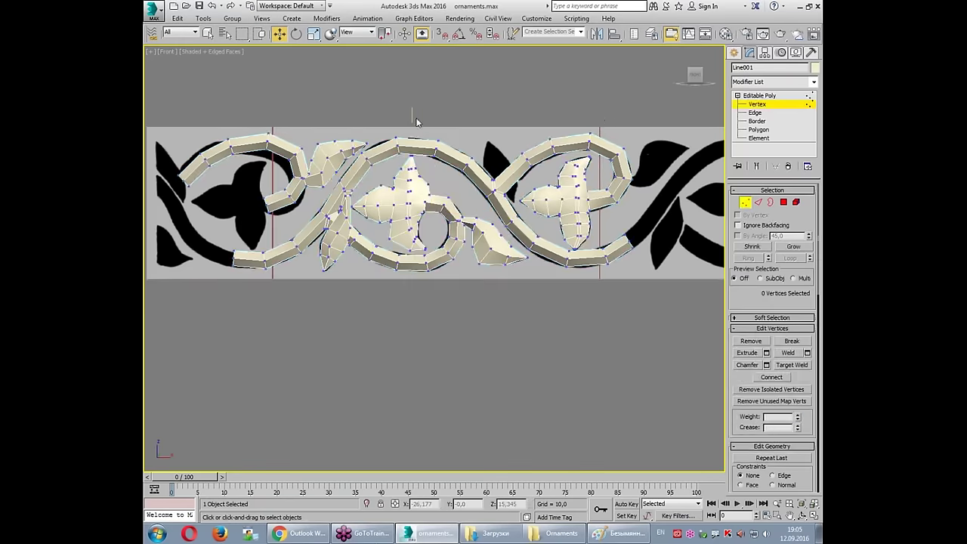
middle_drag(311, 120, 397, 105)
scroll(356, 114, up, 2)
drag(358, 98, 358, 347)
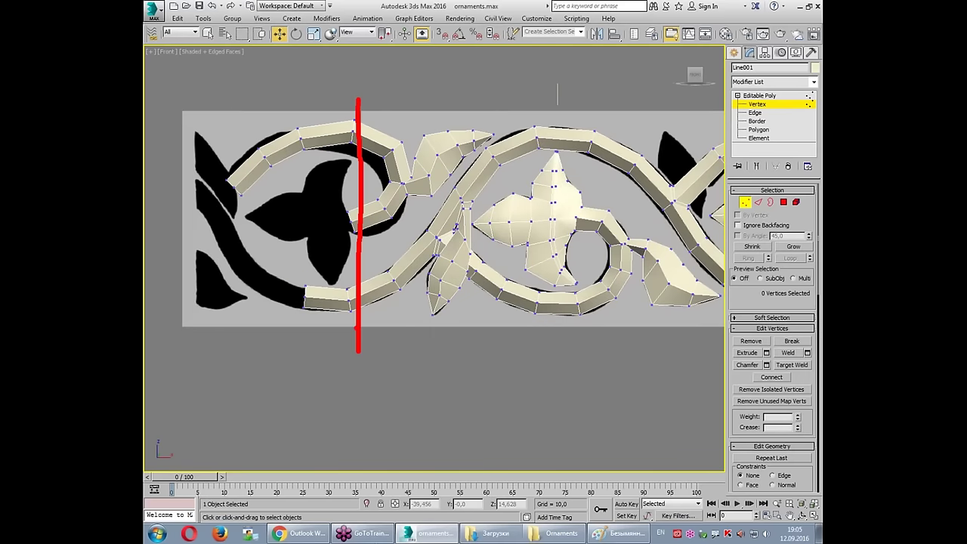
key(Escape)
drag(757, 382, 758, 202)
scroll(758, 203, down, 3)
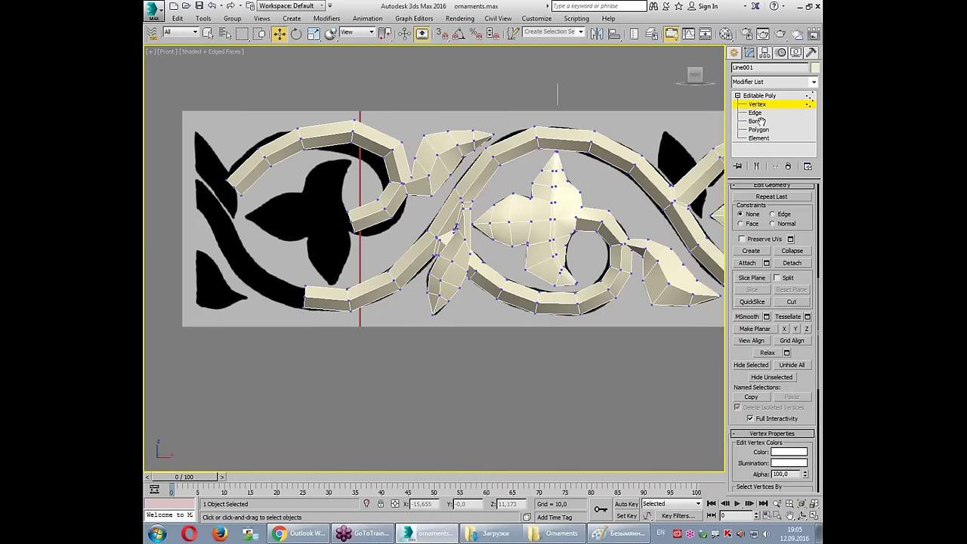
click(757, 281)
Step: In the top view, rotate the slice plane with angle snap so it cuts vertically
middle_drag(464, 275, 418, 291)
scroll(418, 292, down, 5)
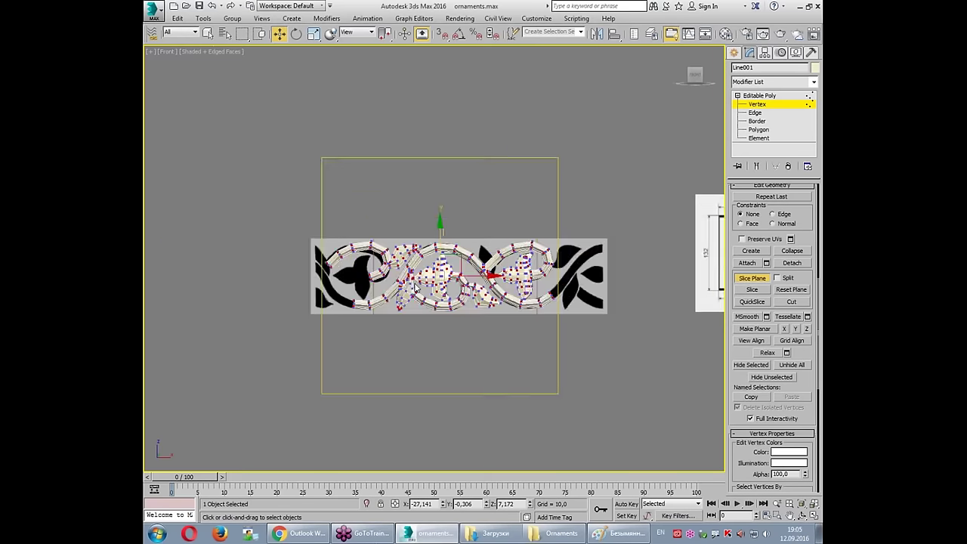
key(alt+w)
right_click(321, 108)
click(296, 33)
click(459, 33)
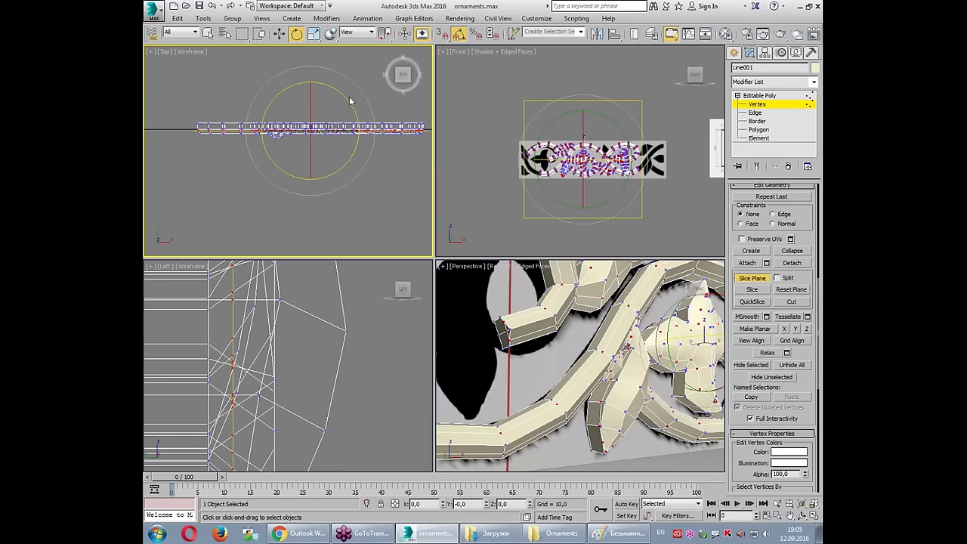
drag(350, 99, 532, 208)
Step: Move the slice plane onto the tile's left seam in the front view and slice with Split
right_click(534, 204)
key(alt+w)
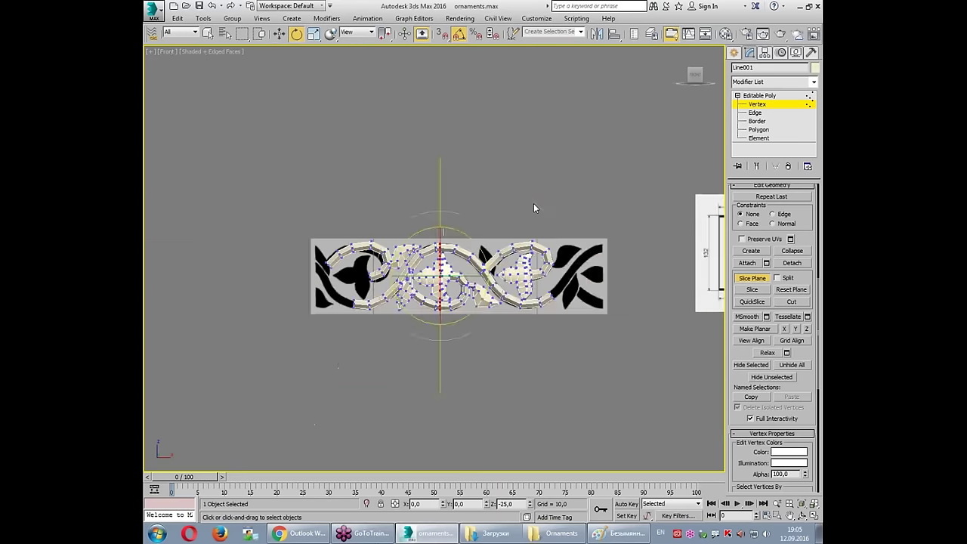
scroll(533, 203, up, 5)
key(w)
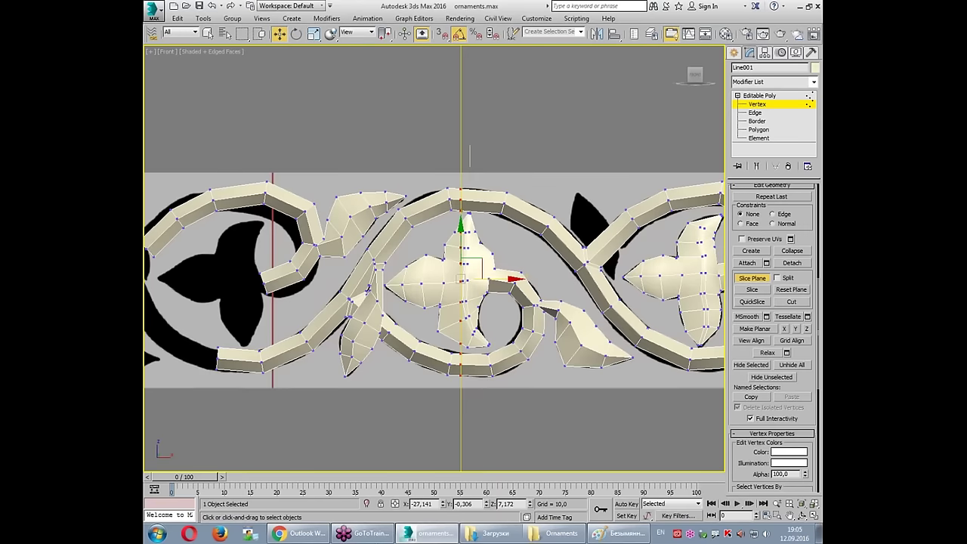
mouse_move(518, 285)
mouse_down()
mouse_move(327, 277)
mouse_move(267, 302)
mouse_move(326, 300)
mouse_up()
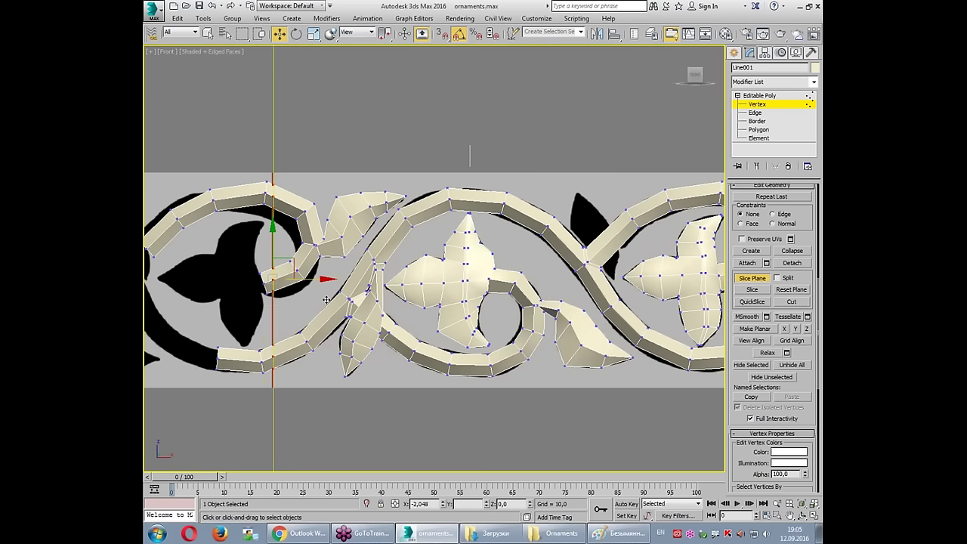
drag(325, 300, 326, 300)
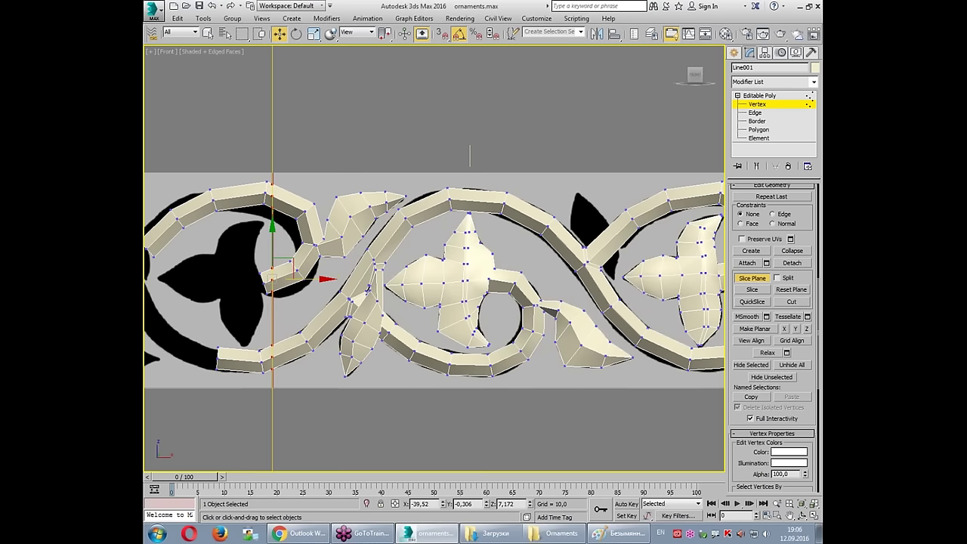
click(762, 294)
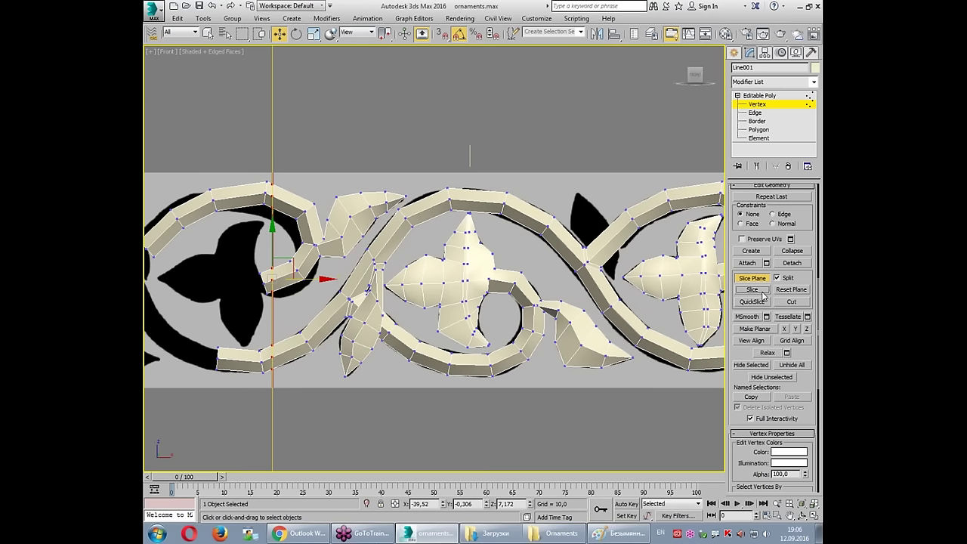
middle_drag(518, 268, 550, 251)
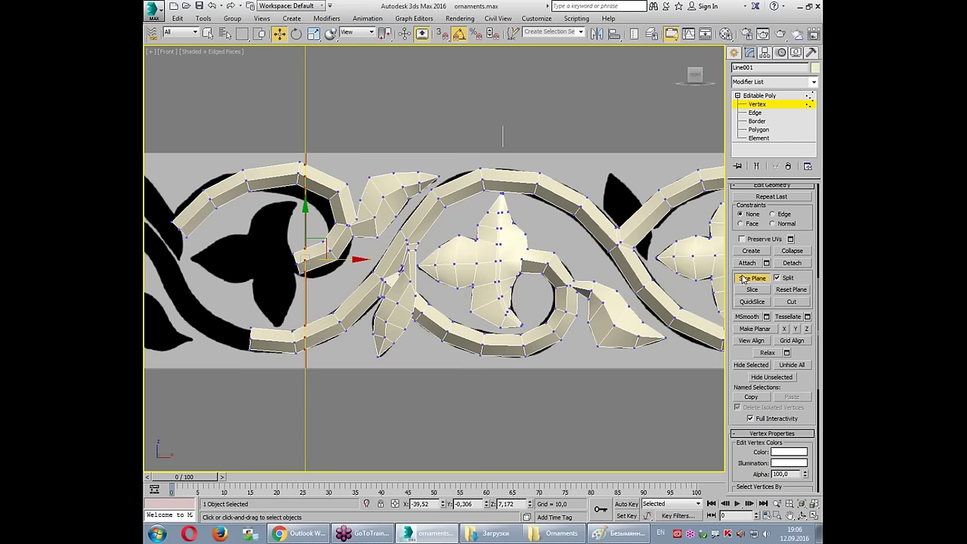
Step: At Element level, delete the arch and lower pieces left of the seam, then return to Editable Poly
click(763, 137)
click(397, 303)
click(254, 179)
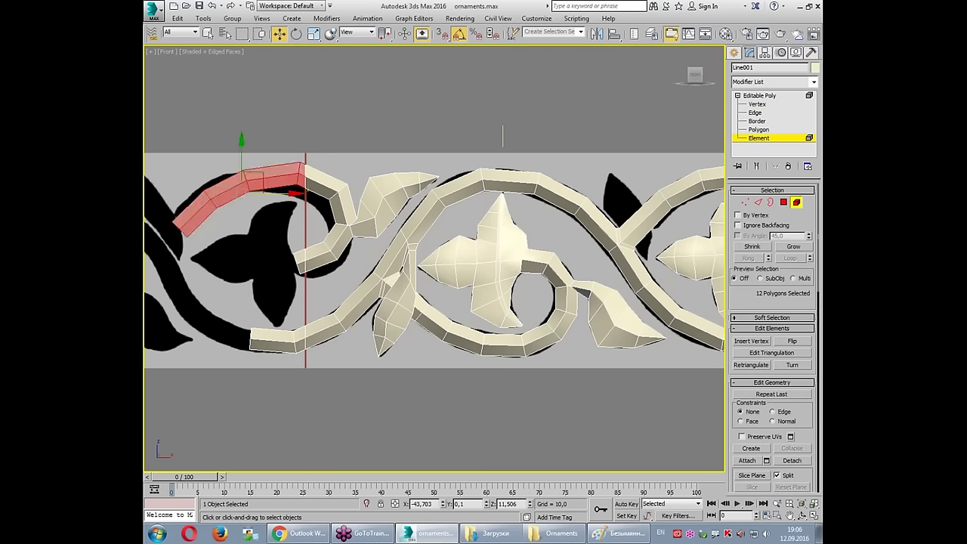
click(267, 349)
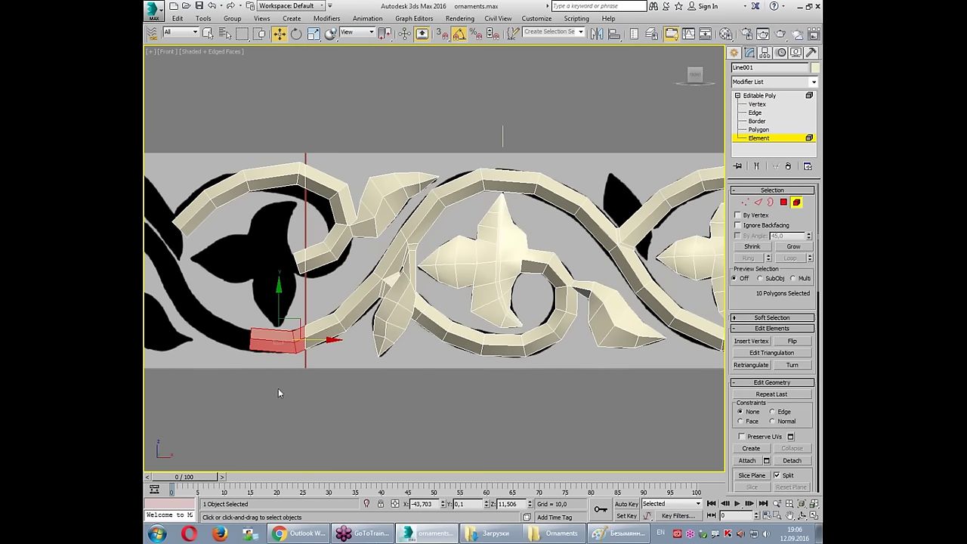
key(Delete)
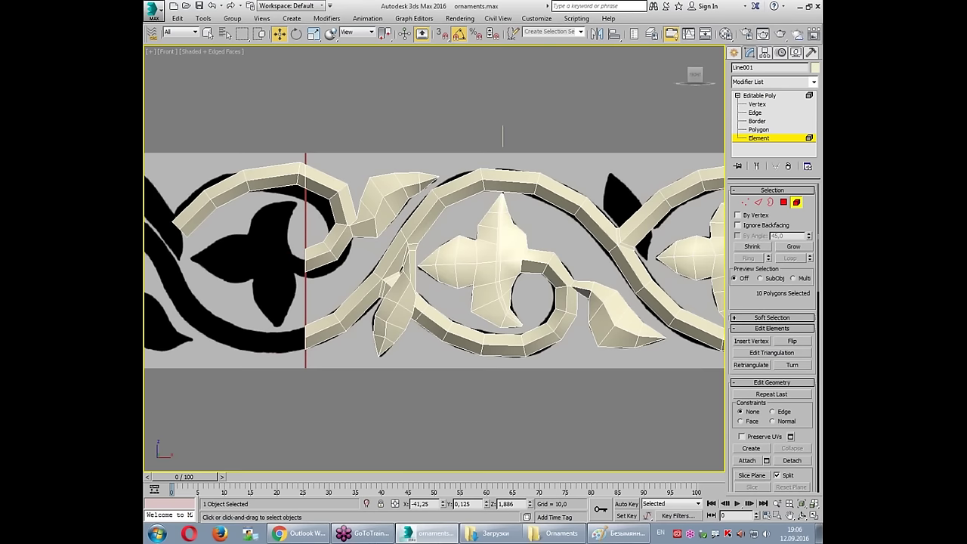
key(Delete)
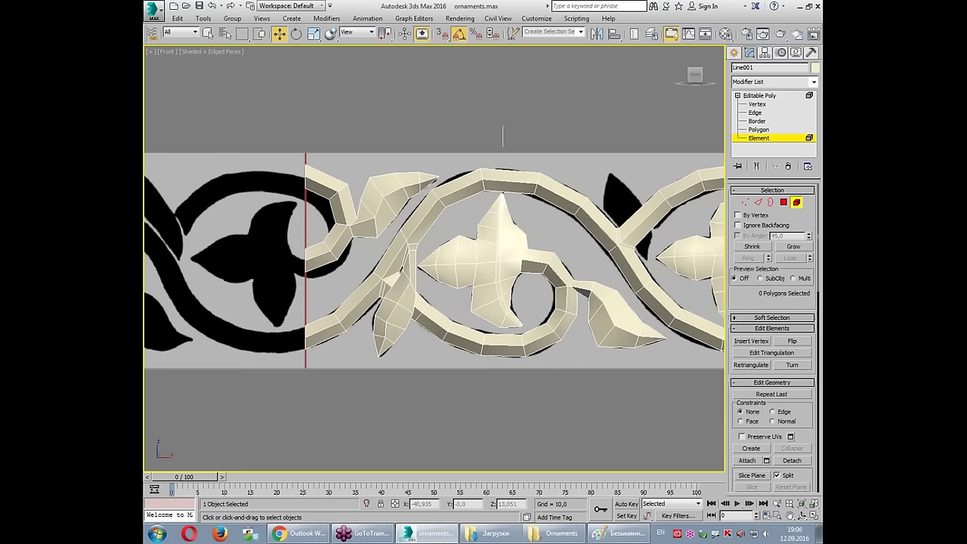
click(760, 139)
right_click(762, 98)
click(762, 96)
click(771, 82)
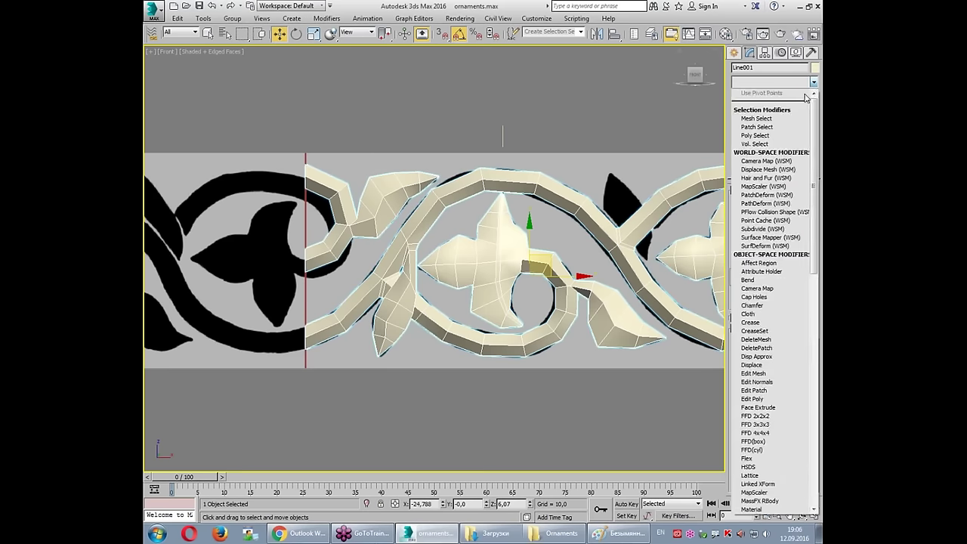
drag(814, 106, 814, 292)
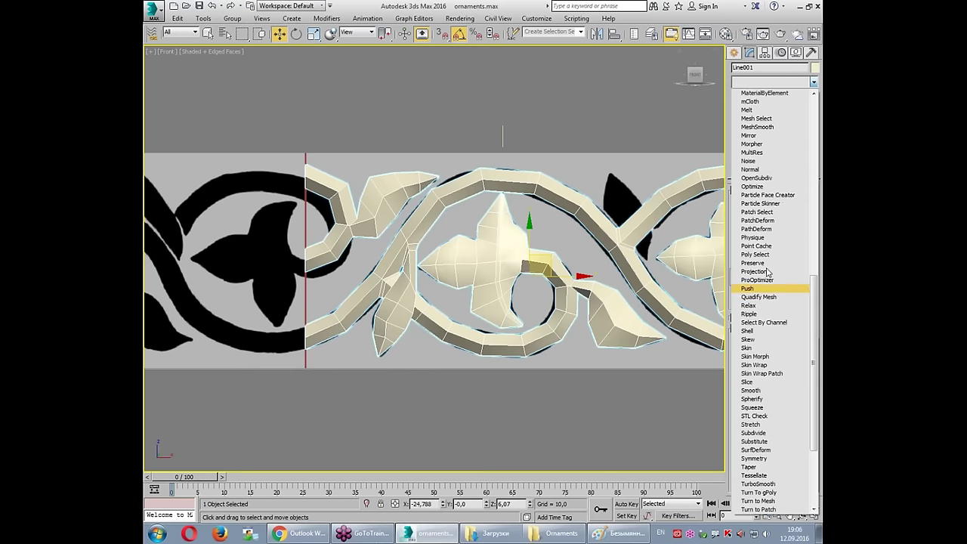
click(755, 178)
scroll(344, 193, up, 3)
click(807, 207)
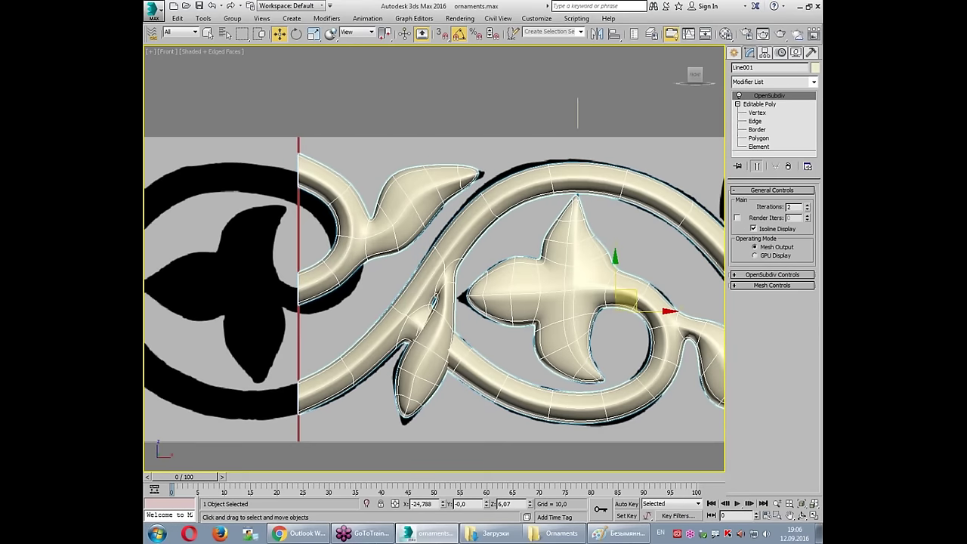
scroll(659, 165, down, 2)
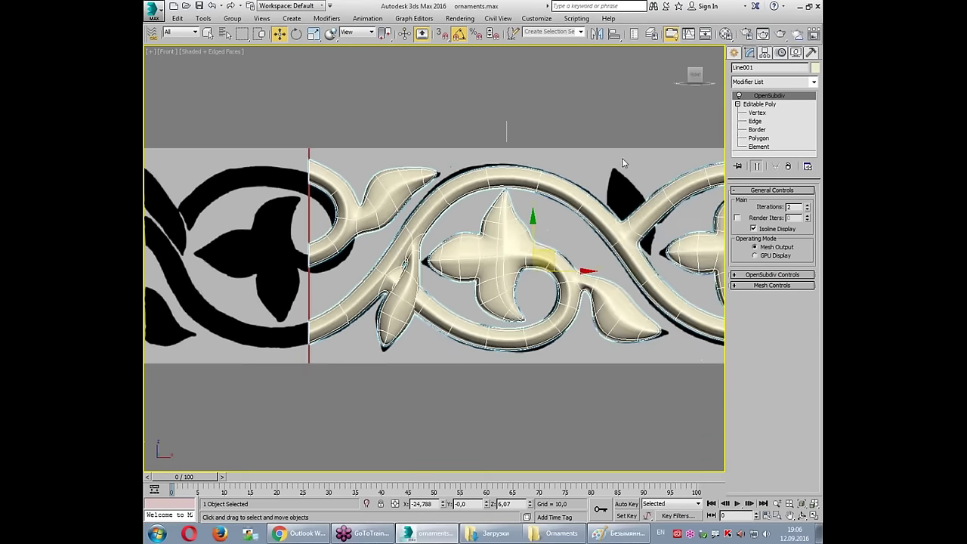
right_click(770, 98)
click(705, 111)
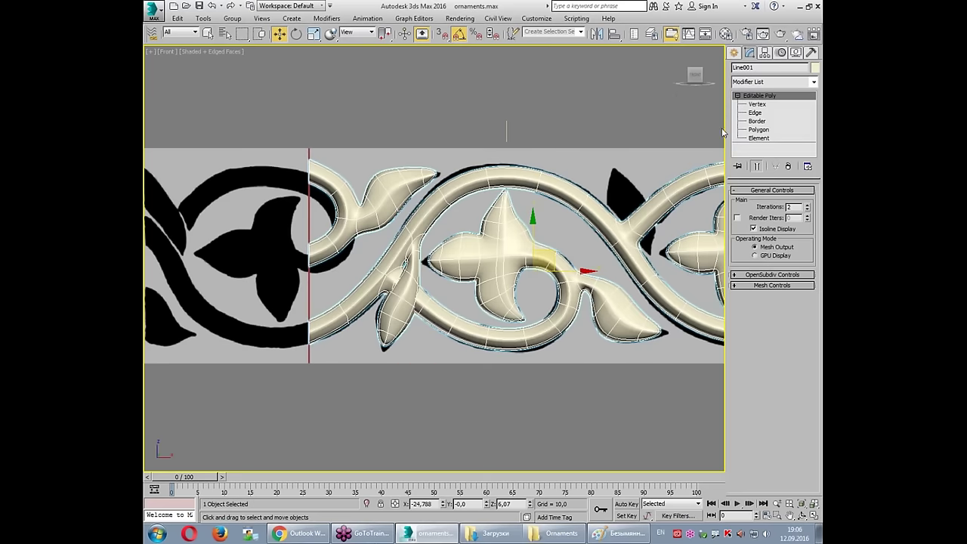
scroll(481, 209, down, 2)
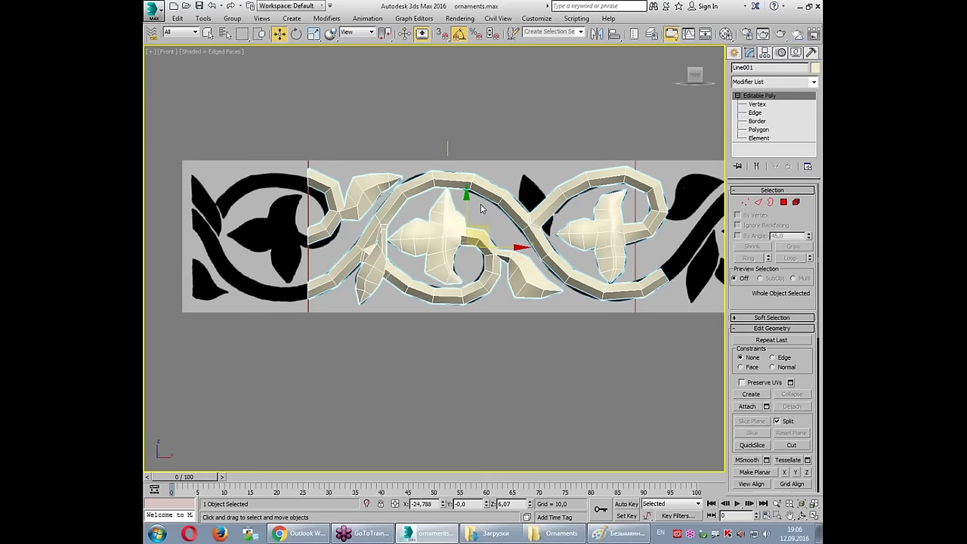
drag(616, 141, 611, 392)
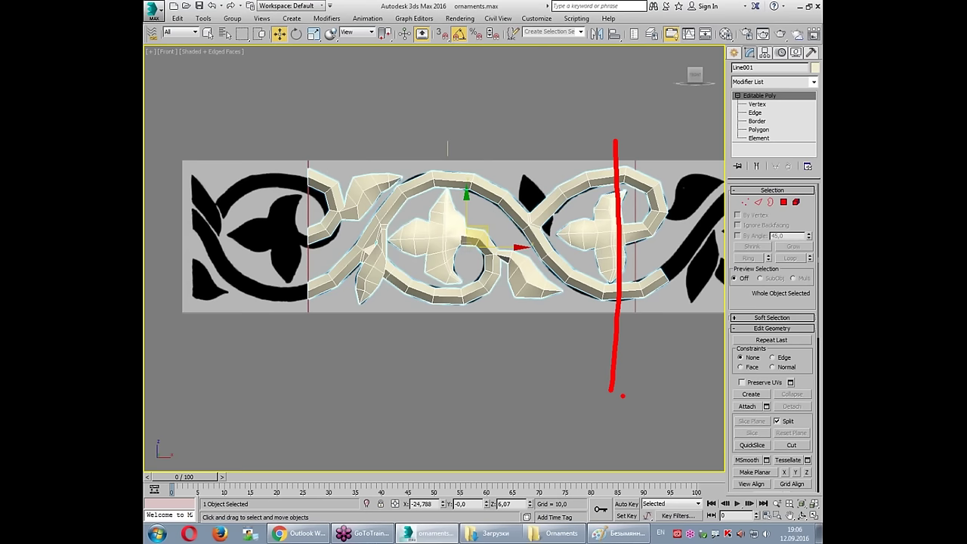
key(Escape)
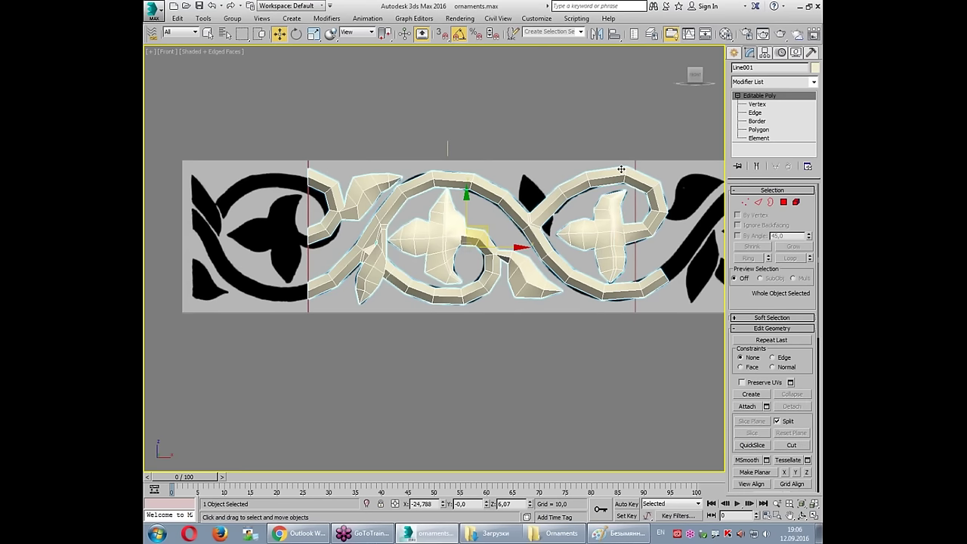
scroll(436, 217, down, 2)
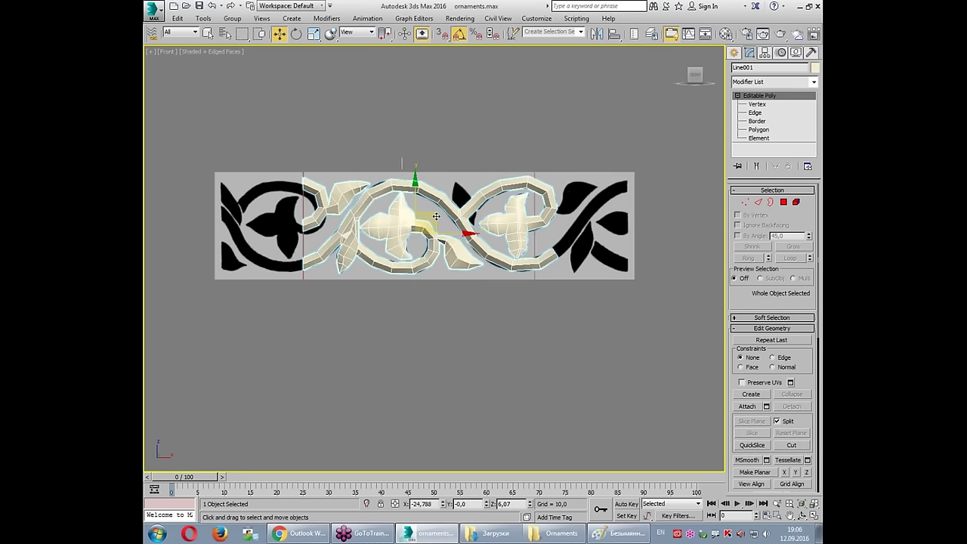
mouse_move(436, 217)
shift+mouse_down()
mouse_move(629, 302)
mouse_move(622, 325)
shift+mouse_up()
right_click(622, 326)
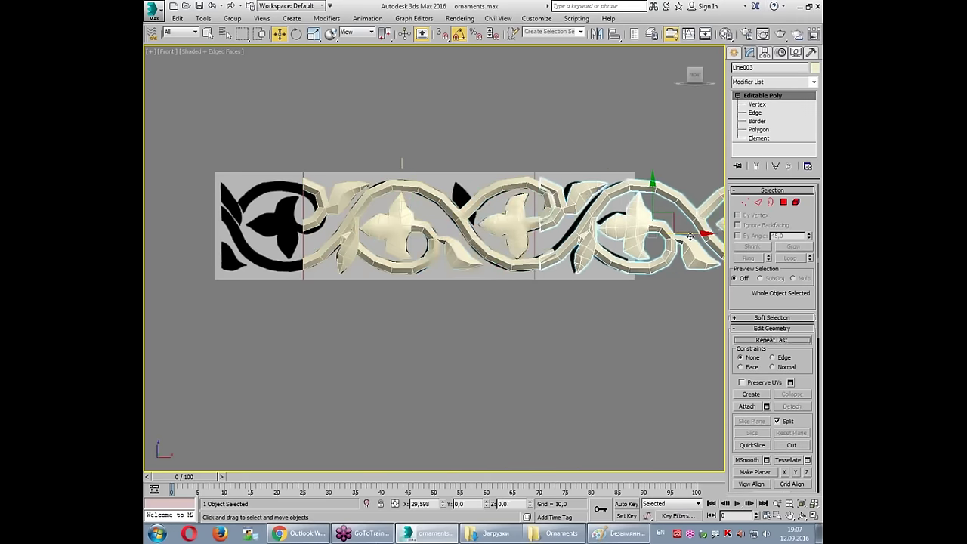
Step: Shift-drag a copy of the tile to the right, then slide the clone back left
shift+drag(456, 236, 708, 237)
click(499, 307)
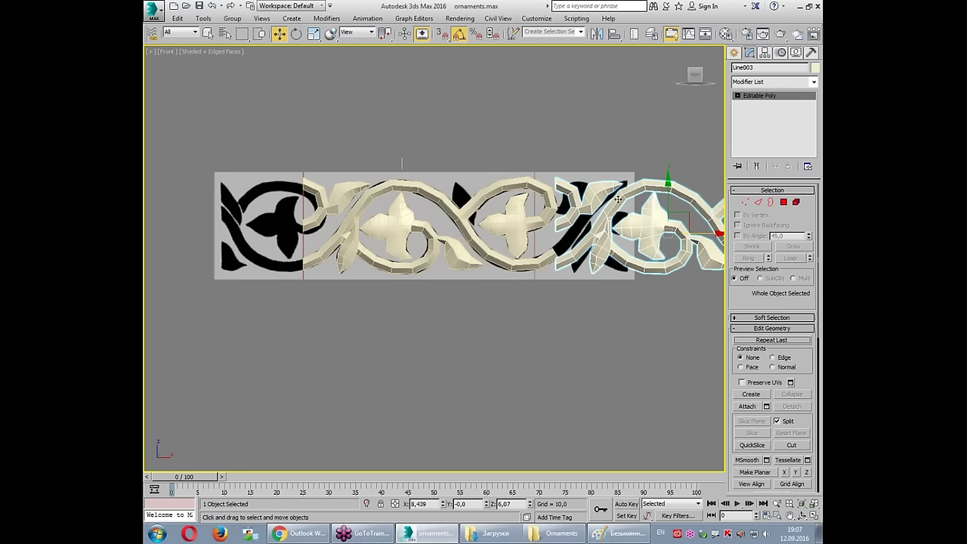
scroll(619, 199, up, 3)
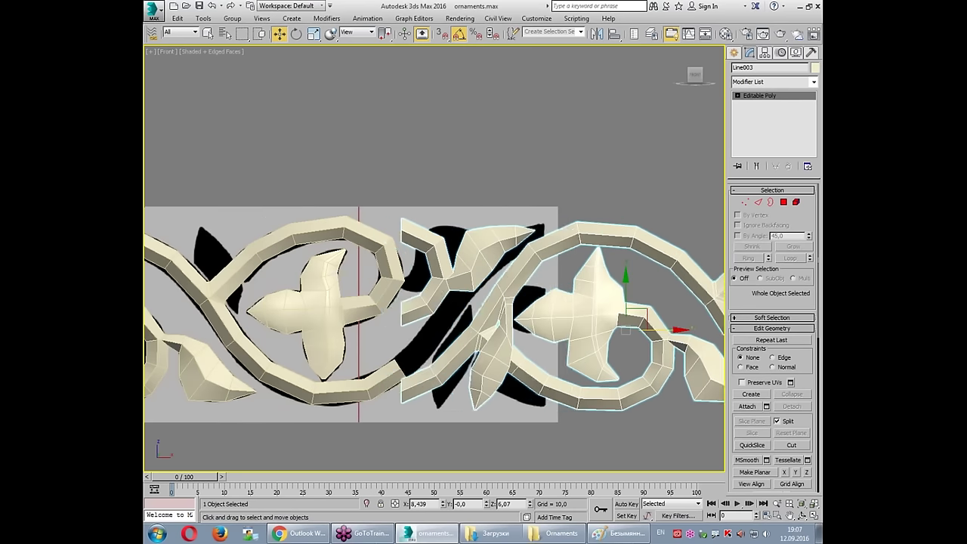
drag(656, 330, 622, 333)
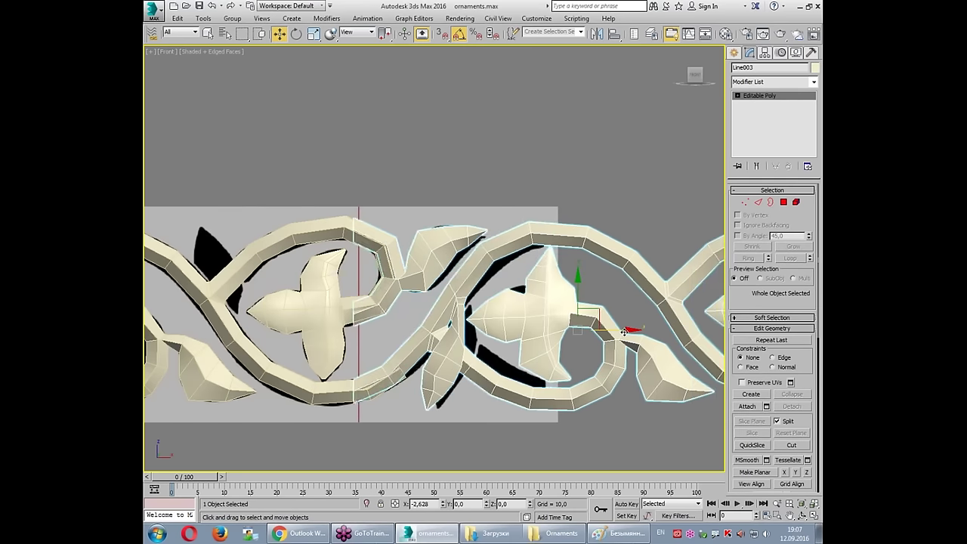
drag(621, 333, 603, 319)
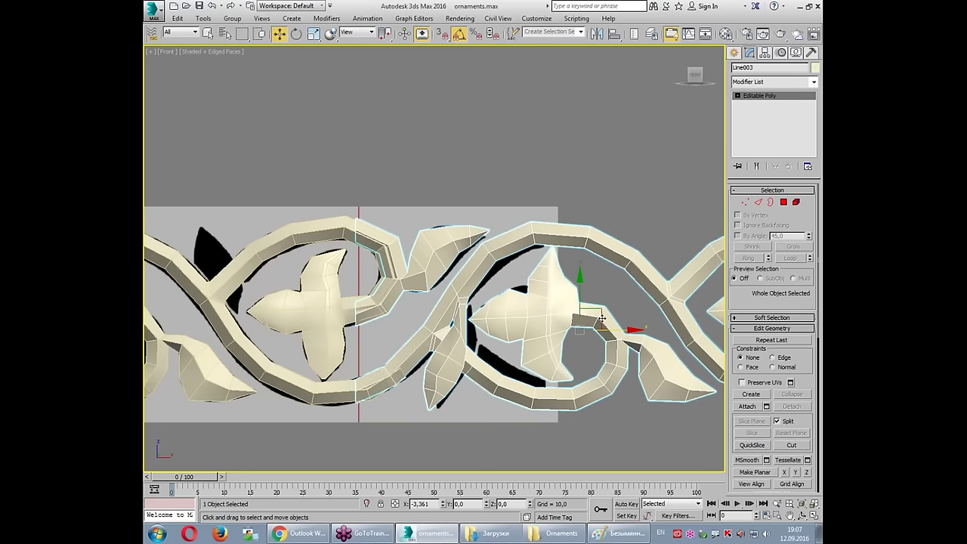
Step: Nudge the clone along the strip near the seam and pick blue as its object colour
drag(353, 214, 331, 478)
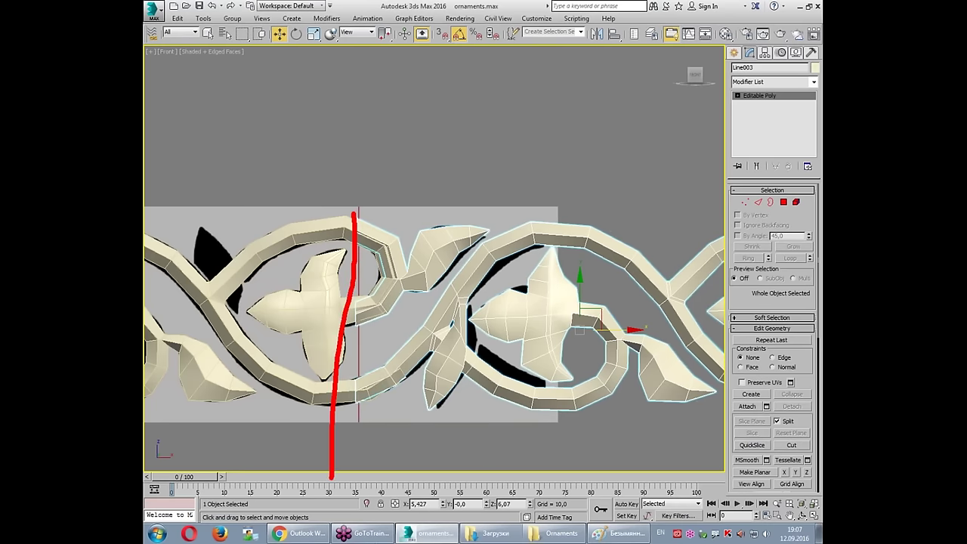
scroll(355, 231, up, 8)
drag(371, 149, 372, 189)
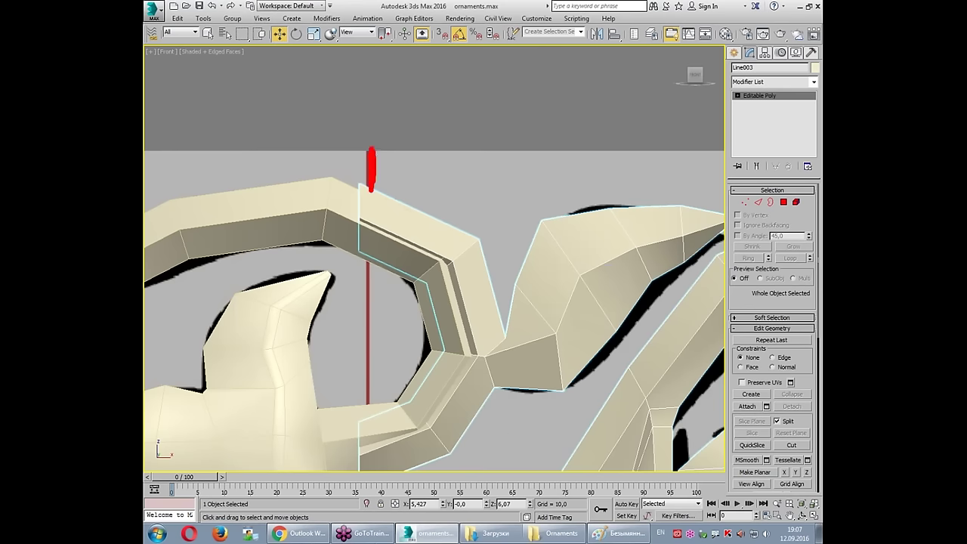
scroll(548, 240, down, 8)
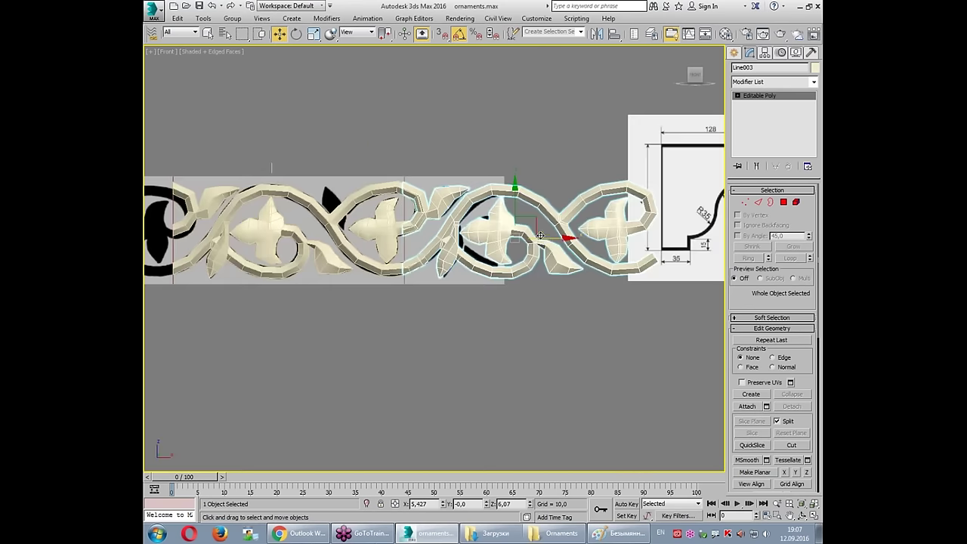
drag(548, 240, 575, 240)
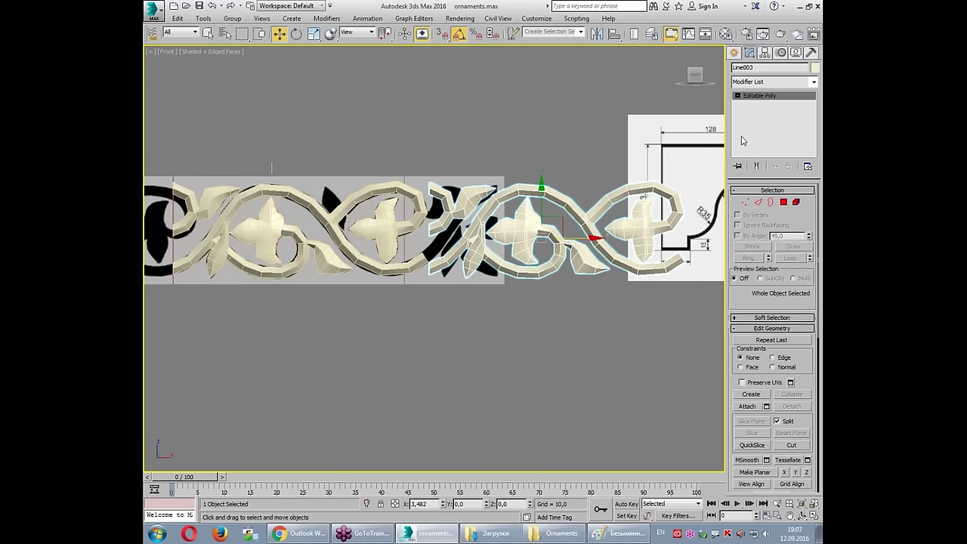
click(816, 68)
click(528, 264)
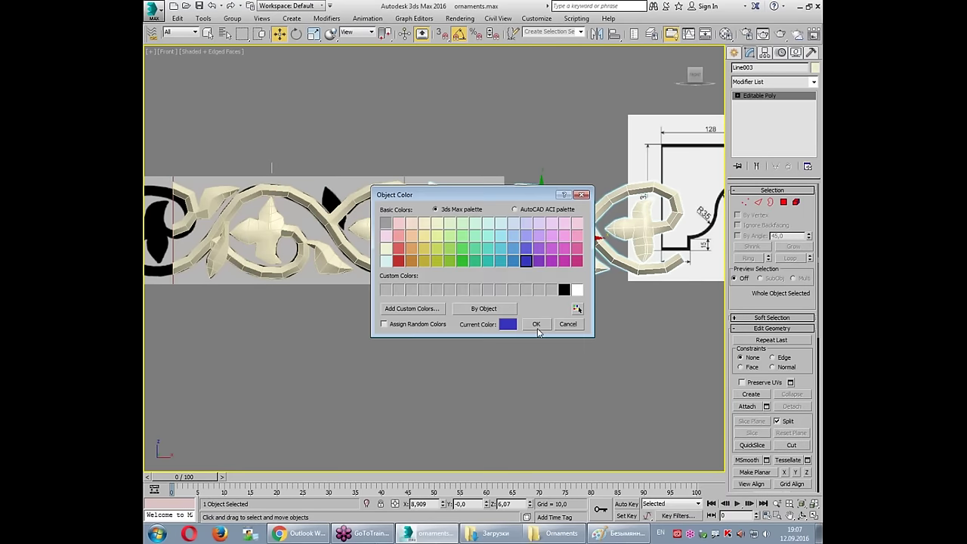
Step: Confirm the blue colour and slide the blue clone left toward the seam in the front view
click(539, 328)
key(alt+w)
click(357, 159)
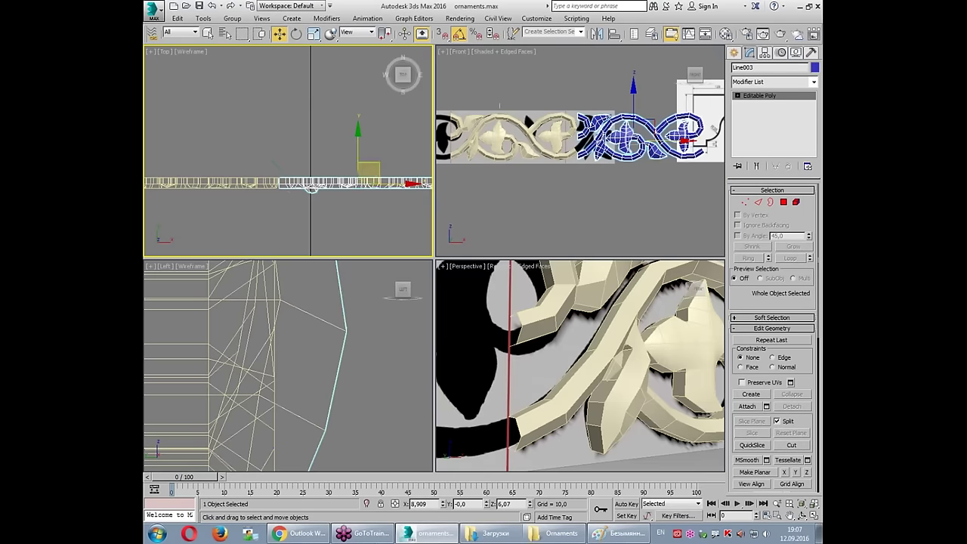
drag(357, 159, 359, 157)
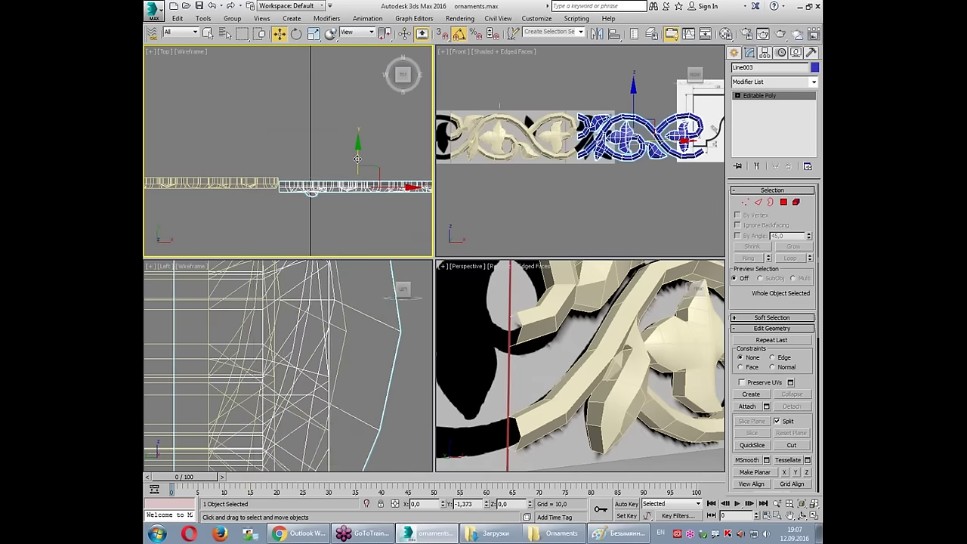
key(ctrl+z)
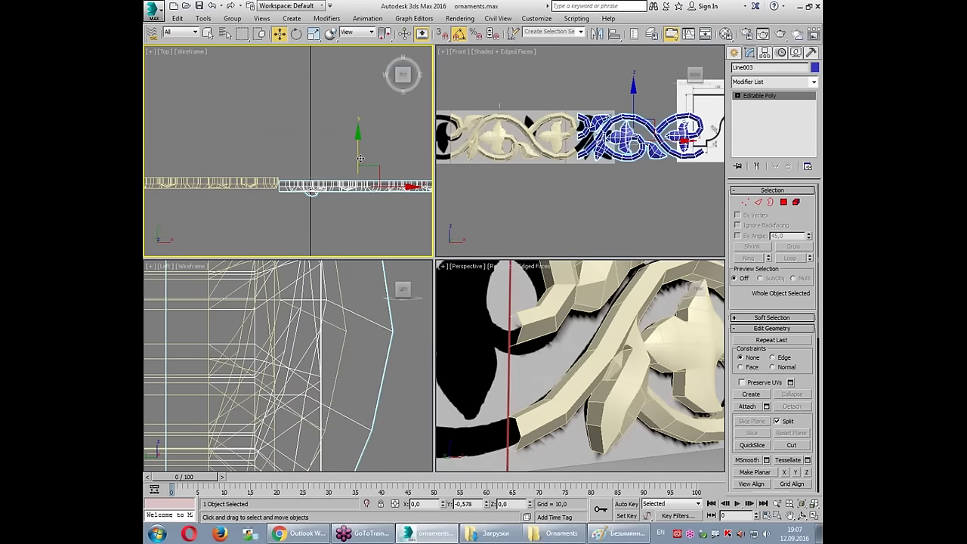
key(alt+w)
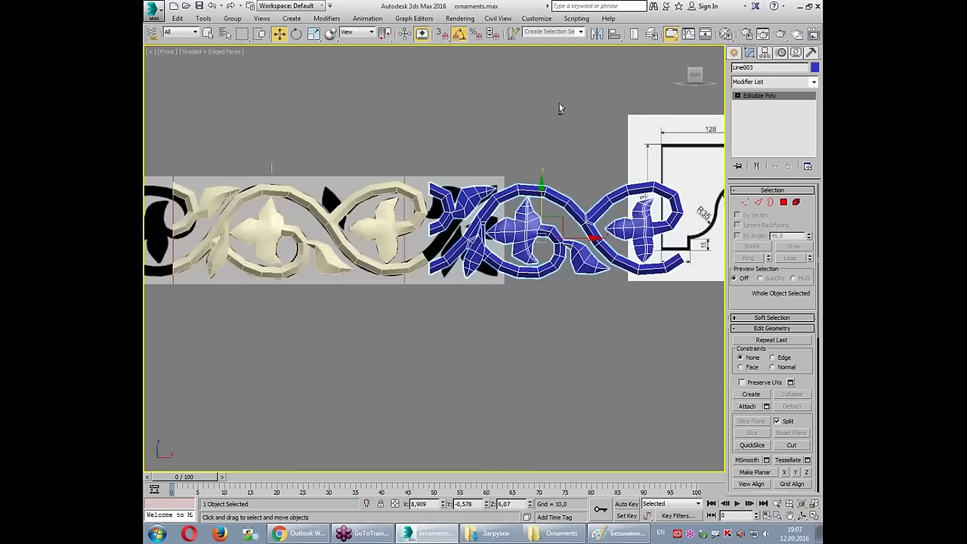
scroll(454, 175, up, 4)
mouse_move(671, 352)
mouse_down()
mouse_move(624, 349)
mouse_move(658, 330)
mouse_up()
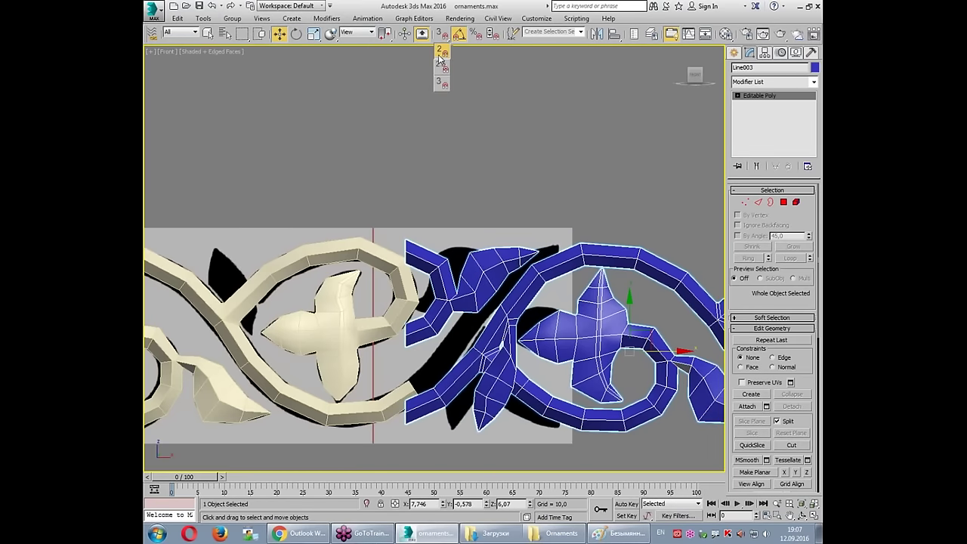
Step: Set snapping to 2.5D and snap the clone's edge vertex onto the original's seam vertex
drag(441, 61, 441, 68)
right_click(441, 33)
click(564, 189)
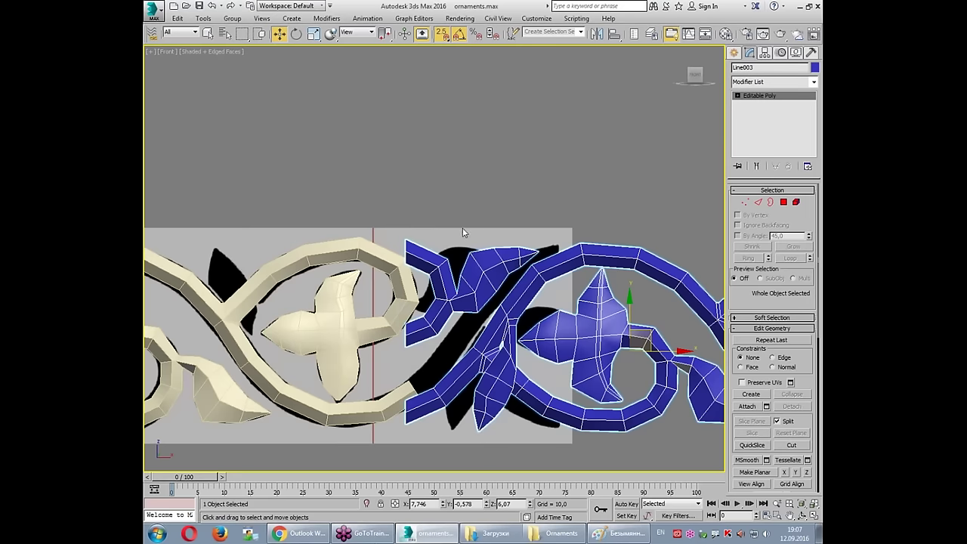
scroll(463, 229, up, 3)
drag(437, 291, 362, 290)
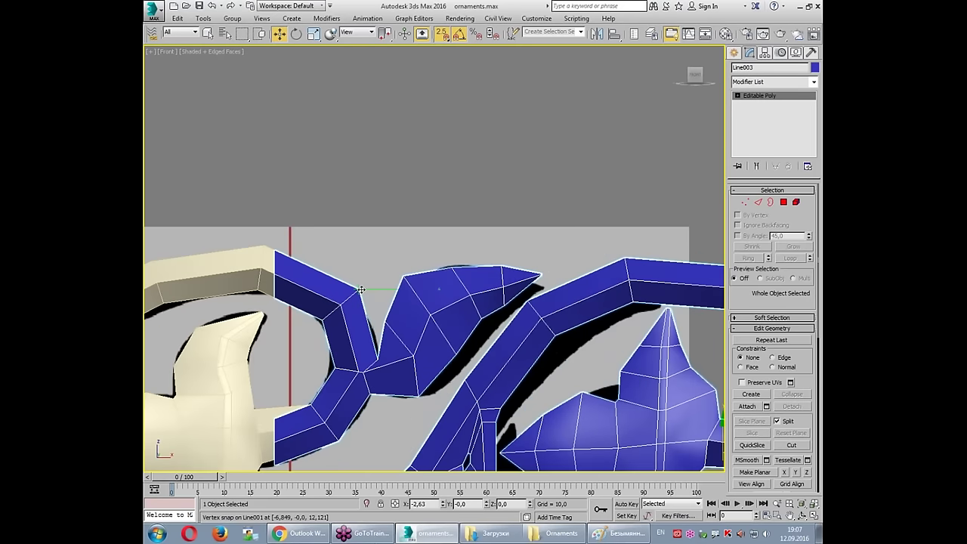
scroll(361, 289, down, 3)
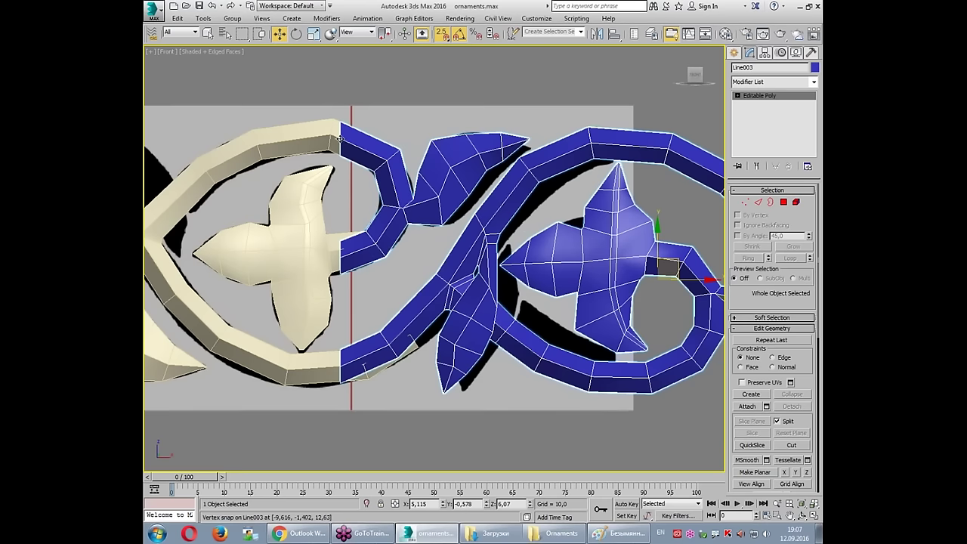
drag(341, 113, 337, 256)
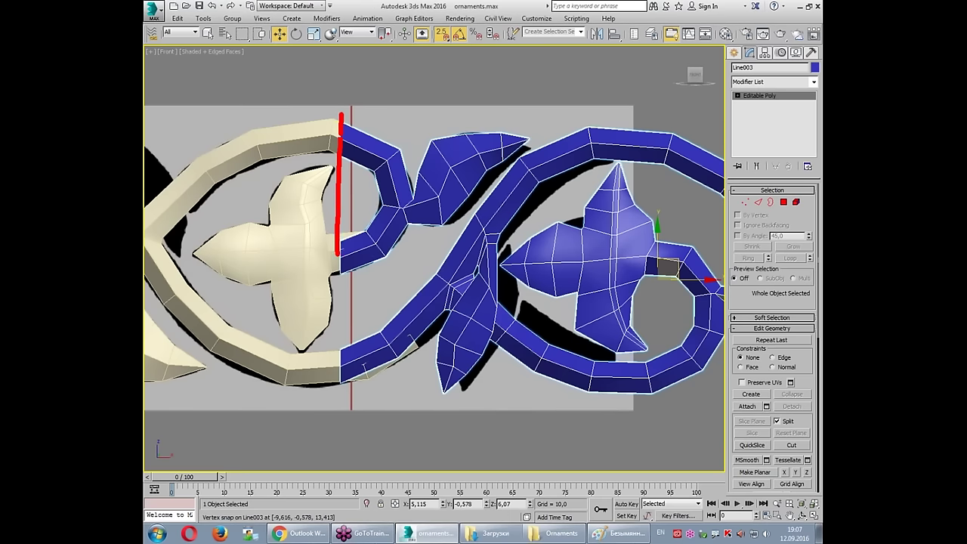
drag(338, 256, 350, 472)
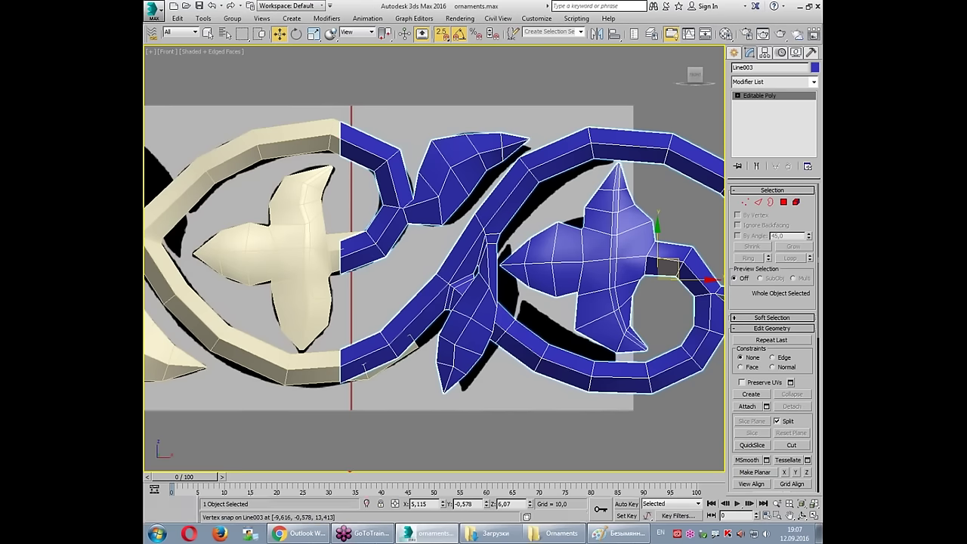
scroll(474, 100, down, 5)
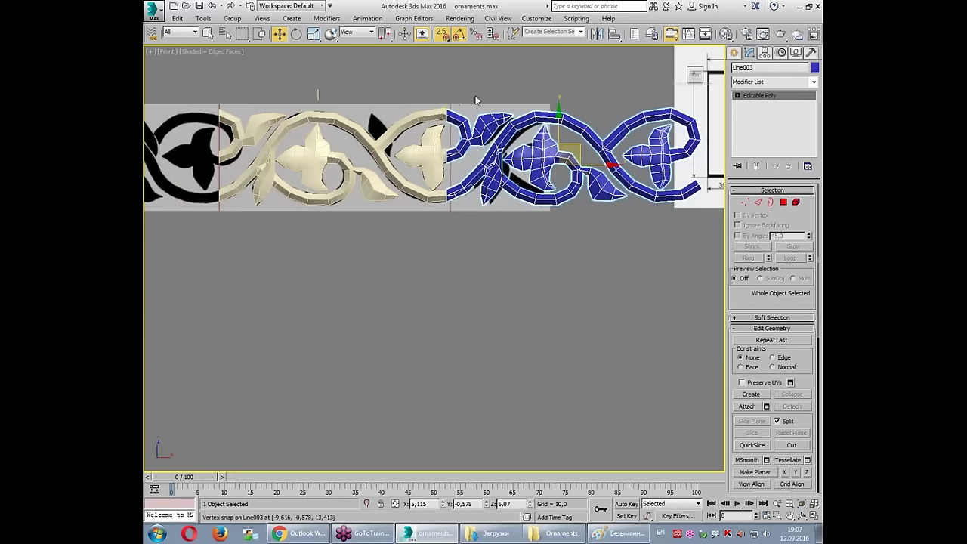
scroll(475, 99, up, 3)
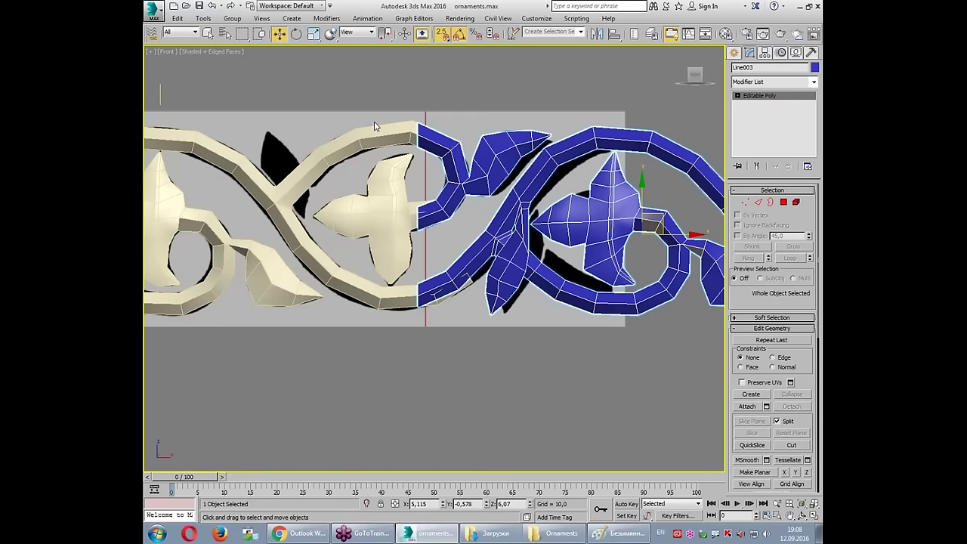
Step: Select the cream original tile, Line001
click(378, 125)
scroll(387, 123, up, 2)
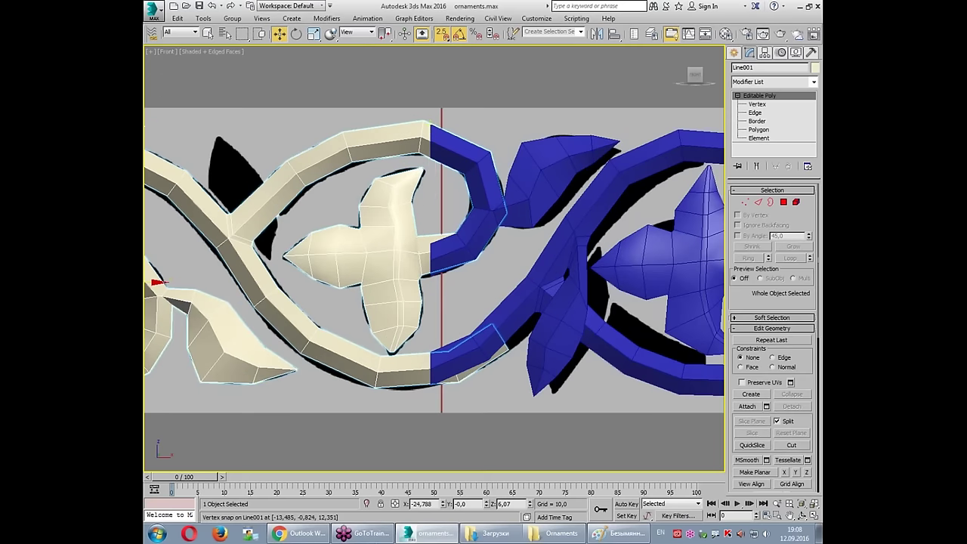
drag(433, 122, 424, 474)
key(Escape)
Step: QuickSlice the cream tile straight down along the seam line
drag(764, 326, 745, 122)
click(753, 263)
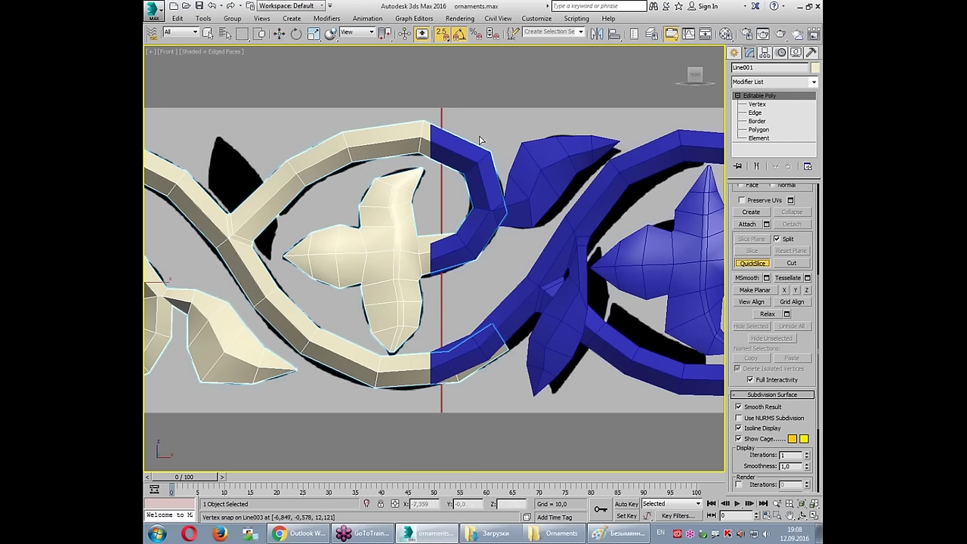
click(427, 159)
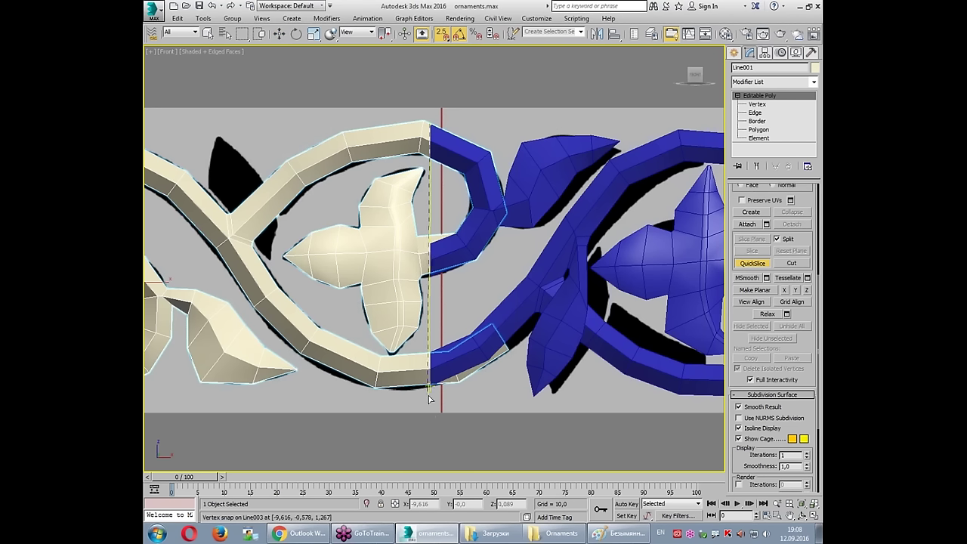
click(431, 386)
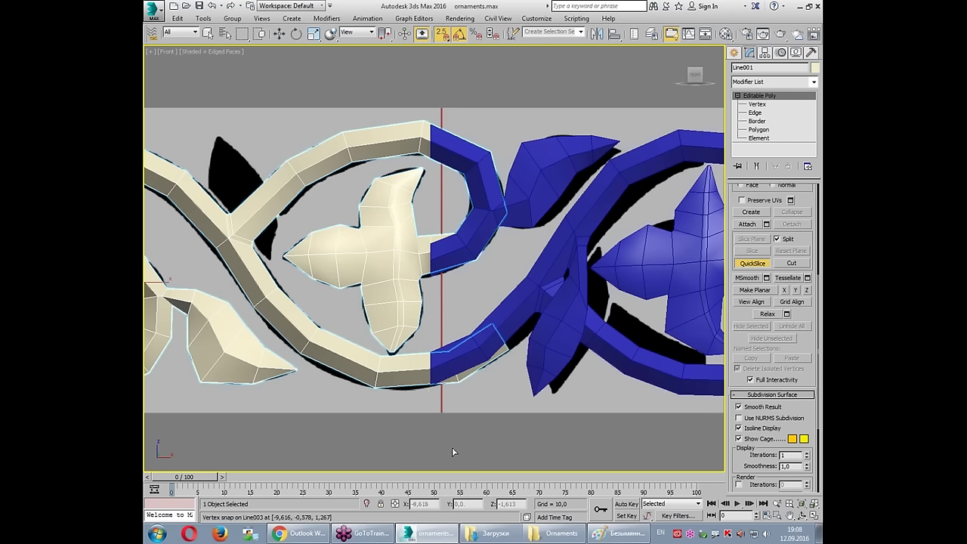
key(w)
Step: Delete the blue clone tile and reselect the cream ornament mesh
click(566, 277)
key(Delete)
click(451, 259)
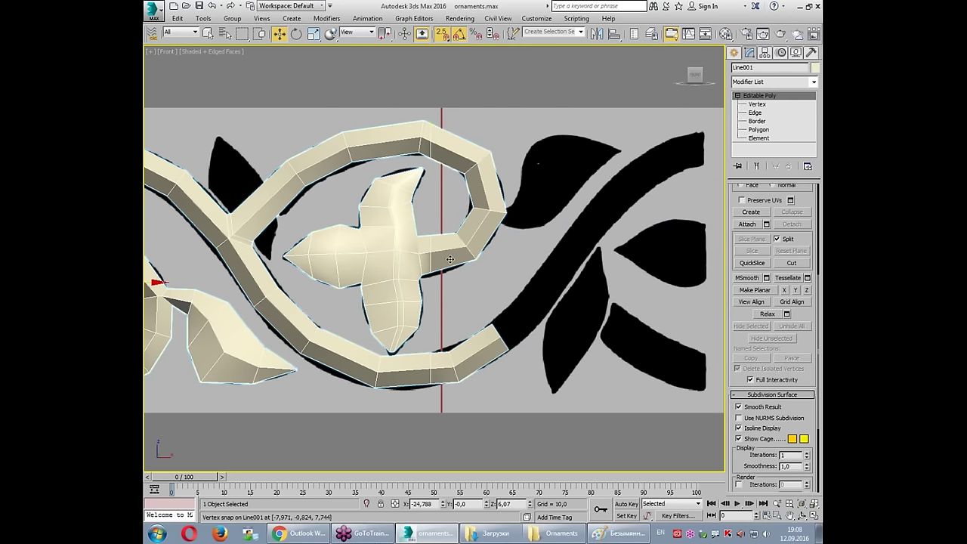
Step: At Element level, delete the ring and lower pieces sticking out past the seam
click(759, 129)
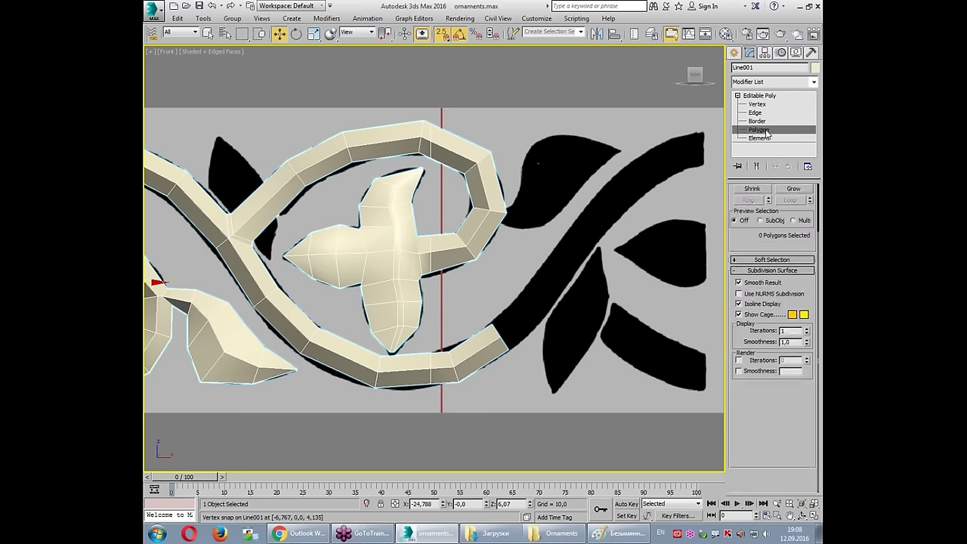
click(759, 138)
click(477, 163)
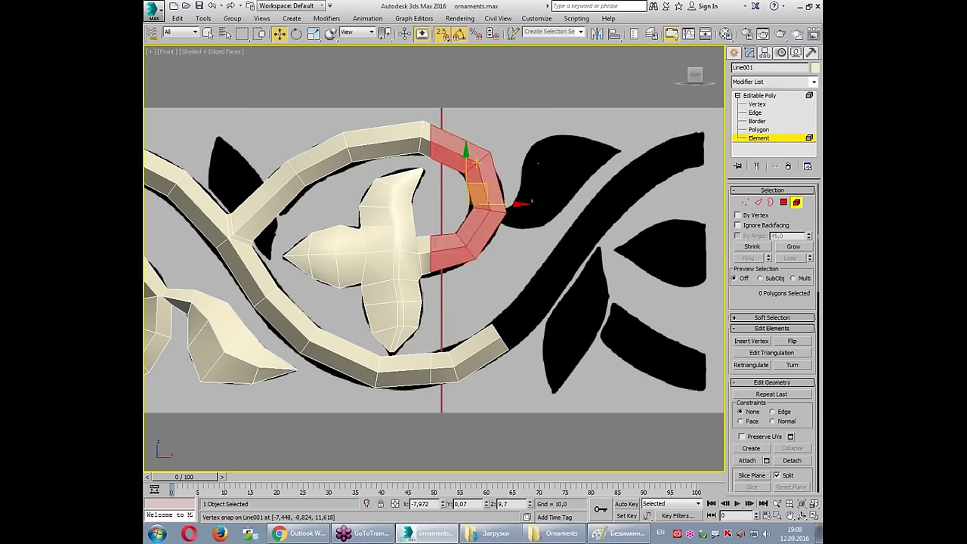
key(Delete)
click(469, 363)
key(Delete)
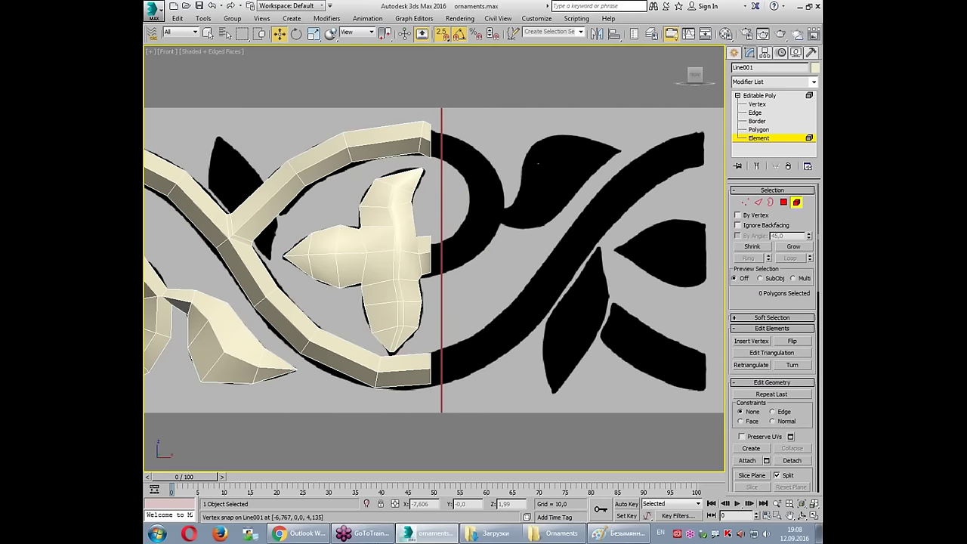
click(741, 140)
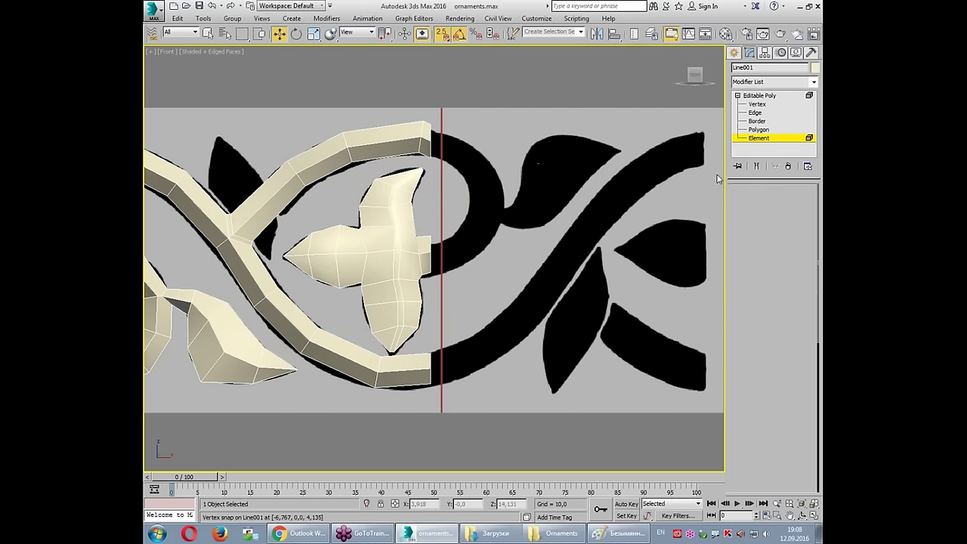
scroll(565, 324, down, 5)
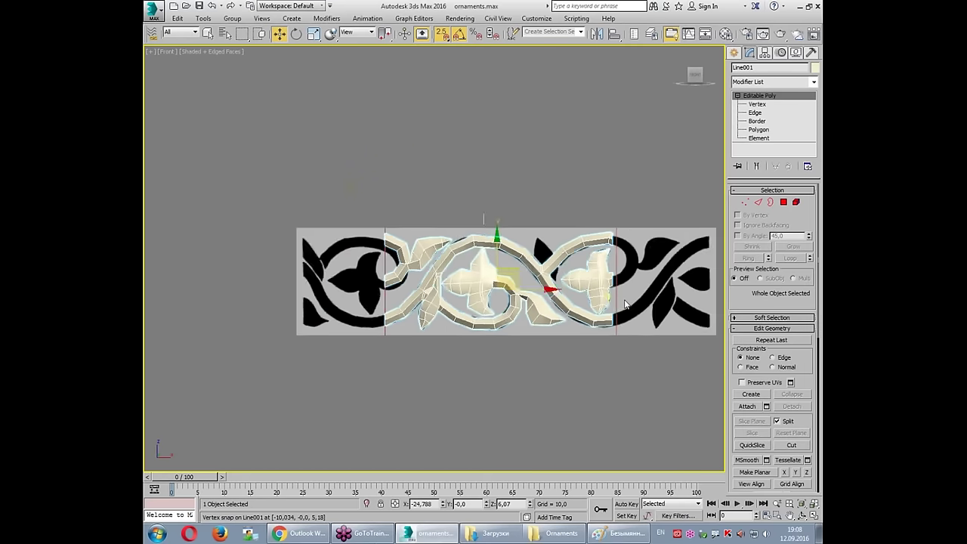
Step: Turn off snapping and pan along the trimmed ornament tile
scroll(626, 304, up, 3)
key(s)
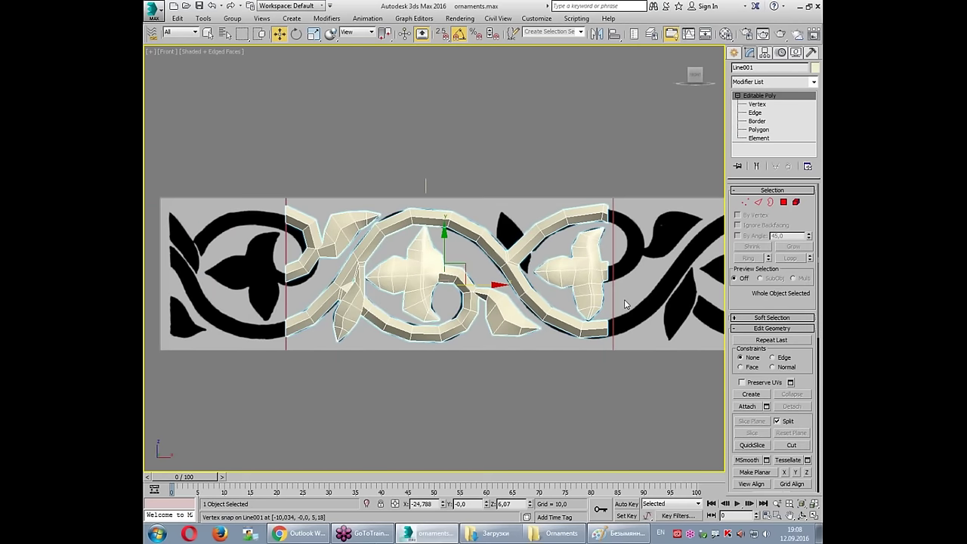
drag(282, 210, 289, 280)
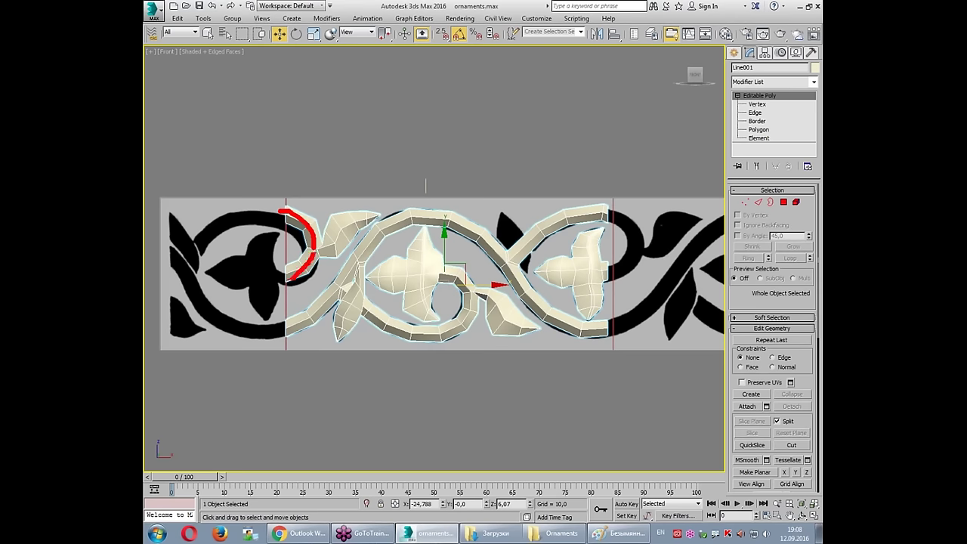
drag(284, 334, 620, 337)
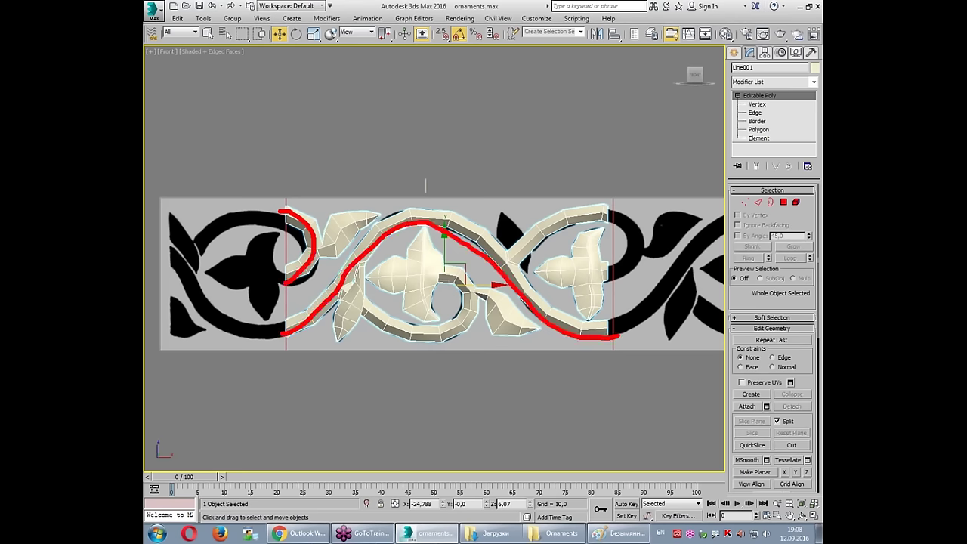
key(Escape)
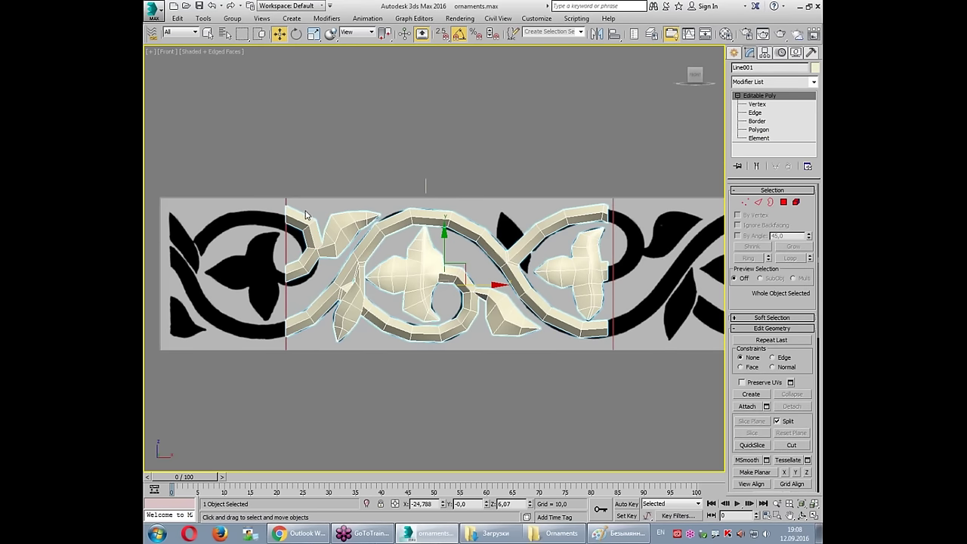
Step: Copy the tile to the right as Line003 and snap its end onto the original's seam vertex
middle_drag(293, 208, 231, 174)
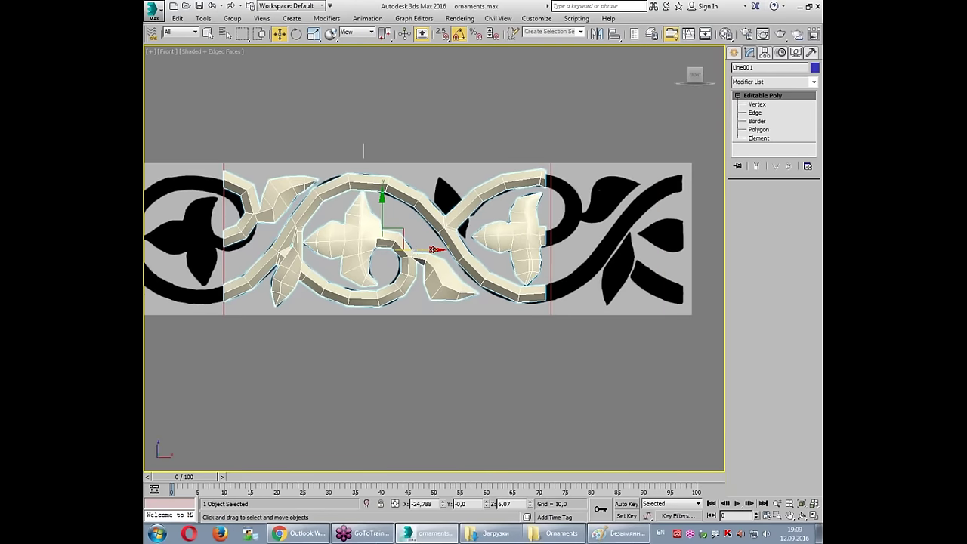
shift+drag(417, 250, 593, 302)
click(484, 311)
scroll(541, 296, up, 5)
middle_drag(530, 232, 539, 255)
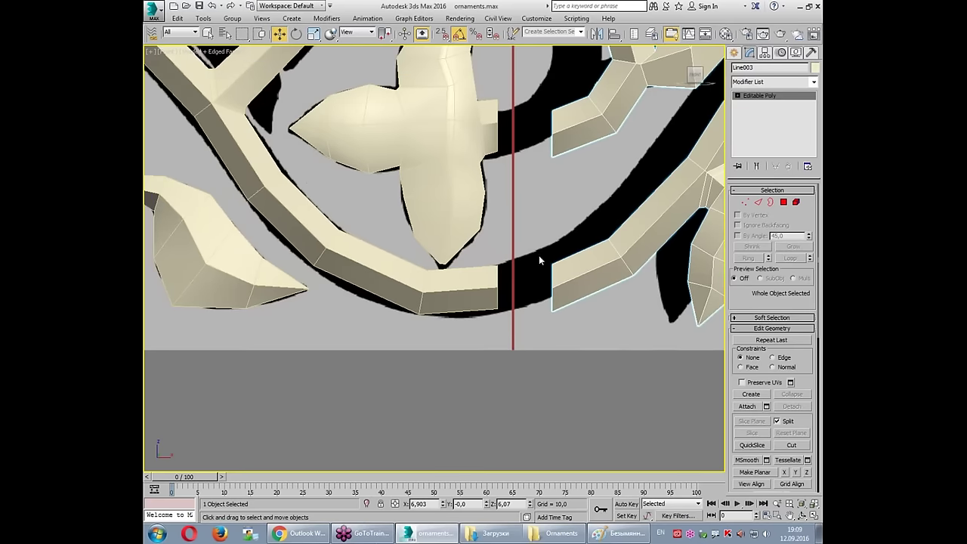
key(s)
drag(550, 266, 501, 265)
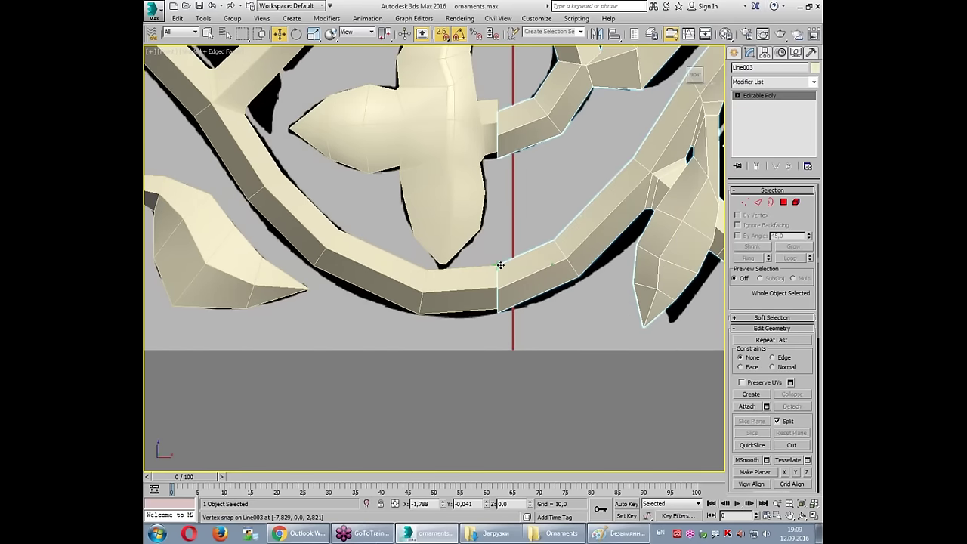
click(514, 249)
Step: Reselect the right-hand copy and re-snap its corner onto the left piece at the seam
scroll(514, 253, up, 2)
scroll(514, 253, up, 2)
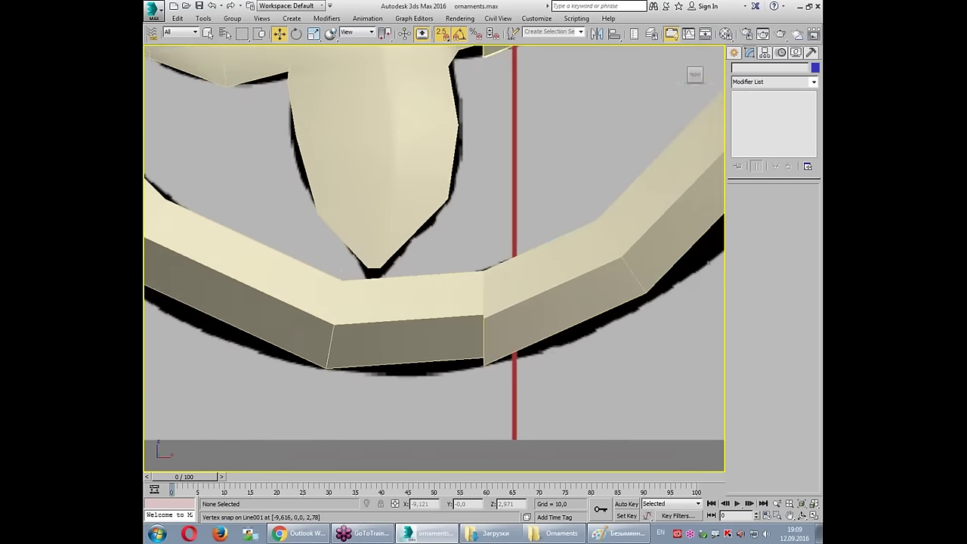
scroll(505, 316, down, 2)
scroll(506, 315, down, 3)
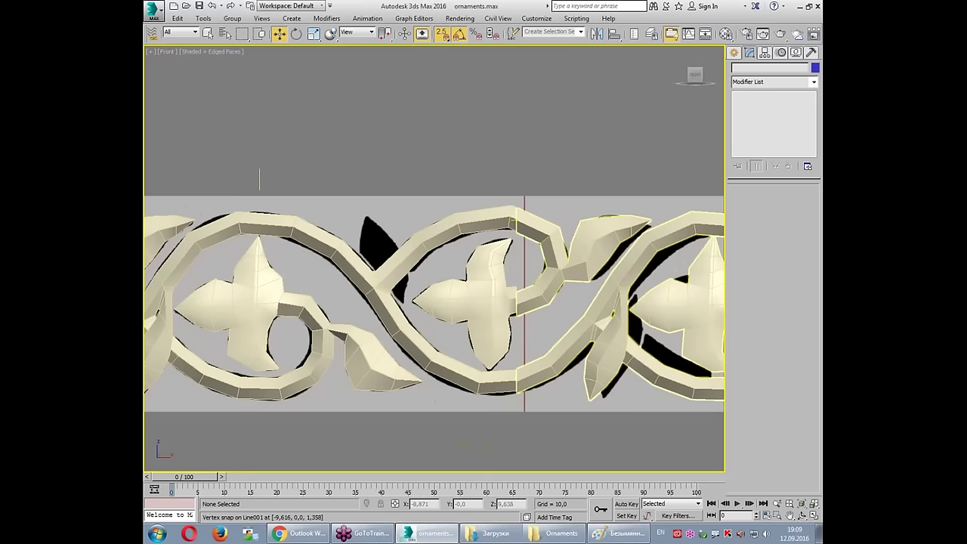
scroll(567, 219, up, 4)
scroll(566, 219, up, 2)
click(576, 214)
scroll(593, 276, down, 2)
scroll(593, 276, down, 2)
scroll(593, 276, down, 3)
middle_drag(595, 286, 483, 270)
scroll(484, 271, down, 4)
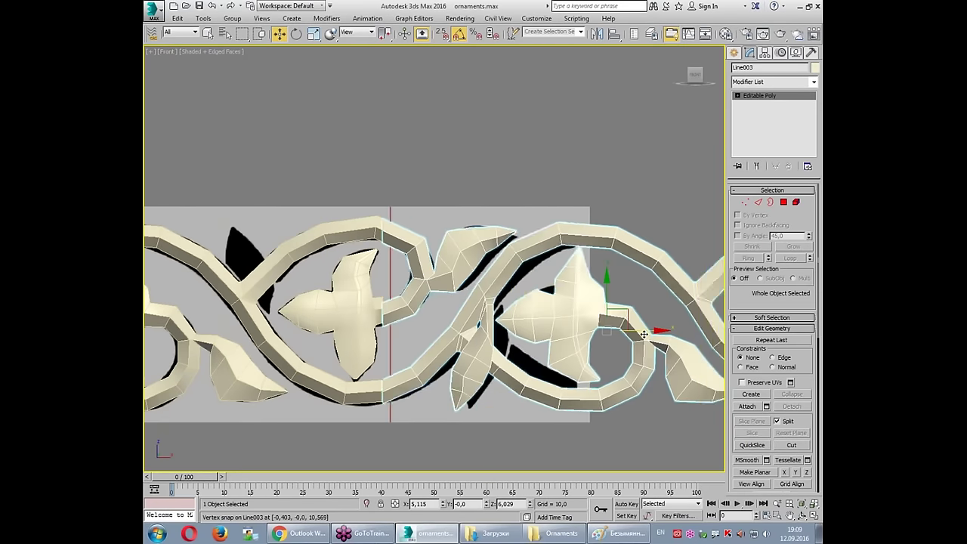
drag(644, 333, 668, 333)
scroll(399, 224, up, 4)
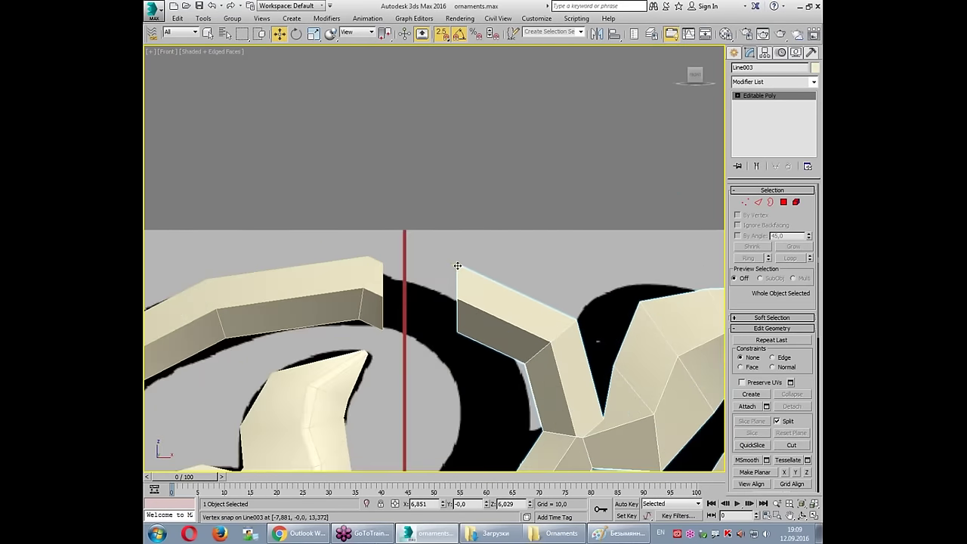
drag(454, 267, 384, 263)
key(ctrl+d)
Step: Check the joint and select the original left ornament piece
scroll(391, 284, up, 5)
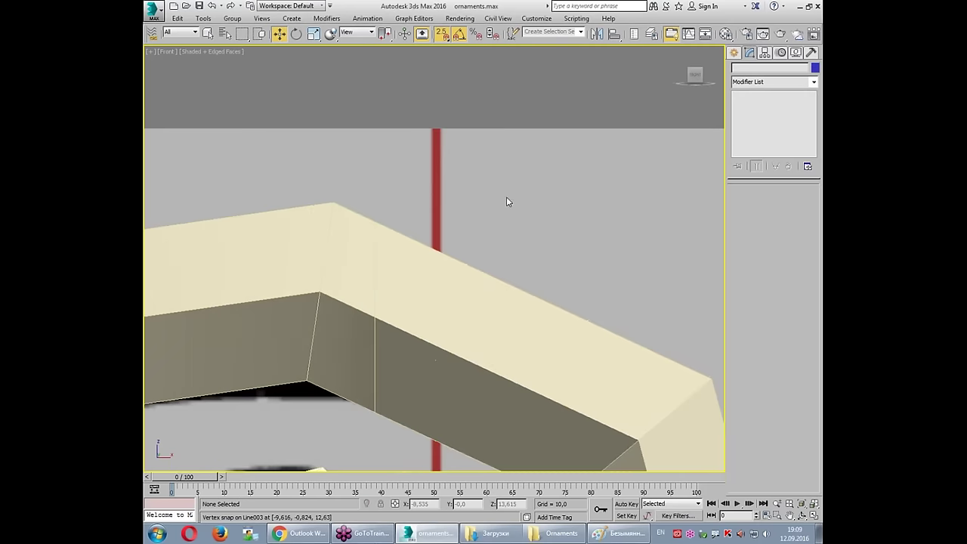
scroll(506, 126, down, 3)
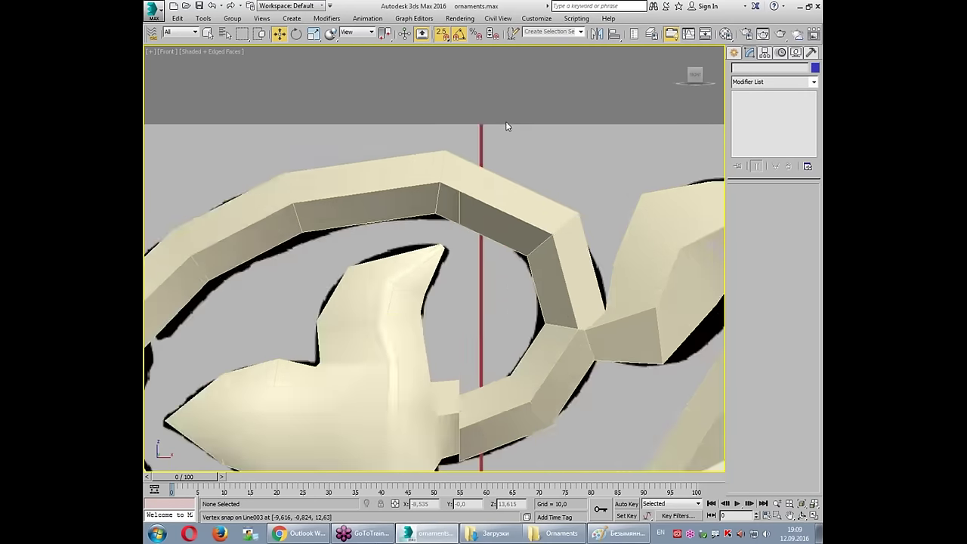
scroll(507, 126, down, 2)
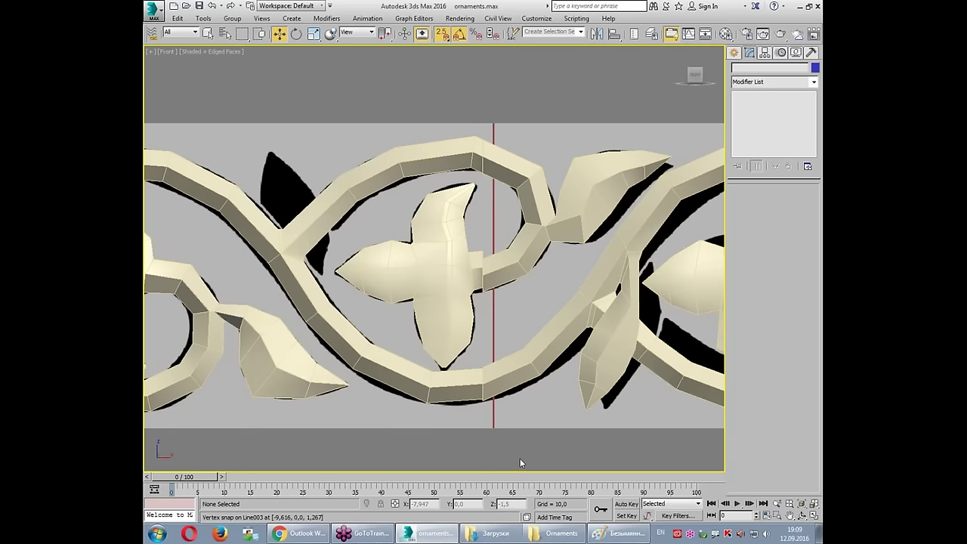
click(461, 387)
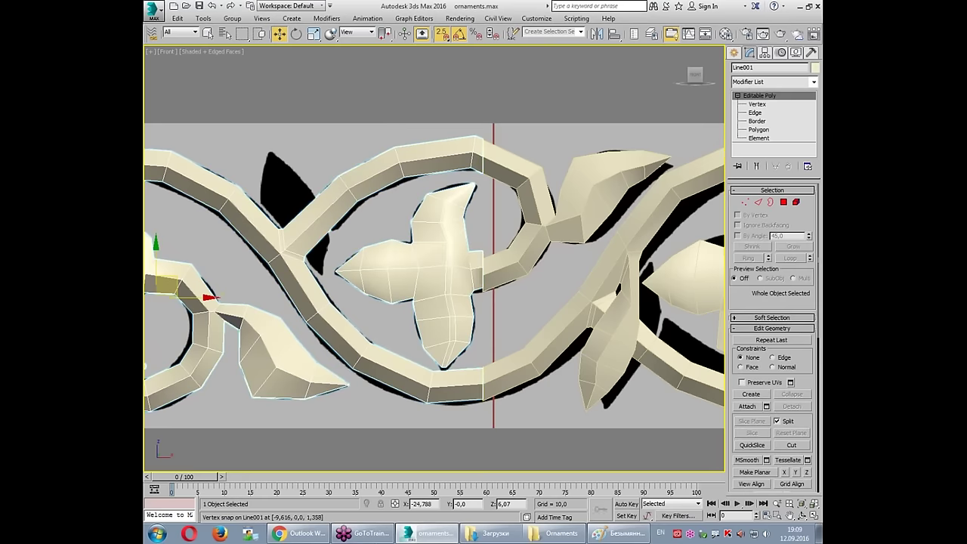
Step: Attach the right-hand copy Line003 to the left piece Line001
click(747, 406)
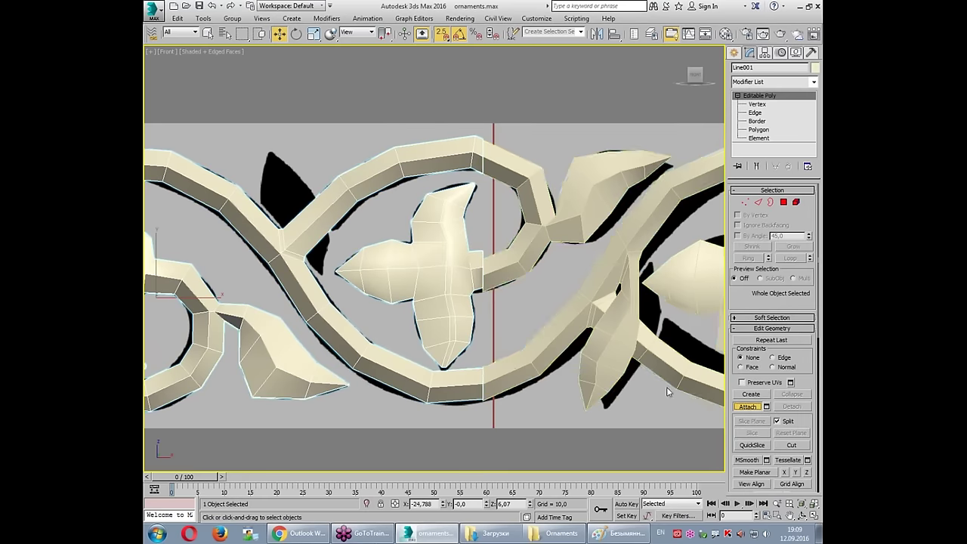
click(522, 374)
scroll(510, 412, up, 5)
scroll(510, 412, up, 3)
Step: At Vertex level, Target Weld the seam vertex onto its neighbour in wireframe view
key(1)
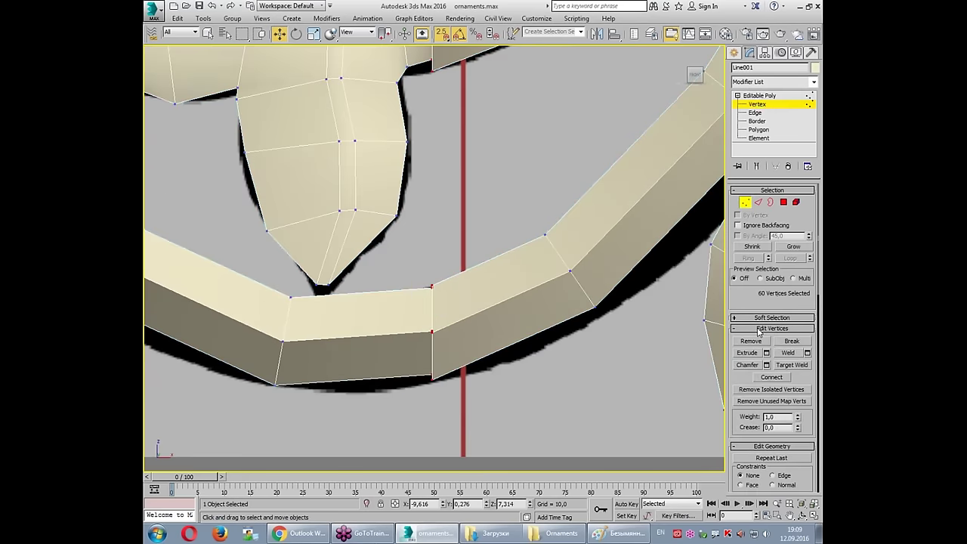
key(ctrl+w)
key(F3)
scroll(464, 303, up, 3)
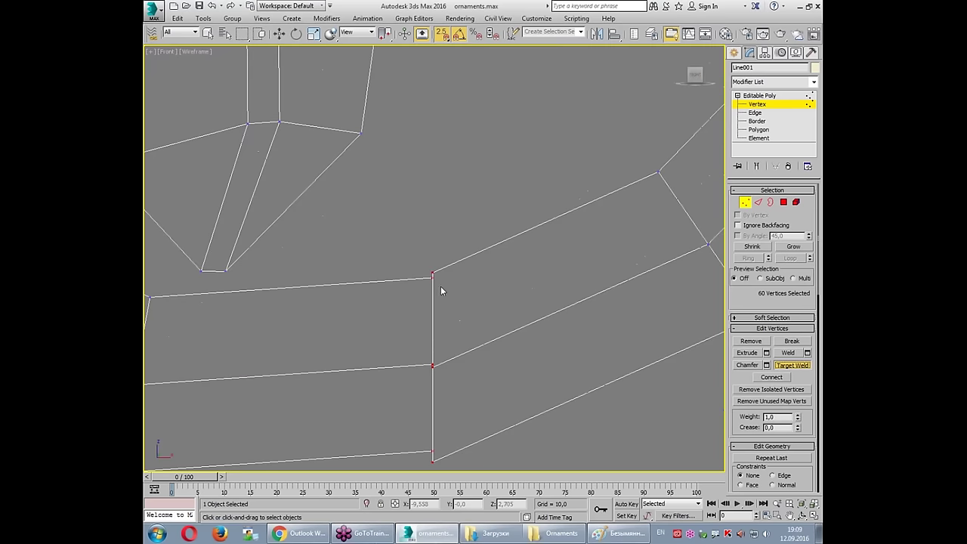
click(432, 278)
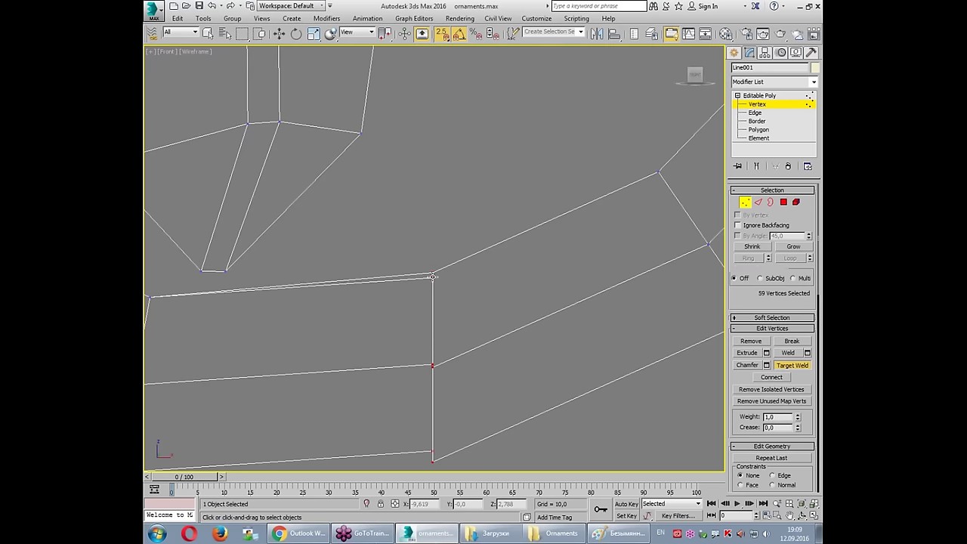
key(w)
Step: Inspect the welded seam in the enlarged Perspective view, then return to the Front view
key(alt+w)
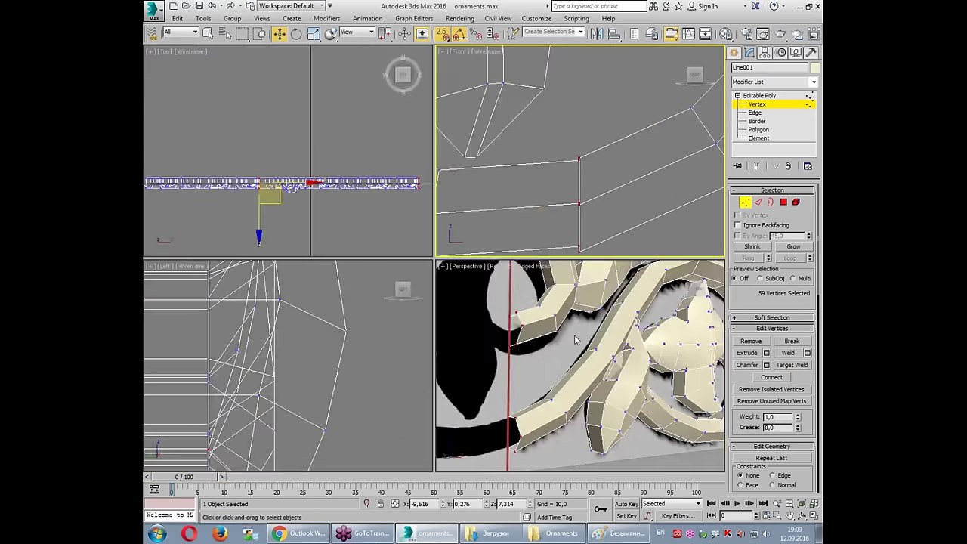
key(alt+w)
scroll(435, 302, down, 3)
scroll(553, 282, up, 2)
scroll(553, 283, up, 2)
scroll(554, 283, up, 2)
scroll(553, 283, up, 2)
alt+middle_drag(554, 282, 526, 302)
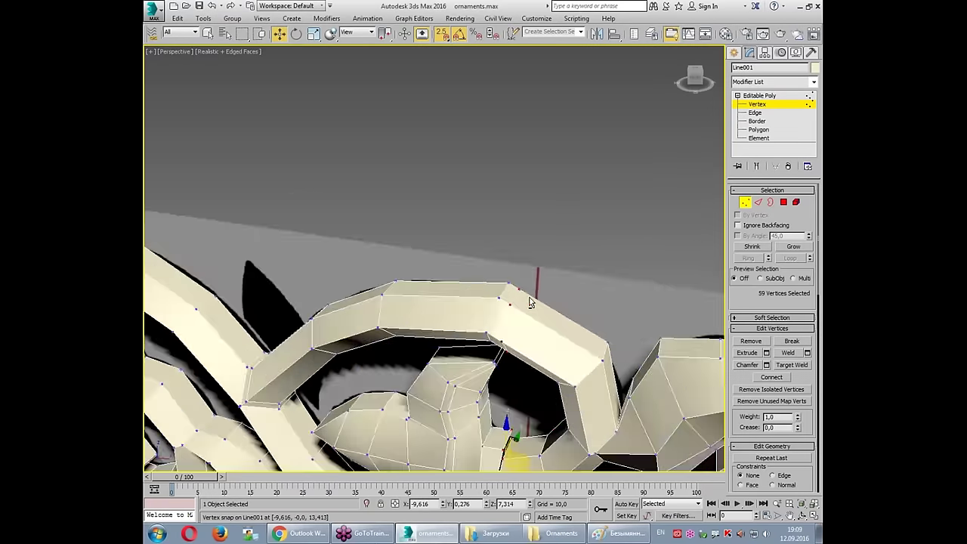
key(alt+w)
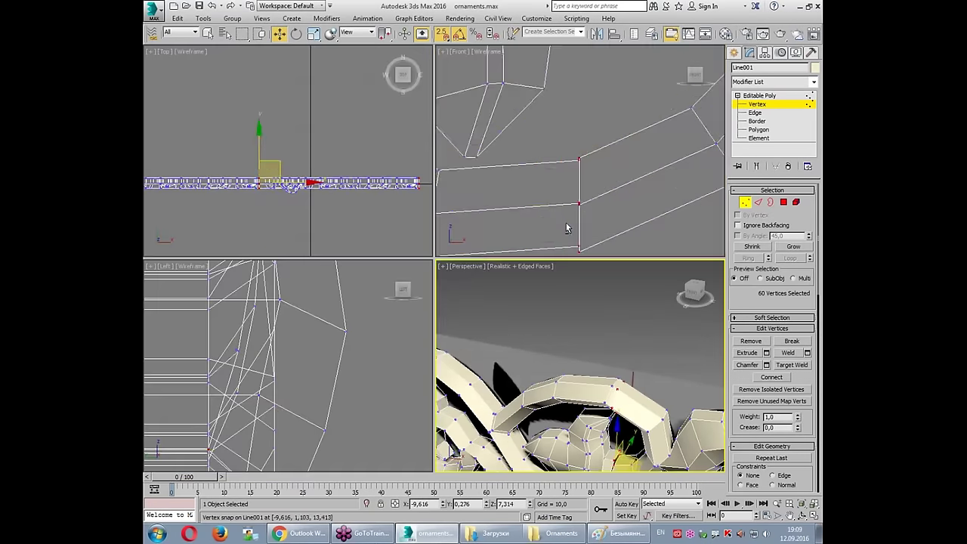
scroll(571, 201, down, 5)
key(alt+w)
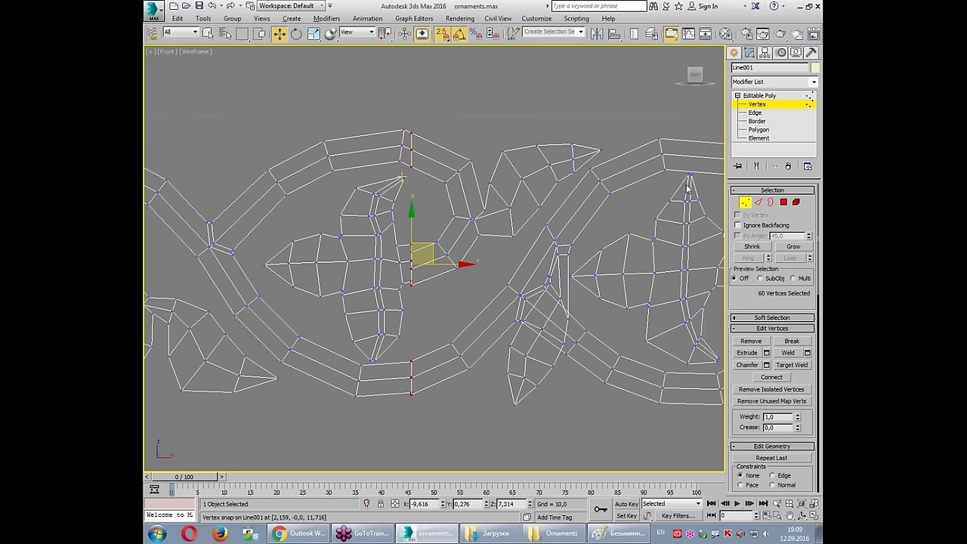
Step: Delete the bottom seam polygon strip and a small polygon on the central ornament
click(784, 203)
middle_drag(396, 422, 411, 385)
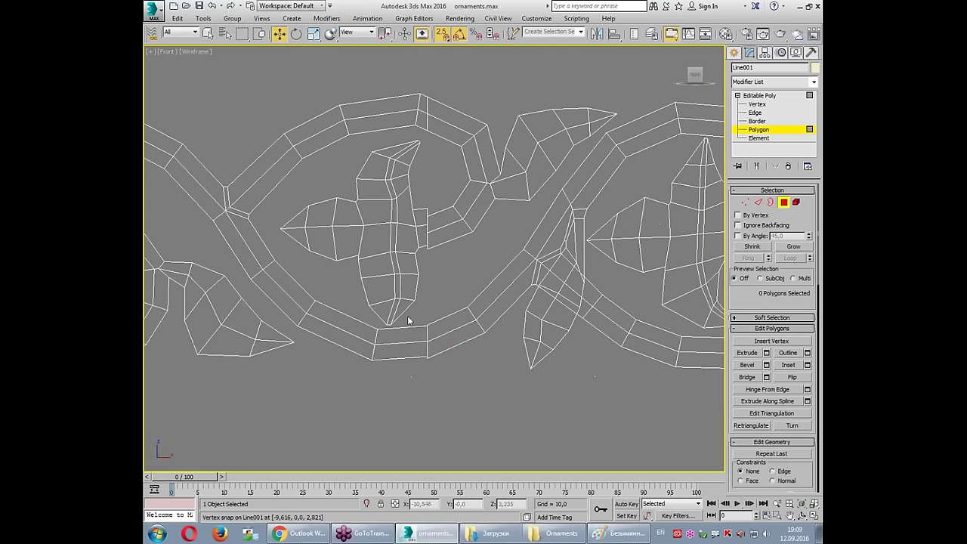
click(412, 342)
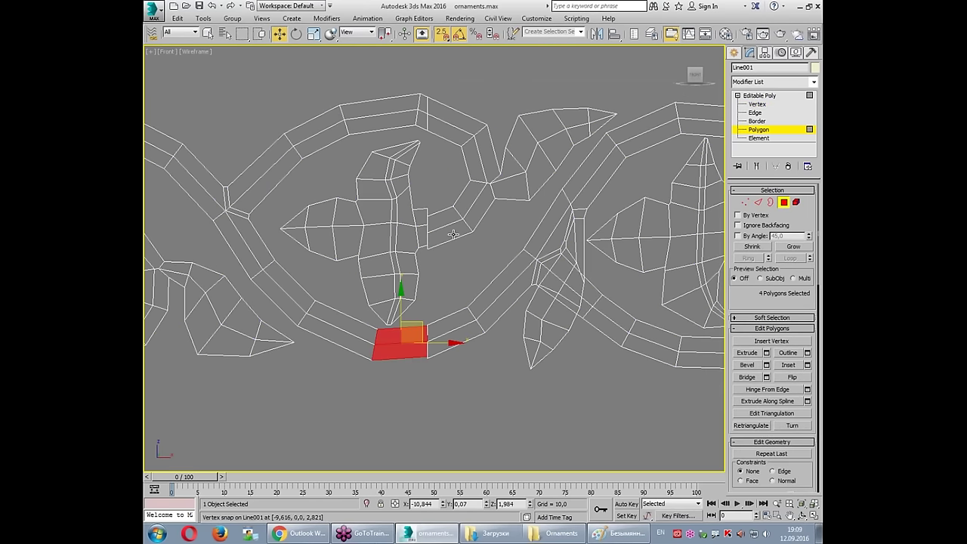
key(Delete)
scroll(453, 235, down, 1)
scroll(412, 200, up, 4)
click(406, 258)
scroll(406, 258, down, 3)
key(Delete)
scroll(408, 301, up, 2)
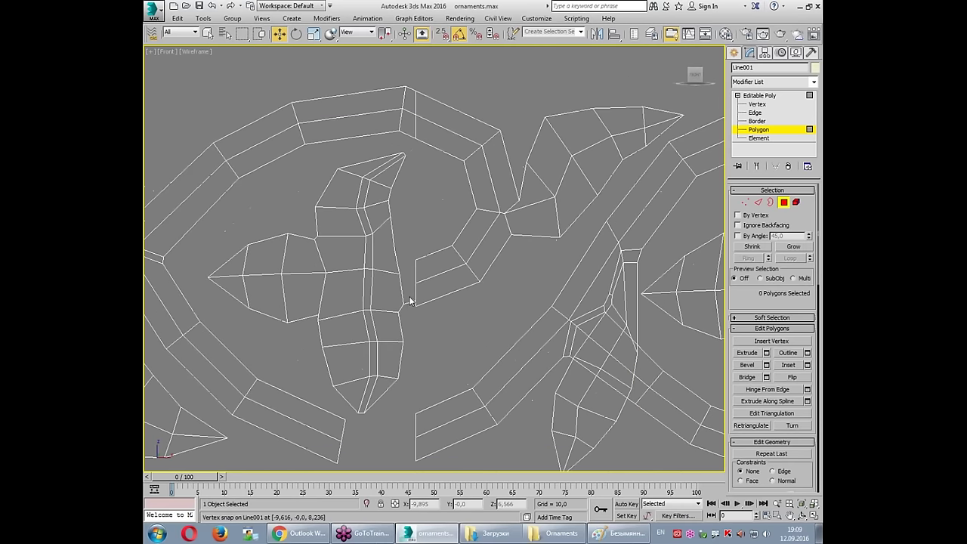
click(399, 149)
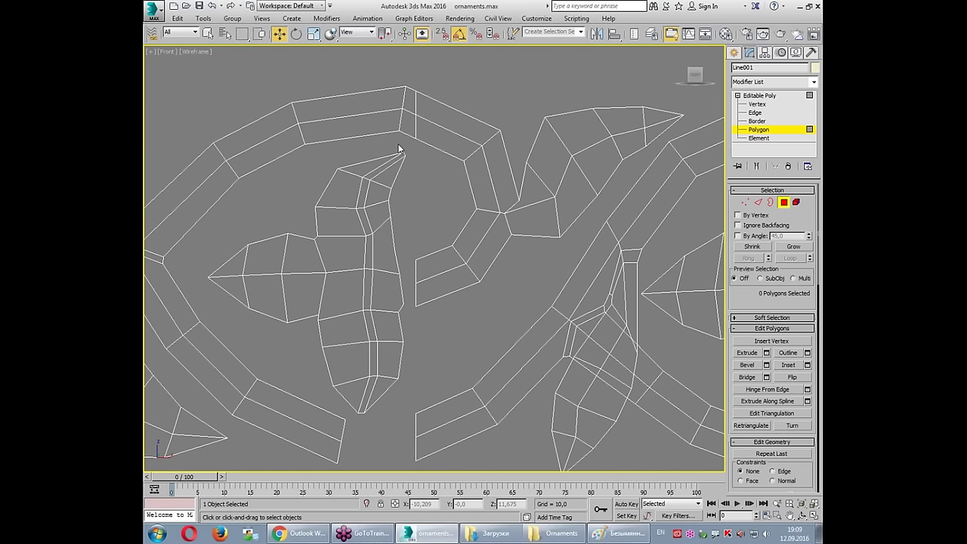
drag(410, 137, 412, 97)
Step: Bridge the gap between the left and right strand end edges
key(2)
middle_drag(486, 363, 396, 300)
click(379, 296)
ctrl+click(452, 285)
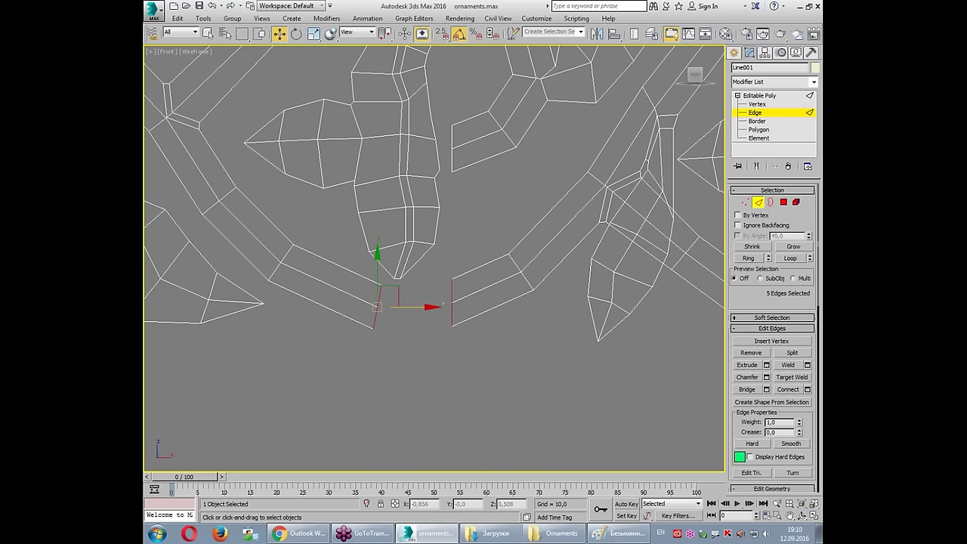
click(747, 391)
Step: Select the two edges at the upper gap and bridge them
middle_drag(462, 156, 457, 318)
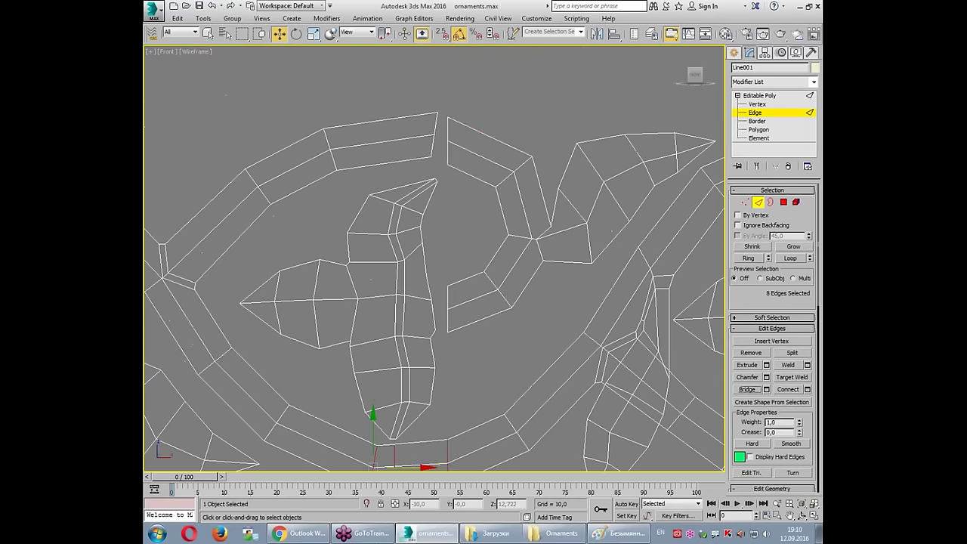
drag(428, 127, 449, 156)
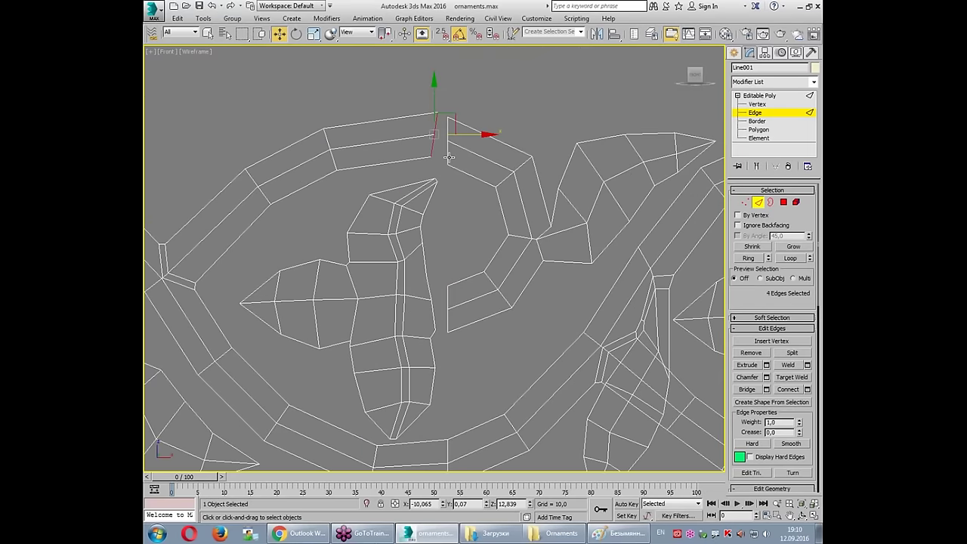
scroll(449, 156, down, 1)
scroll(493, 186, down, 4)
scroll(493, 187, up, 2)
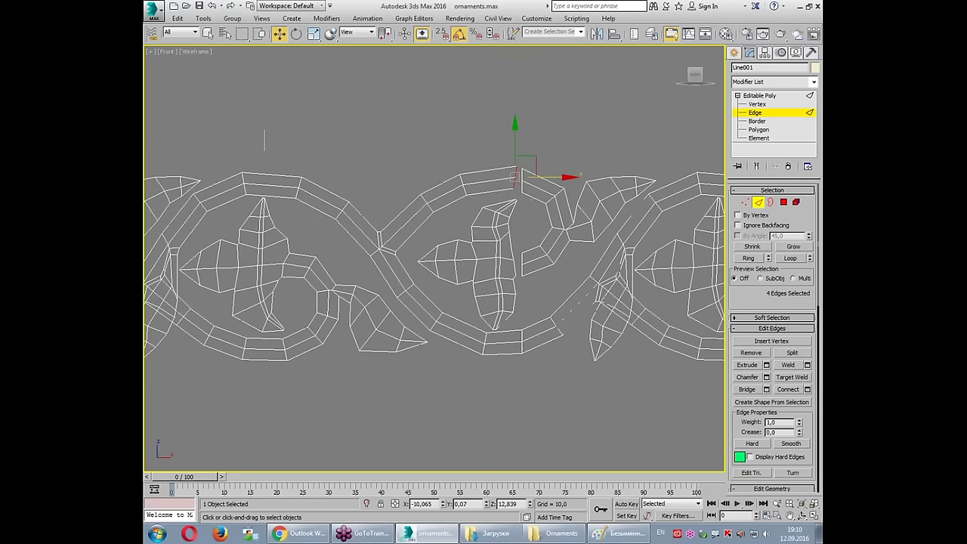
scroll(478, 193, up, 1)
scroll(510, 198, up, 2)
drag(557, 179, 532, 178)
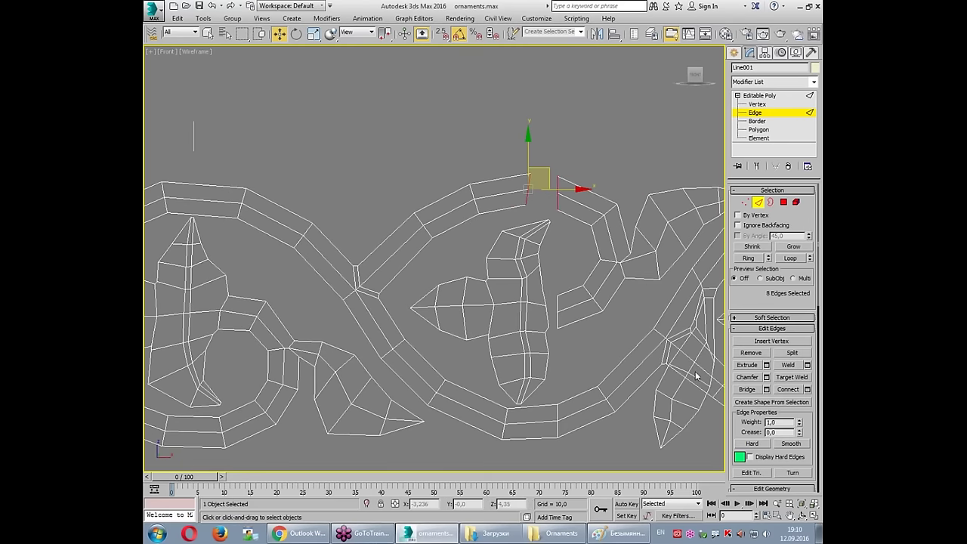
click(747, 390)
Step: Bridge the open edges on both sides of the gap beside the central leaf
scroll(537, 279, up, 3)
click(540, 285)
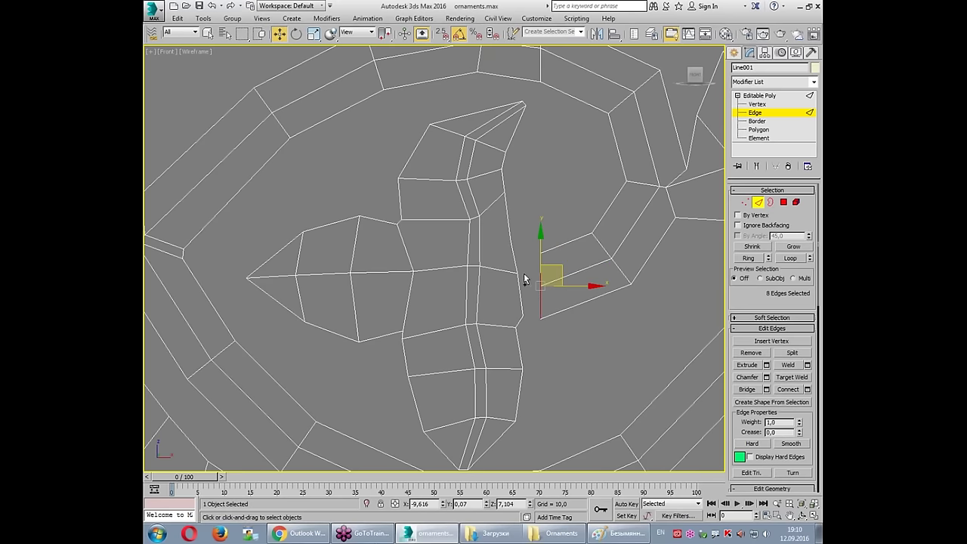
key(alt+w)
key(alt+w)
mouse_move(529, 226)
alt+middle_down()
mouse_move(549, 146)
mouse_move(521, 287)
alt+middle_up()
ctrl+click(474, 322)
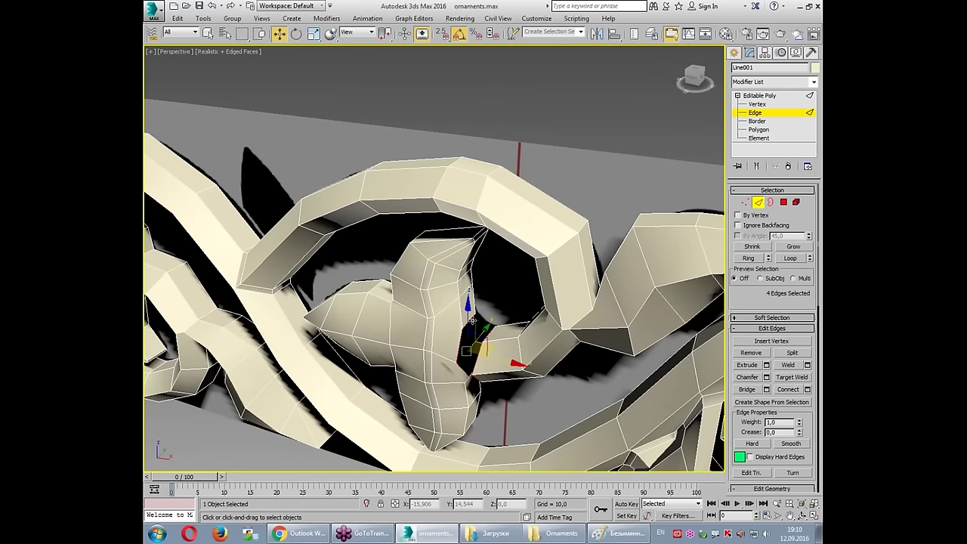
click(748, 390)
Step: At Polygon level in the Front view, box-select all polygons in the tile's right half
key(alt+w)
scroll(551, 188, down, 3)
scroll(551, 188, down, 2)
key(alt+w)
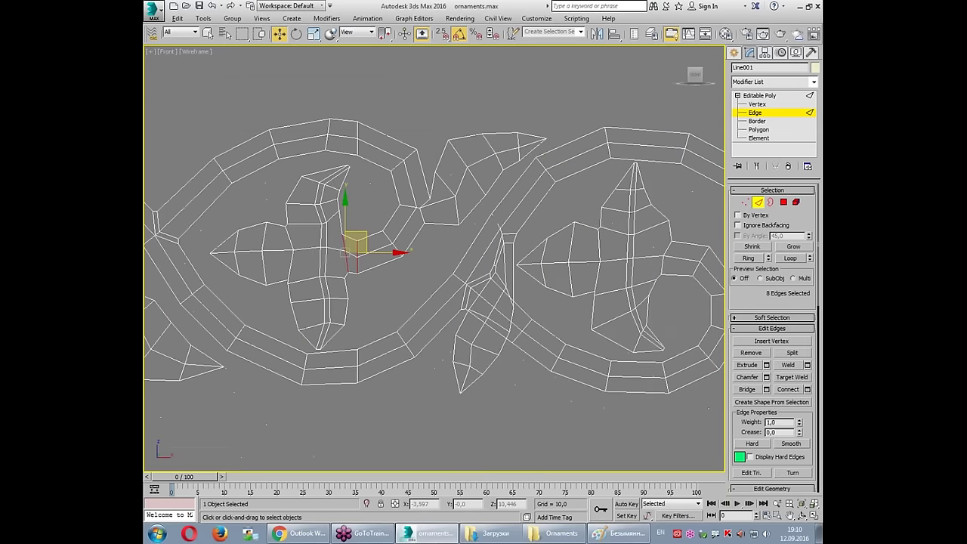
scroll(519, 179, down, 2)
drag(399, 119, 400, 368)
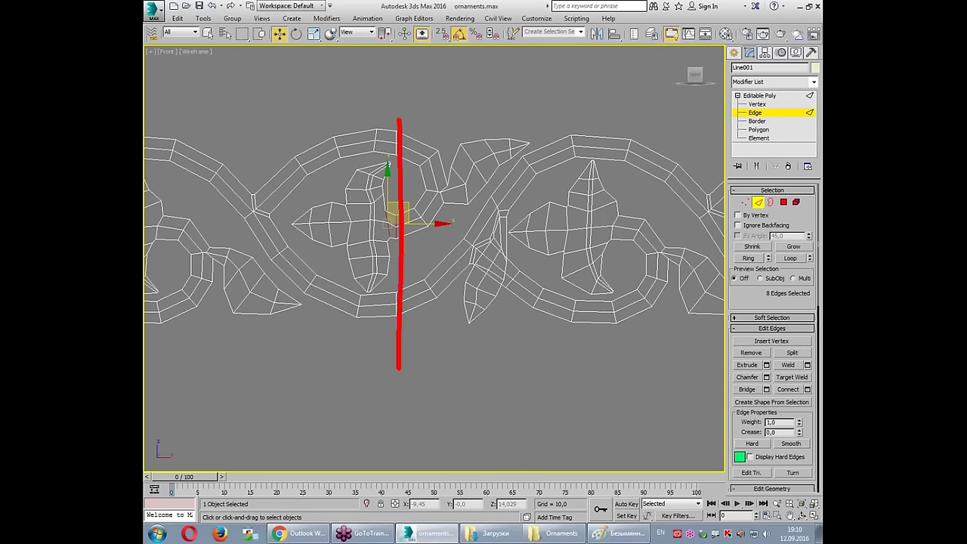
click(784, 202)
key(Delete)
drag(400, 120, 632, 354)
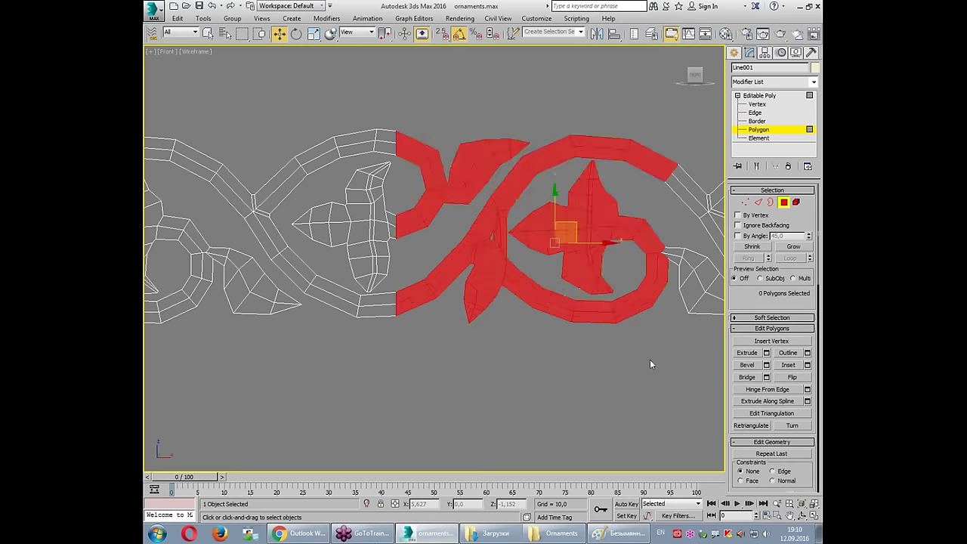
Step: Delete the 300 selected right-half polygons and return Line001 to object level
scroll(650, 359, down, 2)
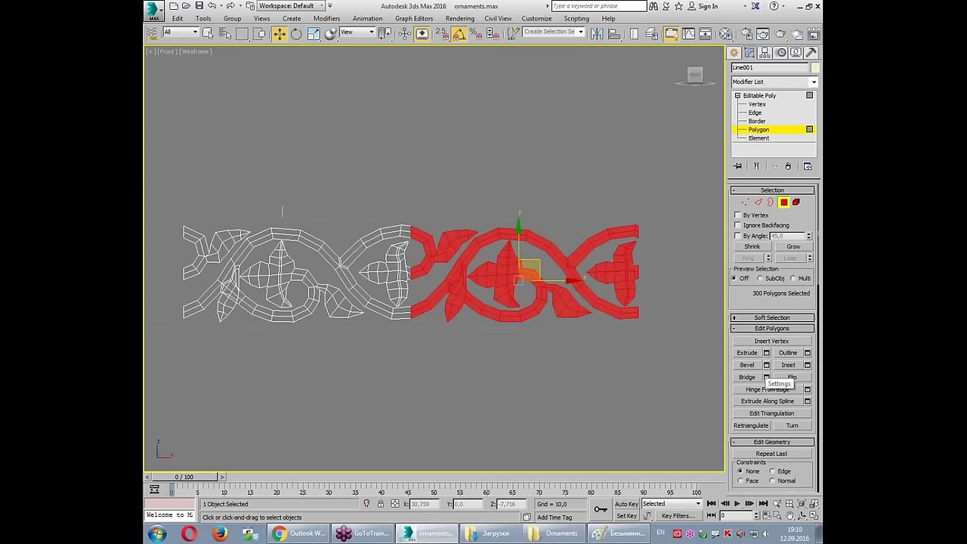
key(Delete)
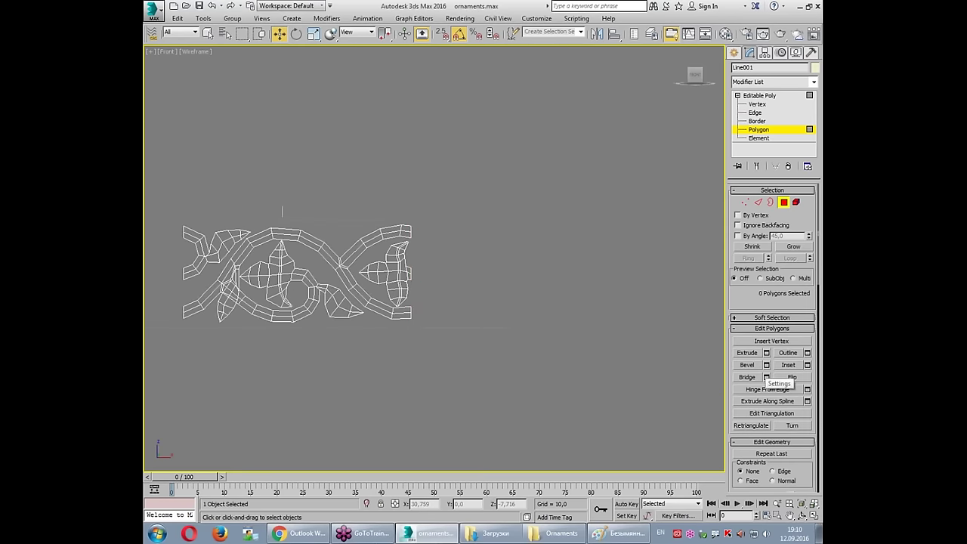
scroll(499, 216, up, 2)
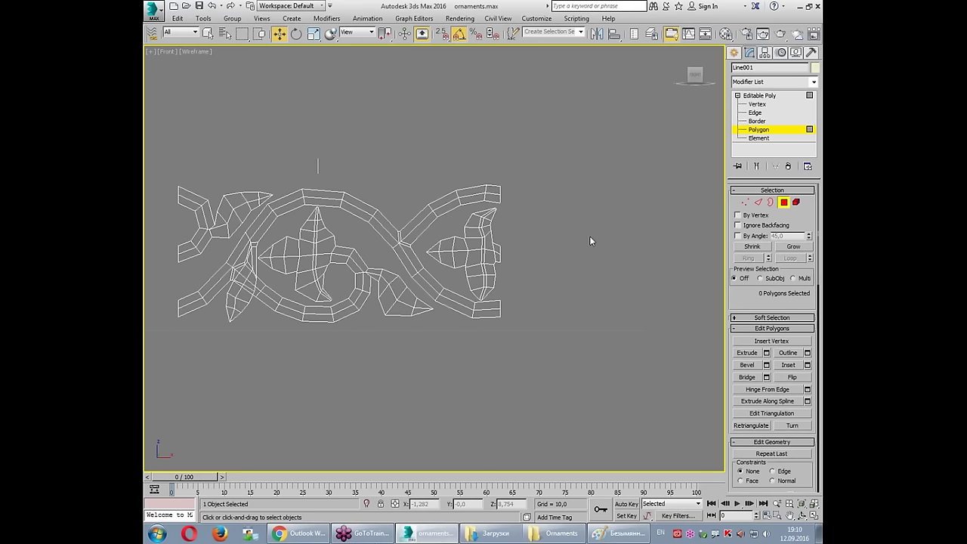
click(759, 130)
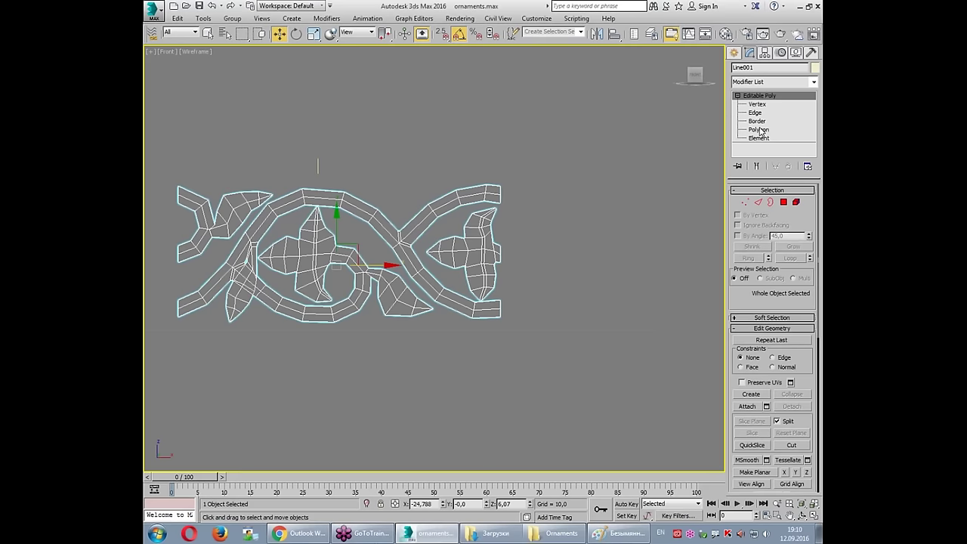
Step: Shift-copy the ornament to the right and vertex-snap its edge onto the original's edge
middle_drag(350, 246, 404, 207)
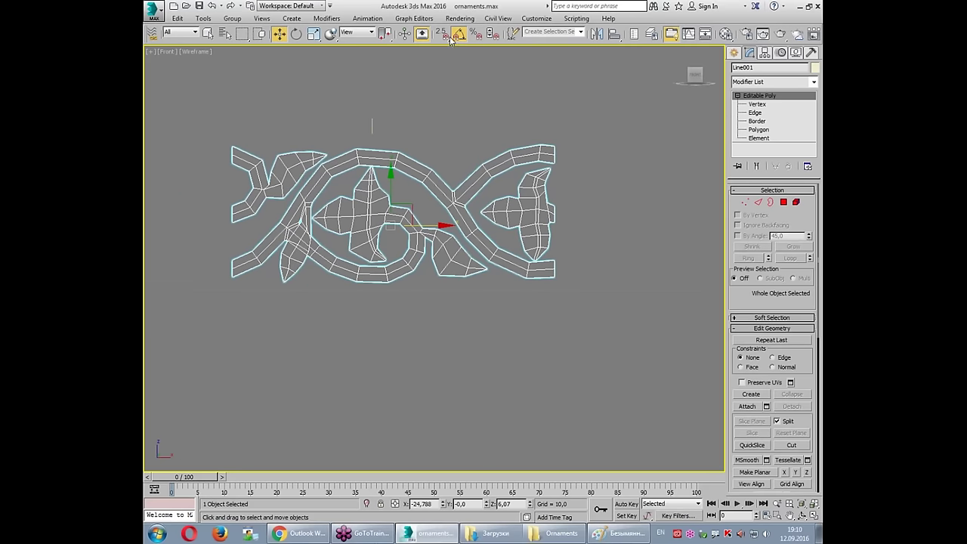
shift+drag(443, 225, 737, 229)
click(486, 312)
scroll(557, 266, up, 5)
middle_drag(596, 179, 544, 245)
key(s)
mouse_move(543, 245)
mouse_down()
mouse_move(502, 250)
mouse_move(521, 248)
mouse_up()
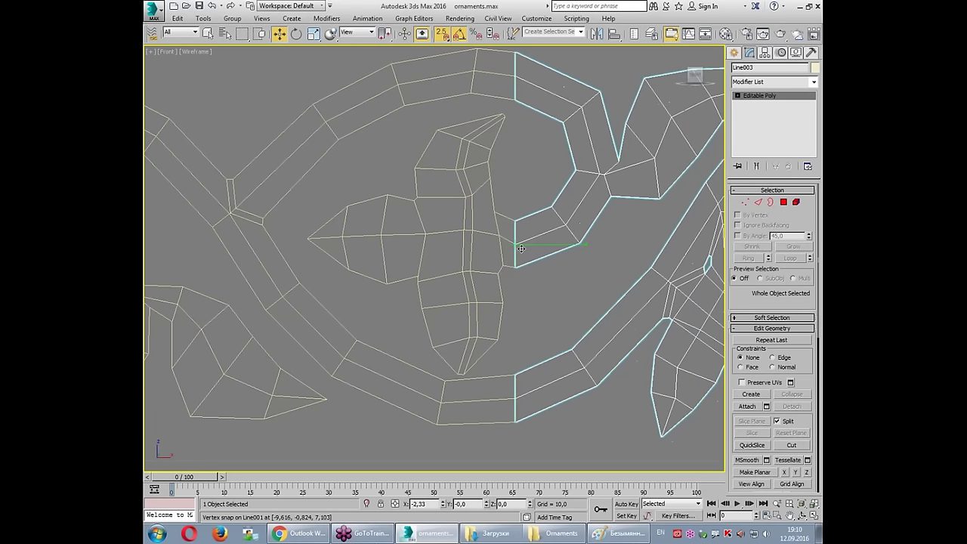
Step: Delete the leftover ornament object on the right
click(533, 309)
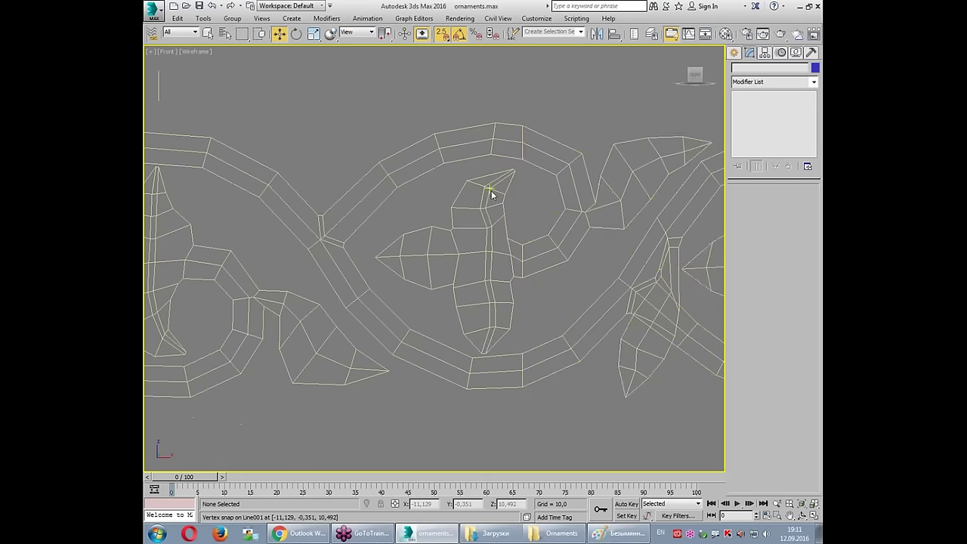
click(537, 182)
key(Delete)
scroll(431, 235, down, 3)
scroll(432, 234, down, 4)
Step: Shift-drag a copy of the half tile and snap it against the original's right end
click(432, 235)
scroll(432, 234, up, 2)
scroll(431, 234, up, 2)
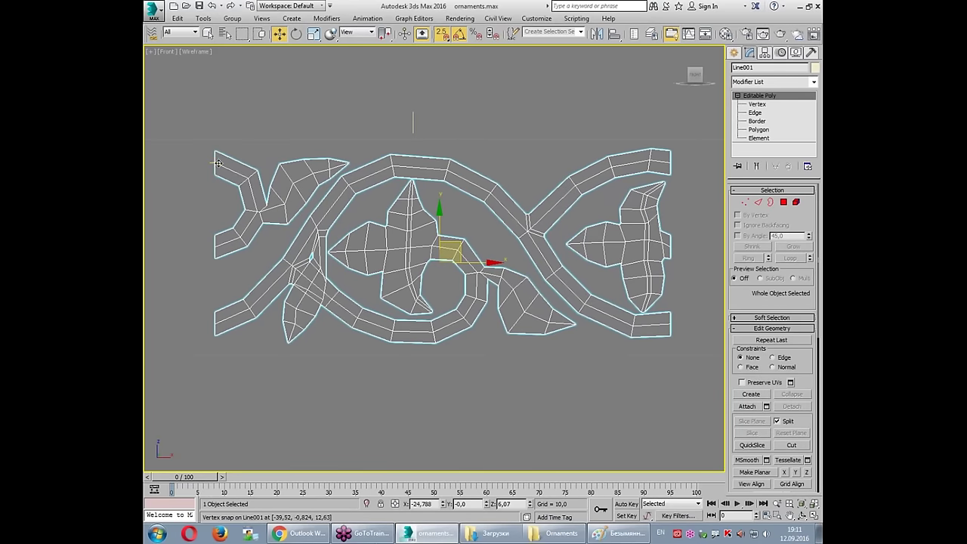
shift+drag(214, 163, 678, 163)
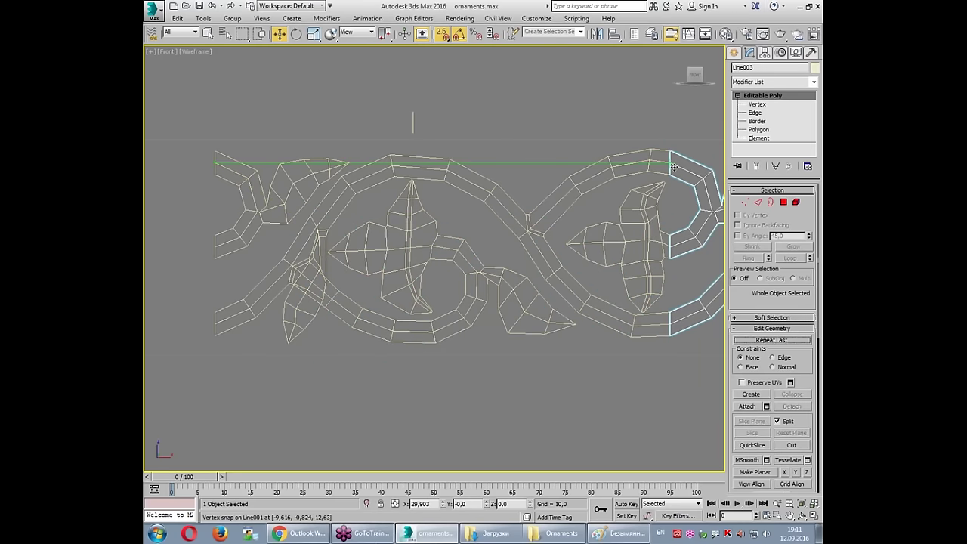
Step: Set the number of copies in Clone Options to create a row of snapped half tiles
double_click(497, 273)
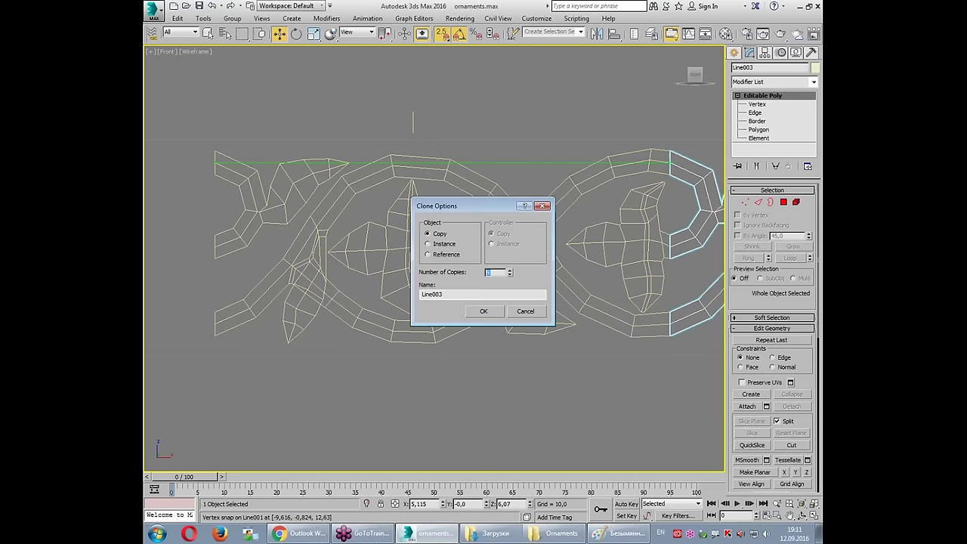
click(478, 314)
scroll(535, 333, down, 2)
scroll(534, 332, down, 5)
scroll(534, 332, down, 3)
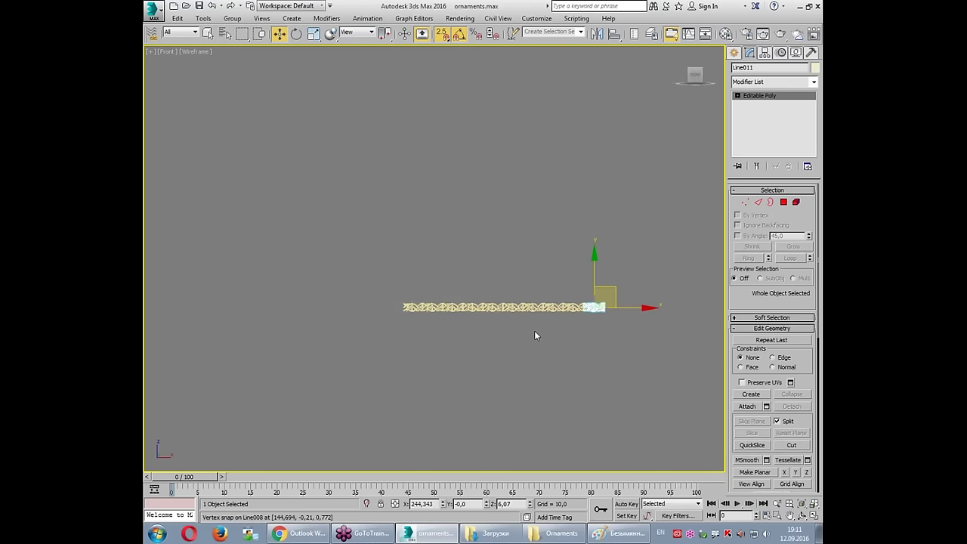
scroll(452, 330, up, 5)
click(406, 324)
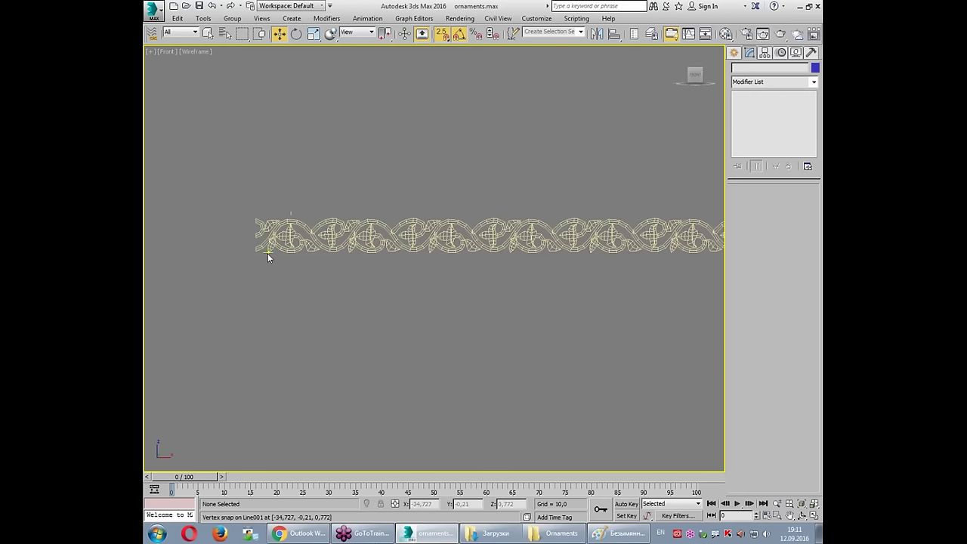
Step: Attach every ornament copy, left to right, to the leftmost piece Line001
scroll(266, 257, up, 2)
click(269, 240)
scroll(270, 240, down, 2)
click(747, 406)
click(348, 249)
click(414, 252)
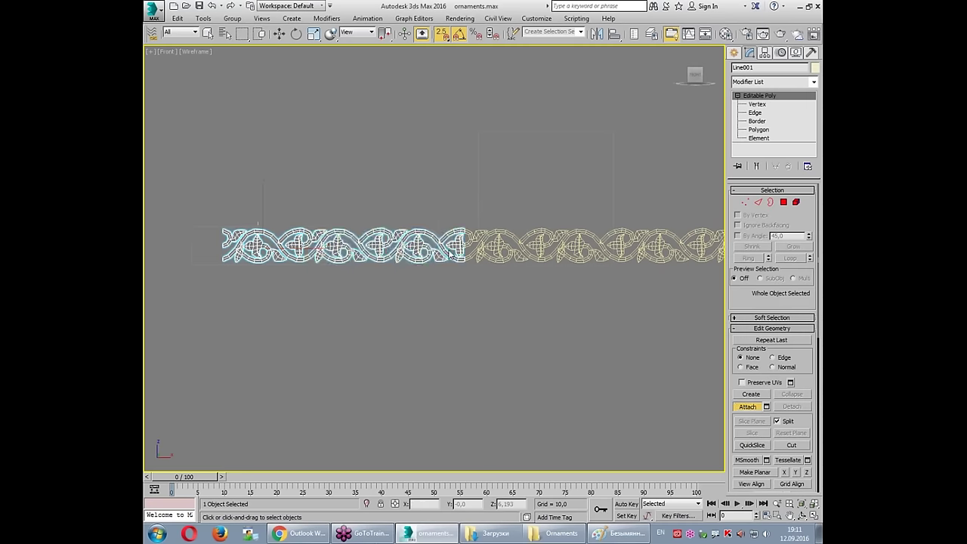
click(502, 248)
click(574, 246)
click(657, 246)
middle_drag(703, 249, 551, 257)
click(597, 256)
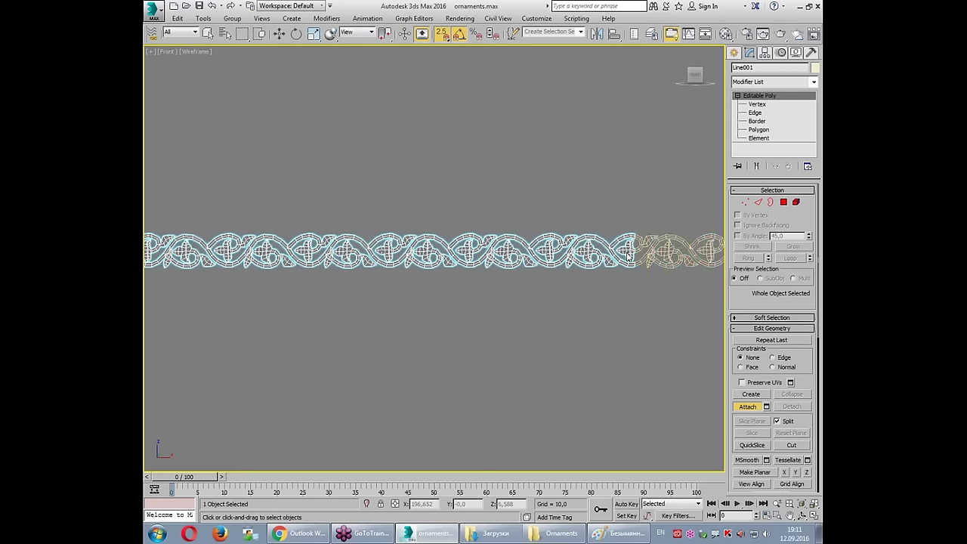
click(669, 250)
middle_drag(669, 249, 456, 260)
click(550, 261)
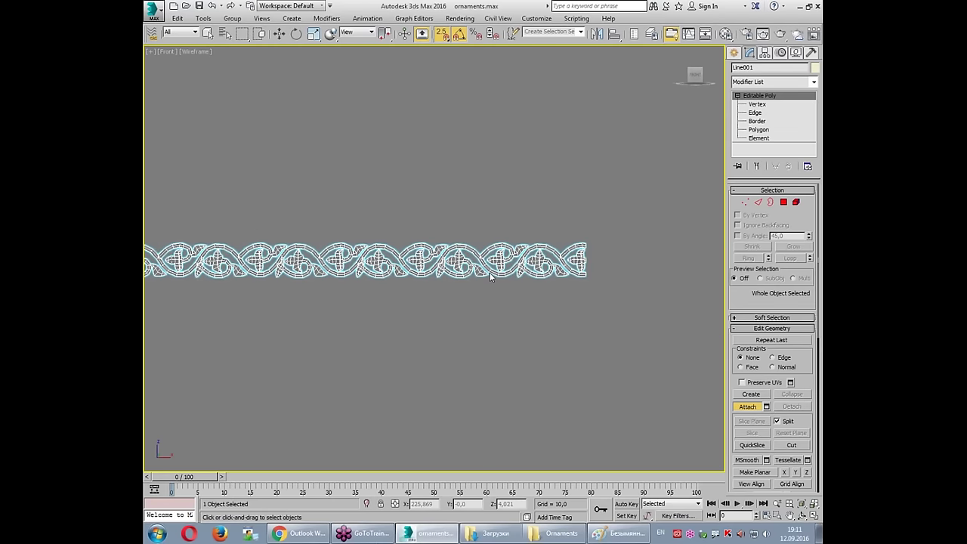
key(w)
drag(433, 288, 406, 264)
Step: Enter Vertex level on the strip and test-move a seam vertex, then cancel it
right_click(254, 246)
scroll(492, 237, up, 4)
scroll(492, 236, up, 5)
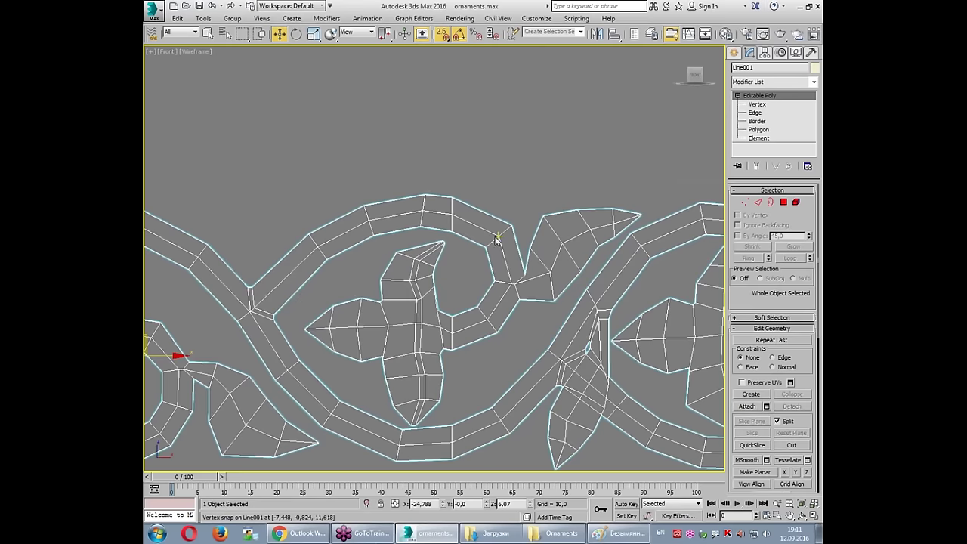
click(756, 113)
click(757, 103)
scroll(435, 214, up, 2)
scroll(436, 213, up, 3)
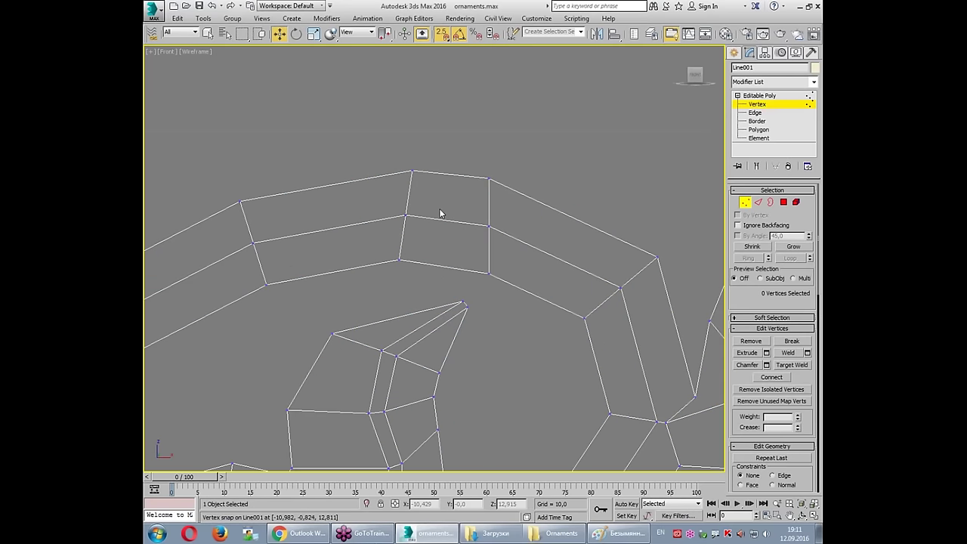
scroll(443, 238, down, 2)
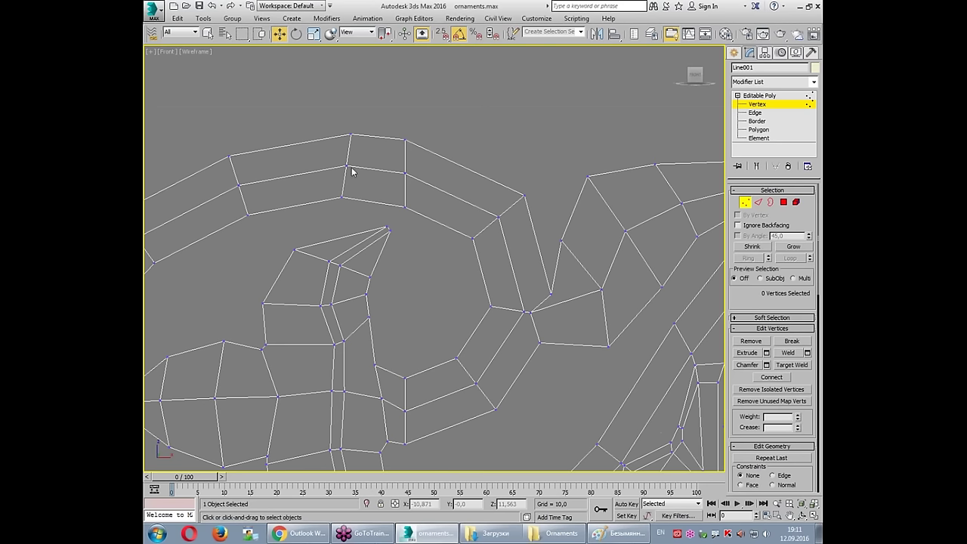
click(499, 218)
mouse_move(529, 211)
mouse_down()
mouse_move(551, 241)
mouse_move(405, 173)
mouse_up()
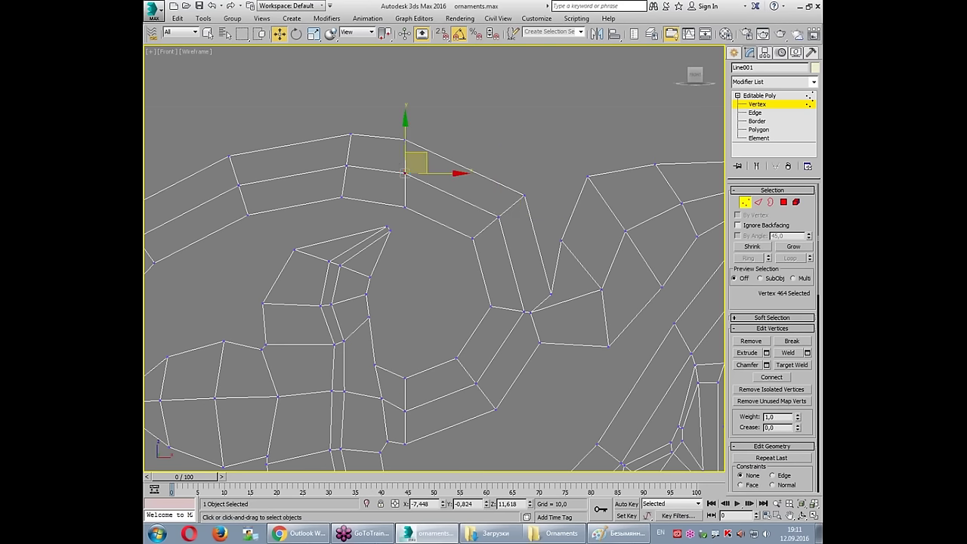
mouse_move(405, 173)
mouse_down()
mouse_move(347, 180)
mouse_move(405, 173)
mouse_up()
click(463, 149)
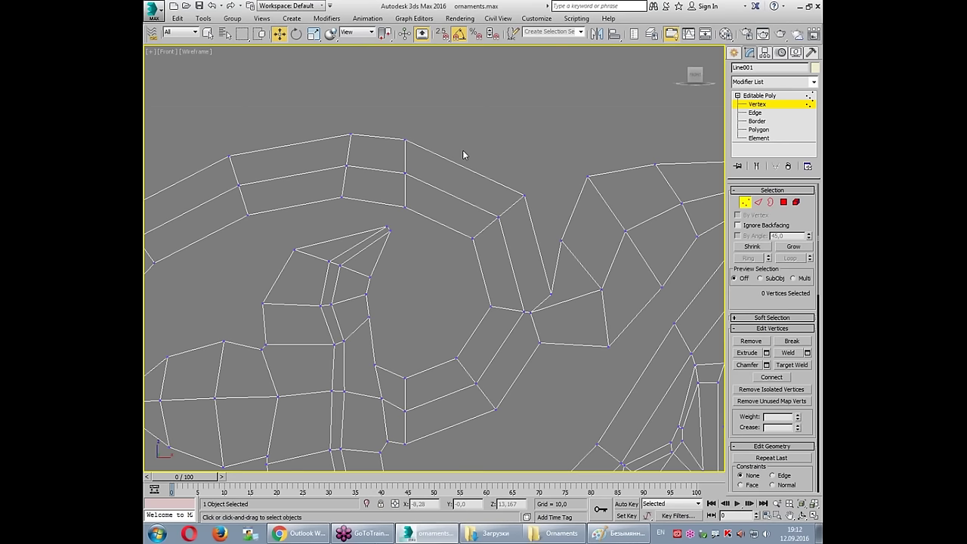
Step: Select all 3870 strip vertices and preview a 0,1 weld reducing them to 3725
scroll(464, 155, down, 2)
scroll(463, 155, down, 5)
scroll(464, 155, down, 5)
middle_drag(406, 244, 352, 240)
drag(265, 249, 708, 344)
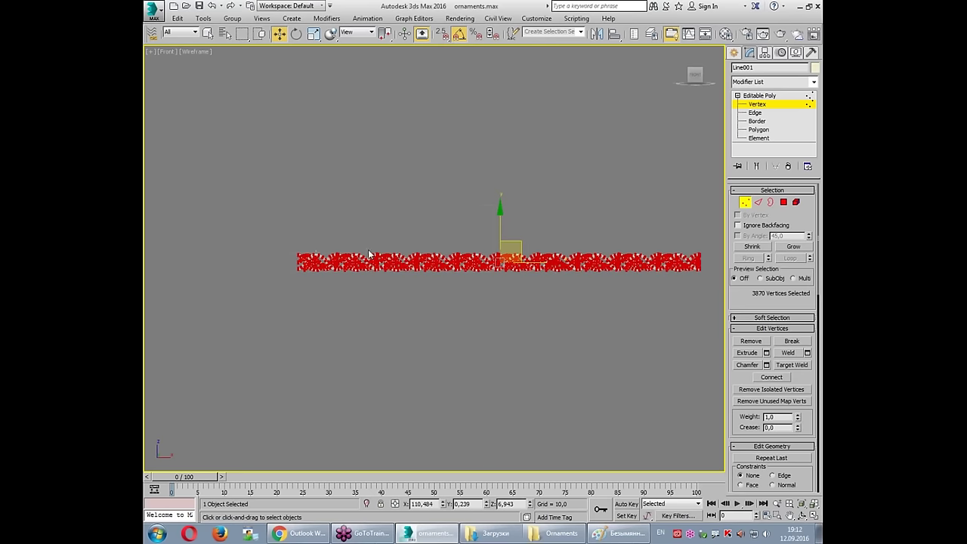
scroll(371, 257, up, 6)
click(808, 353)
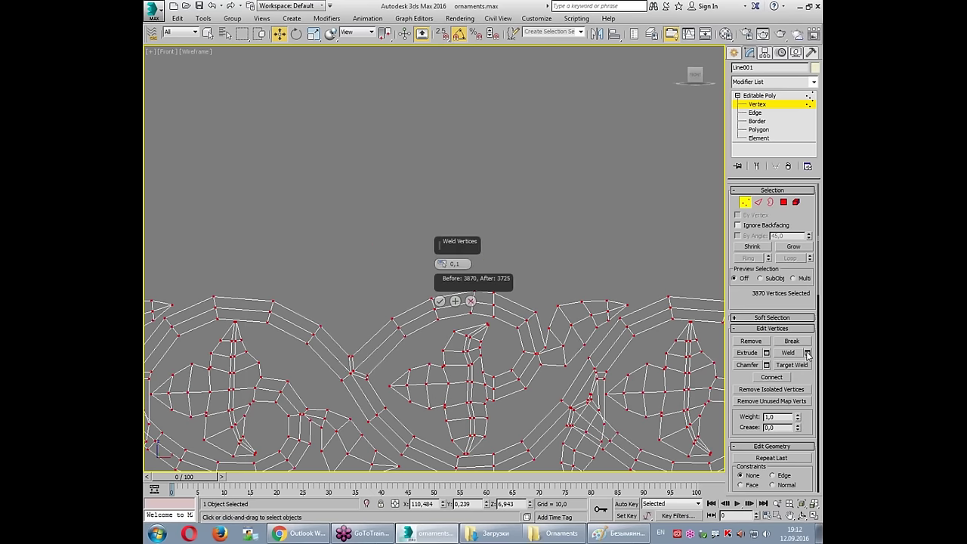
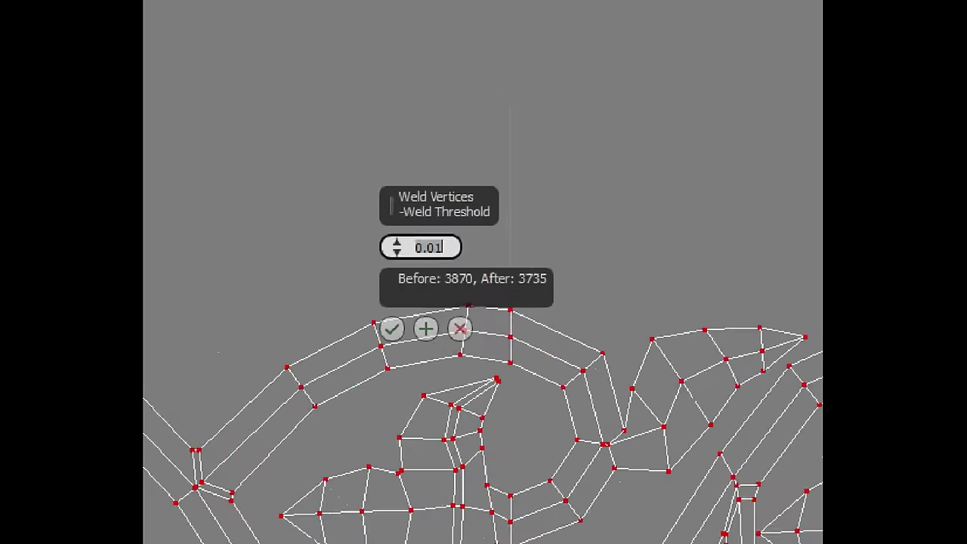
Step: Weld the ornament strip's duplicate vertices, reducing 3870 to 3735, and return to object level
drag(409, 298, 483, 298)
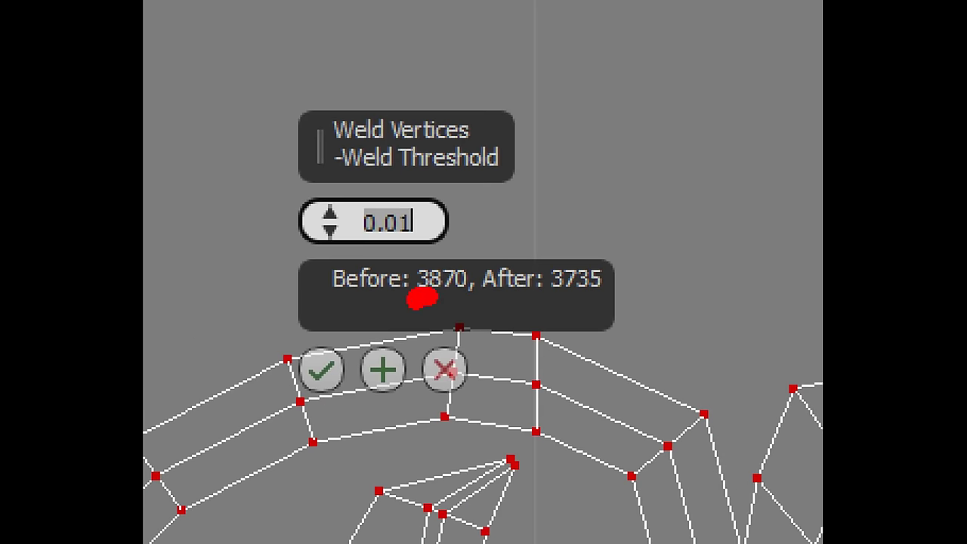
drag(545, 300, 622, 301)
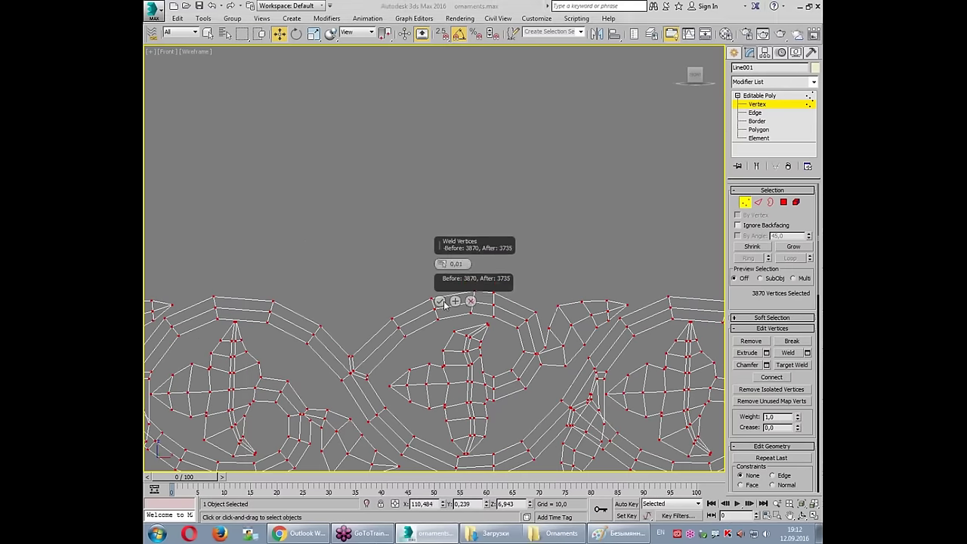
click(442, 303)
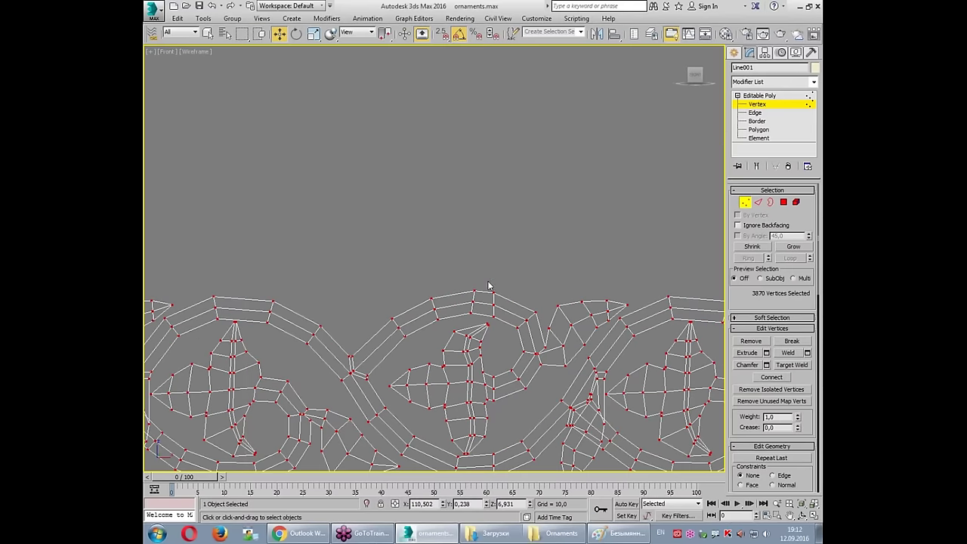
click(747, 105)
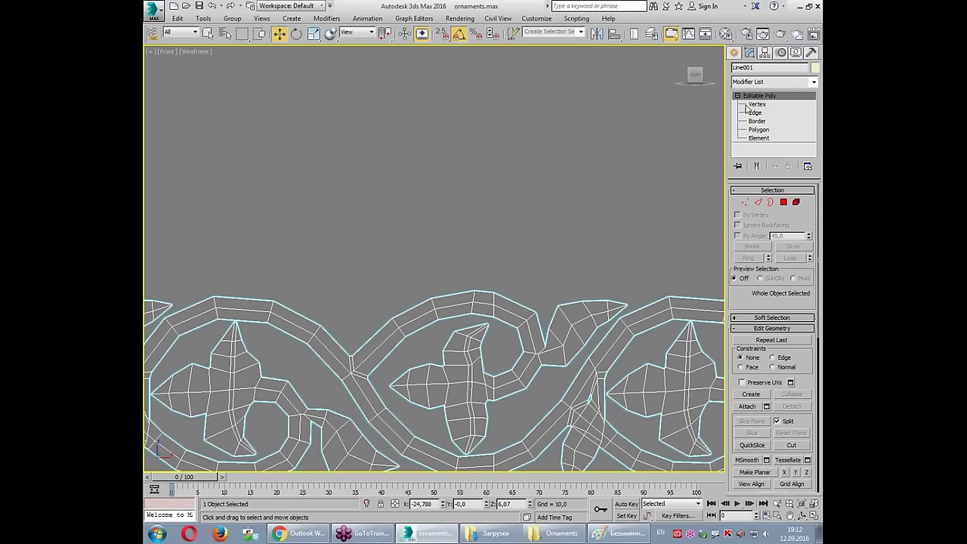
Step: Paste the OpenSubdiv smoothing modifier onto the strip, deselect it, and maximize the Perspective view
scroll(653, 151, down, 5)
scroll(540, 229, down, 2)
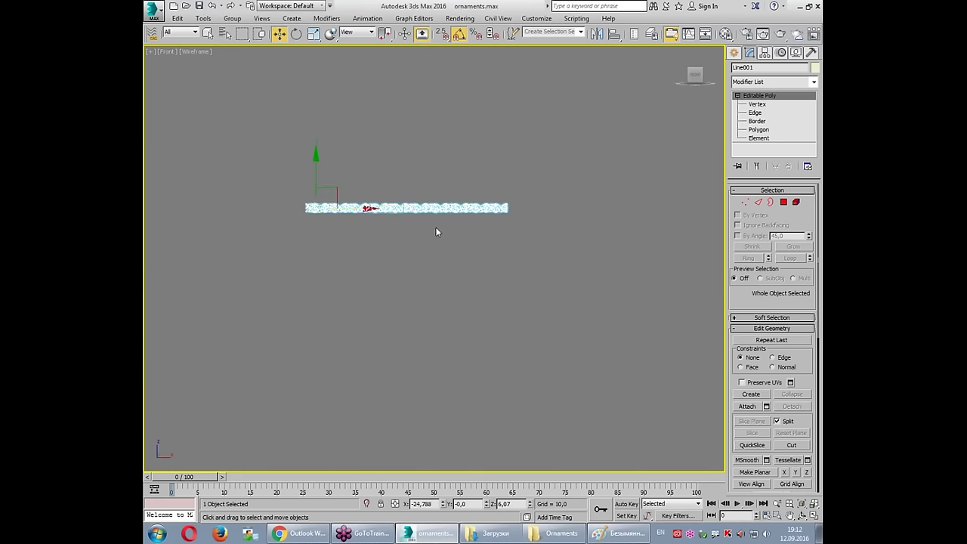
shift+drag(356, 210, 555, 215)
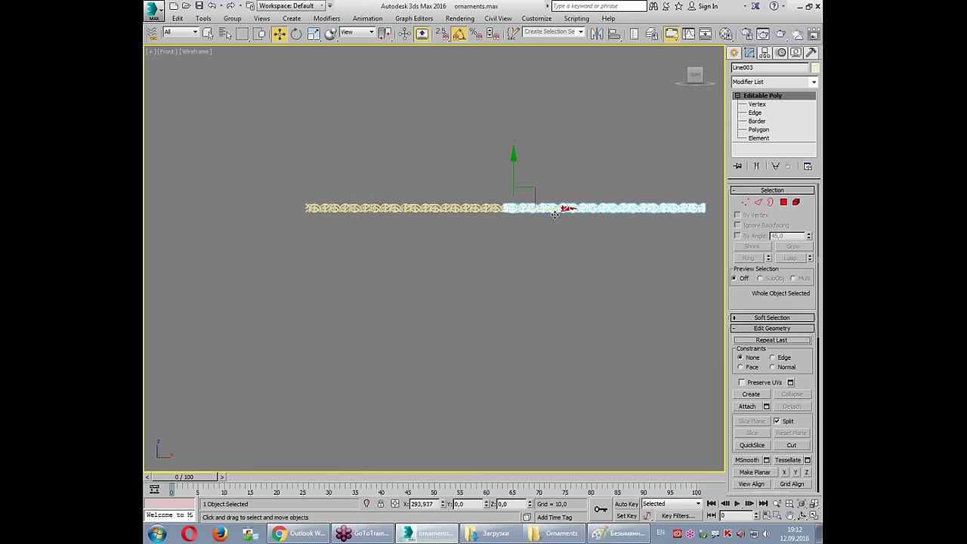
right_click(554, 215)
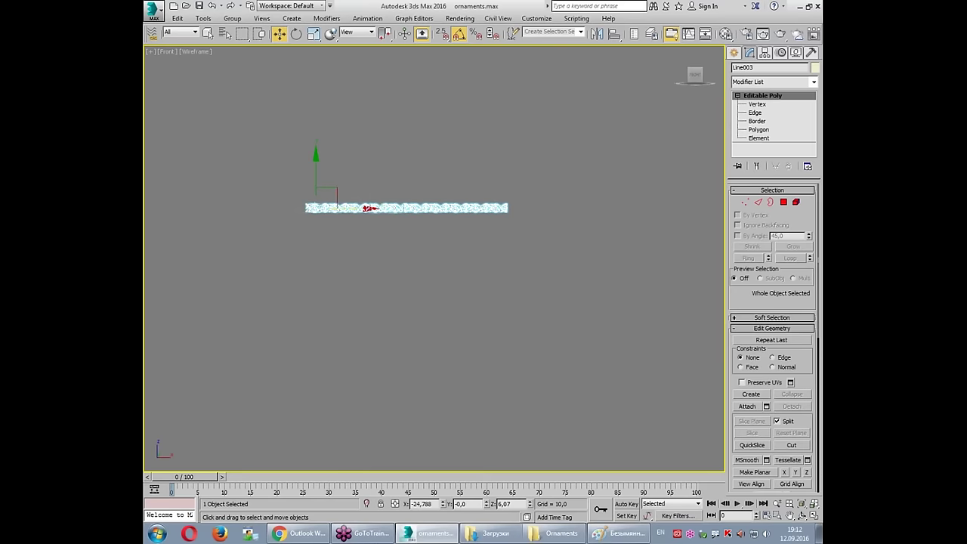
right_click(754, 98)
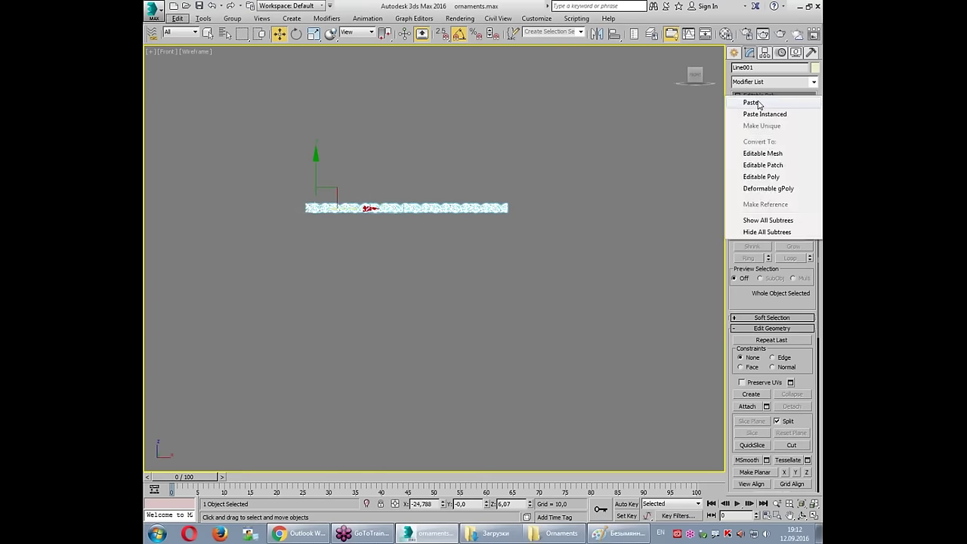
click(759, 105)
click(537, 249)
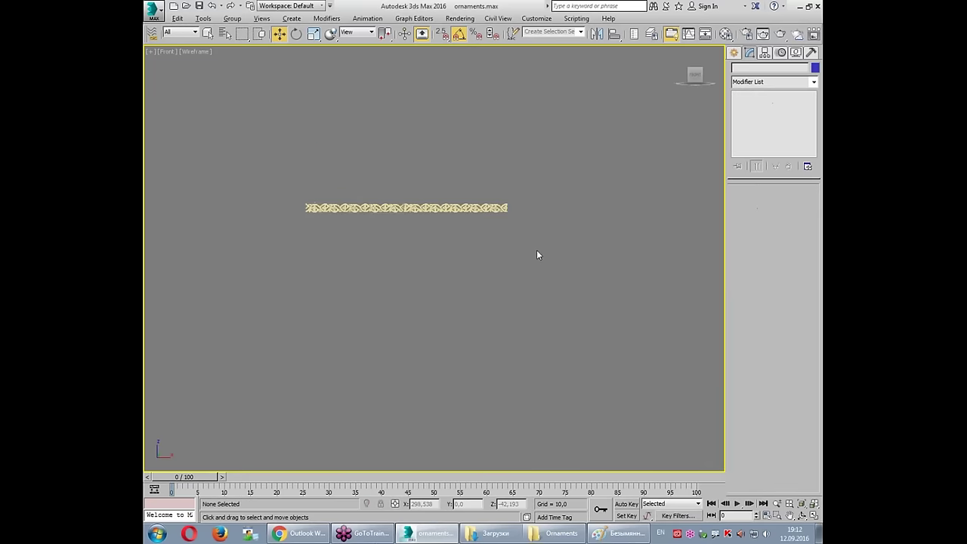
key(alt+w)
click(536, 302)
key(alt+w)
scroll(340, 227, down, 5)
Step: Orbit along the smoothed ornament strip to inspect a section, then reset to the home view
mouse_move(347, 166)
alt+middle_down()
mouse_move(336, 188)
mouse_move(809, 238)
mouse_move(810, 216)
mouse_move(816, 222)
mouse_move(485, 237)
alt+middle_up()
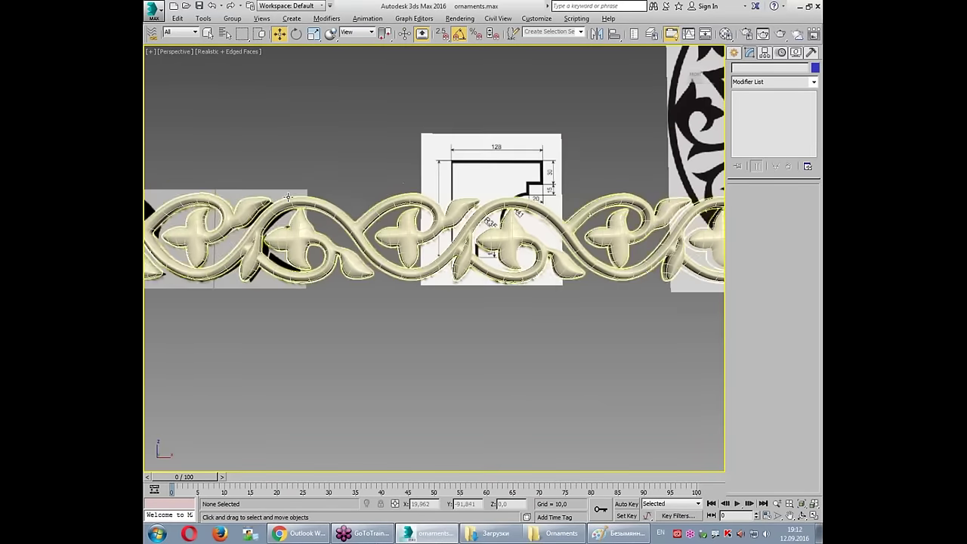
scroll(485, 236, up, 5)
mouse_move(595, 211)
alt+middle_down()
mouse_move(480, 143)
mouse_move(207, 98)
alt+middle_up()
scroll(303, 280, up, 3)
mouse_move(501, 345)
middle_down()
mouse_move(776, 99)
mouse_move(346, 93)
mouse_move(695, 83)
middle_up()
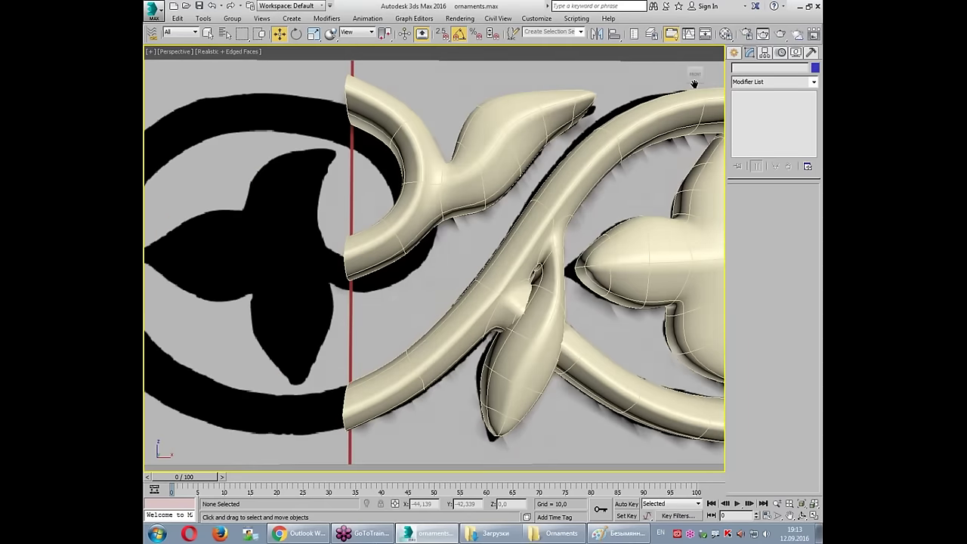
click(695, 76)
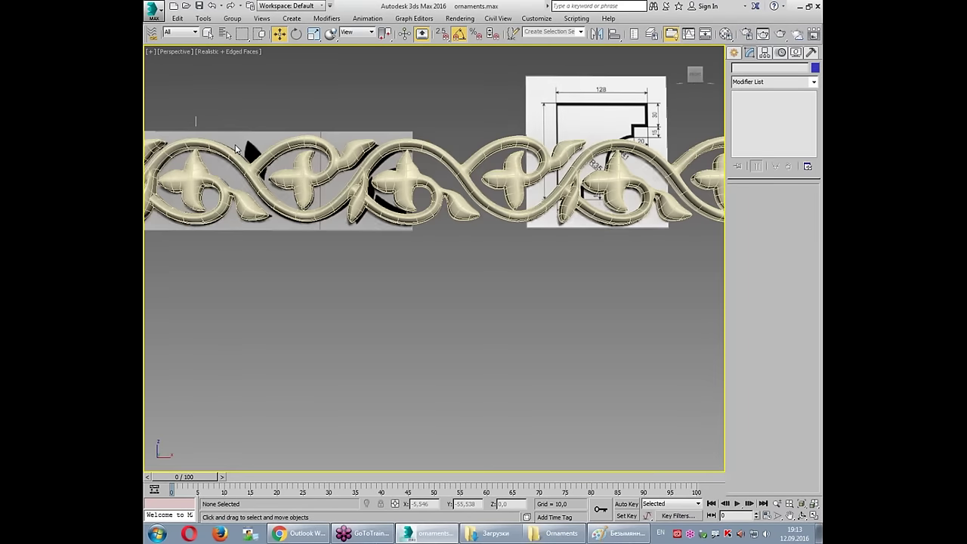
Step: Hide the ornament strip and zoom toward the cornice profile reference drawing
click(252, 151)
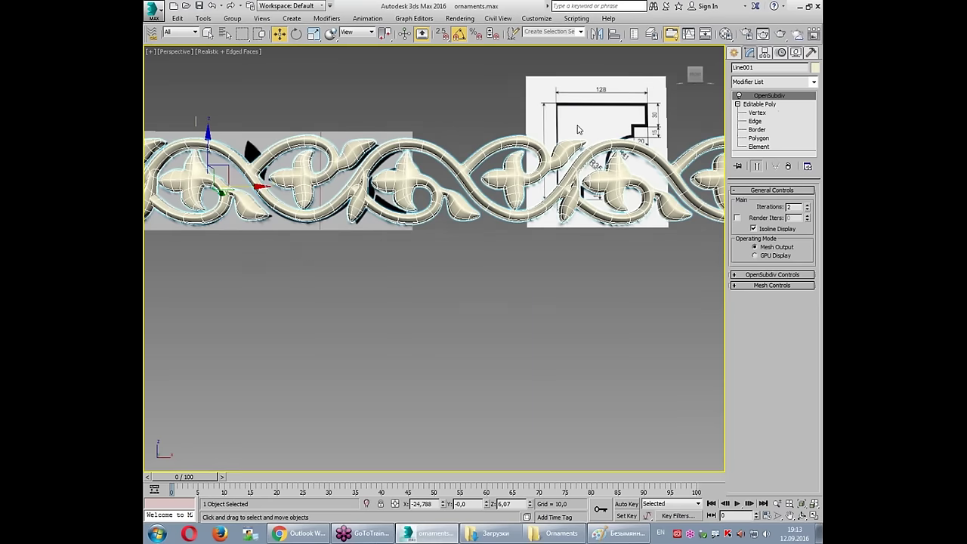
middle_drag(580, 130, 450, 217)
right_click(450, 218)
click(446, 201)
scroll(499, 214, up, 4)
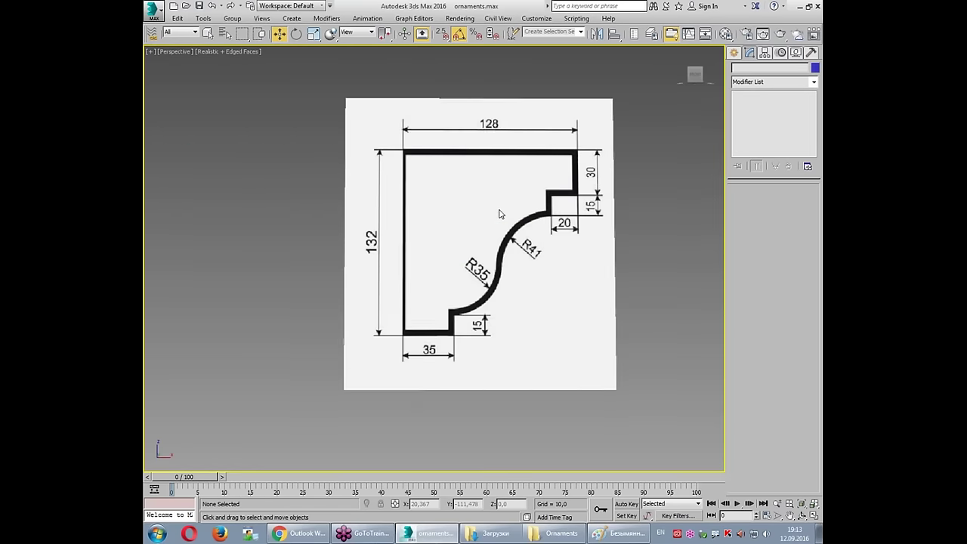
Step: Activate the Line spline tool and set up a maximized, shaded Front view of the profile drawing
click(734, 53)
click(750, 69)
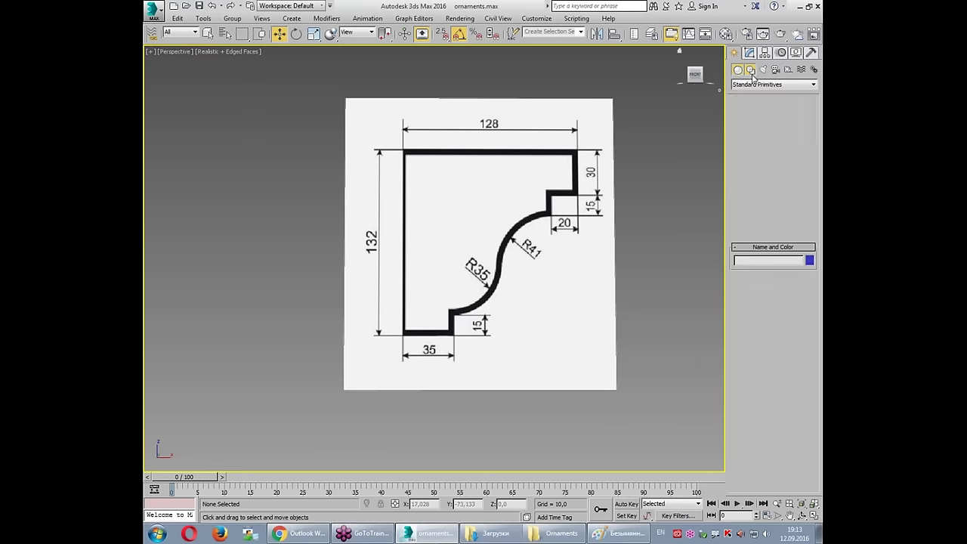
click(754, 129)
mouse_move(413, 176)
middle_down()
mouse_move(230, 146)
mouse_move(440, 225)
middle_up()
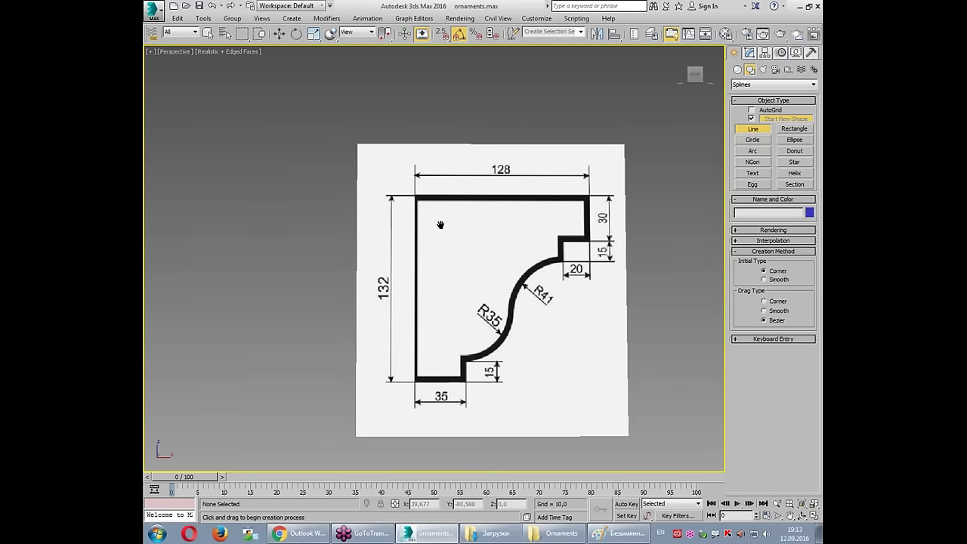
click(415, 197)
key(F3)
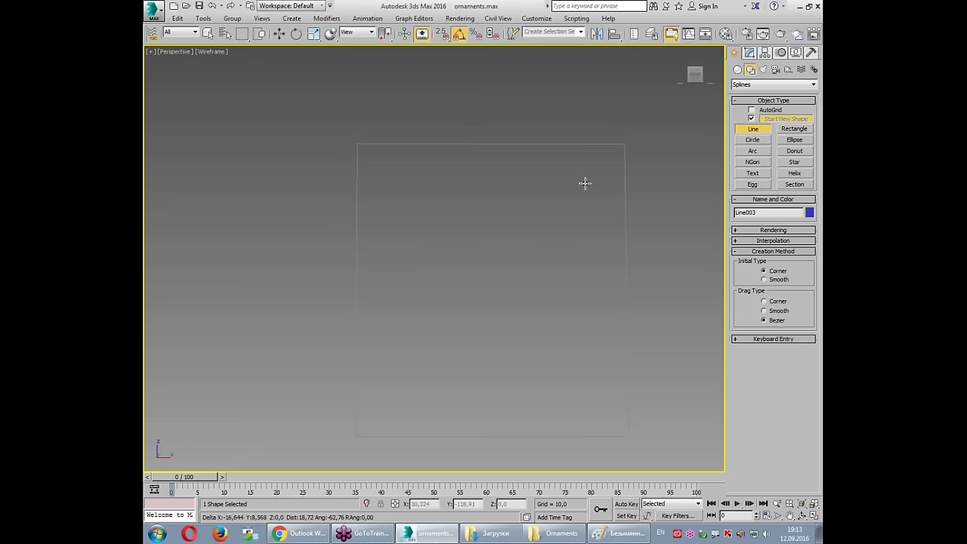
key(f)
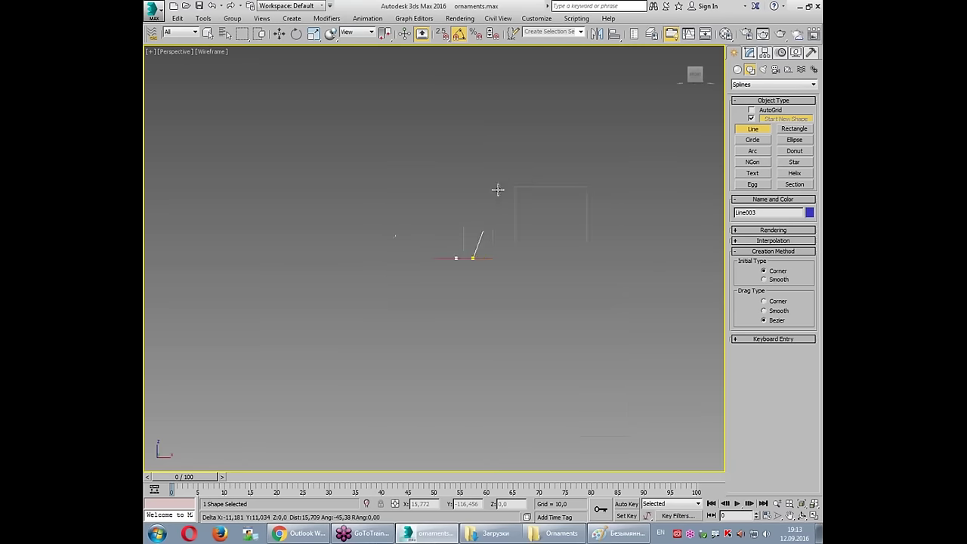
right_click(496, 198)
key(F3)
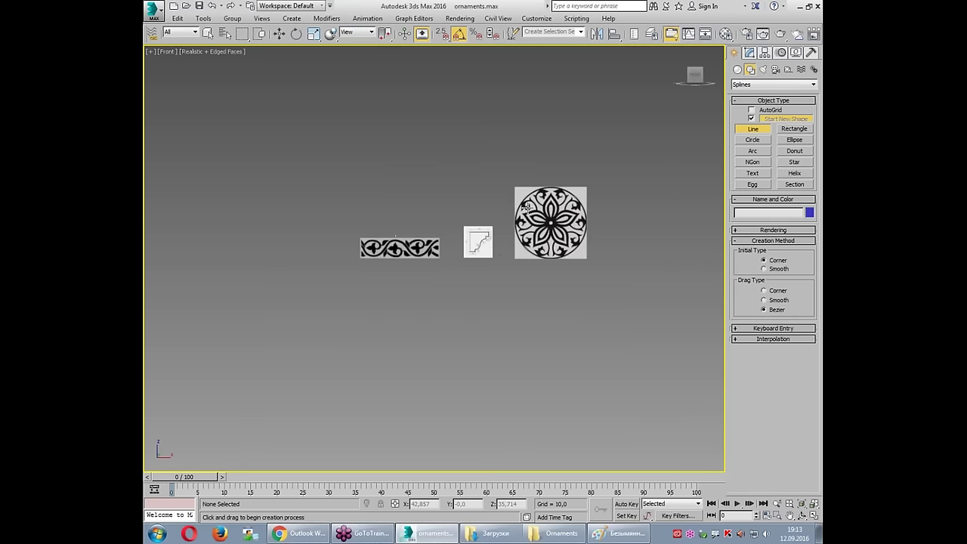
key(alt+w)
right_click(567, 154)
key(alt+w)
key(F3)
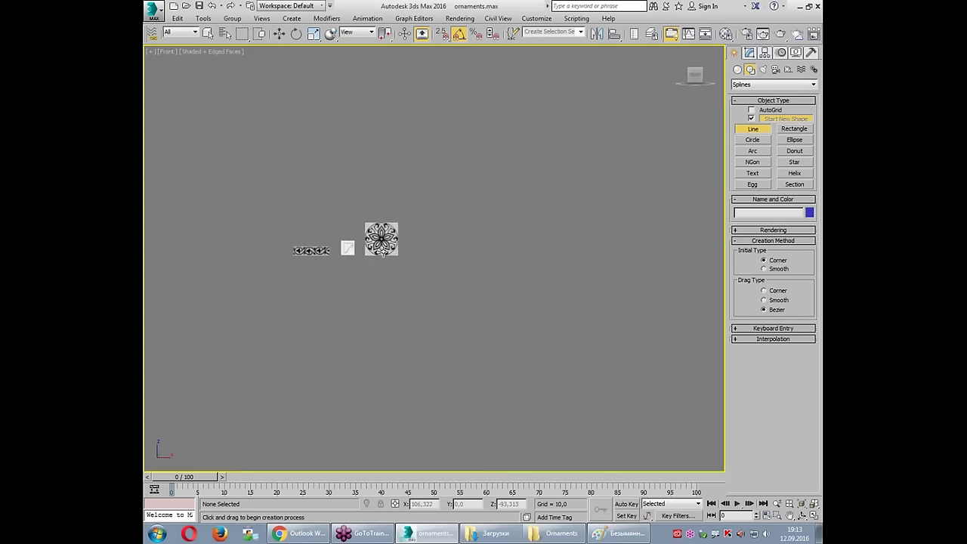
scroll(440, 229, up, 5)
scroll(439, 229, up, 2)
scroll(416, 156, down, 2)
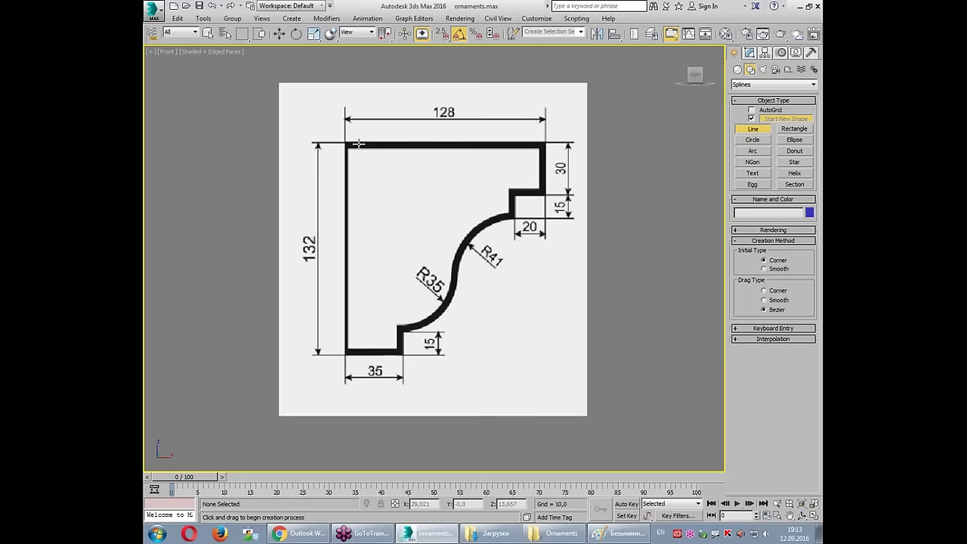
Step: Trace the profile's top edge, step corner and S-shaped R41/R35 curve with line vertices
click(349, 143)
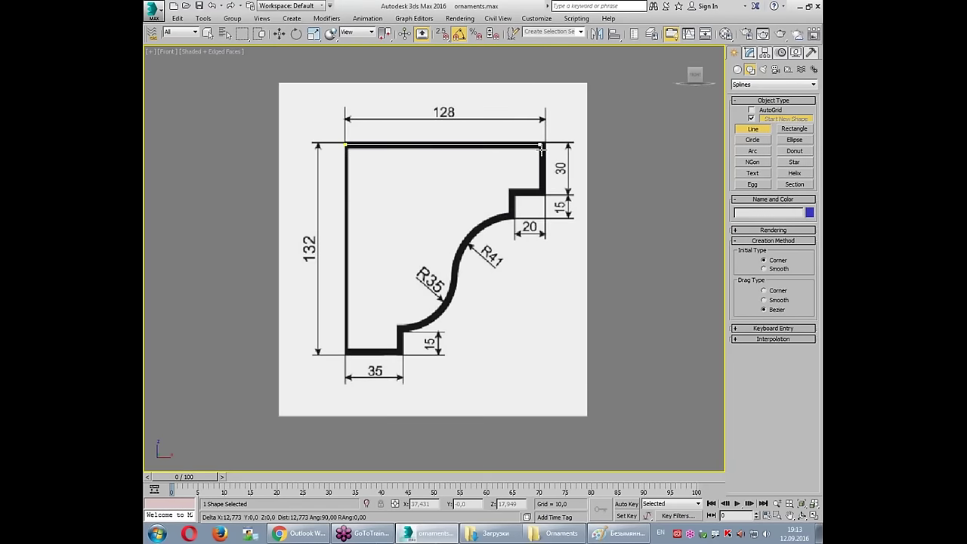
click(543, 192)
click(512, 192)
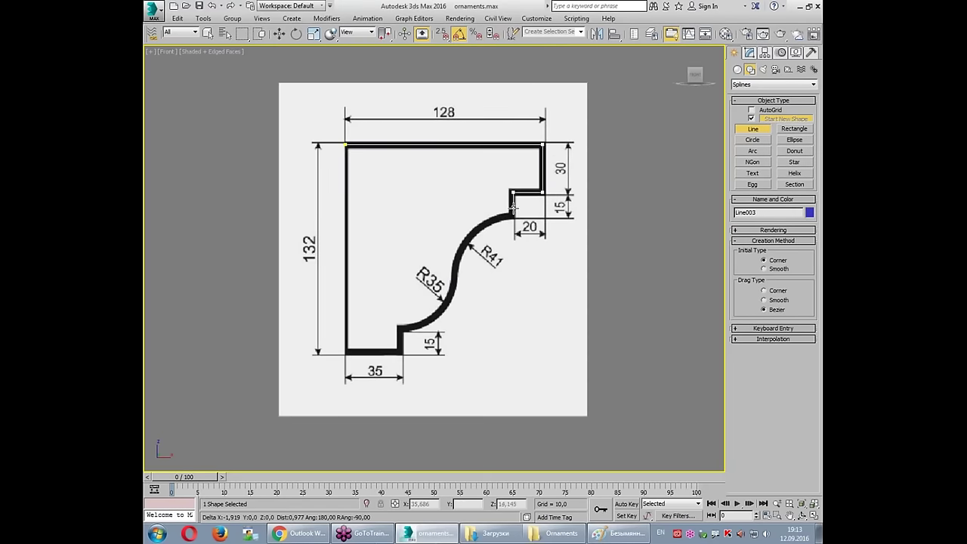
click(512, 217)
click(473, 233)
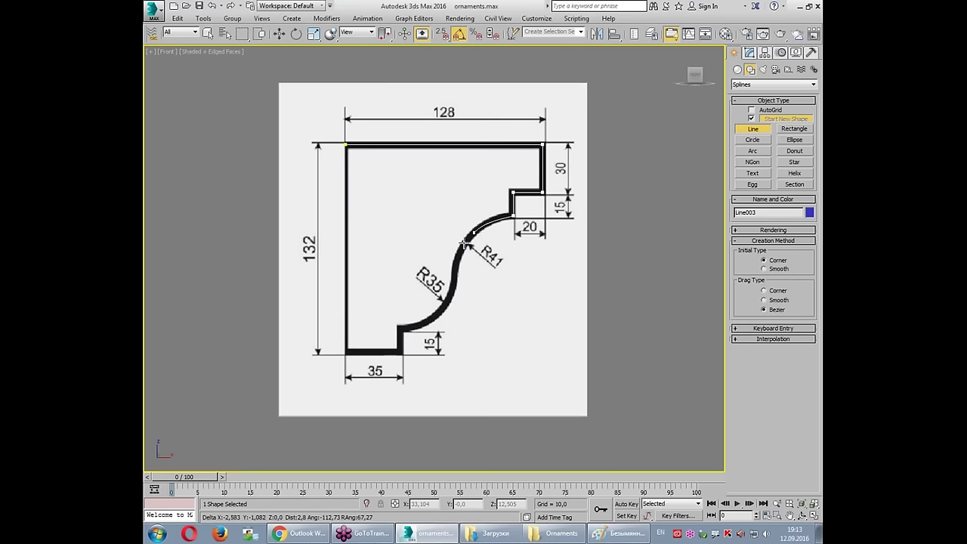
click(454, 279)
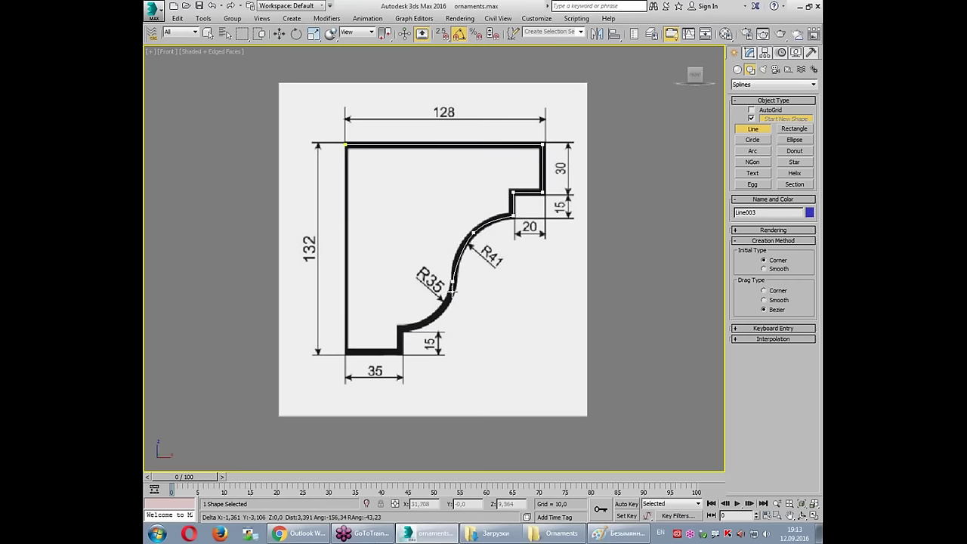
click(428, 321)
Step: Add the lower step and bottom corners, then close the outline at the first vertex as Line003
click(399, 328)
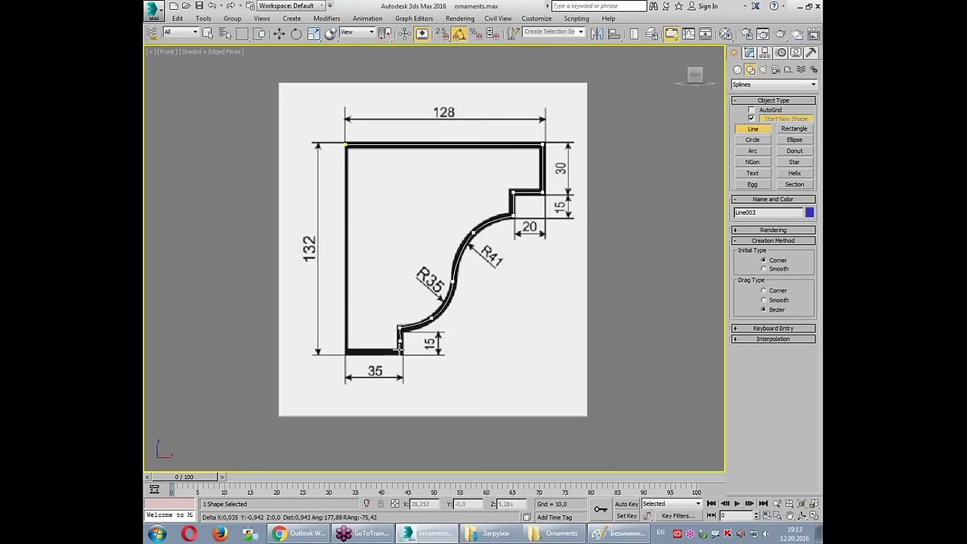
click(400, 353)
click(346, 352)
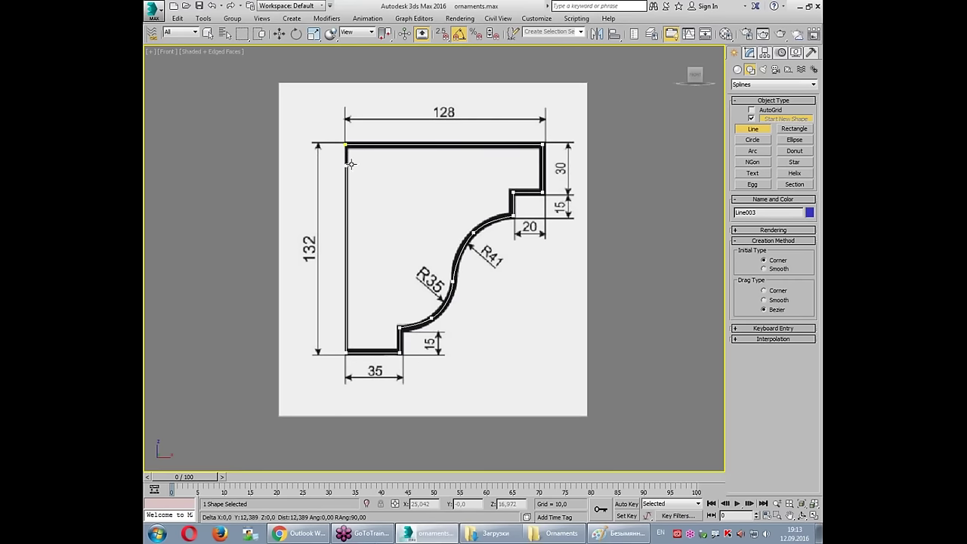
click(347, 145)
click(454, 295)
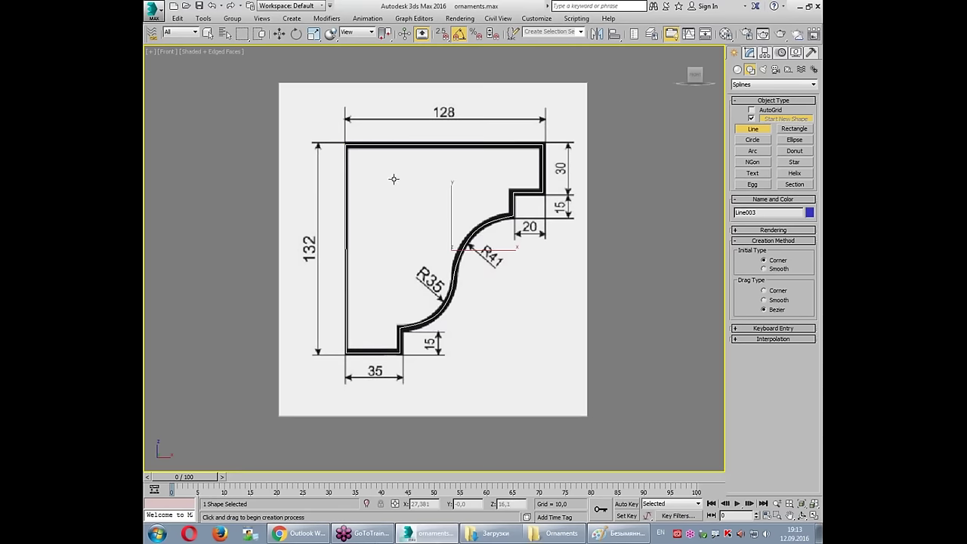
scroll(414, 280, up, 2)
click(462, 257)
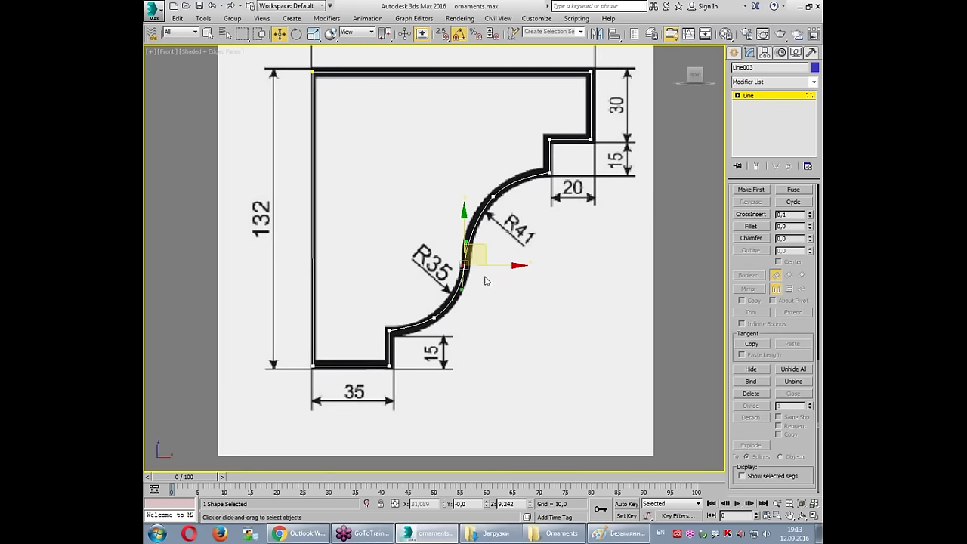
Step: Reshape the S-curve, converting its upper and lower vertices to Bezier to match the drawing
drag(486, 257, 486, 246)
drag(465, 280, 466, 285)
click(521, 189)
click(549, 172)
right_click(547, 168)
click(521, 88)
drag(528, 174, 530, 174)
click(388, 331)
right_click(390, 331)
click(382, 260)
drag(406, 328, 408, 329)
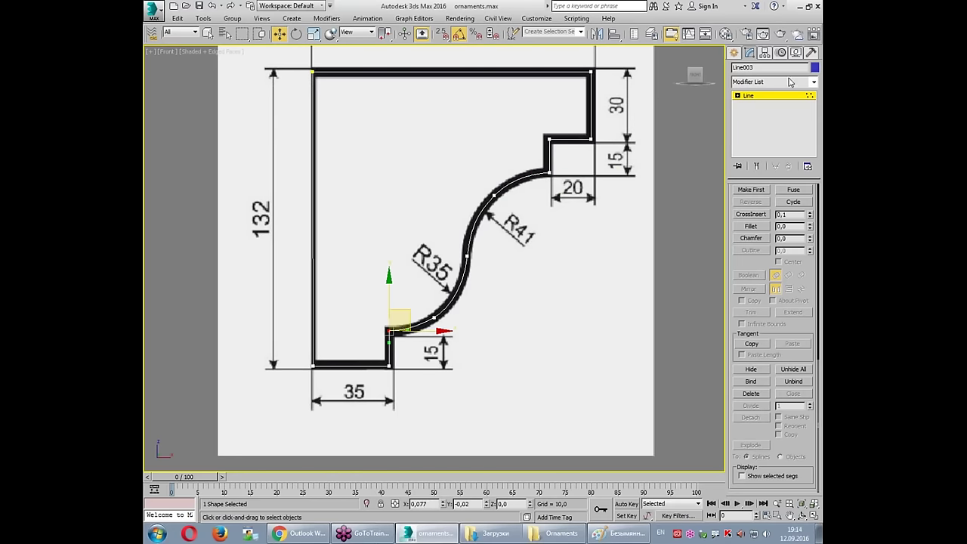
Step: Add an Extrude modifier to Line003 with an Amount of 309
click(773, 96)
click(771, 82)
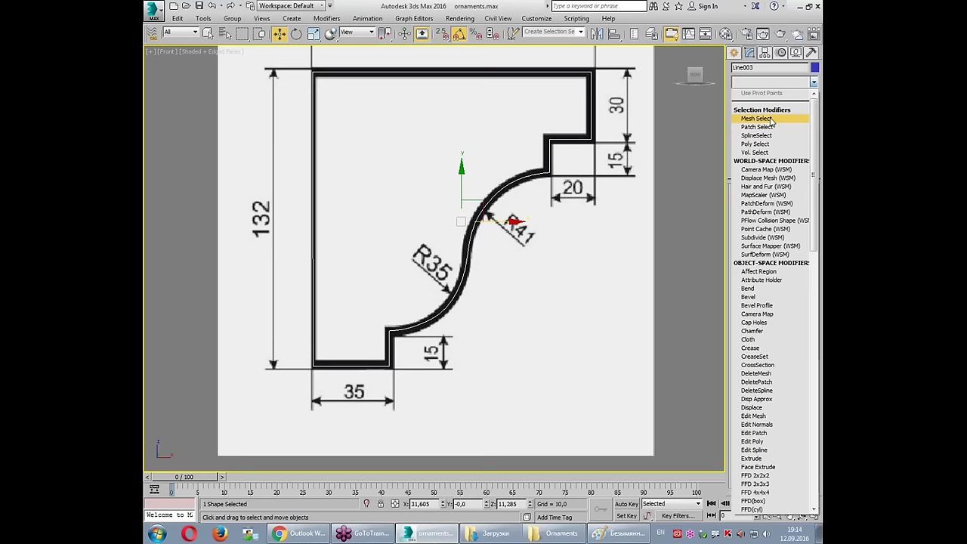
click(756, 459)
alt+middle_drag(542, 301, 555, 306)
mouse_move(803, 204)
mouse_down()
mouse_move(188, 481)
mouse_move(189, 454)
mouse_up()
middle_drag(269, 314, 407, 332)
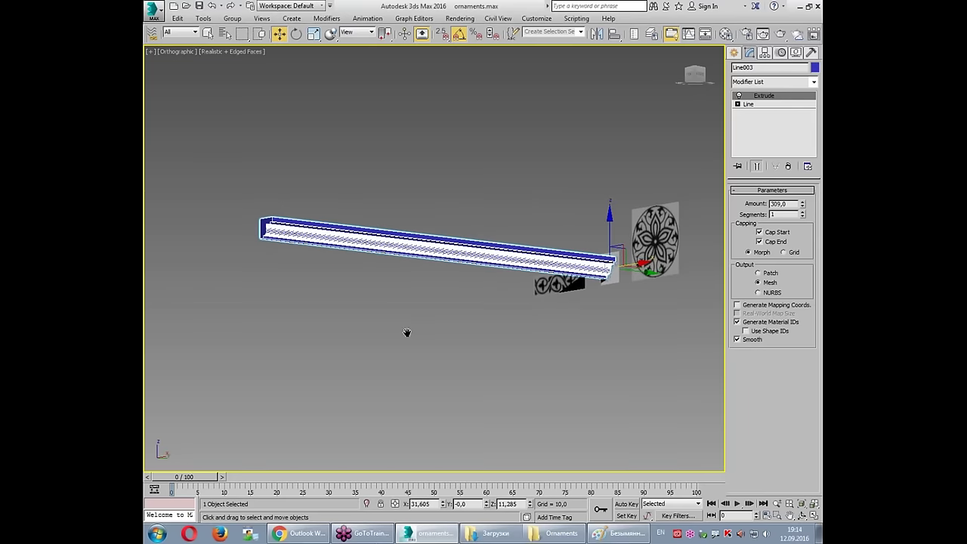
Step: Inspect the extruded molding from several angles, then unhide all hidden ornament objects
click(385, 257)
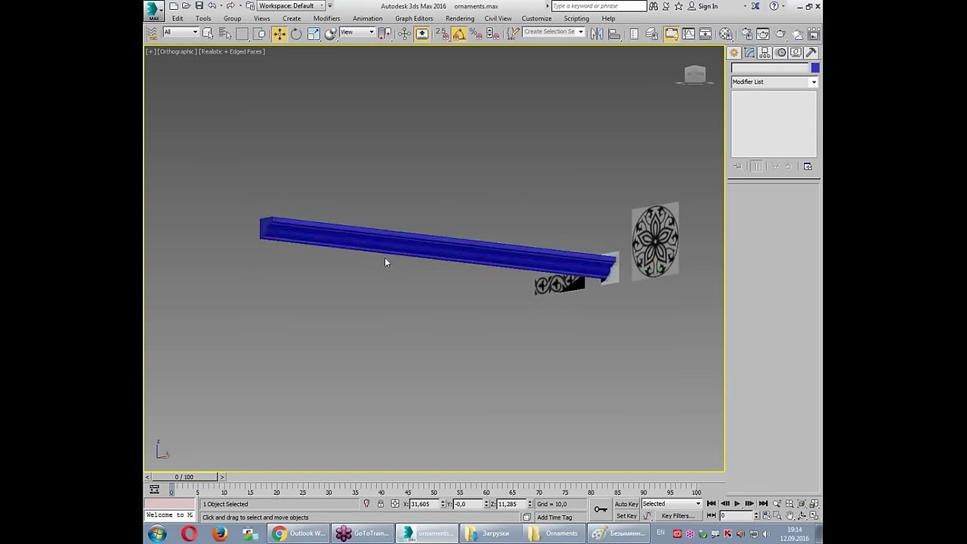
alt+middle_drag(385, 257, 283, 215)
scroll(284, 214, up, 5)
key(F4)
scroll(284, 214, up, 3)
drag(318, 174, 285, 257)
drag(303, 181, 254, 266)
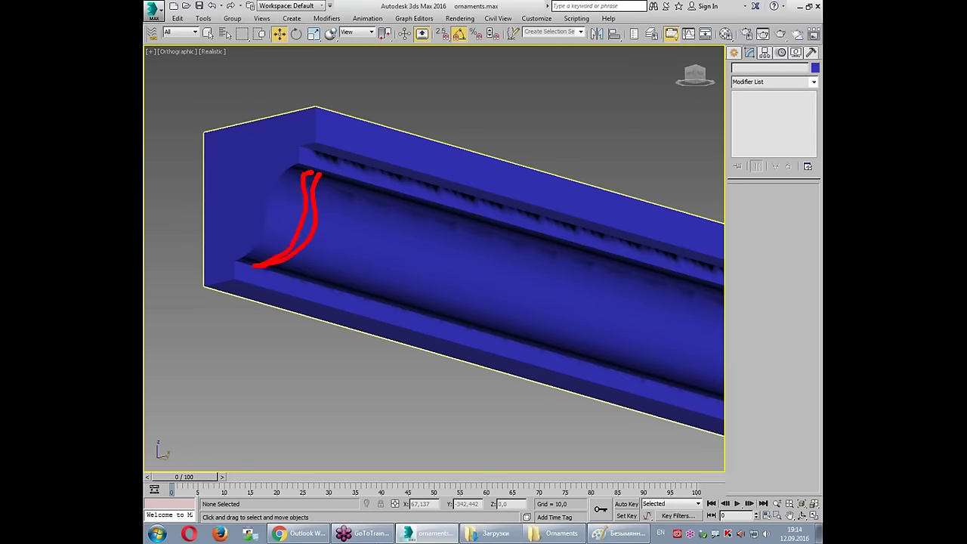
click(333, 222)
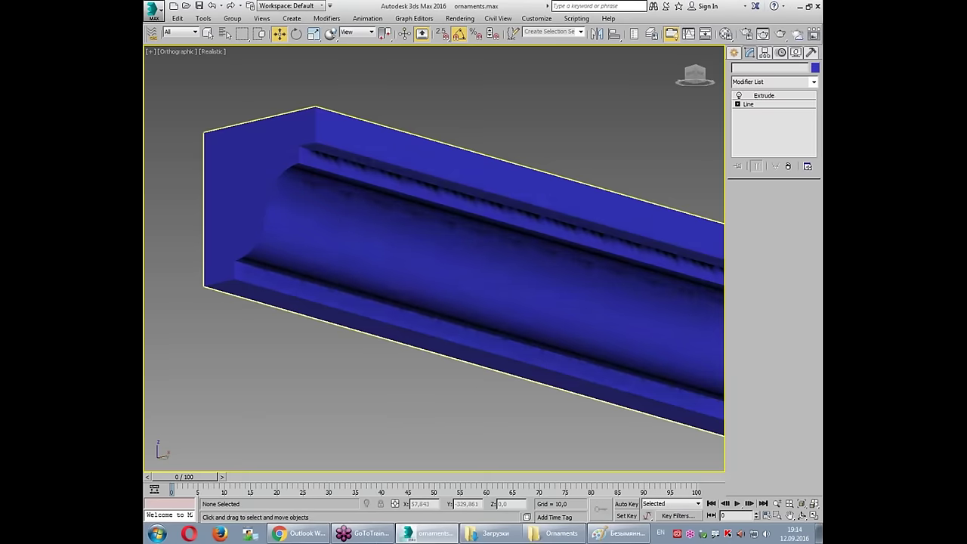
key(alt+w)
key(F4)
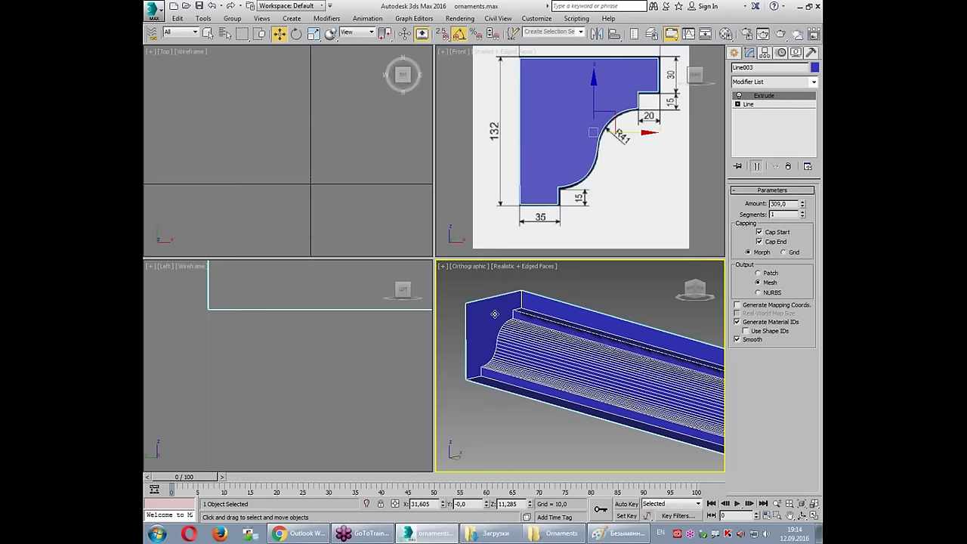
scroll(502, 326, down, 5)
right_click(502, 325)
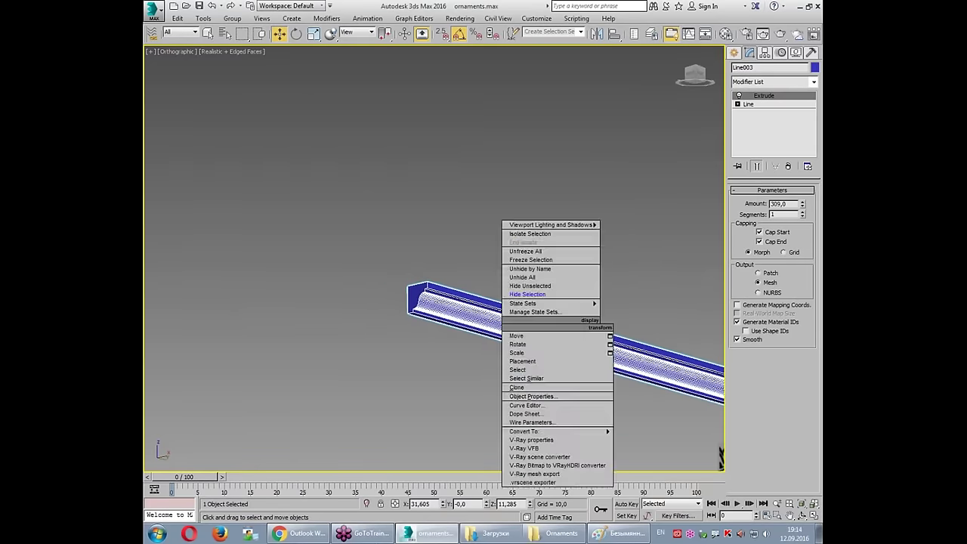
click(519, 282)
Step: Increase the molding's Extrude Amount to 423,5 and maximize the Front view
mouse_move(519, 281)
alt+middle_down()
mouse_move(512, 324)
mouse_move(444, 307)
mouse_move(452, 271)
alt+middle_up()
scroll(408, 252, up, 5)
drag(802, 204, 803, 173)
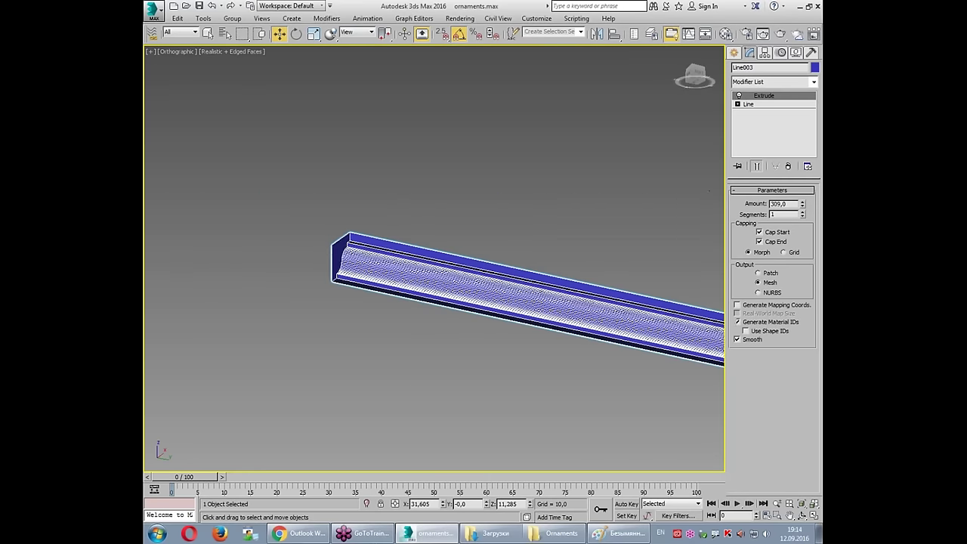
scroll(451, 216, down, 3)
scroll(446, 231, down, 4)
click(444, 271)
scroll(444, 271, up, 2)
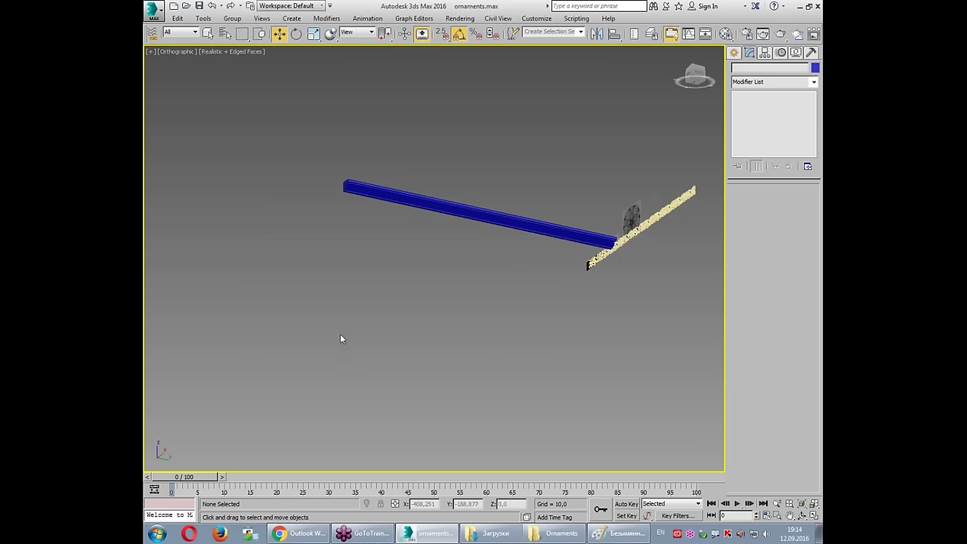
click(370, 193)
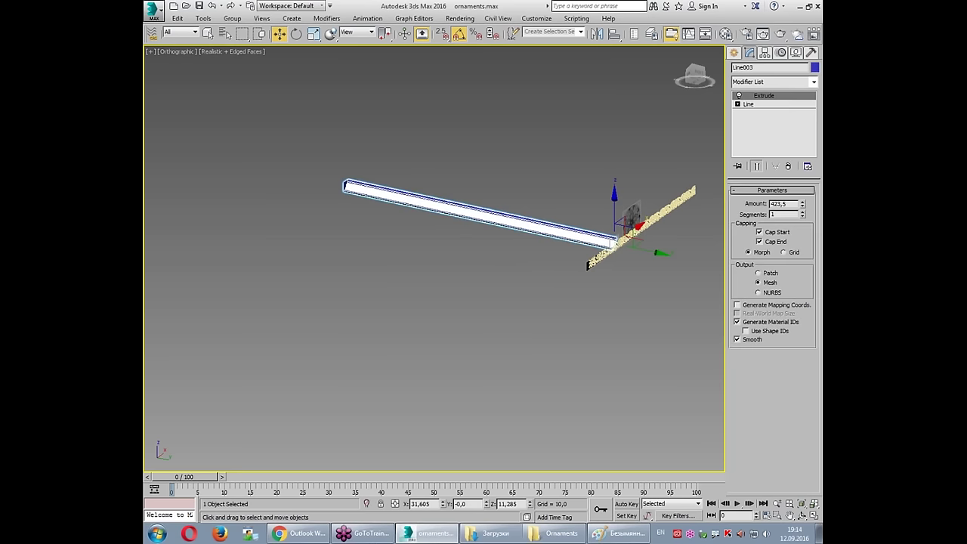
key(alt+w)
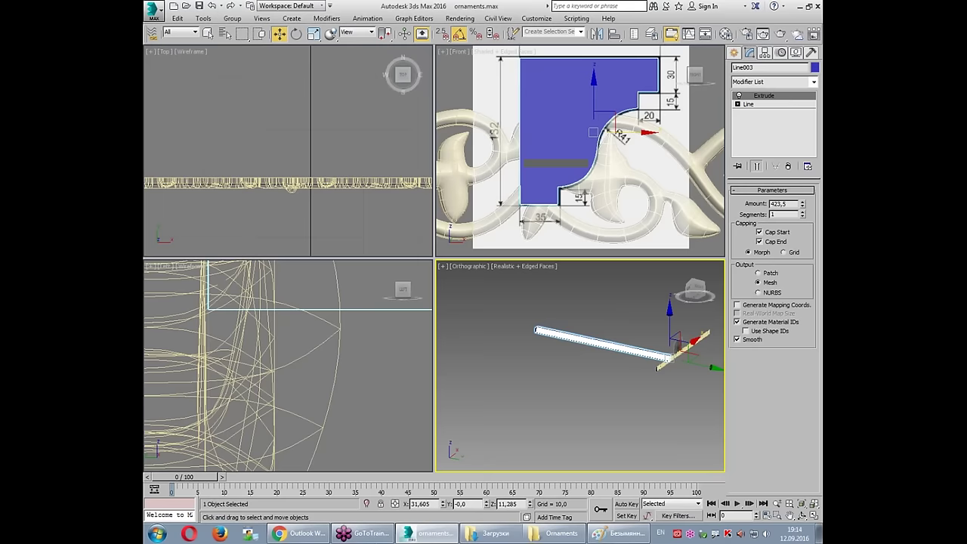
scroll(575, 151, up, 1)
key(alt+w)
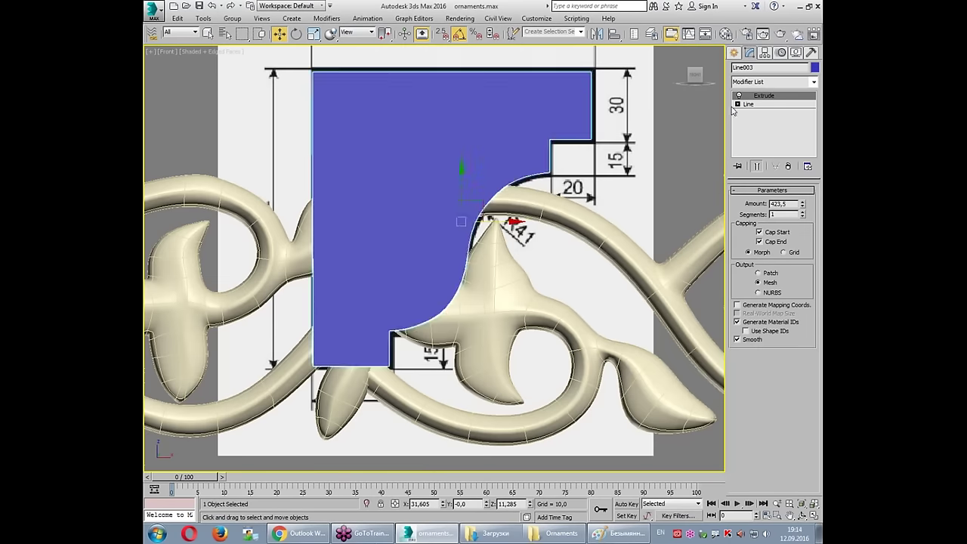
Step: Isolate Line003 and select its S-curve segments at Segment level
click(738, 104)
click(760, 121)
middle_drag(528, 167, 523, 168)
right_click(541, 160)
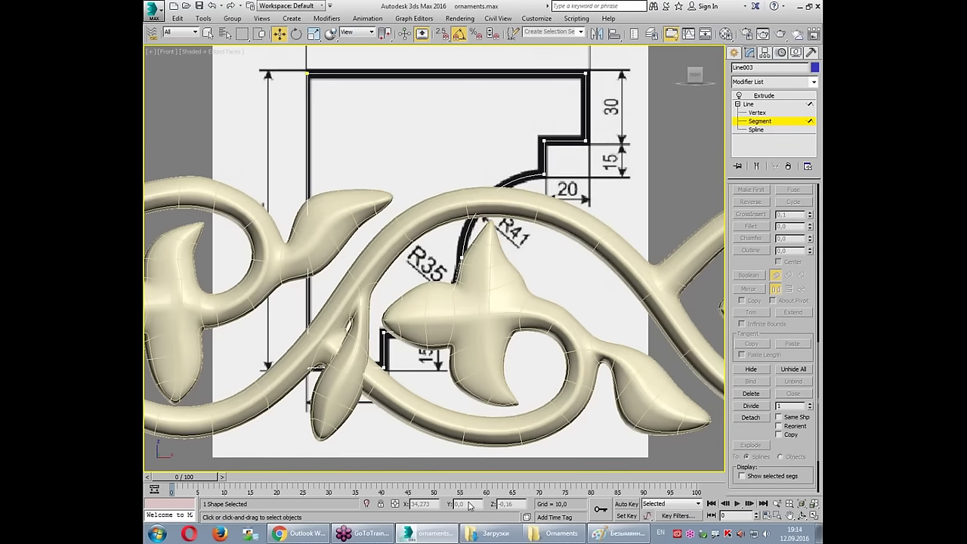
click(368, 505)
mouse_move(555, 205)
mouse_down()
mouse_move(497, 222)
mouse_move(431, 349)
mouse_move(349, 393)
mouse_up()
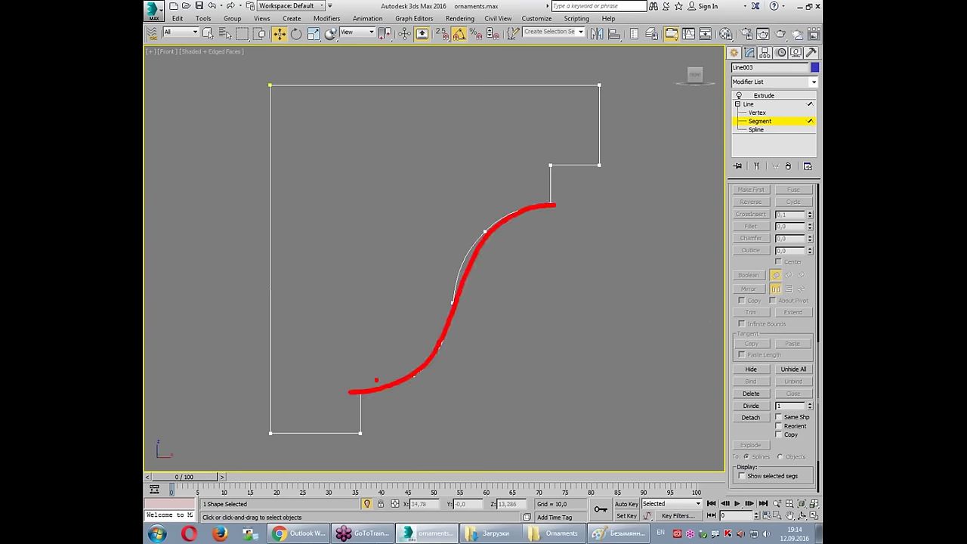
drag(391, 418, 483, 281)
drag(534, 221, 535, 224)
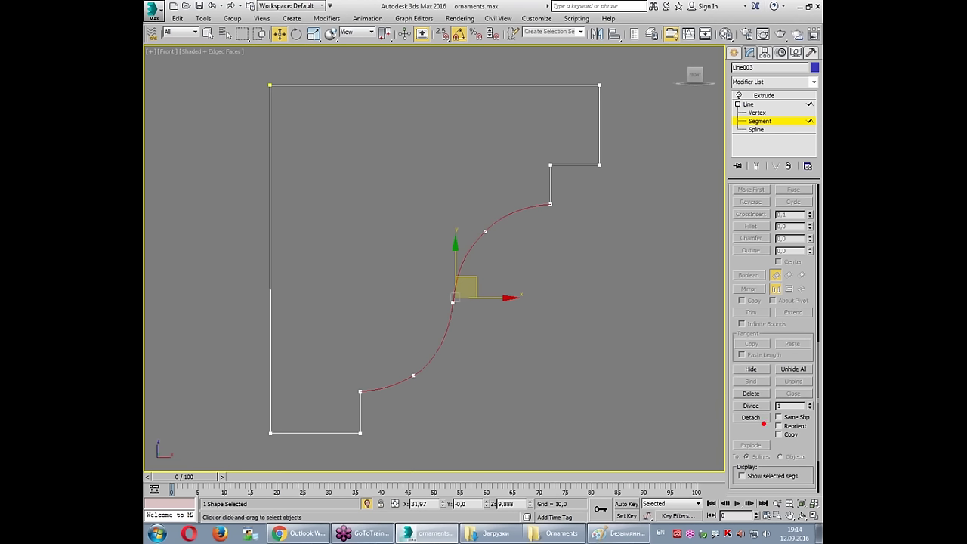
Step: Detach a copy of the S-curve as a shape named 'path' and return to the Extrude result
drag(769, 393, 756, 388)
drag(764, 448, 805, 446)
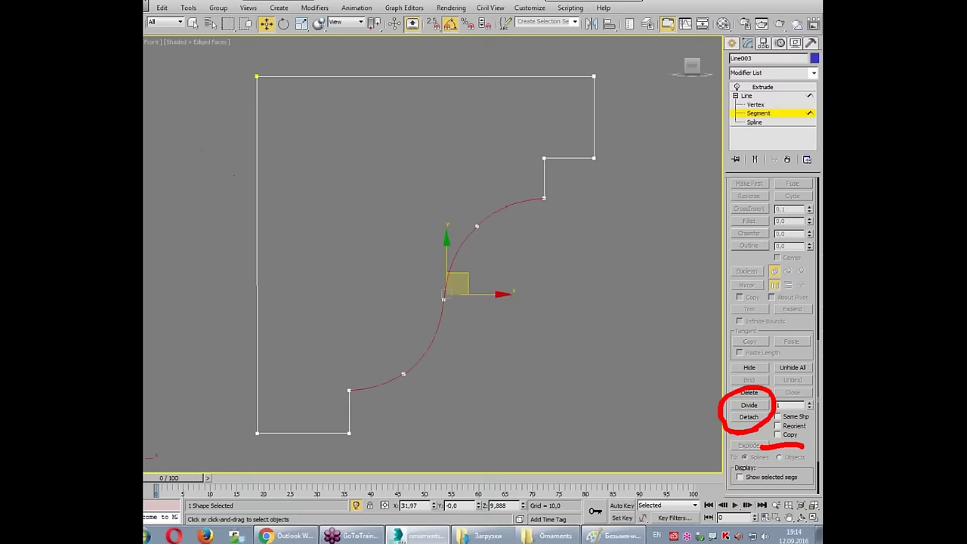
click(790, 435)
click(750, 417)
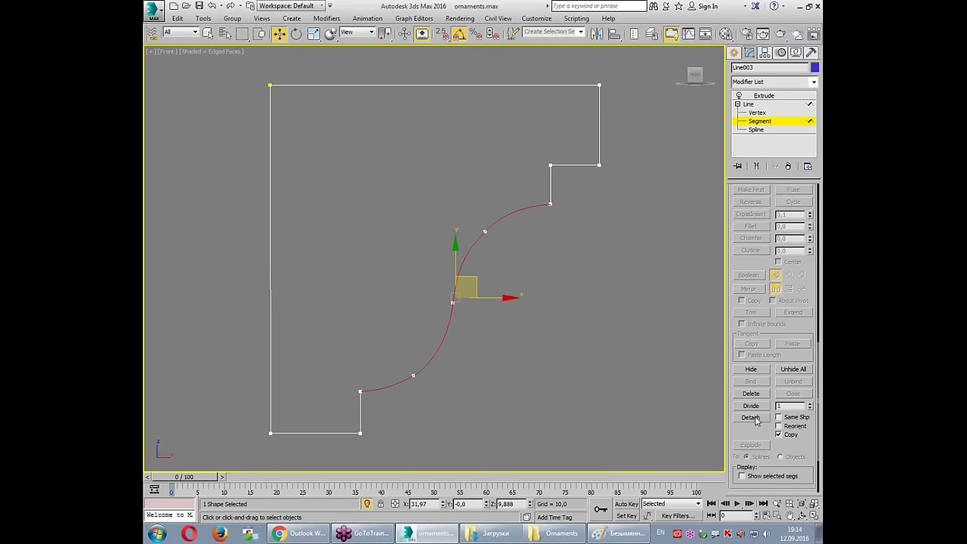
text(path)
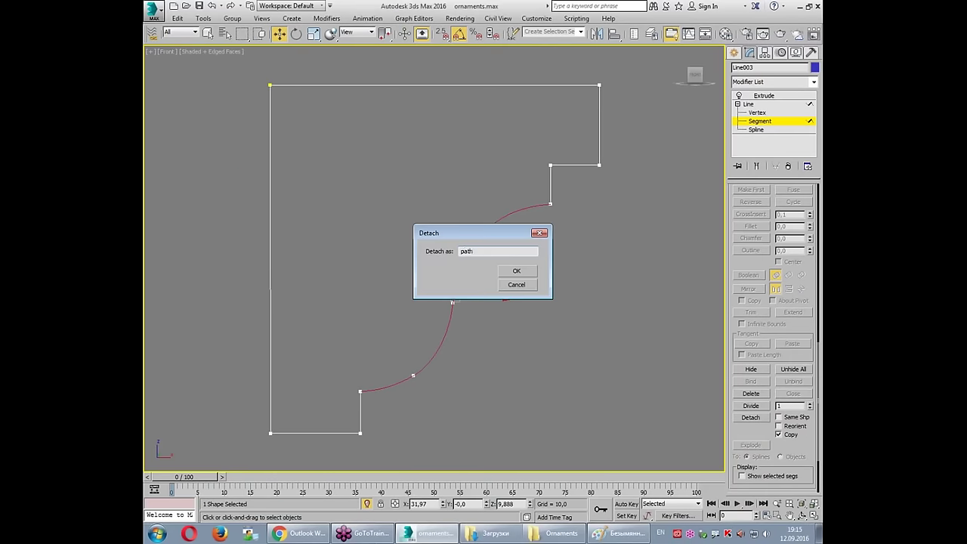
key(Return)
click(762, 104)
click(764, 96)
mouse_move(476, 248)
mouse_down()
mouse_move(521, 276)
mouse_move(470, 243)
mouse_up()
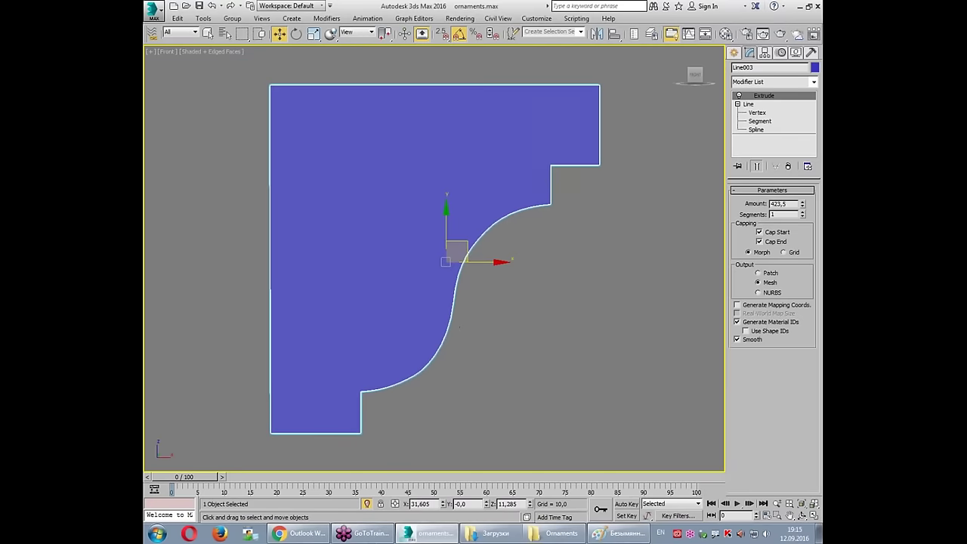
Step: In wireframe, select the separate path curve, test-move it aside and restore its position
key(F3)
click(448, 327)
click(447, 327)
click(446, 327)
mouse_move(466, 255)
mouse_down()
mouse_move(499, 281)
mouse_move(501, 269)
mouse_move(466, 254)
mouse_up()
key(alt+w)
Step: Select the yellow ornament strip and frame it in the Front and Top views
click(495, 308)
key(alt+w)
click(602, 256)
key(alt+w)
right_click(554, 194)
key(z)
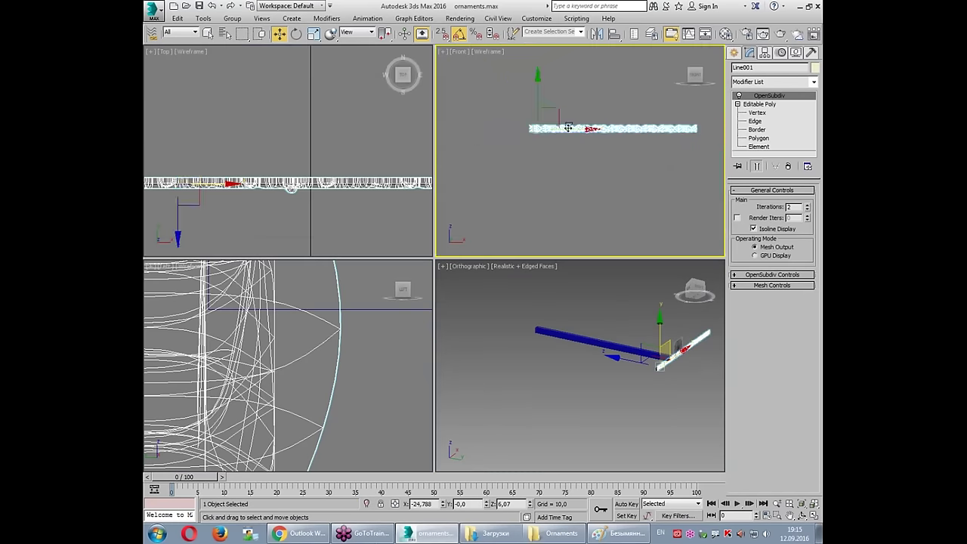
right_click(314, 180)
key(z)
key(alt+w)
Step: Rotate the ornament strip 90° in Top view and move it along the molding
key(e)
drag(410, 181, 385, 139)
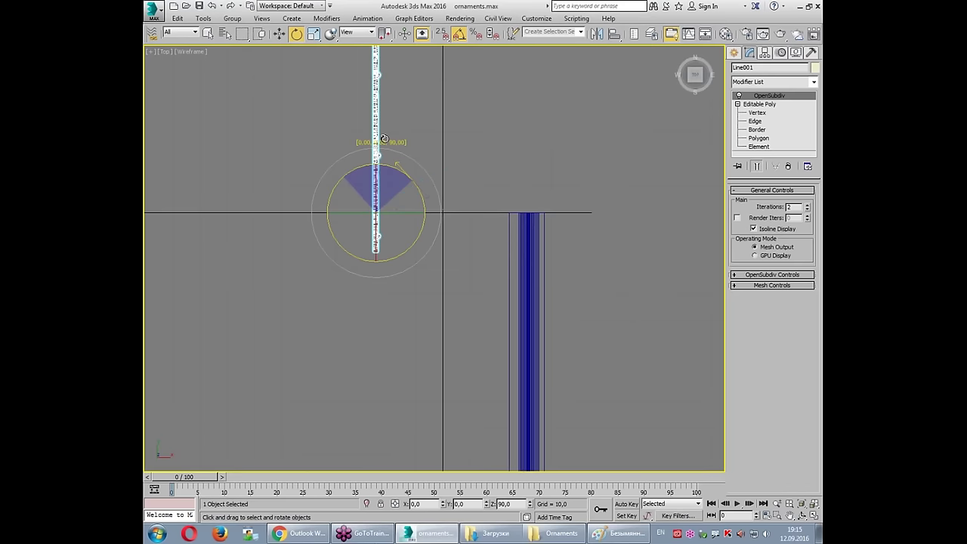
scroll(385, 139, down, 2)
key(w)
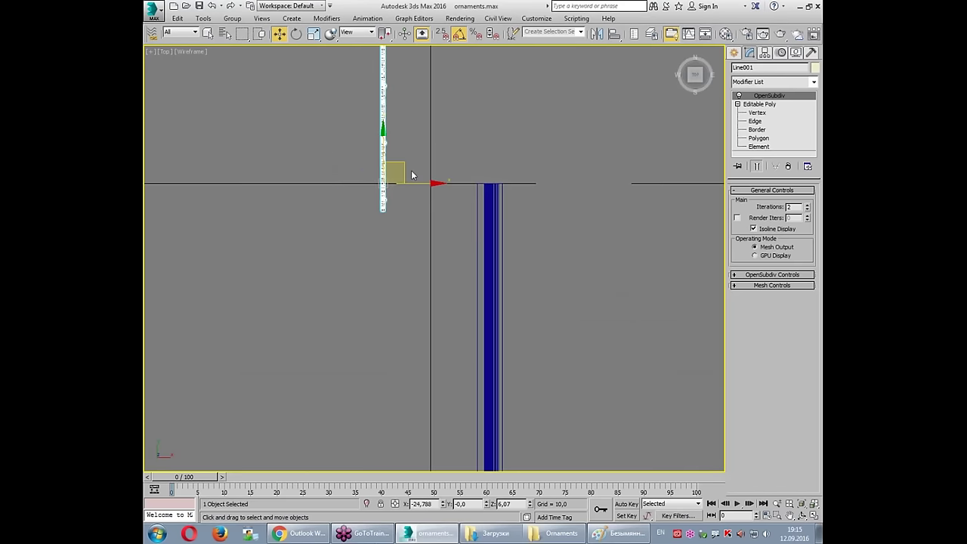
drag(407, 175, 551, 372)
scroll(530, 249, down, 3)
drag(548, 314, 544, 407)
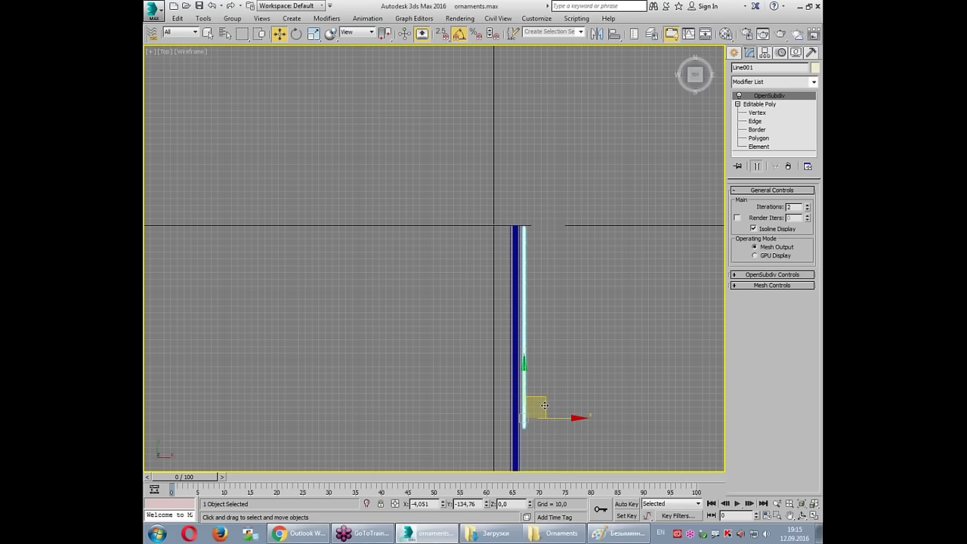
Step: Reduce the molding Line003's Extrude Amount to match the ornament strip's length
click(516, 408)
scroll(529, 220, down, 2)
drag(804, 210, 808, 327)
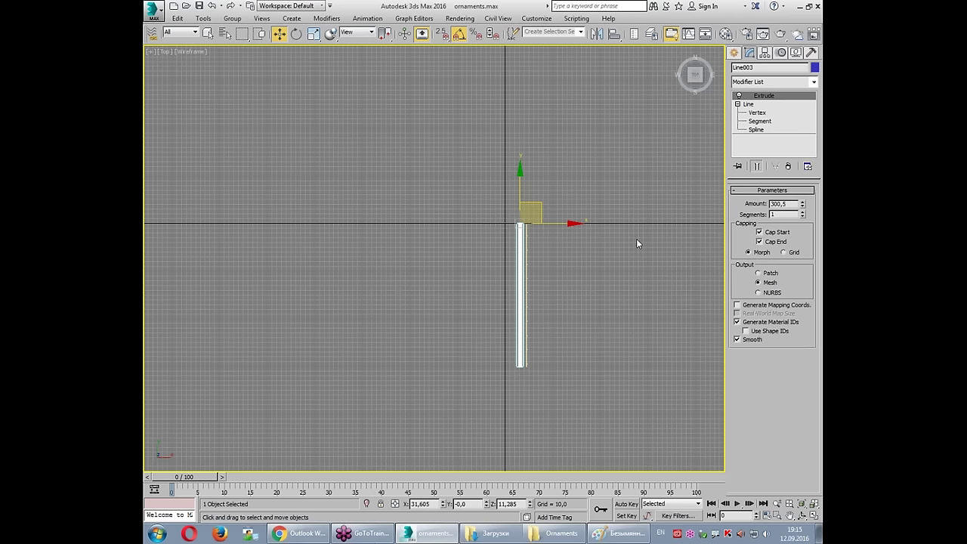
click(616, 260)
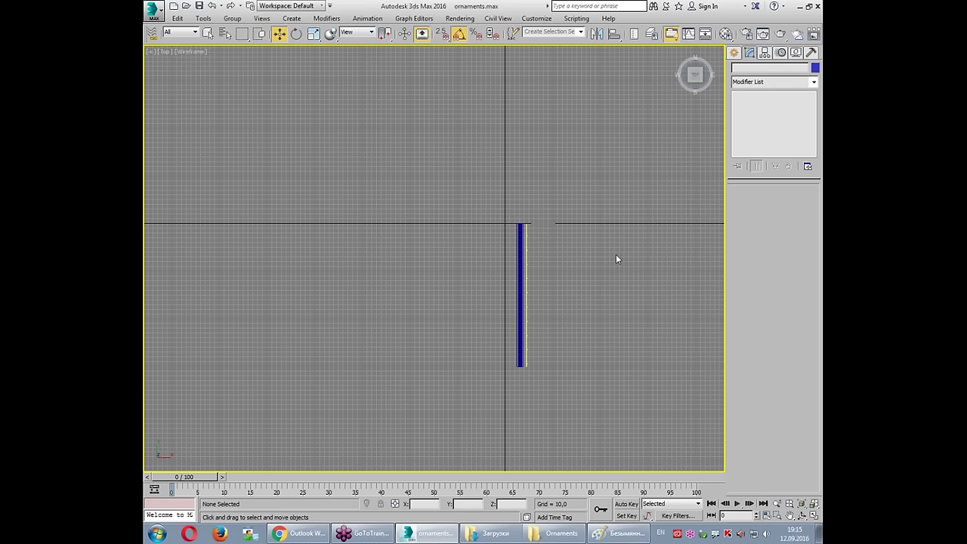
Step: Select the ornament strip in the enlarged shaded view and pan across it
key(alt+w)
key(alt+w)
scroll(434, 279, up, 5)
scroll(434, 279, up, 3)
click(434, 279)
mouse_move(434, 279)
middle_down()
mouse_move(279, 249)
mouse_move(718, 250)
middle_up()
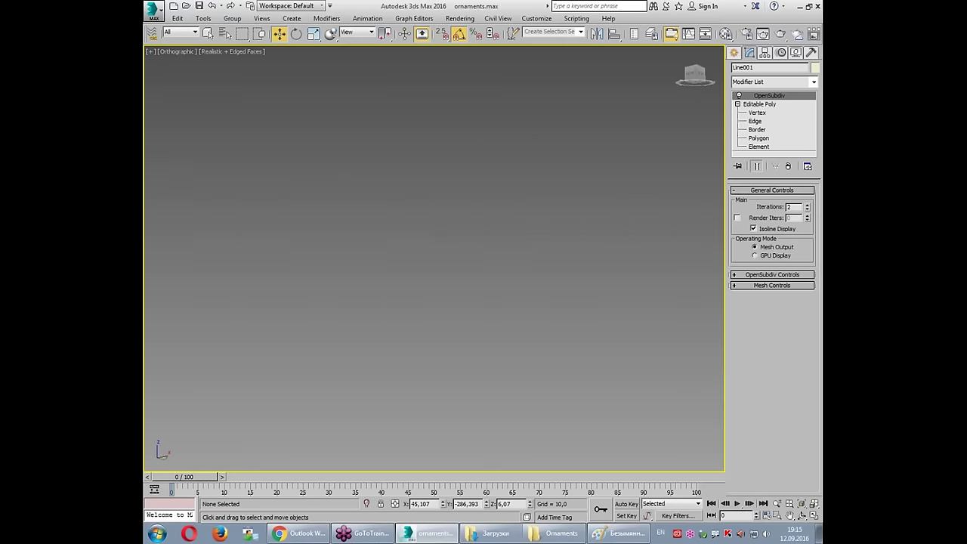
Step: Frame all objects and switch to a maximized Perspective view
key(z)
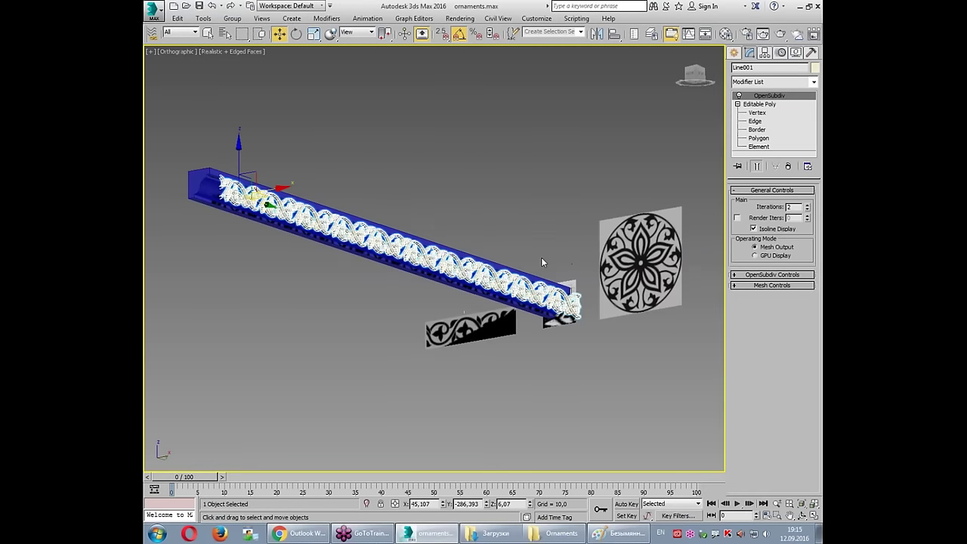
key(alt+w)
key(p)
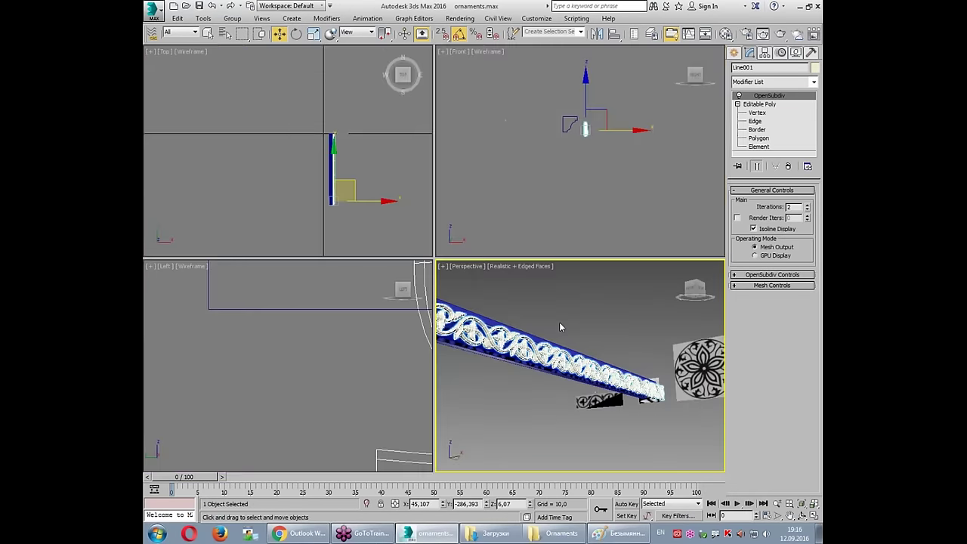
key(alt+w)
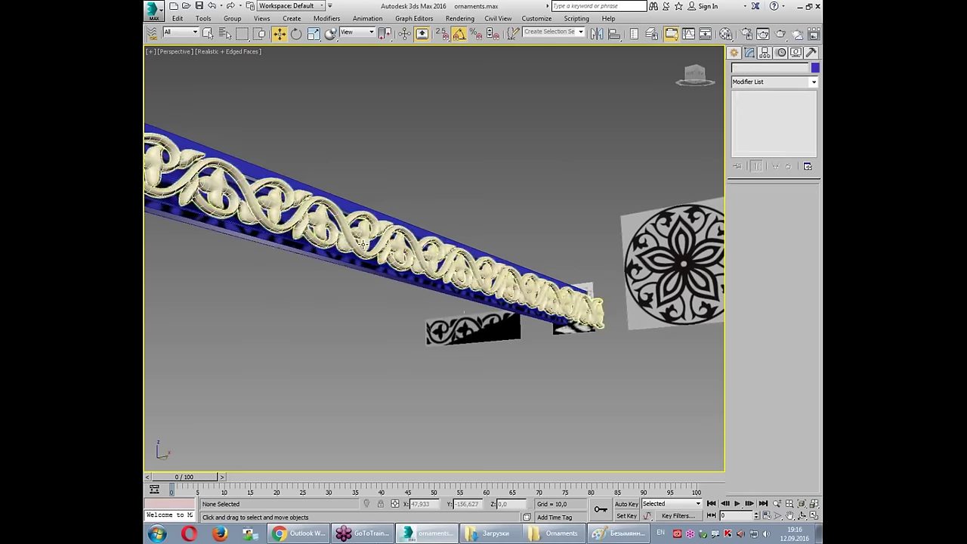
scroll(270, 203, up, 5)
scroll(529, 227, down, 5)
Step: Open the Modifier List and point out PathDeform (WSM)
click(773, 82)
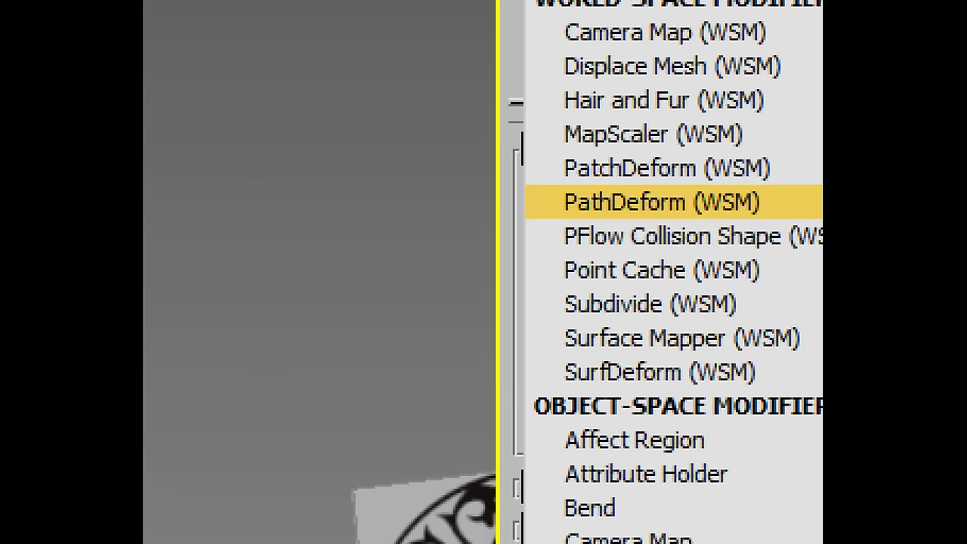
mouse_move(534, 235)
mouse_down()
mouse_move(529, 160)
mouse_move(525, 239)
mouse_up()
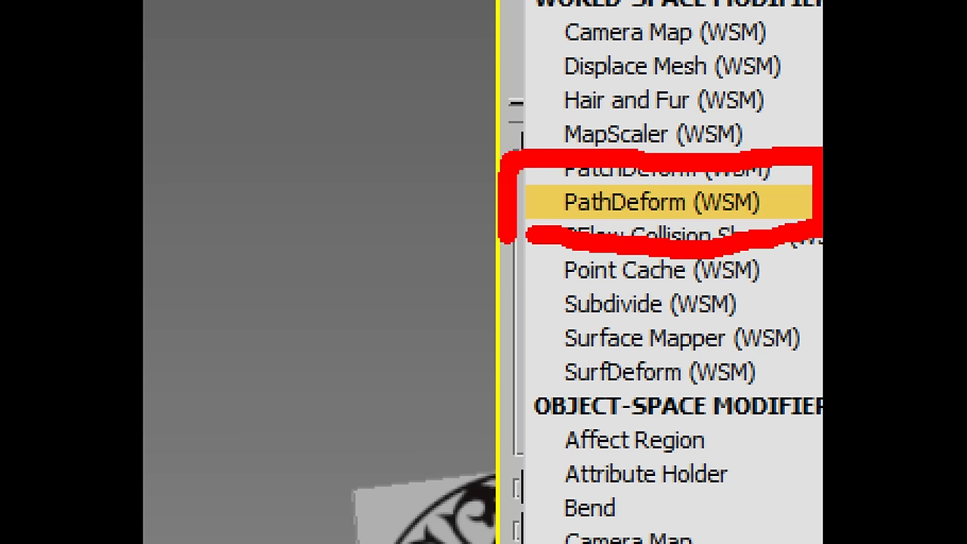
drag(576, 230, 593, 229)
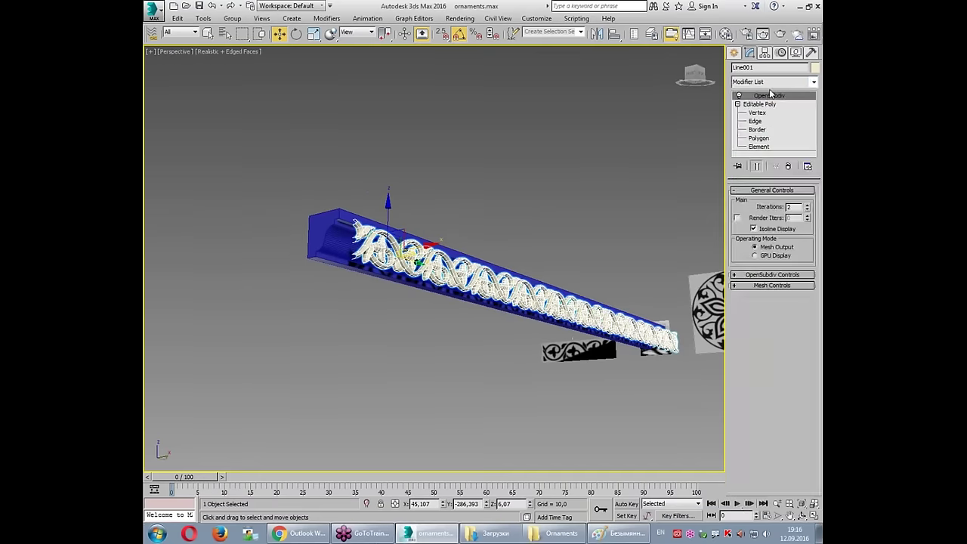
Step: Apply PathDeform (WSM) to the ornament strip and unhide the hidden ornament objects
click(771, 81)
click(778, 203)
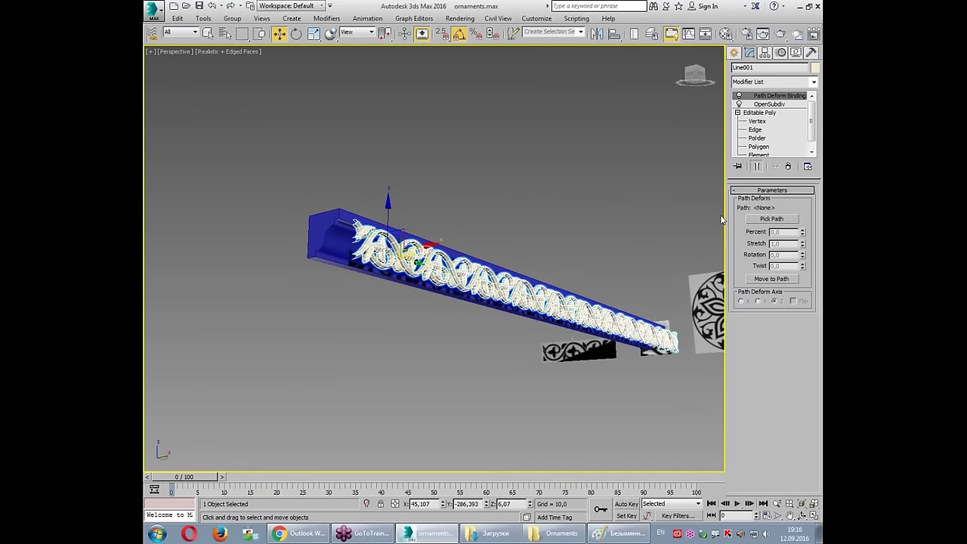
click(771, 219)
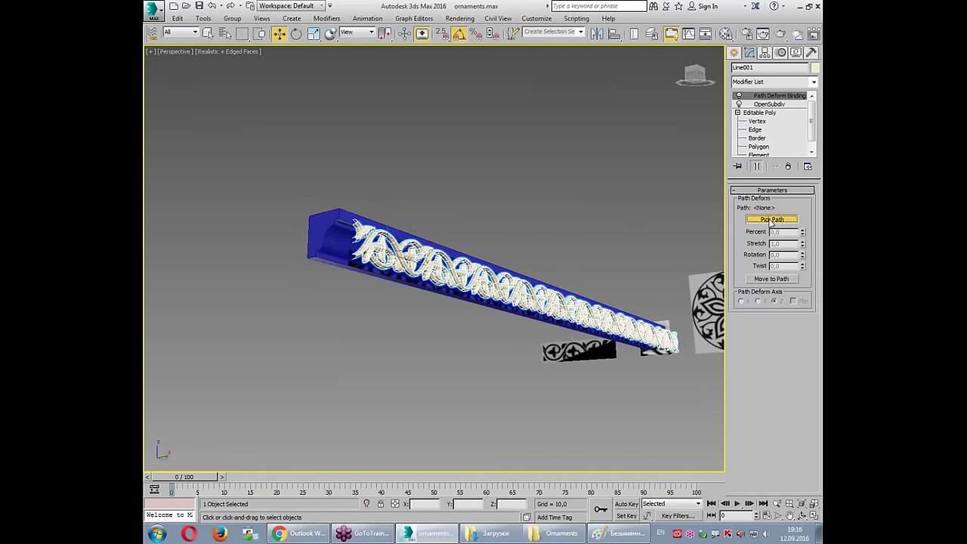
mouse_move(692, 235)
alt+middle_down()
mouse_move(627, 302)
mouse_move(600, 284)
alt+middle_up()
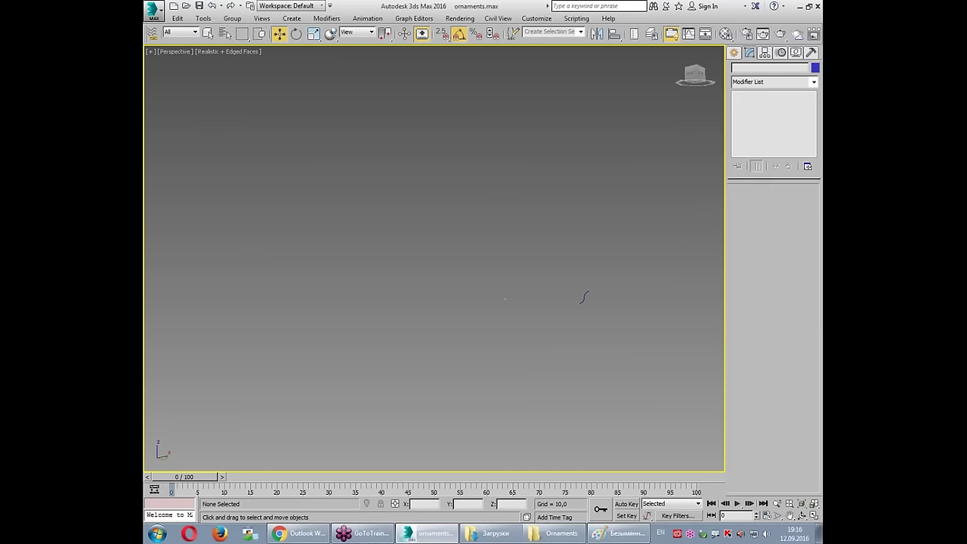
click(579, 298)
key(alt+q)
click(576, 291)
Step: Pick the S-shaped profile spline as the path and move the ornament onto it
click(772, 219)
scroll(489, 320, up, 5)
scroll(489, 319, up, 3)
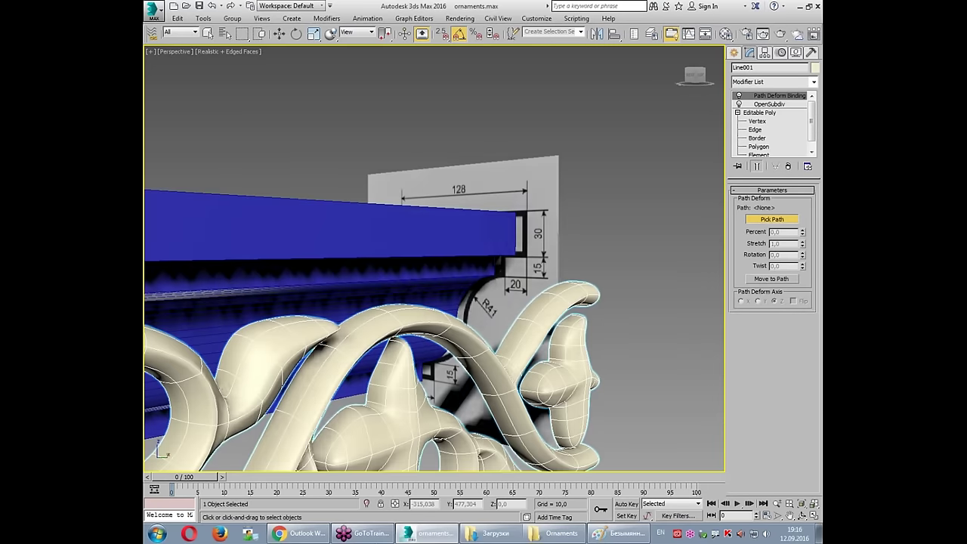
click(487, 409)
key(w)
scroll(487, 408, down, 5)
mouse_move(479, 201)
alt+middle_down()
mouse_move(485, 216)
mouse_move(541, 200)
mouse_move(692, 265)
alt+middle_up()
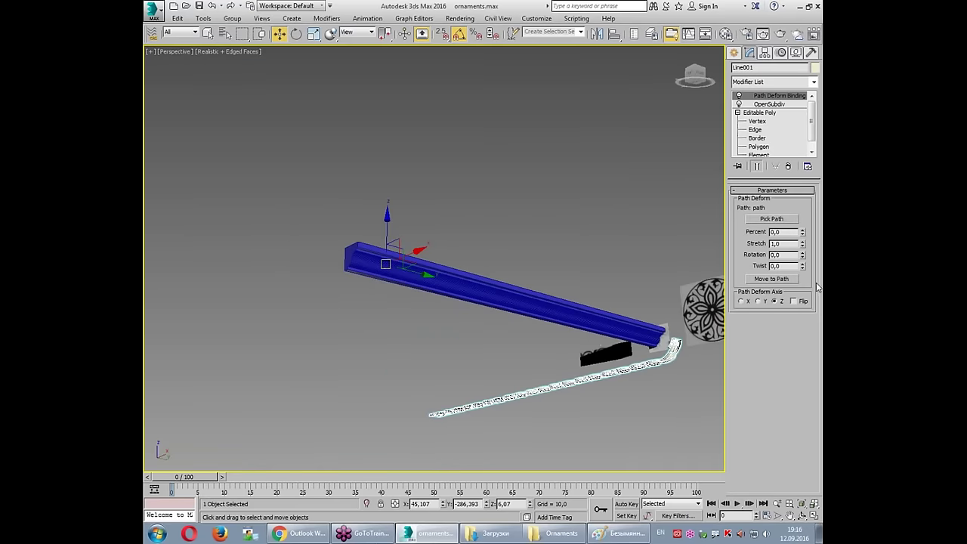
click(772, 278)
Step: Set the Path Deform axis to Y and return to four viewports framed on the ornament
mouse_move(643, 226)
alt+middle_down()
mouse_move(515, 150)
mouse_move(658, 296)
alt+middle_up()
click(742, 302)
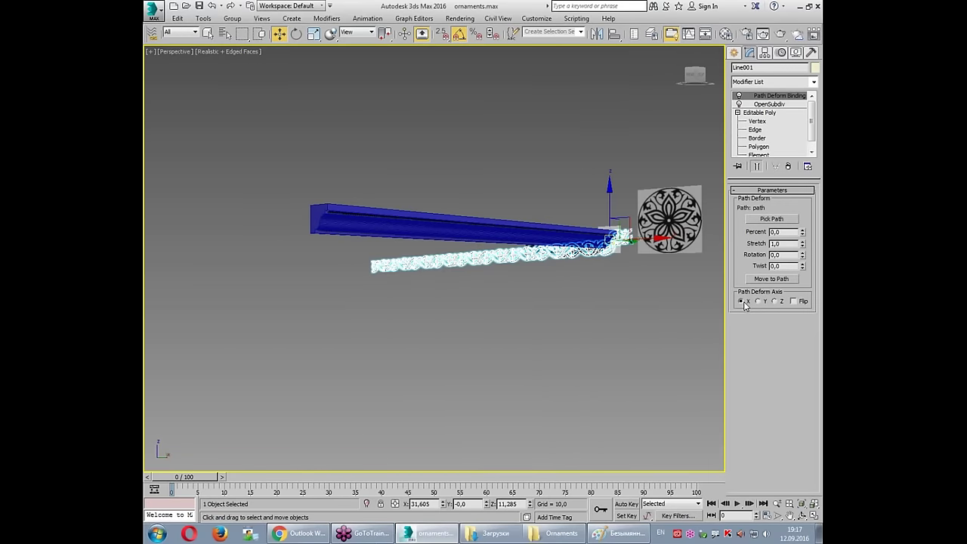
click(758, 302)
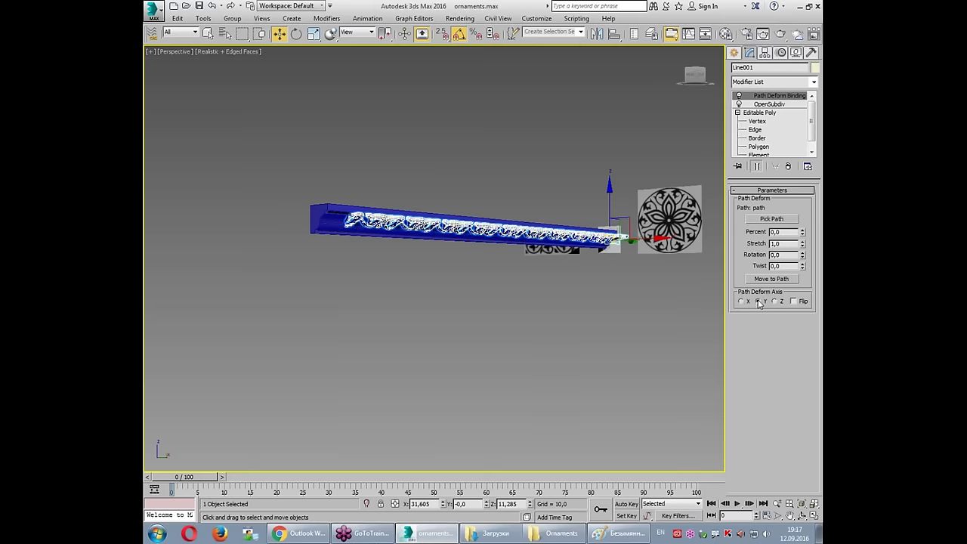
alt+middle_drag(569, 265, 433, 263)
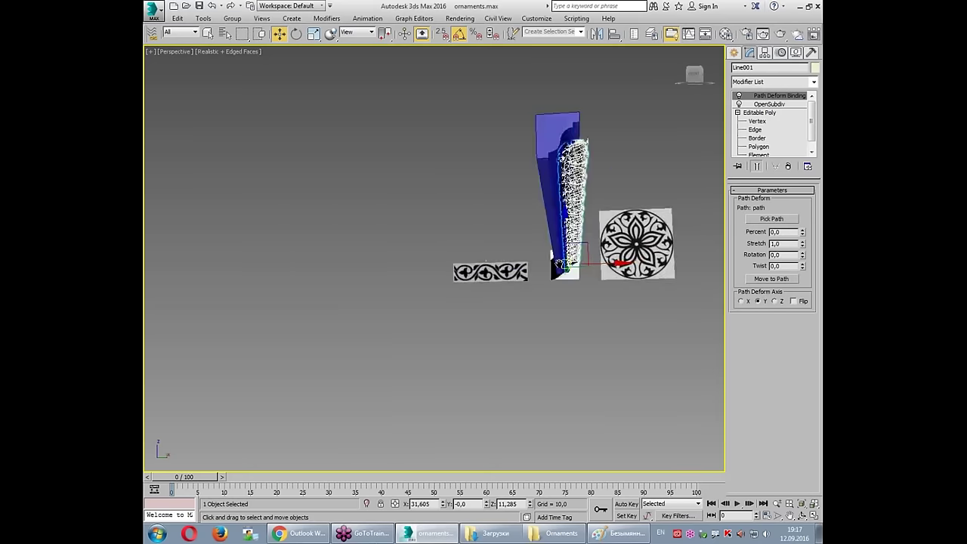
scroll(434, 263, up, 5)
scroll(434, 263, up, 5)
key(alt+w)
key(z)
right_click(575, 189)
Step: Slide the ornament to 42 percent along its path in the enlarged Front view
key(z)
key(alt+w)
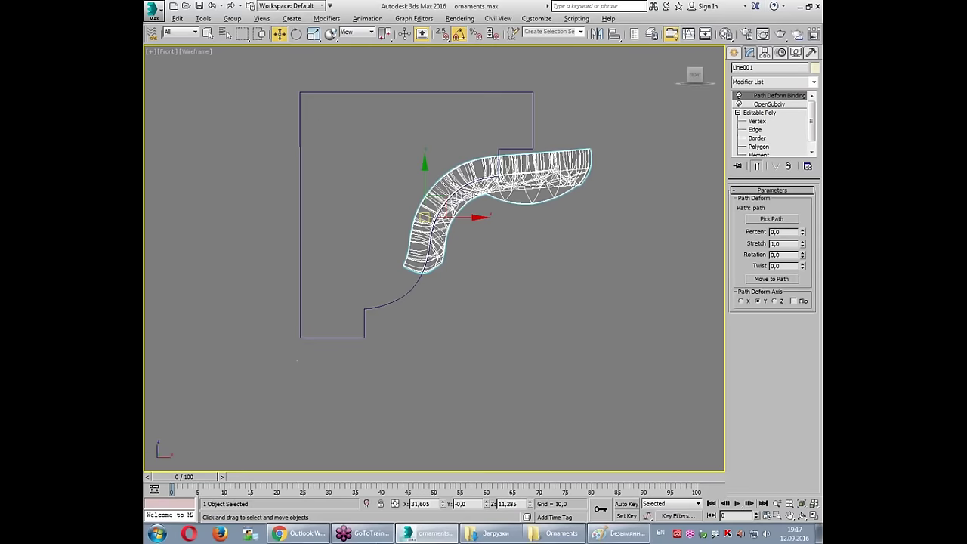
drag(803, 232, 789, 189)
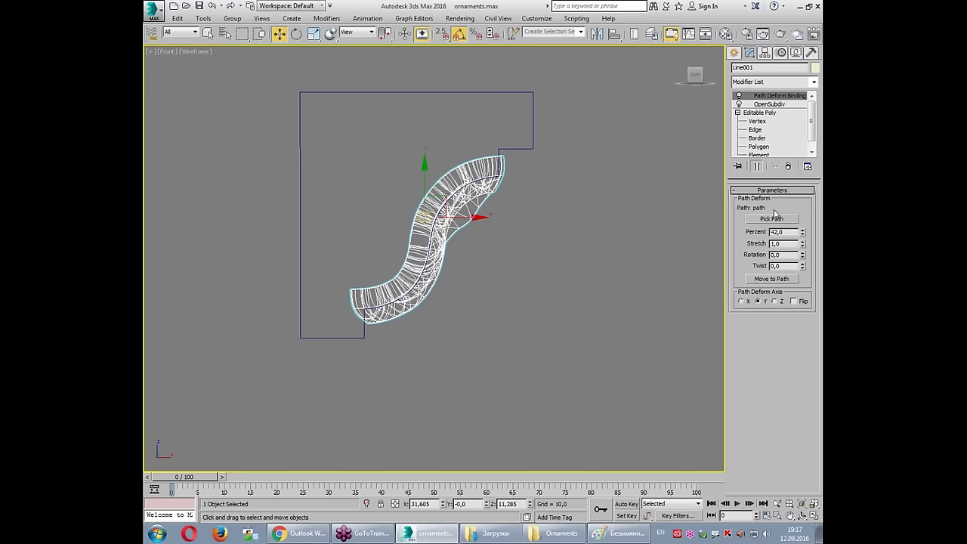
drag(805, 249, 804, 242)
drag(505, 157, 452, 179)
Step: Scale the ornament down to about 87% and shift it onto the profile
key(r)
drag(442, 212, 441, 212)
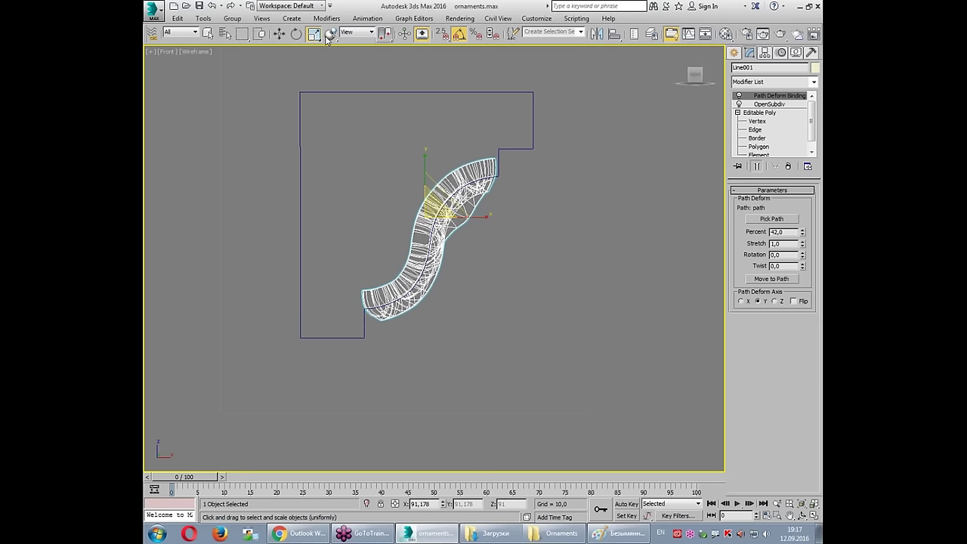
click(287, 38)
drag(426, 170, 464, 220)
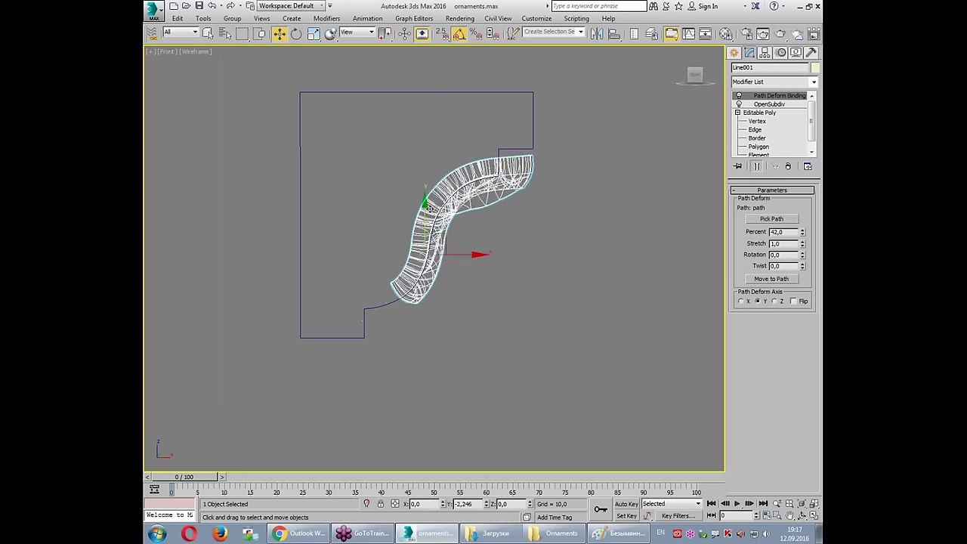
drag(469, 220, 457, 225)
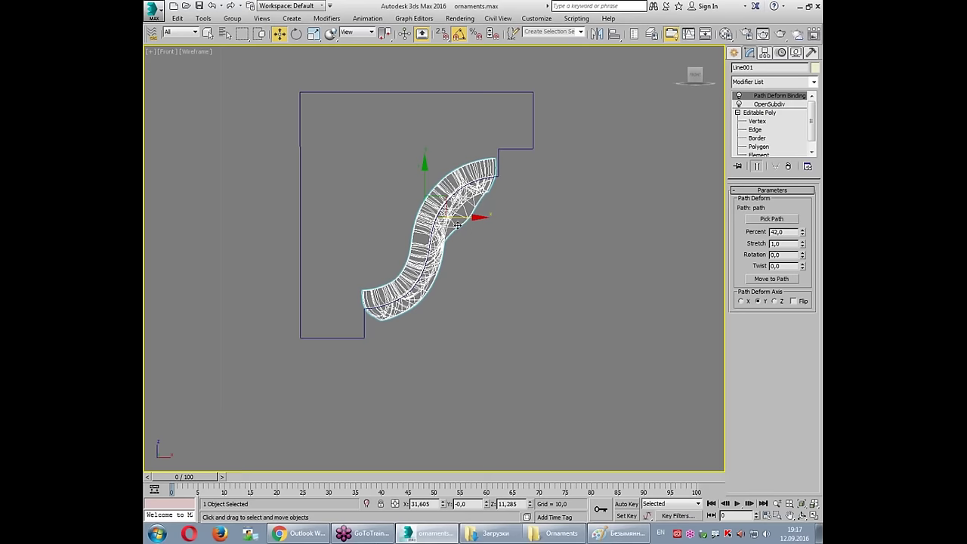
Step: Slide the ornament along the cornice in the Left view, then view it in Perspective
key(alt+w)
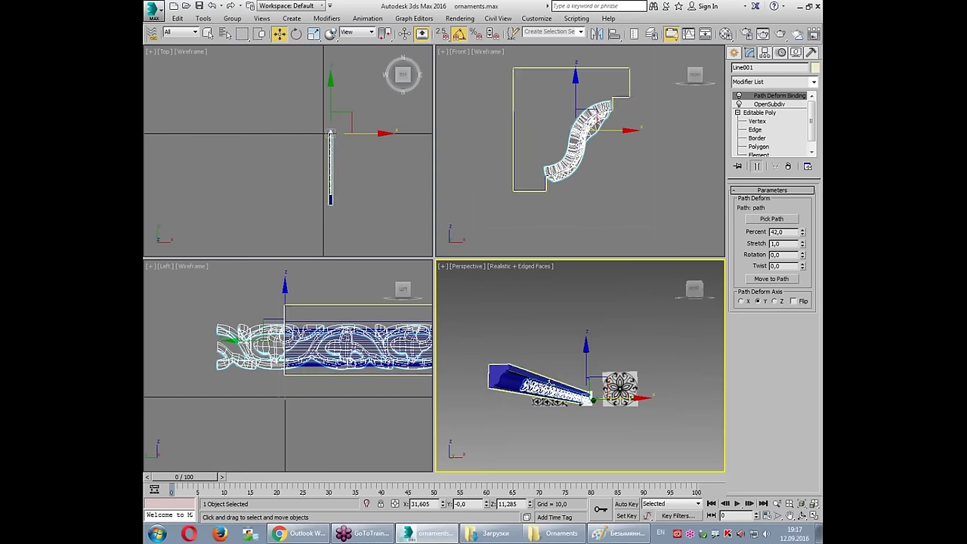
right_click(306, 341)
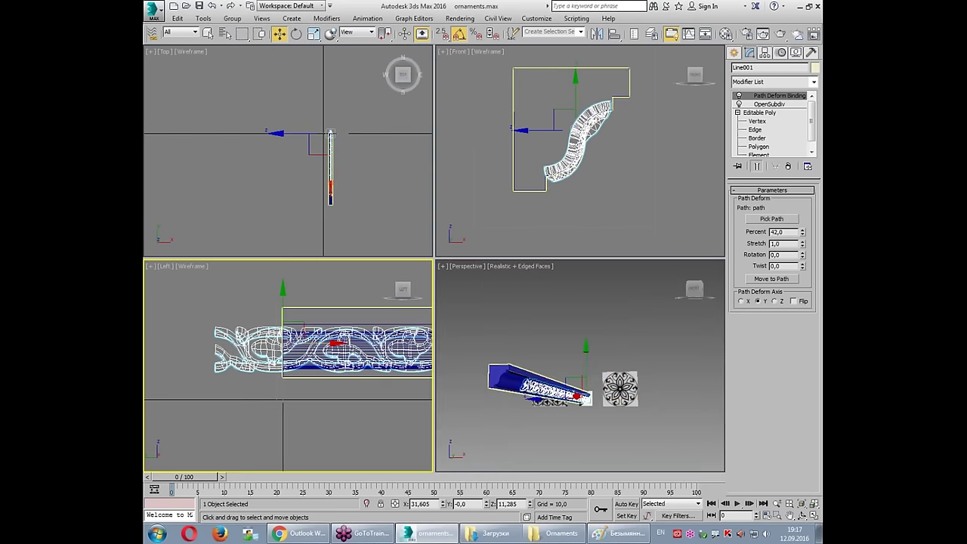
drag(332, 344, 337, 344)
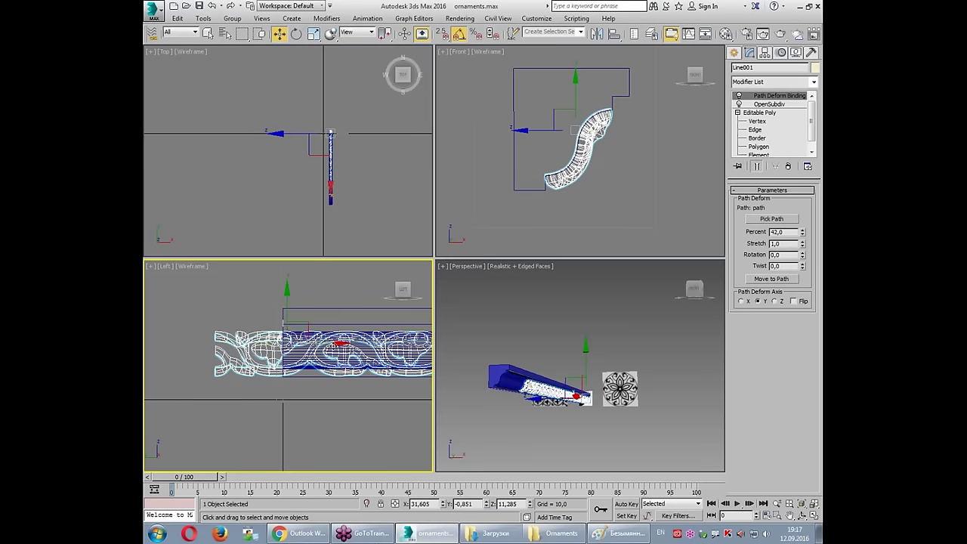
key(alt+w)
alt+middle_drag(541, 415, 230, 263)
click(229, 263)
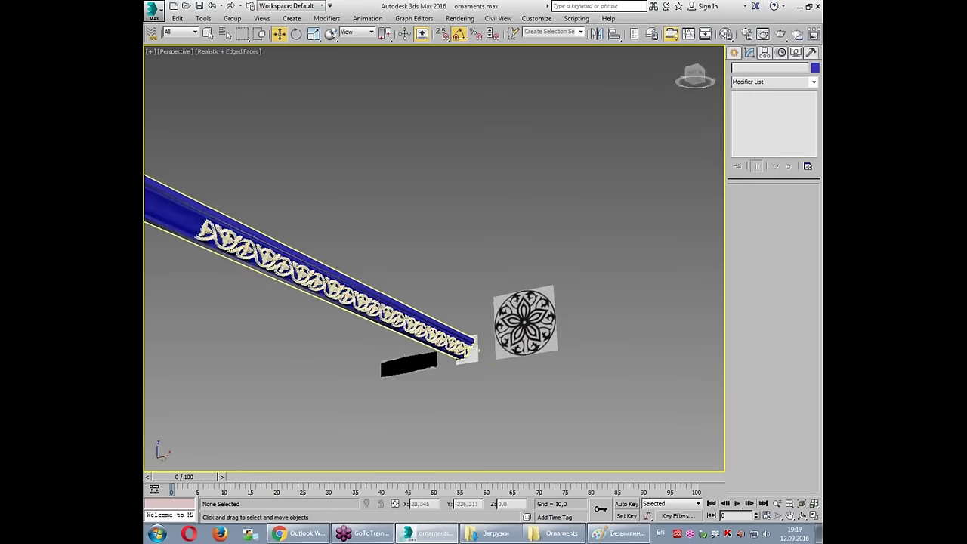
Step: Select the ornament and zoom in closely to inspect its fit on the moulding
scroll(223, 254, up, 5)
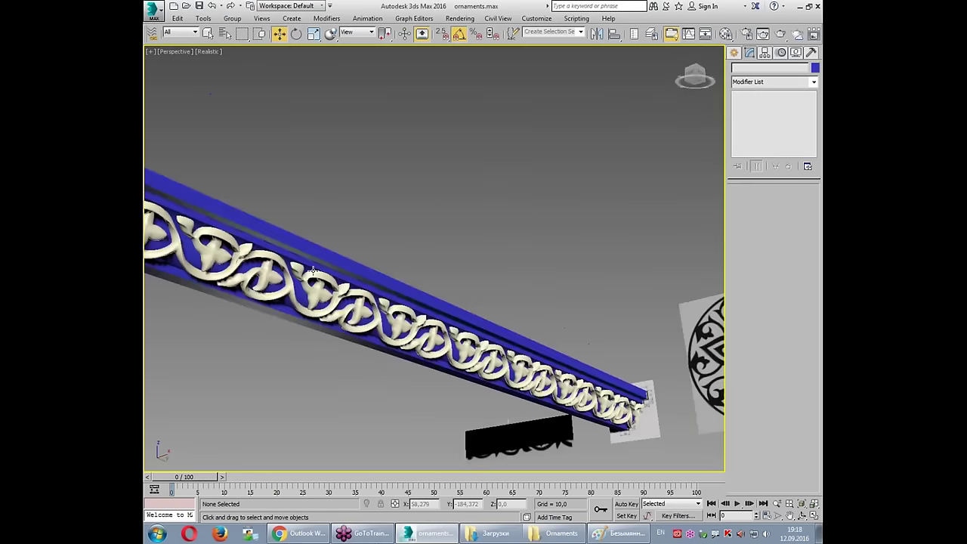
click(346, 230)
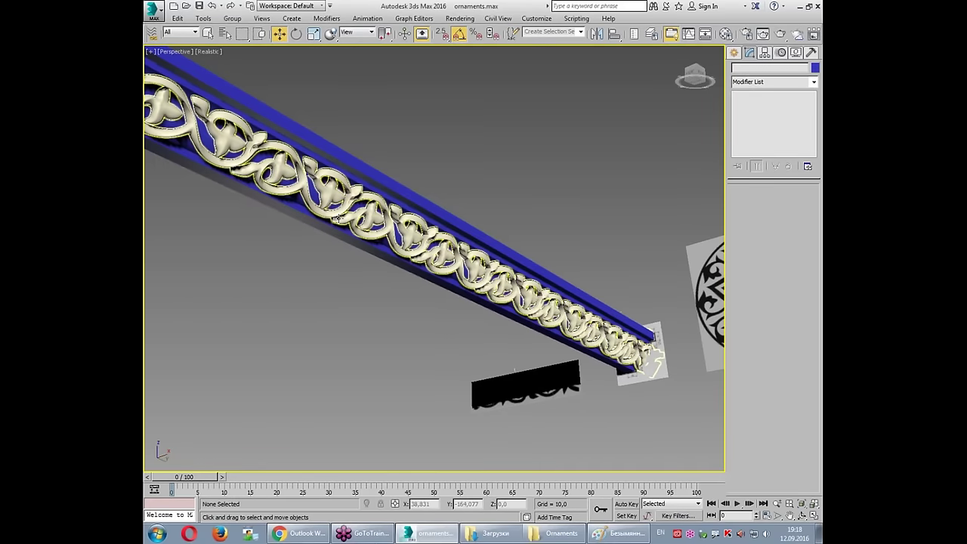
click(777, 504)
drag(455, 302, 474, 243)
scroll(472, 250, down, 5)
scroll(476, 233, up, 3)
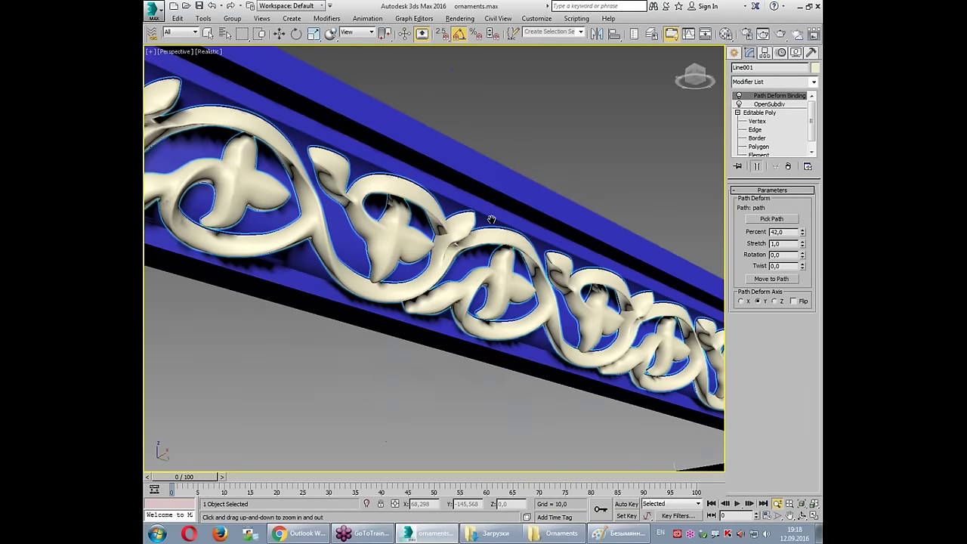
scroll(495, 219, up, 2)
scroll(388, 239, down, 1)
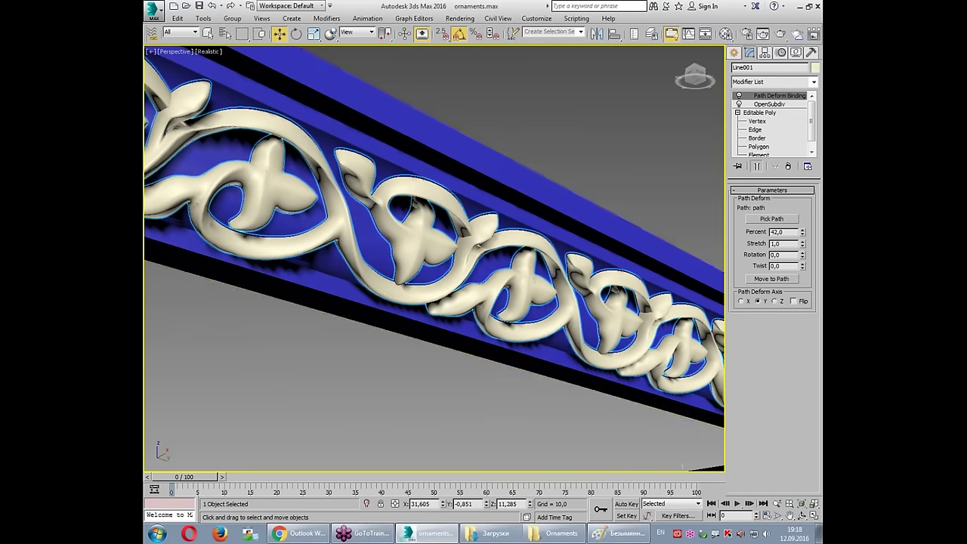
Step: In the four-view layout, nudge the ornament slightly along the cornice in the Left view
key(w)
key(alt+w)
click(215, 309)
click(335, 342)
middle_drag(589, 127, 594, 156)
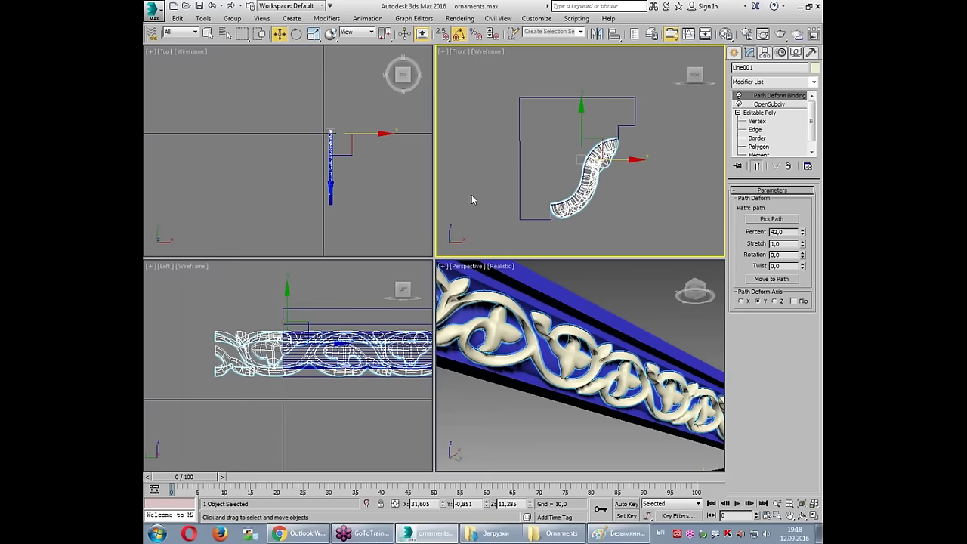
drag(333, 344, 337, 345)
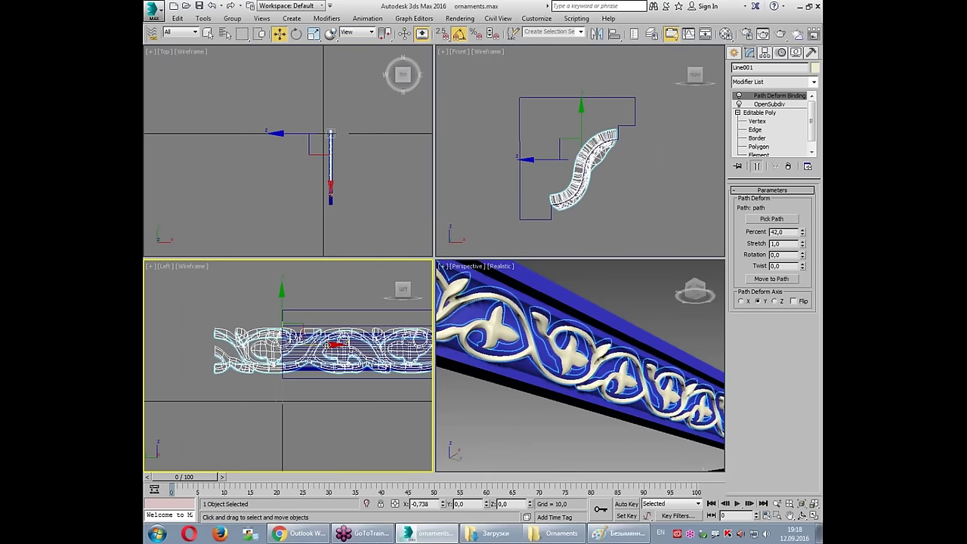
Step: Move the ornament along X in the Left view and along the profile curve in Front
drag(330, 345, 329, 345)
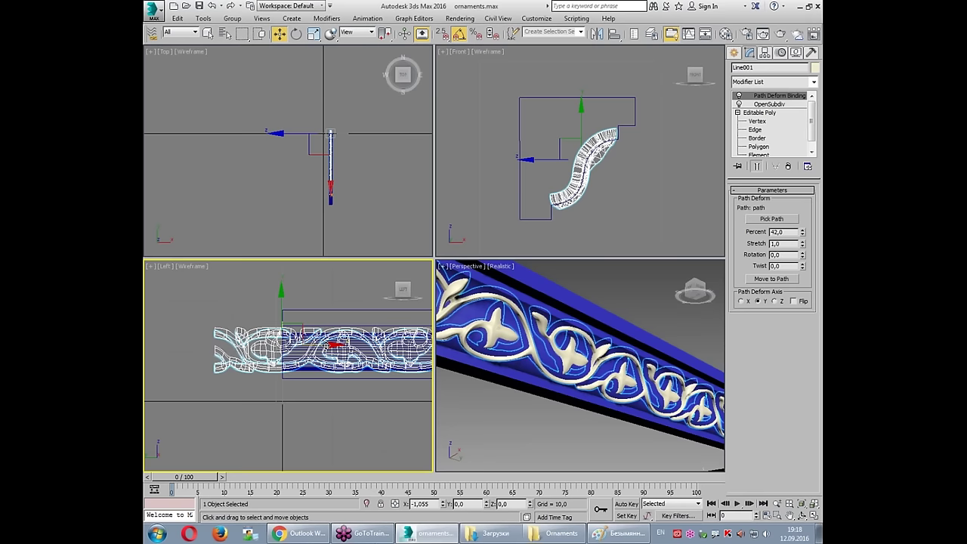
drag(330, 345, 328, 344)
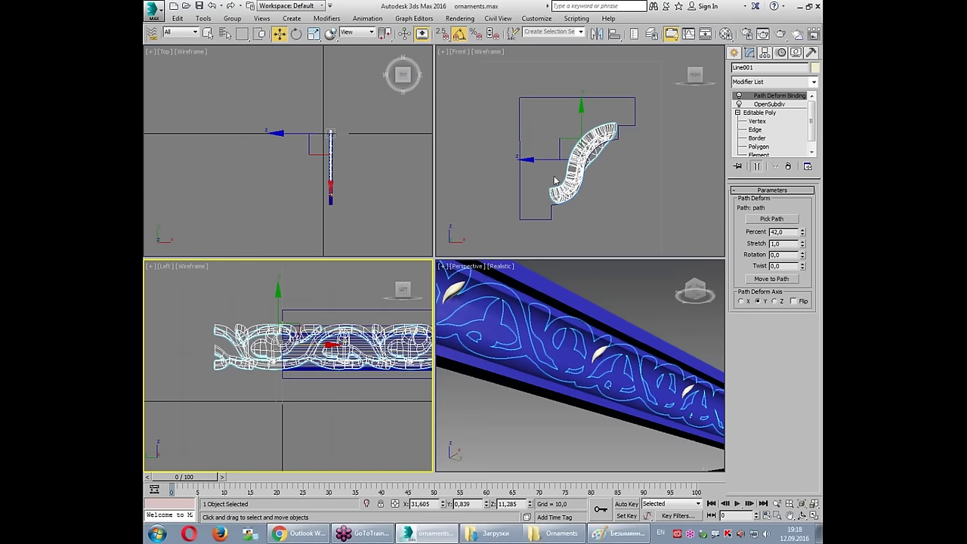
drag(575, 215, 530, 188)
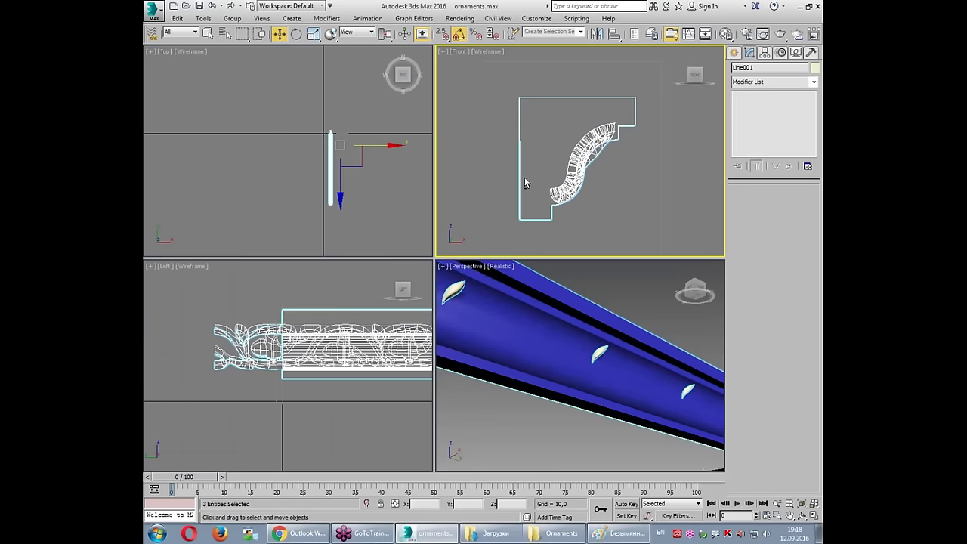
mouse_move(583, 142)
mouse_down()
mouse_move(624, 179)
mouse_move(579, 180)
mouse_move(587, 159)
mouse_move(594, 164)
mouse_up()
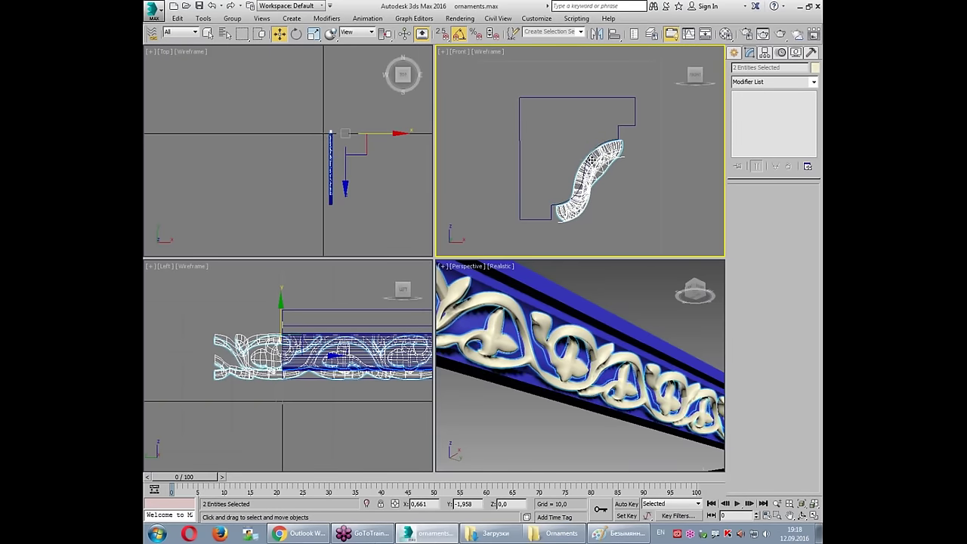
click(594, 167)
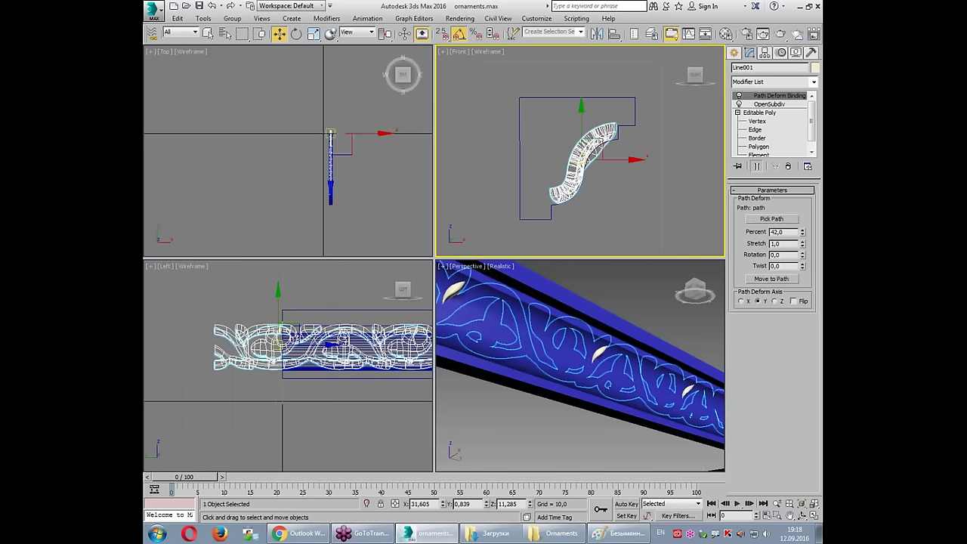
drag(599, 148, 601, 140)
click(302, 351)
drag(302, 351, 333, 351)
Step: Delete the ornament's OpenSubdiv modifier and reselect Path Deform Binding in its stack
click(682, 466)
key(alt+w)
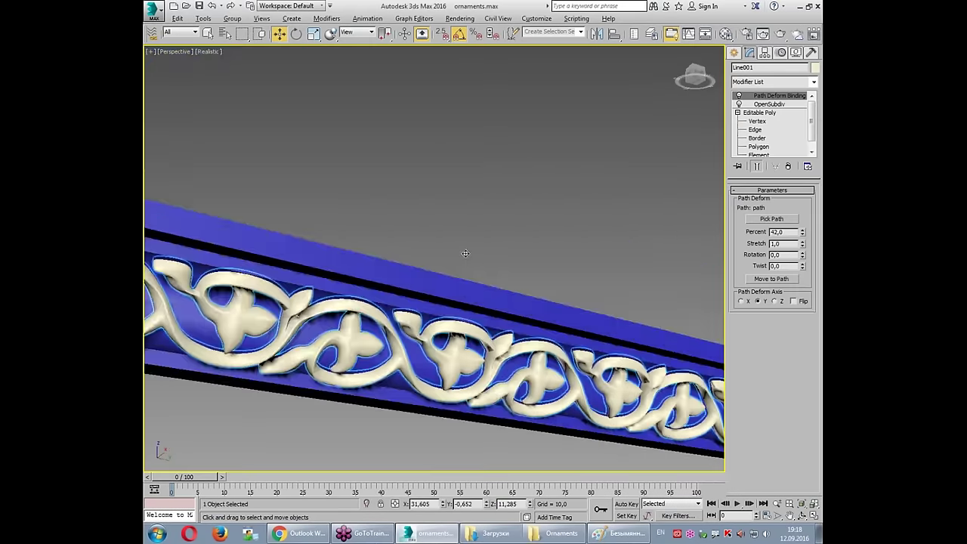
alt+middle_drag(464, 255, 561, 224)
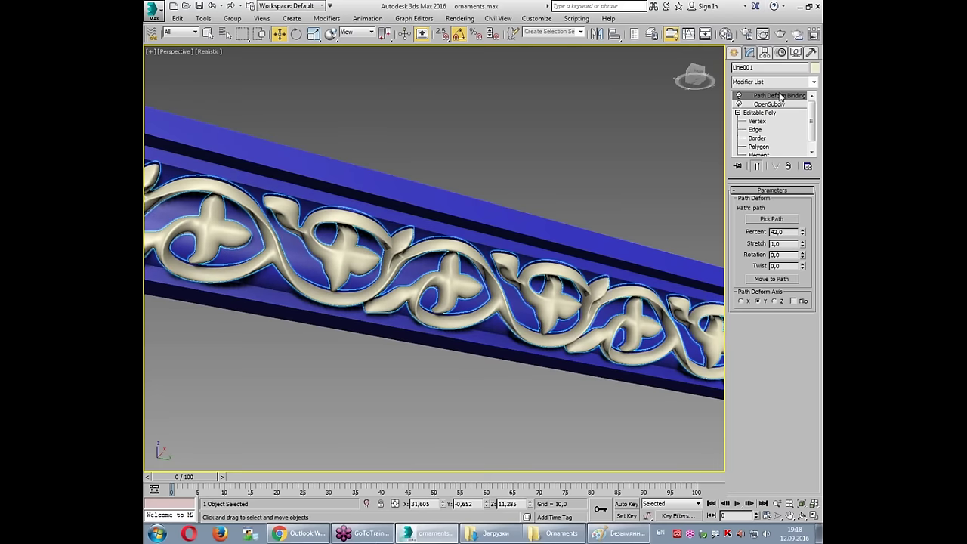
right_click(647, 269)
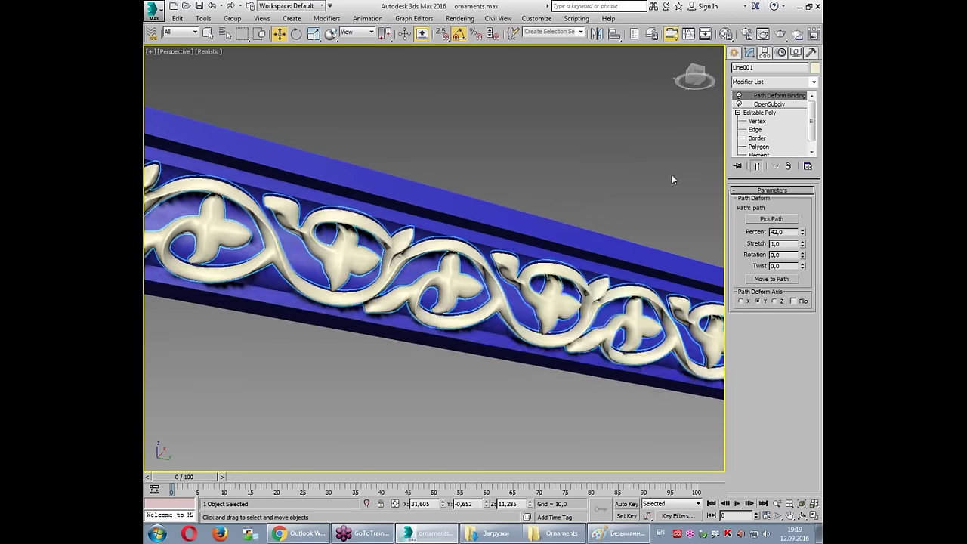
click(770, 104)
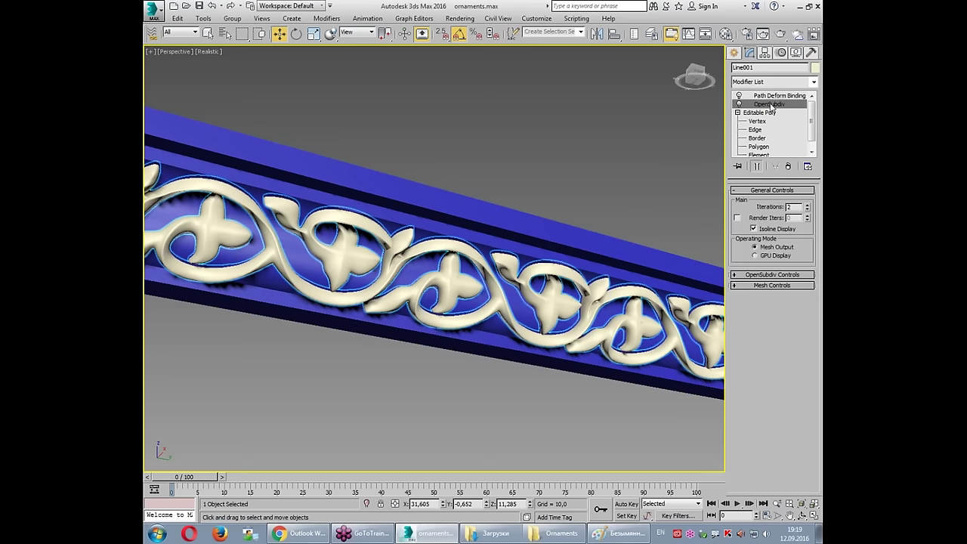
click(788, 167)
click(783, 96)
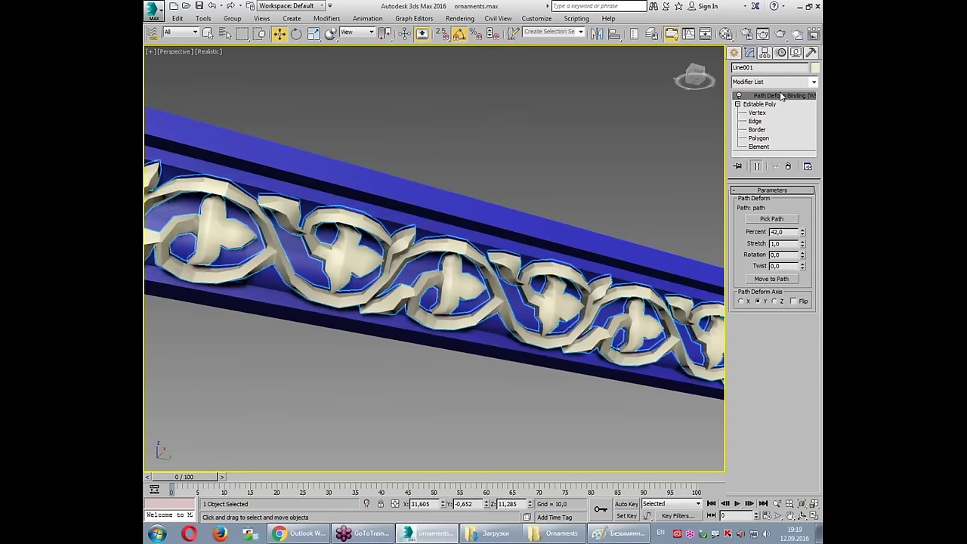
Step: Collapse Line001's stack up to Path Deform Binding into Editable Poly
right_click(782, 96)
right_click(782, 96)
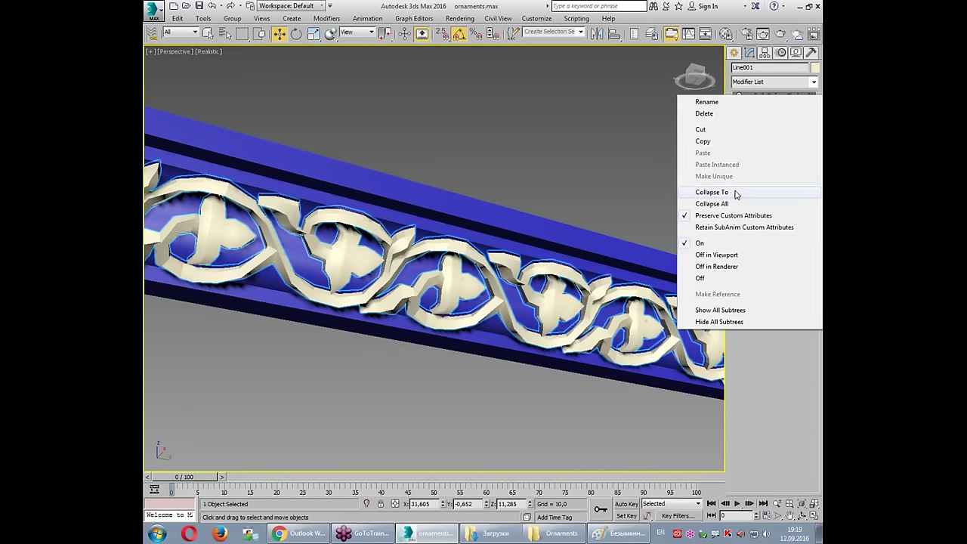
click(712, 192)
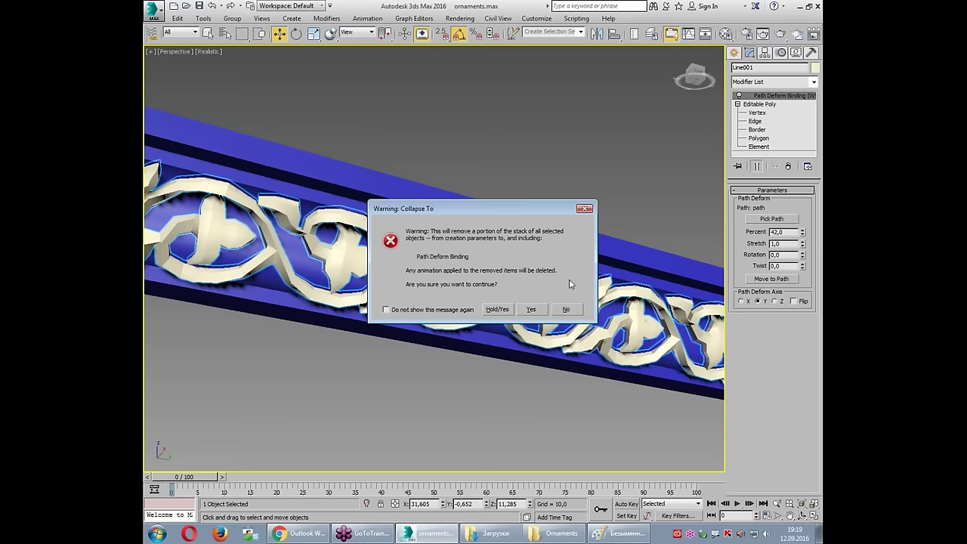
click(532, 310)
Step: Set the blue moulding Line003's Extrude Amount to 290.5
mouse_move(718, 133)
alt+middle_down()
mouse_move(481, 294)
mouse_move(525, 335)
alt+middle_up()
scroll(481, 293, up, 5)
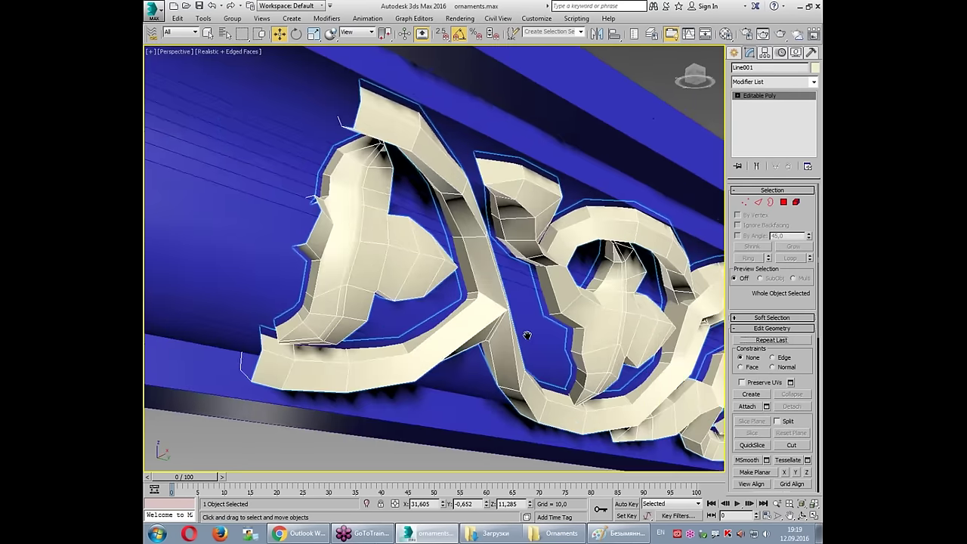
scroll(524, 334, down, 5)
scroll(460, 284, down, 3)
click(460, 285)
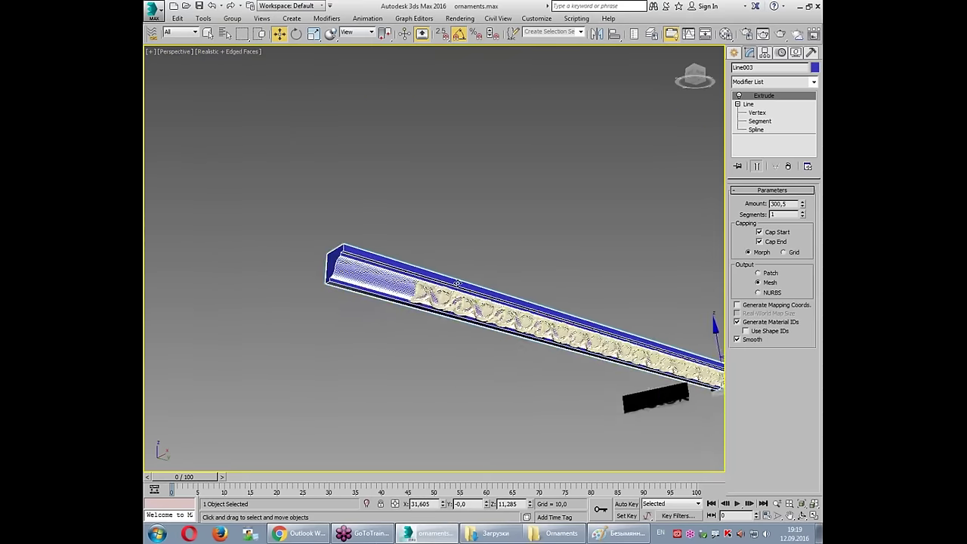
scroll(462, 283, up, 3)
drag(803, 204, 808, 246)
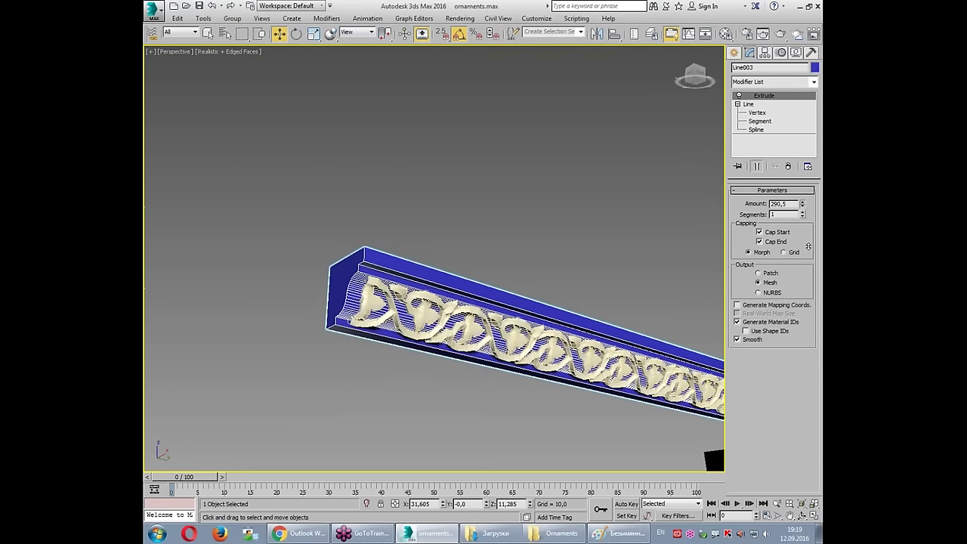
click(618, 237)
Step: Paste the OpenSubdiv modifier back onto the ornament strip
click(498, 340)
right_click(761, 107)
click(766, 102)
click(584, 198)
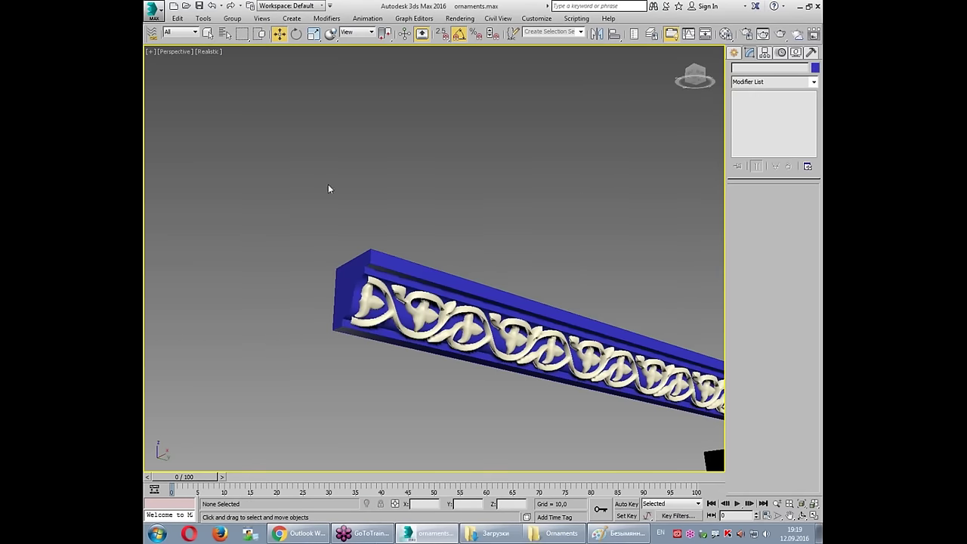
Step: Give both moulding objects a peach object colour
drag(453, 398, 460, 403)
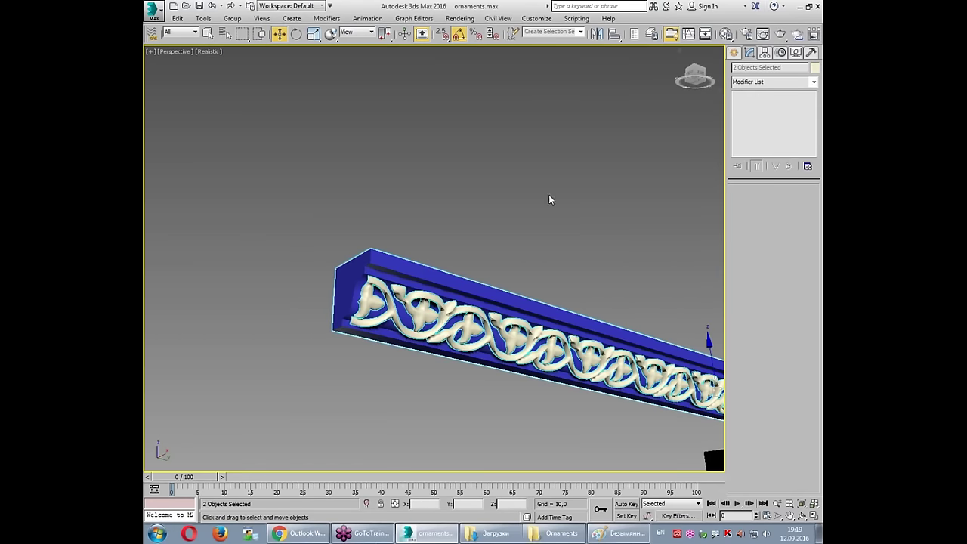
double_click(415, 240)
click(512, 249)
alt+middle_drag(512, 249, 483, 305)
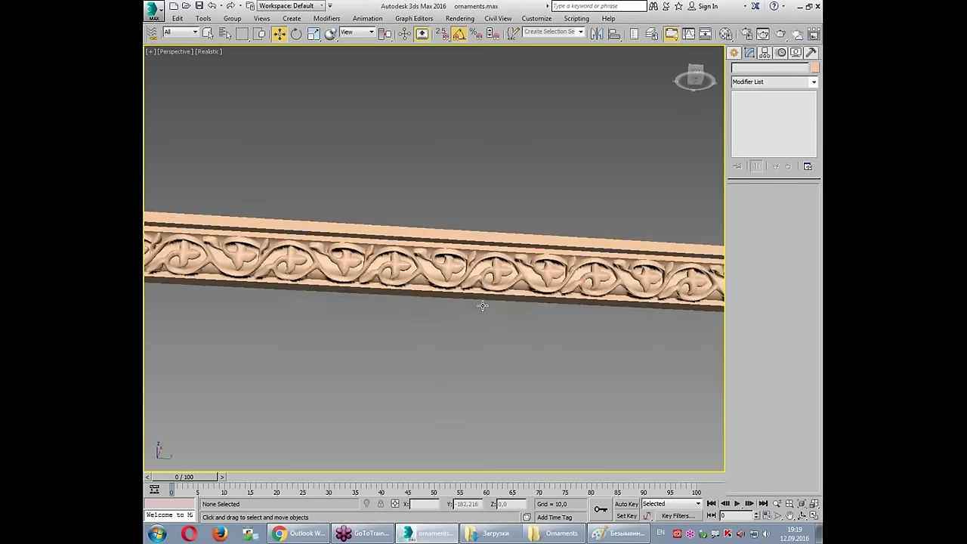
scroll(479, 268, up, 4)
middle_drag(479, 268, 229, 274)
scroll(229, 273, down, 5)
scroll(378, 276, up, 4)
middle_drag(378, 276, 506, 263)
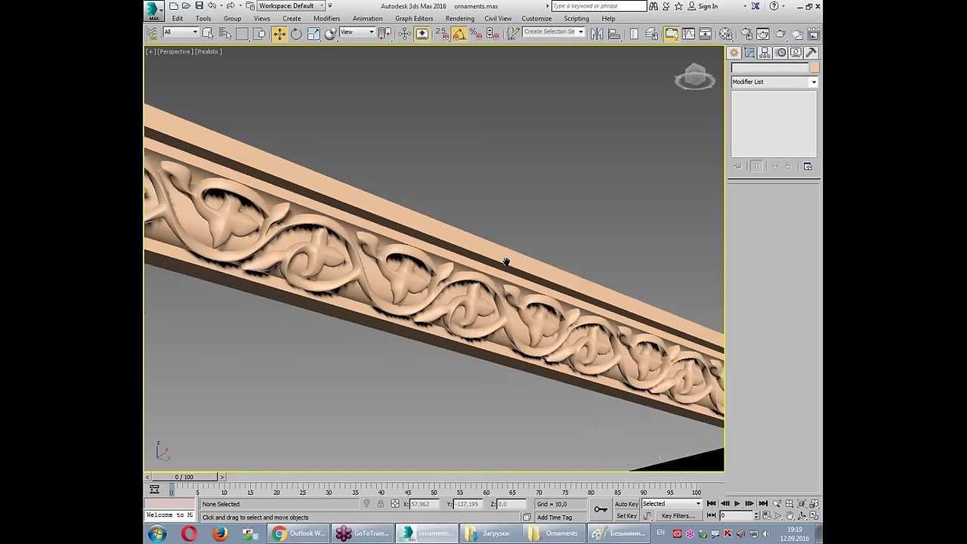
Step: Select all moulding objects and assign them the stucco material in the Material Editor
key(ctrl+a)
click(727, 33)
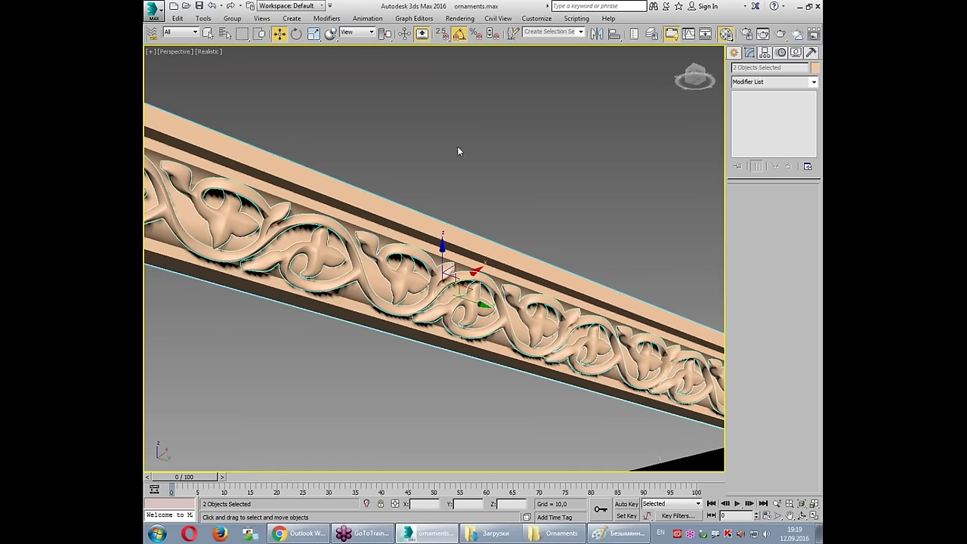
click(197, 175)
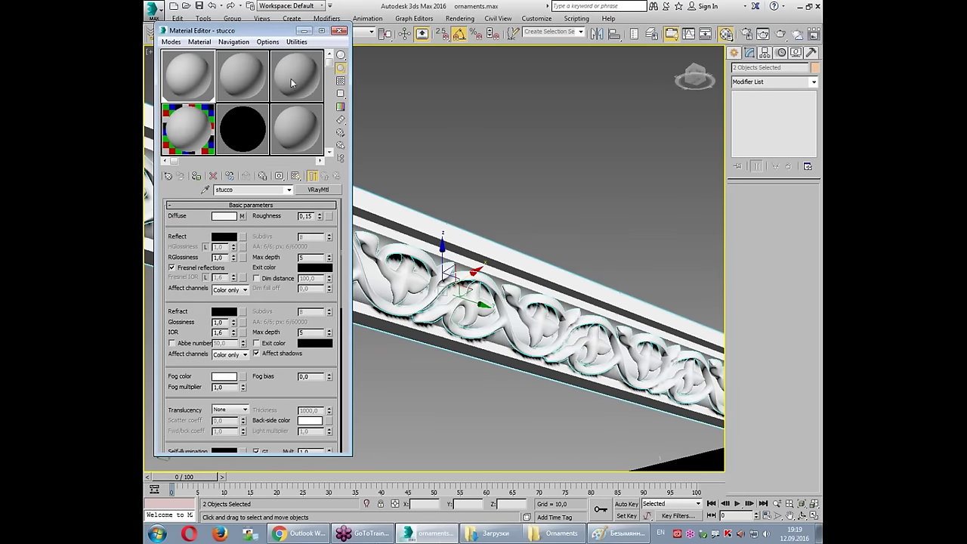
Step: Render a V-Ray preview of the white stucco moulding, then reopen the Material Editor
click(338, 32)
click(488, 141)
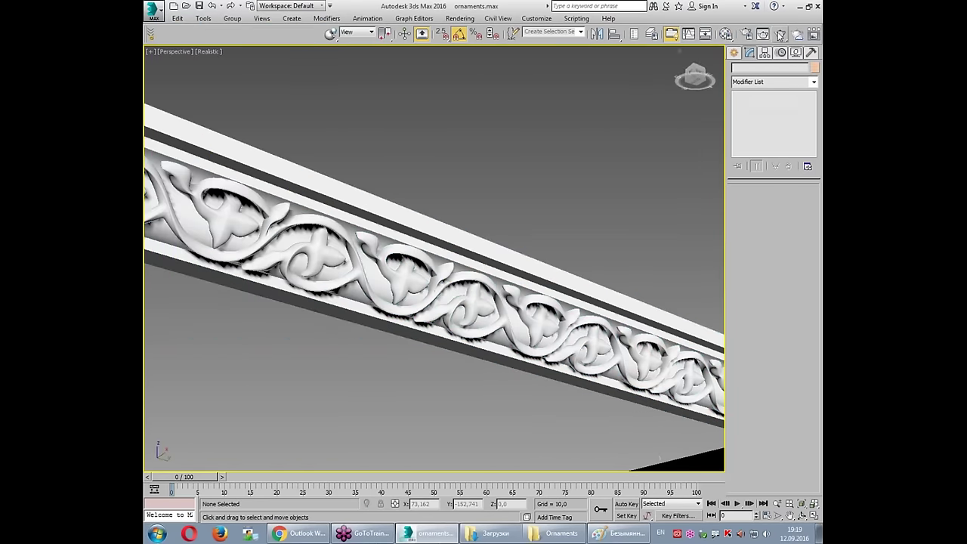
click(779, 34)
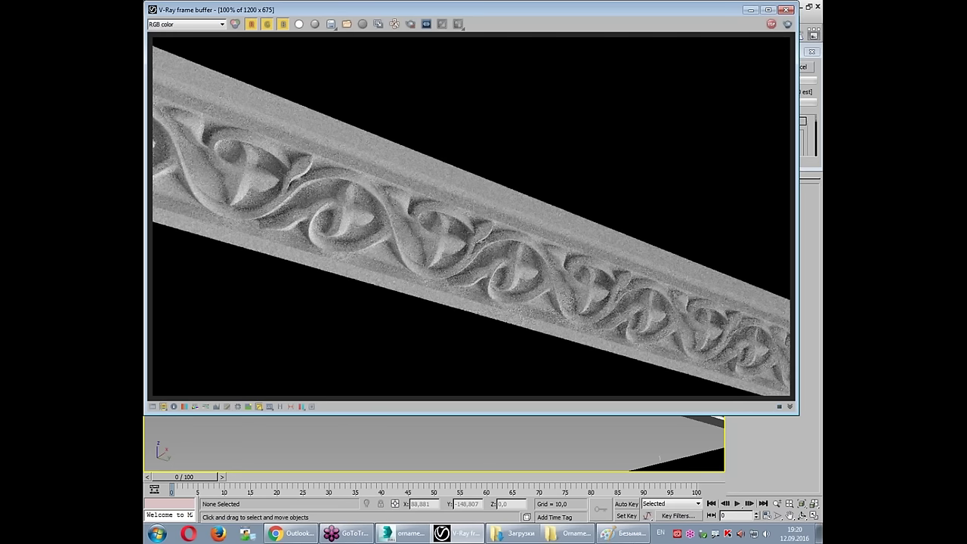
click(787, 10)
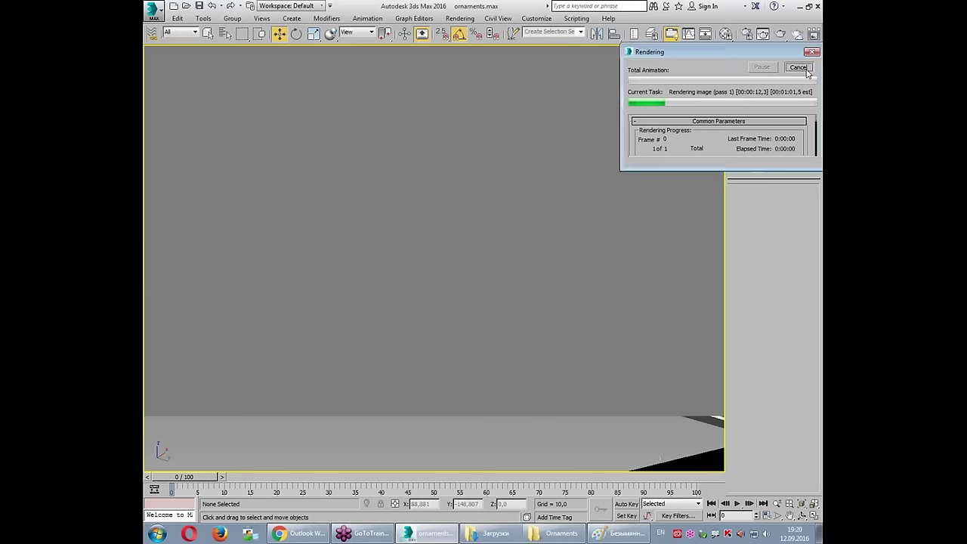
click(798, 68)
click(726, 34)
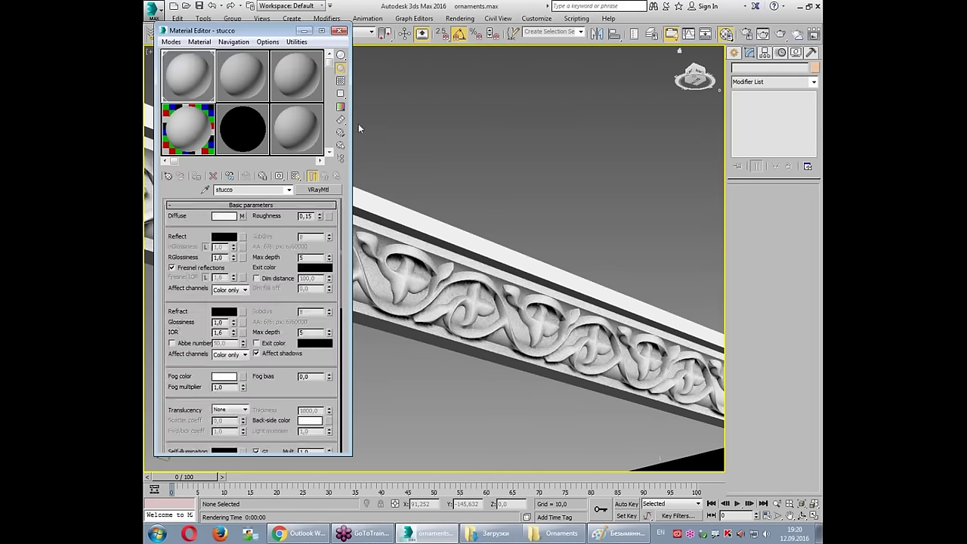
Step: Assign the stucco gold mixed material to the moulding, open its Map #7 VRayDirt, and render
click(196, 135)
click(408, 266)
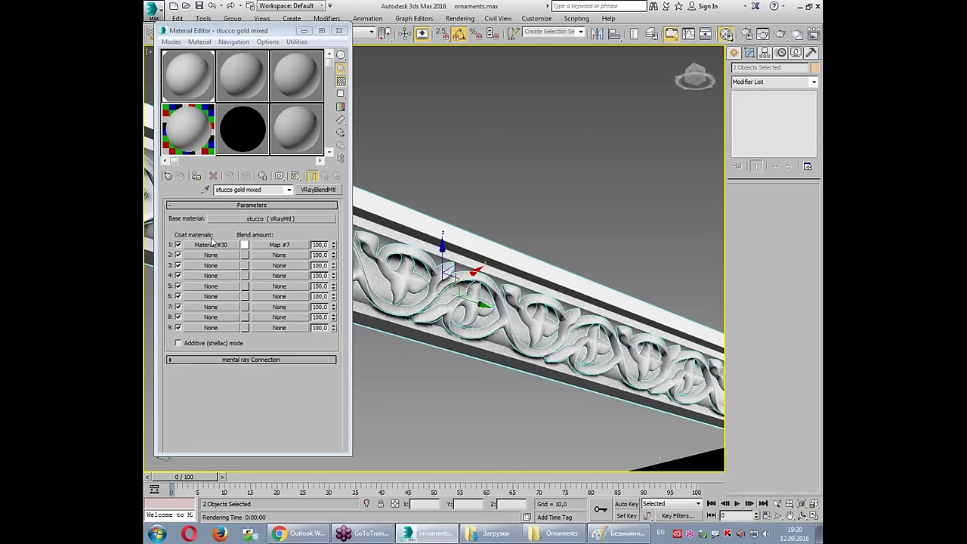
click(197, 176)
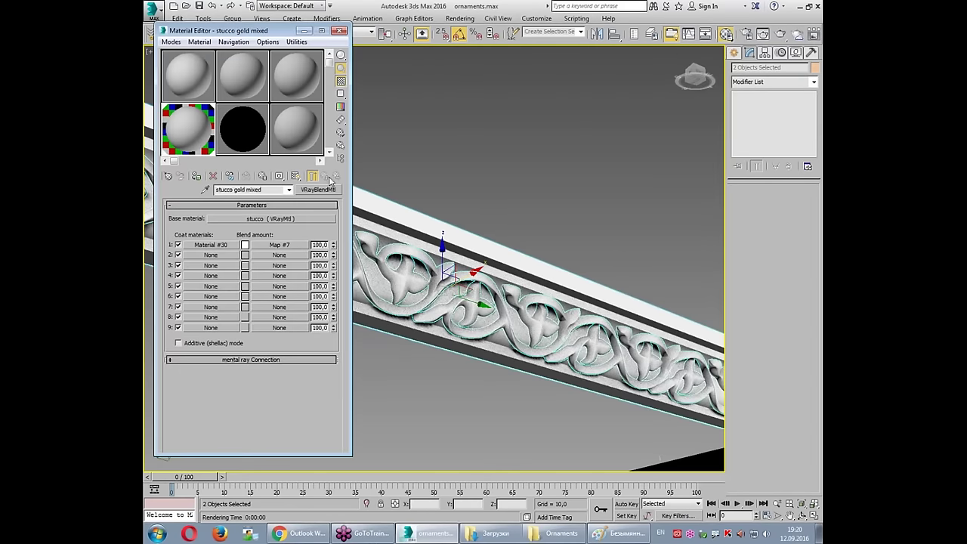
drag(419, 161, 289, 471)
click(206, 192)
click(287, 245)
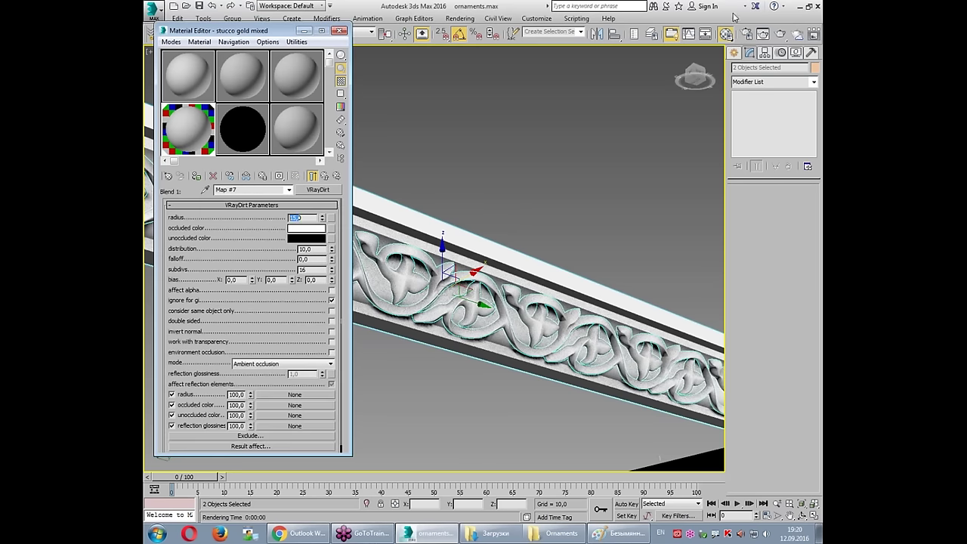
click(785, 34)
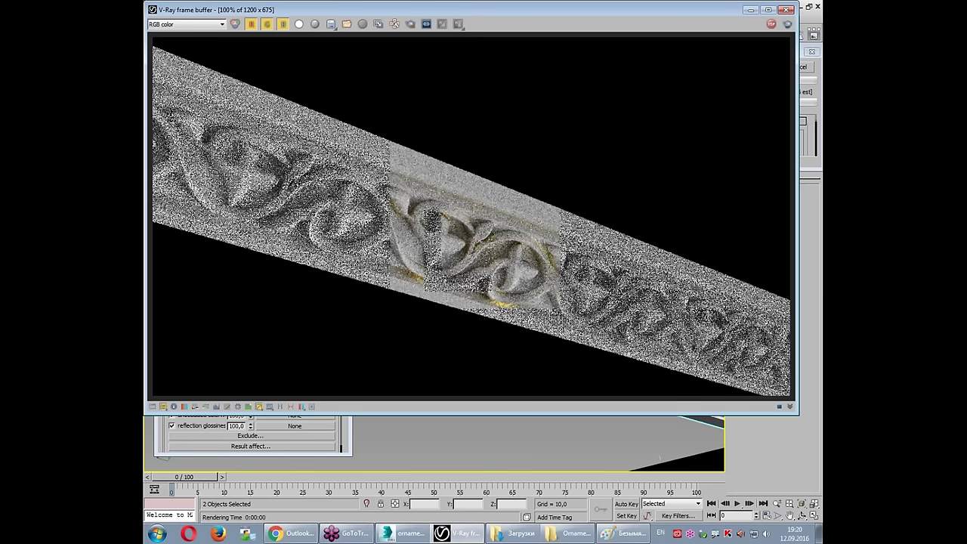
Step: Set the Map #7 VRayDirt radius to 40 and return to the blend material
click(795, 65)
click(319, 292)
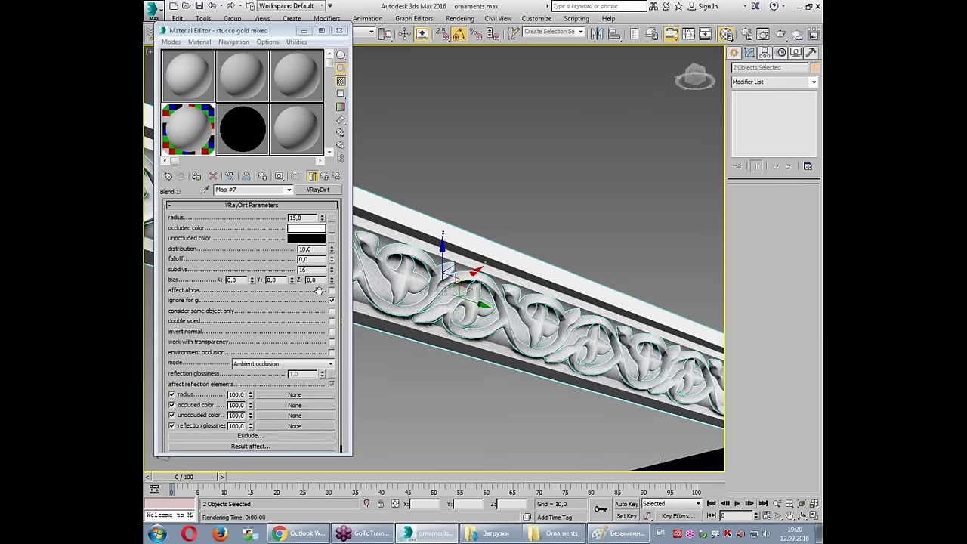
click(310, 218)
text(40)
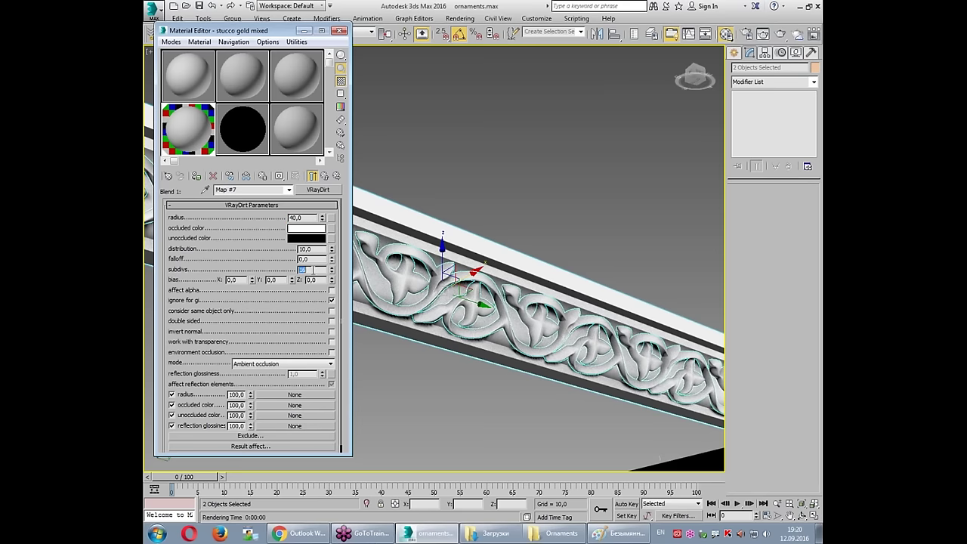
click(324, 176)
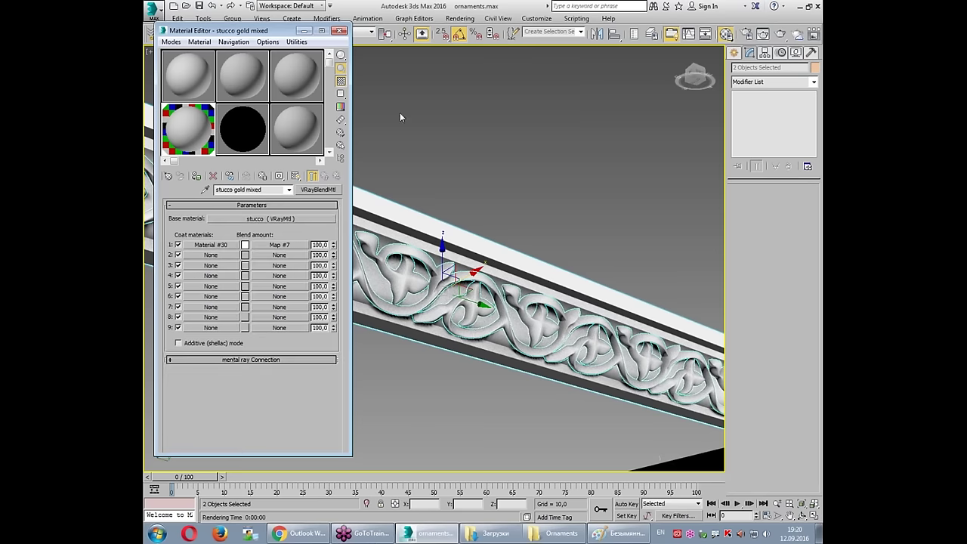
Step: Re-render the gold moulding, then close the progress and frame buffer windows
click(783, 36)
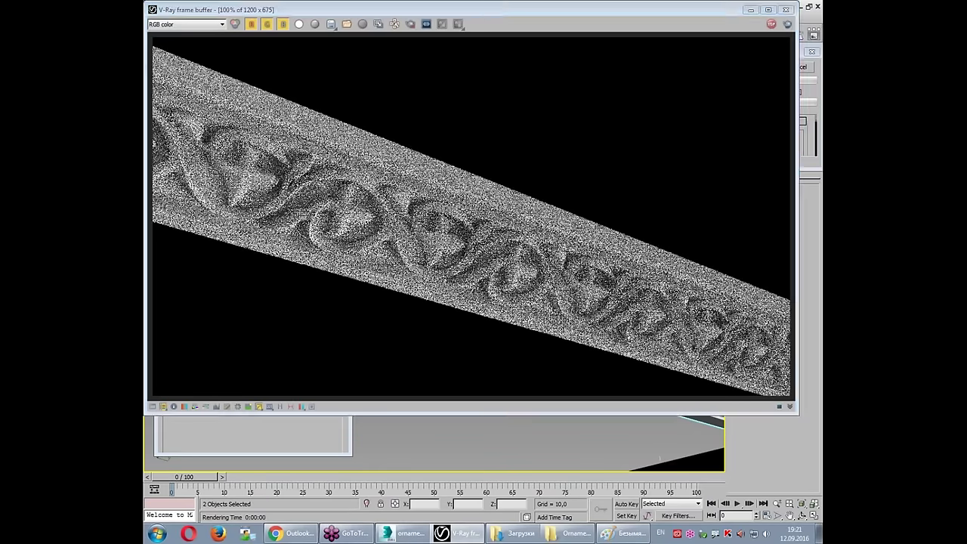
key(shift+q)
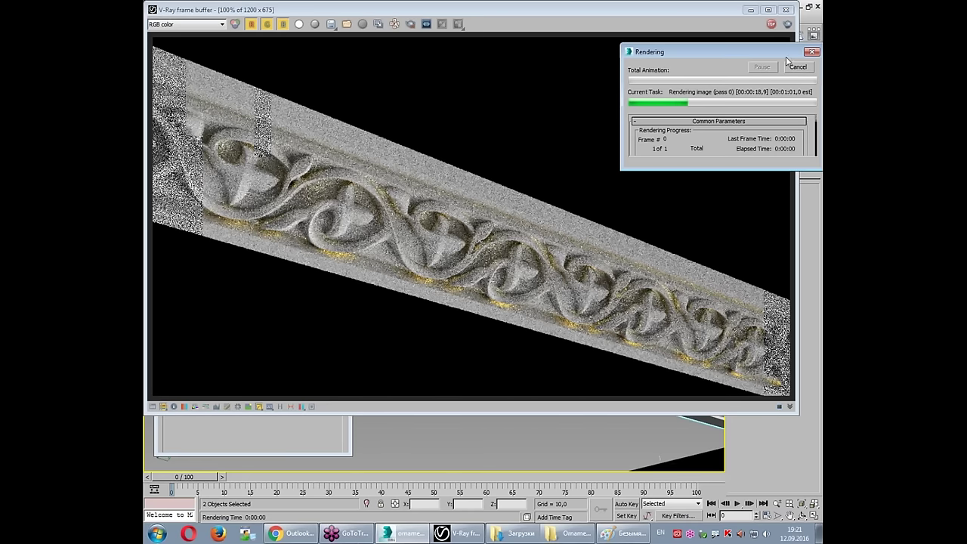
click(788, 16)
click(787, 16)
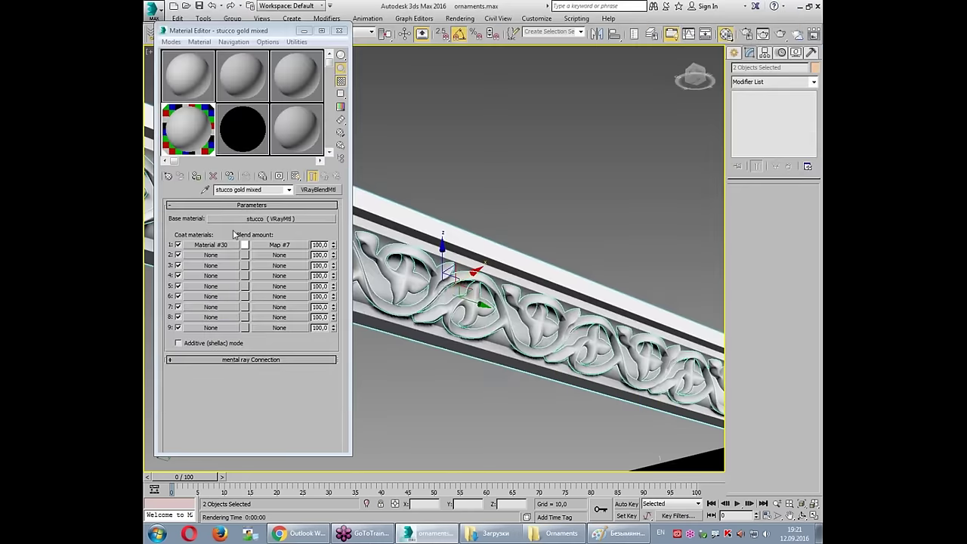
Step: Set the Map #7 VRayDirt radius to 150 in Ambient occlusion mode and render the moulding
click(270, 245)
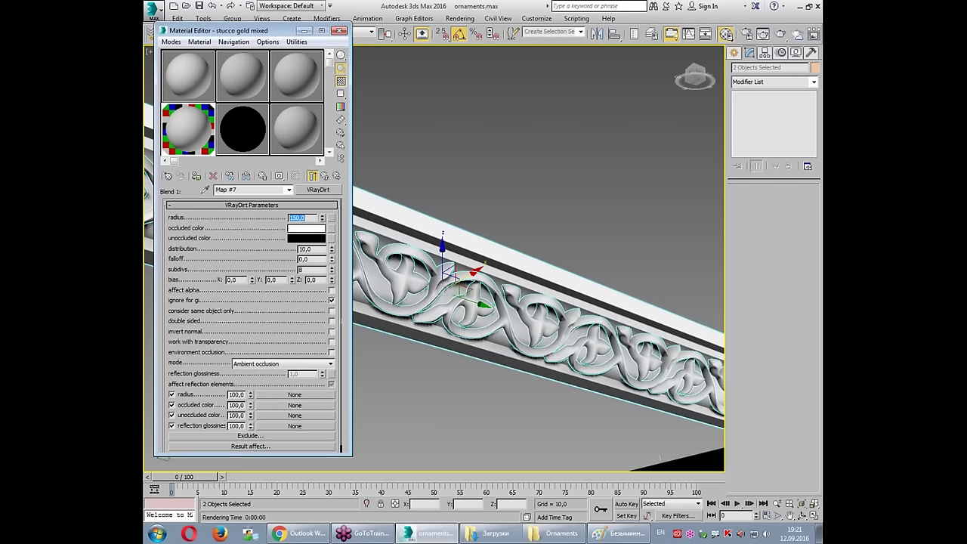
click(324, 364)
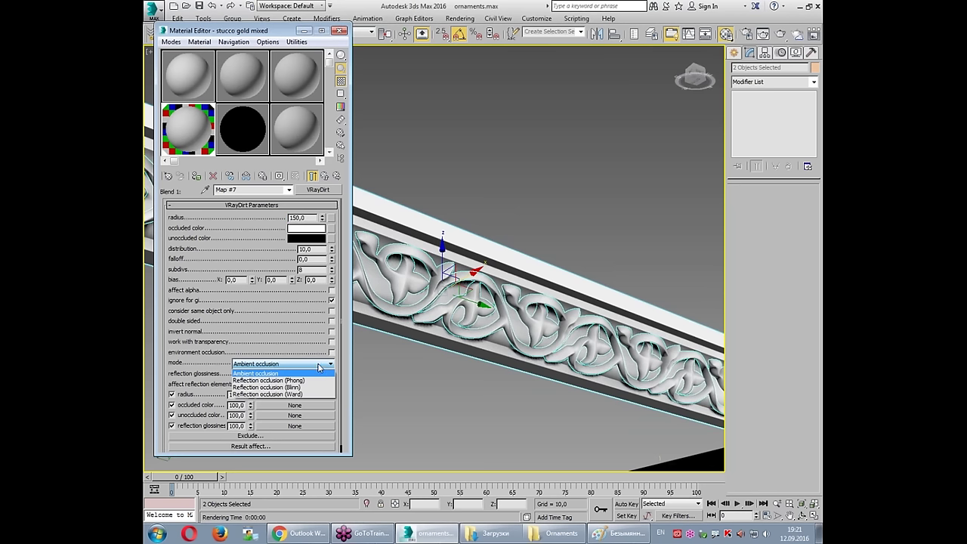
click(298, 348)
click(780, 36)
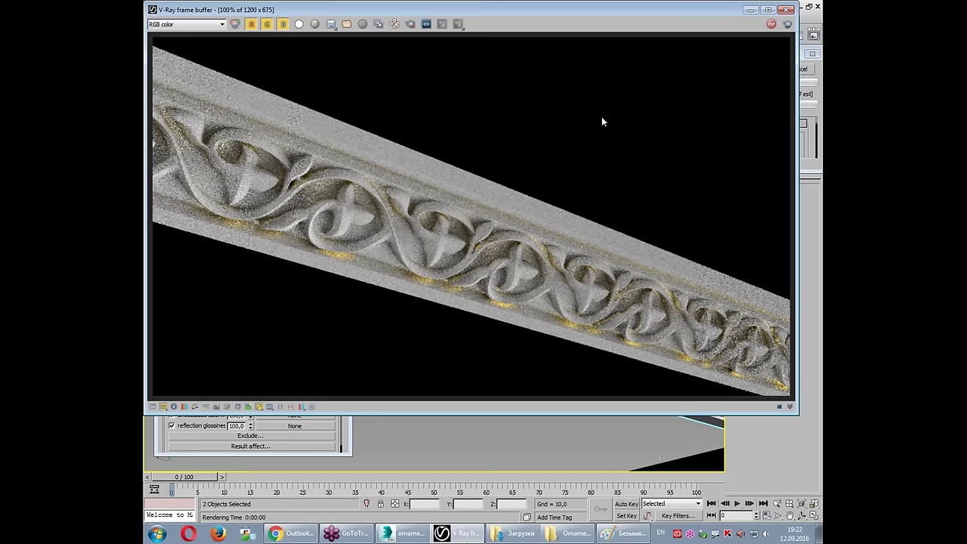
click(787, 10)
Step: Return to the stucco base material, close the Material Editor and clear the selection
click(194, 178)
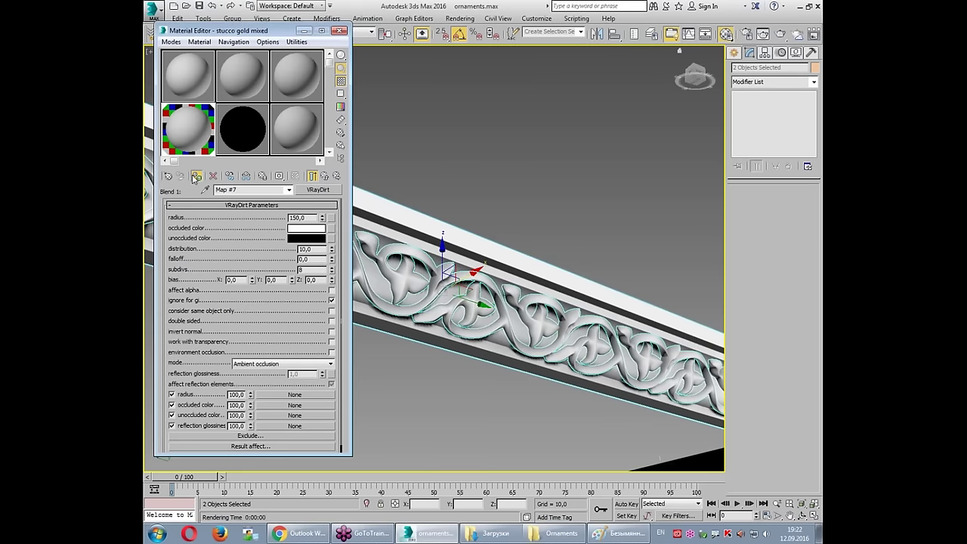
key(Up)
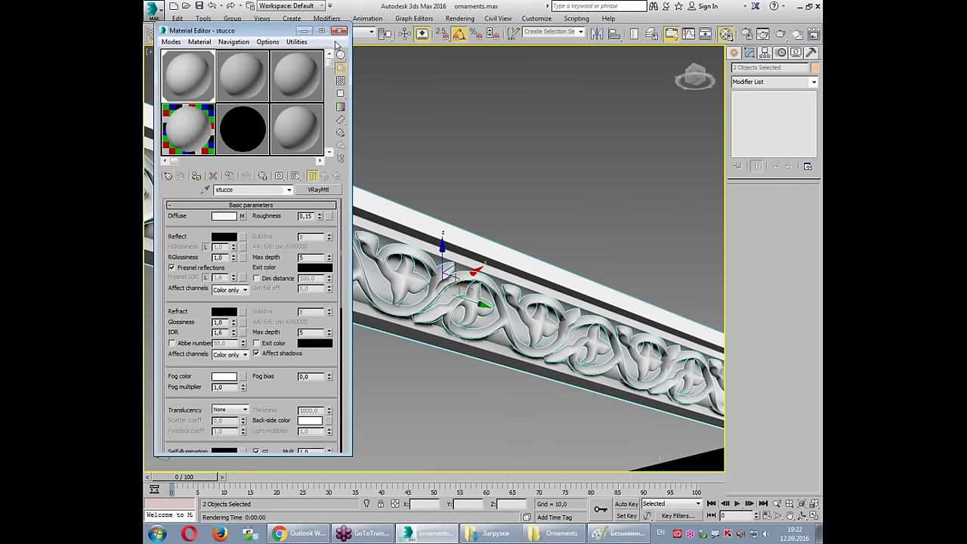
click(344, 38)
click(552, 221)
scroll(552, 222, down, 5)
scroll(507, 220, down, 3)
scroll(507, 220, down, 2)
Step: Group the ornament and molding into Group001 and rotate it about 95° in plan
key(ctrl+a)
key(alt+w)
key(e)
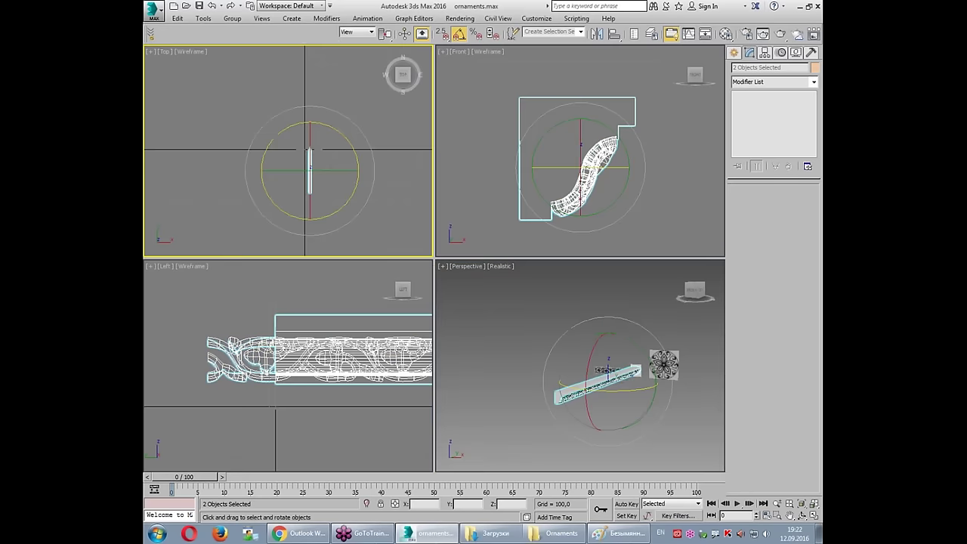
click(232, 18)
click(229, 33)
click(475, 288)
mouse_move(348, 143)
mouse_down()
mouse_move(379, 179)
mouse_move(332, 130)
mouse_up()
key(w)
middle_click(513, 314)
key(alt+w)
scroll(521, 242, up, 3)
scroll(525, 222, up, 2)
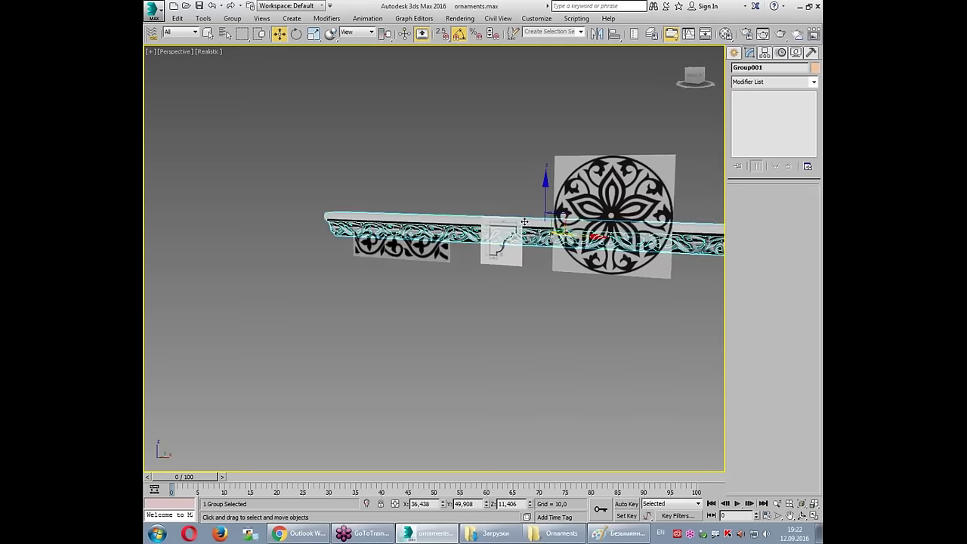
key(alt+w)
Step: Shift-clone the group, turn the copy 90° and move it to the orange bar's left end
middle_click(325, 164)
key(alt+w)
shift+drag(474, 197, 415, 236)
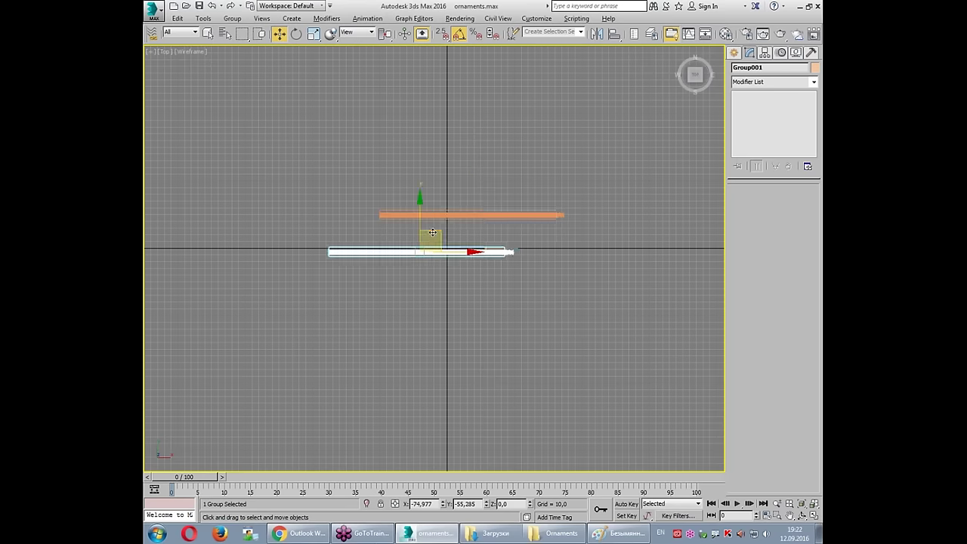
click(487, 311)
key(e)
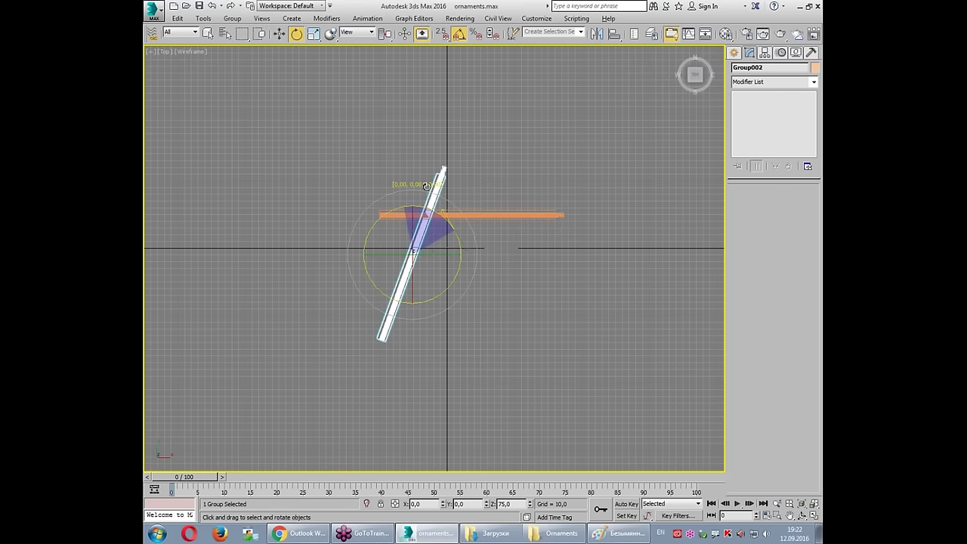
drag(449, 235, 449, 197)
key(w)
drag(412, 303, 385, 340)
Step: Delete the stray diagonal frame beam while inspecting the frieze corner in perspective
key(alt+w)
click(575, 423)
key(alt+w)
alt+middle_drag(453, 340, 420, 365)
scroll(407, 384, up, 5)
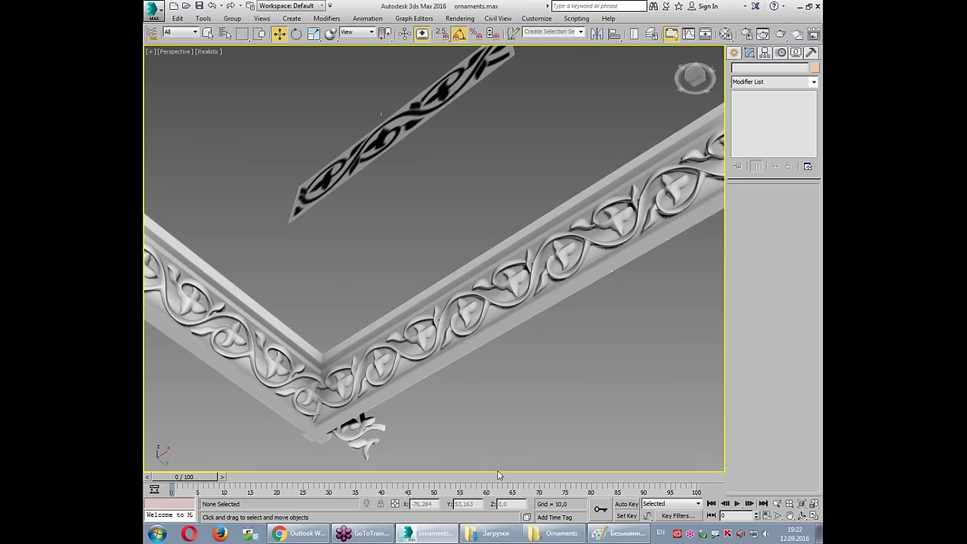
alt+middle_drag(491, 446, 288, 328)
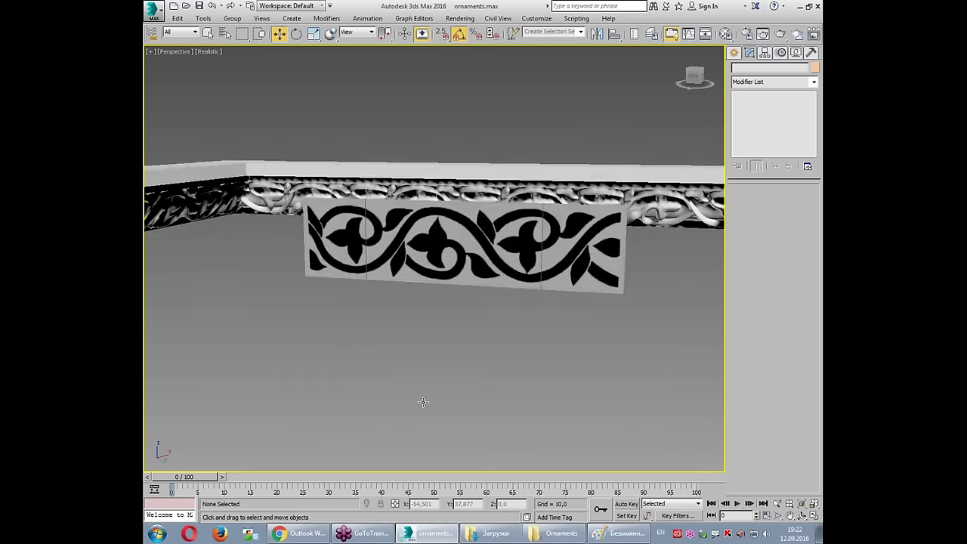
click(349, 408)
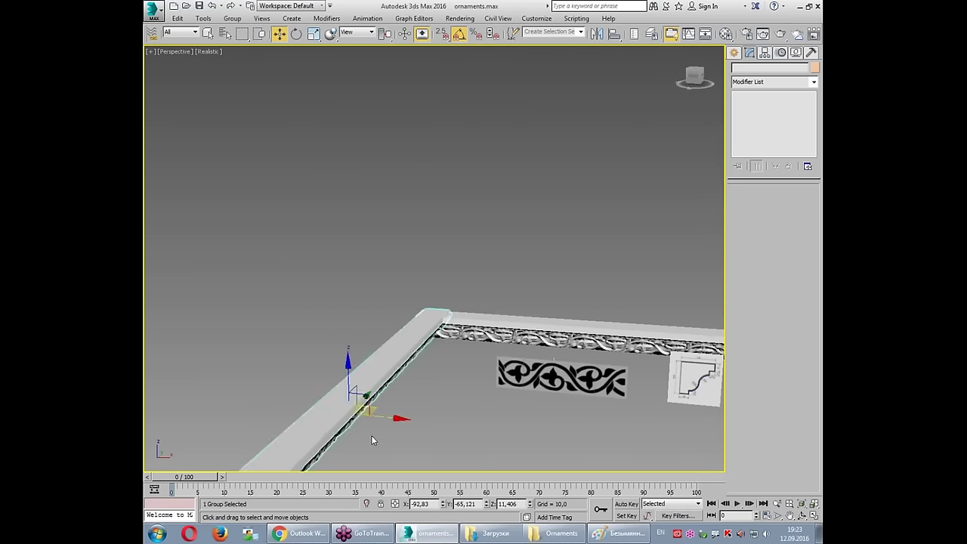
key(Delete)
click(462, 340)
alt+middle_drag(520, 334, 484, 317)
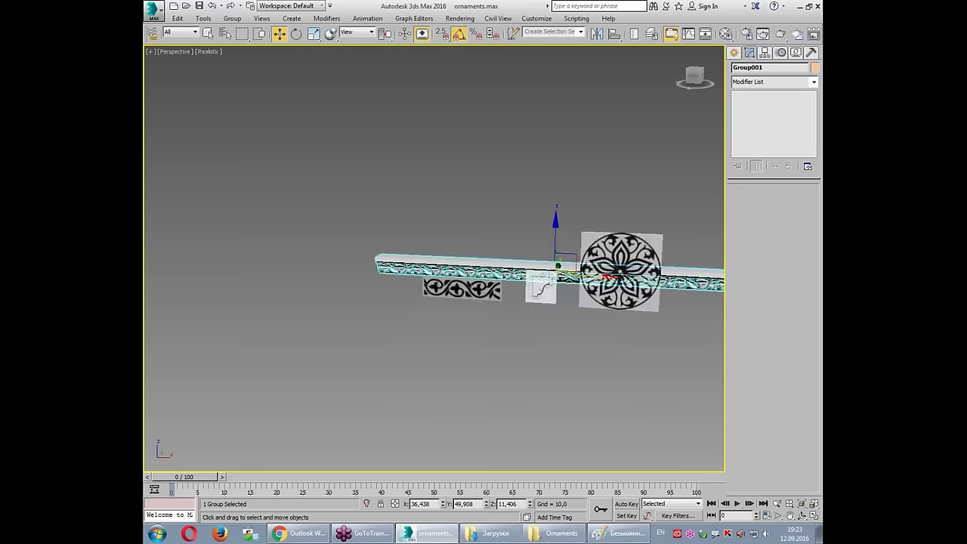
alt+middle_drag(473, 277, 620, 281)
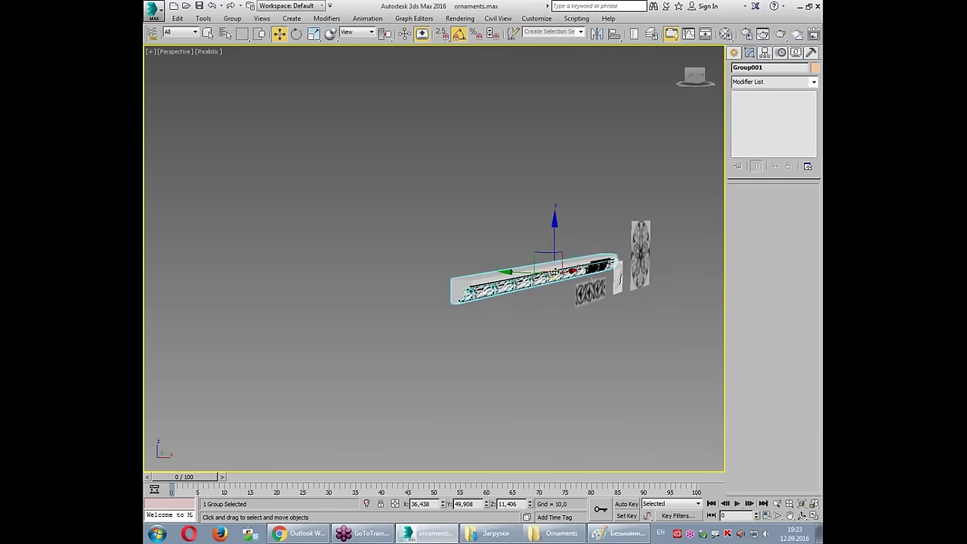
key(alt+w)
Step: Select the frieze group in the top view and add a Slice modifier
click(250, 129)
scroll(264, 132, up, 2)
key(alt+w)
click(665, 266)
click(772, 82)
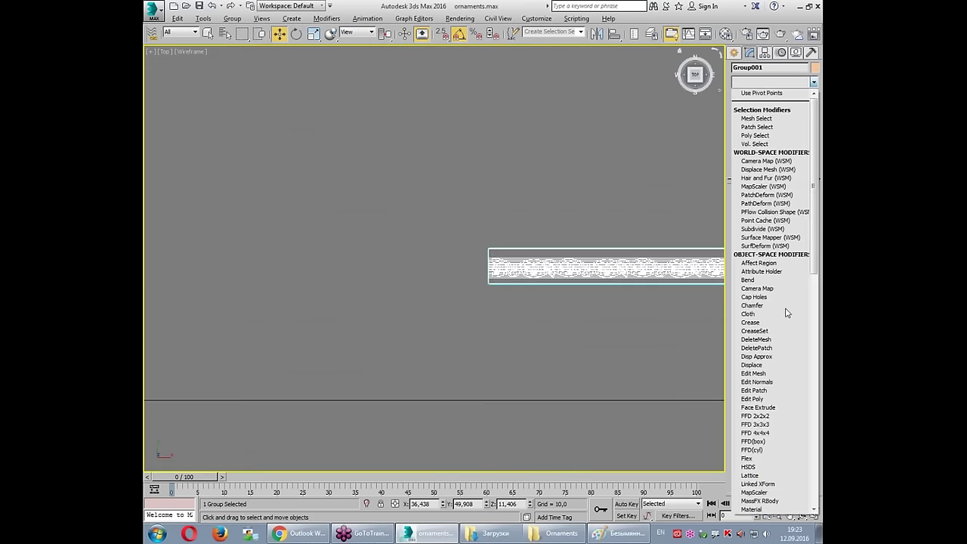
scroll(779, 340, down, 6)
scroll(763, 393, down, 6)
scroll(764, 424, down, 5)
scroll(768, 425, down, 1)
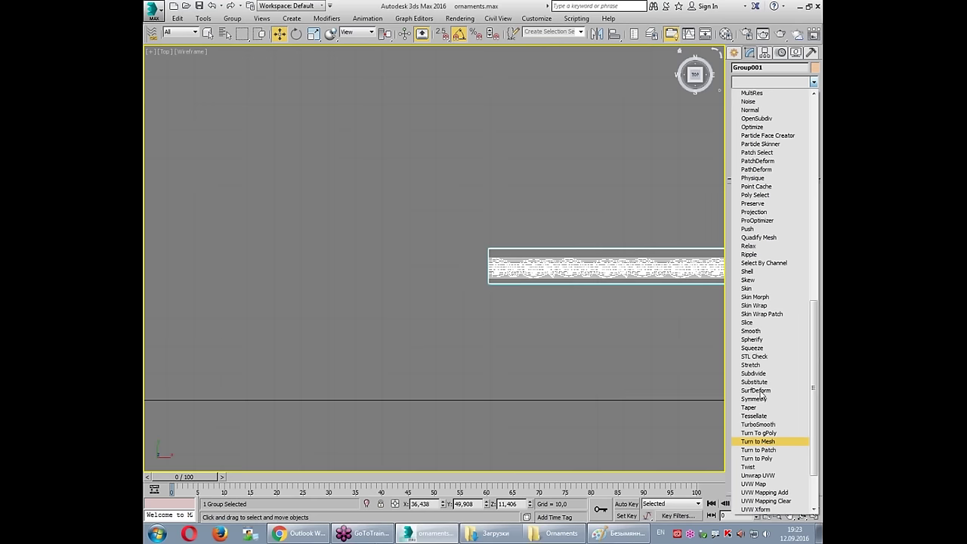
click(749, 322)
scroll(452, 313, down, 5)
scroll(452, 314, up, 2)
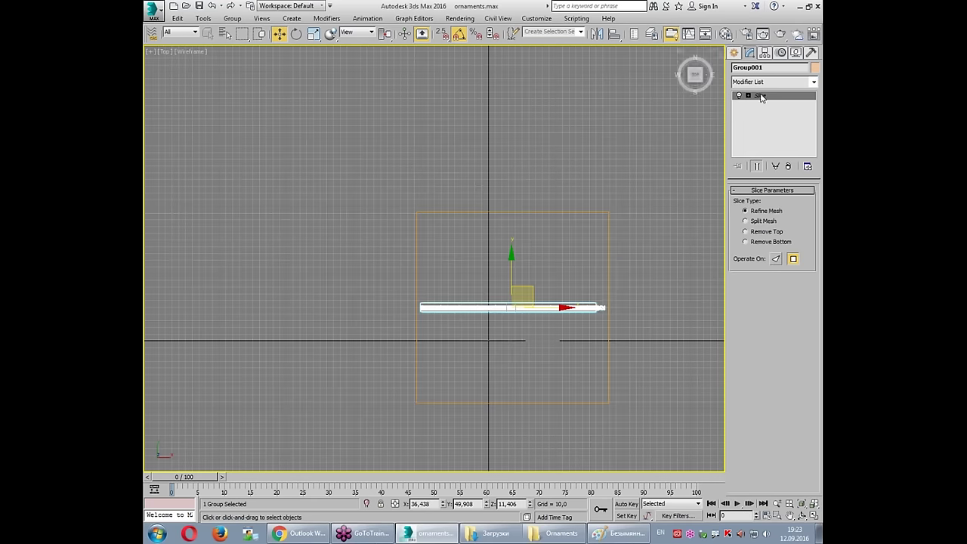
Step: Angle the slice plane diagonally across the strip and slide it to the corner
key(1)
key(e)
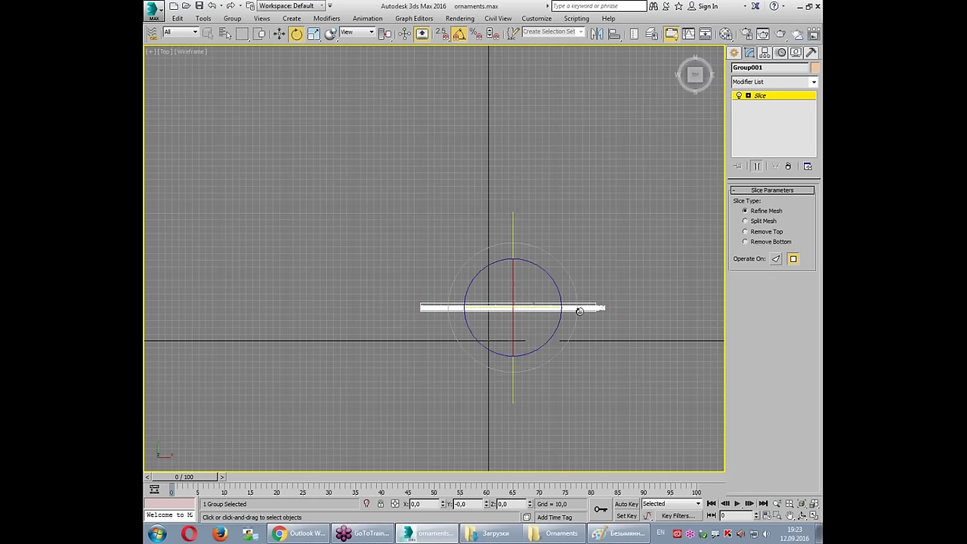
key(w)
mouse_move(544, 298)
mouse_down()
mouse_move(478, 298)
mouse_move(498, 284)
mouse_up()
key(e)
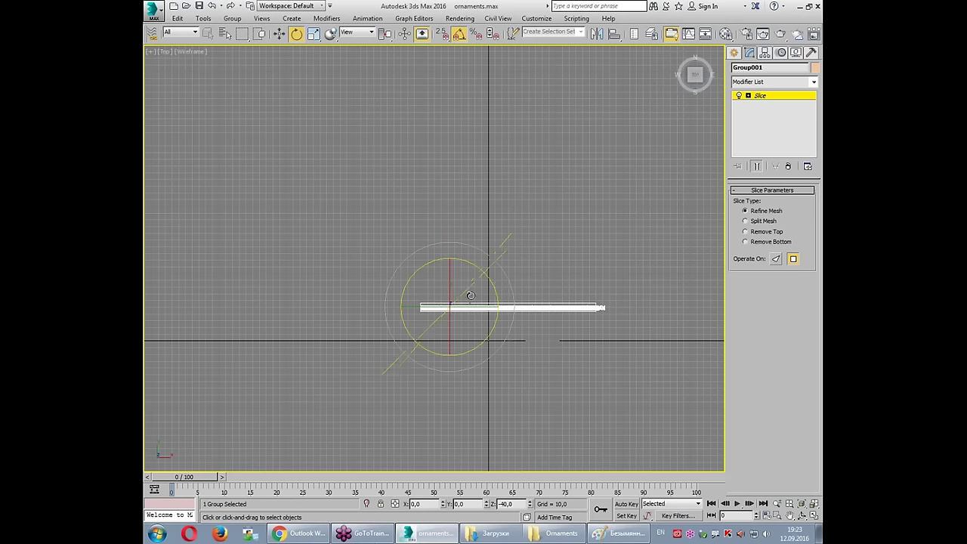
scroll(469, 294, up, 5)
key(w)
drag(396, 340, 323, 340)
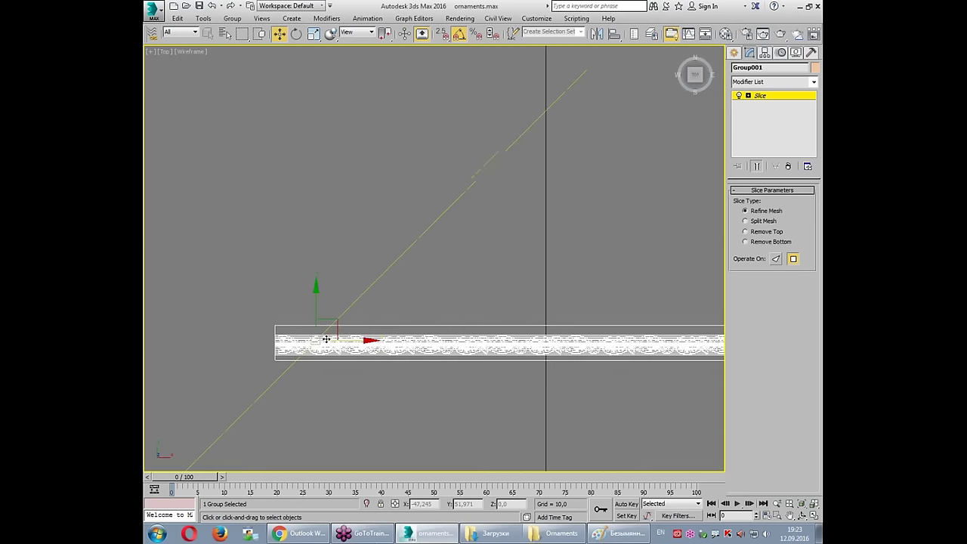
scroll(339, 306, up, 5)
scroll(339, 306, down, 2)
scroll(356, 300, down, 2)
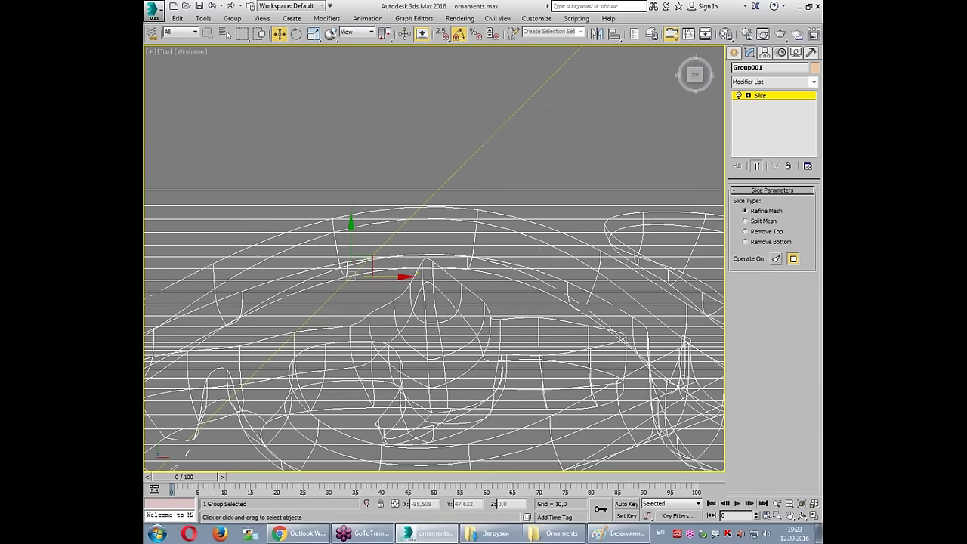
scroll(378, 291, down, 2)
scroll(405, 281, down, 2)
mouse_move(405, 280)
mouse_down()
mouse_move(431, 284)
mouse_move(418, 284)
mouse_up()
scroll(463, 280, down, 3)
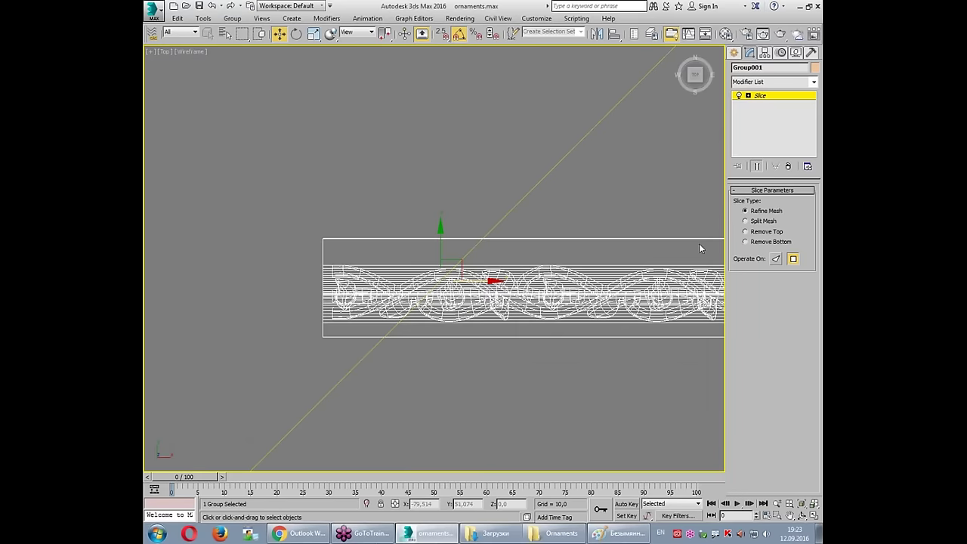
Step: Set the Slice type to Remove Bottom and finish editing the slice plane
click(759, 234)
click(761, 244)
click(768, 97)
click(649, 163)
click(505, 241)
scroll(505, 242, down, 3)
mouse_move(505, 241)
middle_down()
mouse_move(510, 340)
mouse_move(505, 249)
middle_up()
Step: Orbit the perspective view to inspect the mitered end, then return to the top view
key(alt+w)
middle_click(585, 386)
key(alt+w)
mouse_move(638, 321)
alt+middle_down()
mouse_move(677, 300)
mouse_move(496, 216)
mouse_move(491, 198)
alt+middle_up()
scroll(497, 216, up, 2)
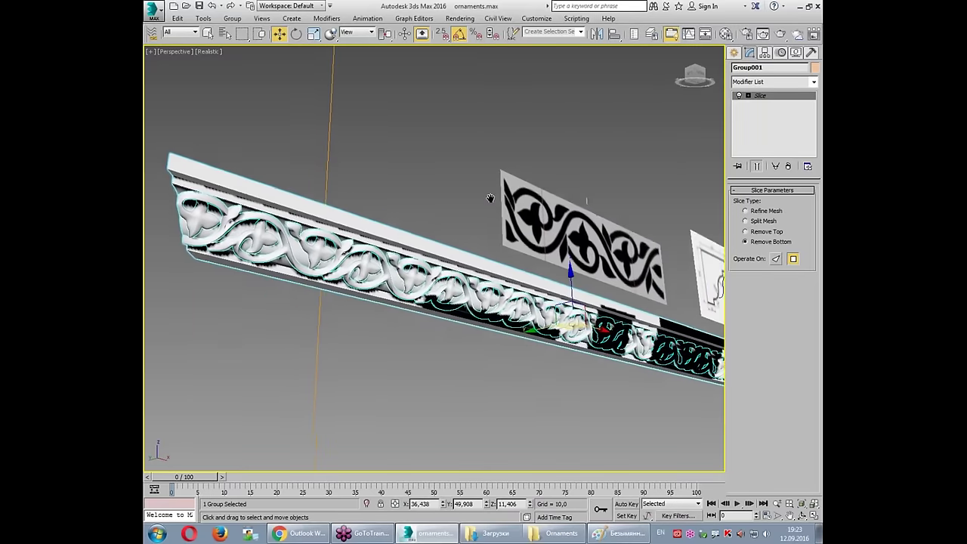
key(alt+w)
middle_click(284, 161)
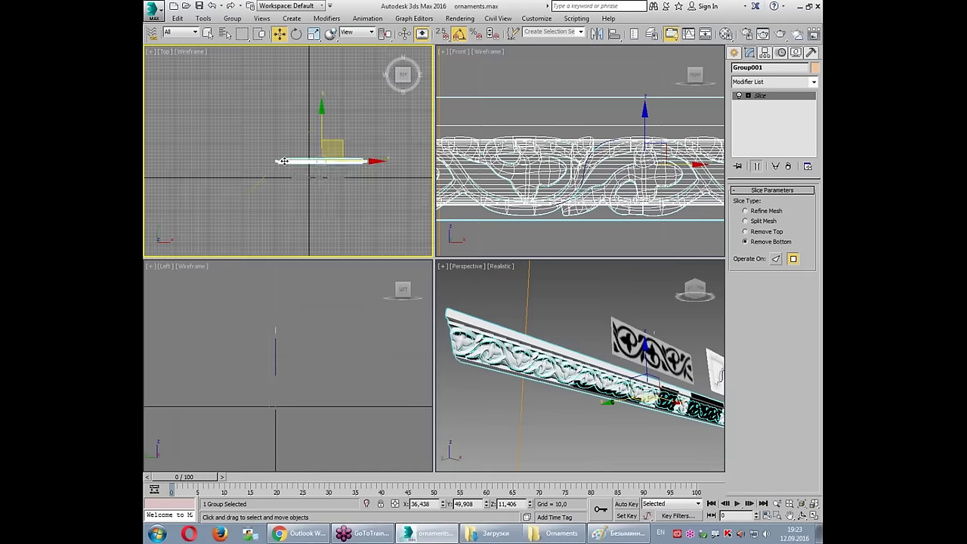
key(alt+w)
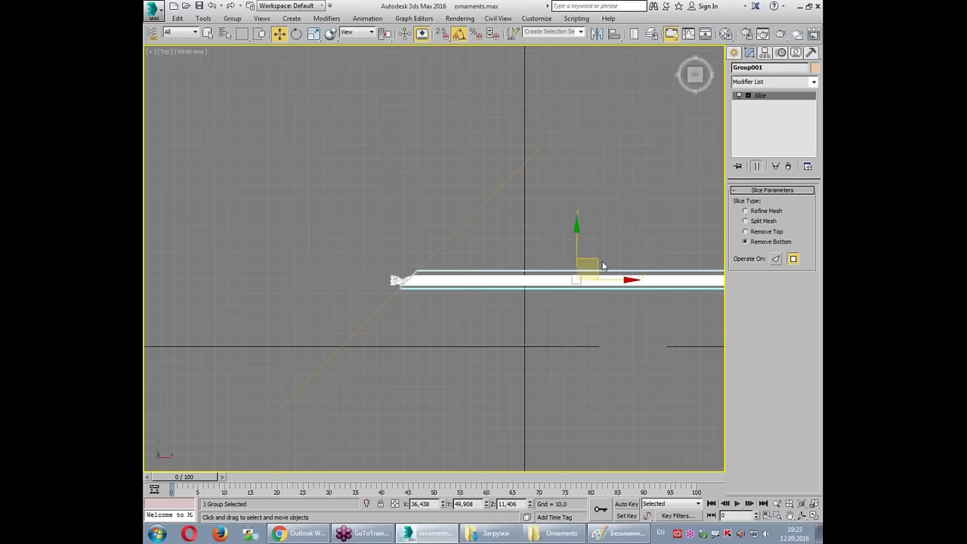
Step: Shift-clone the sliced group and rotate the copy 90° to run vertically
shift+drag(603, 266, 556, 208)
click(483, 311)
key(e)
mouse_move(569, 193)
mouse_down()
mouse_move(596, 227)
mouse_move(420, 92)
mouse_up()
key(w)
scroll(506, 451, down, 2)
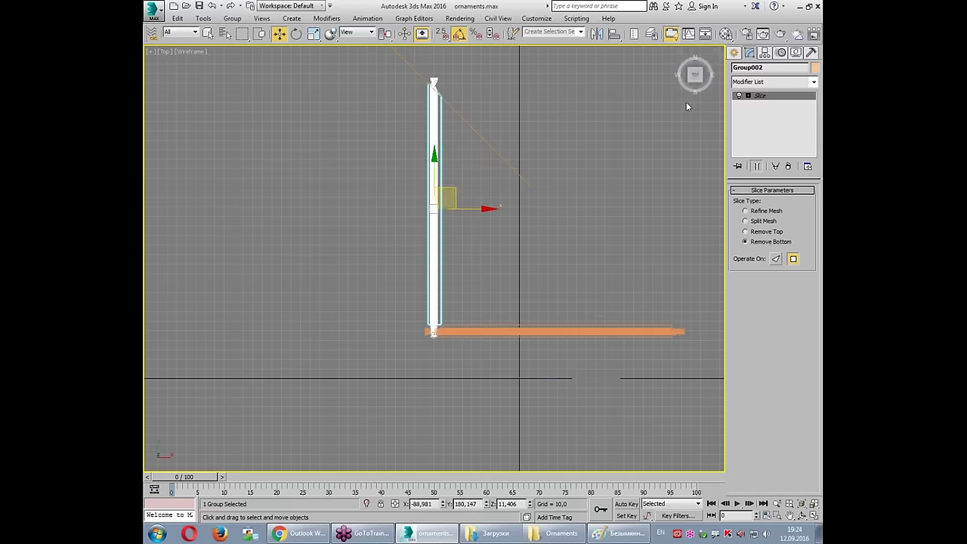
Step: Re-angle and shift the copy's slice plane, setting it to Remove Top
key(1)
drag(428, 84, 428, 255)
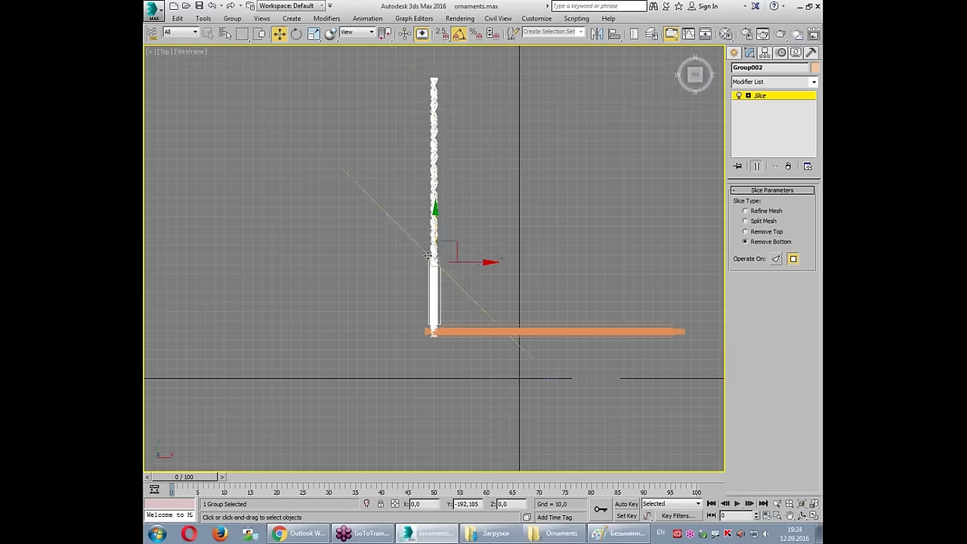
key(e)
drag(476, 274, 458, 212)
click(763, 234)
scroll(438, 303, up, 5)
key(w)
drag(373, 208, 372, 242)
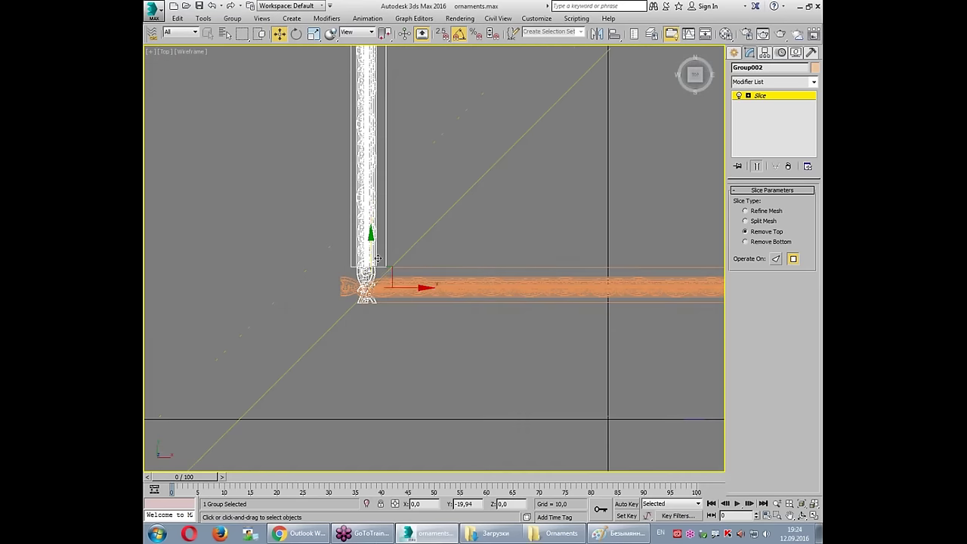
click(783, 97)
Step: Turn on vertex snapping and snap the vertical copy onto the frame corner
scroll(405, 287, up, 2)
drag(401, 242, 405, 302)
scroll(452, 280, up, 3)
click(449, 268)
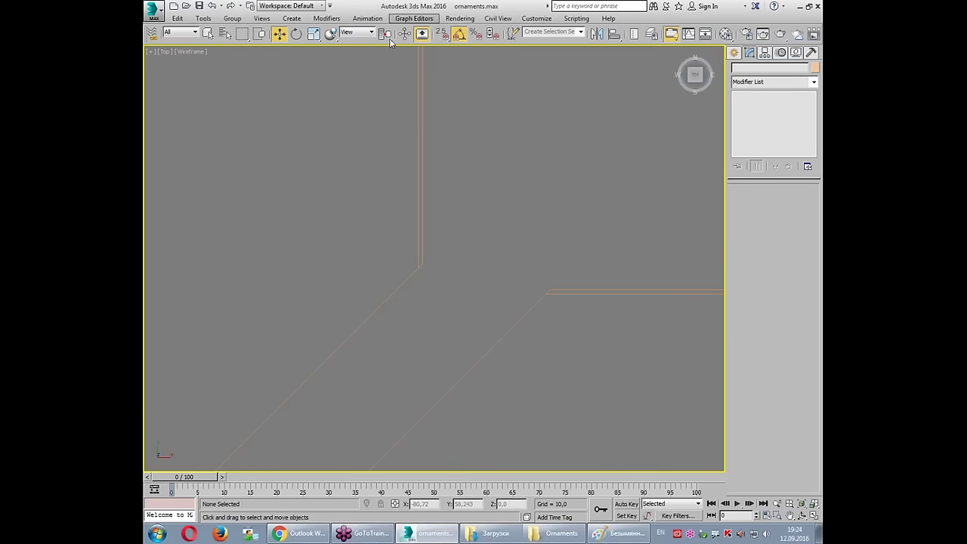
click(441, 34)
click(418, 267)
middle_drag(419, 269, 583, 316)
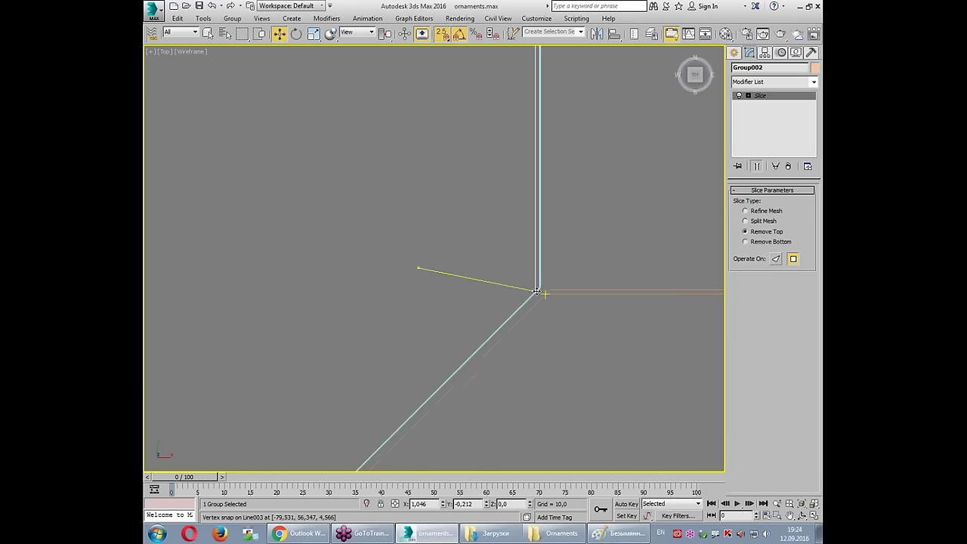
click(582, 316)
scroll(583, 312, down, 3)
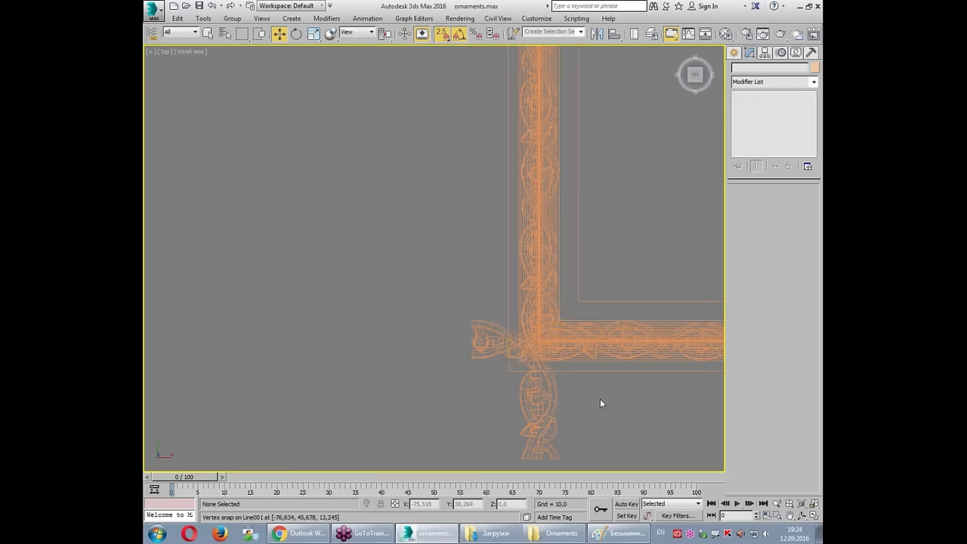
Step: Orbit the perspective view to inspect the mitered corner joint
key(alt+w)
click(492, 385)
key(alt+w)
mouse_move(354, 370)
alt+middle_down()
mouse_move(346, 323)
mouse_move(341, 330)
mouse_move(421, 398)
alt+middle_up()
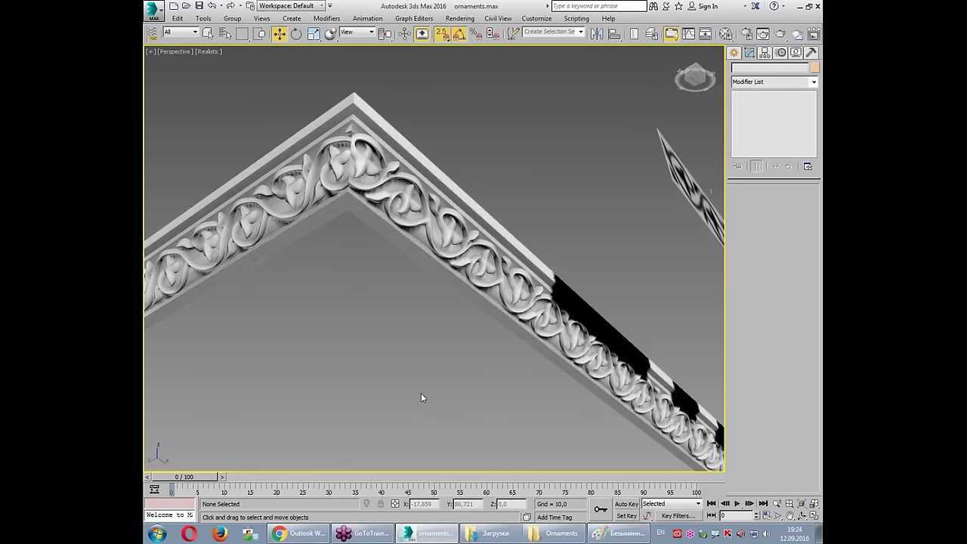
scroll(361, 205, up, 3)
scroll(365, 235, up, 2)
scroll(365, 235, up, 2)
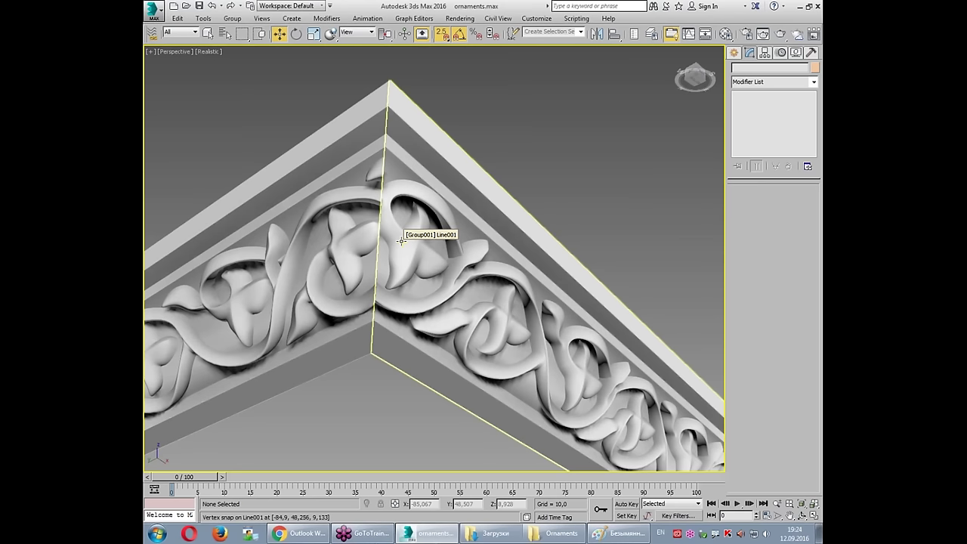
drag(411, 83, 407, 381)
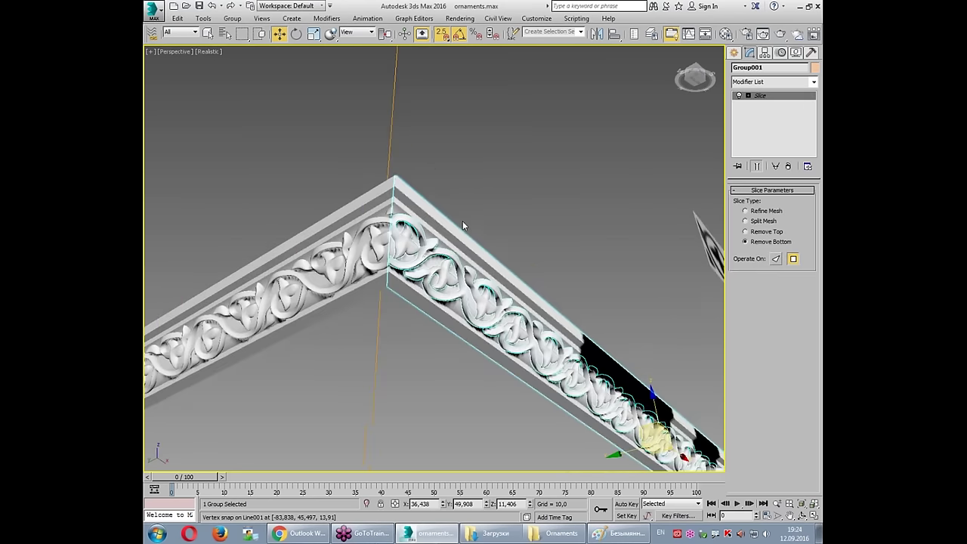
Step: Move the original frieze group's and the left arm's Slice Plane gizmos to the corner so the cuts meet
click(748, 96)
click(762, 105)
click(762, 104)
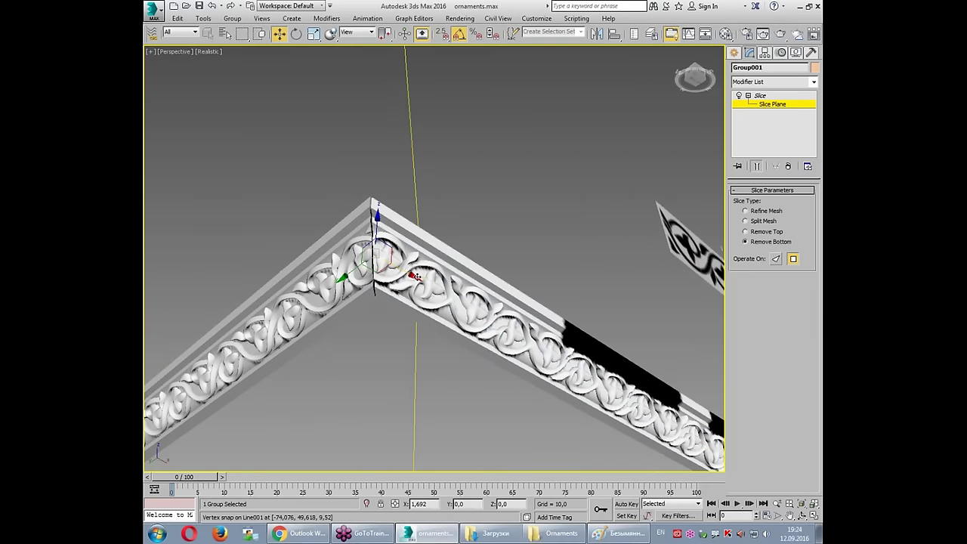
drag(447, 295, 450, 290)
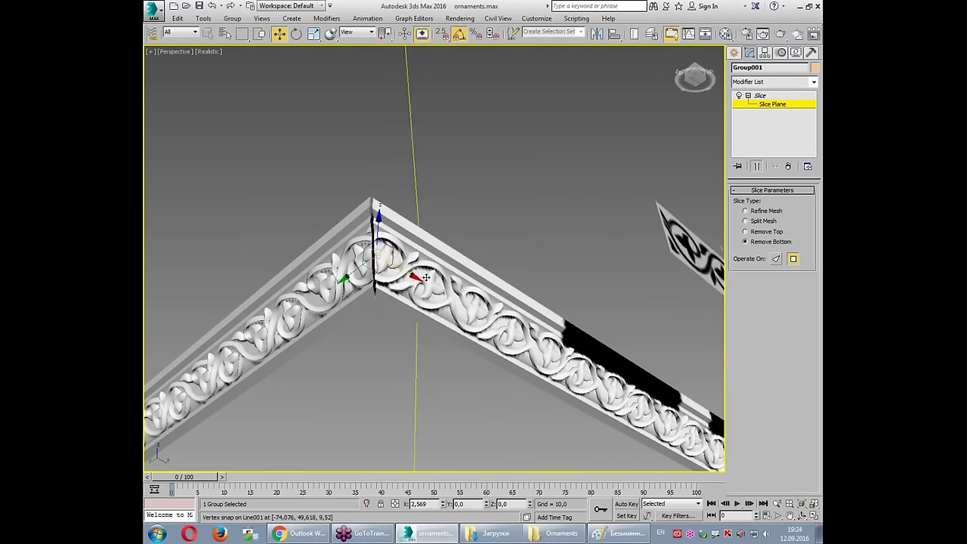
drag(450, 289, 412, 262)
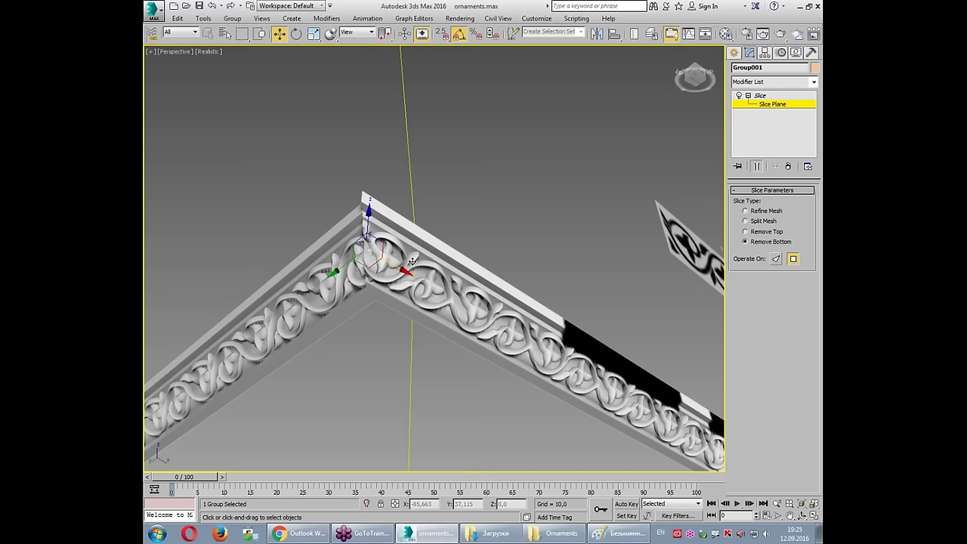
scroll(411, 262, up, 3)
drag(382, 225, 499, 304)
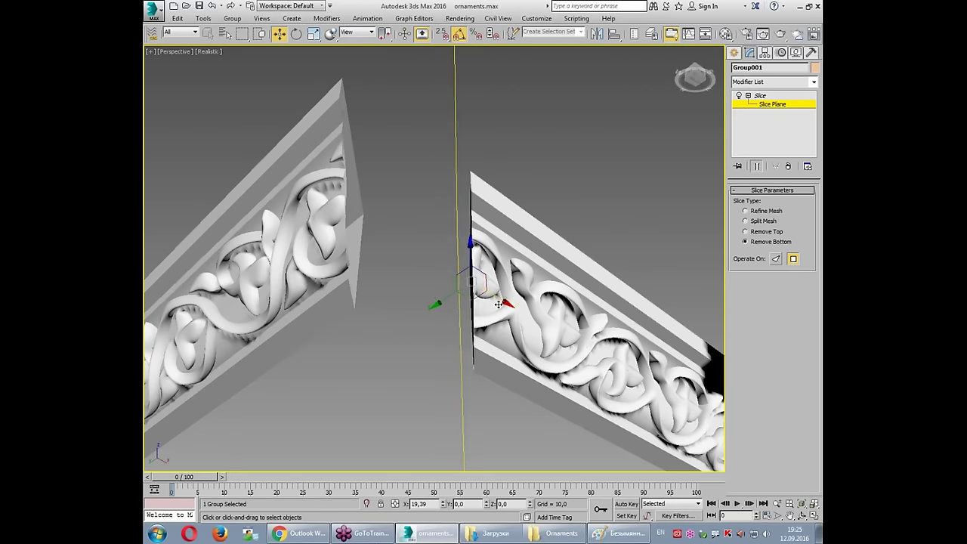
click(302, 197)
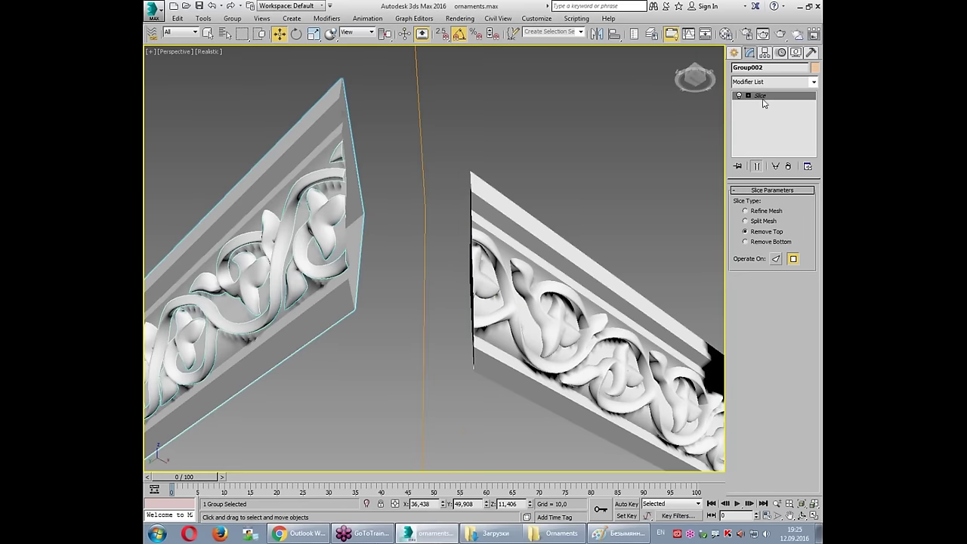
middle_drag(461, 165, 421, 193)
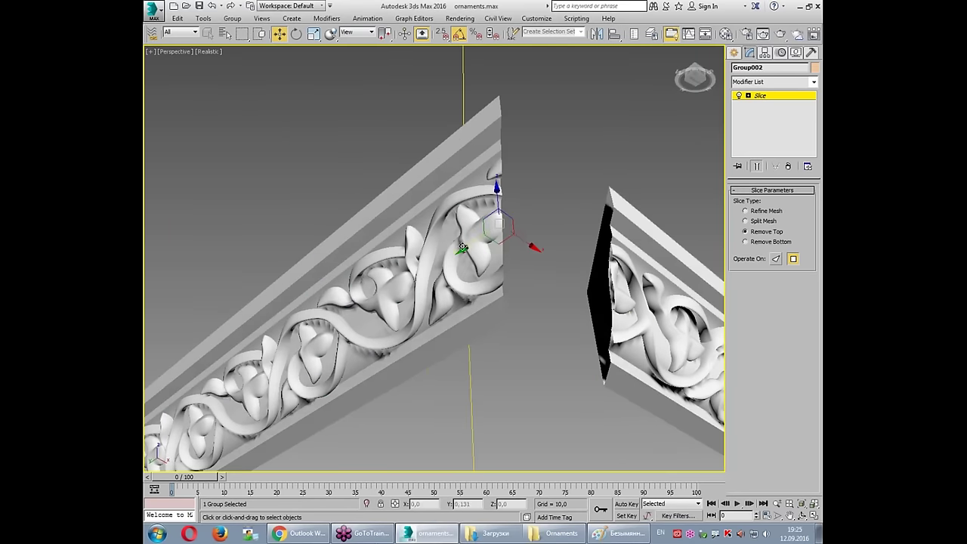
drag(462, 248, 440, 267)
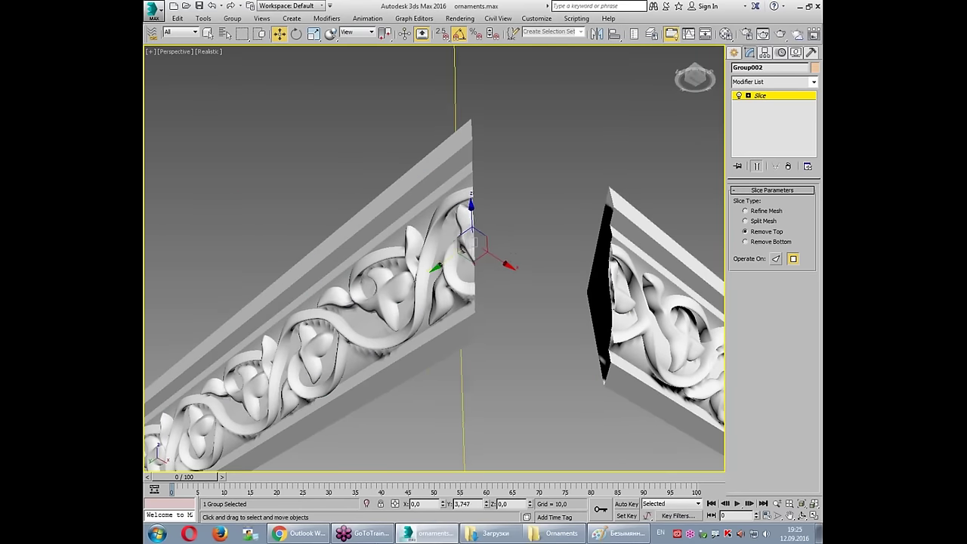
Step: Frame the cornice corner in a maximized Top view and reselect the left molding arm
key(alt+w)
key(alt+w)
middle_drag(620, 265, 482, 267)
click(481, 266)
scroll(298, 186, up, 3)
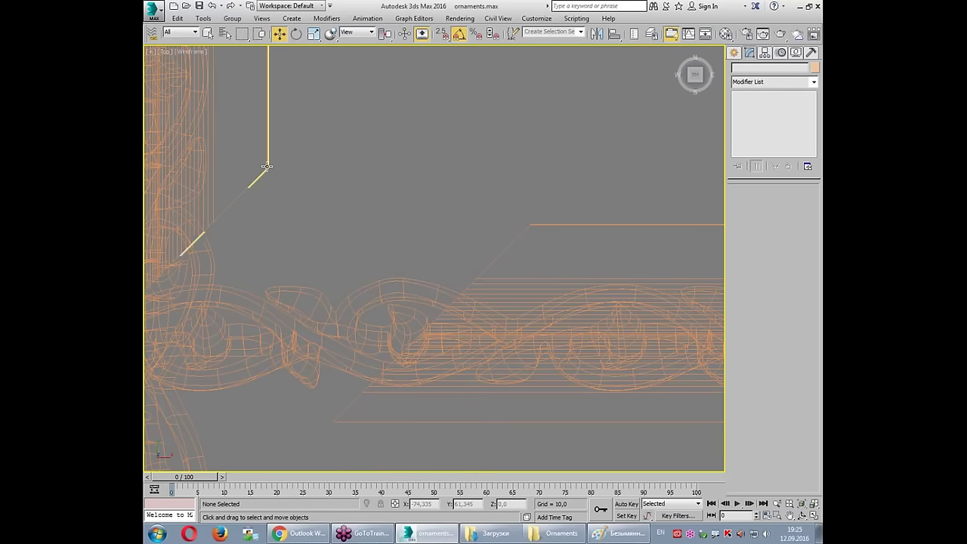
click(273, 175)
scroll(274, 176, up, 4)
middle_drag(274, 176, 361, 197)
click(399, 199)
click(457, 232)
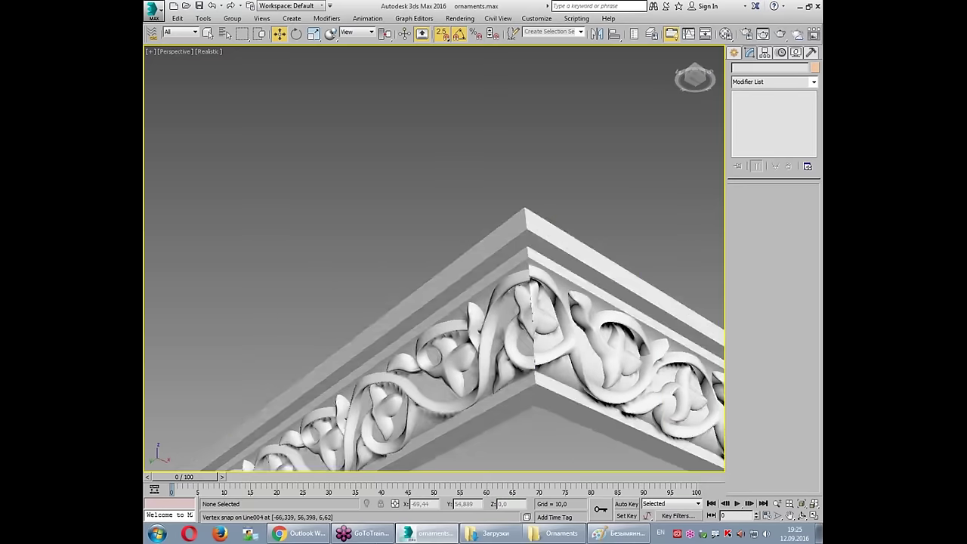
Step: Orbit around the corner to inspect the mitre from several sides and below
alt+middle_drag(484, 151, 518, 151)
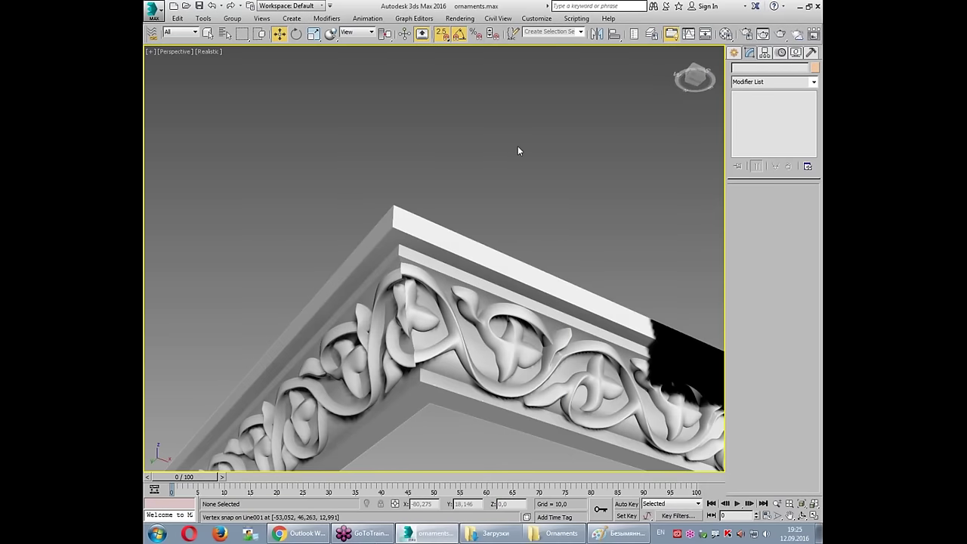
scroll(518, 152, down, 2)
scroll(514, 166, down, 3)
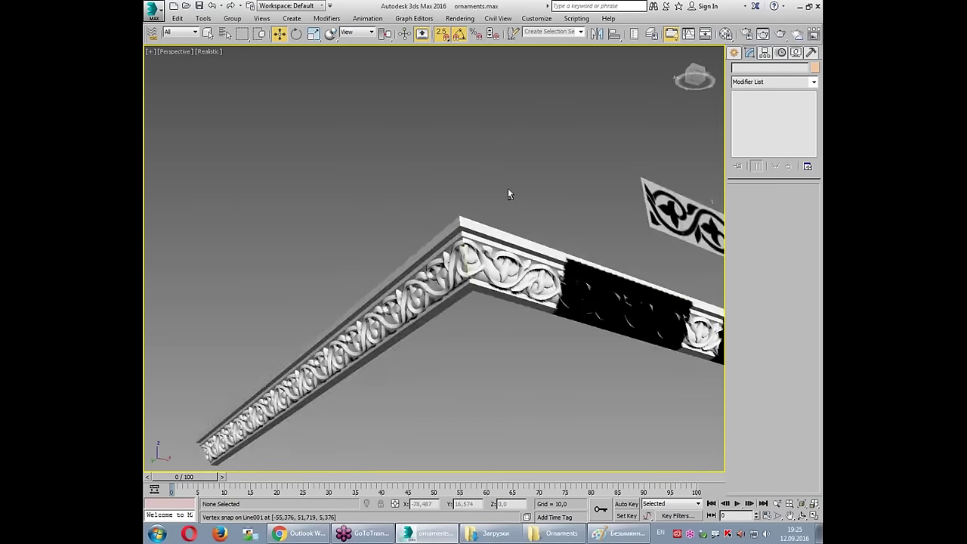
alt+middle_drag(529, 174, 537, 177)
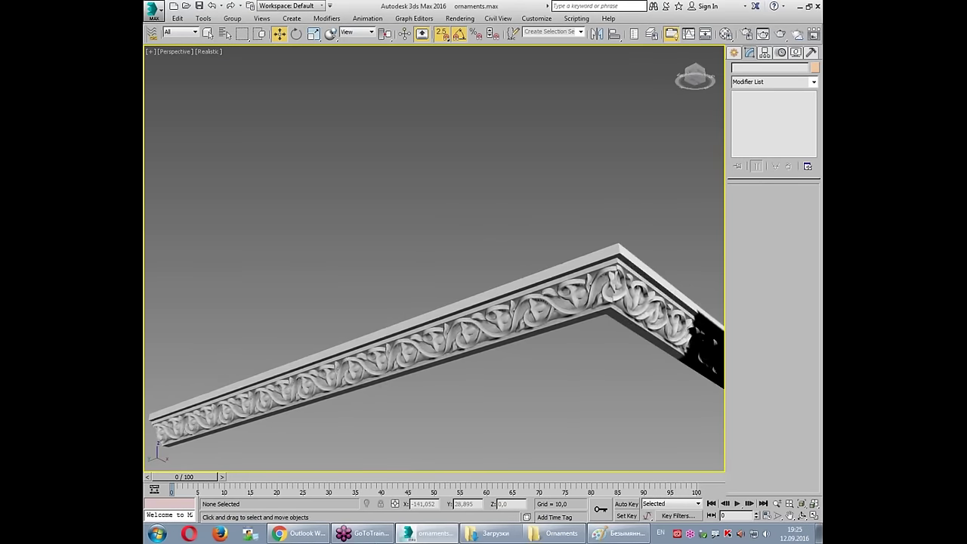
alt+middle_drag(402, 177, 405, 181)
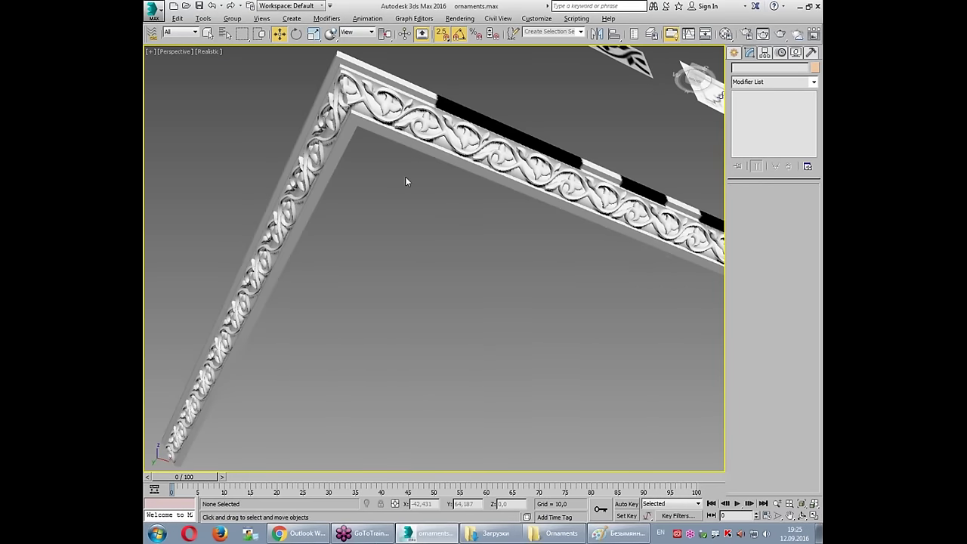
scroll(406, 182, down, 5)
mouse_move(523, 247)
alt+middle_down()
mouse_move(450, 288)
mouse_move(514, 362)
mouse_move(457, 293)
mouse_move(428, 215)
alt+middle_up()
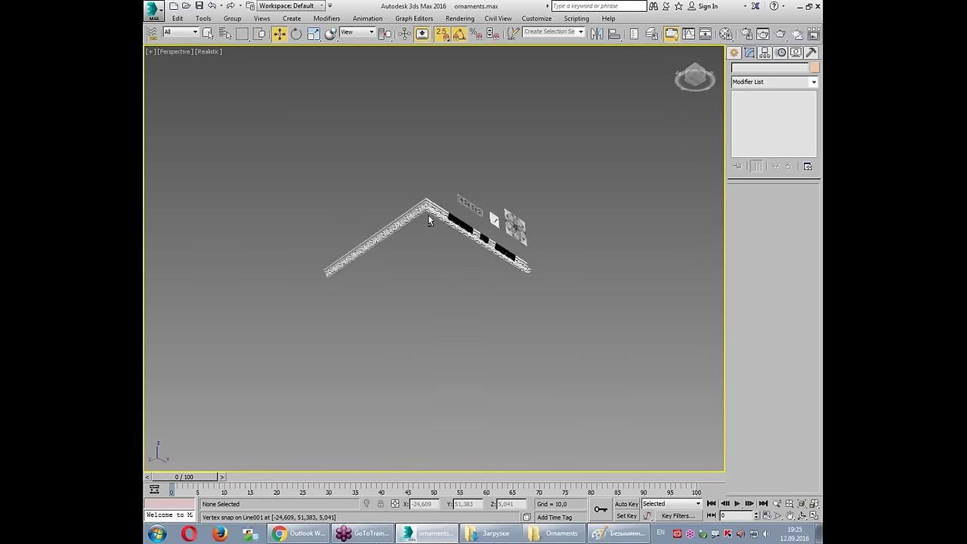
scroll(428, 216, up, 3)
Step: Turn off snapping, hide the left arm, and remove the right arm's Slice modifier
key(s)
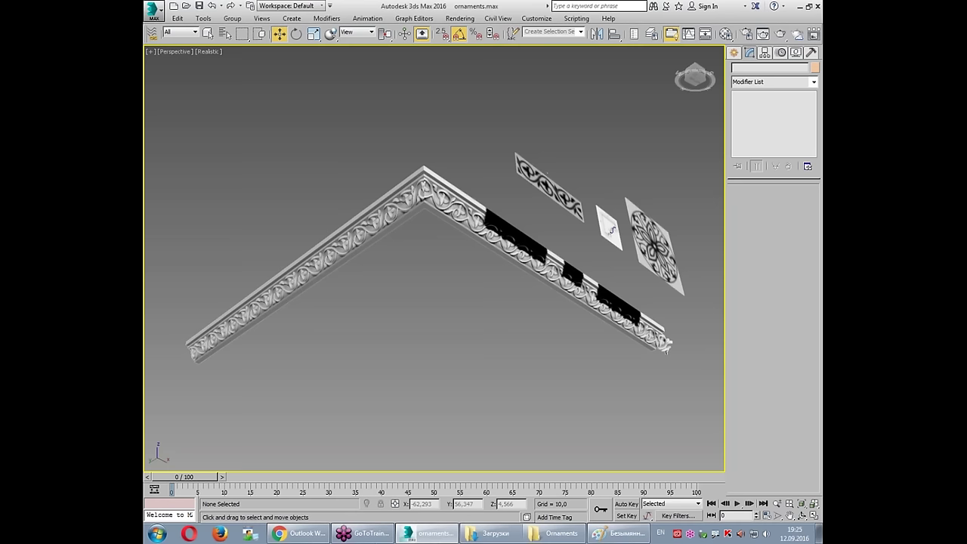
click(424, 230)
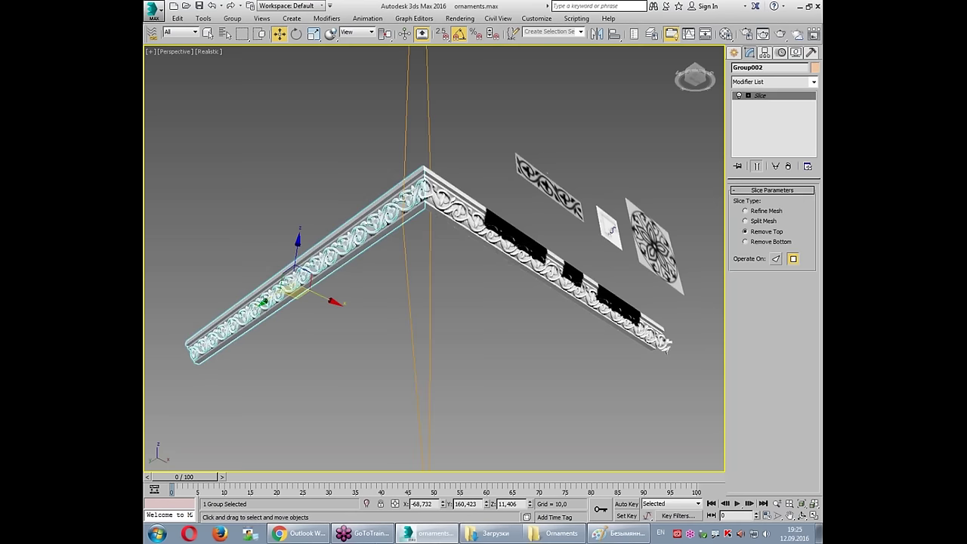
key(Delete)
click(657, 339)
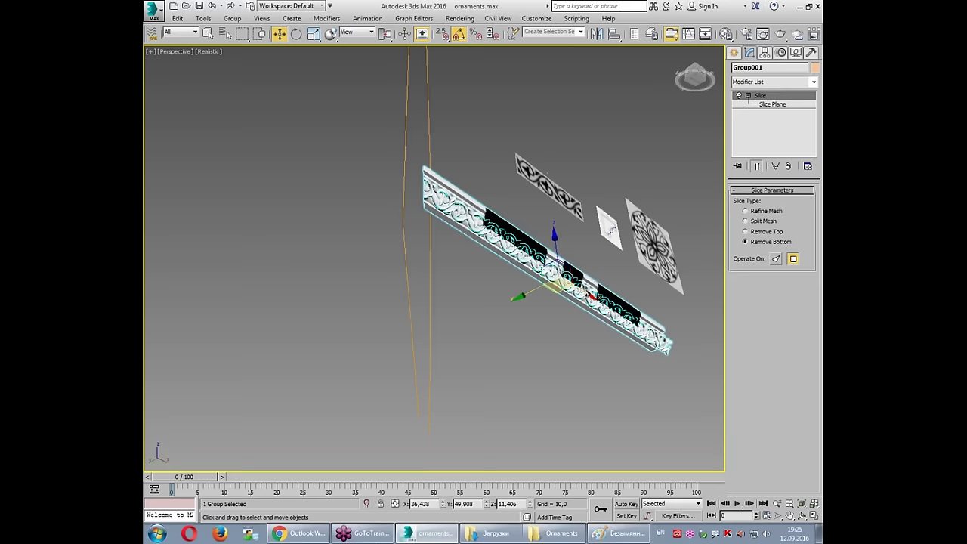
click(787, 168)
click(624, 165)
mouse_move(621, 162)
alt+middle_down()
mouse_move(612, 174)
mouse_move(541, 139)
alt+middle_up()
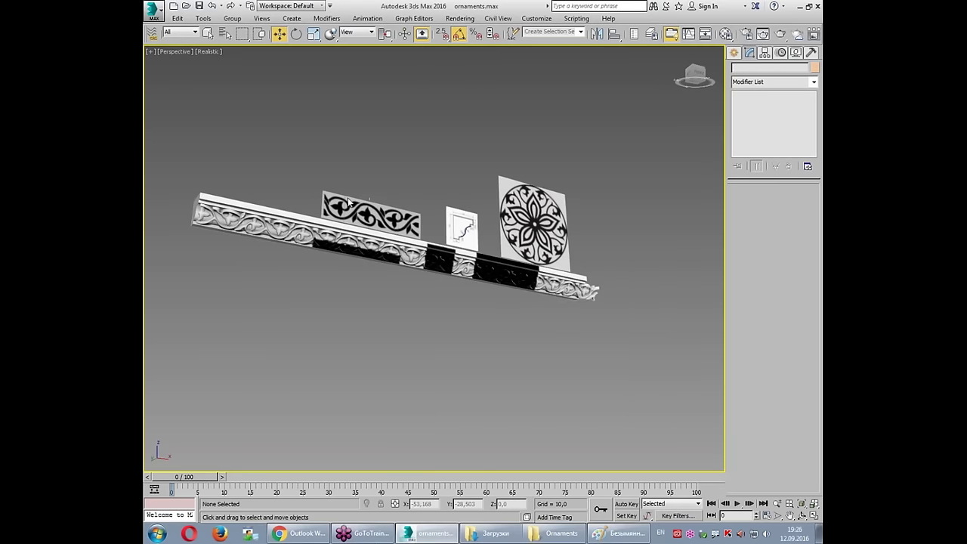
key(alt+w)
scroll(615, 136, down, 6)
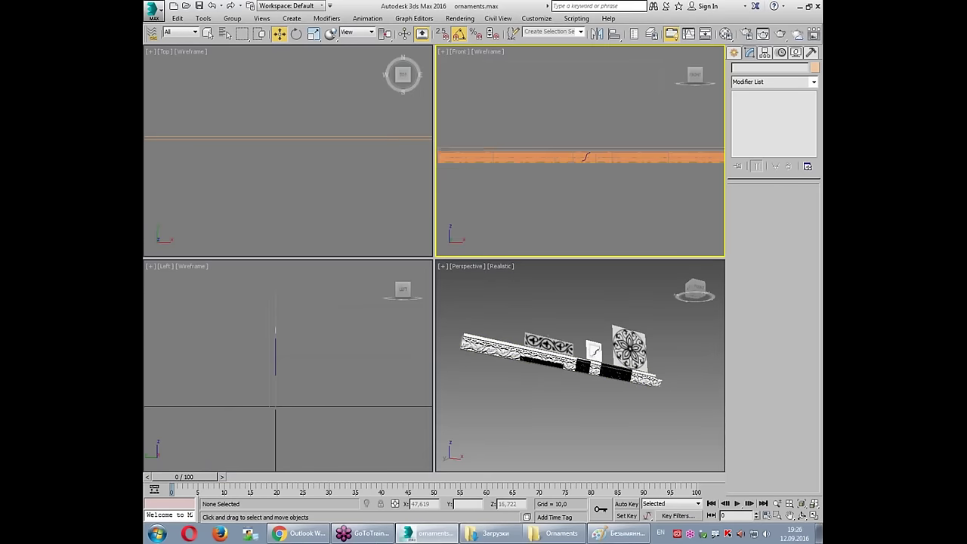
Step: Select the rosette reference plane in the Front view and hide all unselected objects
scroll(618, 134, up, 3)
key(F3)
middle_drag(594, 160, 591, 130)
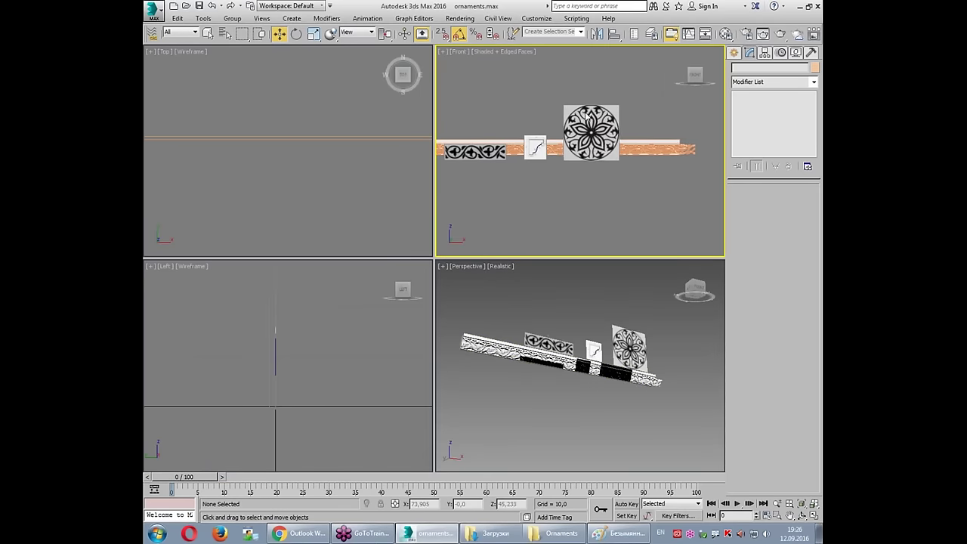
right_click(585, 114)
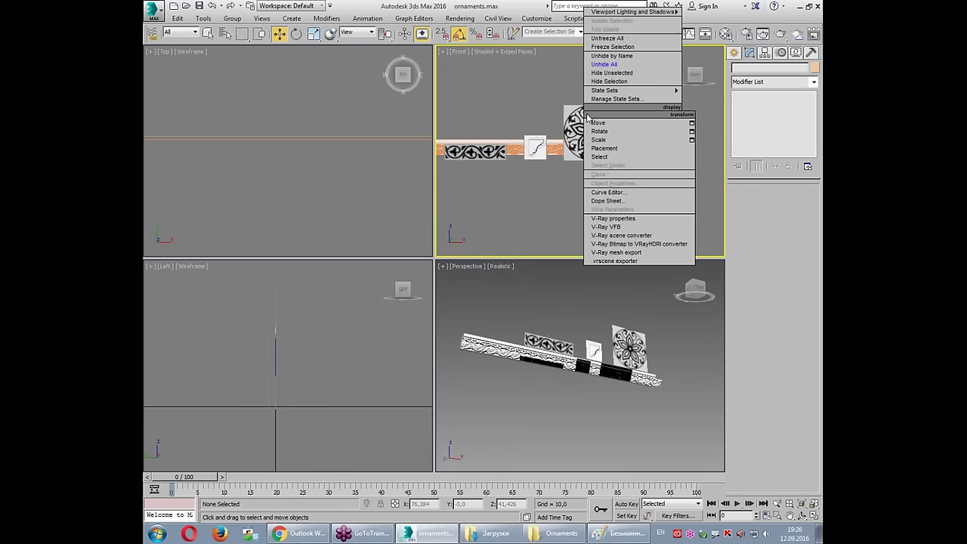
click(613, 47)
drag(482, 107, 538, 183)
right_click(536, 168)
click(574, 132)
Step: Maximize the Front view, centre the rosette image, and mark the petal area and vertical axis
key(alt+w)
click(473, 132)
scroll(472, 130, up, 3)
middle_drag(472, 130, 478, 100)
scroll(478, 100, up, 2)
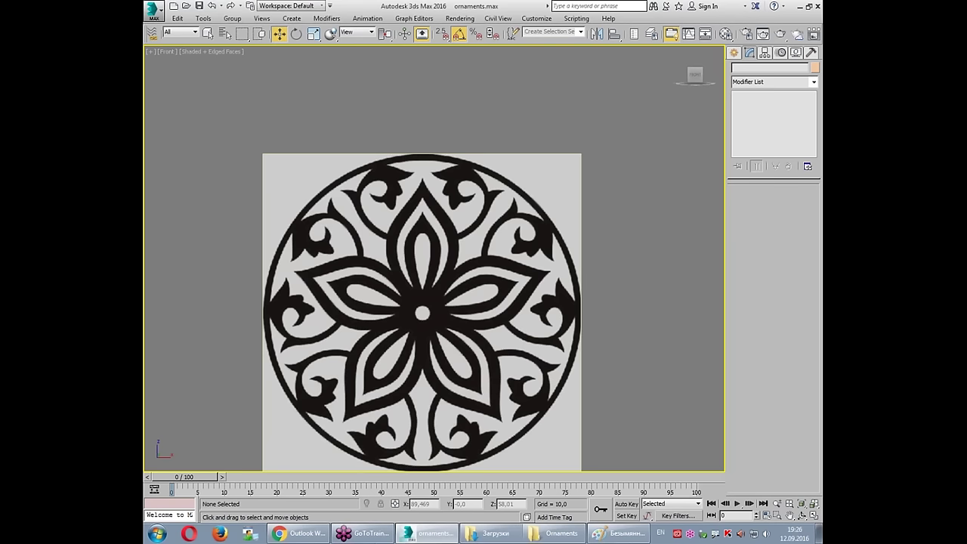
mouse_move(299, 134)
mouse_down()
mouse_move(419, 313)
mouse_move(579, 151)
mouse_up()
drag(425, 77, 425, 382)
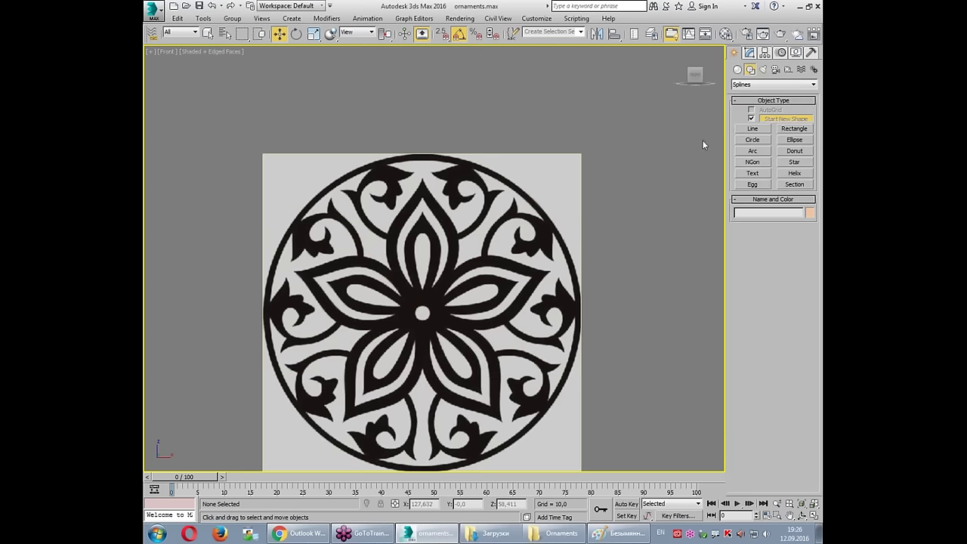
Step: Create a standard Cylinder beside the rosette image in the Front view
click(738, 70)
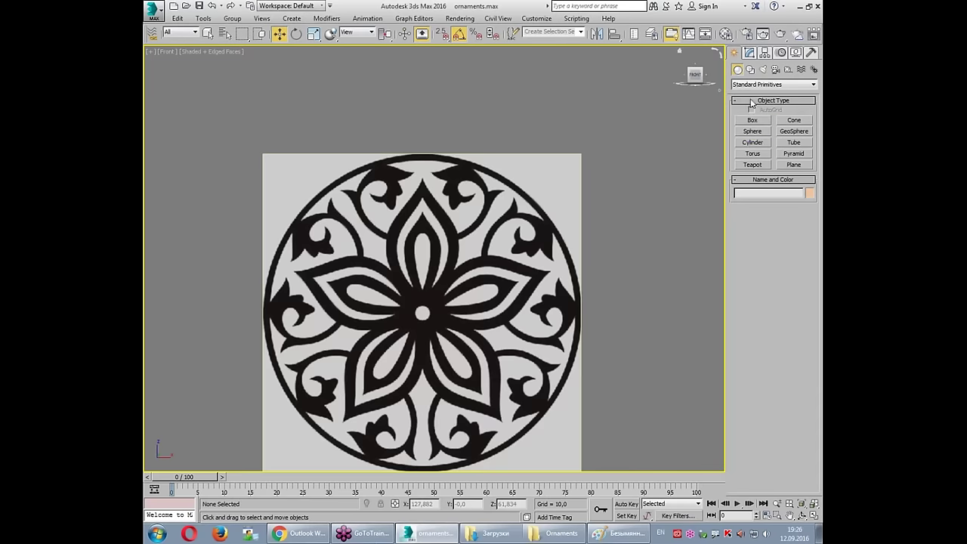
click(753, 142)
scroll(284, 186, down, 2)
drag(521, 244, 586, 295)
click(585, 295)
click(579, 216)
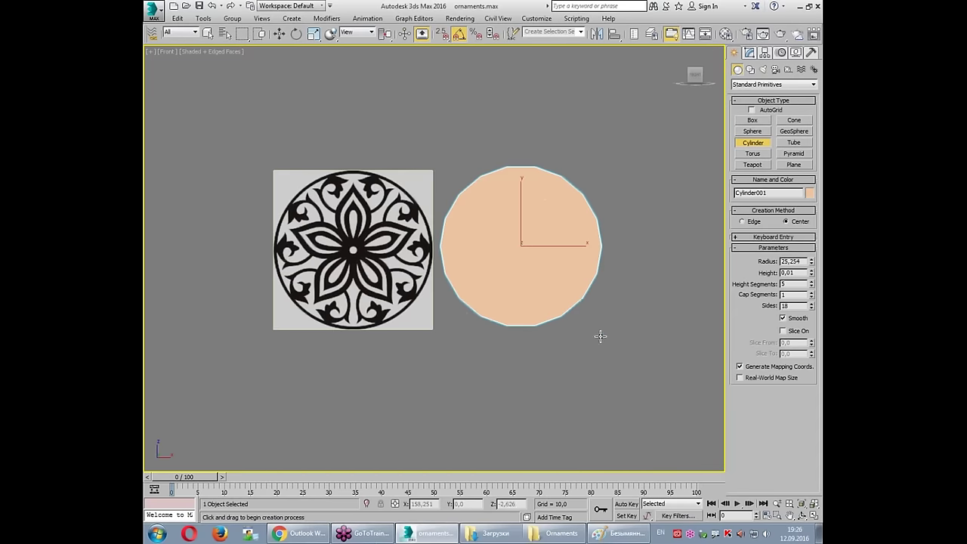
key(w)
Step: Set the cylinder's Radius to 30.81 and Sides to 5
key(alt+w)
right_click(605, 333)
key(alt+w)
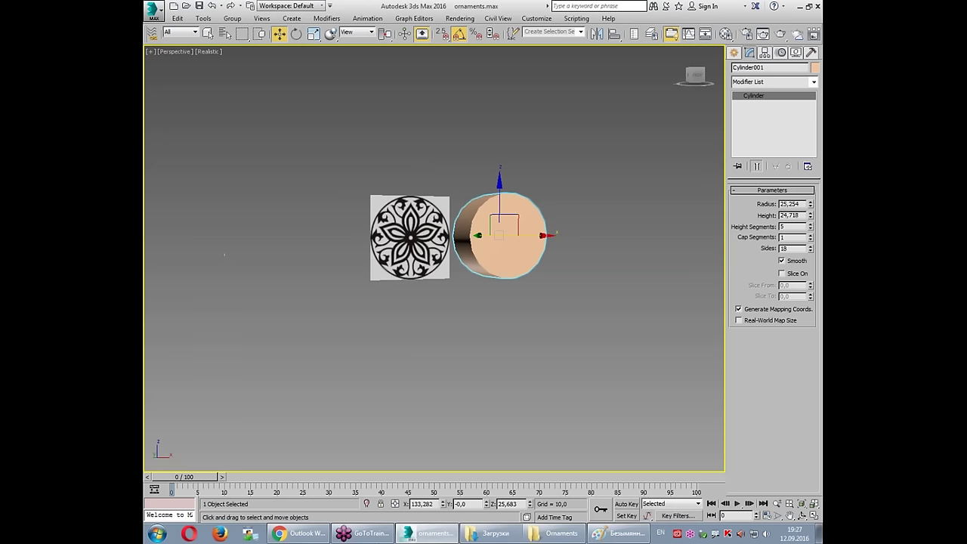
drag(810, 204, 812, 192)
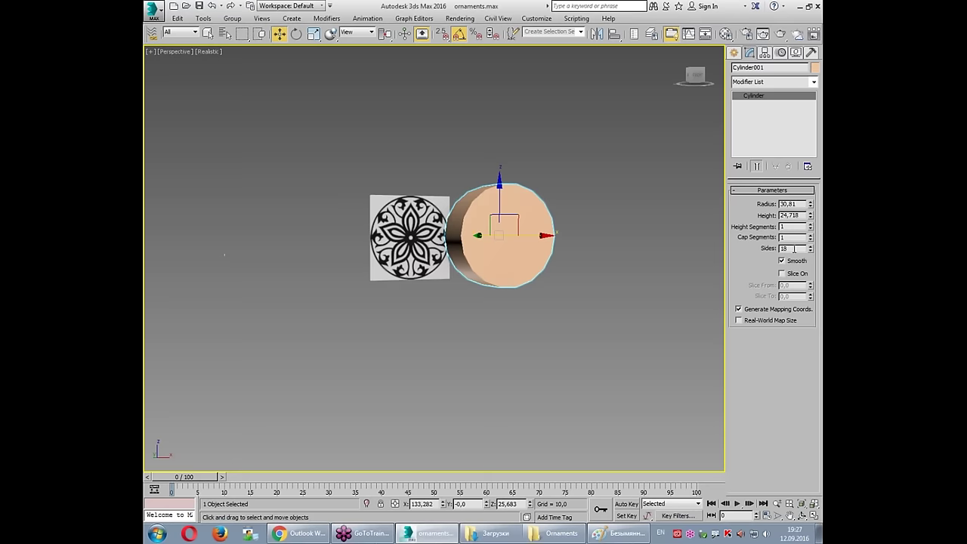
text(5)
key(Return)
Step: Move the five-sided prism over the rosette image in the Front view
key(alt+w)
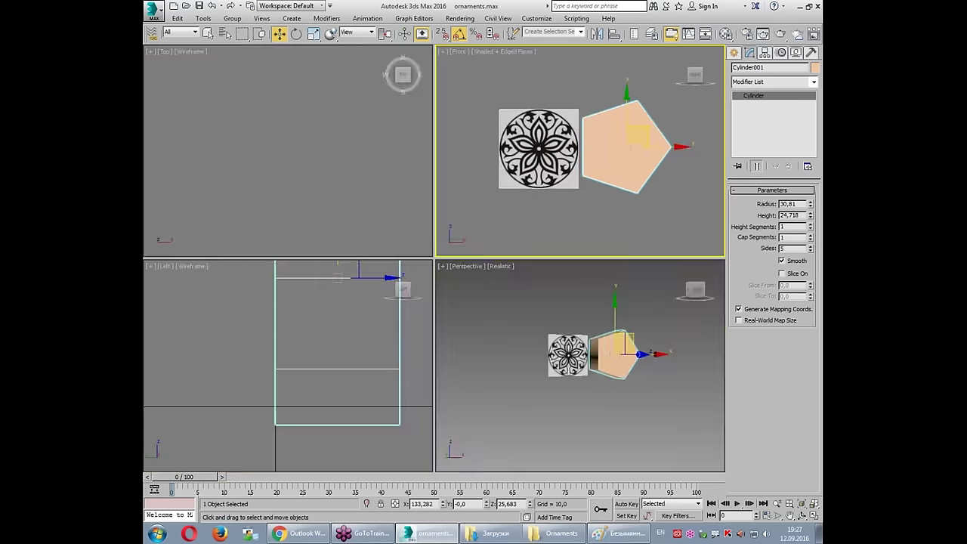
key(alt+w)
middle_drag(519, 221, 515, 242)
key(alt+w)
key(alt+w)
scroll(512, 247, up, 3)
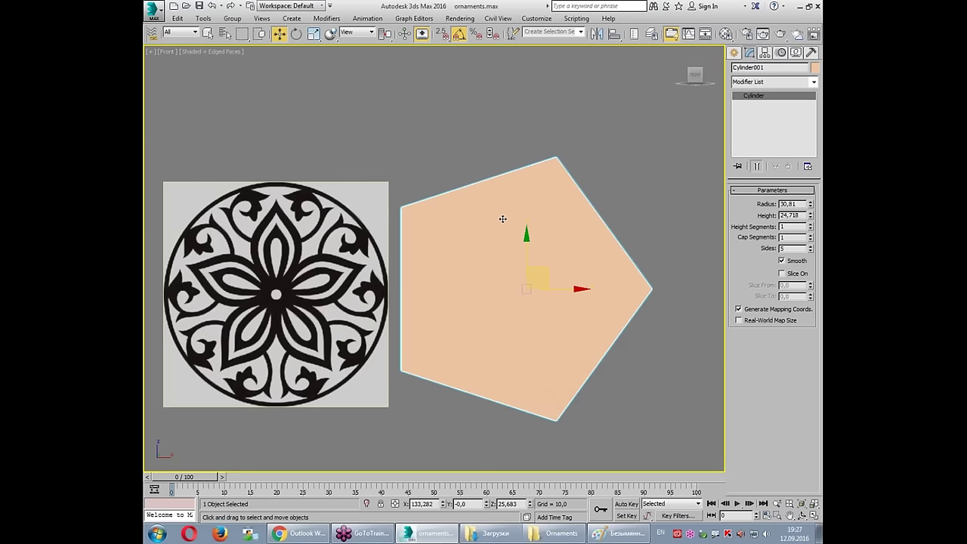
key(alt+w)
key(alt+w)
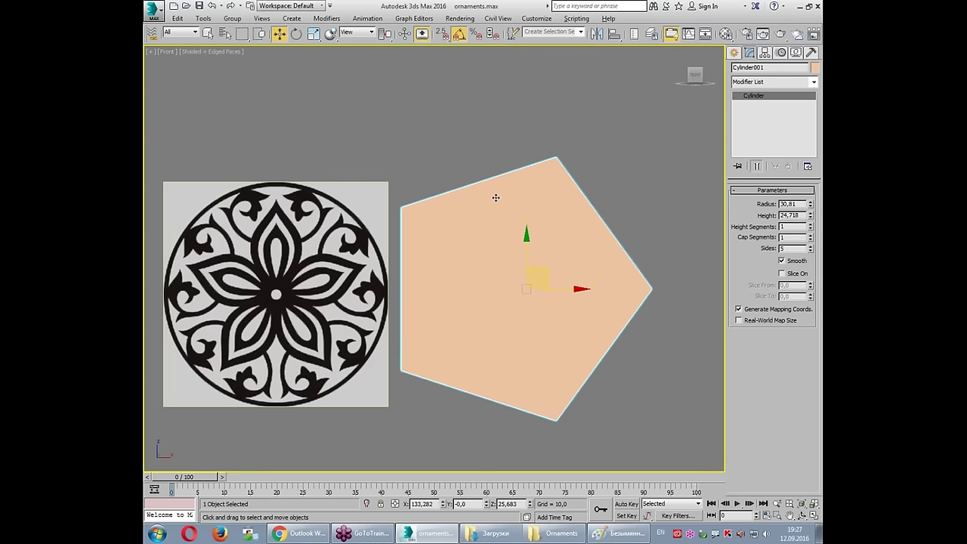
mouse_move(537, 276)
mouse_down()
mouse_move(316, 278)
mouse_move(521, 259)
mouse_move(520, 241)
mouse_move(523, 250)
mouse_up()
key(e)
Step: Try 22.5° Z and -22.56° Y rotations on the pentagon, then undo back to zero
double_click(514, 503)
text(22,5)
key(Return)
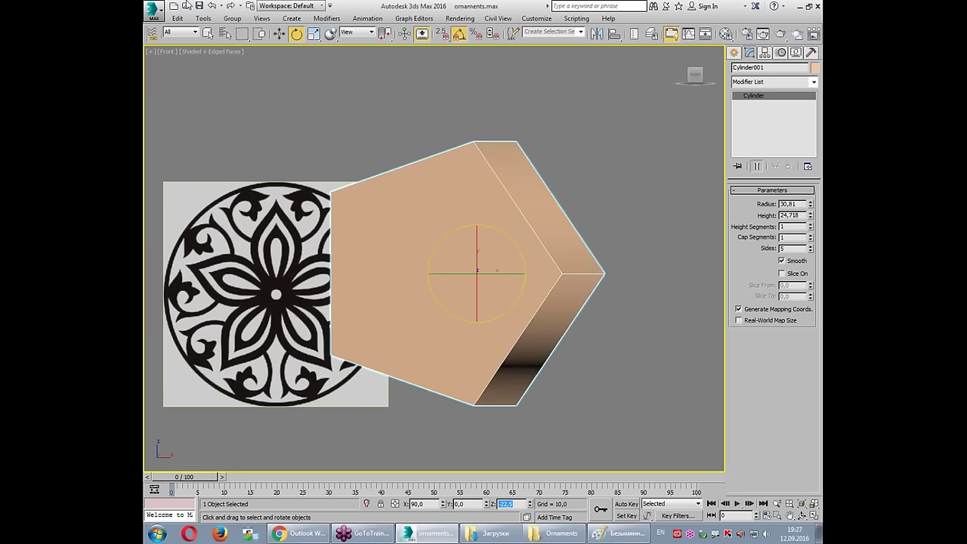
click(212, 9)
double_click(469, 504)
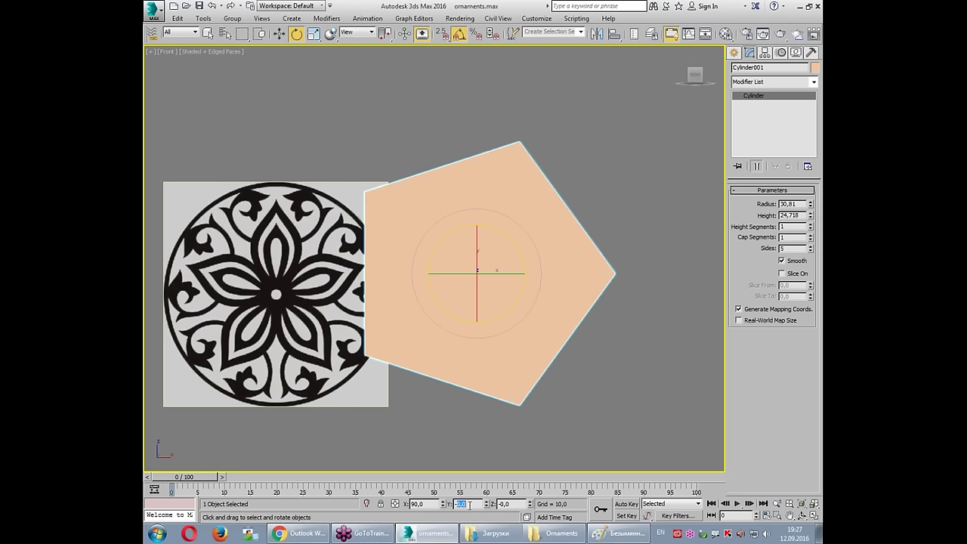
text(-22,56)
key(Return)
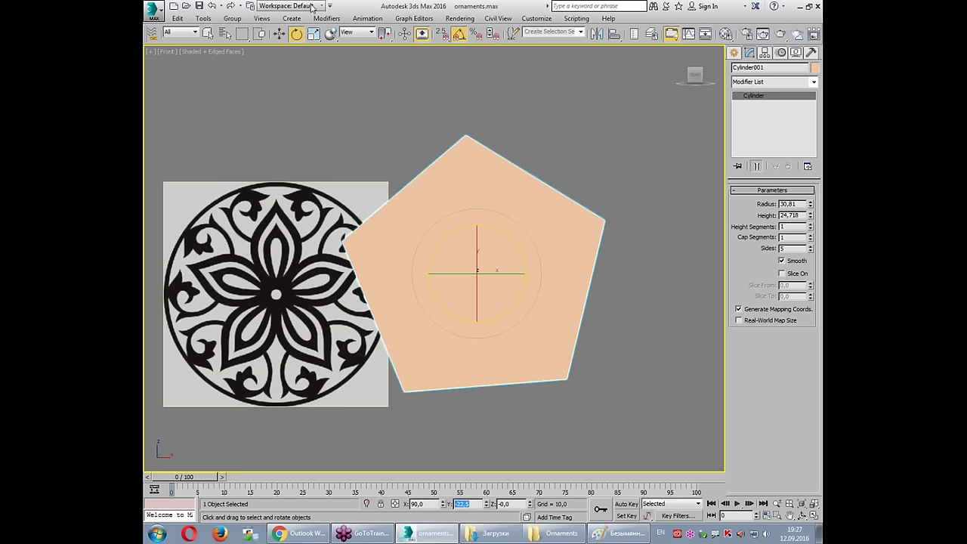
click(214, 6)
drag(497, 229, 503, 237)
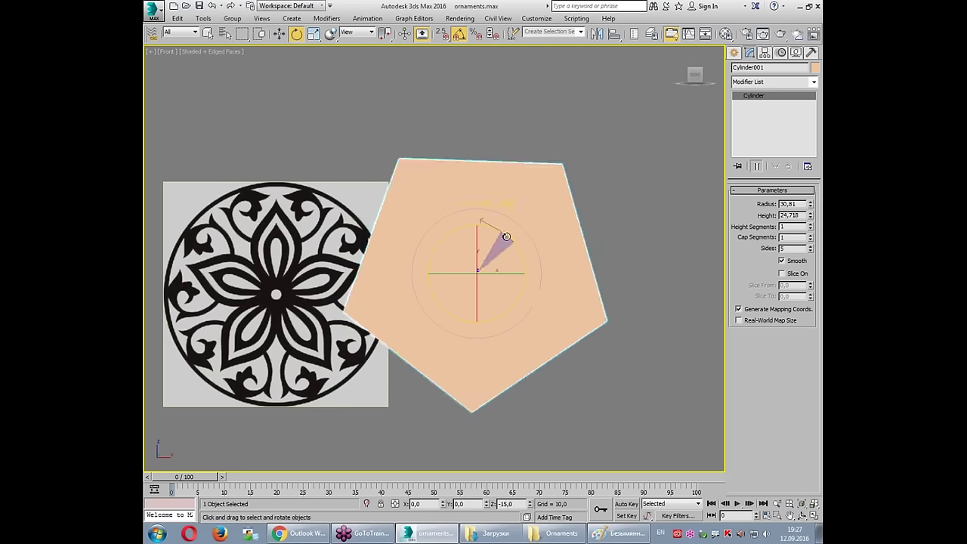
scroll(498, 242, up, 3)
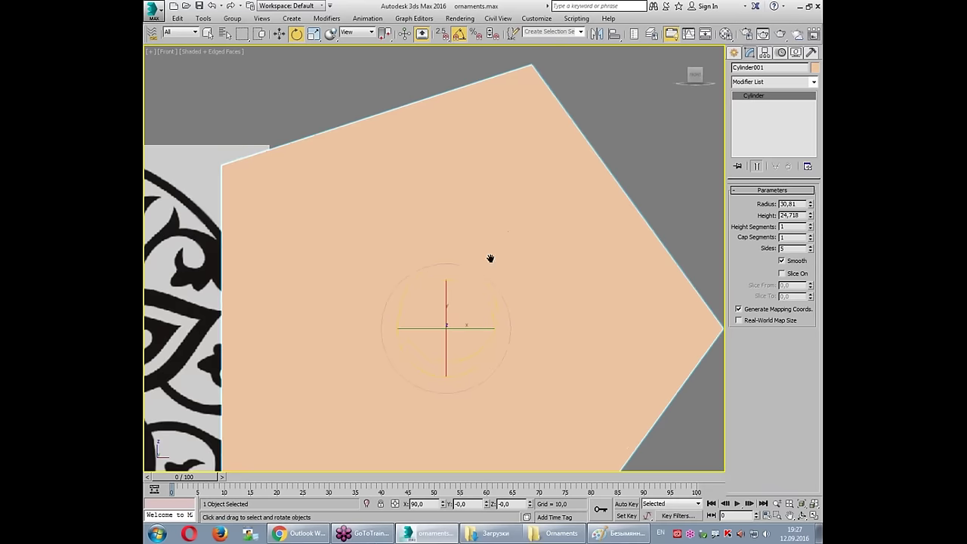
drag(475, 287, 495, 297)
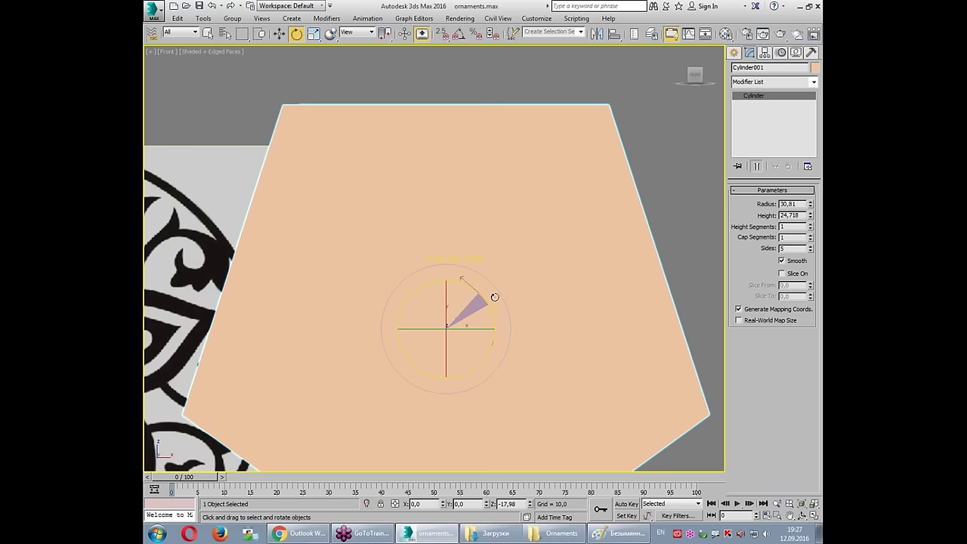
right_click(495, 297)
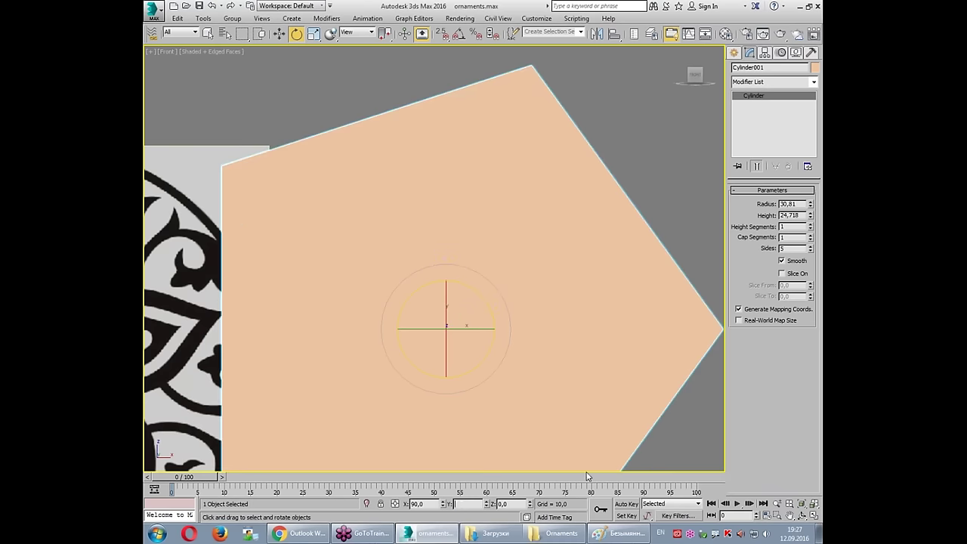
Step: Rotate the pentagon 18° to flatten its top edge and move it beside the ornament image
text(18)
key(Return)
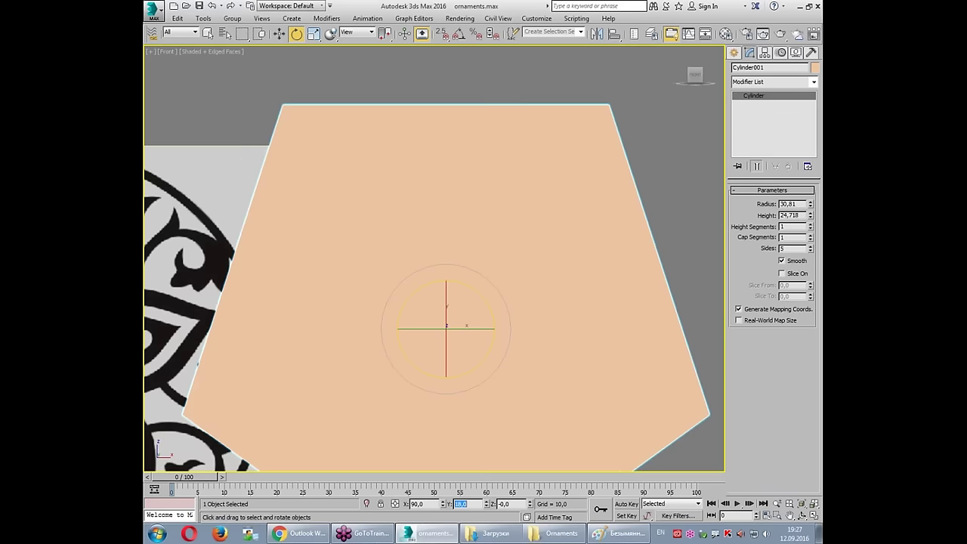
scroll(492, 373, down, 3)
scroll(529, 290, down, 3)
key(w)
drag(538, 284, 571, 294)
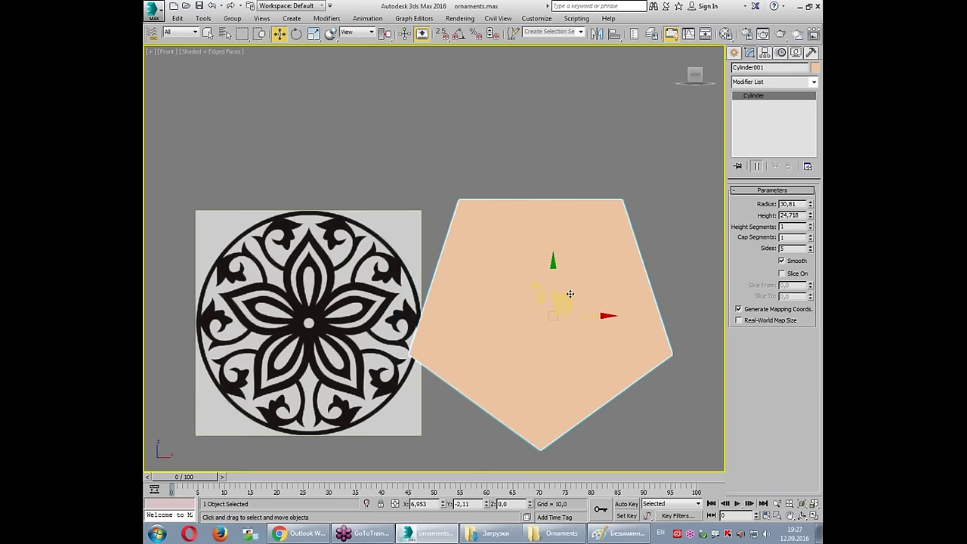
drag(463, 202, 616, 198)
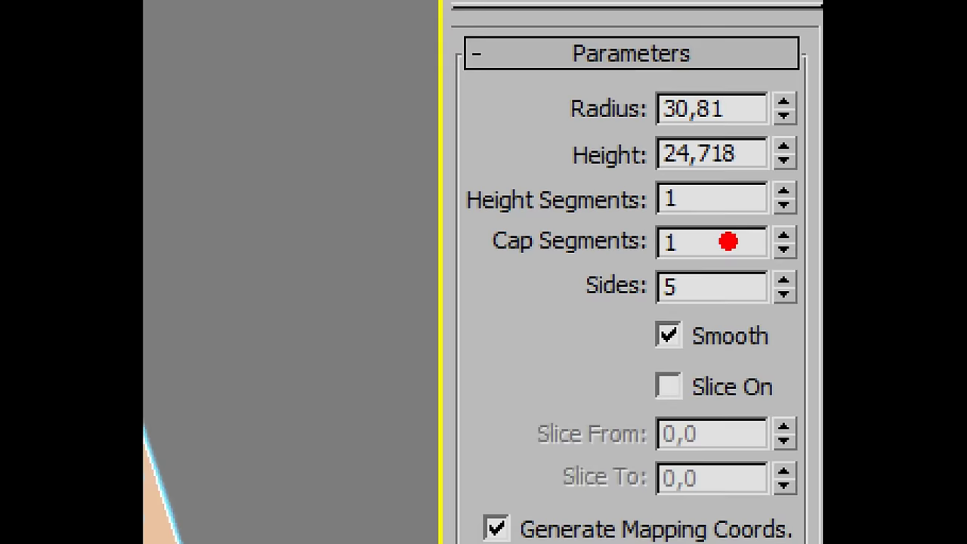
drag(785, 239, 780, 251)
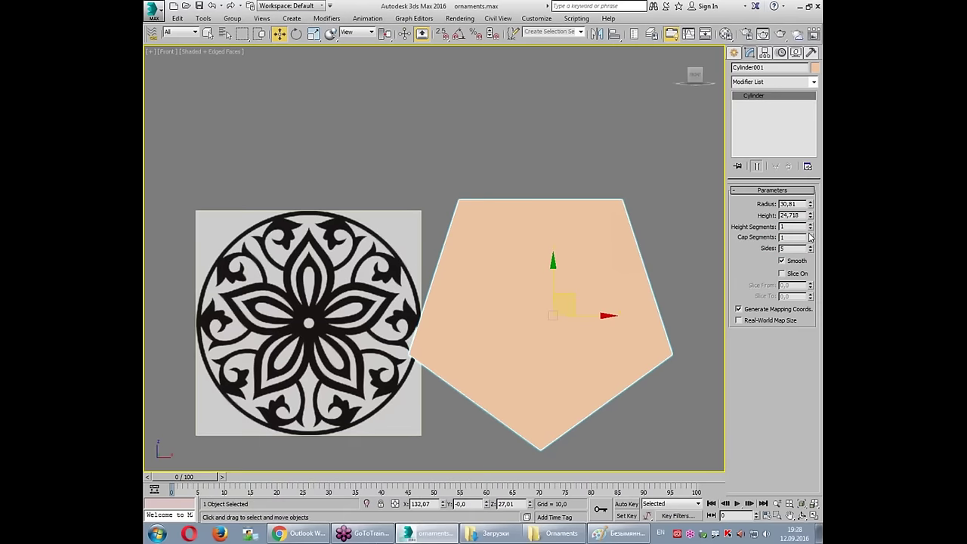
Step: Give the pentagon 2 cap segments and a larger radius
click(810, 235)
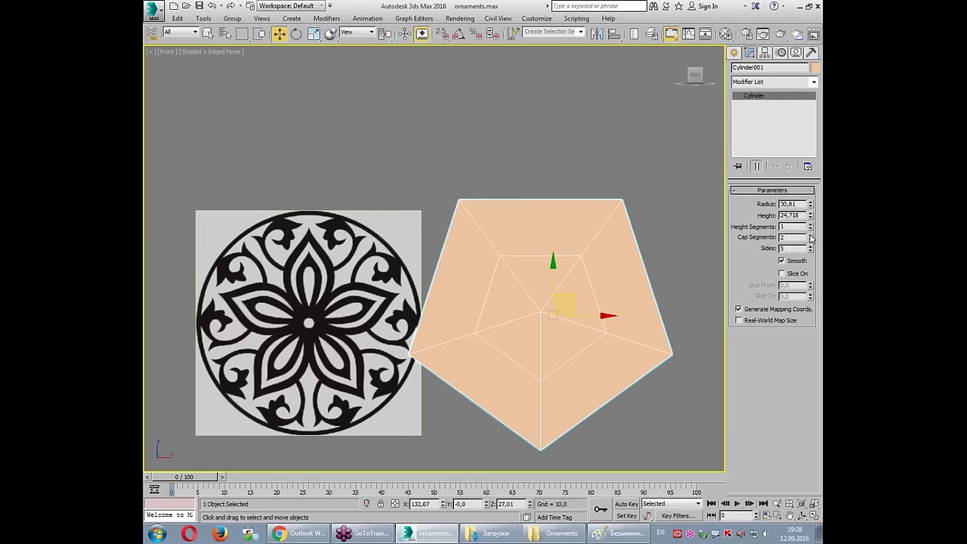
drag(810, 212, 810, 189)
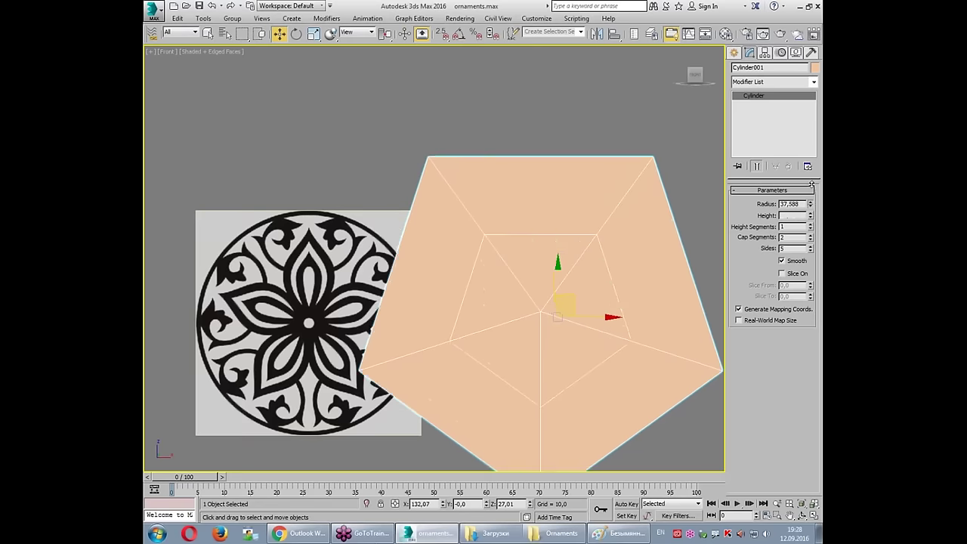
scroll(562, 162, down, 2)
click(578, 140)
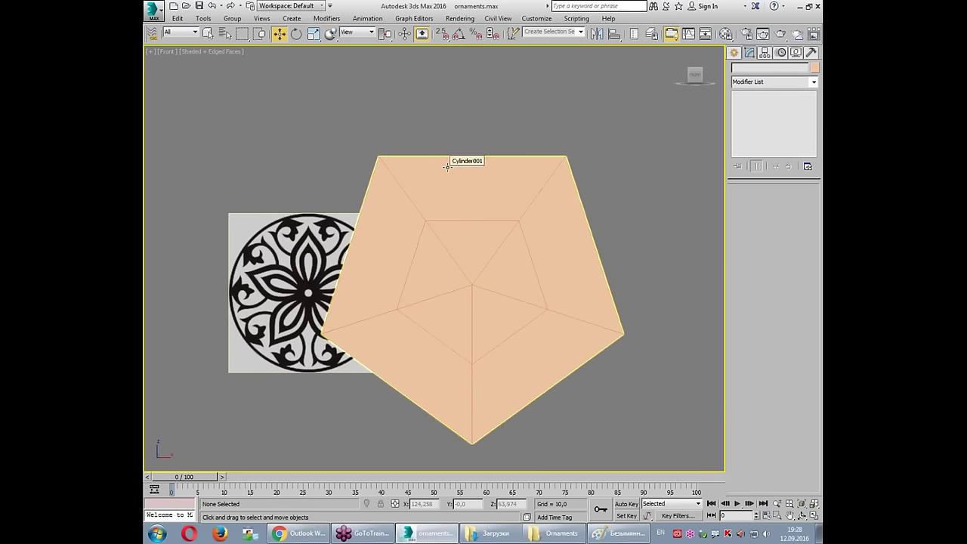
Step: Draw a V-shaped Line from the pentagon's top-left to top-right corner, then delete the pentagon
click(734, 53)
click(750, 69)
click(754, 128)
click(377, 157)
click(566, 157)
right_click(609, 159)
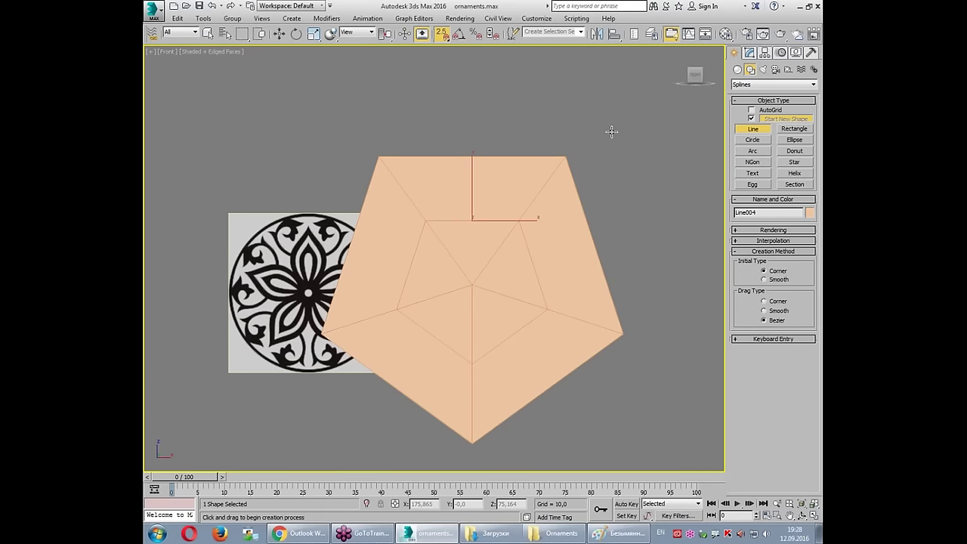
right_click(704, 210)
key(Delete)
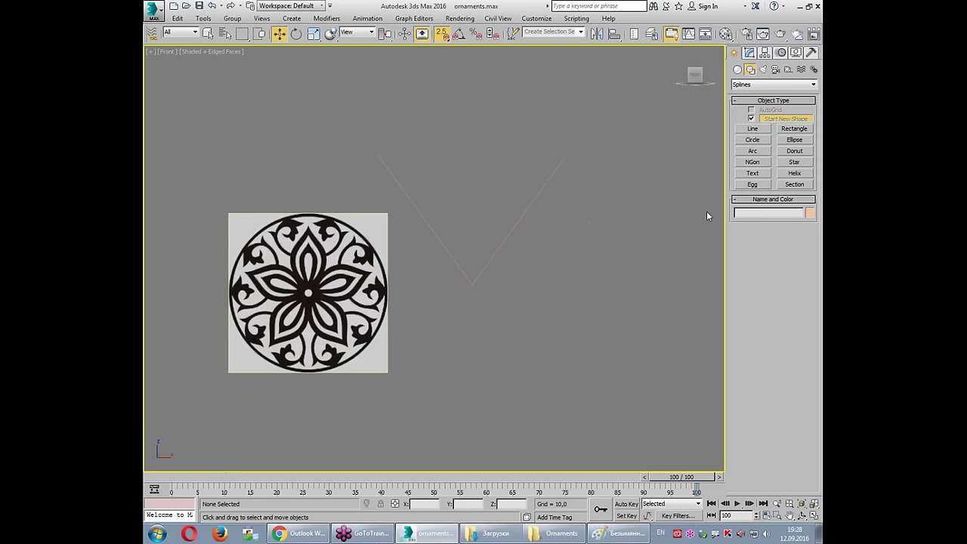
Step: Undo the recent deletions and moves to bring the pentagon back
drag(509, 157, 552, 206)
key(Delete)
key(ctrl+z)
key(Delete)
key(ctrl+z)
drag(459, 207, 487, 237)
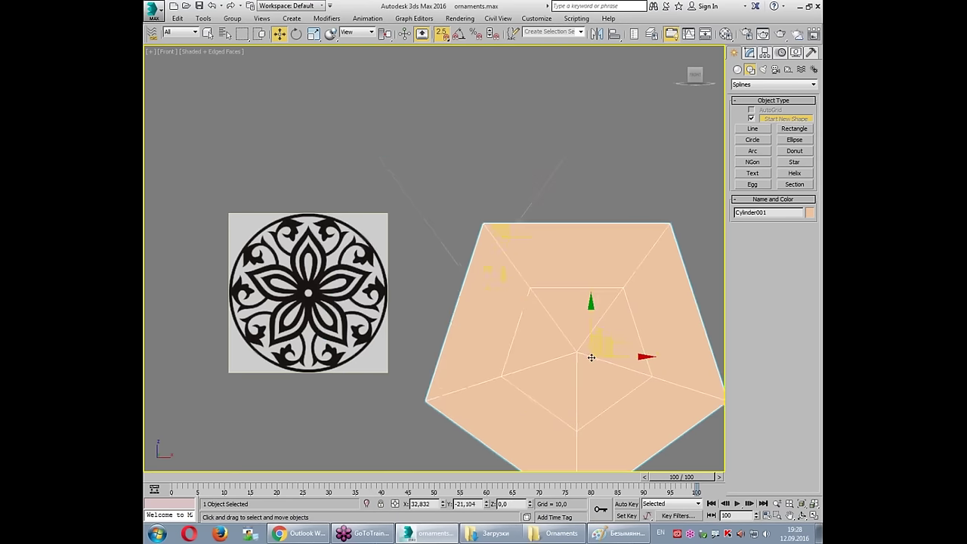
key(ctrl+z)
key(Delete)
Step: Align the pentagon to the ornament image plane, pivot to pivot
click(501, 270)
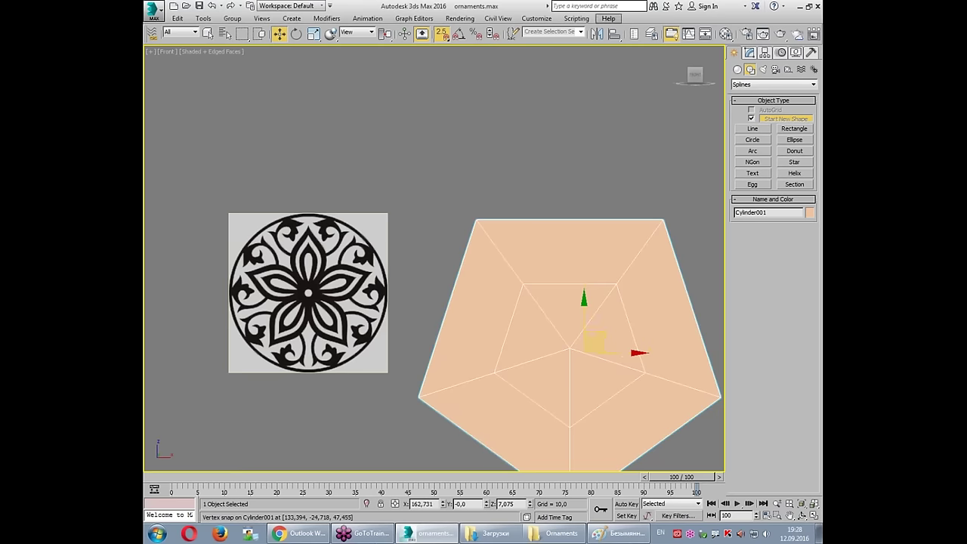
click(613, 33)
click(300, 274)
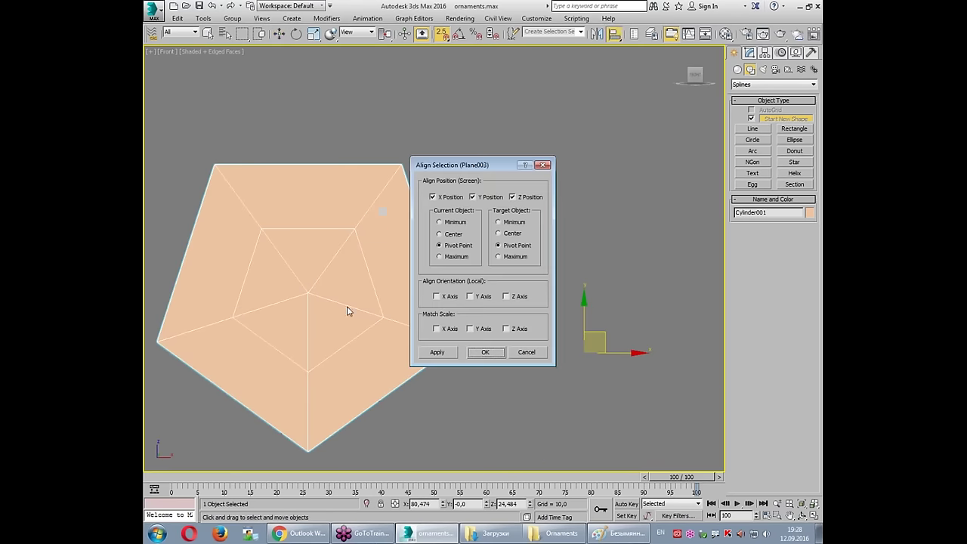
click(485, 353)
Step: Redraw the V line across the pentagon's top corners, then delete the pentagon
click(751, 130)
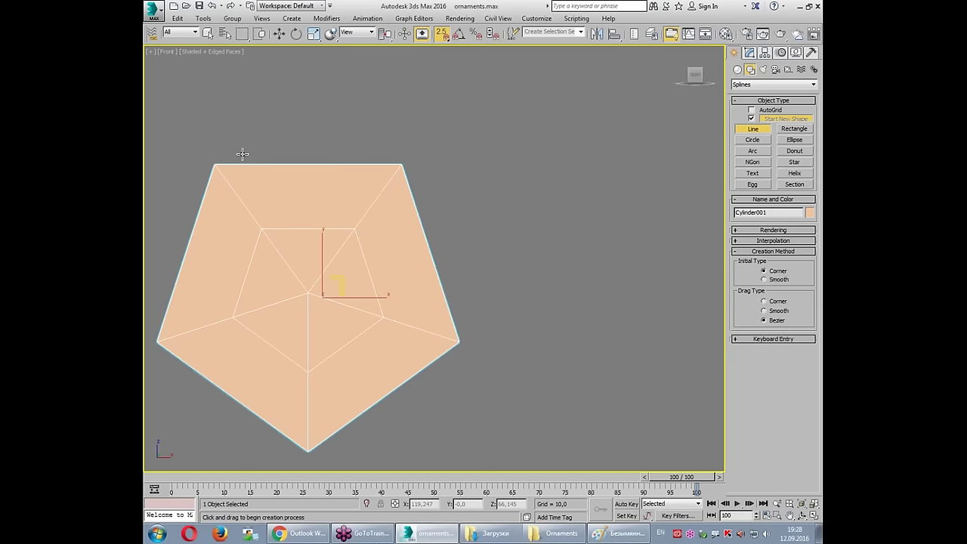
click(214, 164)
click(398, 166)
right_click(464, 195)
key(w)
key(Delete)
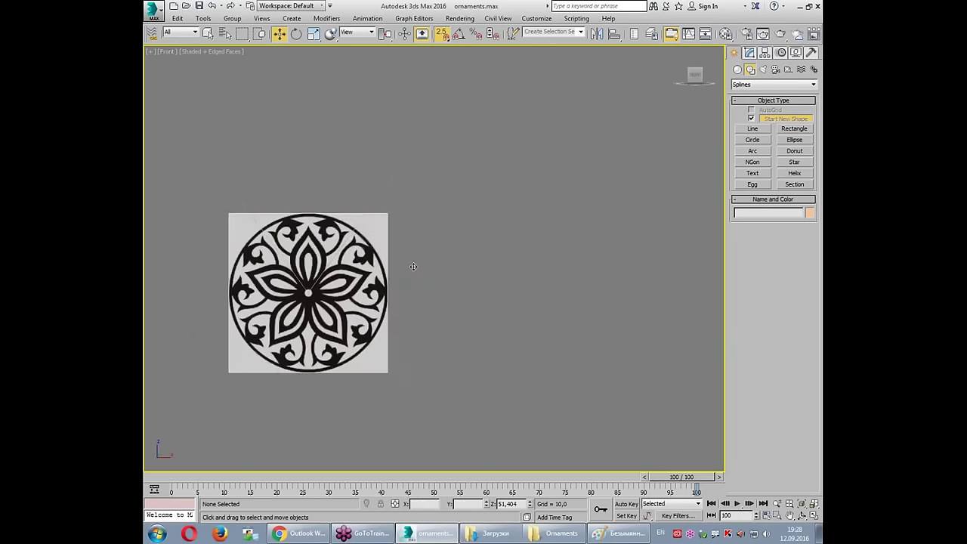
Step: Select the V-shaped guide line and briefly check the front view in wireframe
scroll(295, 280, up, 5)
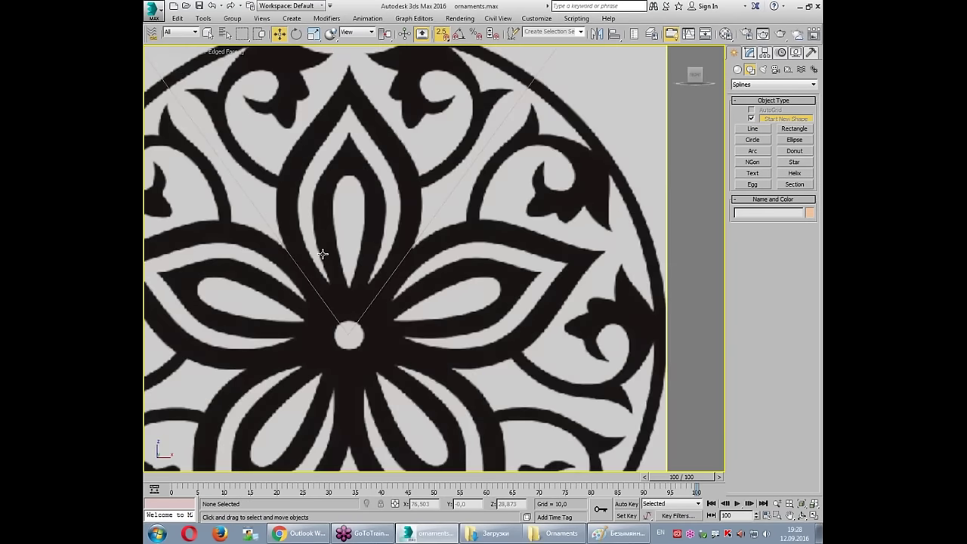
click(322, 254)
scroll(325, 257, down, 5)
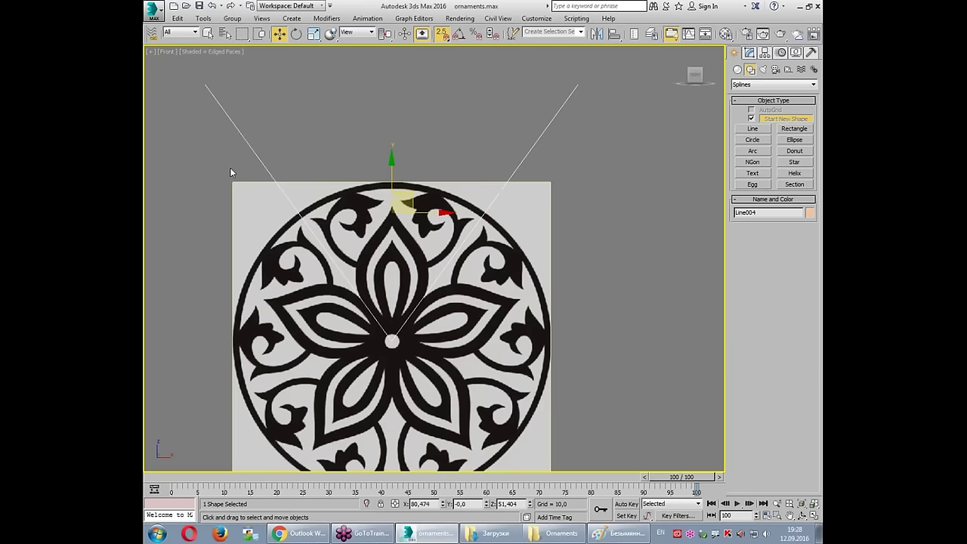
key(F3)
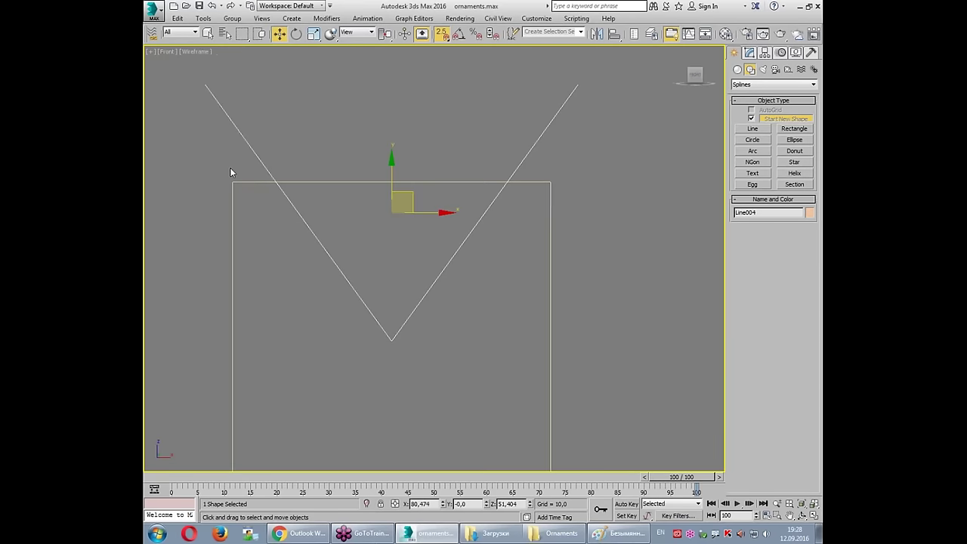
key(F3)
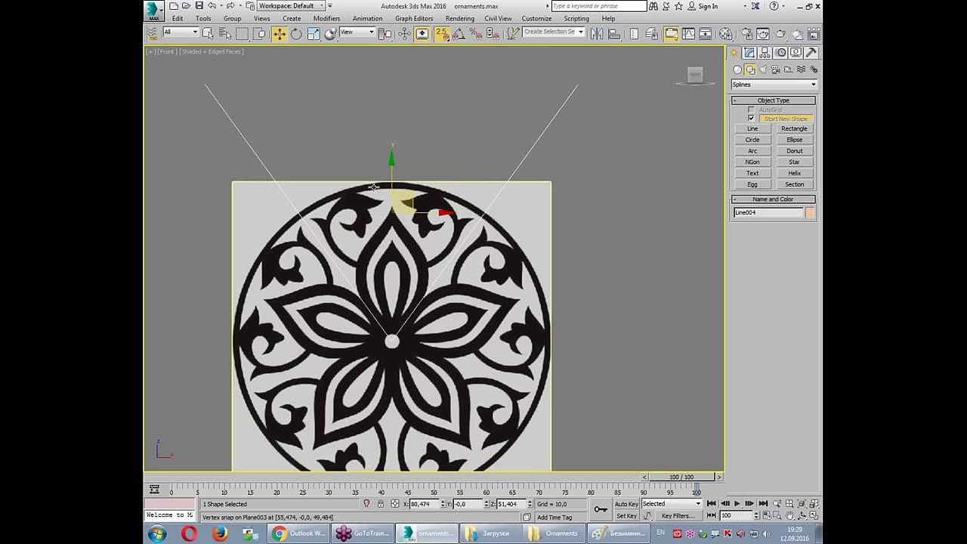
scroll(356, 324, up, 2)
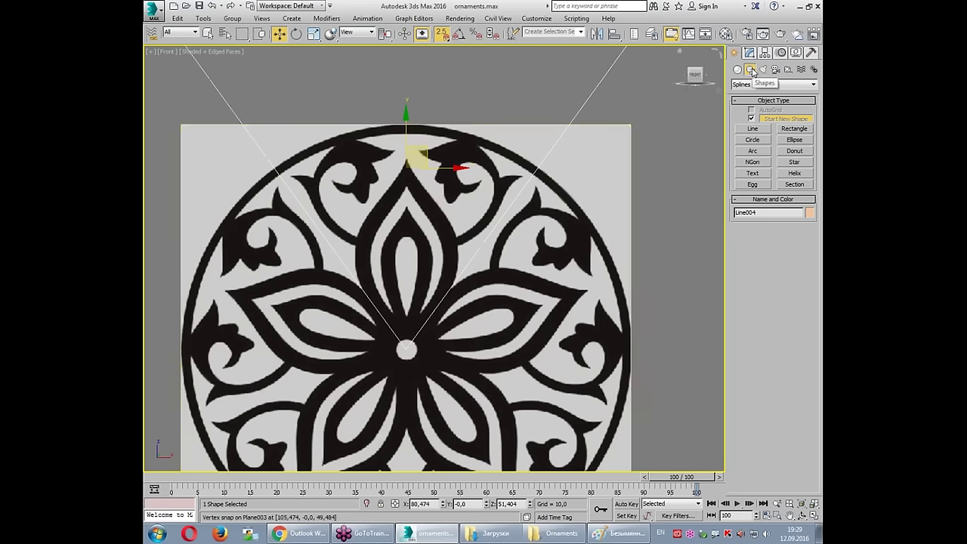
Step: Trace a line along the petal's outer outline from the centre dot to its tip
click(753, 129)
middle_drag(426, 282, 415, 323)
scroll(415, 323, up, 2)
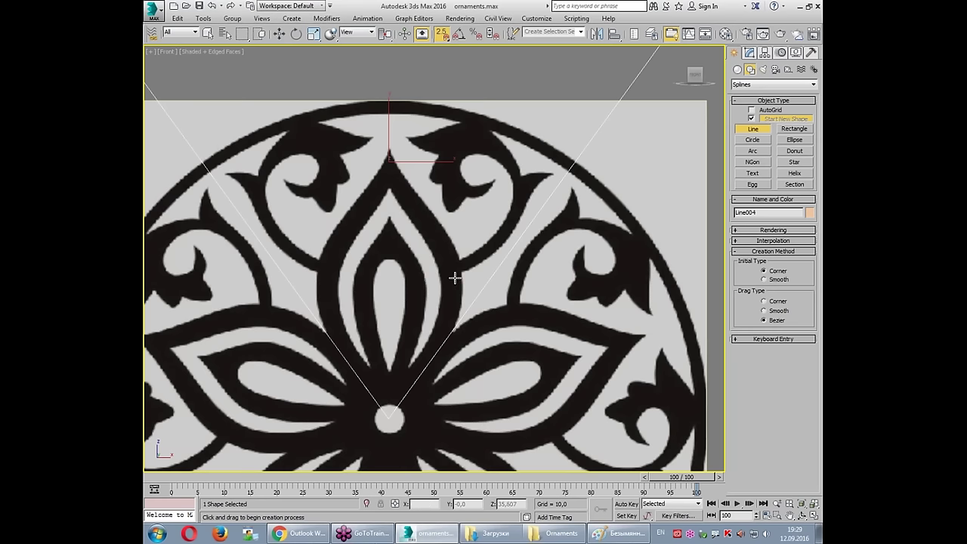
click(400, 401)
click(421, 374)
click(443, 345)
click(451, 306)
click(447, 249)
click(425, 214)
click(388, 172)
right_click(390, 174)
Step: Trace the inner petal shape from its base up to near the ellipse top
click(396, 375)
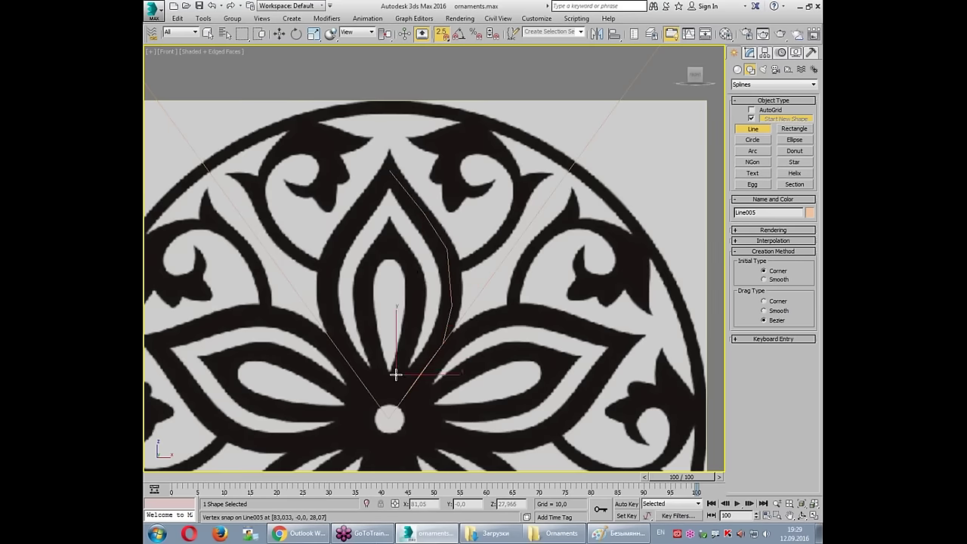
click(408, 344)
click(415, 300)
click(409, 266)
click(392, 242)
right_click(392, 241)
Step: Trace the neighbouring curl's outer curve and across its top
click(467, 261)
click(493, 246)
click(510, 223)
click(522, 192)
click(511, 161)
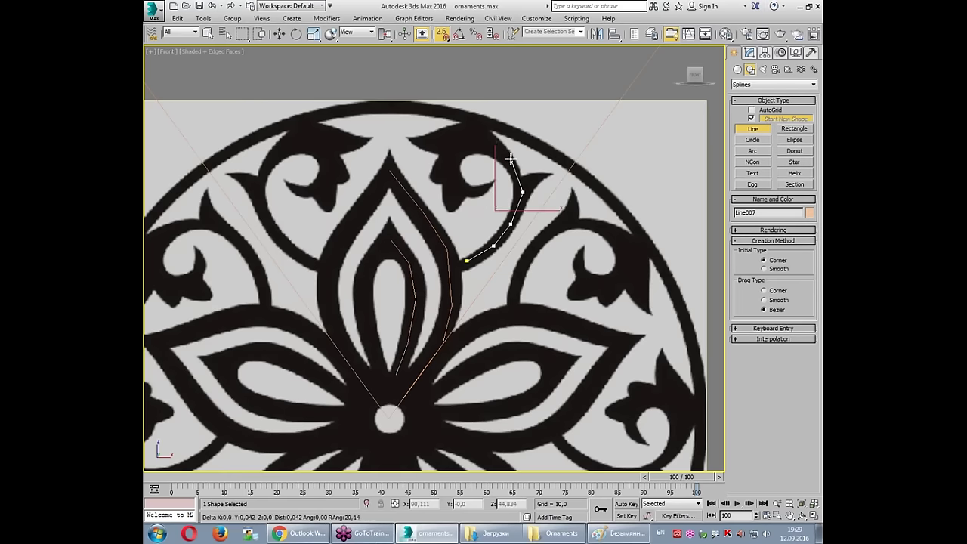
click(487, 141)
click(459, 140)
click(443, 140)
right_click(443, 141)
Step: Stop drawing, select the inner petal line, and begin another line
key(w)
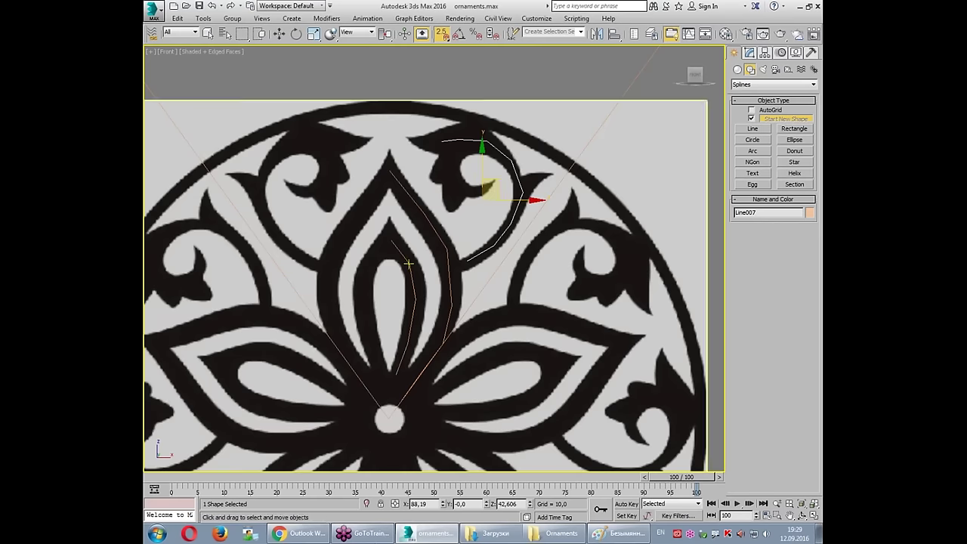
click(412, 275)
scroll(412, 275, up, 1)
scroll(414, 275, up, 1)
scroll(416, 264, down, 2)
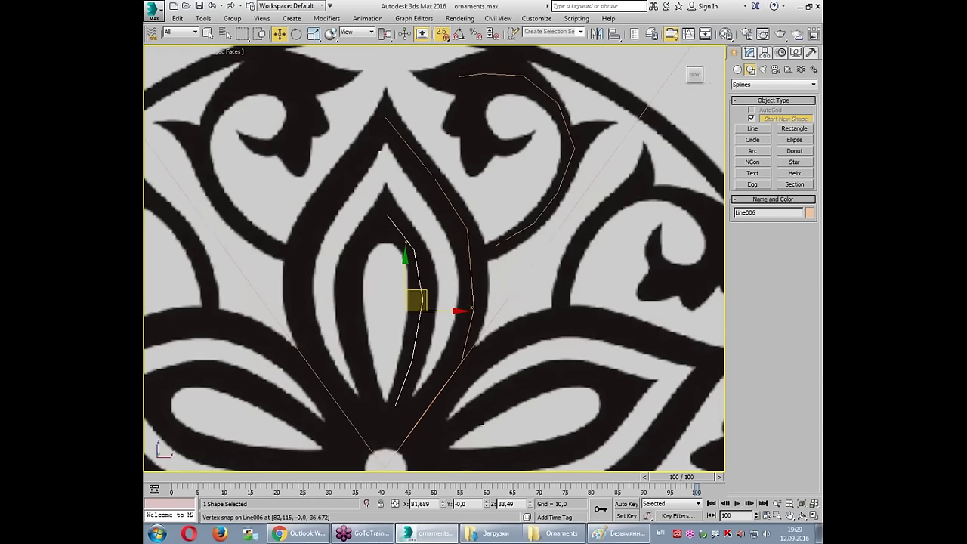
click(753, 128)
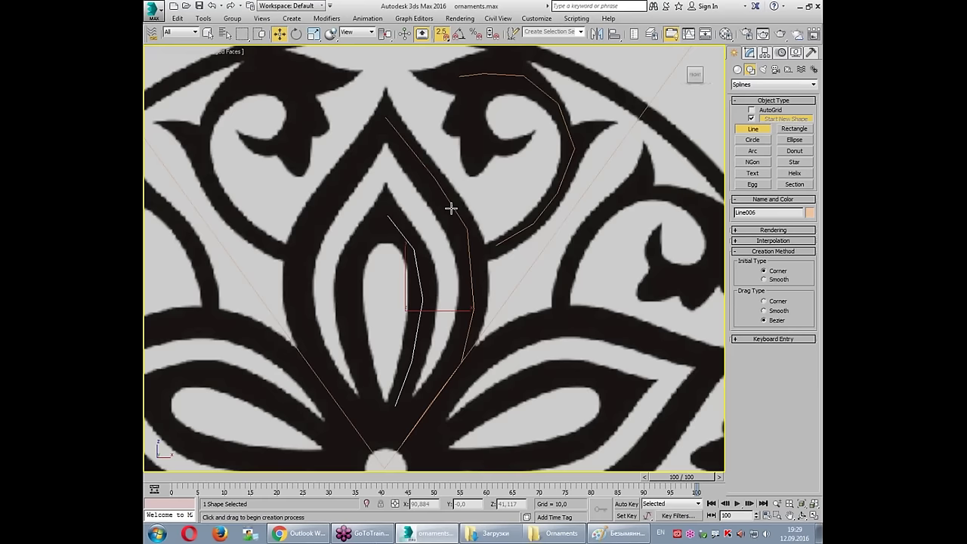
Step: Select the short horizontal segment of the Line008 profile at segment level
scroll(449, 249, up, 1)
scroll(461, 295, up, 1)
drag(468, 306, 526, 306)
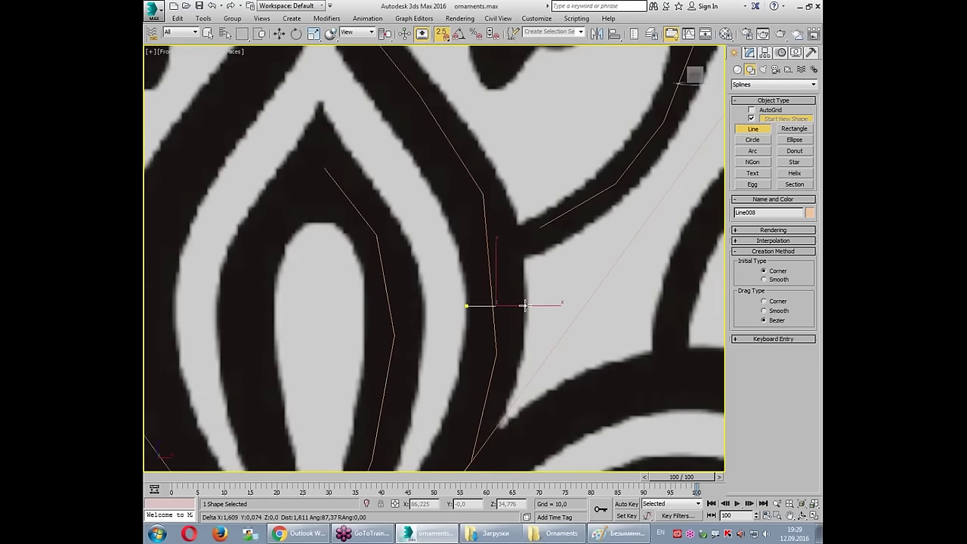
key(w)
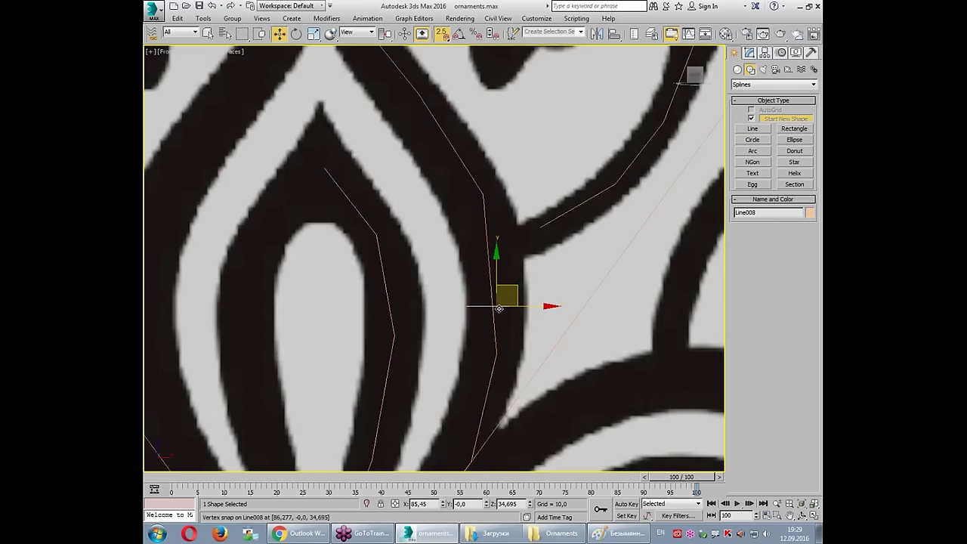
key(2)
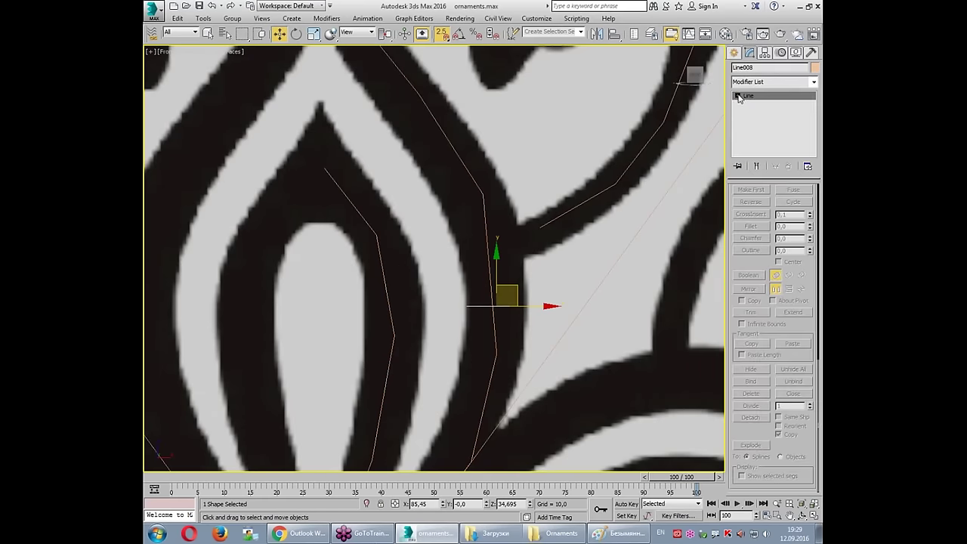
click(514, 305)
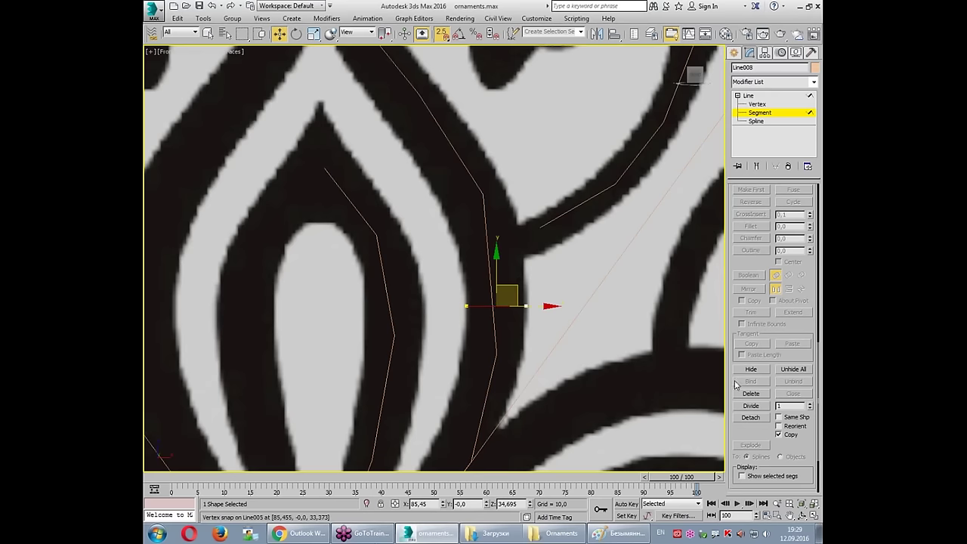
click(779, 115)
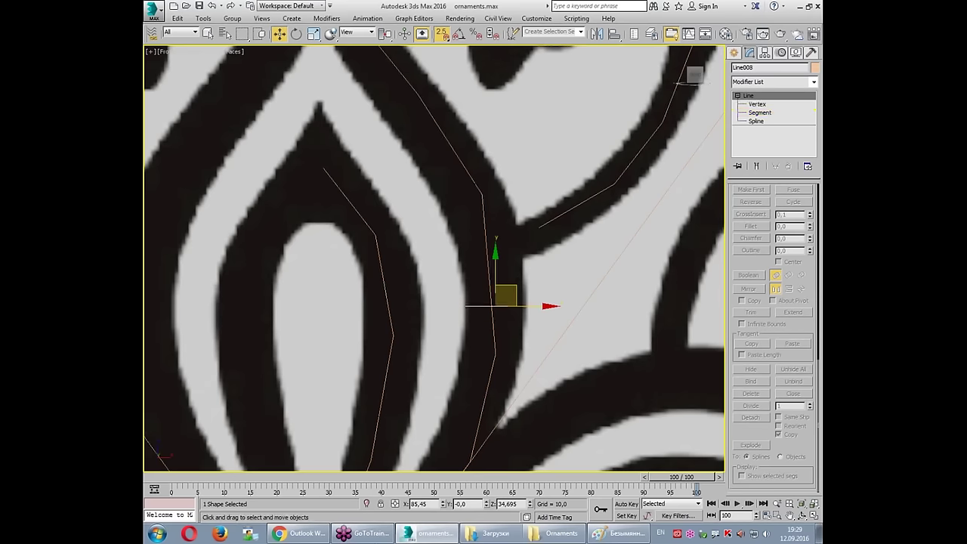
Step: Attach the inner petal spline into the petal outline Line005
scroll(498, 210, down, 3)
click(498, 210)
scroll(498, 210, down, 2)
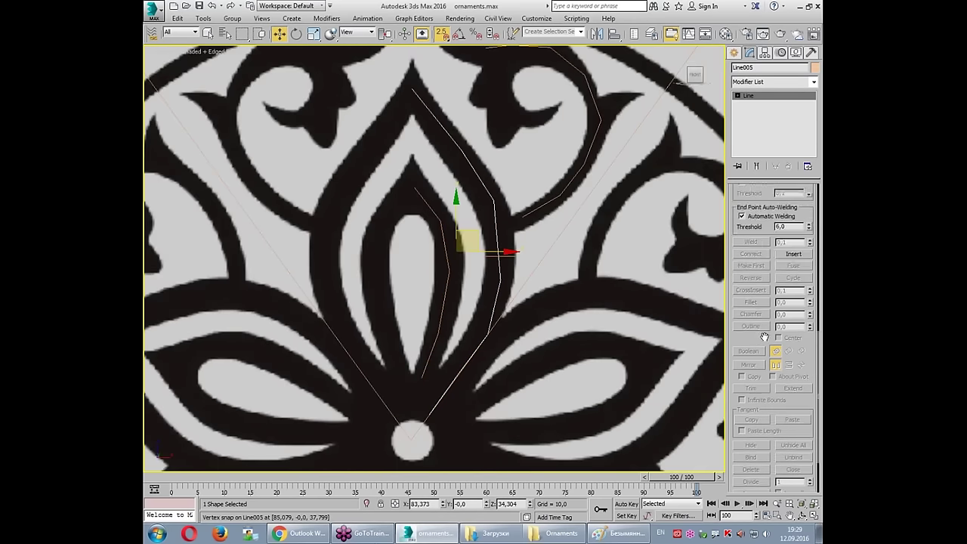
click(760, 97)
click(751, 317)
click(437, 226)
right_click(521, 248)
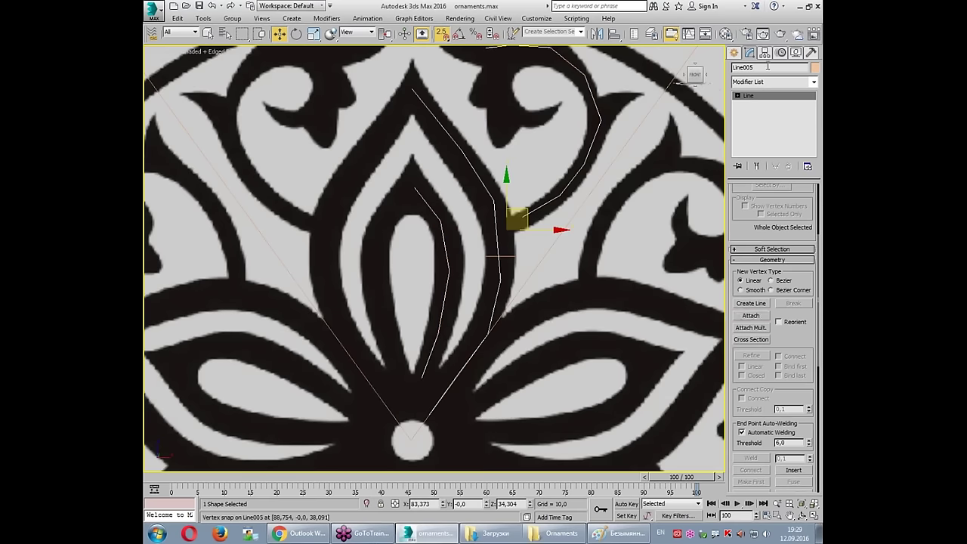
Step: Add a Sweep modifier to Line005 using Line008 as its custom section
click(774, 81)
drag(814, 122, 811, 294)
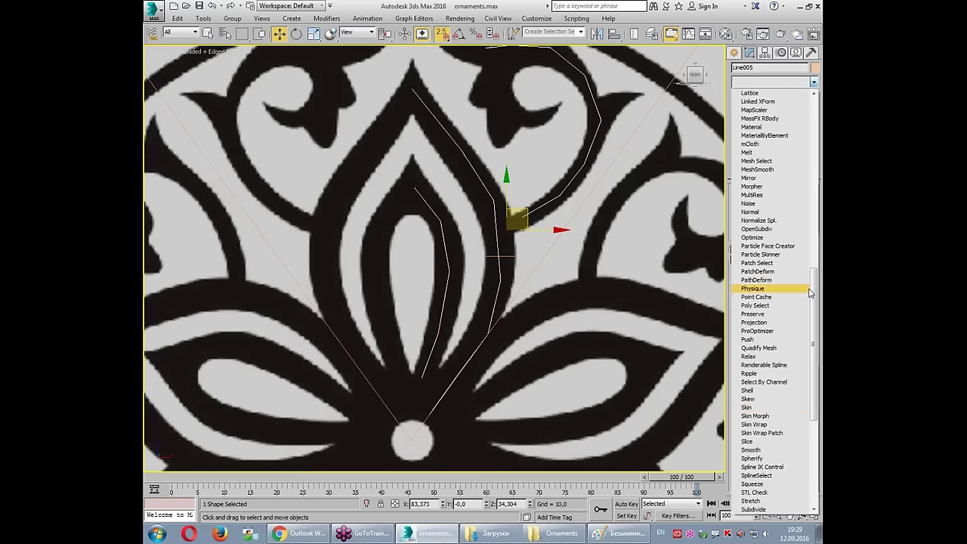
scroll(772, 412, down, 1)
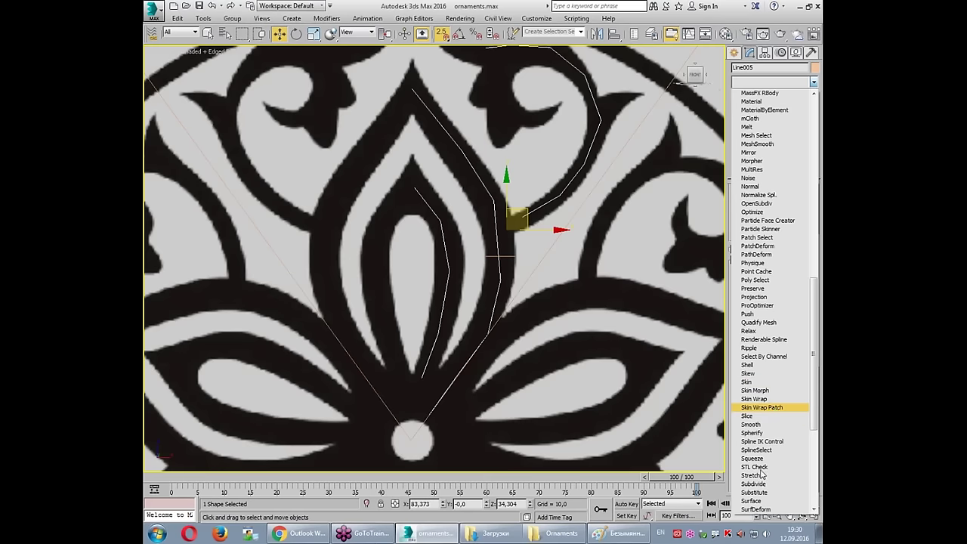
scroll(761, 469, down, 1)
click(756, 492)
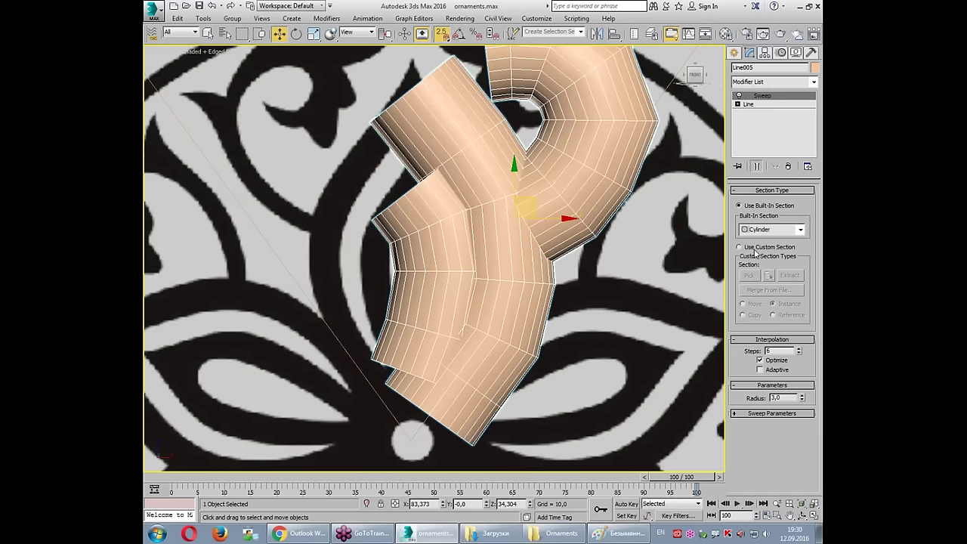
click(754, 251)
click(749, 275)
click(508, 257)
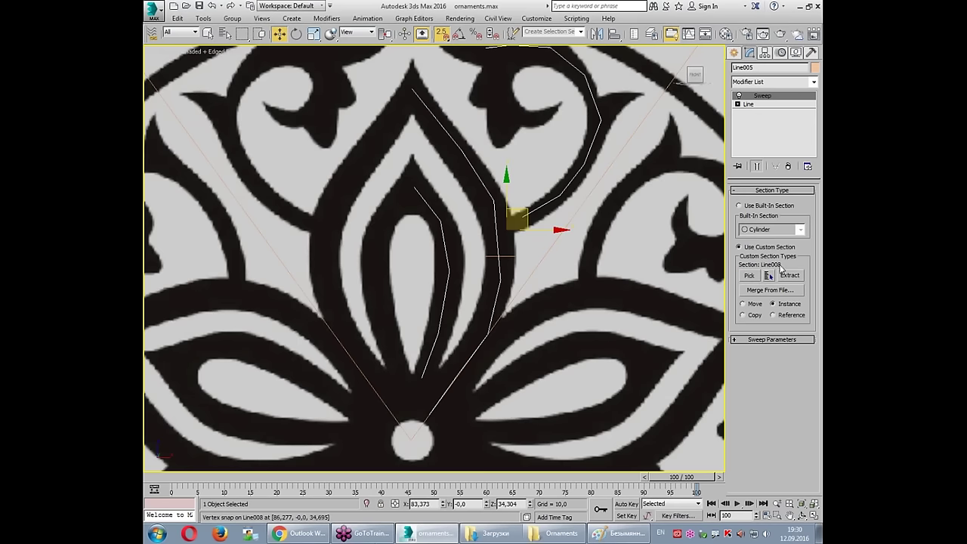
Step: Set the Sweep section angle to 180 degrees
click(765, 339)
double_click(781, 357)
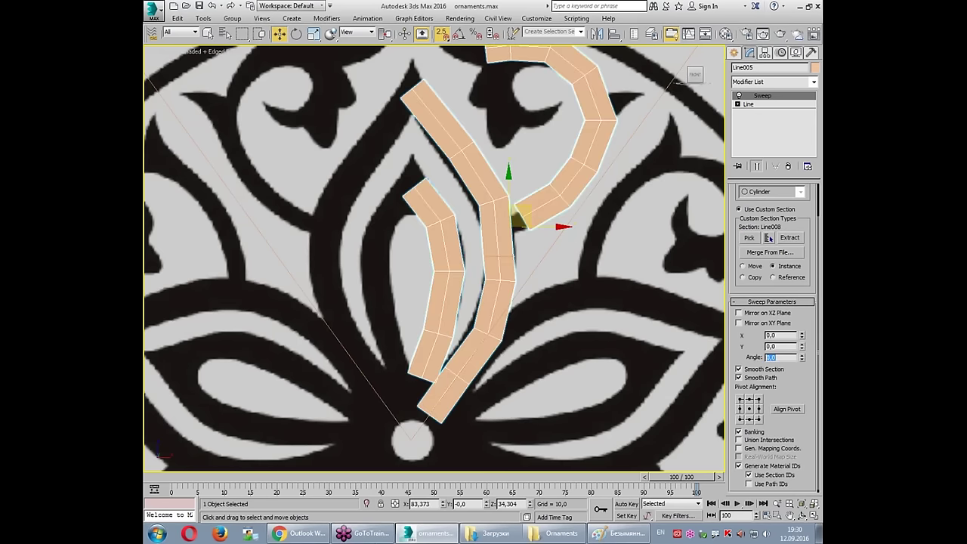
right_click(501, 263)
click(533, 336)
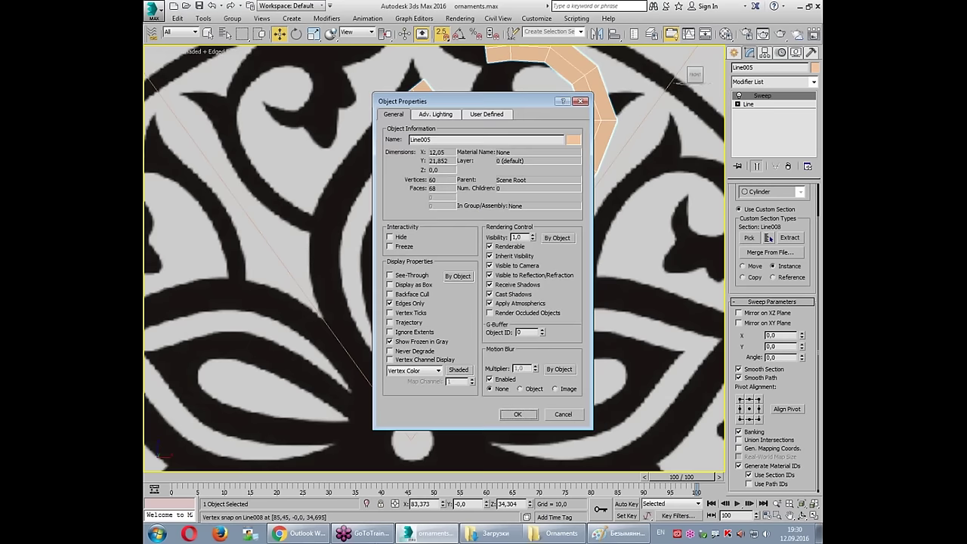
click(519, 414)
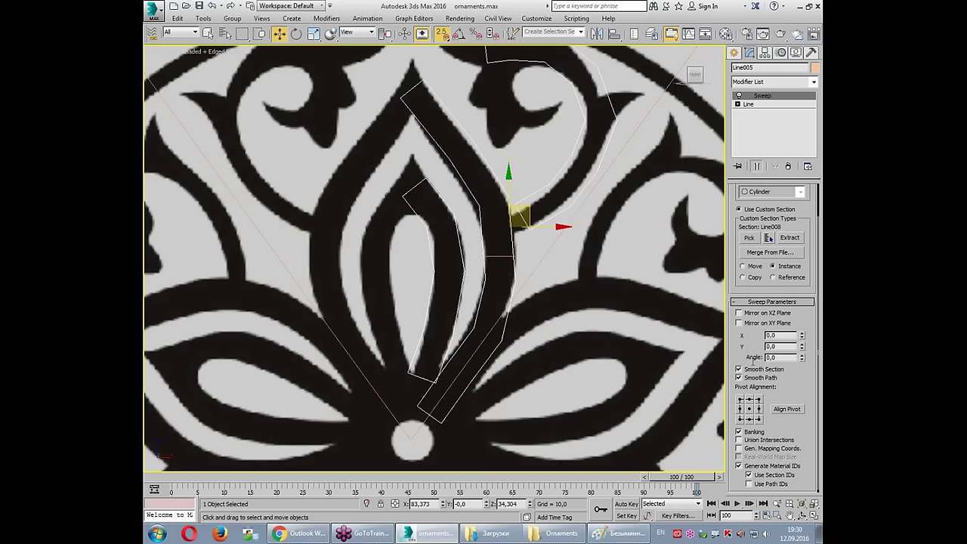
click(783, 357)
text(180)
key(Return)
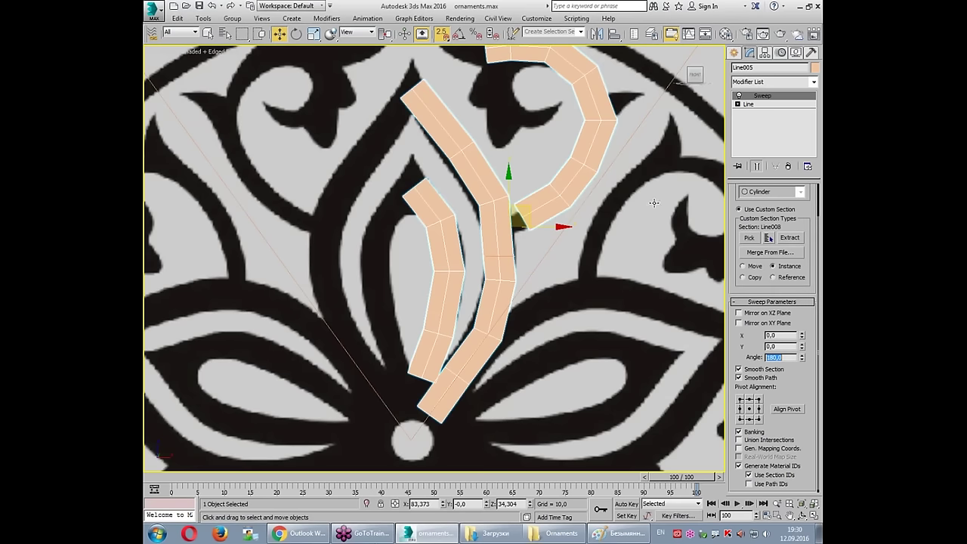
middle_drag(561, 189, 557, 201)
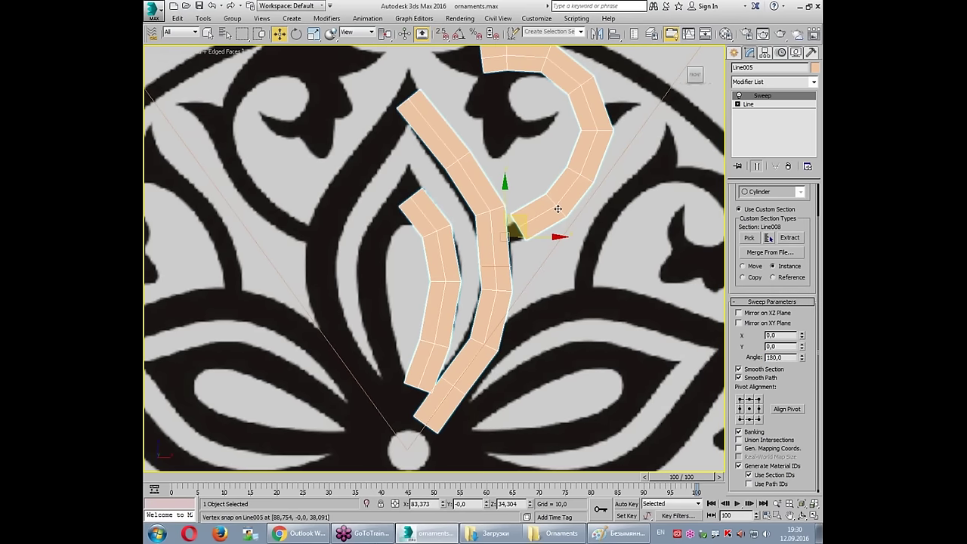
right_click(558, 209)
mouse_move(578, 313)
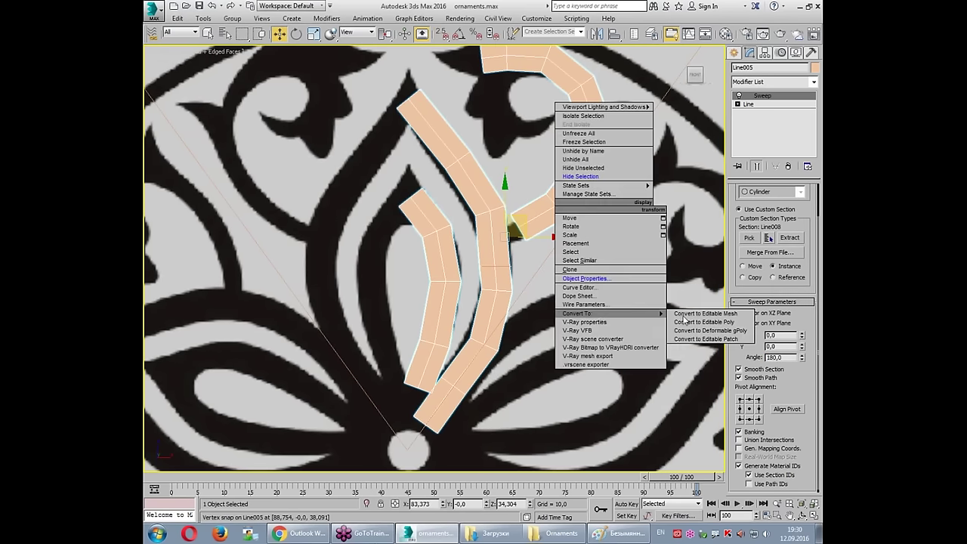
Step: Convert the swept Line005 to Editable Poly and frame the ornament's centre
click(691, 323)
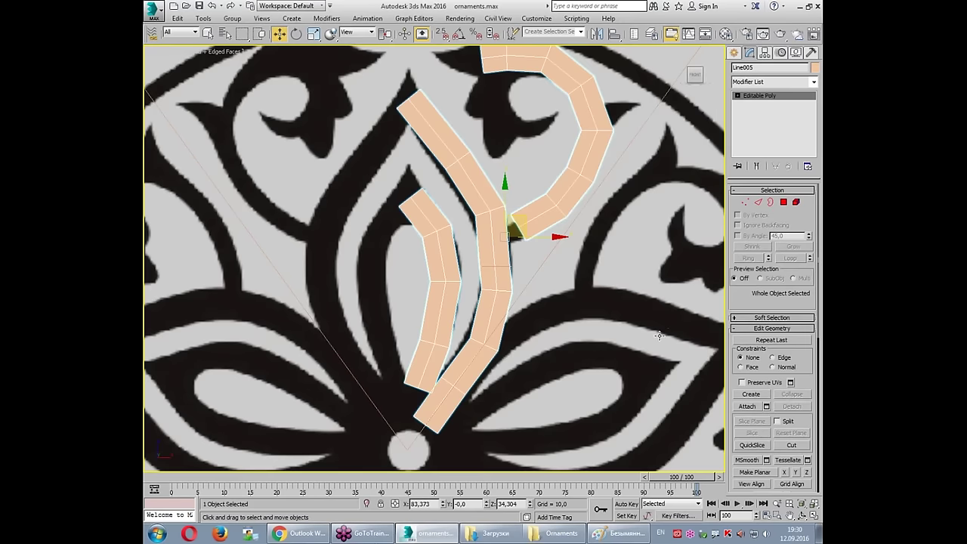
middle_drag(556, 328, 581, 292)
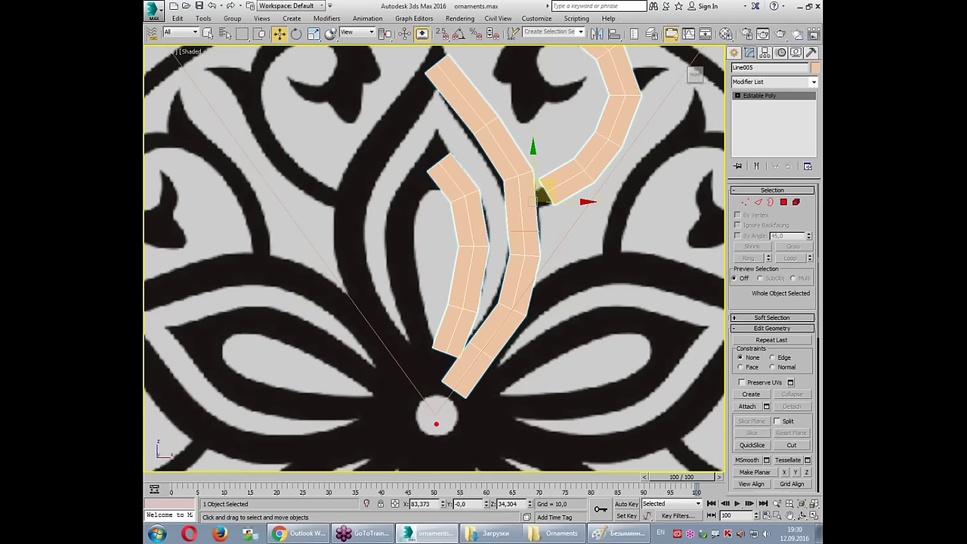
click(433, 415)
drag(438, 49, 436, 478)
drag(268, 426, 520, 459)
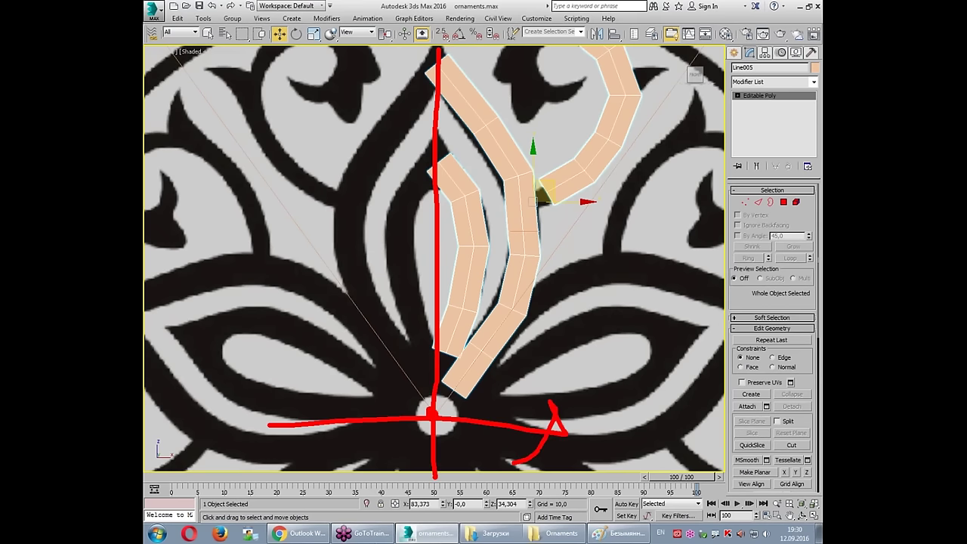
key(Escape)
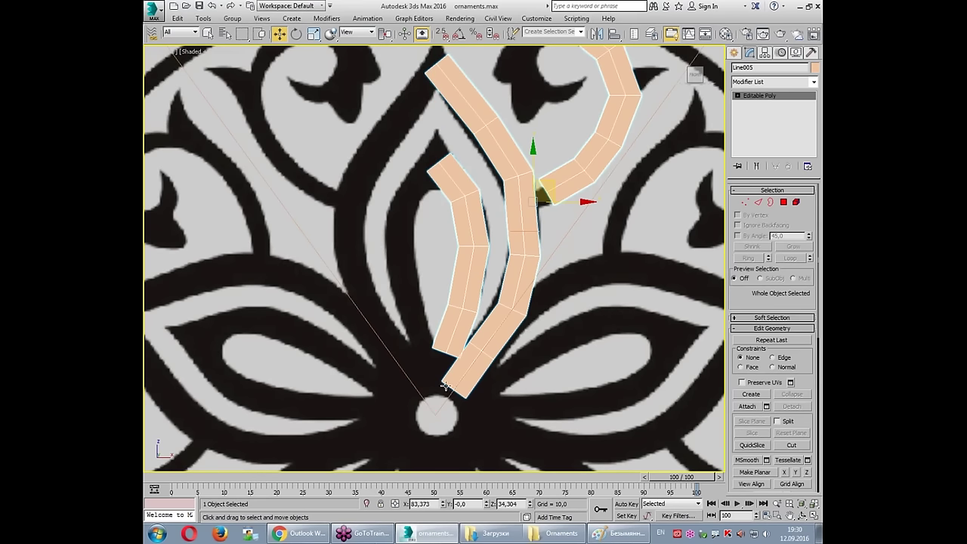
click(781, 54)
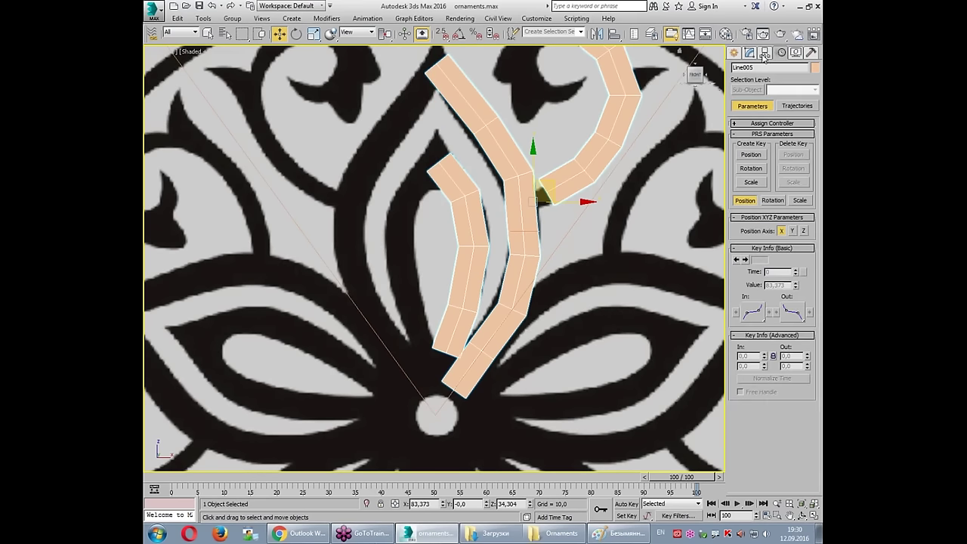
Step: Enable Affect Pivot Only and align Line005's pivot to Line004's centre
click(764, 55)
click(773, 119)
mouse_move(505, 219)
mouse_down()
mouse_move(404, 205)
mouse_move(509, 218)
mouse_up()
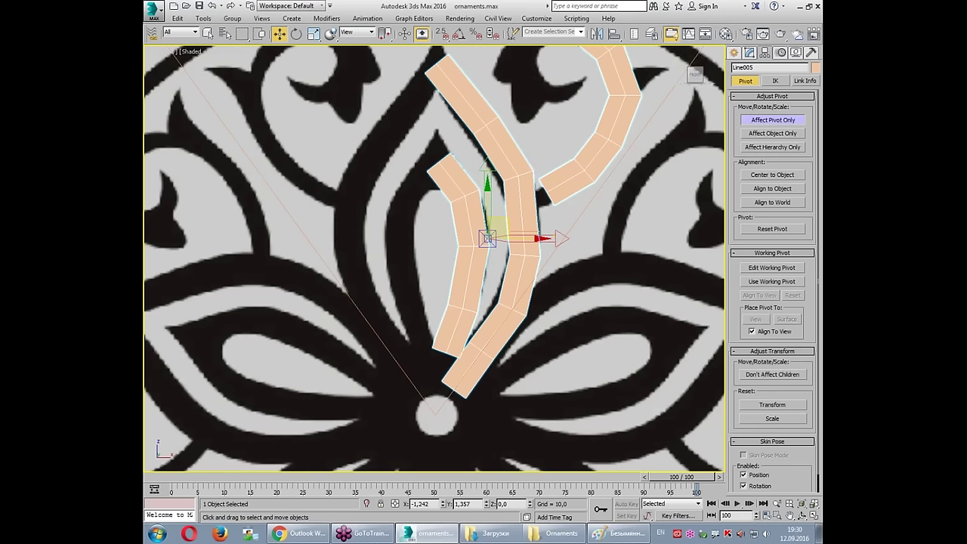
click(614, 33)
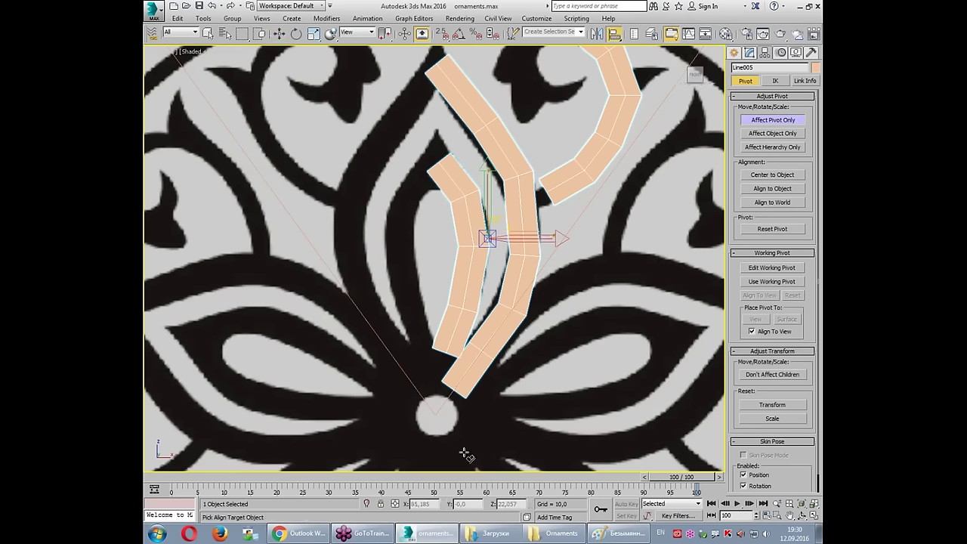
key(F3)
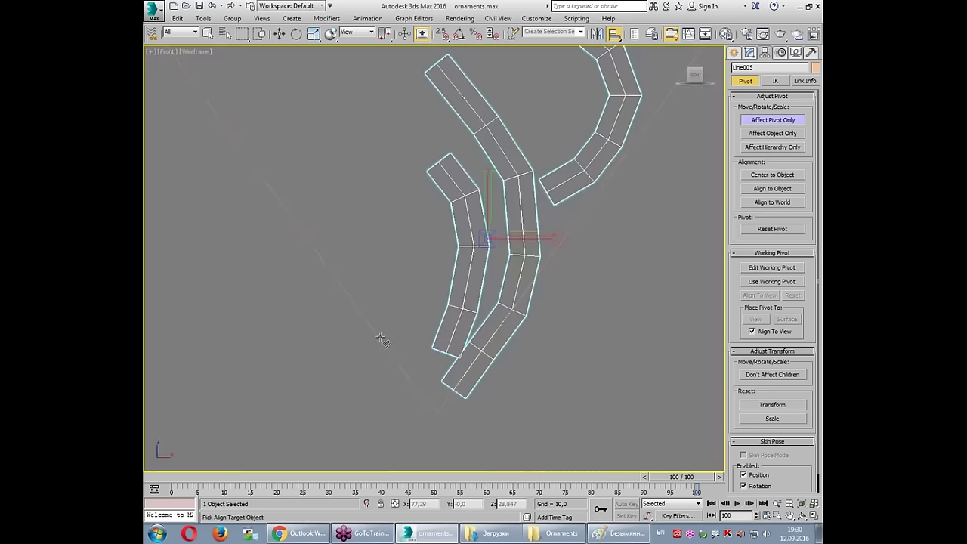
click(436, 337)
drag(460, 162, 651, 203)
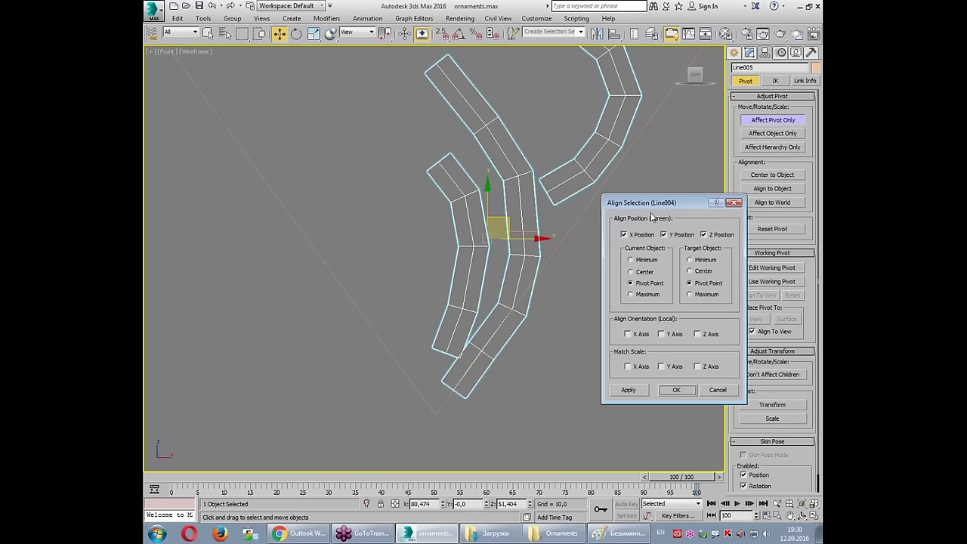
click(700, 273)
click(646, 284)
click(717, 390)
key(F3)
scroll(555, 260, down, 5)
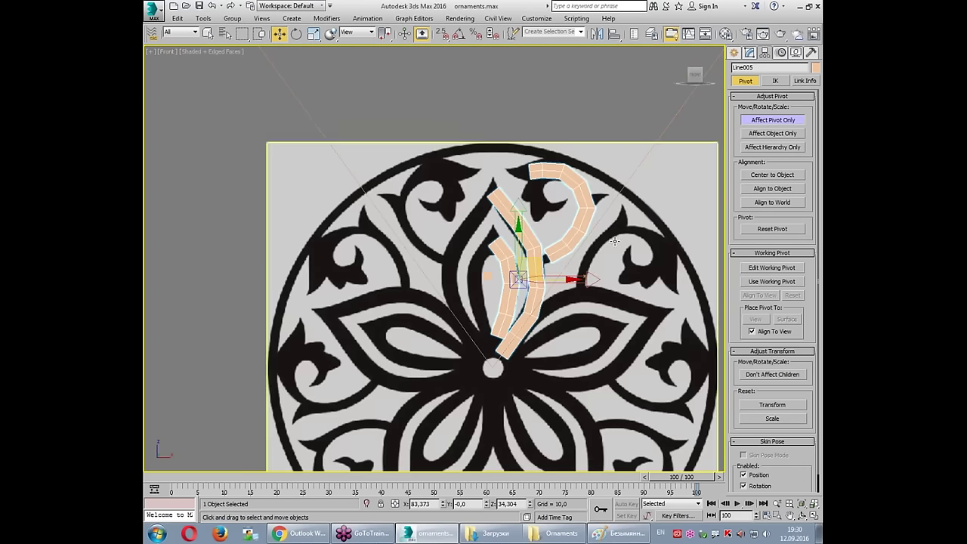
Step: Align the pivot to Plane003's pivot at the ornament centre, then exit Affect Pivot Only
click(614, 33)
click(273, 186)
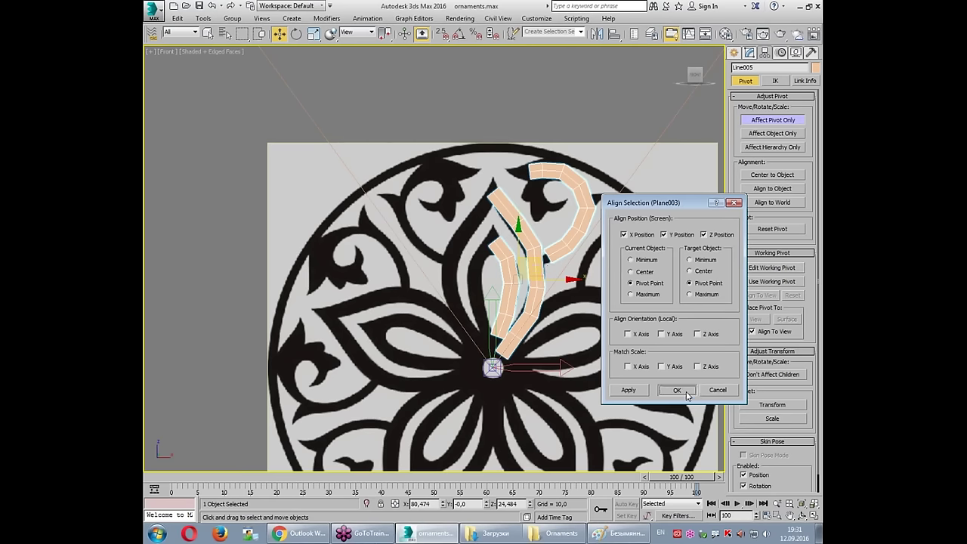
click(676, 390)
click(773, 120)
scroll(594, 321, up, 3)
click(749, 53)
click(772, 82)
drag(815, 121, 815, 370)
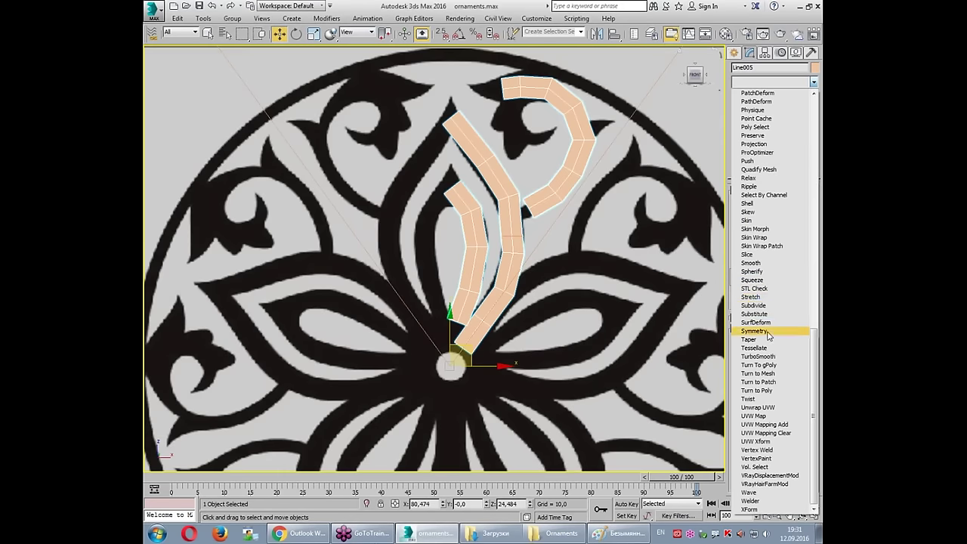
Step: Add a Symmetry modifier to Line005 mirroring on X with Weld Seam
click(763, 331)
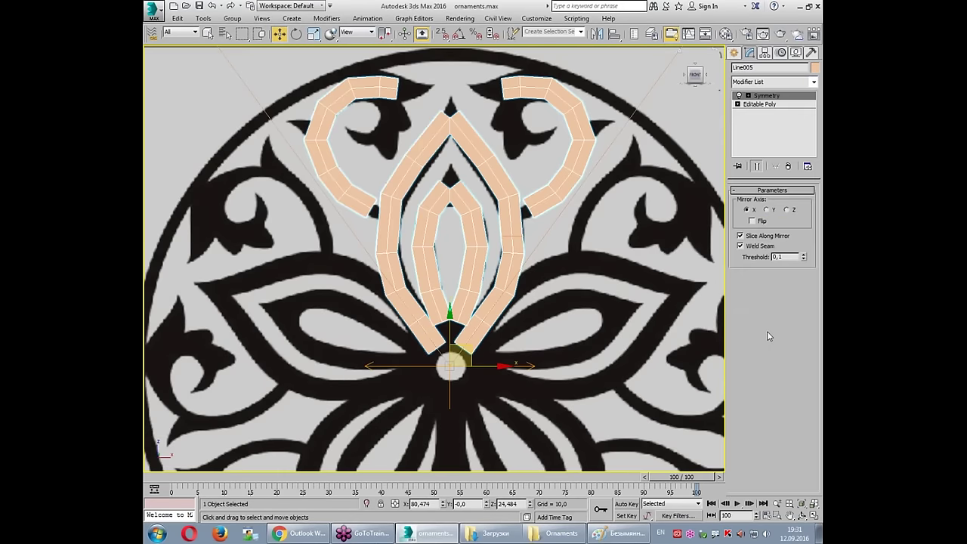
scroll(520, 200, up, 1)
scroll(514, 371, up, 4)
drag(209, 225, 292, 339)
mouse_move(342, 246)
mouse_down()
mouse_move(427, 141)
mouse_move(292, 339)
mouse_up()
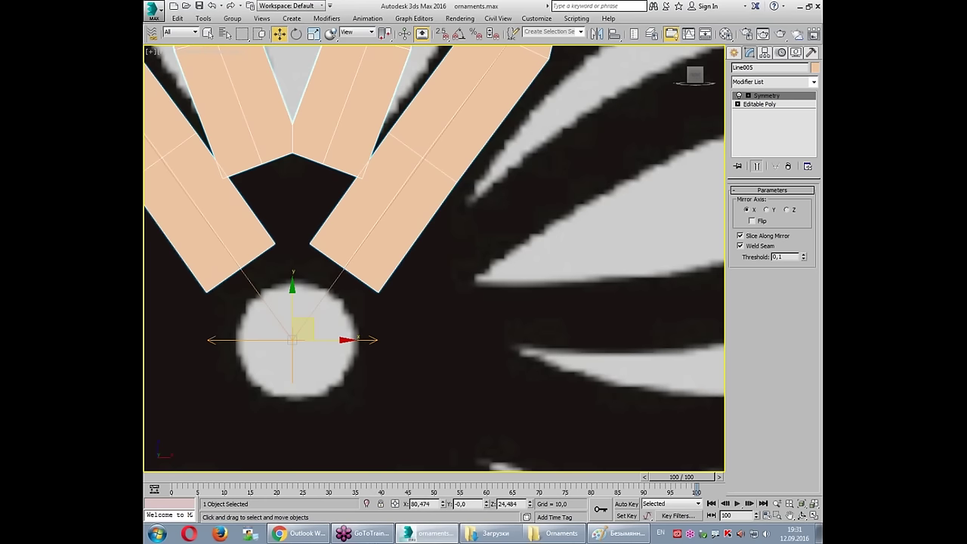
scroll(363, 320, down, 3)
scroll(497, 395, down, 4)
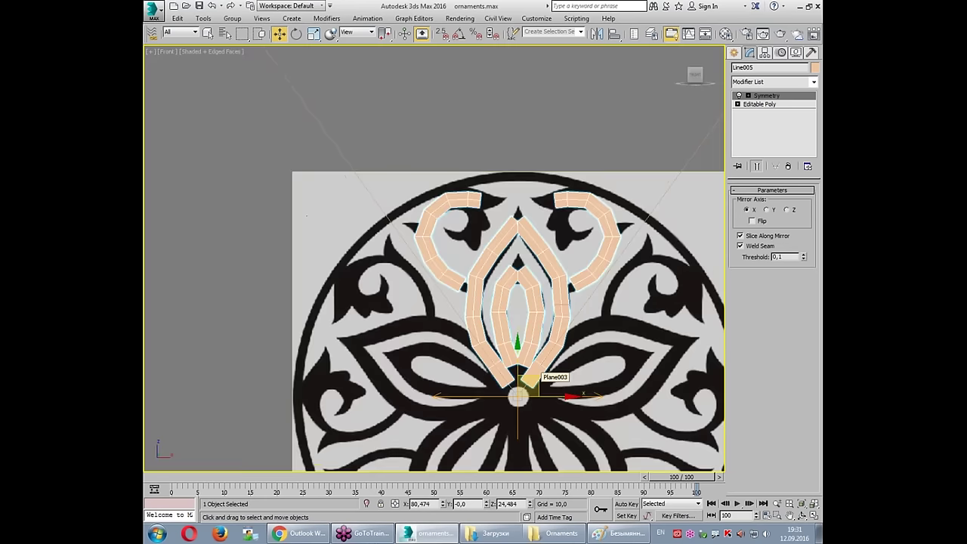
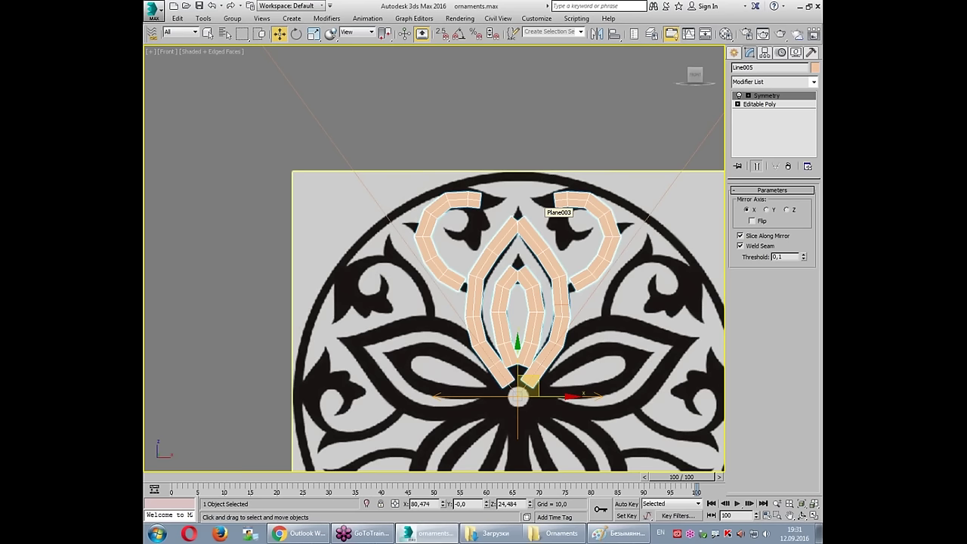
Step: Connect new edges across the lower strip, slide them up, and extend the strip end toward the base circle
scroll(563, 227, up, 2)
scroll(564, 227, up, 2)
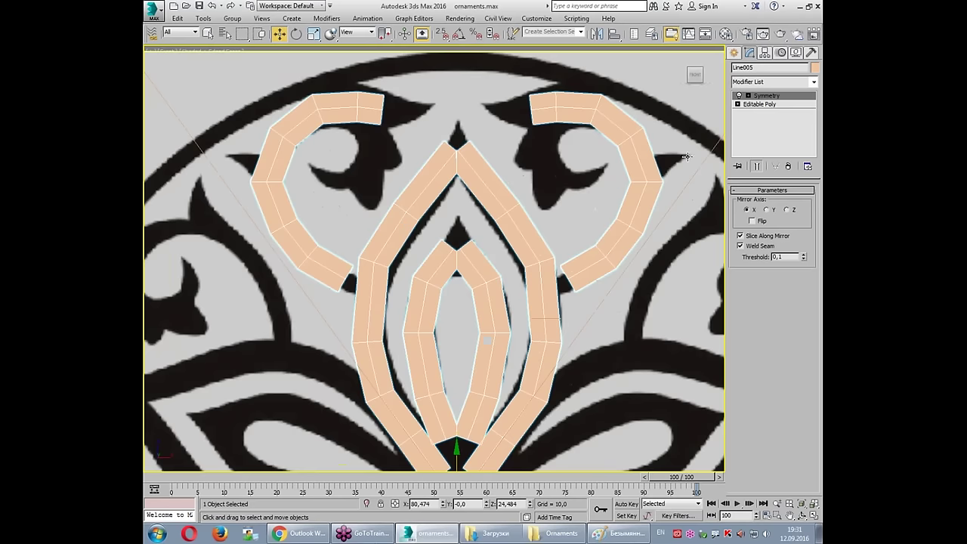
click(738, 104)
click(755, 121)
click(550, 281)
click(789, 389)
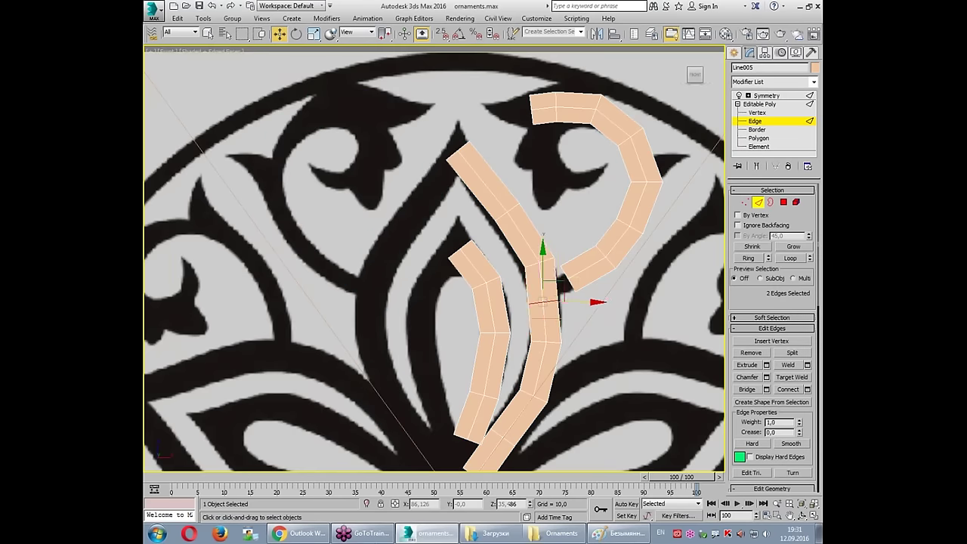
scroll(607, 253, up, 2)
mouse_move(534, 290)
mouse_down()
mouse_move(531, 233)
mouse_move(514, 229)
mouse_up()
middle_drag(514, 229, 529, 60)
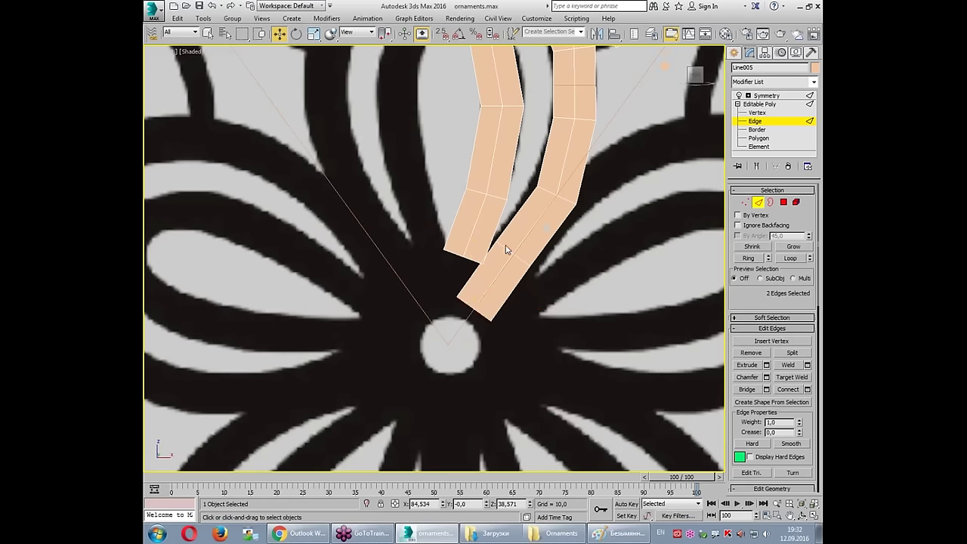
drag(507, 251, 490, 281)
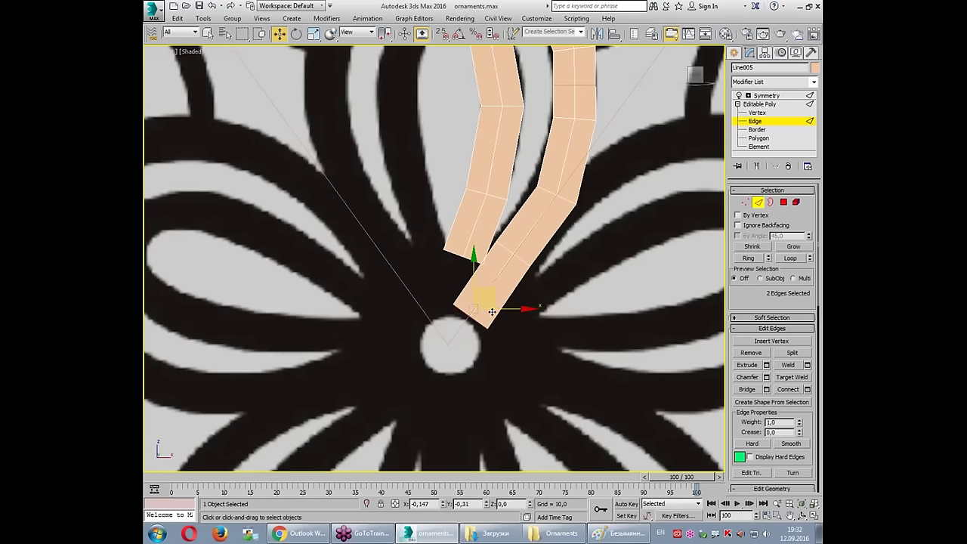
Step: Target Weld the strip's bottom-left vertex onto its neighbour, then connect another edge ring across it
key(1)
drag(482, 262, 491, 234)
click(446, 251)
middle_drag(446, 255, 450, 283)
click(793, 365)
click(497, 266)
key(2)
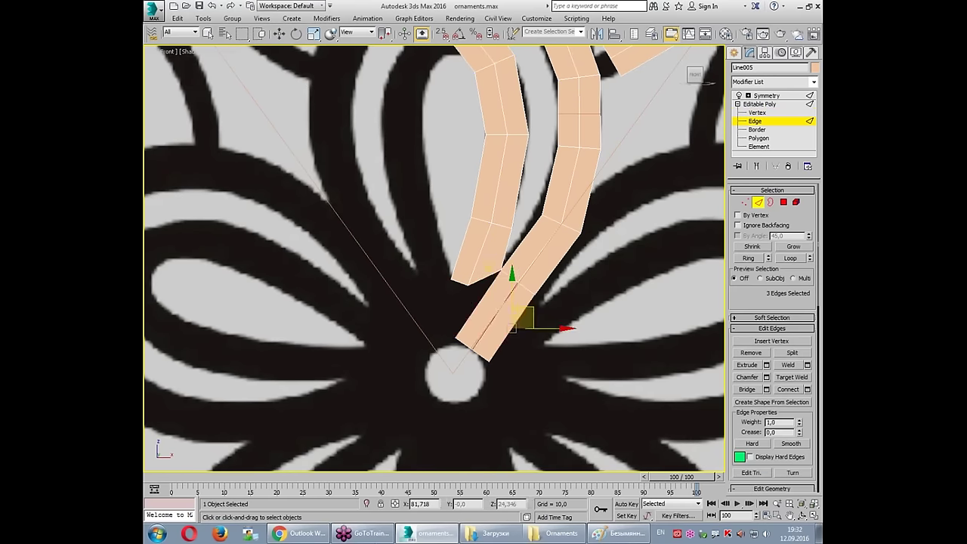
click(788, 390)
Step: Target Weld the strip end into a single point
key(1)
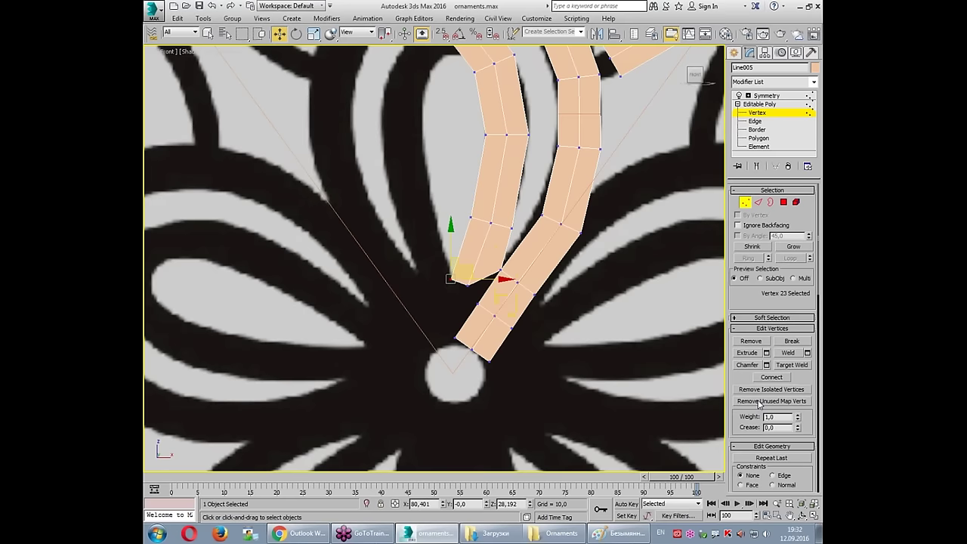
click(792, 365)
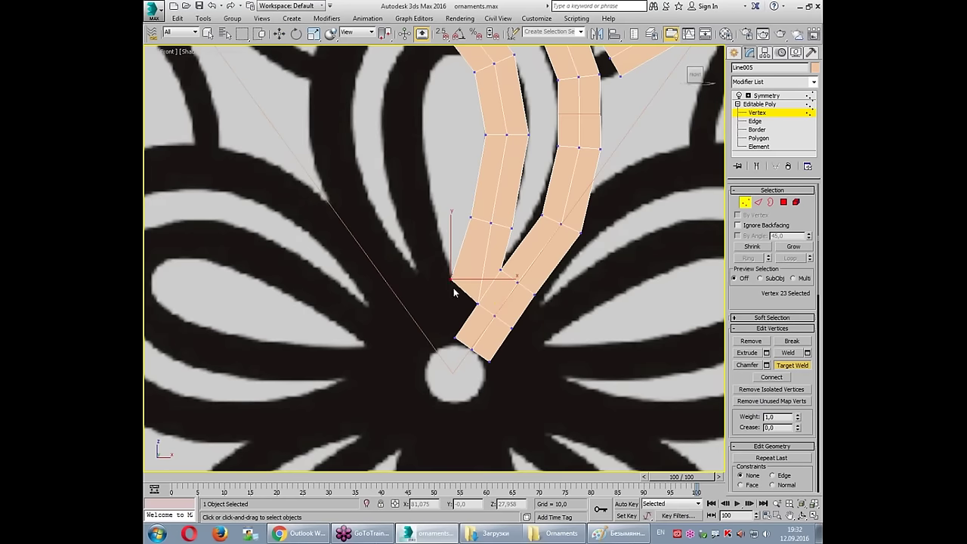
click(458, 335)
key(w)
scroll(484, 340, down, 1)
scroll(491, 352, up, 3)
click(491, 351)
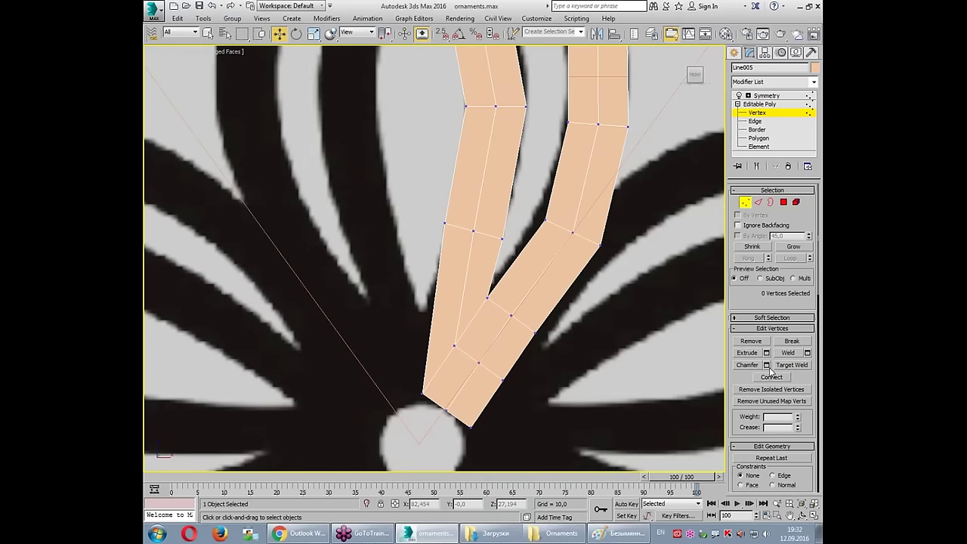
scroll(792, 304, down, 3)
Step: Cut a new edge across the lower strip and nudge its new and bottom-left vertices into place
click(792, 433)
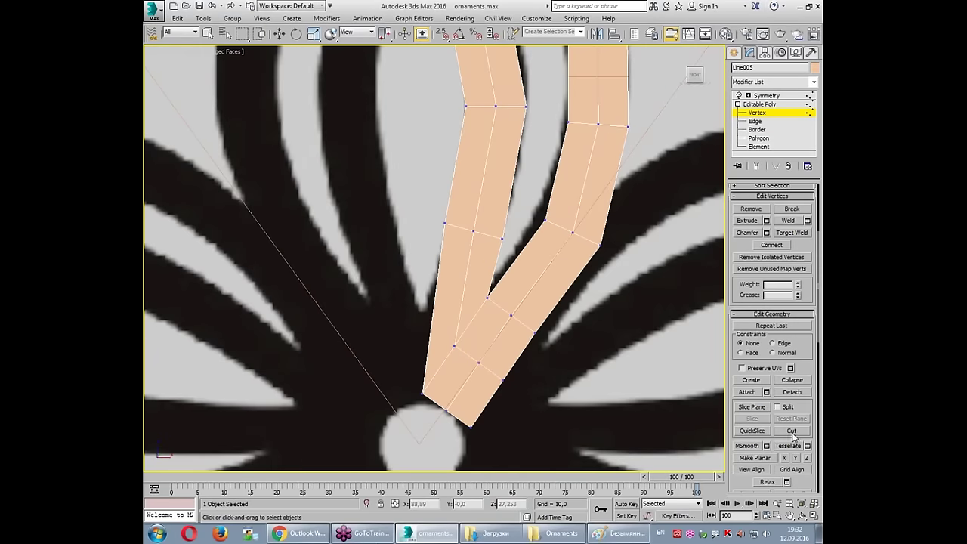
click(452, 345)
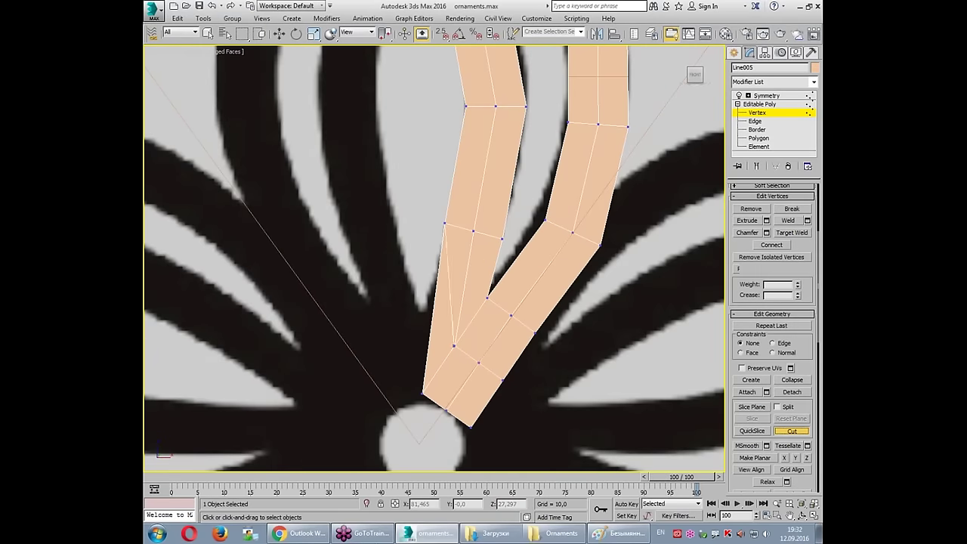
click(432, 318)
right_click(433, 317)
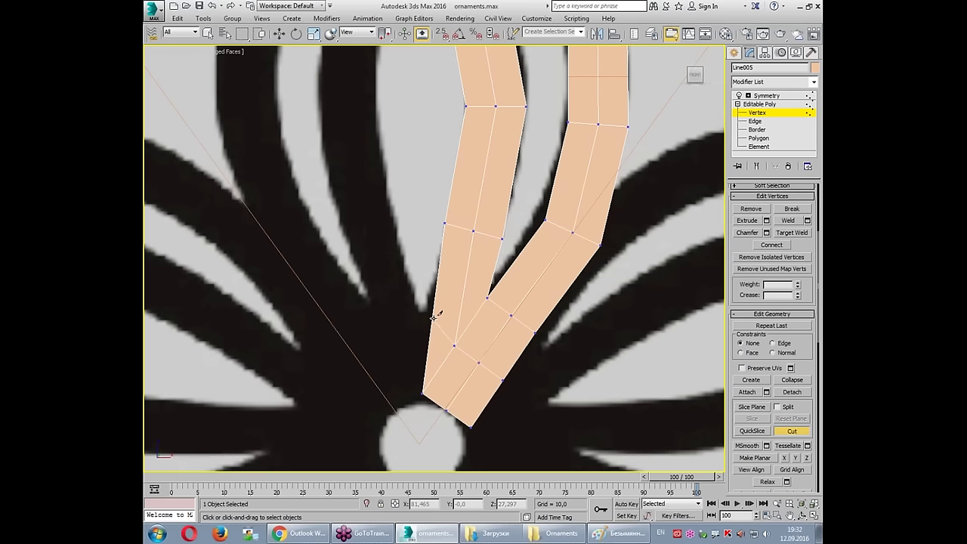
key(w)
drag(433, 318, 420, 315)
click(422, 395)
drag(423, 395, 422, 400)
click(471, 428)
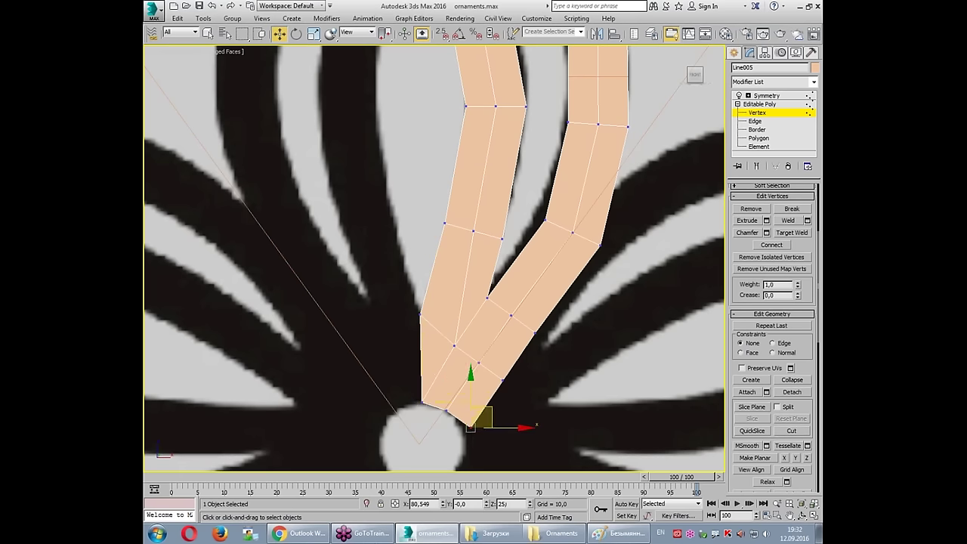
scroll(529, 392, down, 3)
click(529, 392)
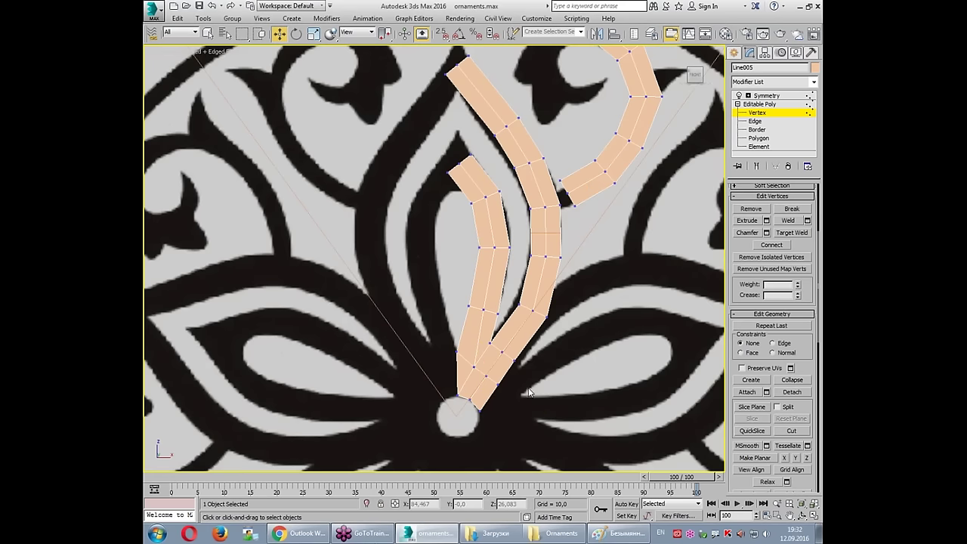
Step: Show the Symmetry result and drag the junction vertex down toward the circle
click(757, 166)
scroll(414, 355, up, 2)
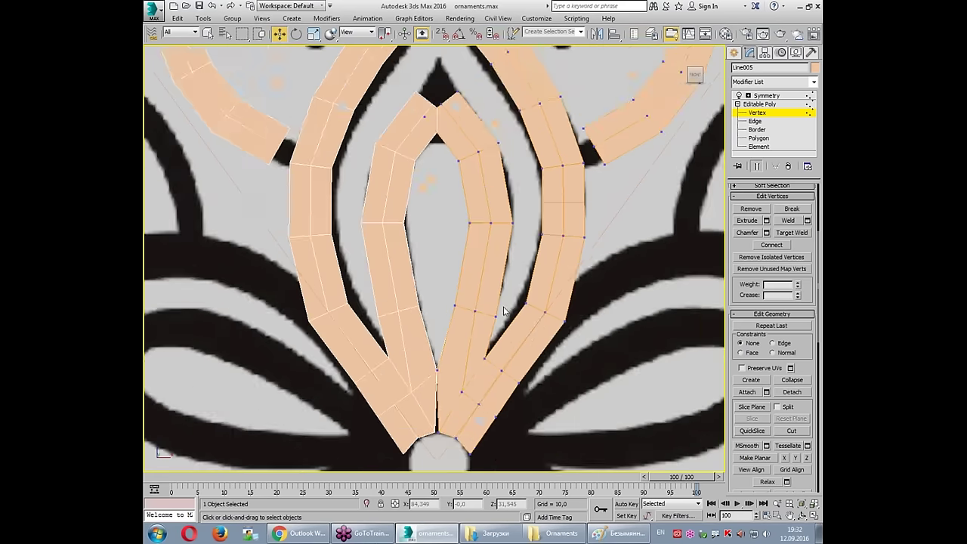
scroll(413, 356, up, 2)
scroll(414, 355, down, 2)
click(444, 344)
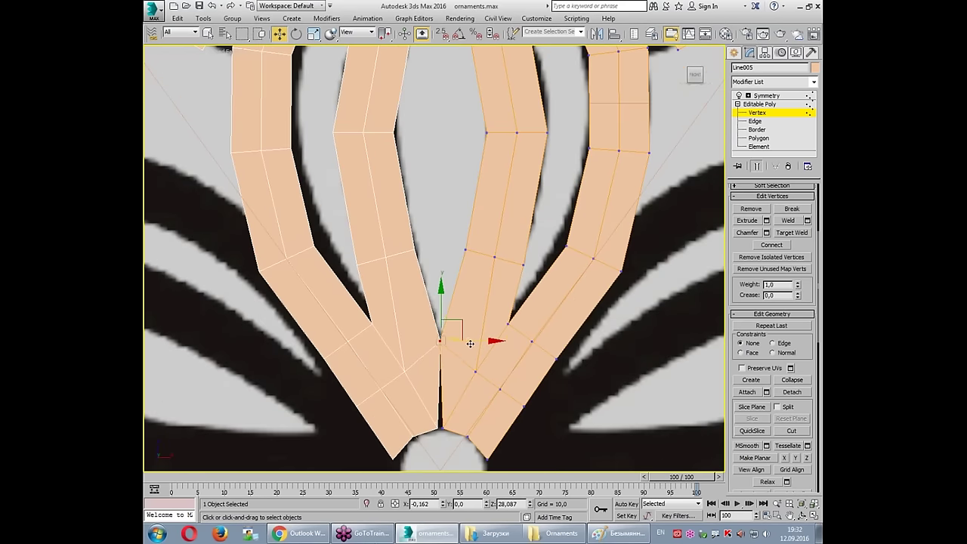
drag(472, 344, 456, 448)
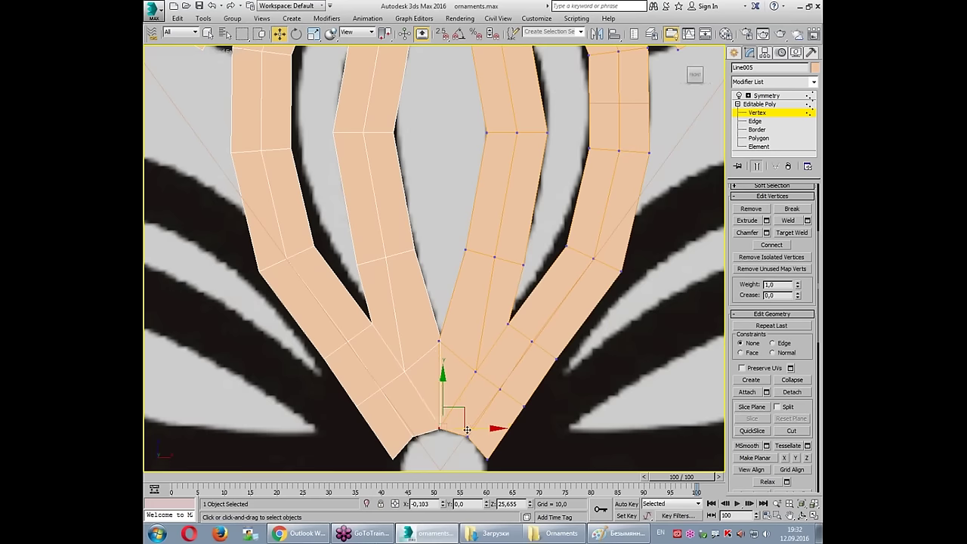
drag(470, 430, 468, 430)
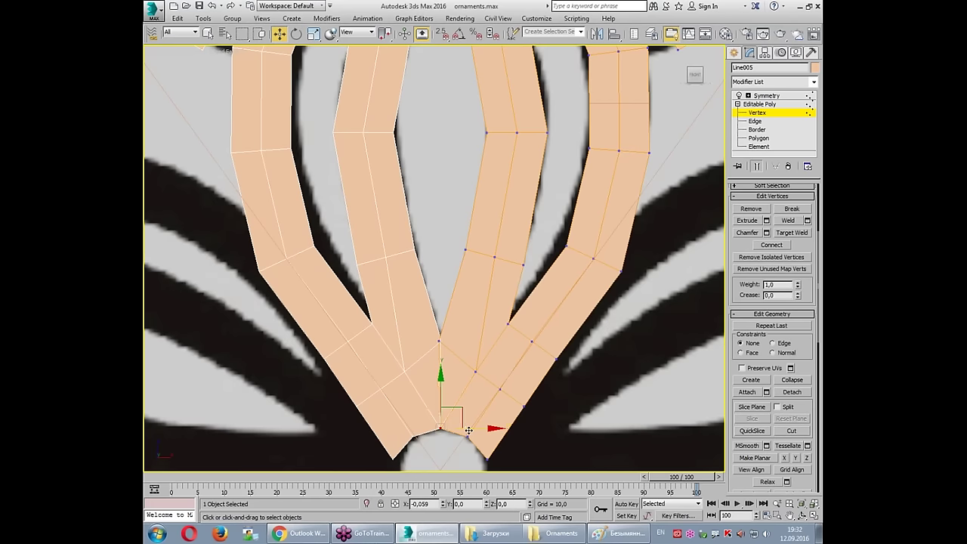
scroll(472, 279, down, 5)
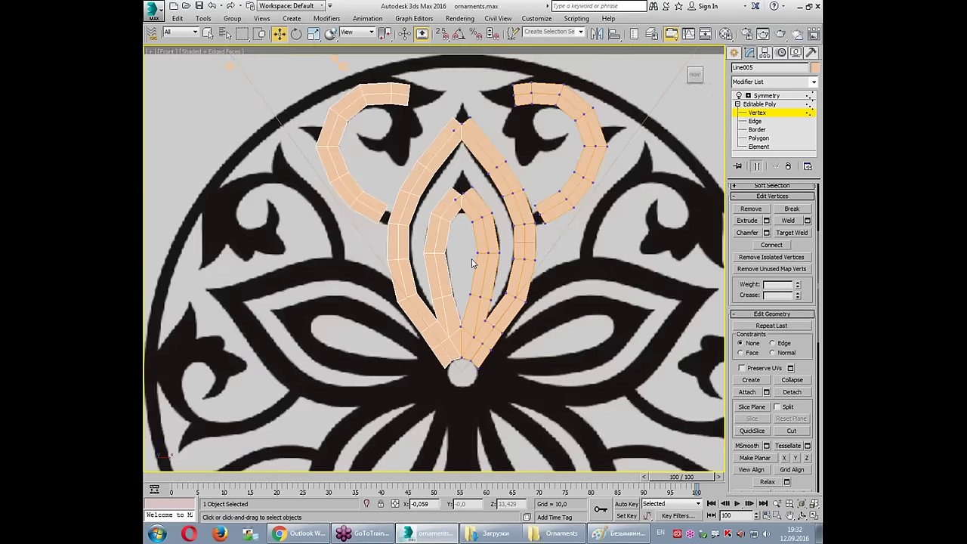
scroll(462, 303, up, 5)
scroll(810, 310, down, 2)
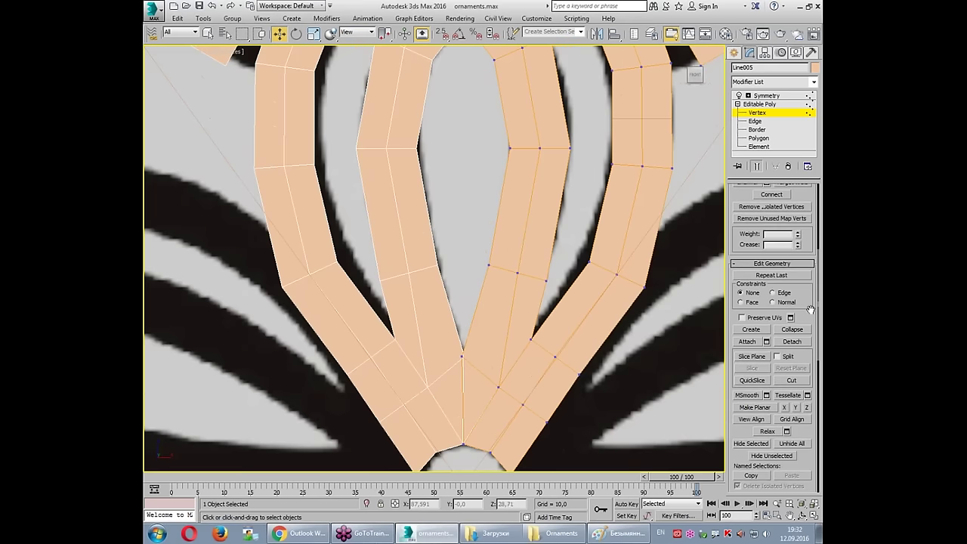
Step: Cut an edge across the right petal and move its junction vertex up and right
key(alt+c)
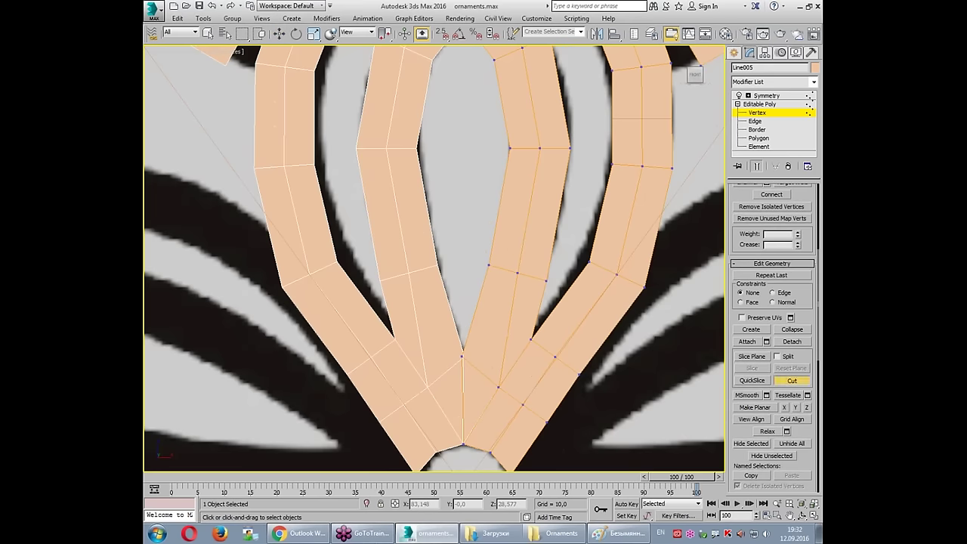
click(467, 339)
click(508, 337)
click(533, 338)
right_click(534, 383)
key(w)
scroll(467, 346, up, 2)
click(469, 335)
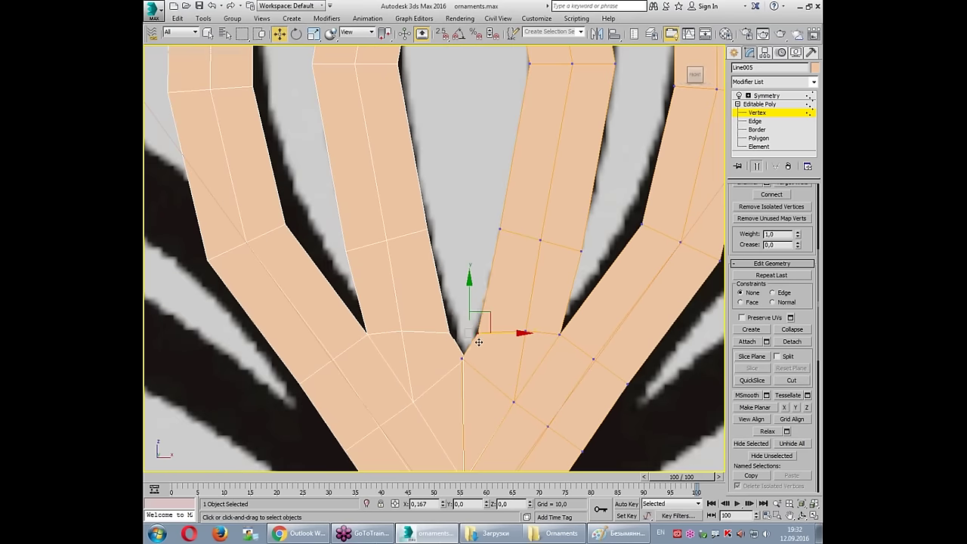
drag(474, 338, 541, 316)
scroll(557, 318, down, 2)
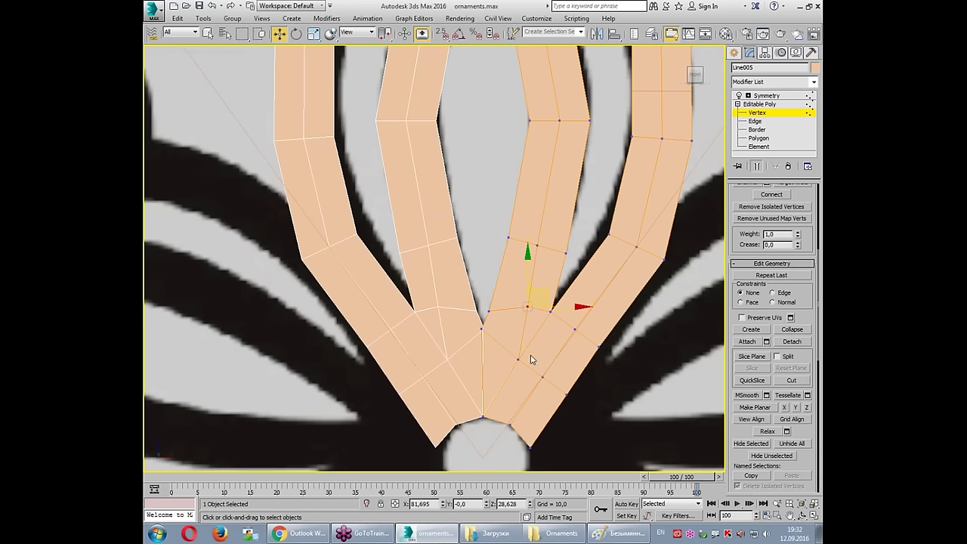
Step: Fine-tune the right petal's lower vertices and bottom tip to follow the reference curves
click(544, 372)
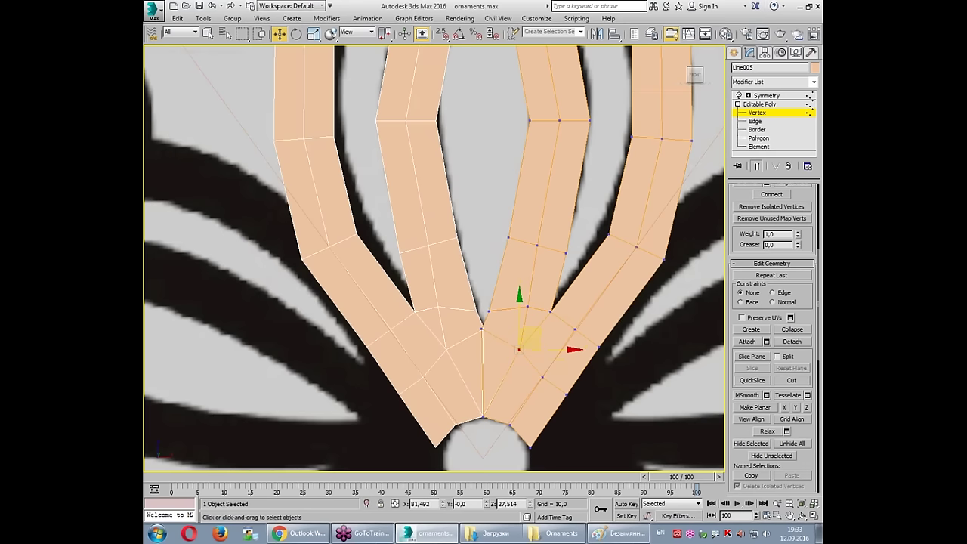
click(546, 413)
click(569, 395)
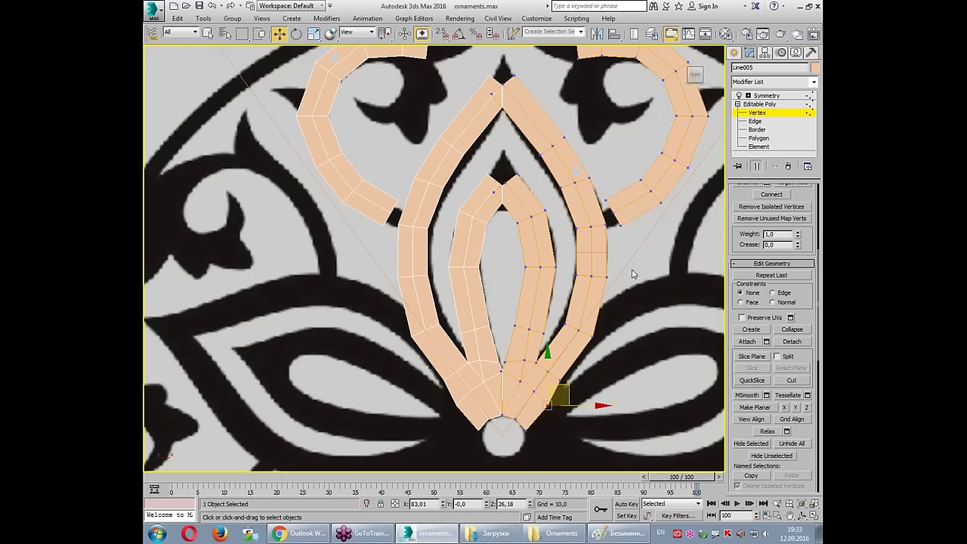
scroll(502, 412, up, 4)
click(549, 437)
drag(549, 437, 551, 436)
click(625, 328)
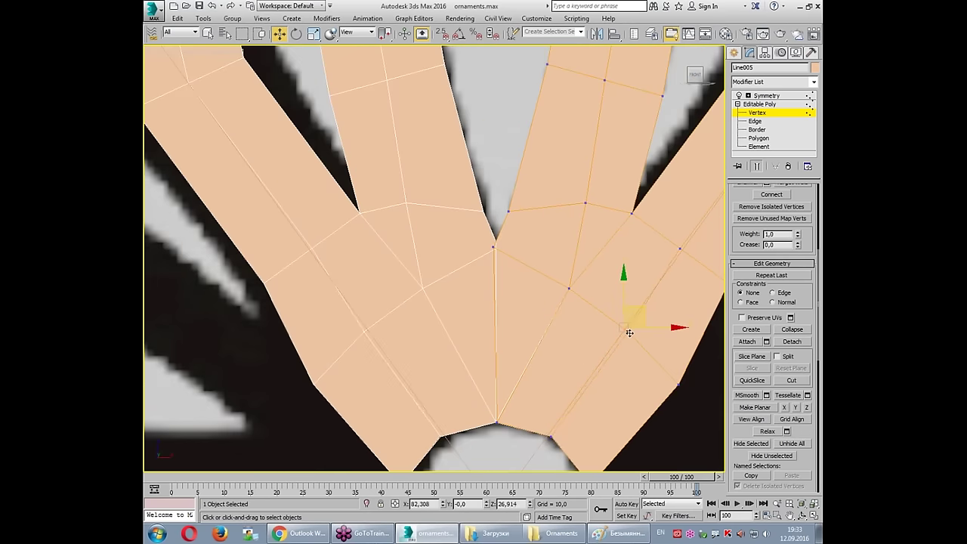
middle_drag(683, 266, 605, 318)
click(603, 303)
scroll(529, 332, up, 4)
drag(498, 298, 503, 298)
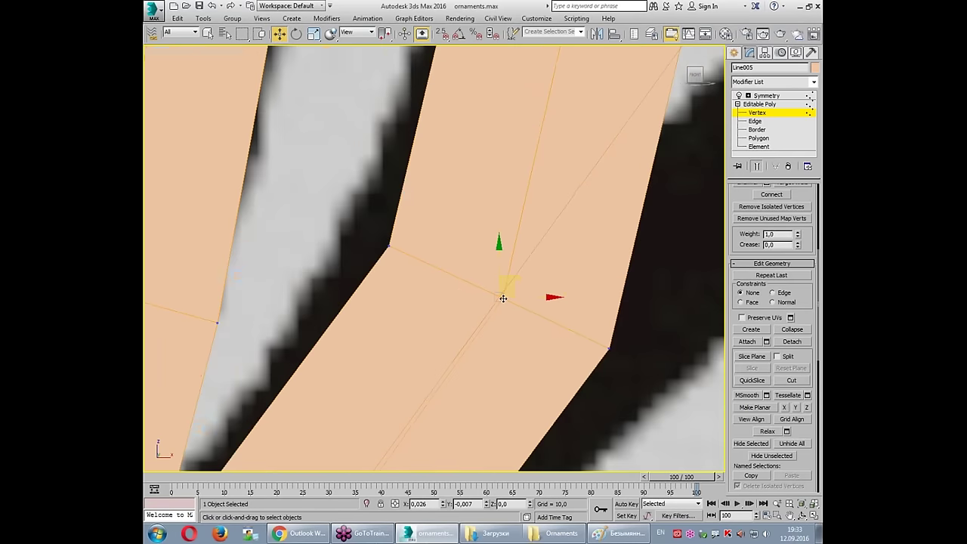
scroll(502, 299, down, 2)
scroll(522, 279, down, 5)
middle_drag(536, 267, 539, 292)
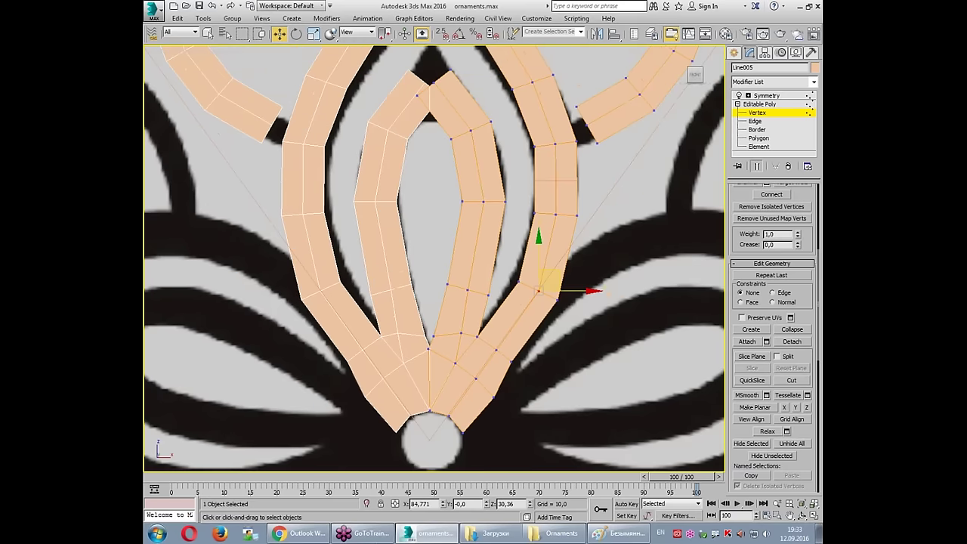
click(755, 123)
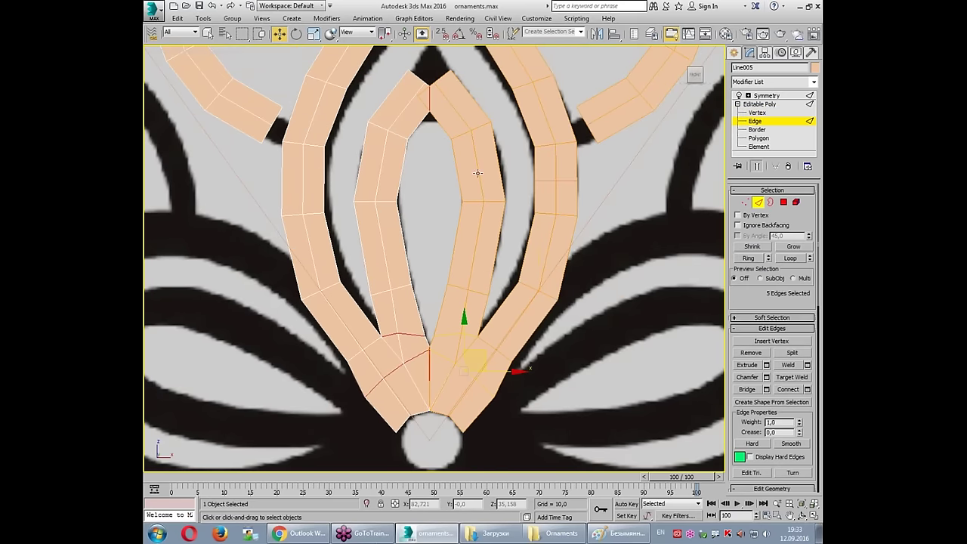
Step: Move the central arch's tip, notch and seam vertices to tidy the arch tip
middle_drag(480, 173, 528, 301)
scroll(499, 241, up, 2)
drag(473, 251, 473, 190)
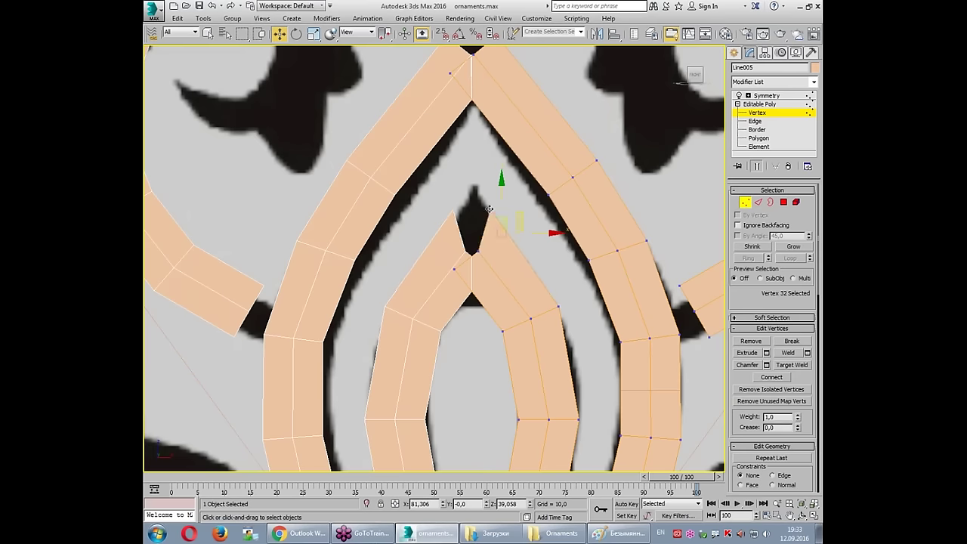
click(470, 257)
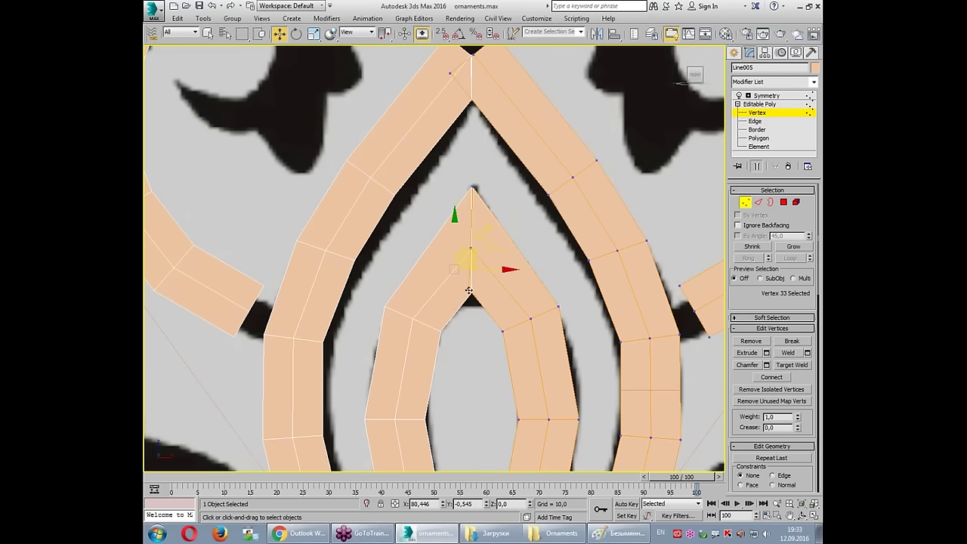
drag(470, 261, 485, 290)
scroll(553, 258, down, 3)
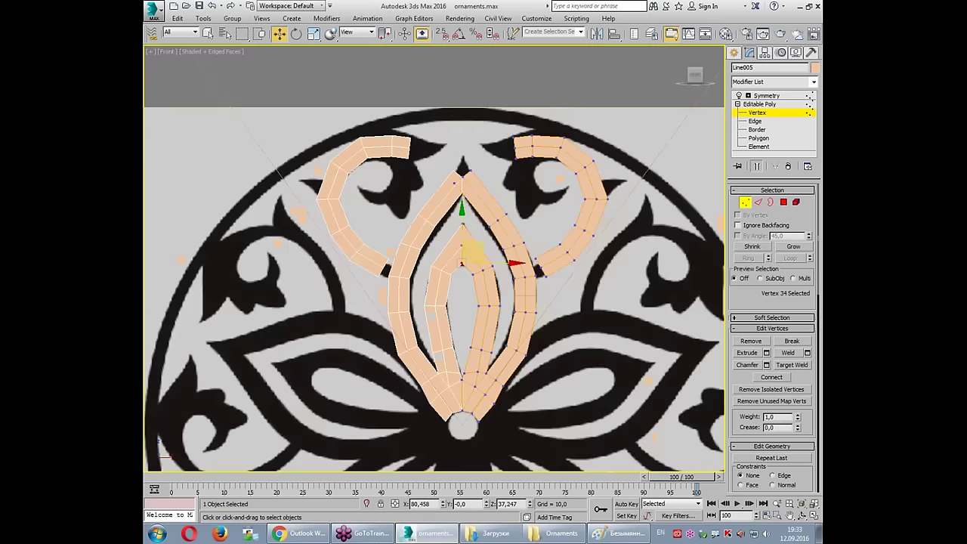
scroll(446, 170, up, 5)
drag(452, 166, 430, 123)
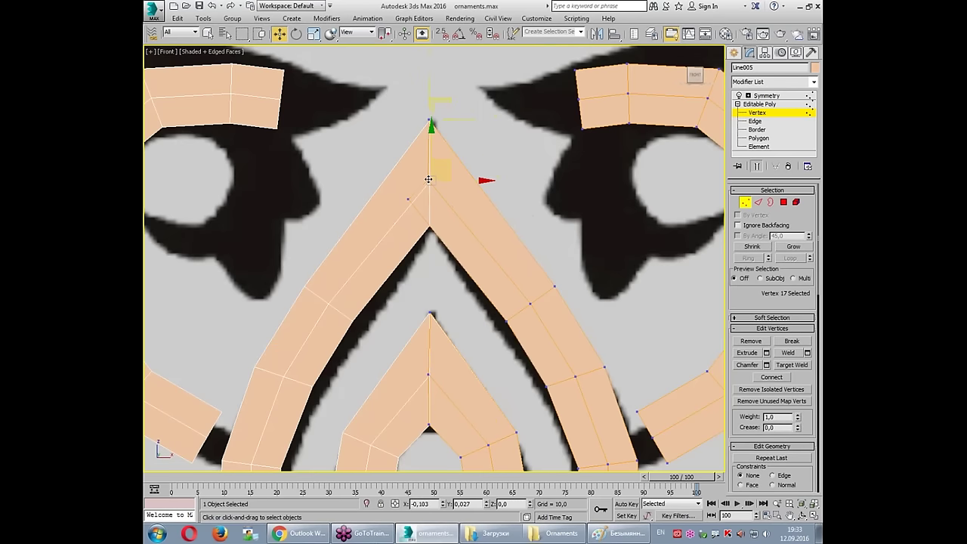
click(429, 182)
click(408, 199)
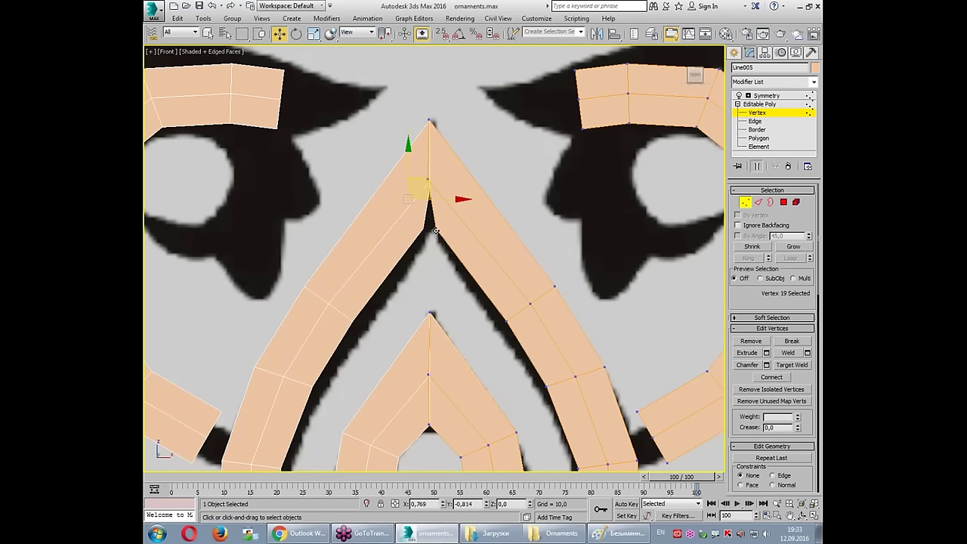
scroll(427, 223, down, 3)
scroll(490, 182, down, 2)
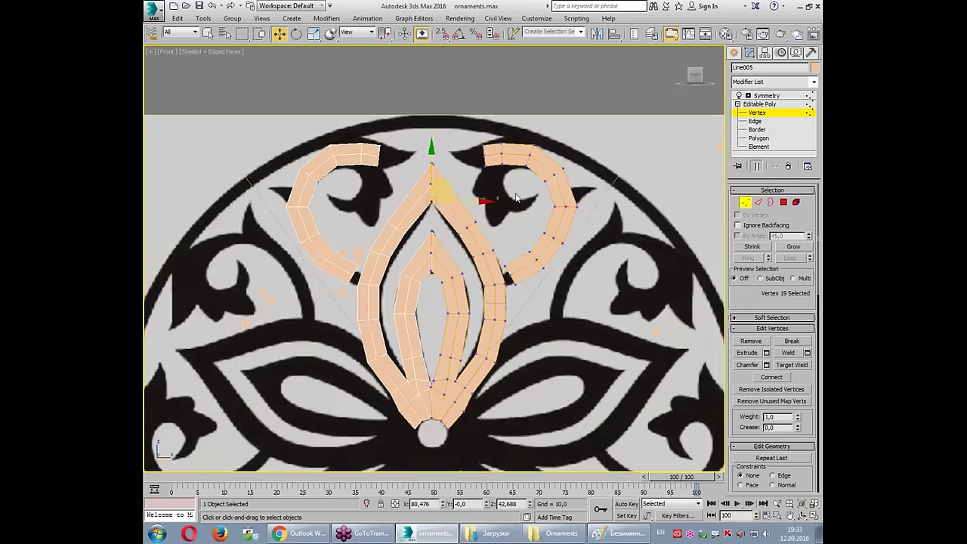
scroll(540, 219, up, 2)
scroll(540, 219, up, 3)
Step: Select the border edge loops along the right scroll and the left petal strips
key(2)
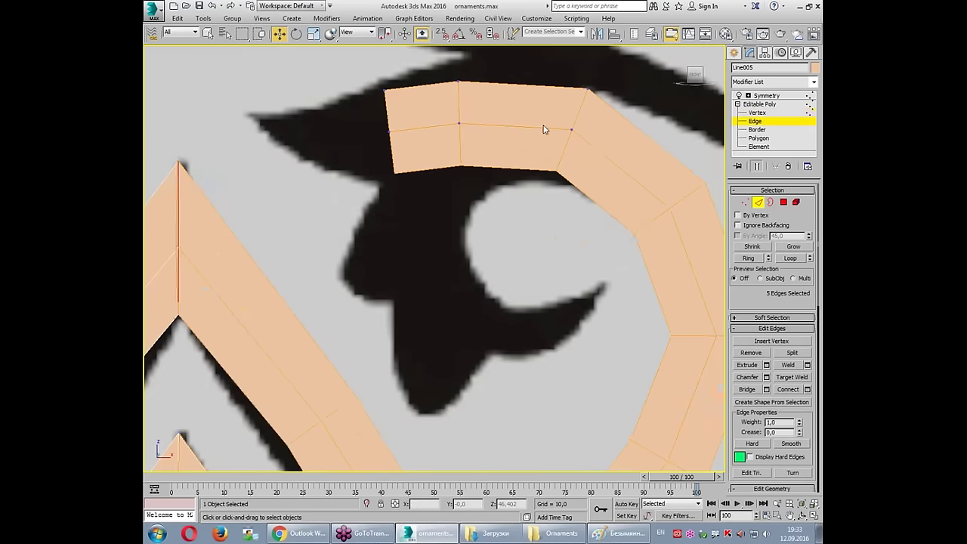
middle_drag(542, 128, 578, 227)
click(427, 219)
scroll(443, 278, down, 1)
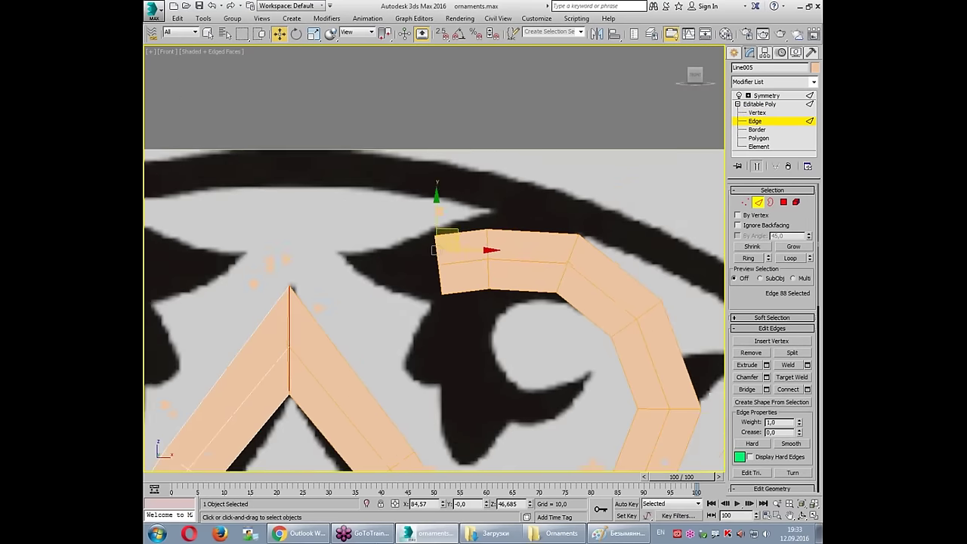
scroll(443, 279, down, 1)
click(437, 281)
scroll(478, 305, down, 2)
scroll(478, 305, up, 2)
double_click(508, 287)
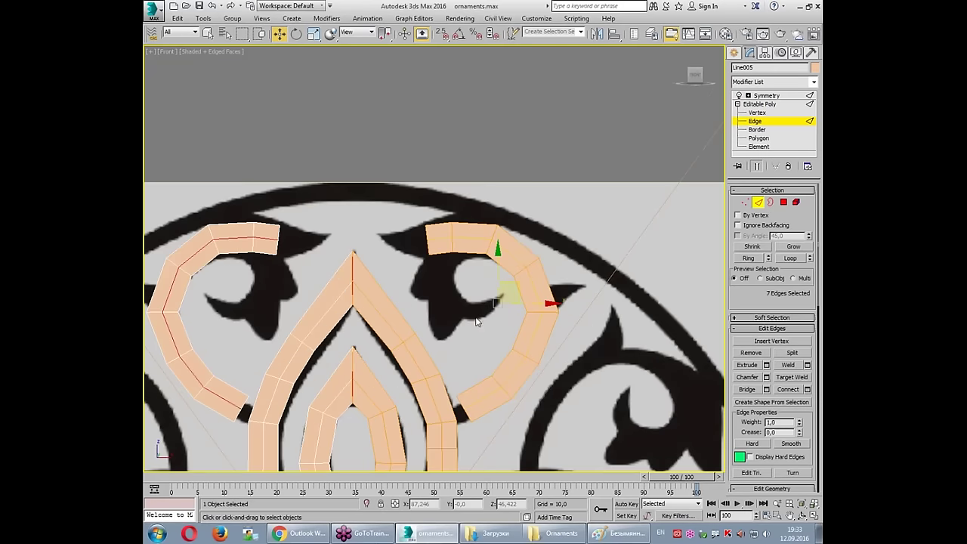
scroll(435, 266, down, 2)
ctrl+double_click(355, 340)
ctrl+double_click(420, 314)
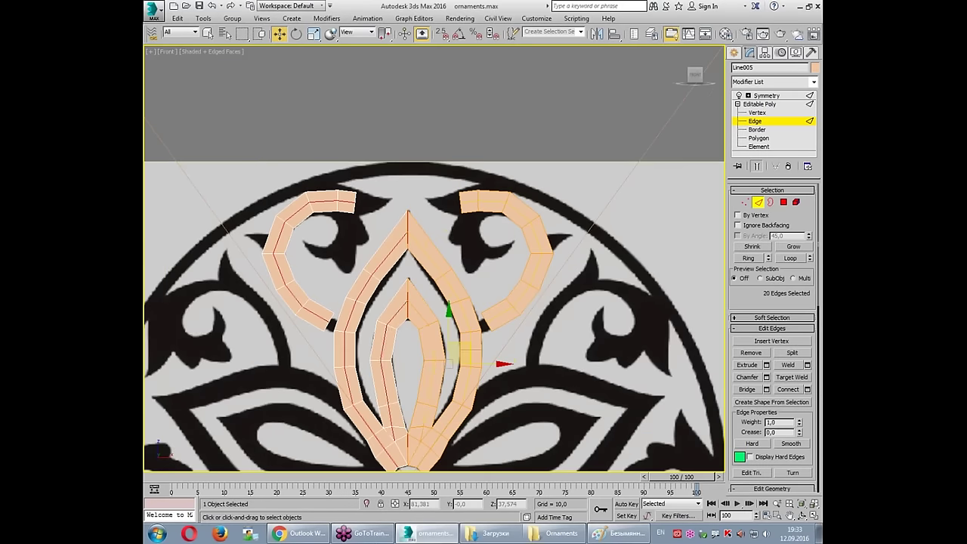
scroll(421, 363, up, 1)
scroll(420, 363, up, 2)
scroll(408, 363, up, 3)
drag(286, 450, 476, 370)
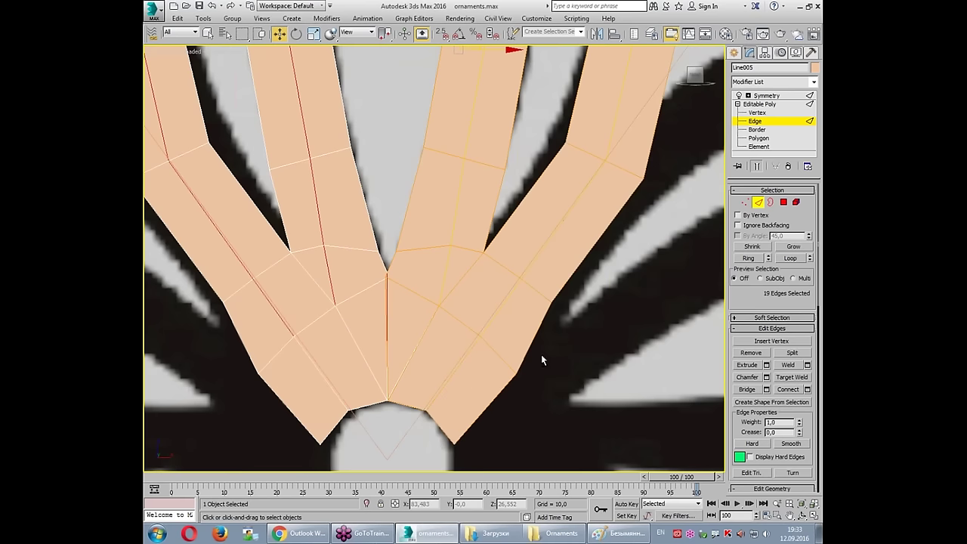
Step: Hide the mirrored half and add the lower border edges to the selection
click(757, 166)
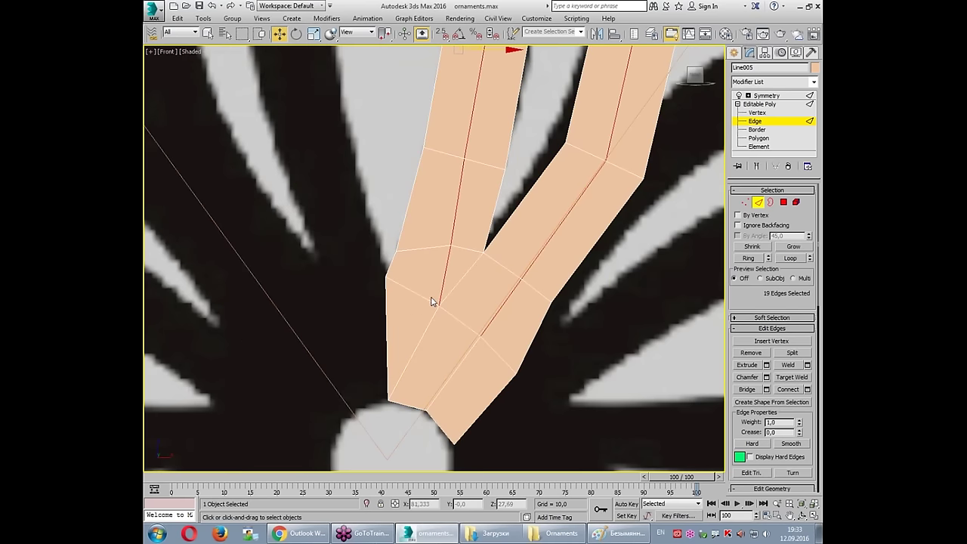
click(481, 335)
ctrl+click(438, 309)
key(1)
click(385, 299)
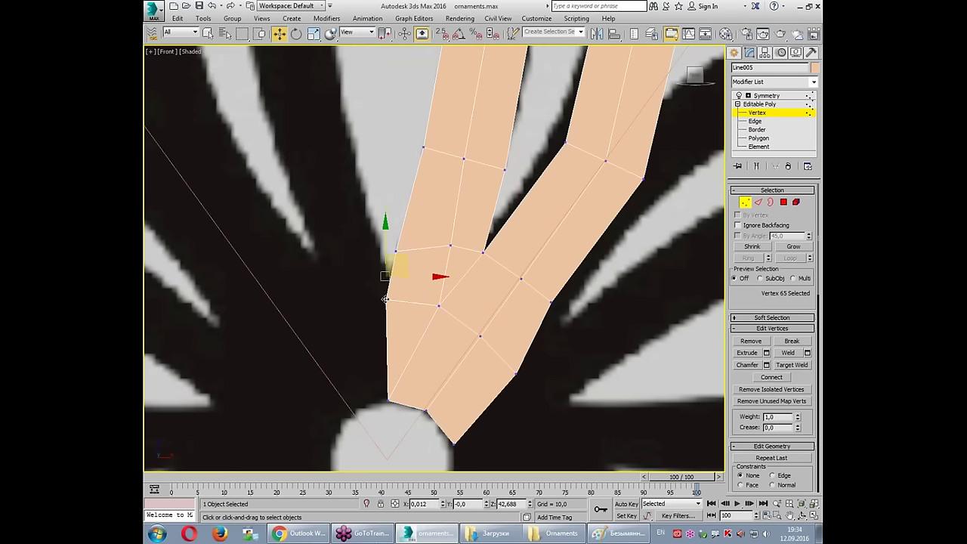
click(478, 345)
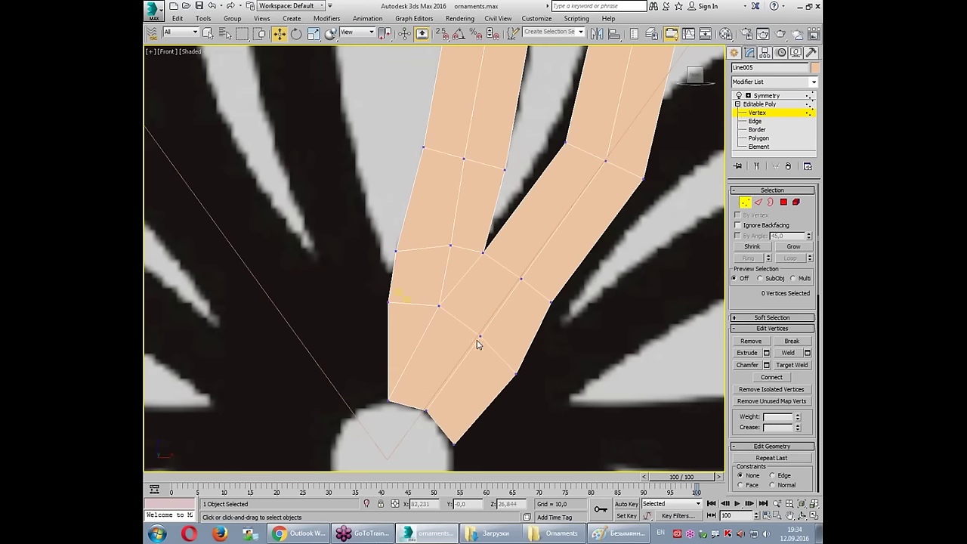
Step: Adjust the left border loop selection and frame the selected edges in the maximized Perspective view
key(2)
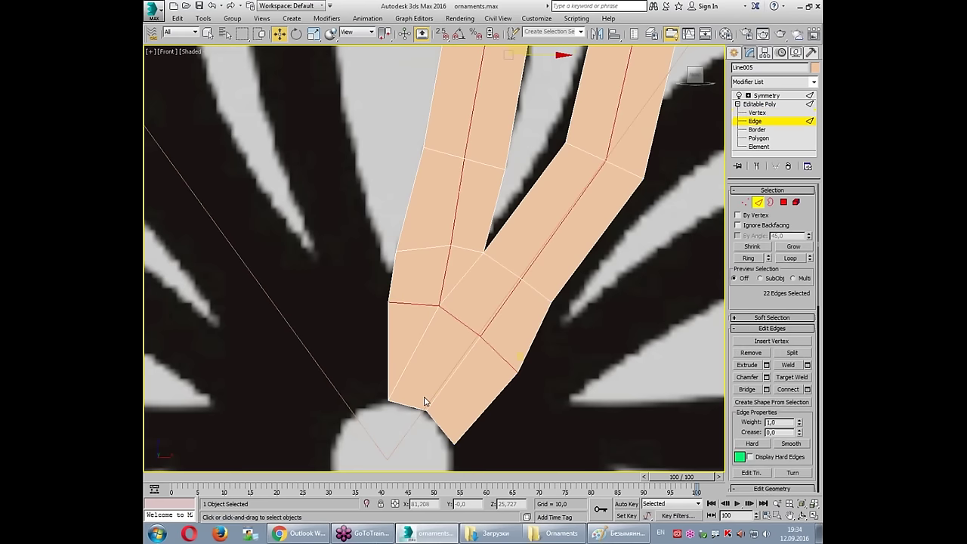
ctrl+double_click(410, 408)
alt+double_click(389, 355)
click(425, 410)
key(alt+w)
right_click(546, 362)
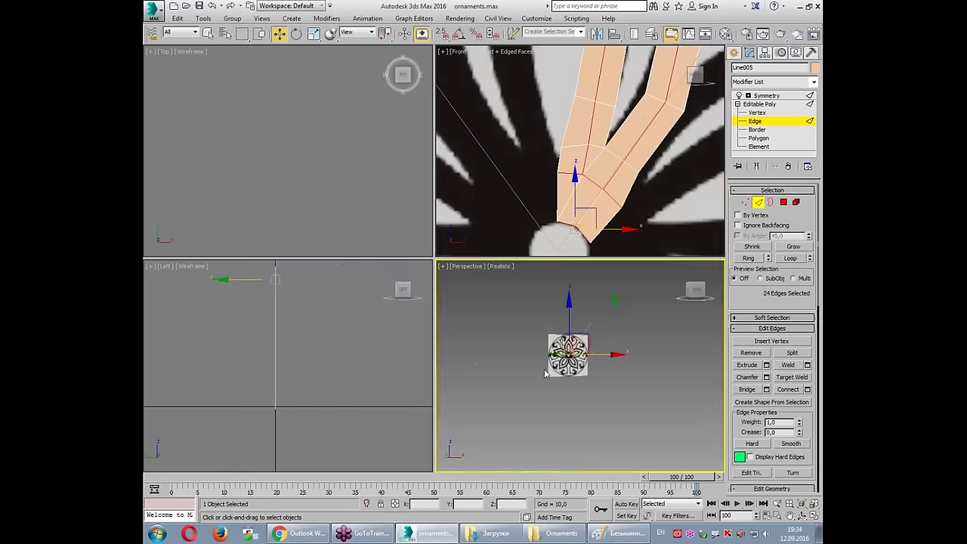
key(alt+w)
key(z)
scroll(417, 295, up, 2)
scroll(417, 295, up, 2)
scroll(417, 294, down, 1)
Step: Move the Symmetry mirror gizmo in Top view so both halves line up
click(763, 121)
click(766, 95)
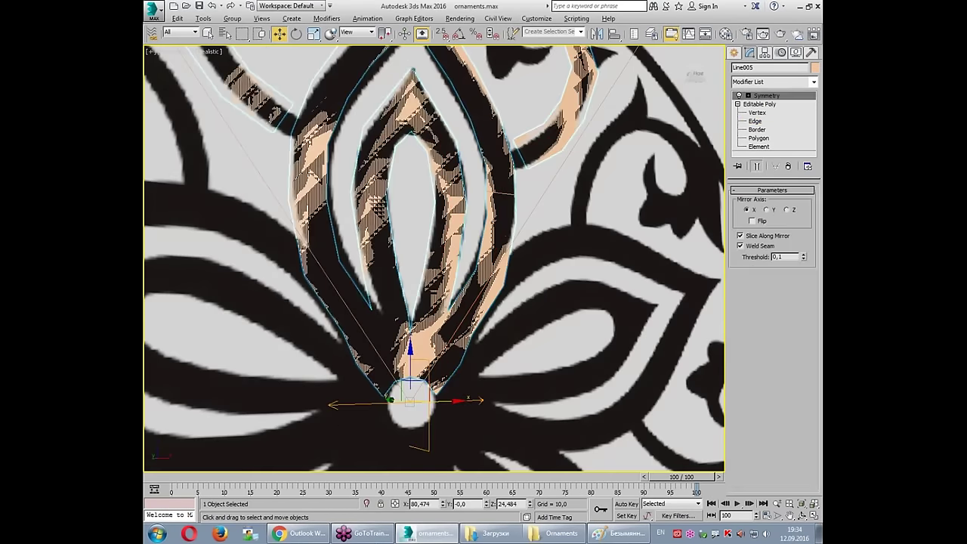
key(alt+w)
right_click(338, 177)
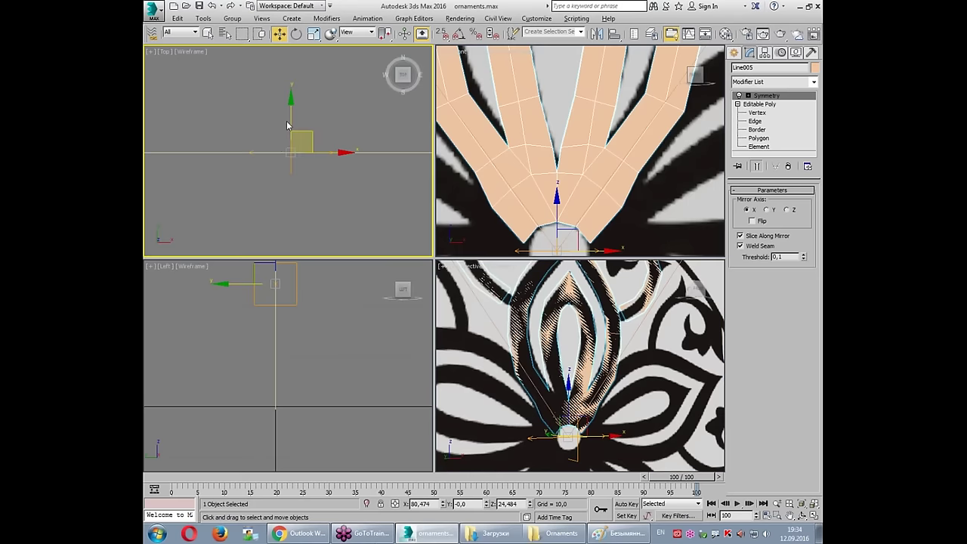
drag(292, 121, 303, 144)
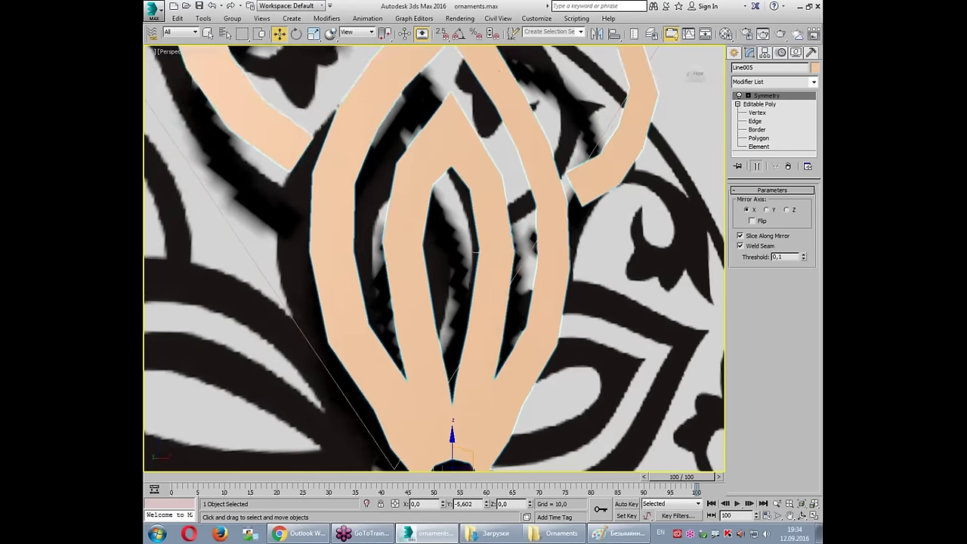
click(755, 121)
Step: Push the selected border edges back along Y to give the strips depth
alt+middle_drag(588, 221, 574, 227)
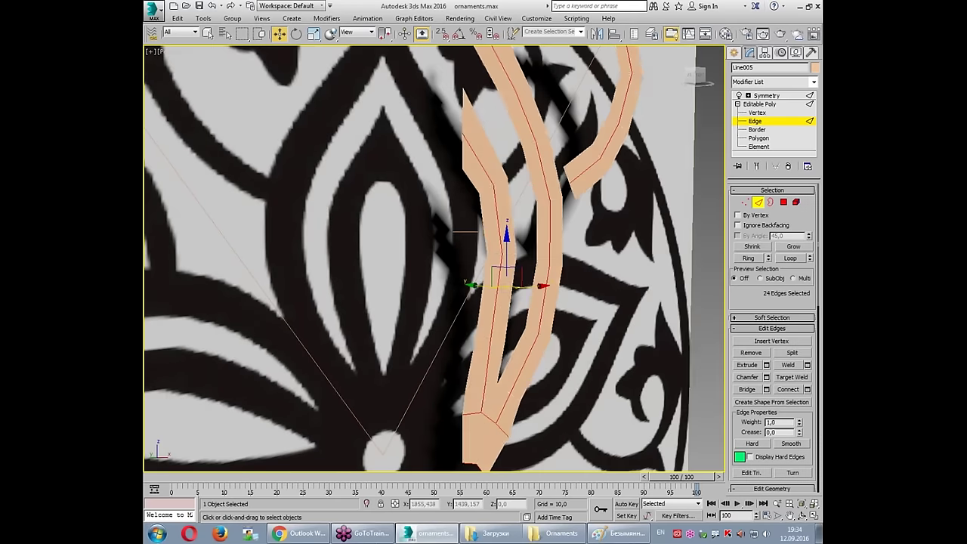
drag(479, 296, 491, 288)
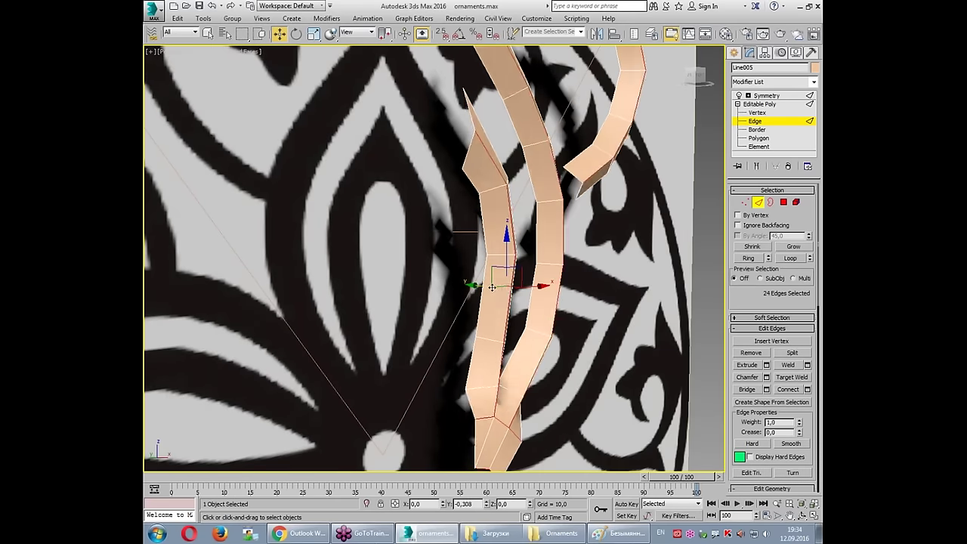
mouse_move(492, 288)
alt+middle_down()
mouse_move(465, 292)
mouse_move(477, 234)
alt+middle_up()
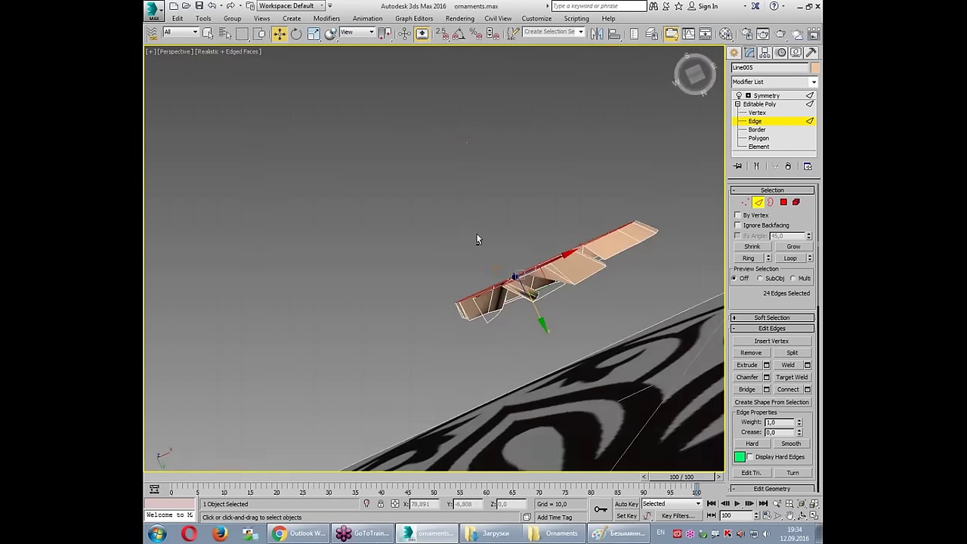
scroll(525, 327, up, 5)
mouse_move(525, 327)
alt+middle_down()
mouse_move(484, 287)
mouse_move(531, 229)
mouse_move(535, 276)
alt+middle_up()
scroll(513, 275, down, 2)
scroll(534, 276, up, 3)
Step: Give the 24 selected border edges a slight Crease value
click(773, 434)
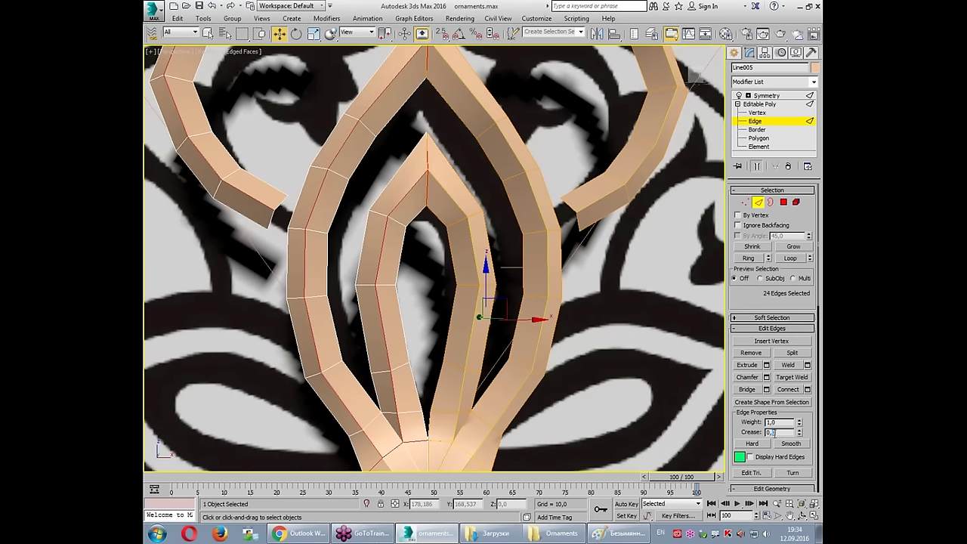
text(0,5)
click(777, 432)
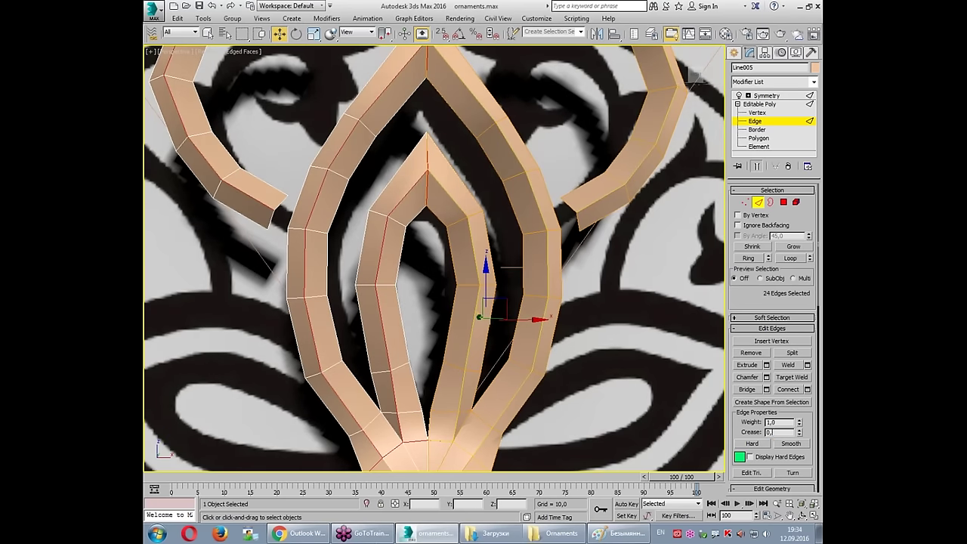
click(760, 115)
Step: Paste an OpenSubdiv modifier above the Symmetry modifier in the stack
click(761, 96)
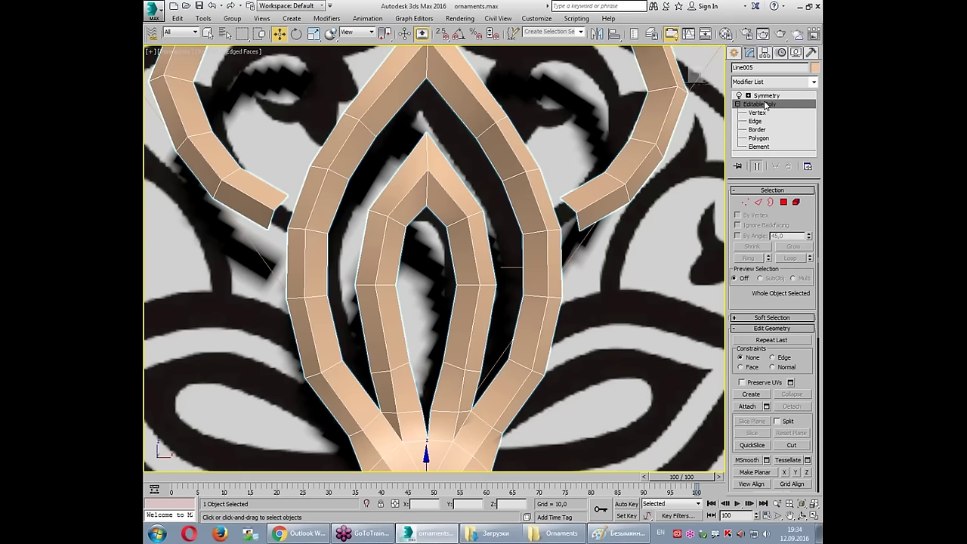
right_click(761, 97)
key(Escape)
right_click(761, 98)
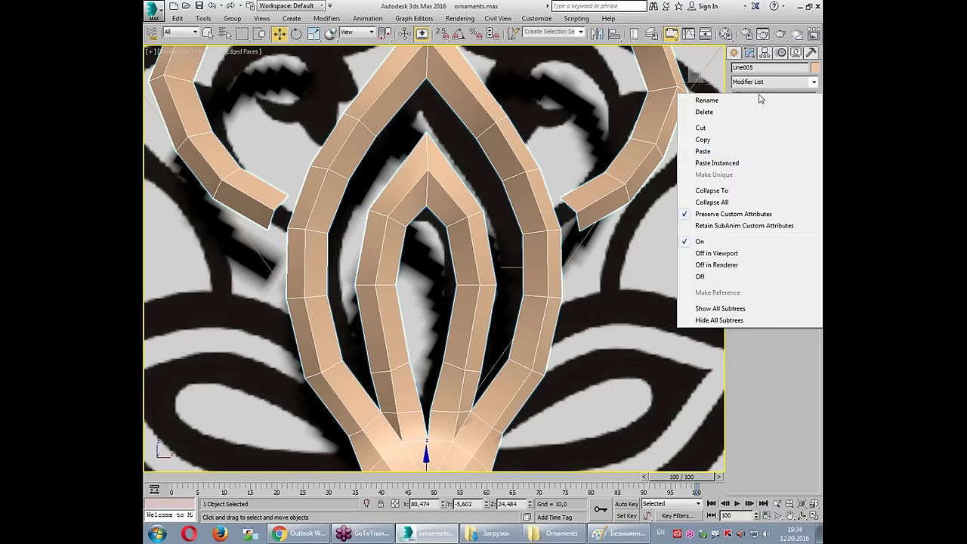
click(746, 151)
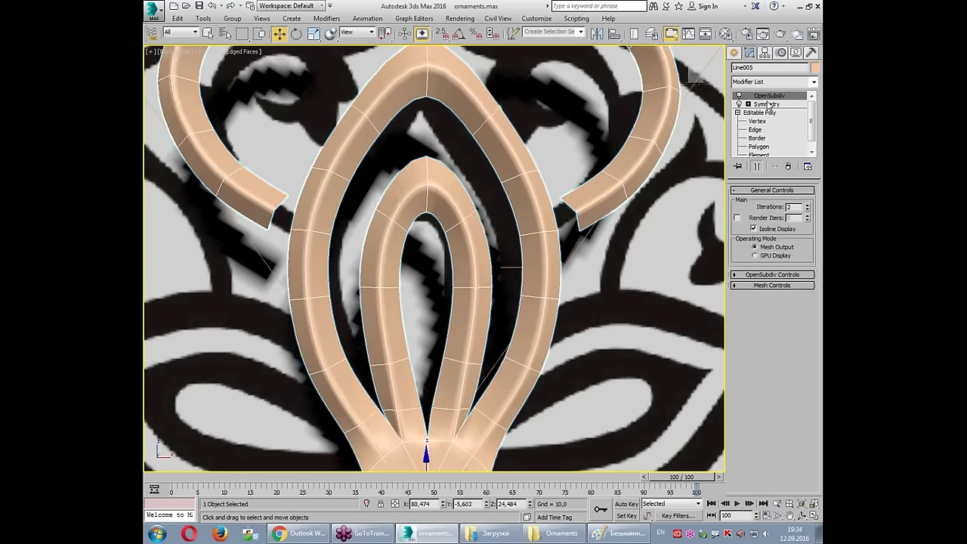
scroll(615, 272, down, 3)
scroll(575, 263, down, 3)
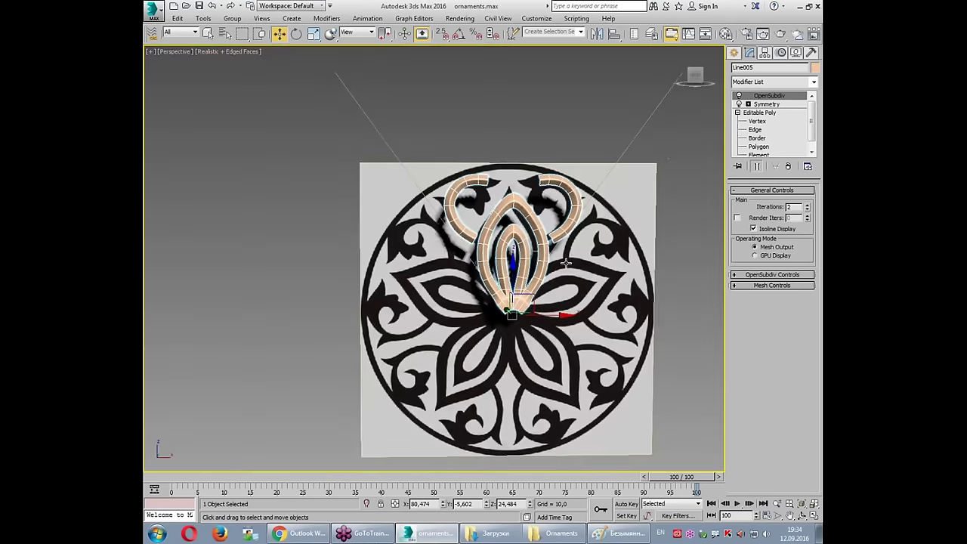
Step: Maximize the front view and turn off Show End Result to see the base mesh
key(alt+w)
scroll(566, 188, down, 2)
scroll(567, 189, down, 1)
key(alt+w)
key(f)
key(2)
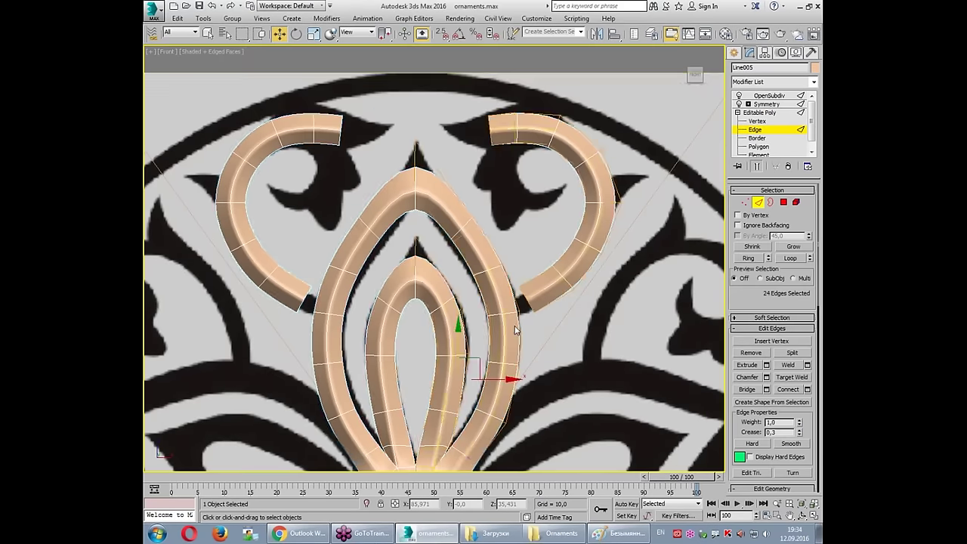
scroll(514, 330, up, 4)
click(761, 167)
Step: At vertex level, start a Cut with its first point on the arch
key(1)
scroll(783, 364, down, 5)
click(792, 441)
click(493, 212)
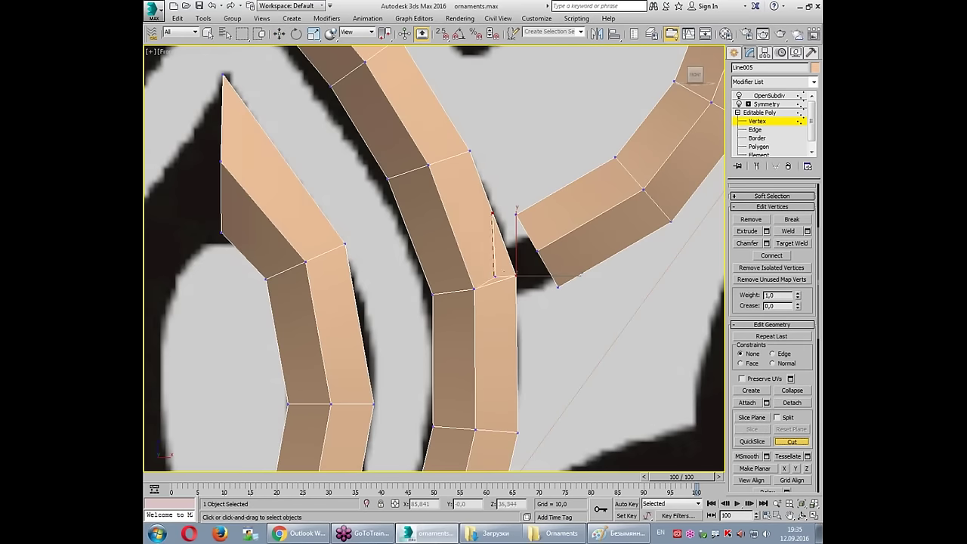
Step: Finish the cut across the strip to its edge
click(485, 286)
click(517, 324)
right_click(587, 323)
Step: Target Weld the side arm's vertices onto the cut and arch vertices
click(793, 243)
click(535, 250)
click(484, 286)
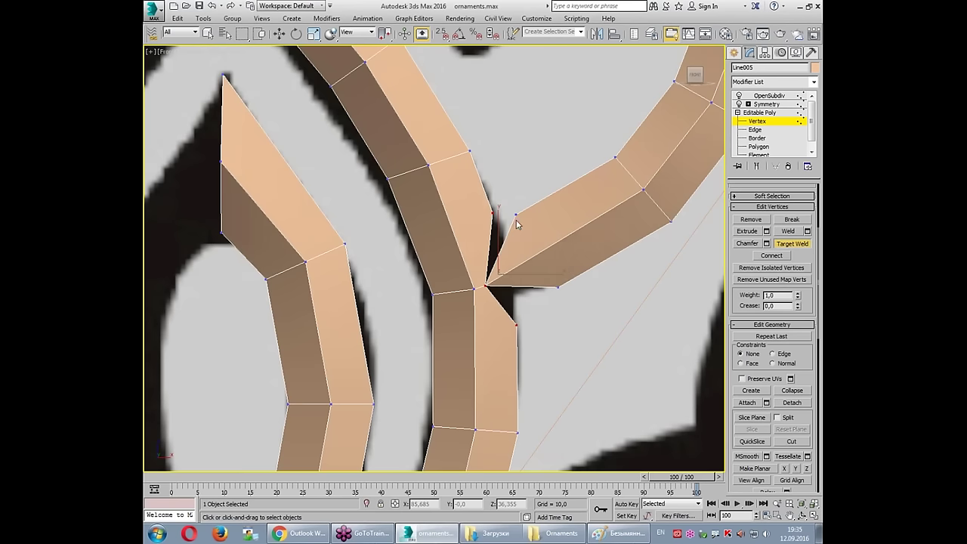
click(516, 214)
click(492, 212)
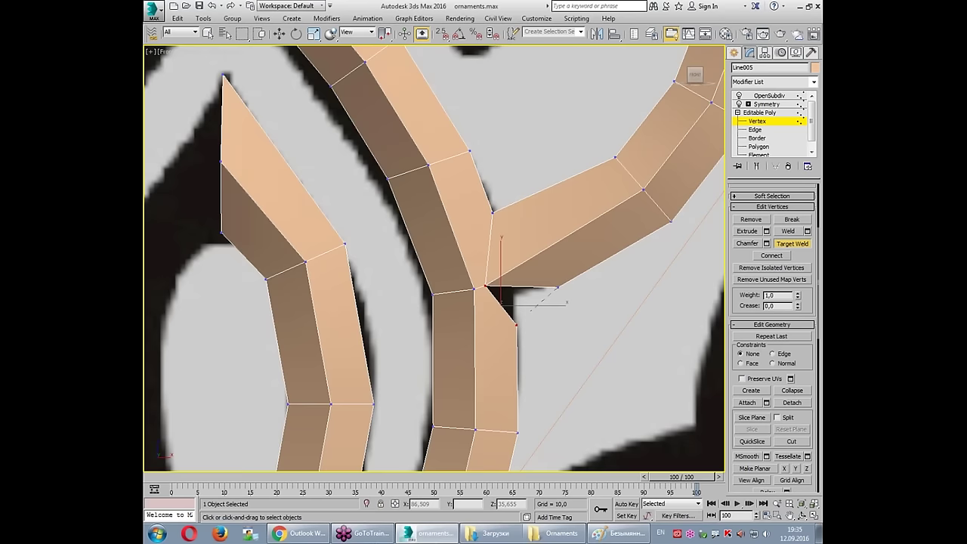
click(520, 330)
key(w)
Step: Chamfer the two junction edges by 0.157 into a narrow strip
key(2)
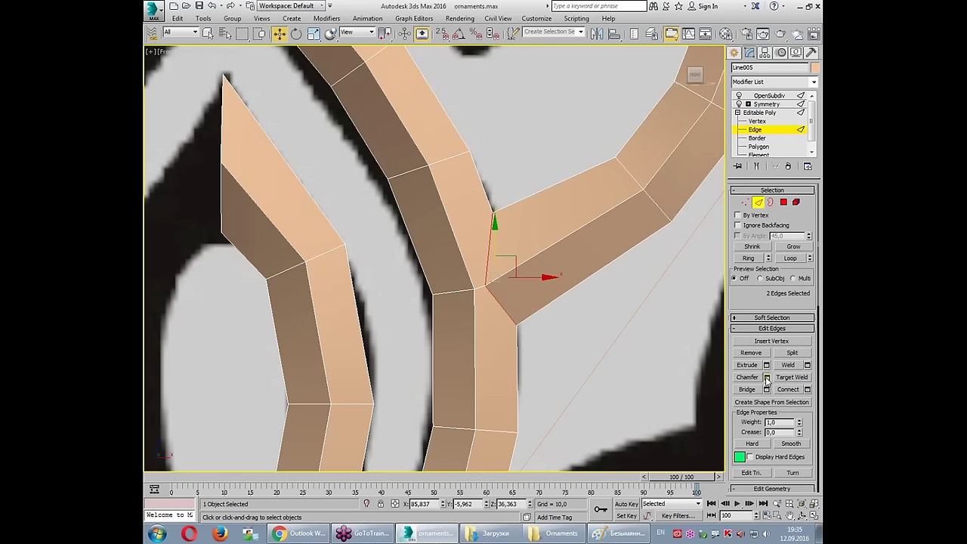
click(767, 377)
drag(445, 280, 445, 287)
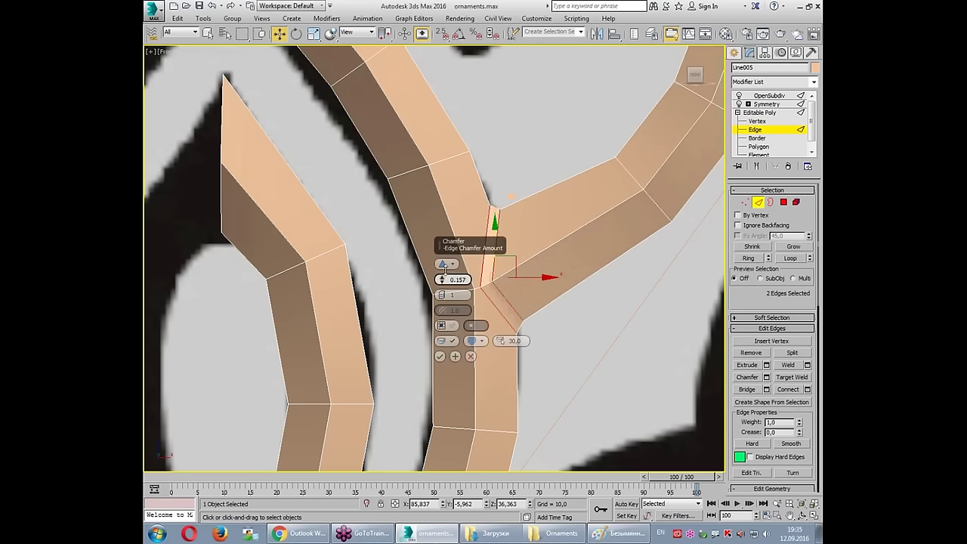
click(440, 356)
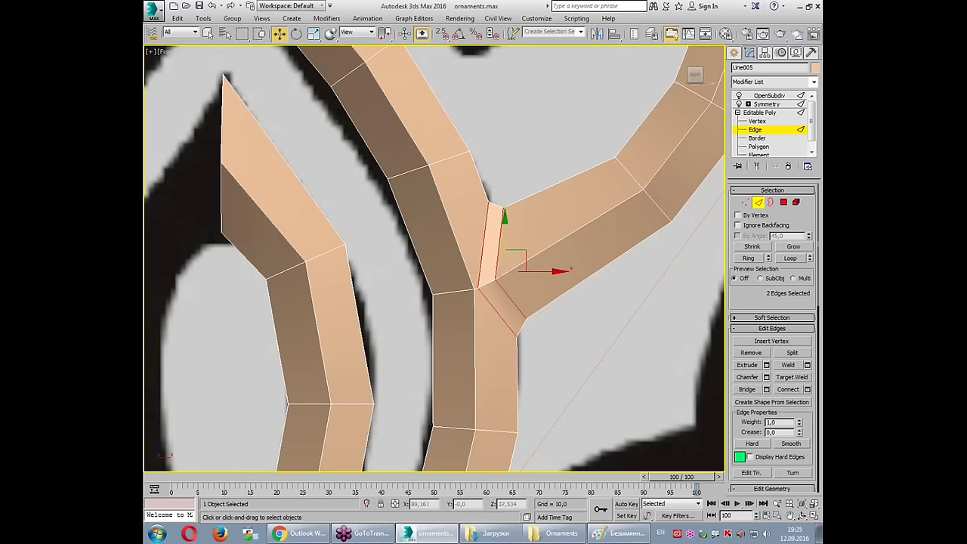
Step: Show the OpenSubdiv-smoothed result of the ornament
click(756, 129)
click(769, 95)
scroll(535, 163, down, 5)
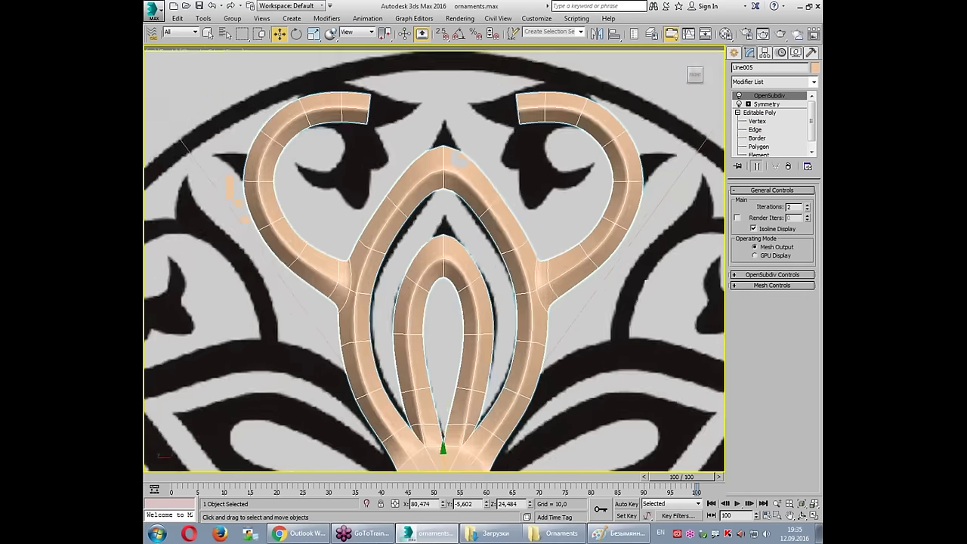
Step: Shift-drag the right loop's end edges leftward to extend it with new polygons
scroll(535, 163, up, 5)
scroll(539, 156, up, 4)
click(760, 112)
click(757, 121)
click(525, 137)
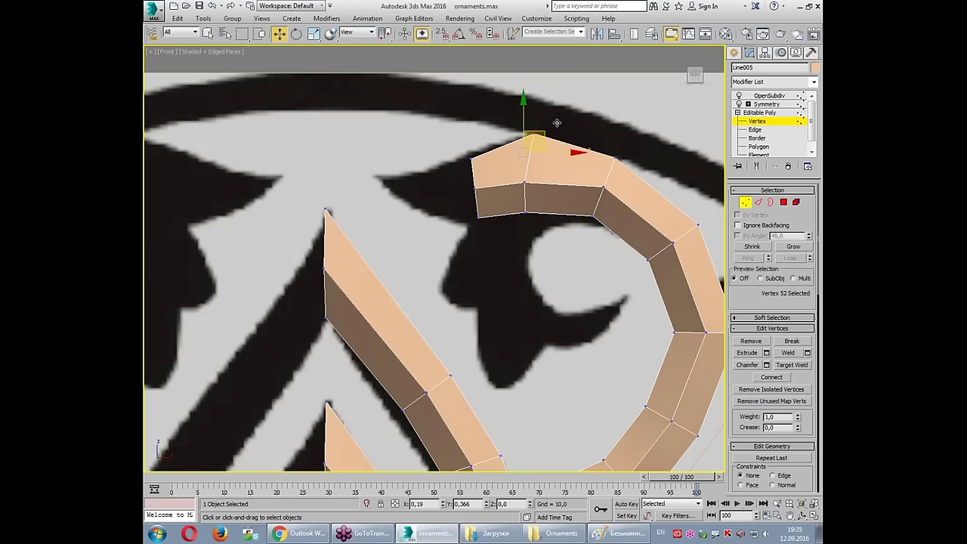
key(2)
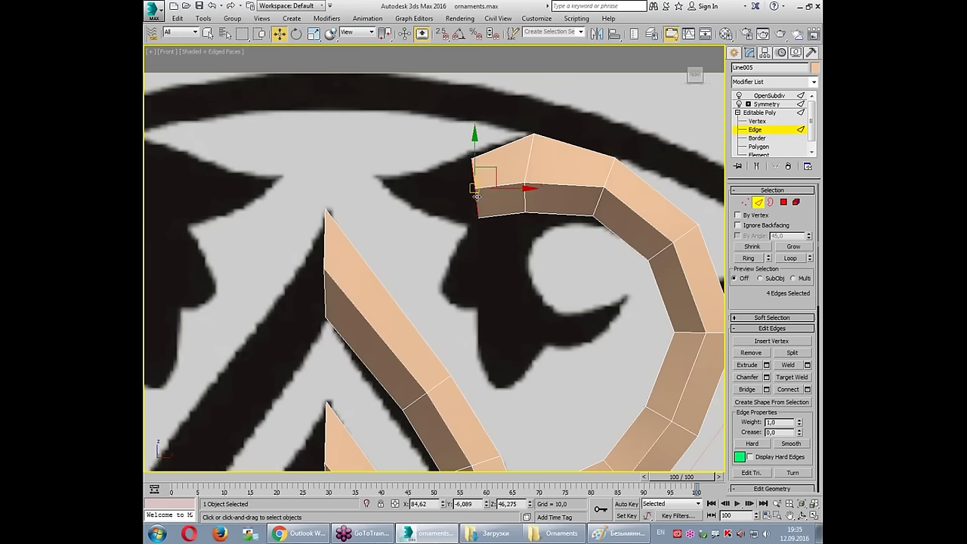
shift+drag(476, 195, 406, 171)
Step: Collapse the three end vertices into a pointed tip and reshape it
key(1)
click(446, 160)
drag(366, 146, 398, 219)
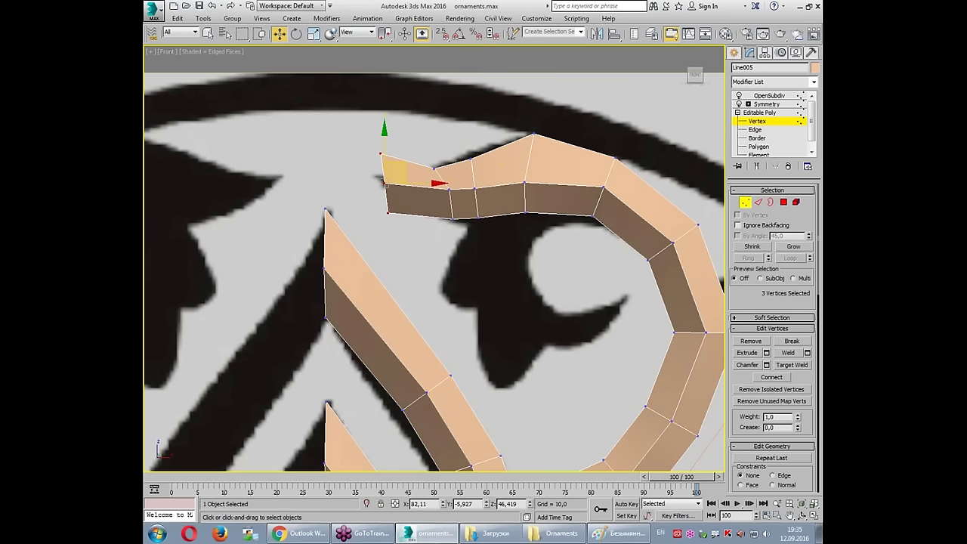
scroll(806, 429, down, 3)
scroll(805, 430, down, 2)
click(796, 351)
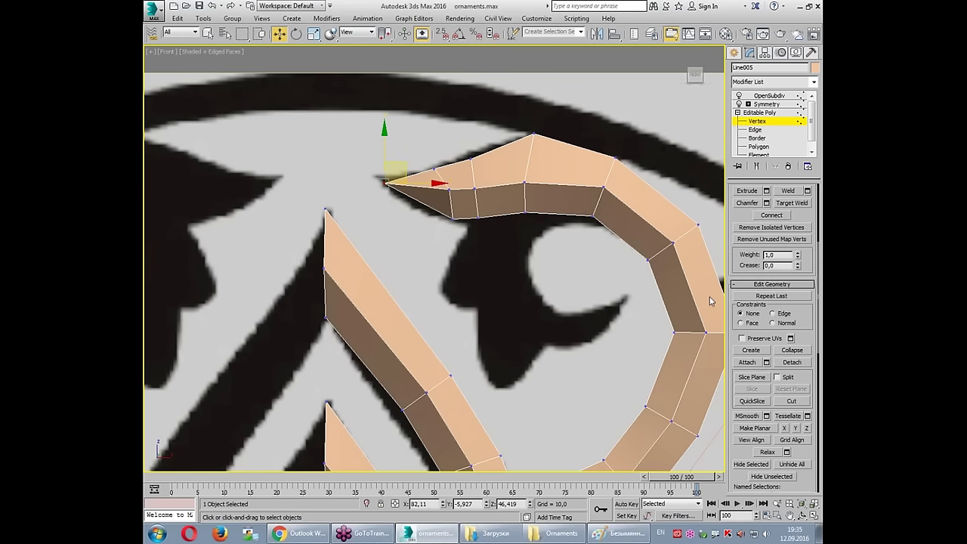
click(443, 198)
drag(443, 198, 454, 232)
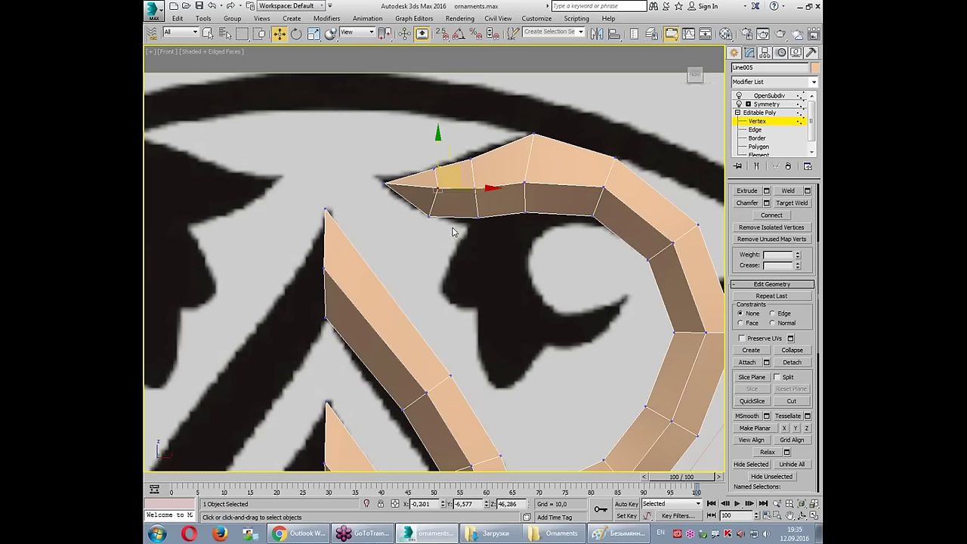
Step: Connect the three edges across the tip section with one new edge
key(2)
click(499, 141)
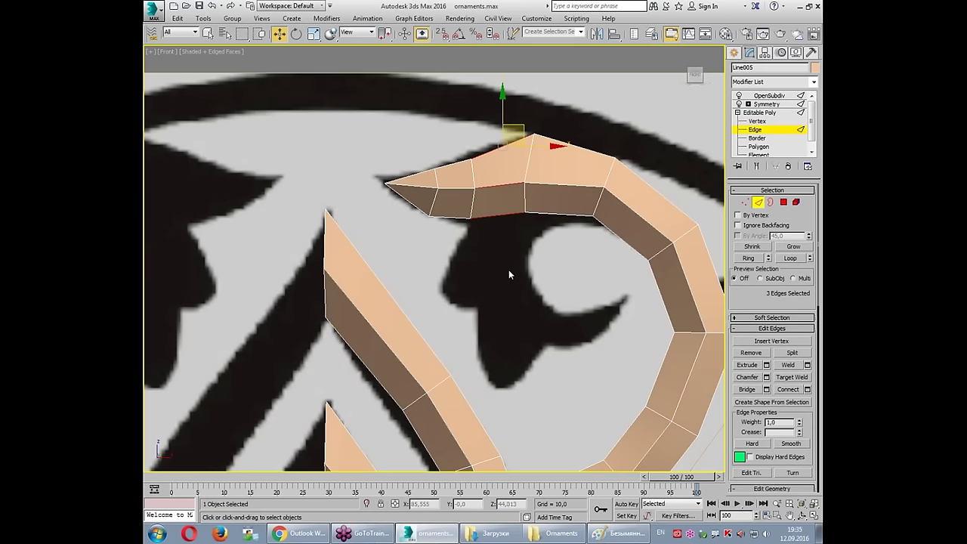
click(504, 229)
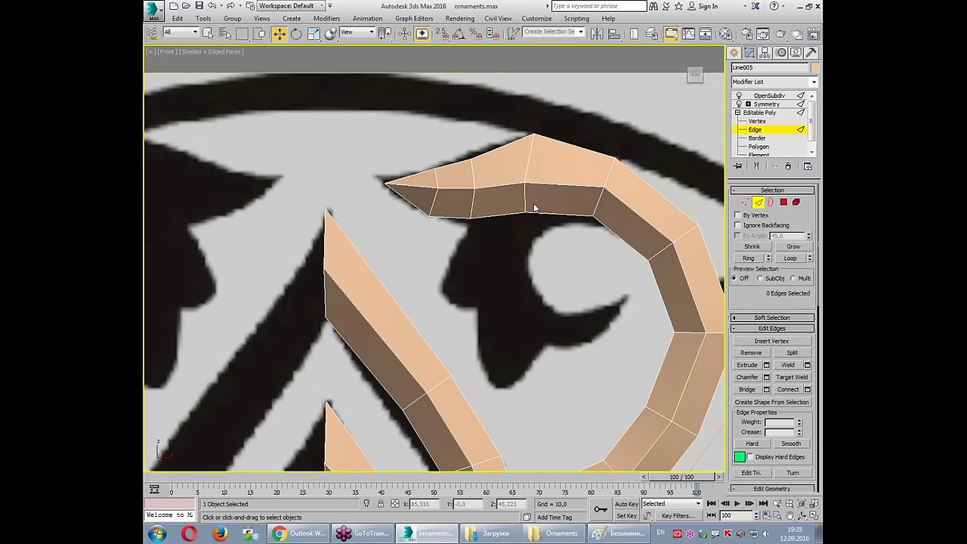
click(473, 203)
click(505, 192)
drag(490, 125, 505, 248)
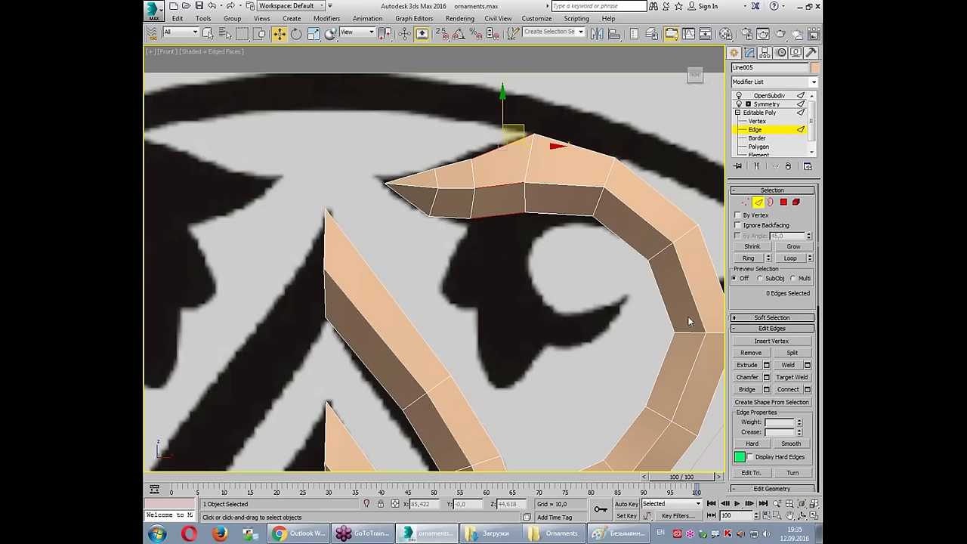
click(808, 390)
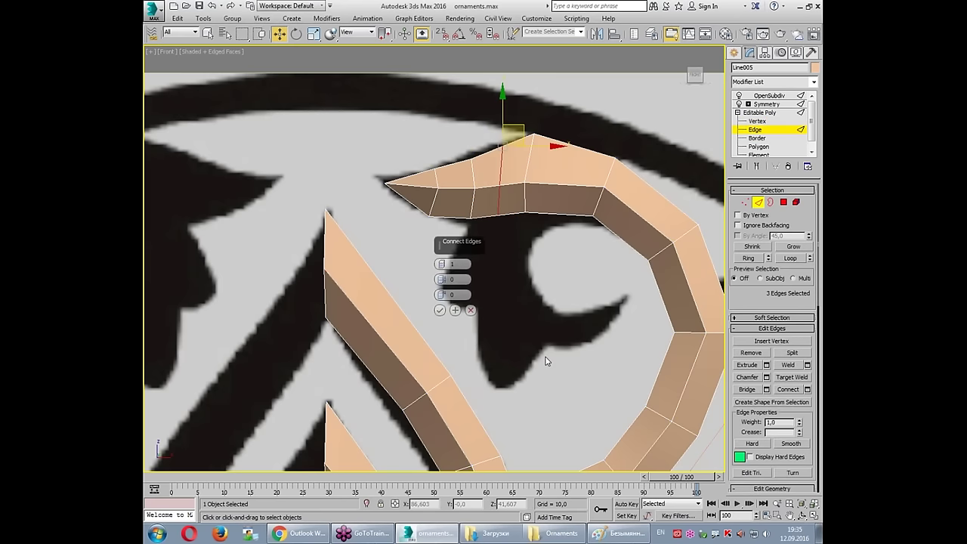
click(439, 310)
Step: Adjust the tip vertices and return to the four-view layout
key(1)
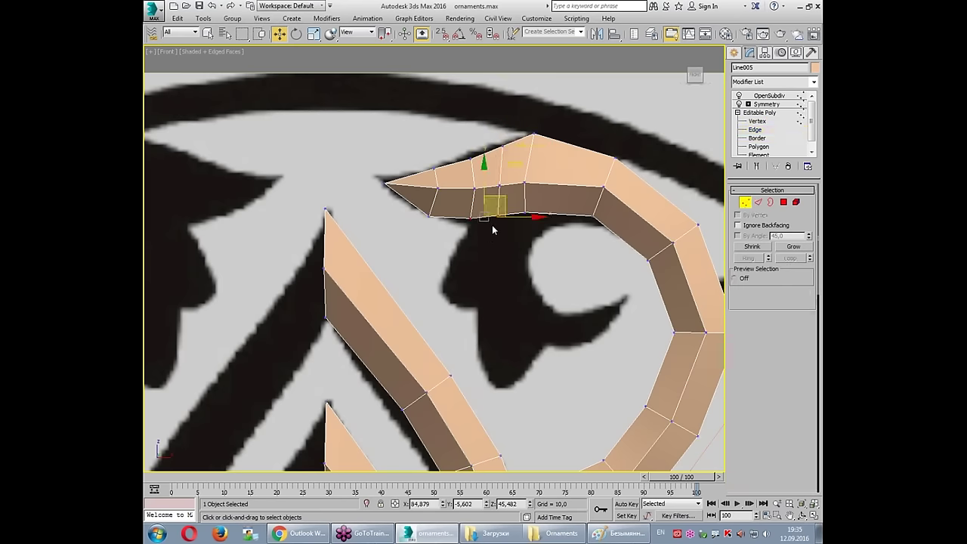
scroll(506, 227, up, 3)
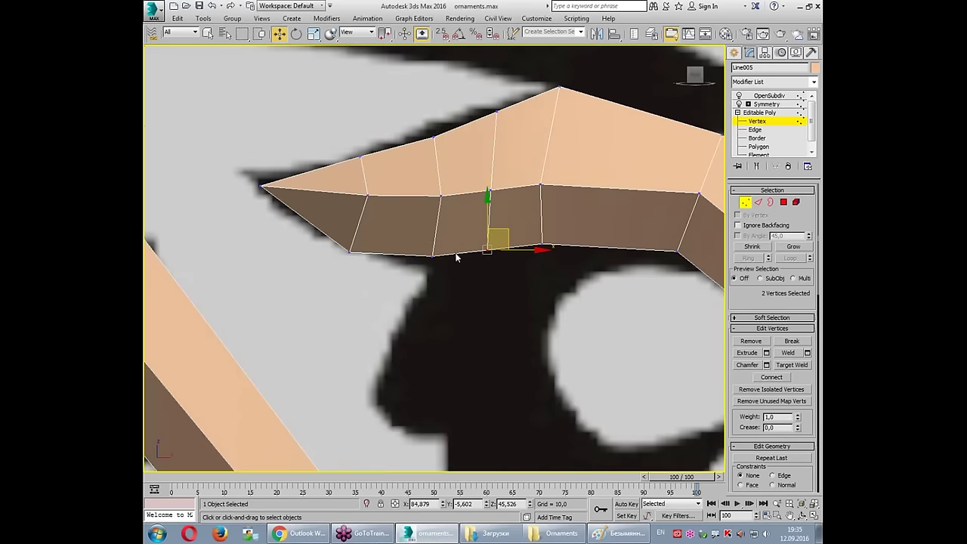
drag(453, 201, 542, 248)
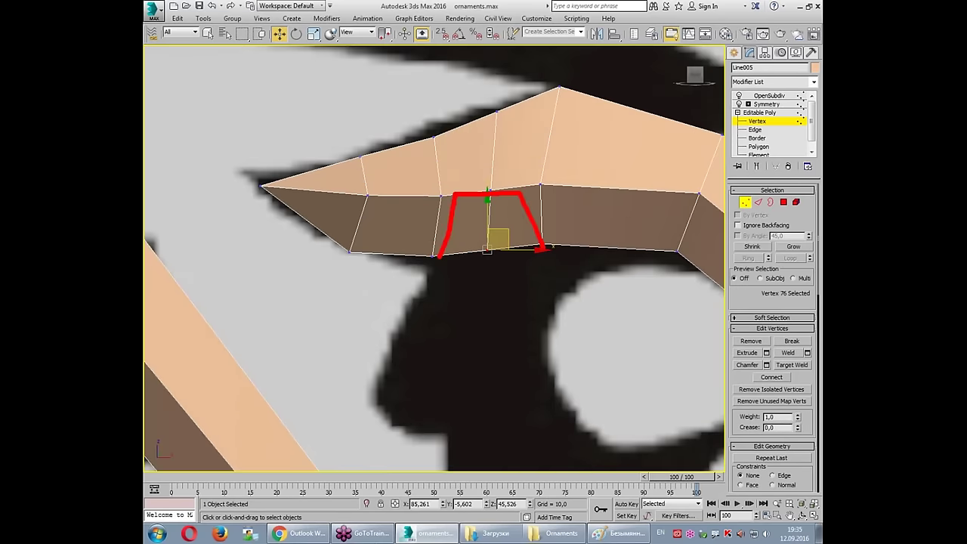
key(Escape)
scroll(474, 244, down, 2)
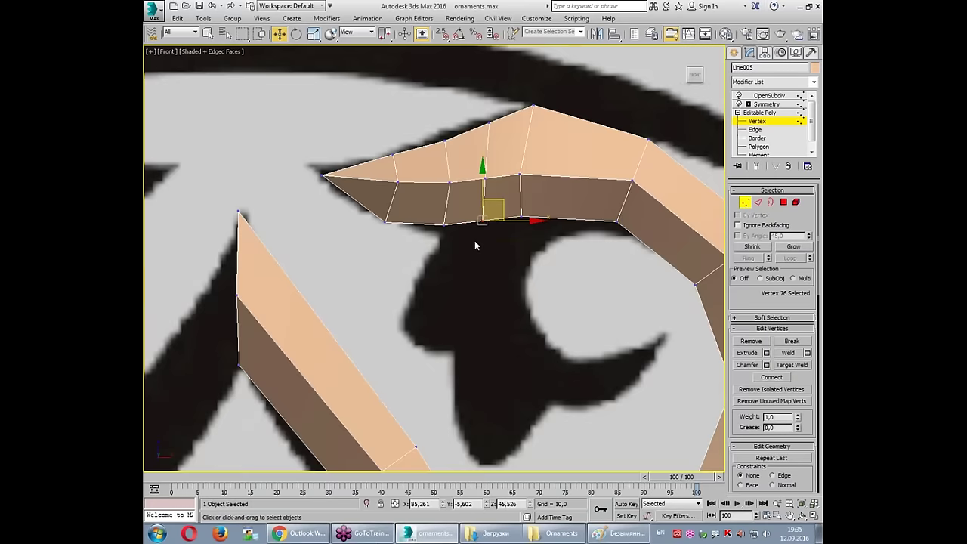
key(alt+w)
Step: Orbit the perspective view to inspect the selected tip vertex
right_click(514, 363)
key(alt+w)
key(z)
alt+middle_drag(514, 363, 484, 355)
scroll(483, 277, down, 5)
key(alt+w)
Step: Move the tip vertex in depth in the Left view and check it in perspective
right_click(301, 427)
scroll(299, 393, up, 1)
key(alt+w)
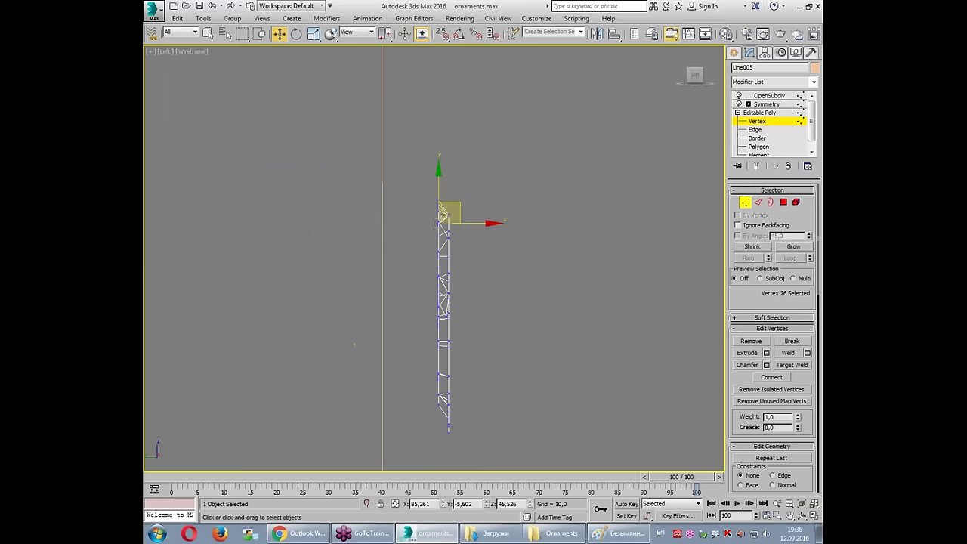
scroll(432, 257, up, 5)
drag(384, 253, 496, 266)
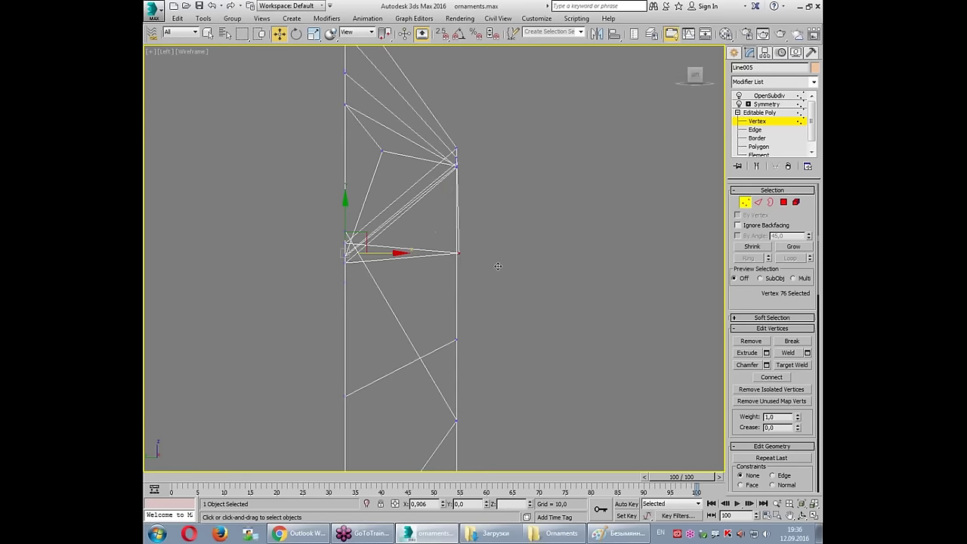
key(alt+w)
right_click(616, 383)
key(alt+w)
alt+middle_drag(616, 383, 589, 356)
mouse_move(456, 306)
alt+middle_down()
mouse_move(496, 256)
mouse_move(592, 300)
mouse_move(574, 265)
mouse_move(580, 227)
alt+middle_up()
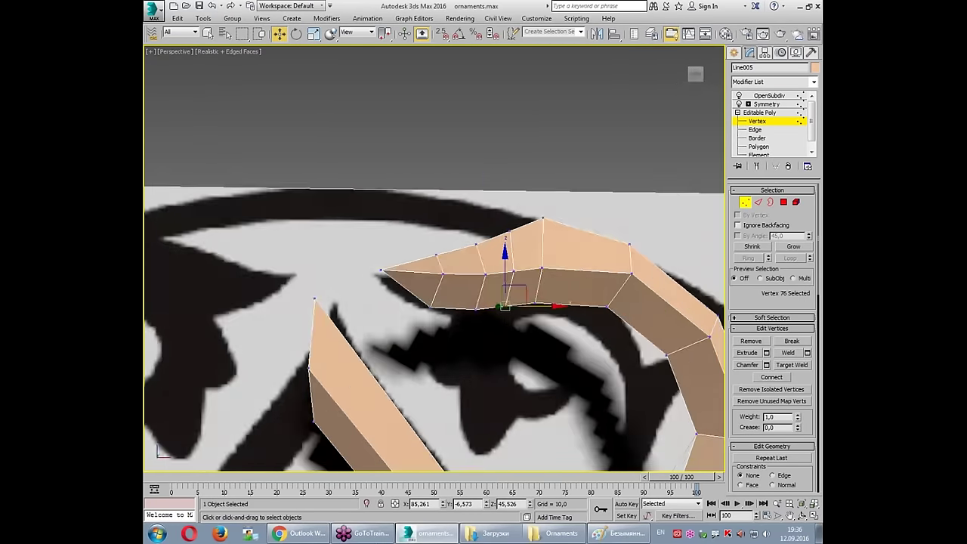
key(alt+w)
Step: Undo the extra edge column at the tip and try, then cancel, a new Connect
scroll(580, 204, up, 3)
key(alt+w)
key(ctrl+z)
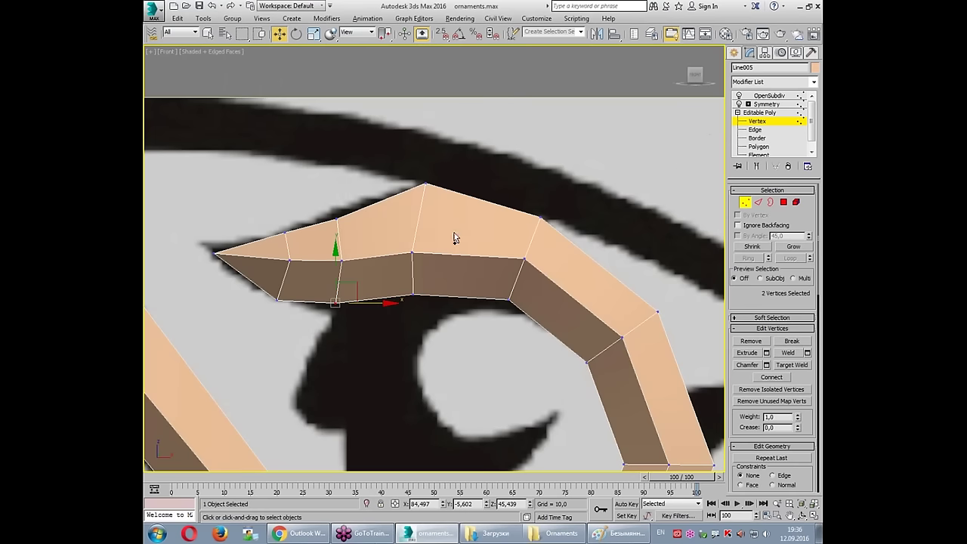
drag(429, 240, 465, 339)
key(2)
click(808, 389)
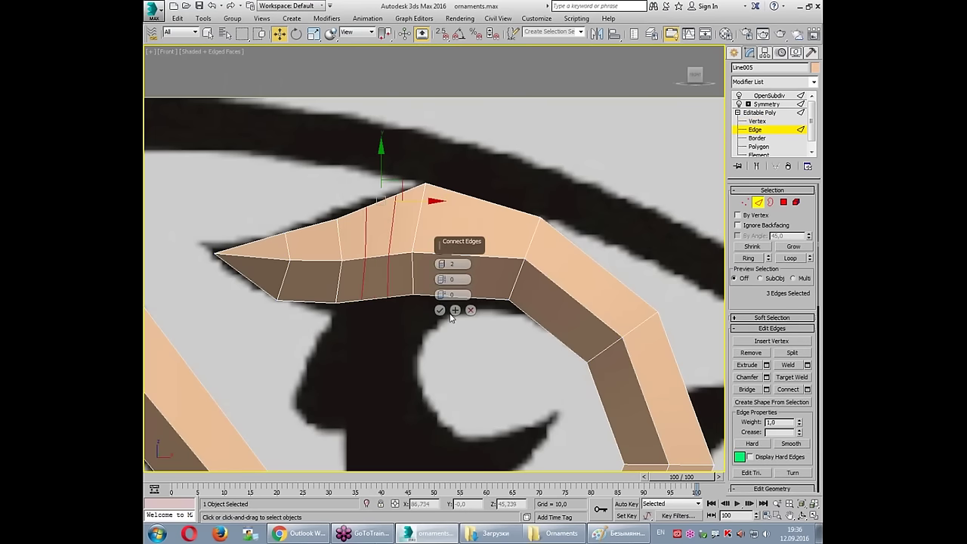
click(471, 310)
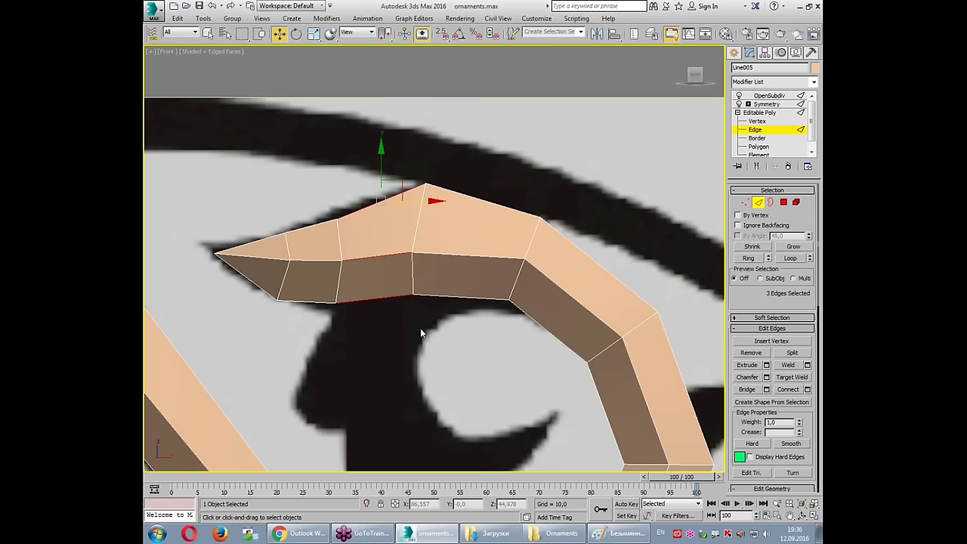
Step: Delete the underside polygon beneath the arch peak
click(784, 202)
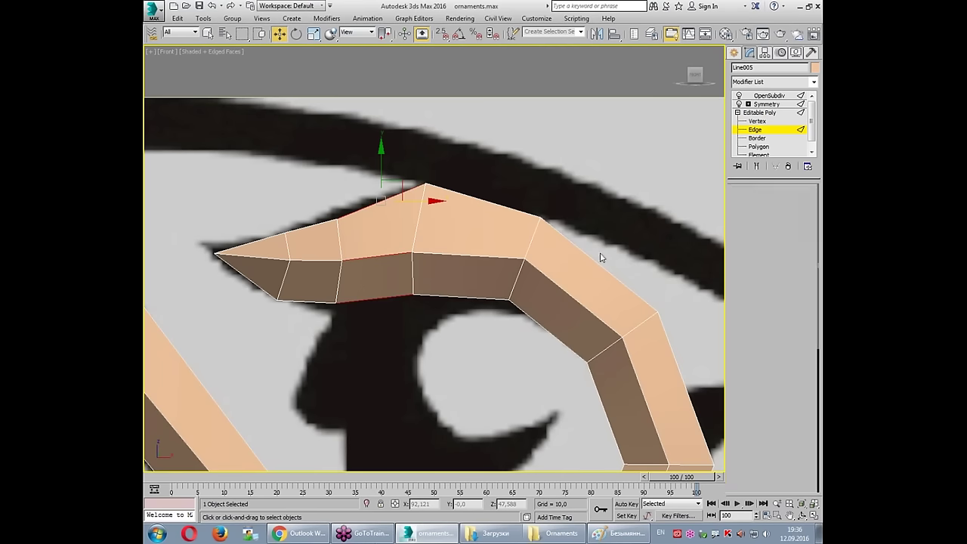
click(375, 278)
key(Delete)
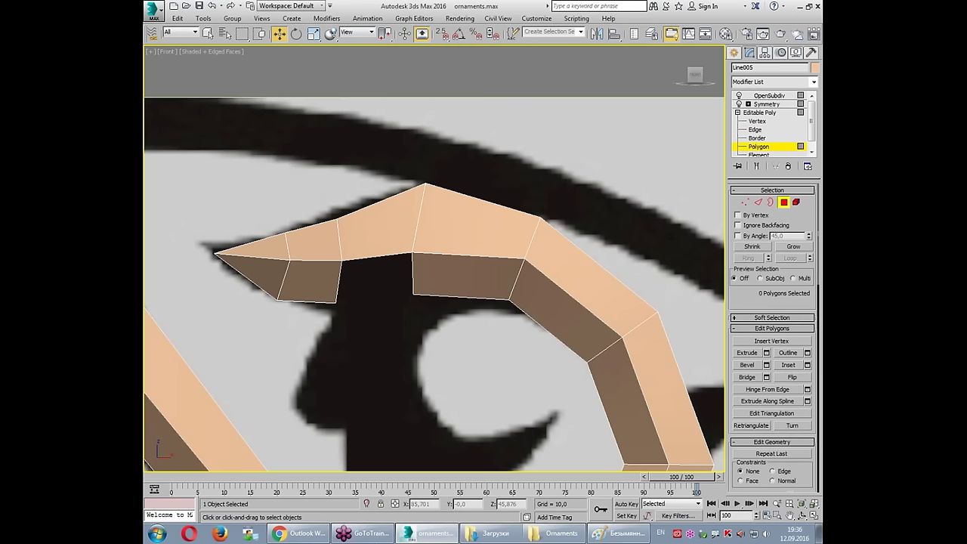
click(745, 202)
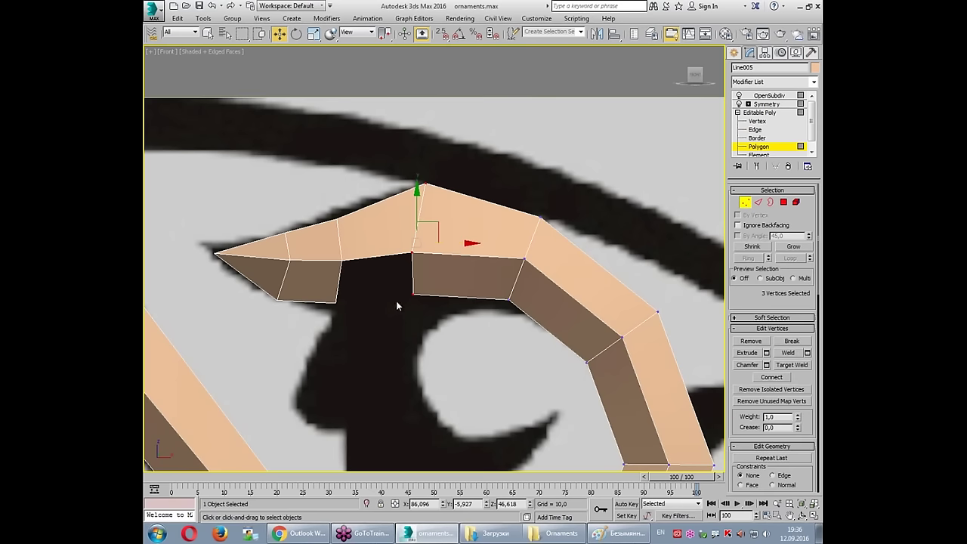
Step: Nudge the hole's vertices and drag its lower edge down into a new polygon
click(335, 302)
drag(335, 302, 321, 304)
drag(413, 295, 440, 310)
click(758, 202)
click(392, 258)
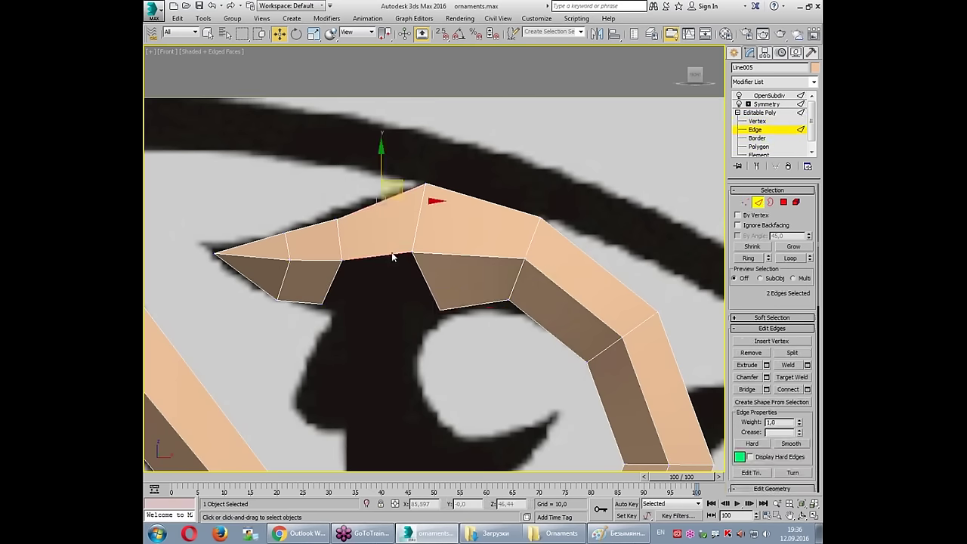
click(384, 257)
shift+drag(384, 257, 382, 281)
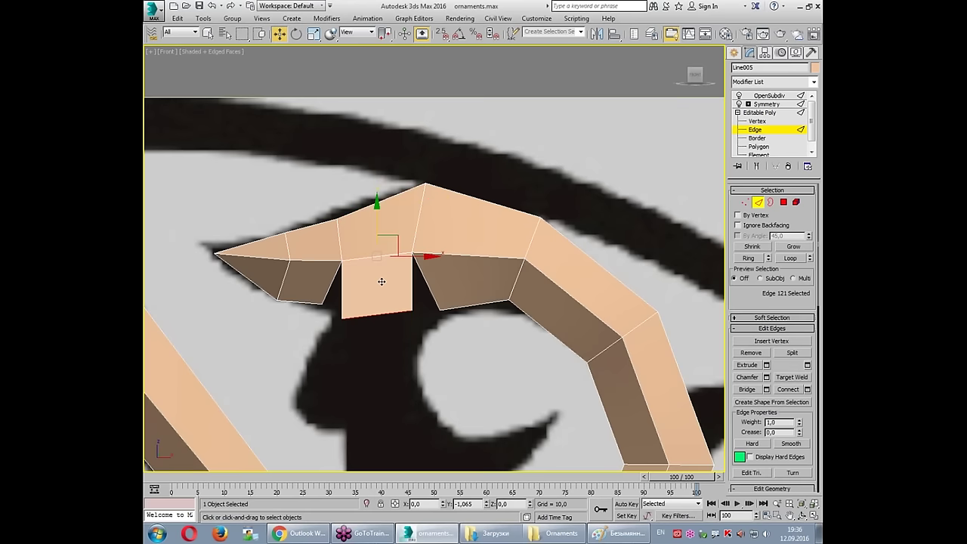
Step: Adjust the new polygon's bottom corners into place
key(1)
drag(412, 310, 412, 314)
click(342, 319)
drag(342, 318, 341, 313)
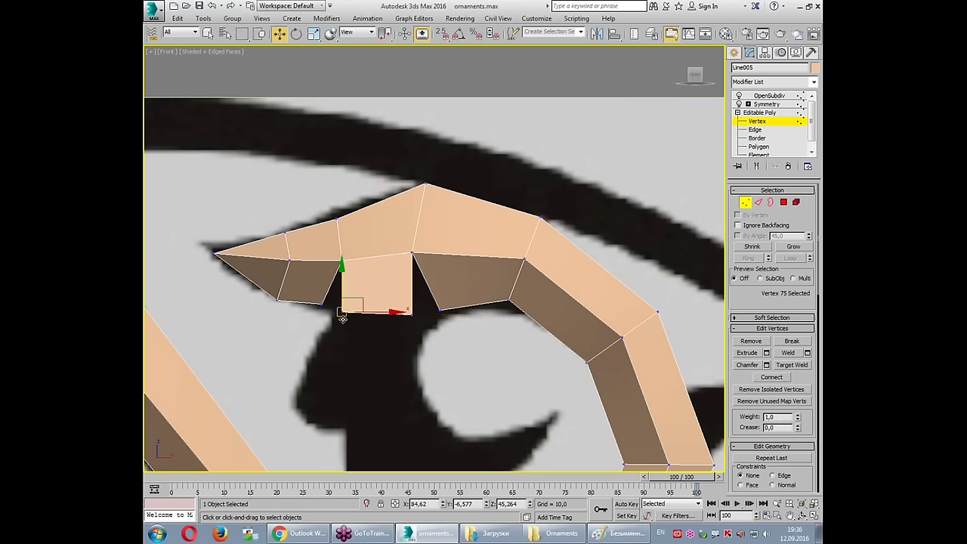
scroll(350, 333, up, 2)
click(350, 332)
mouse_move(322, 277)
mouse_down()
mouse_move(336, 306)
mouse_move(340, 233)
mouse_up()
mouse_move(439, 234)
mouse_down()
mouse_move(476, 302)
mouse_move(450, 239)
mouse_up()
Step: Clone the new polygon's left and right edges into narrow strips
key(2)
click(339, 287)
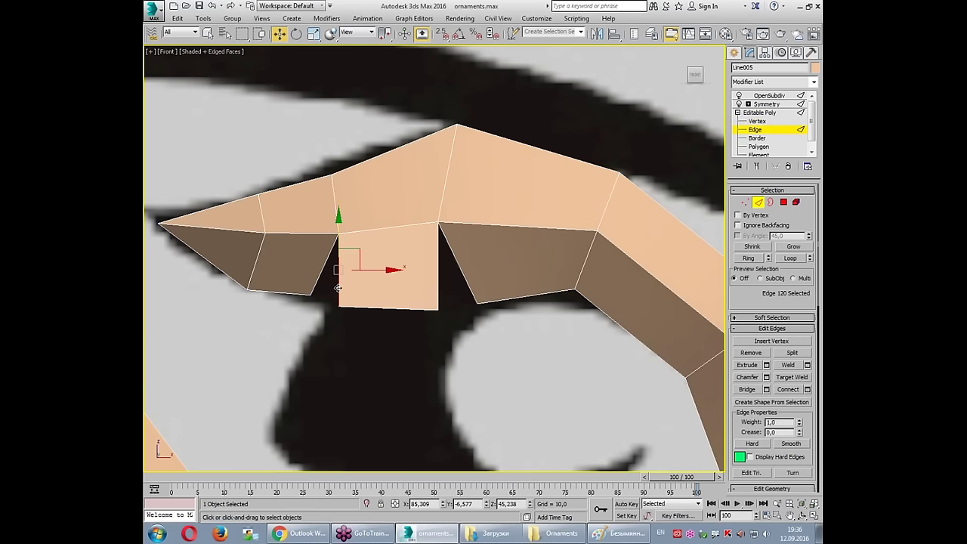
scroll(338, 288, up, 3)
middle_drag(372, 288, 392, 286)
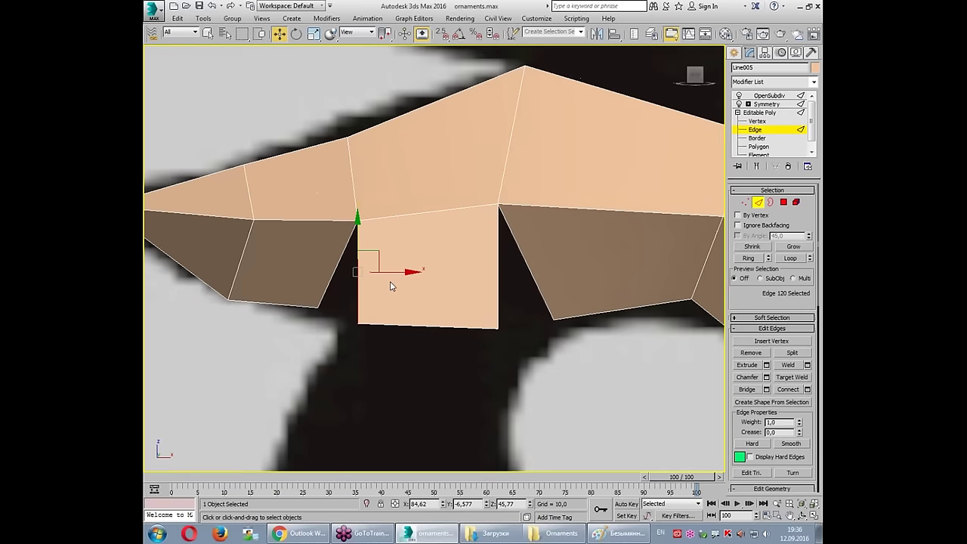
shift+drag(393, 272, 371, 272)
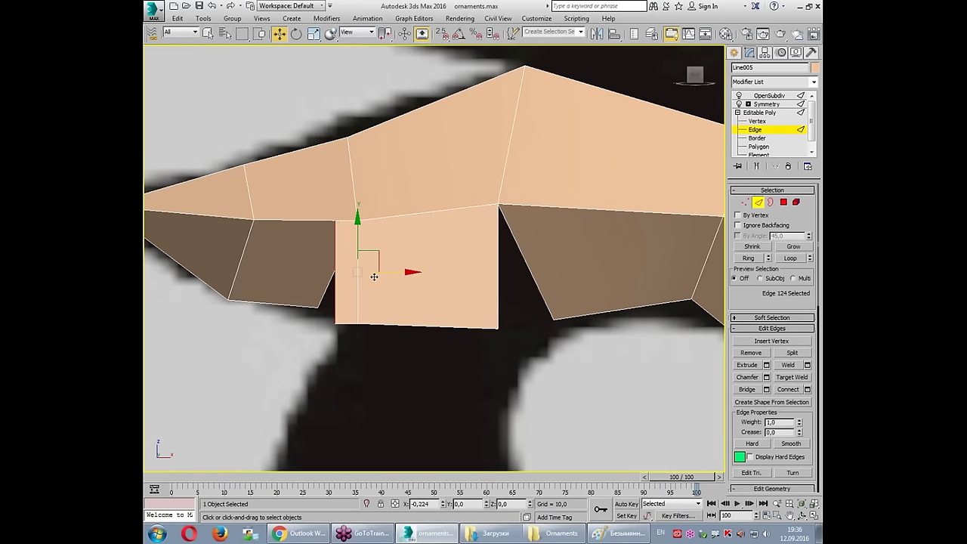
click(498, 288)
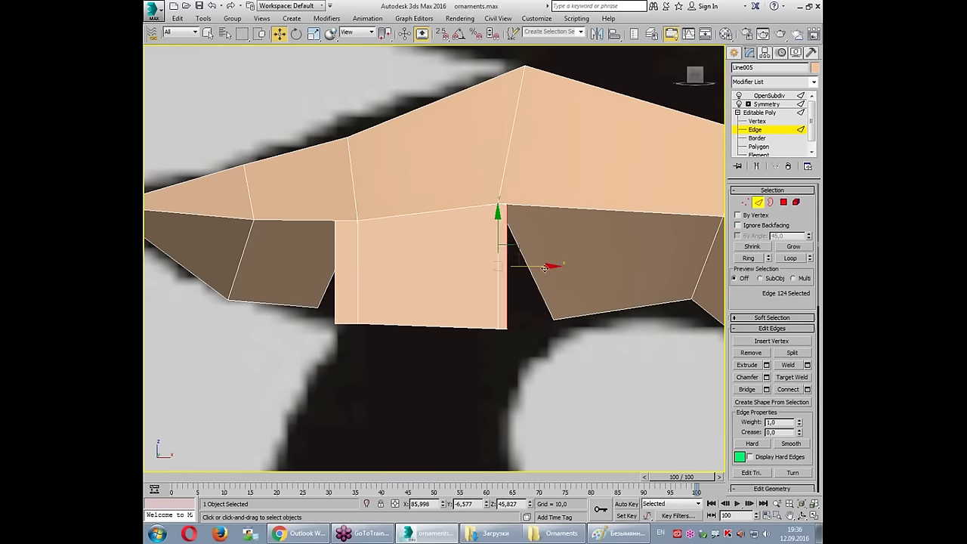
shift+drag(498, 294, 557, 337)
key(1)
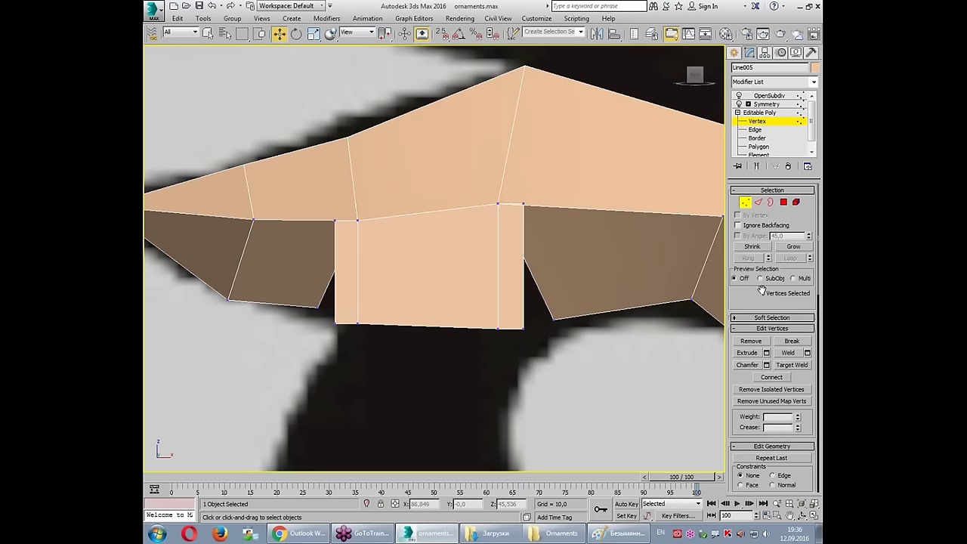
Step: Target Weld the strip's and quad's stray vertices into their neighbours
click(798, 367)
click(523, 204)
click(497, 204)
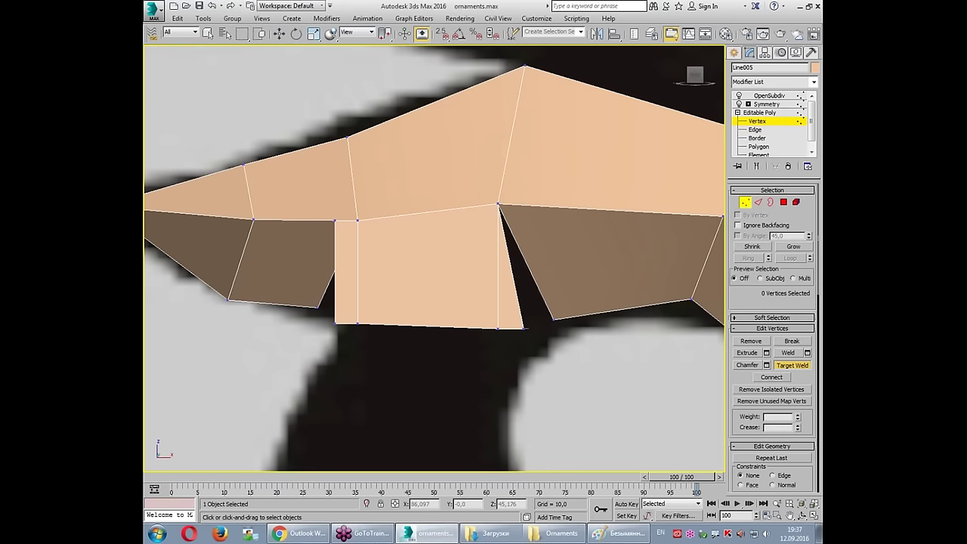
click(554, 319)
click(358, 220)
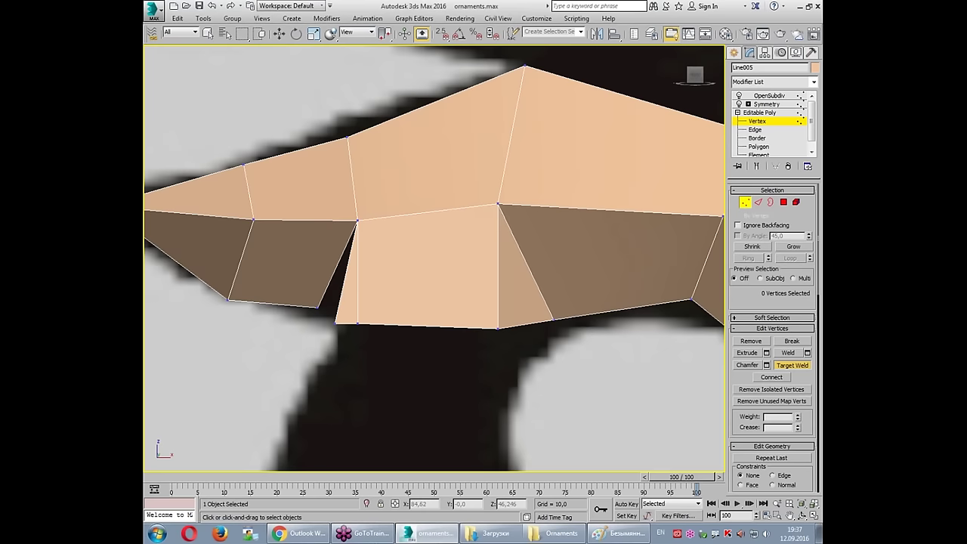
click(335, 323)
click(357, 323)
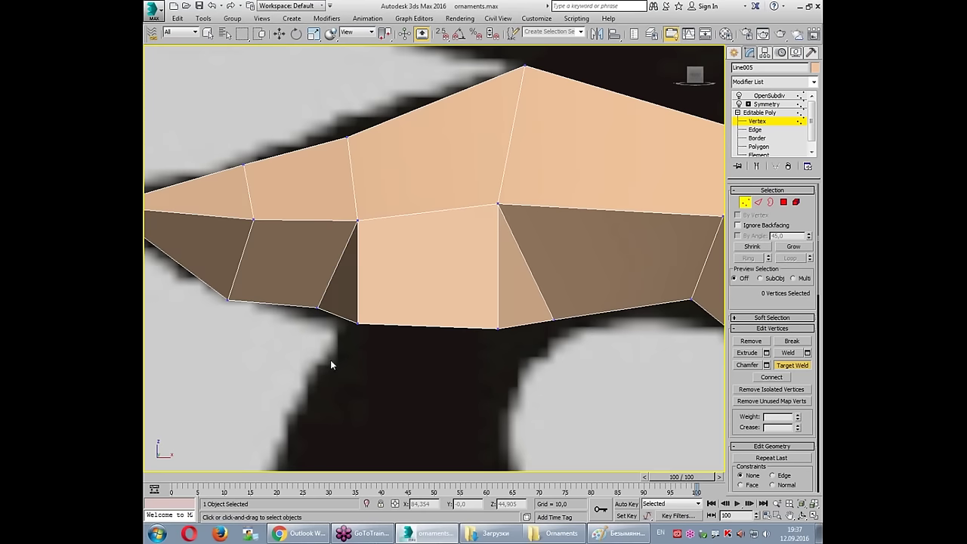
key(w)
Step: Maximize the Perspective viewport and zoom in on the mesh
key(alt+w)
click(580, 364)
key(alt+w)
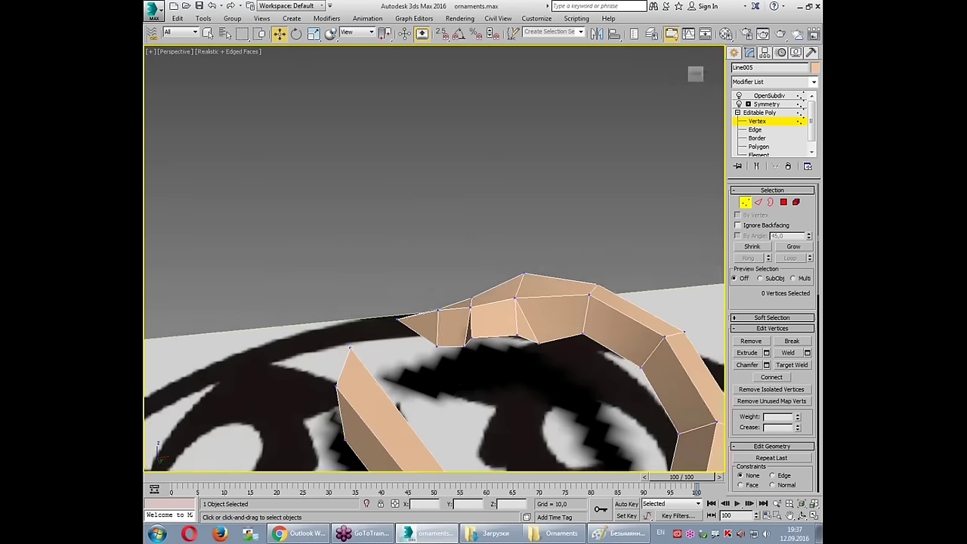
scroll(515, 304, up, 2)
scroll(514, 304, up, 2)
Step: In the front view, extend the stem's bottom edge down into a first new row of polygons
mouse_move(514, 304)
alt+middle_down()
mouse_move(575, 319)
mouse_move(501, 328)
alt+middle_up()
key(alt+w)
click(564, 208)
key(alt+w)
key(2)
click(393, 278)
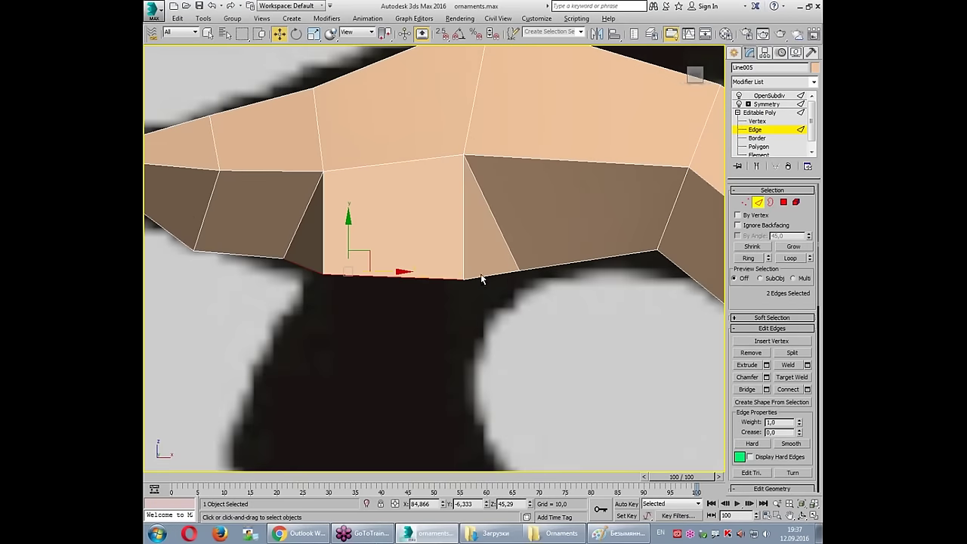
scroll(484, 277, down, 3)
key(f)
shift+drag(428, 264, 412, 299)
Step: Nudge a right-side stem vertex left and extend the bottom edges down two more rows
key(1)
click(353, 247)
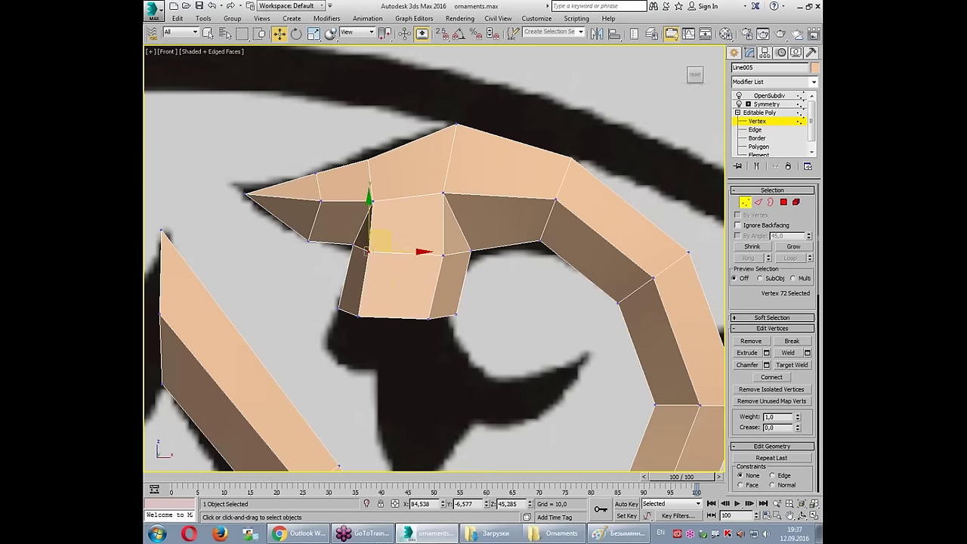
click(469, 251)
drag(468, 251, 463, 253)
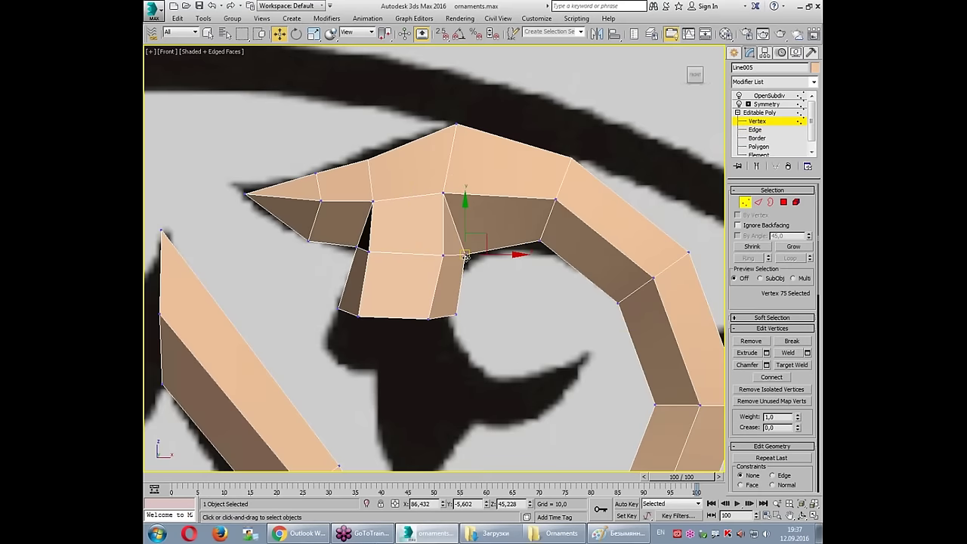
key(2)
shift+drag(417, 305, 443, 371)
key(1)
click(481, 382)
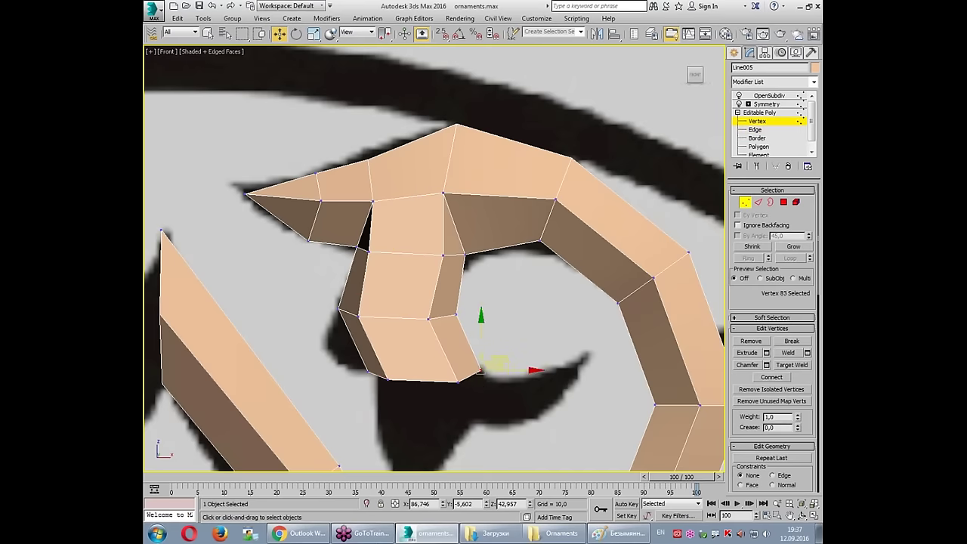
scroll(482, 378, down, 3)
key(2)
shift+drag(470, 366, 469, 412)
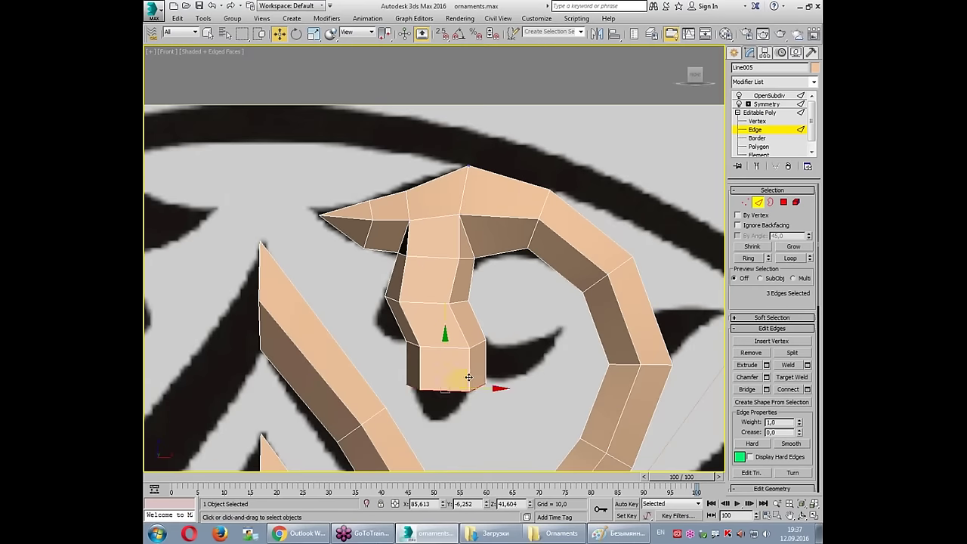
Step: Collapse the bottom row of vertices into a single pointed tip
key(1)
mouse_move(409, 418)
mouse_down()
mouse_move(446, 440)
mouse_move(436, 441)
mouse_up()
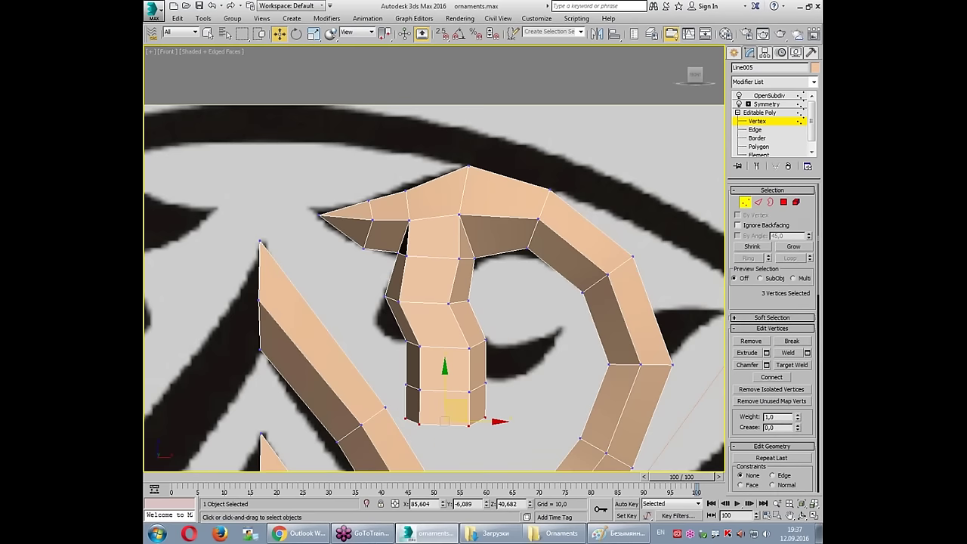
ctrl+click(446, 421)
scroll(789, 393, down, 3)
click(800, 421)
scroll(378, 378, up, 1)
scroll(378, 378, up, 2)
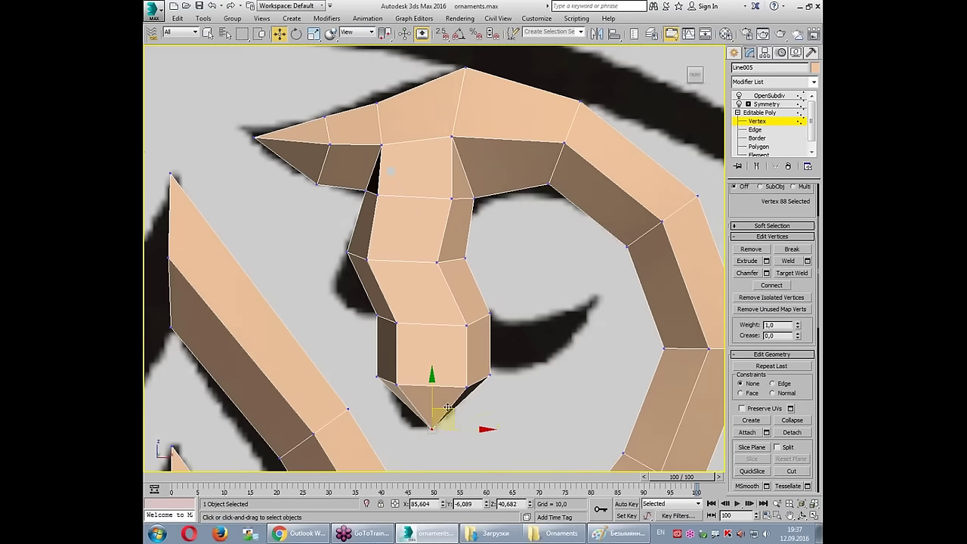
Step: Reposition the bottom and right-side vertices so the stem tapers along the curve
drag(378, 378, 492, 385)
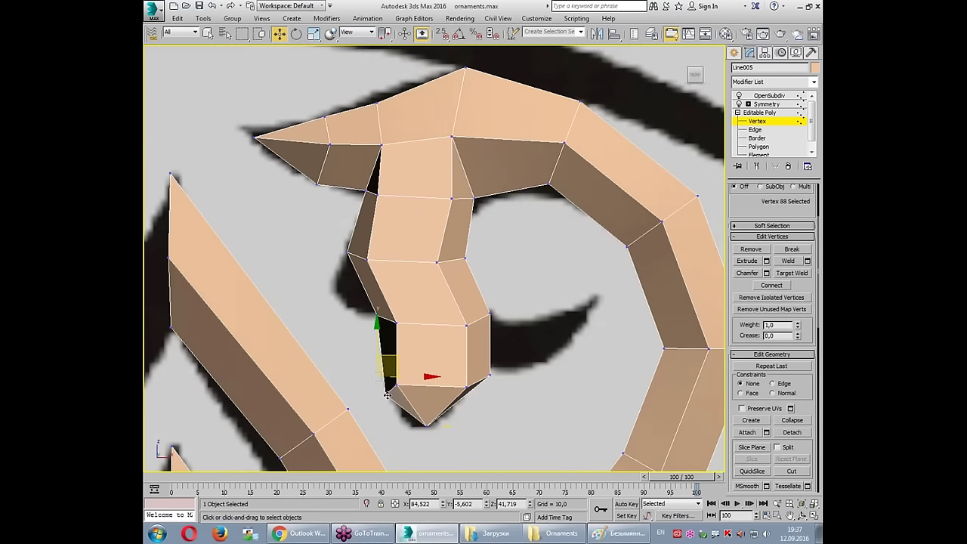
click(490, 377)
drag(489, 378, 473, 390)
drag(395, 393, 403, 394)
click(491, 312)
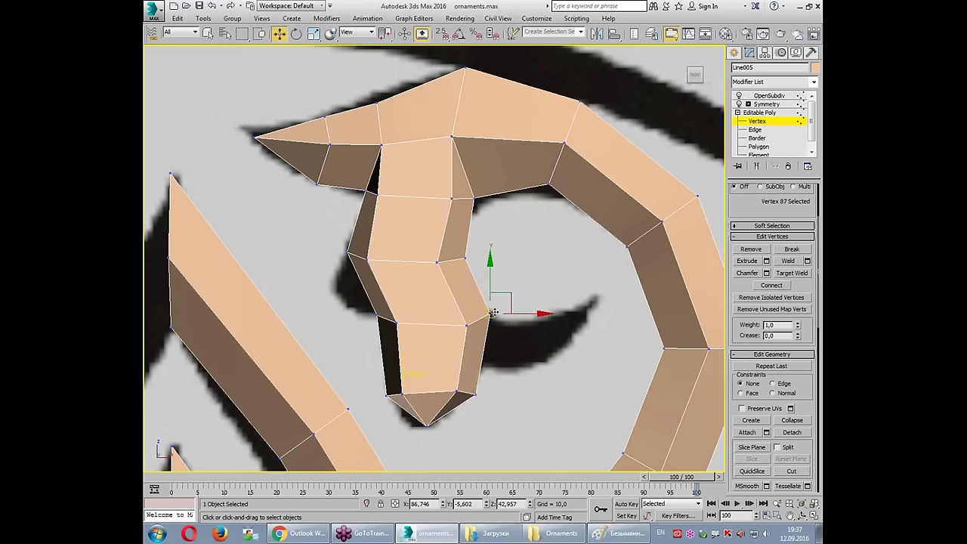
drag(491, 312, 488, 344)
click(370, 294)
key(2)
scroll(372, 294, up, 2)
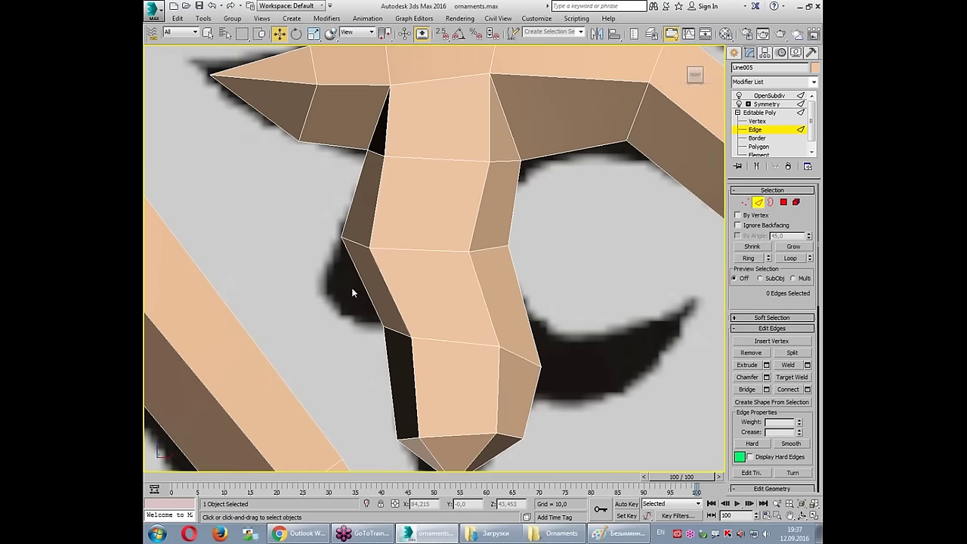
Step: Connect the stem's edge ring with a single new edge loop (Segments 1)
drag(408, 279, 510, 289)
click(789, 389)
key(ctrl+z)
click(807, 389)
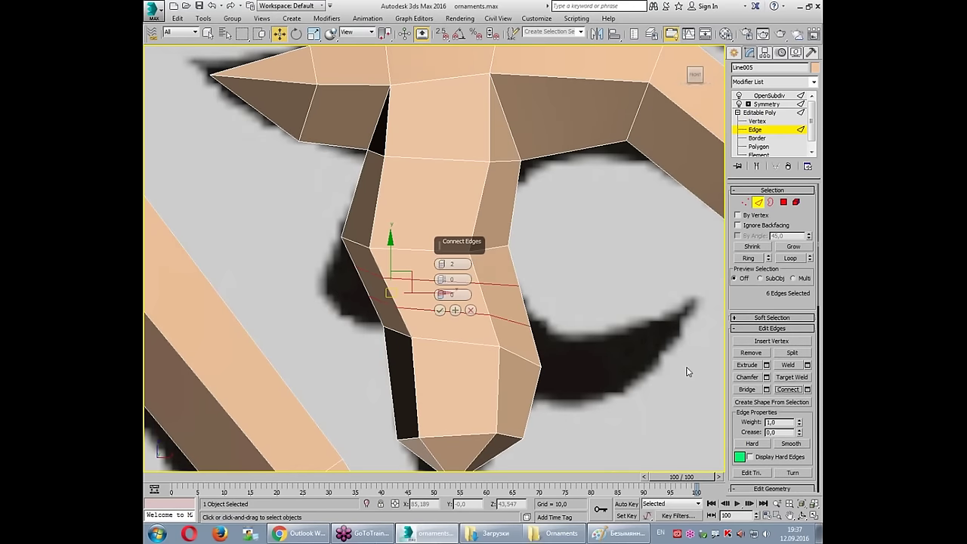
drag(441, 264, 442, 273)
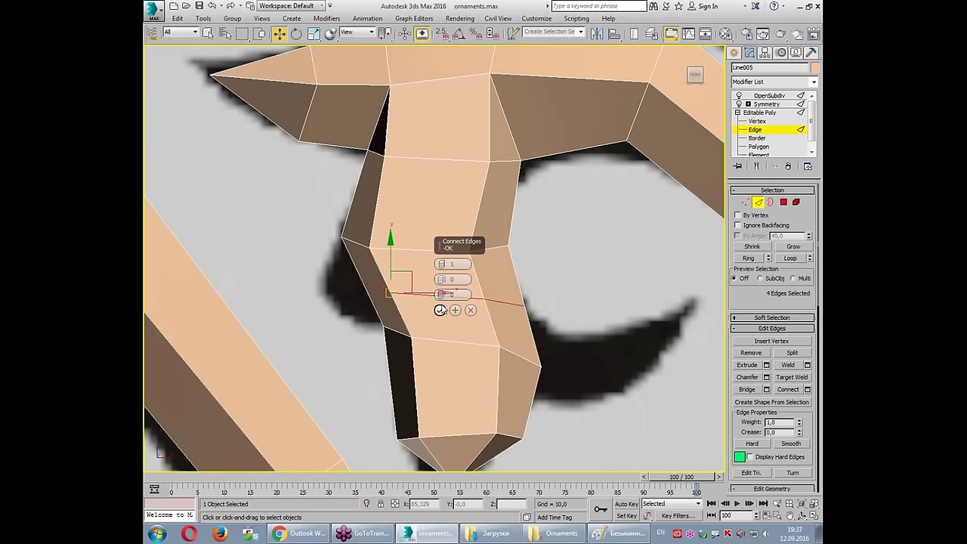
click(440, 310)
Step: Pull the new loop's left vertex outward and move a lower stem vertex up and left
key(1)
click(381, 293)
drag(418, 294, 350, 290)
click(336, 314)
click(409, 335)
drag(409, 335, 384, 322)
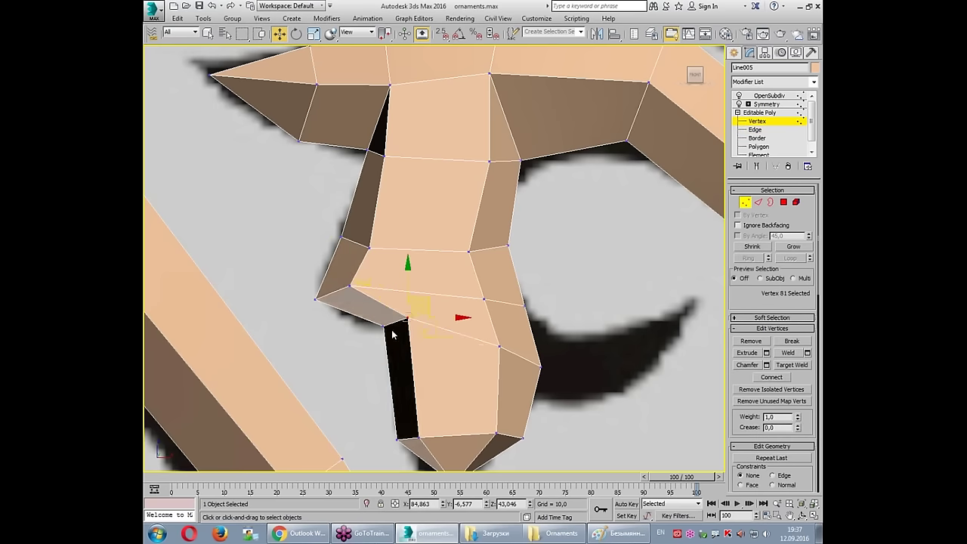
Step: Shift the selected edges up and right and connect them with a second new loop
key(2)
double_click(401, 281)
drag(382, 284, 370, 306)
key(ctrl+z)
key(ctrl+z)
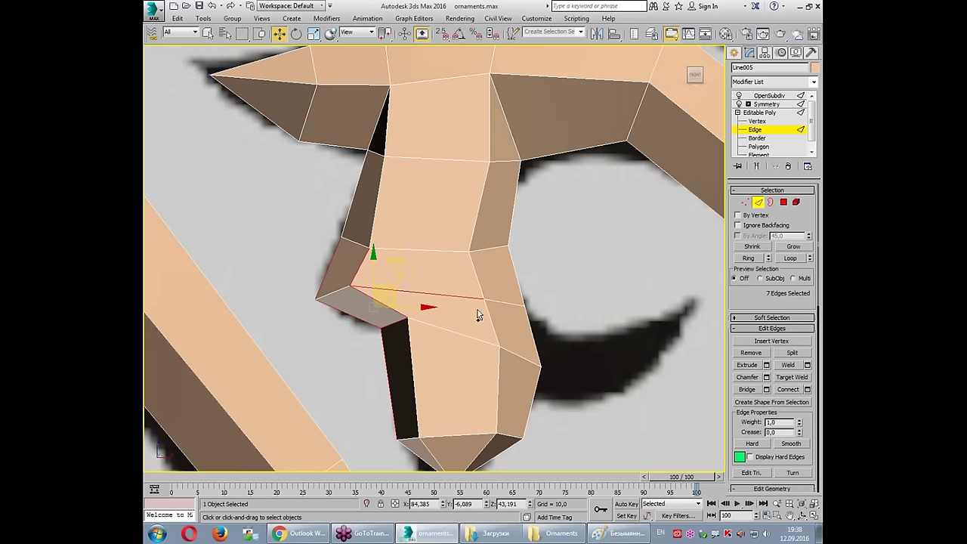
click(807, 389)
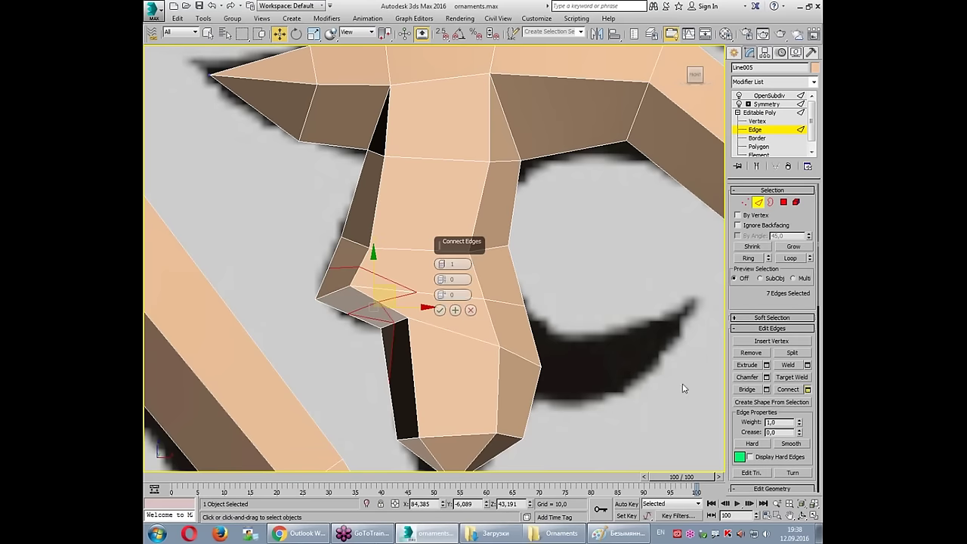
click(471, 312)
drag(350, 337, 511, 369)
click(782, 391)
Step: Move the second loop's vertex left and select a pair of vertices on the lobe
key(1)
click(416, 292)
drag(391, 287, 357, 278)
click(369, 249)
mouse_move(330, 227)
ctrl+mouse_down()
mouse_move(376, 253)
mouse_move(384, 235)
ctrl+mouse_up()
Step: Move the lobe's vertex pairs down and stretch two edge vertices right into a spike
drag(374, 270, 359, 231)
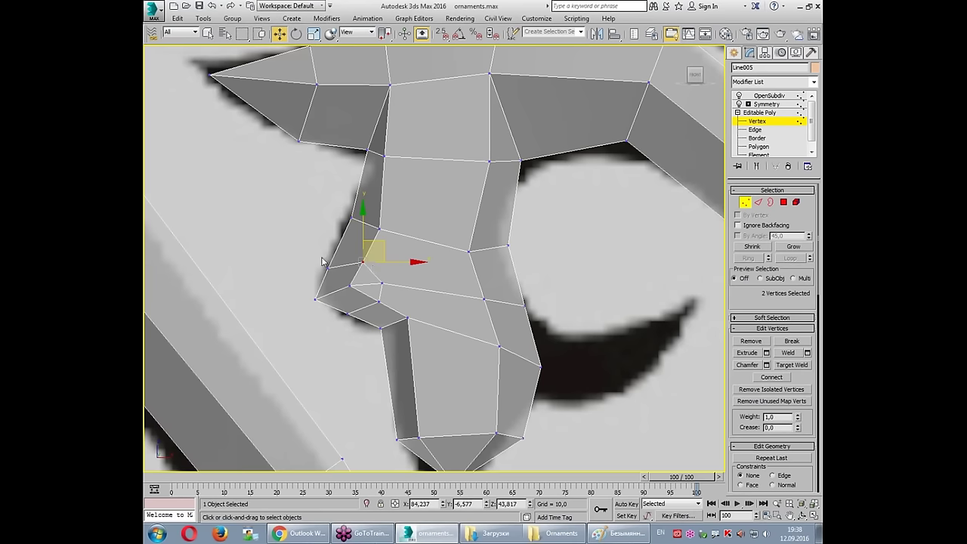
mouse_move(332, 291)
mouse_down()
mouse_move(393, 333)
mouse_move(391, 308)
mouse_up()
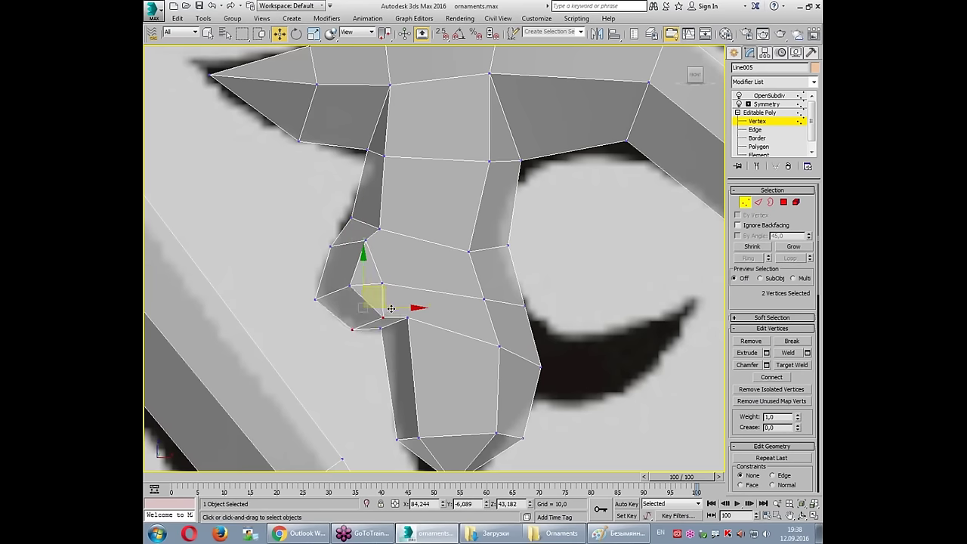
middle_drag(367, 378, 304, 332)
click(478, 320)
drag(478, 321, 473, 346)
drag(435, 300, 426, 321)
click(456, 268)
click(458, 265)
drag(466, 250, 635, 257)
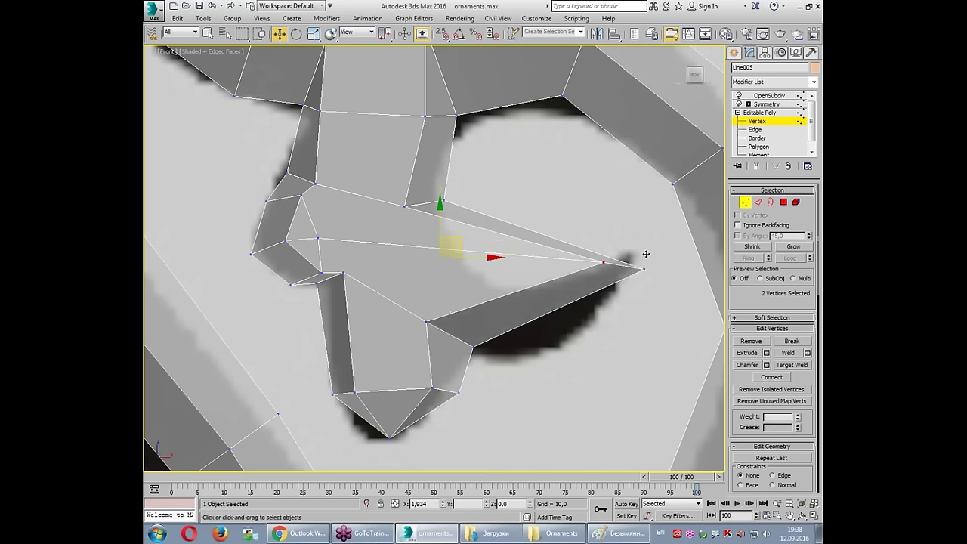
Step: Connect edges across the spike and collapse the new vertices into one, moved down-left
key(2)
click(787, 390)
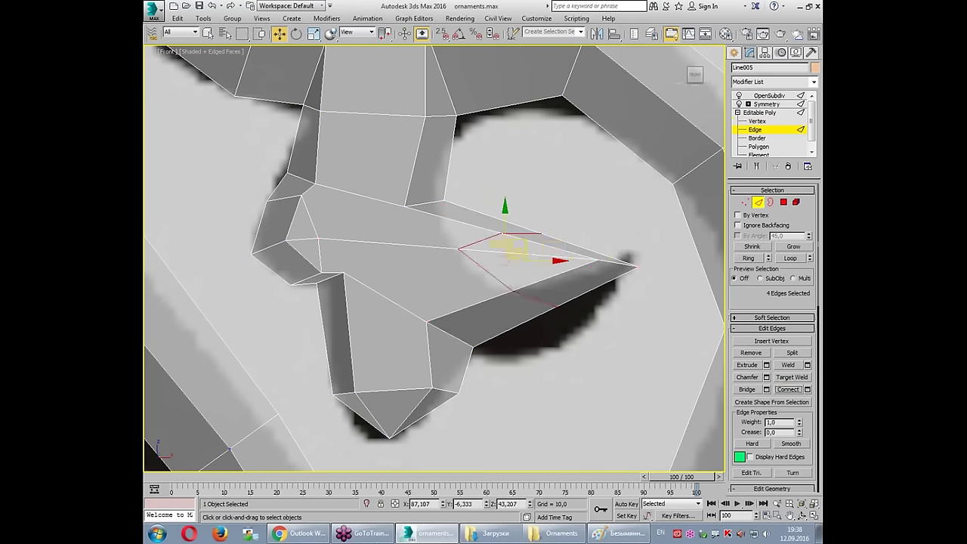
key(1)
drag(490, 225, 425, 283)
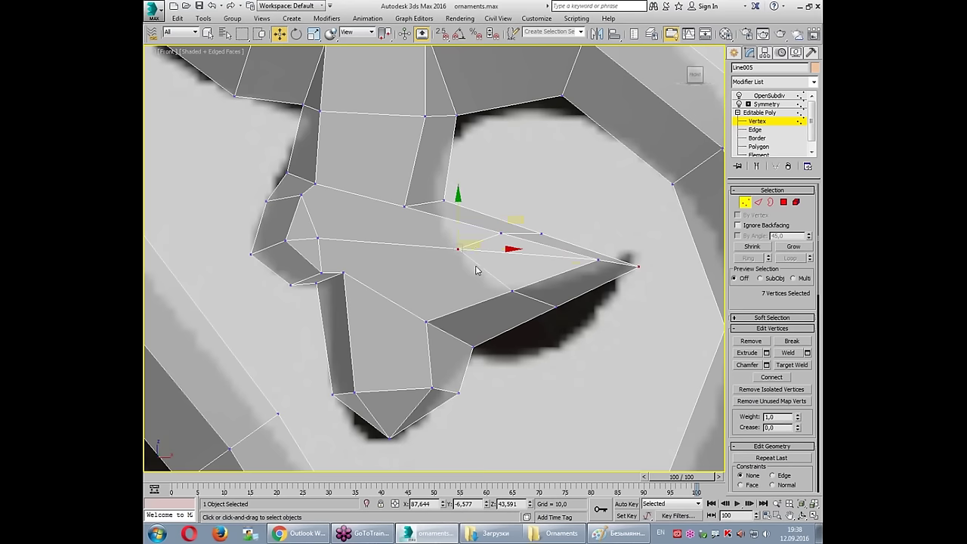
key(ctrl+alt+c)
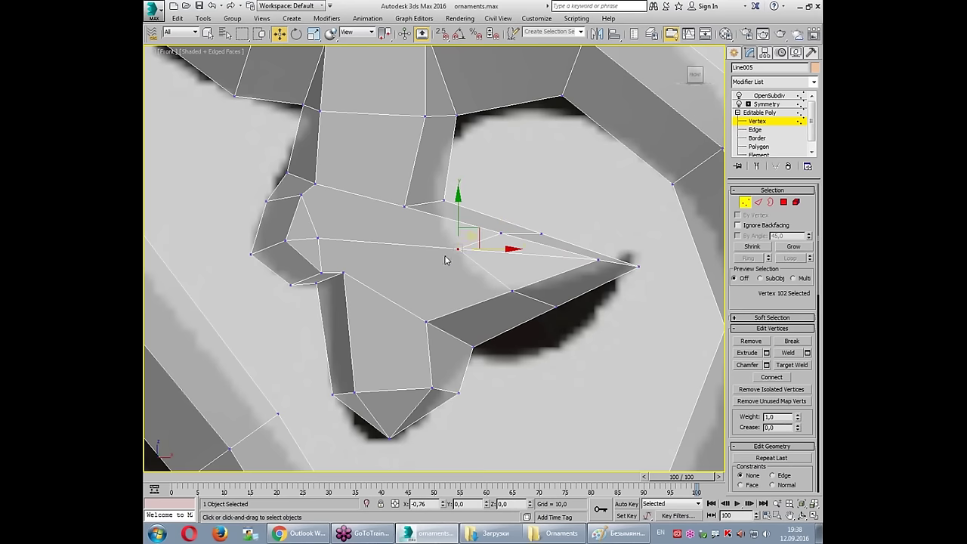
drag(467, 235, 323, 282)
Step: Adjust the spike's lower-edge, inner and upper vertices to refine its shape
click(477, 320)
drag(575, 280, 506, 314)
mouse_move(547, 288)
mouse_down()
mouse_move(522, 333)
mouse_move(535, 339)
mouse_move(492, 349)
mouse_up()
click(481, 343)
click(487, 336)
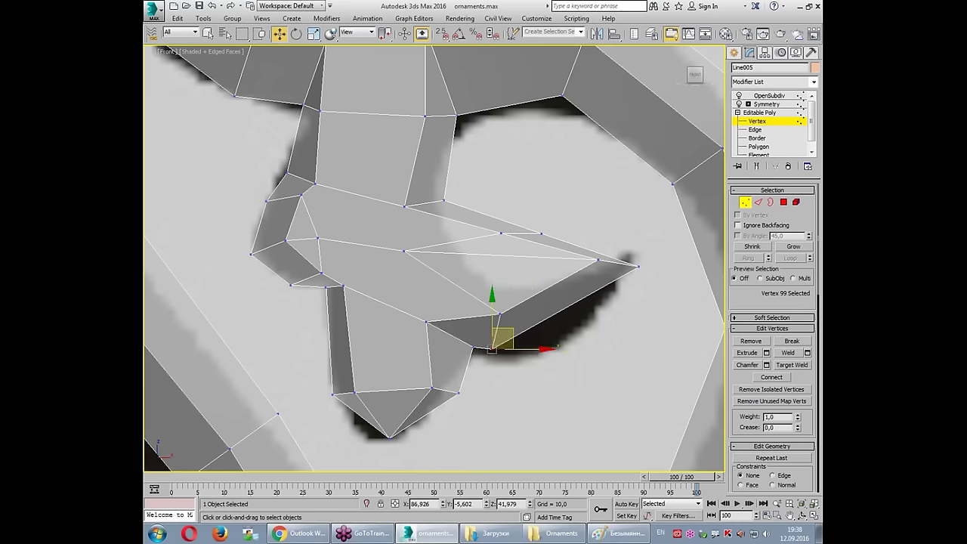
drag(498, 314, 481, 323)
click(404, 251)
drag(405, 251, 448, 270)
click(501, 233)
drag(501, 233, 457, 237)
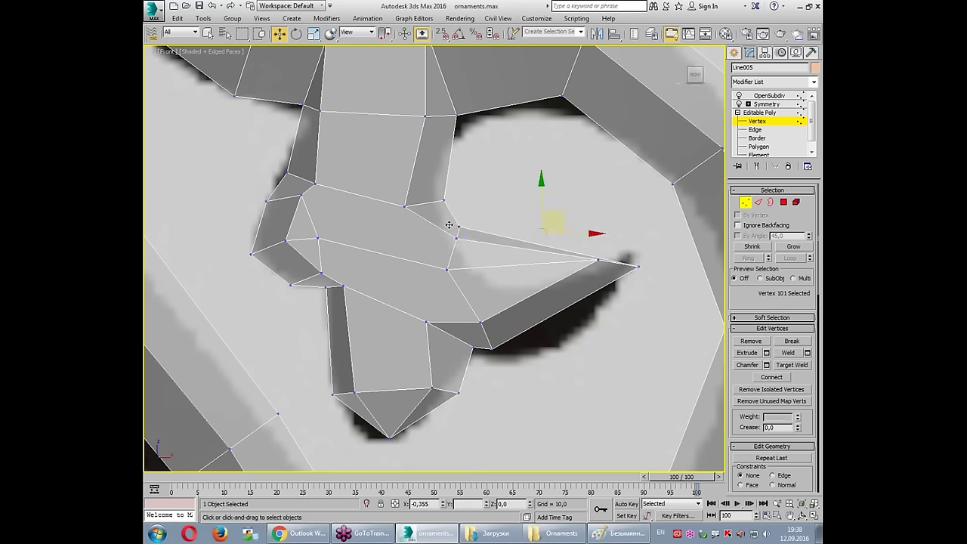
Step: Add a new edge ring along the spike and reshape its tip and lower-side vertices
key(2)
drag(505, 204, 575, 353)
click(801, 394)
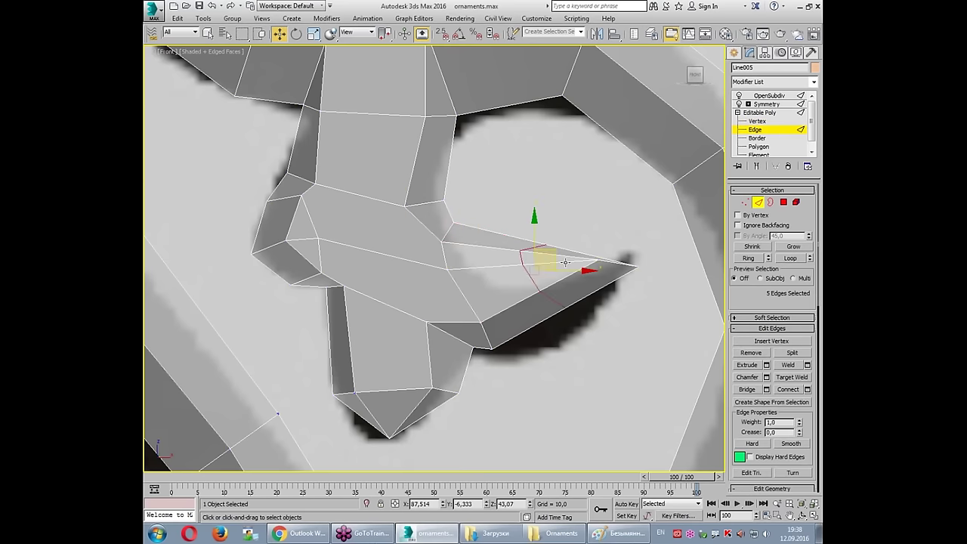
key(1)
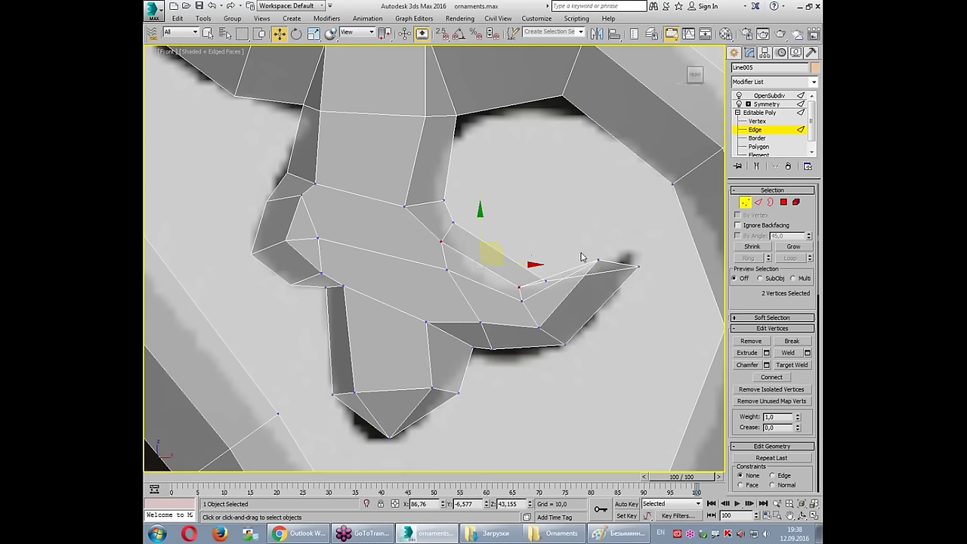
mouse_move(602, 264)
mouse_down()
mouse_move(639, 273)
mouse_move(632, 256)
mouse_up()
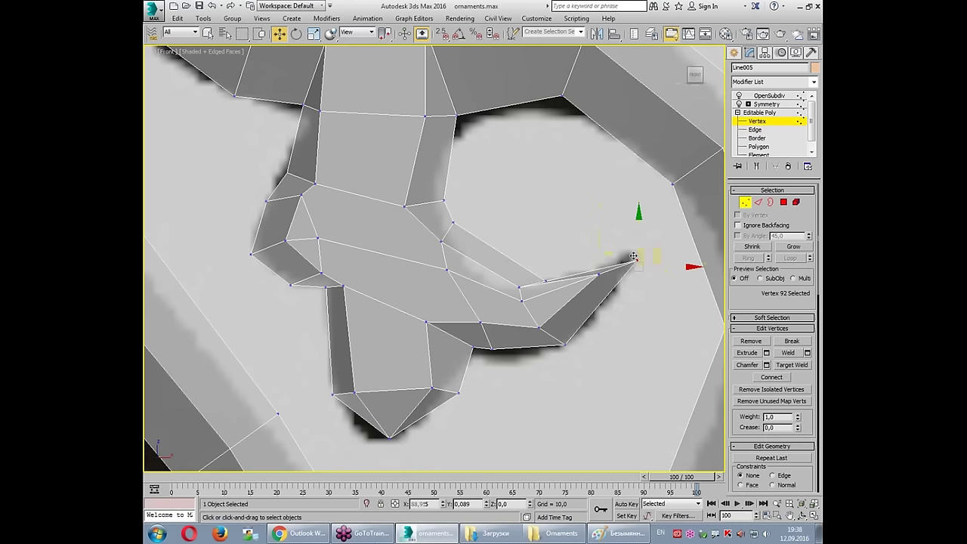
click(632, 320)
click(520, 287)
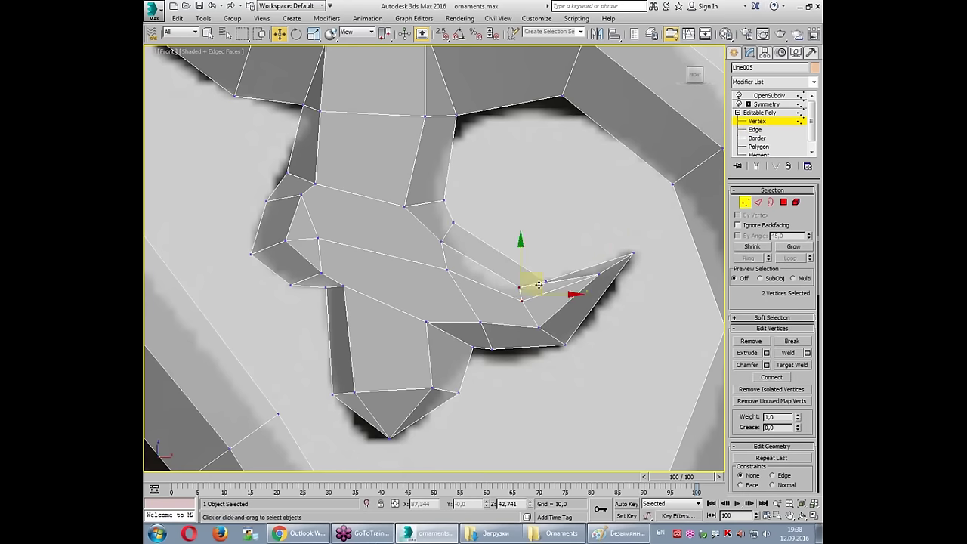
drag(529, 280, 529, 293)
click(613, 341)
Step: Preview the smoothed ornament, then reselect Line005 at edge level with wireframe shown
click(769, 96)
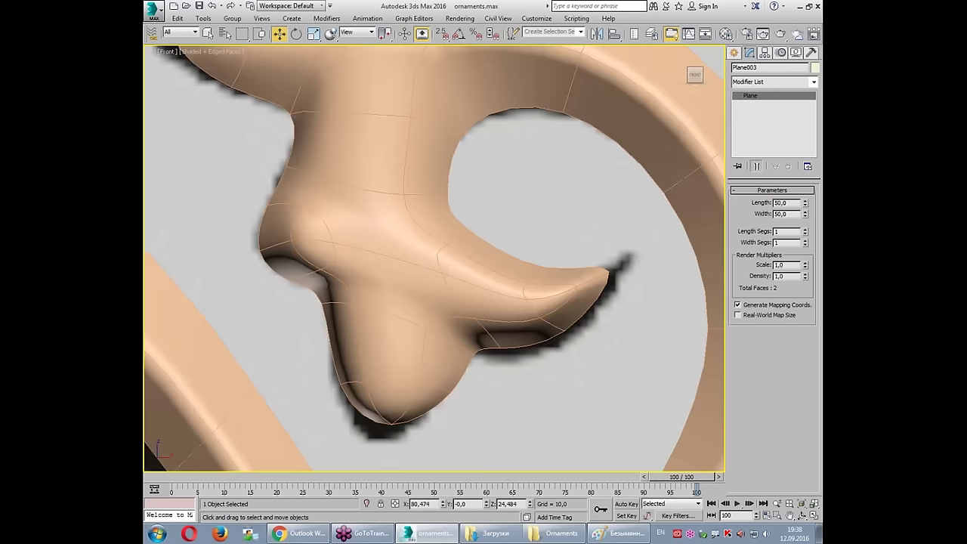
key(F4)
scroll(537, 264, down, 3)
scroll(538, 265, down, 2)
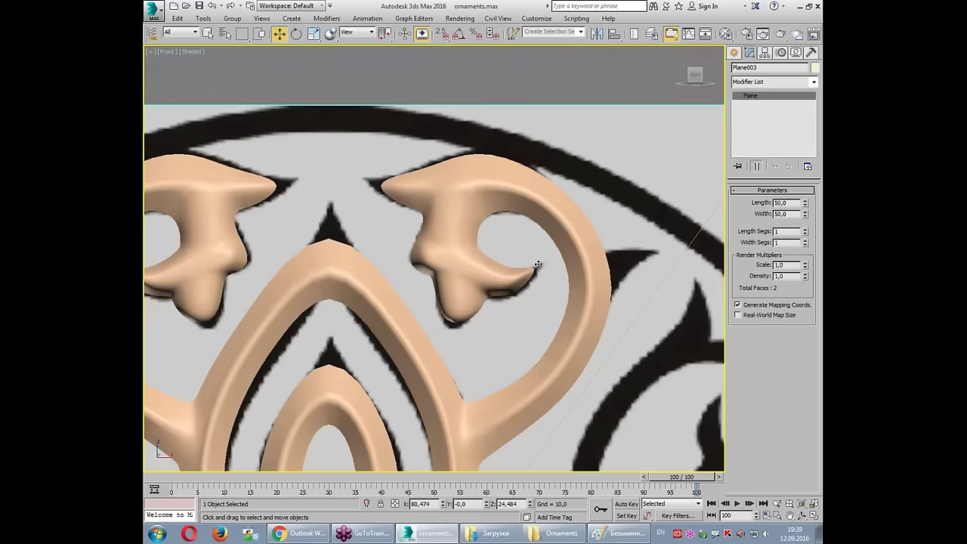
scroll(537, 264, up, 4)
click(388, 328)
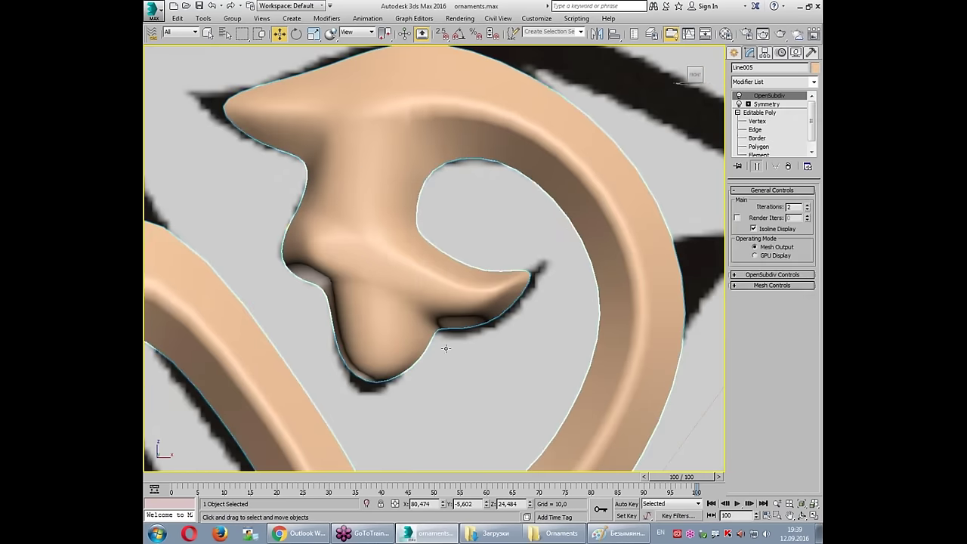
click(755, 130)
key(F4)
Step: Connect a new vertical edge loop through the edge ring across the inner spike
click(423, 272)
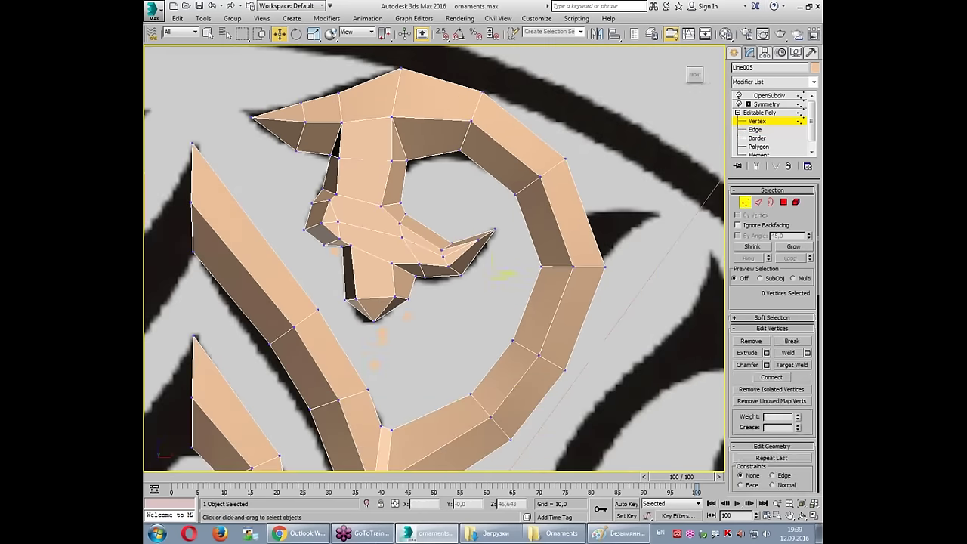
scroll(369, 79, down, 2)
shift+click(368, 210)
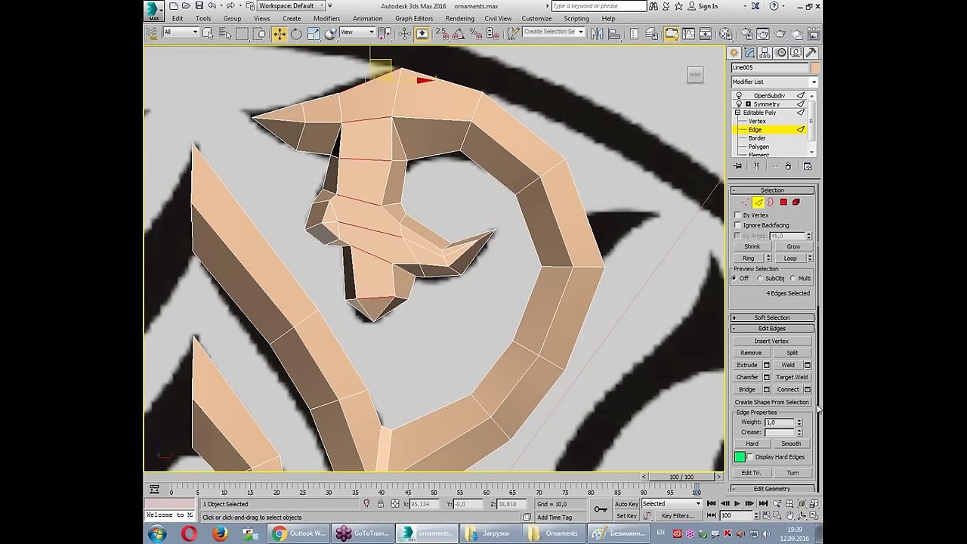
click(789, 390)
scroll(429, 348, up, 2)
scroll(414, 331, up, 2)
key(1)
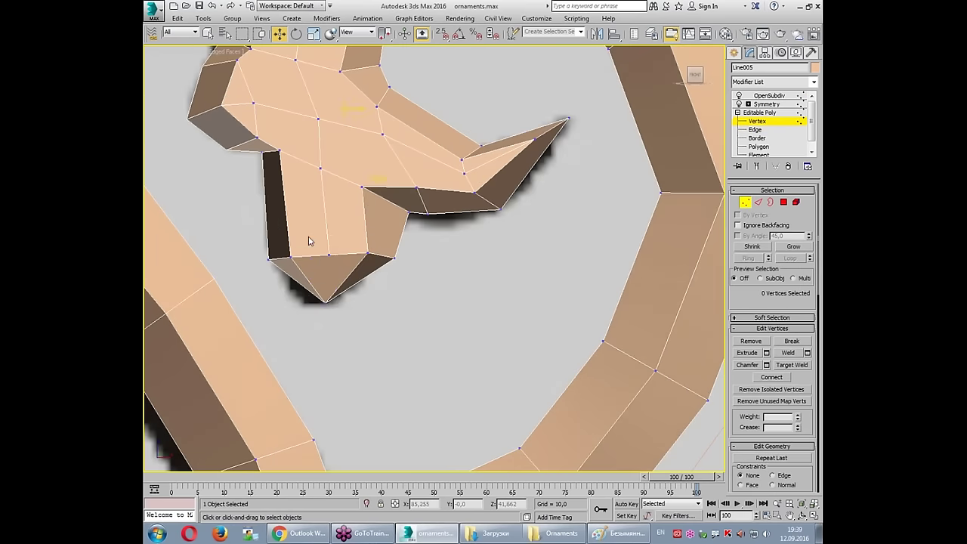
click(329, 257)
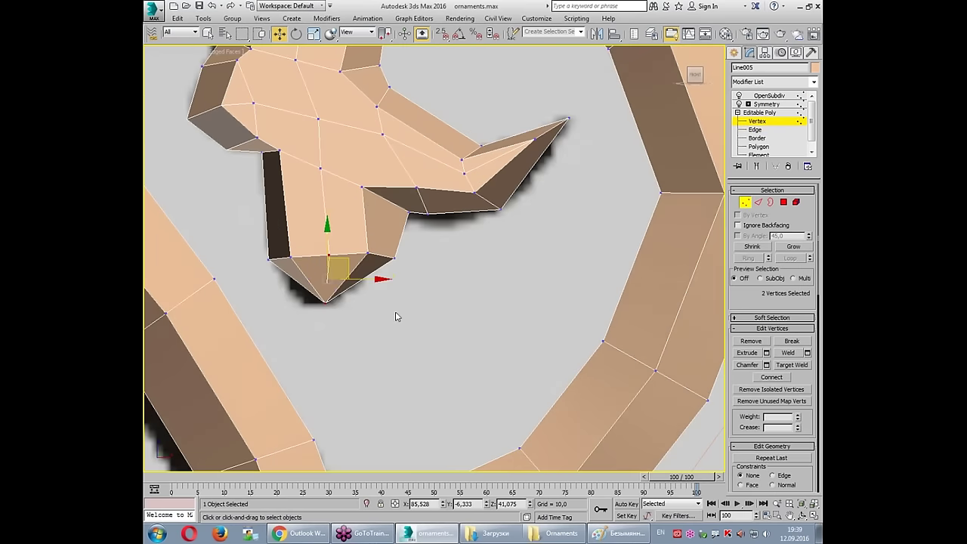
scroll(395, 316, down, 3)
Step: Select the stem seam and curl-tip edges and edit their Crease value
key(2)
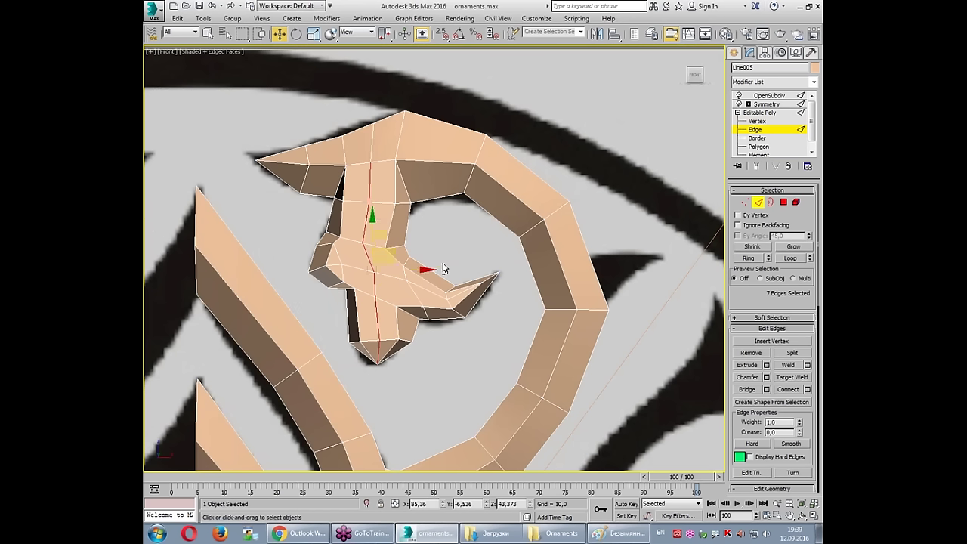
ctrl+double_click(400, 270)
alt+drag(343, 289, 227, 231)
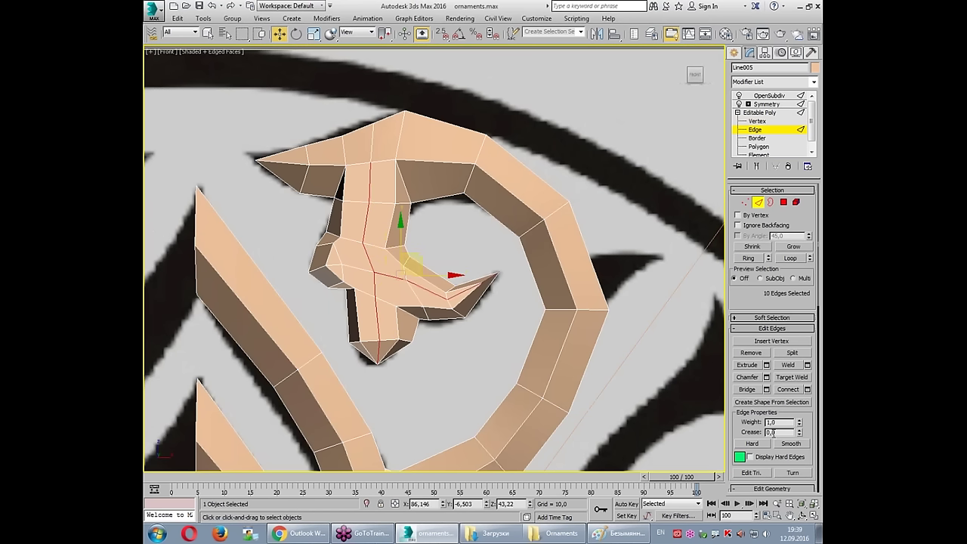
click(312, 166)
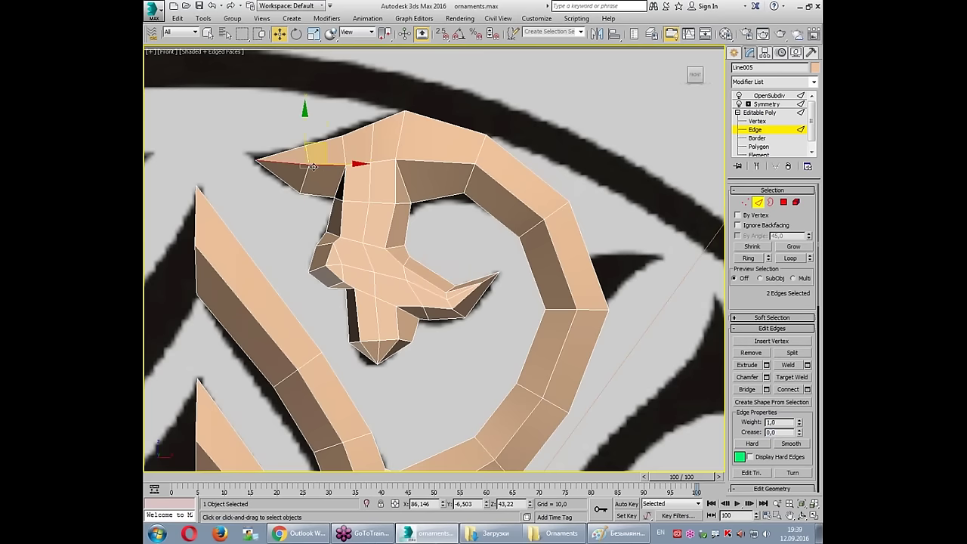
double_click(773, 431)
click(759, 112)
Step: Compare the smoothed shaded ornament against the reference image plane
click(770, 95)
click(658, 189)
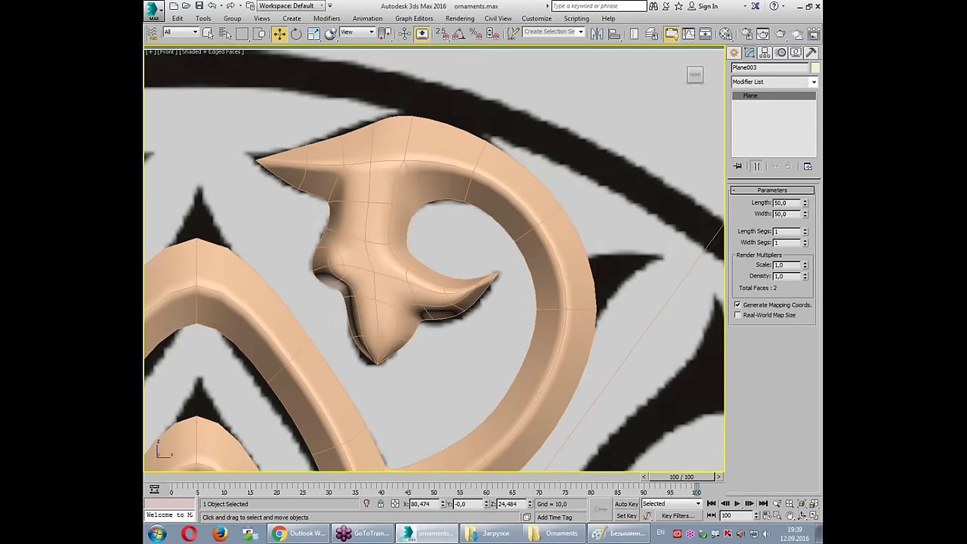
key(F4)
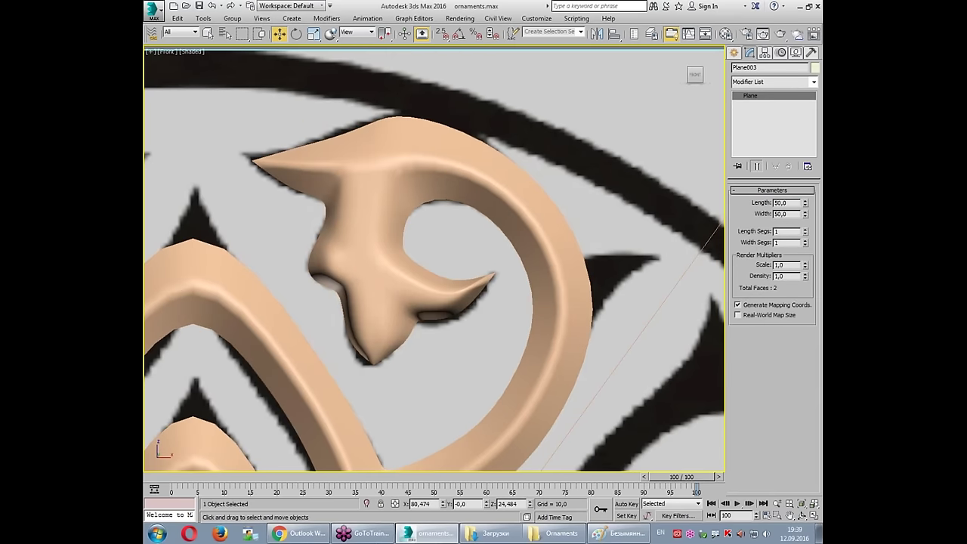
scroll(557, 208, down, 5)
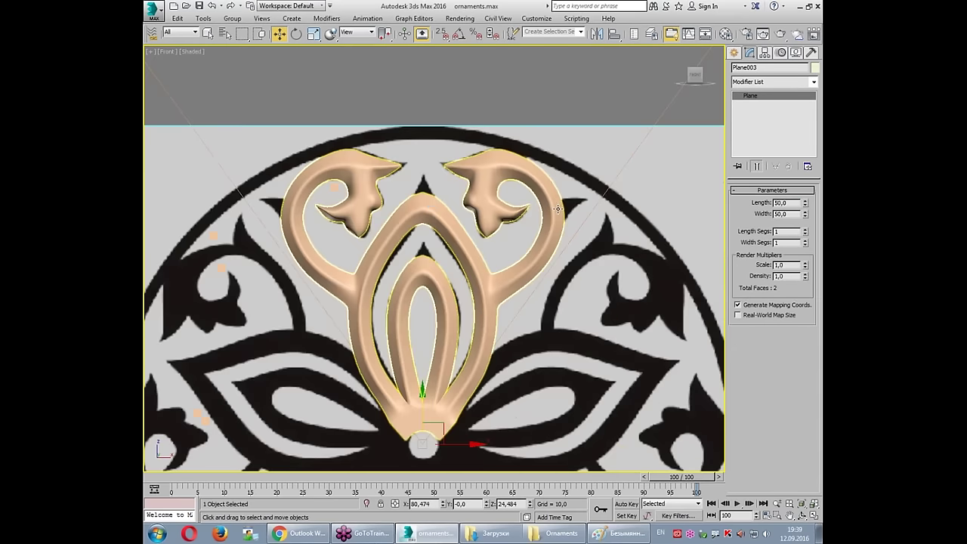
scroll(557, 208, up, 3)
mouse_move(559, 205)
mouse_down()
mouse_move(588, 197)
mouse_move(558, 235)
mouse_up()
key(Escape)
Step: Reselect Line005 at edge level and select the two edges at the left strand's tip
click(349, 210)
scroll(462, 181, down, 5)
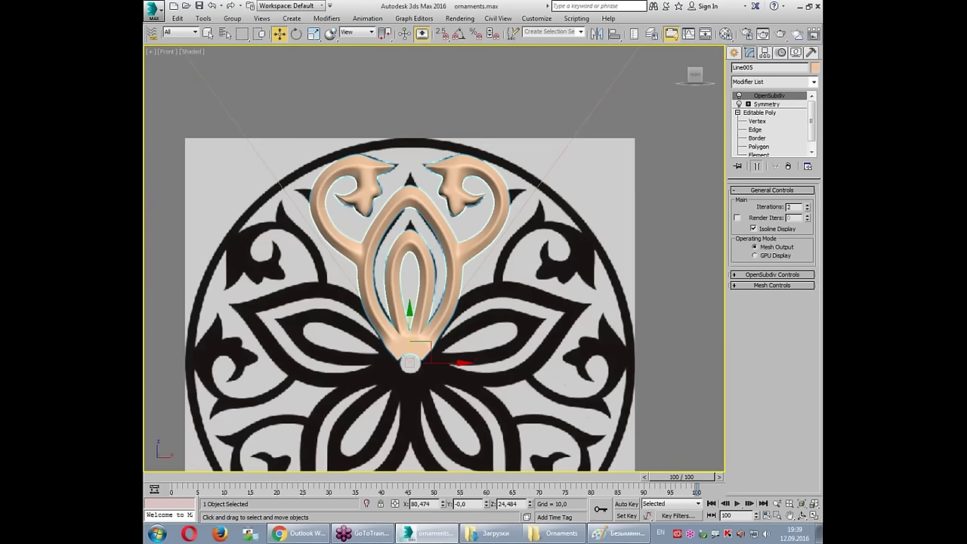
scroll(450, 235, up, 2)
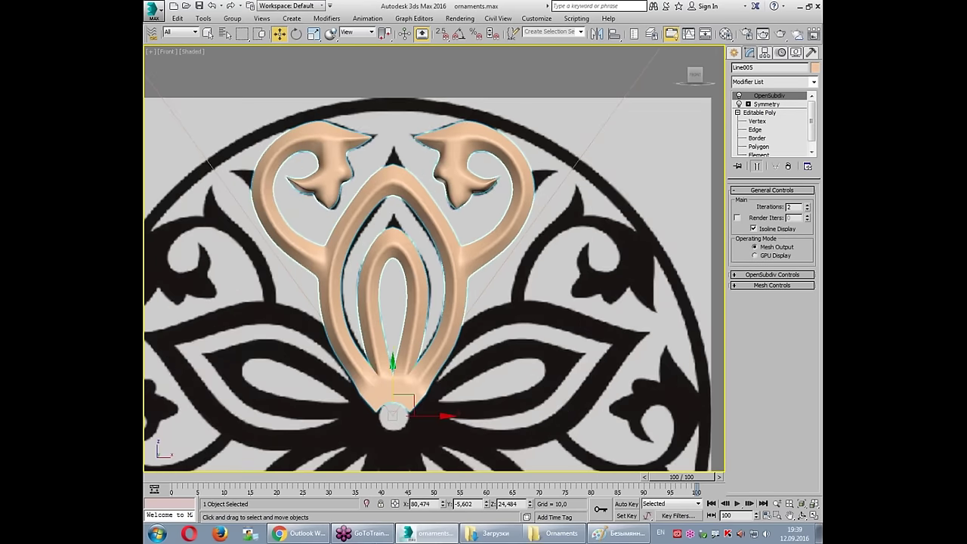
click(755, 129)
scroll(438, 83, up, 3)
scroll(443, 79, up, 3)
drag(444, 76, 361, 155)
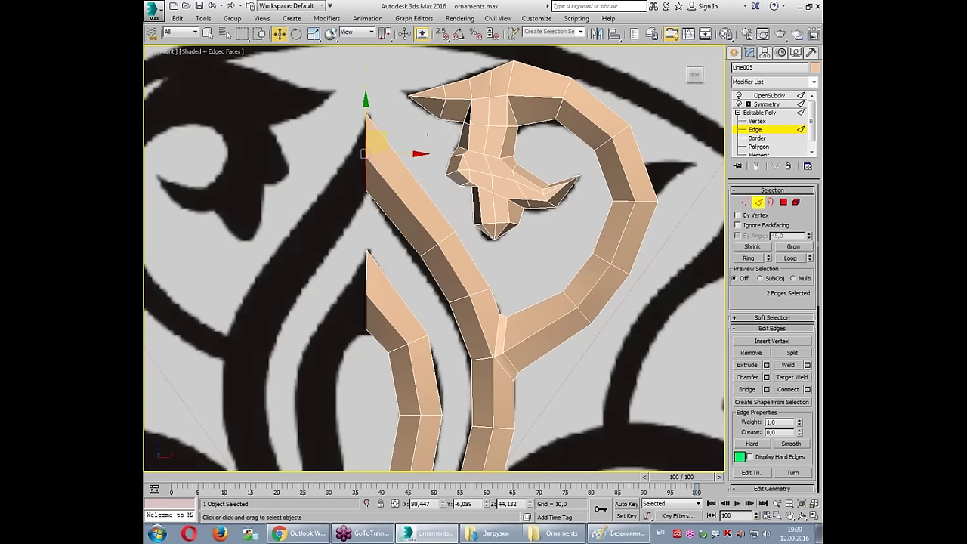
Step: Check the smoothed, mirrored result, then return to Line005's Editable Poly at Vertex level
click(774, 432)
click(773, 131)
click(778, 96)
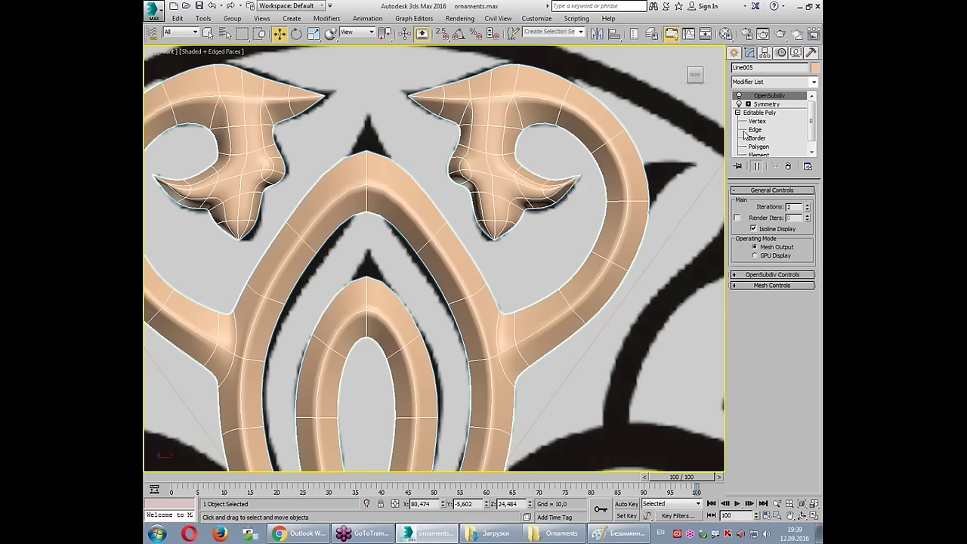
click(754, 130)
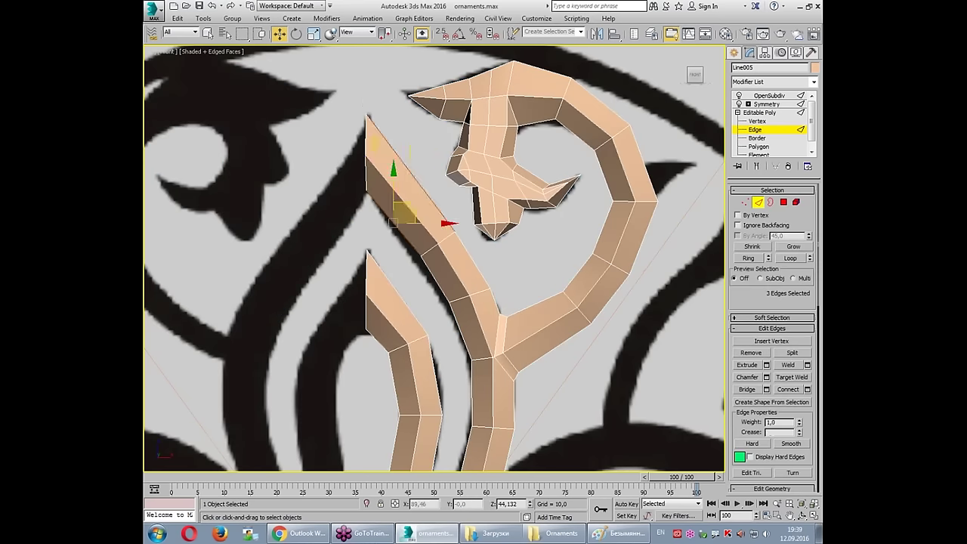
key(1)
Step: Cut new edges down the tips of the upper and lower left strands
click(791, 416)
scroll(355, 136, up, 3)
click(414, 126)
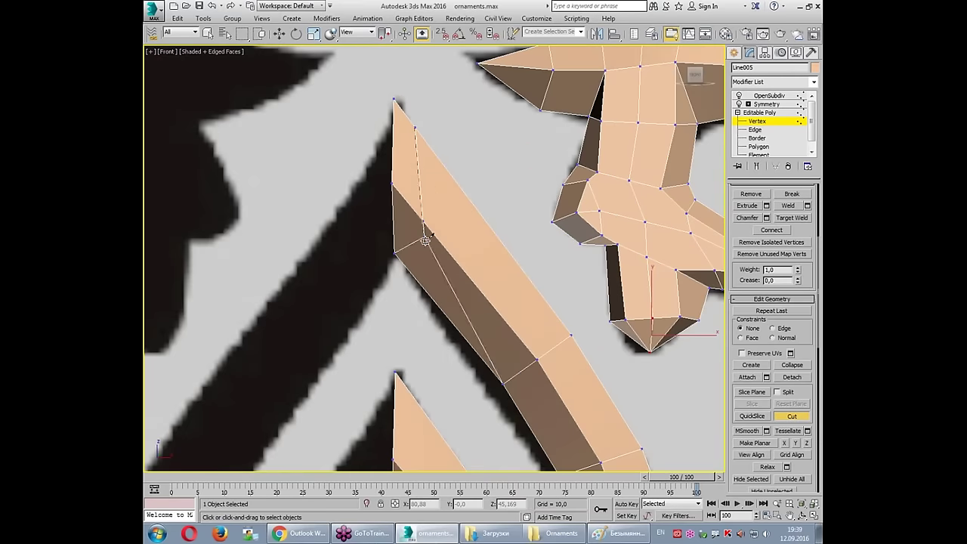
click(417, 283)
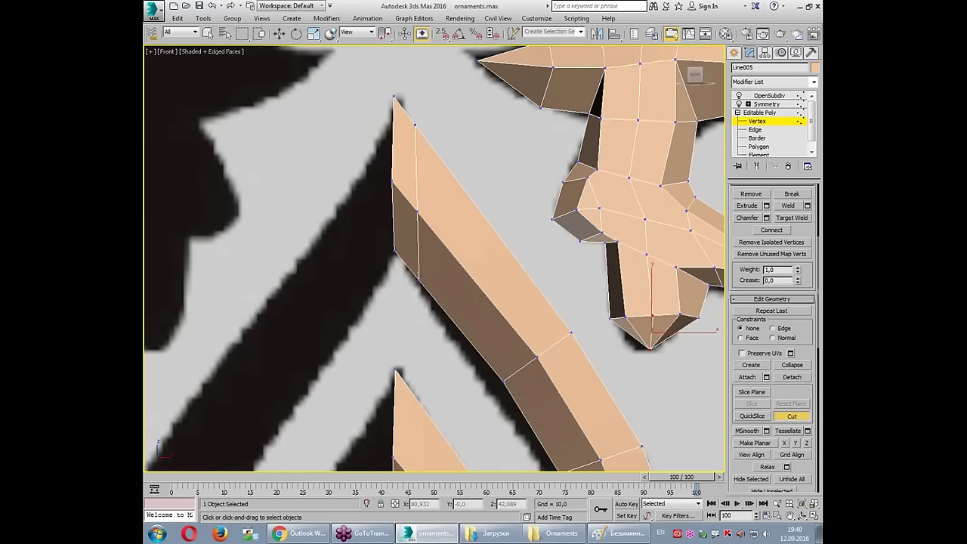
middle_drag(417, 282, 422, 249)
click(423, 256)
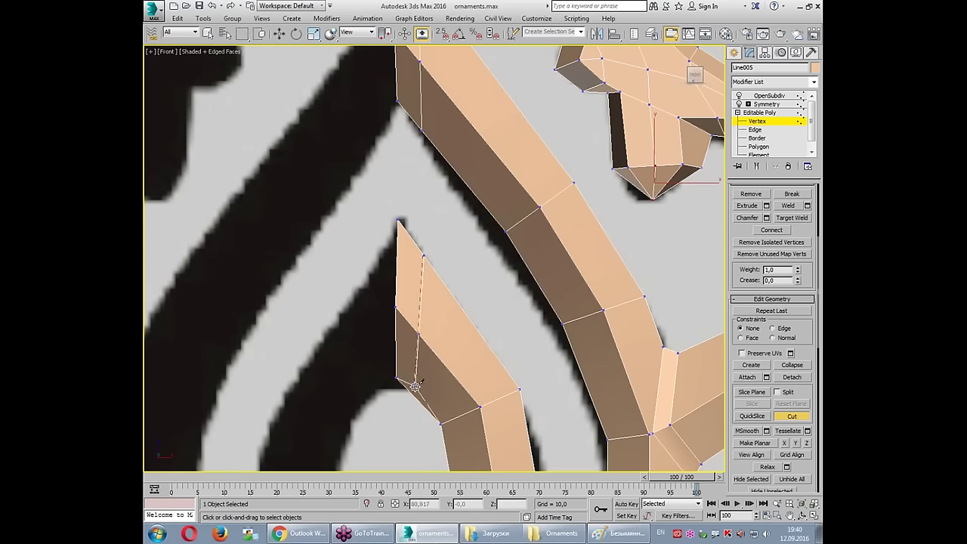
click(415, 333)
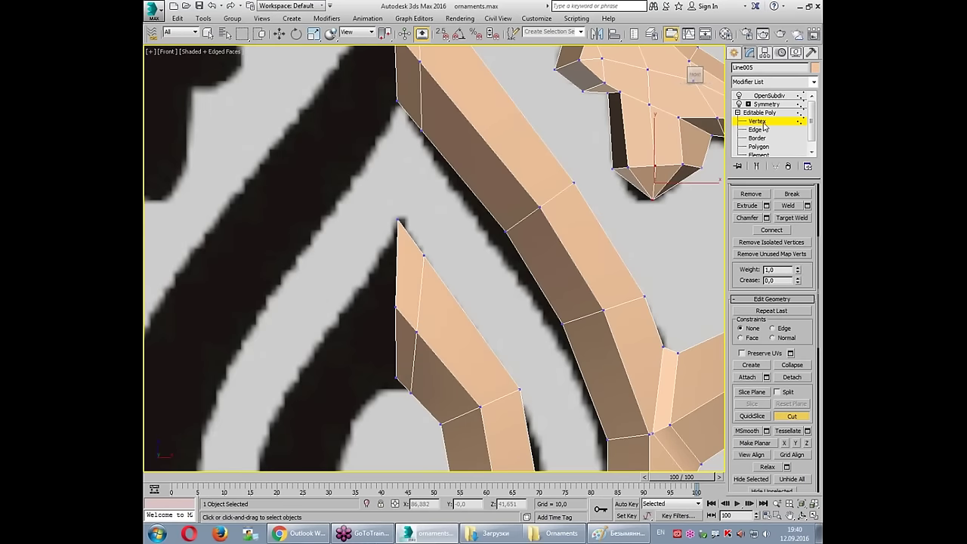
Step: Show the OpenSubdiv-smoothed ornament again and frame it in the view
click(769, 96)
scroll(434, 257, down, 5)
scroll(474, 122, down, 3)
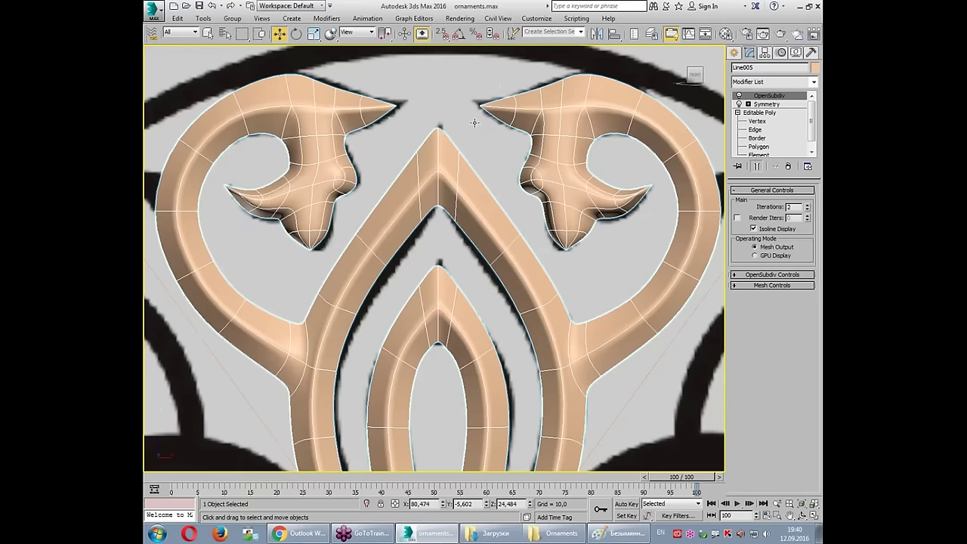
key(ctrl+alt+z)
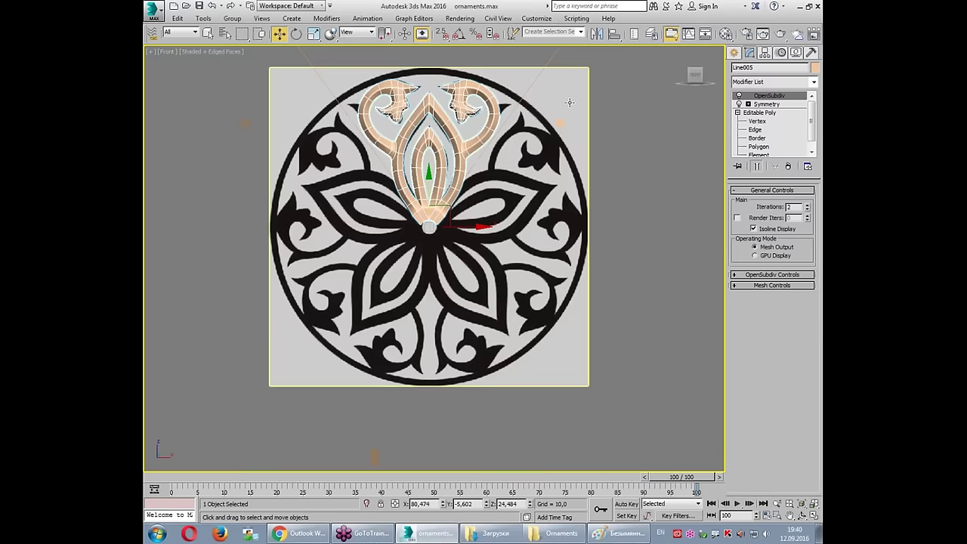
Step: Pan and zoom the front view to show the top of the circle guide
click(582, 92)
scroll(512, 133, up, 3)
drag(543, 68, 385, 280)
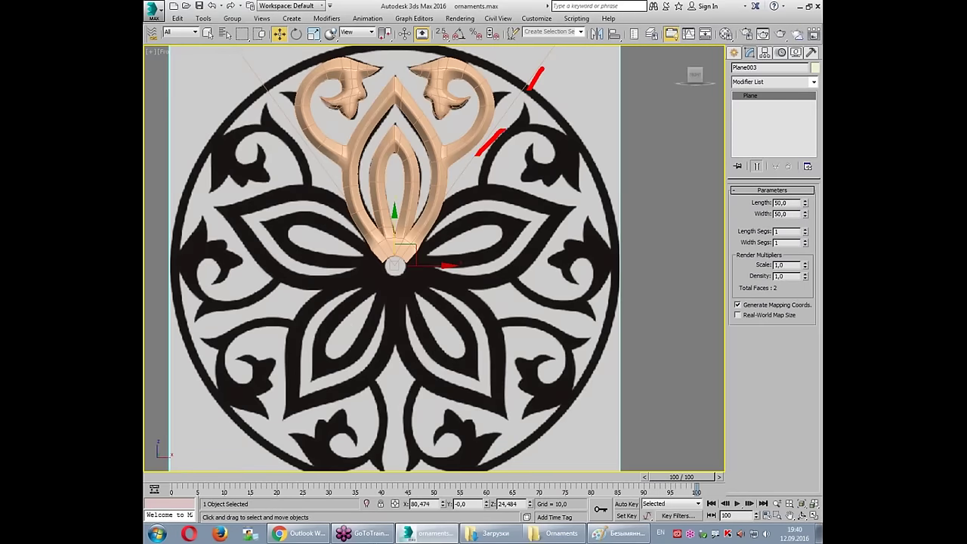
middle_drag(299, 71, 317, 204)
mouse_move(289, 226)
mouse_down()
mouse_move(370, 195)
mouse_move(563, 236)
mouse_move(302, 218)
mouse_up()
key(Escape)
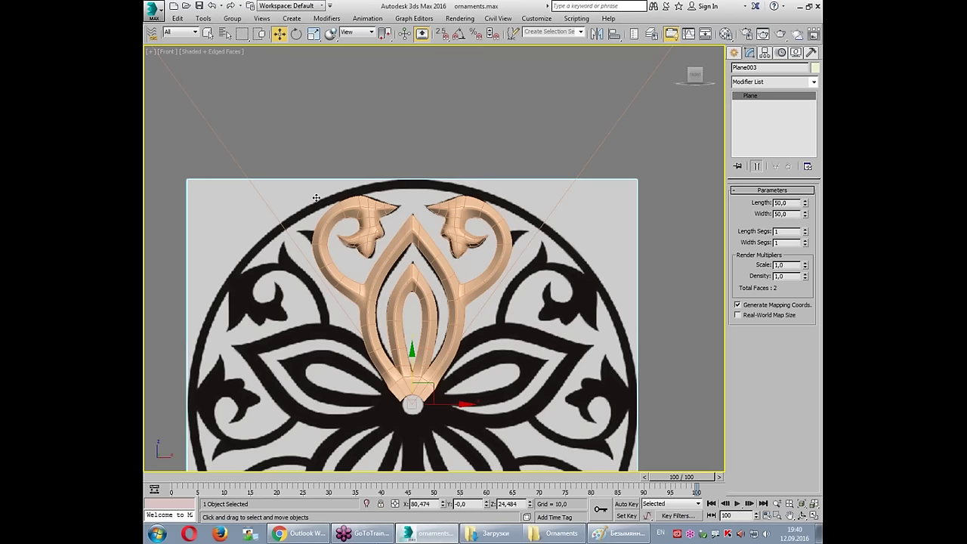
Step: Select Line005 and delete OpenSubdiv from its stack, leaving only Editable Poly
click(408, 234)
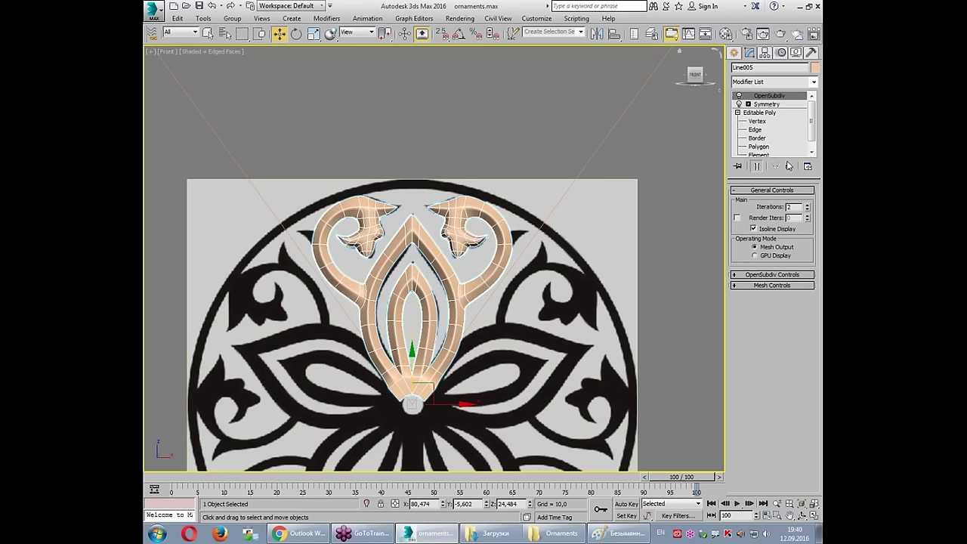
right_click(769, 97)
click(716, 138)
scroll(505, 299, up, 1)
scroll(525, 271, up, 5)
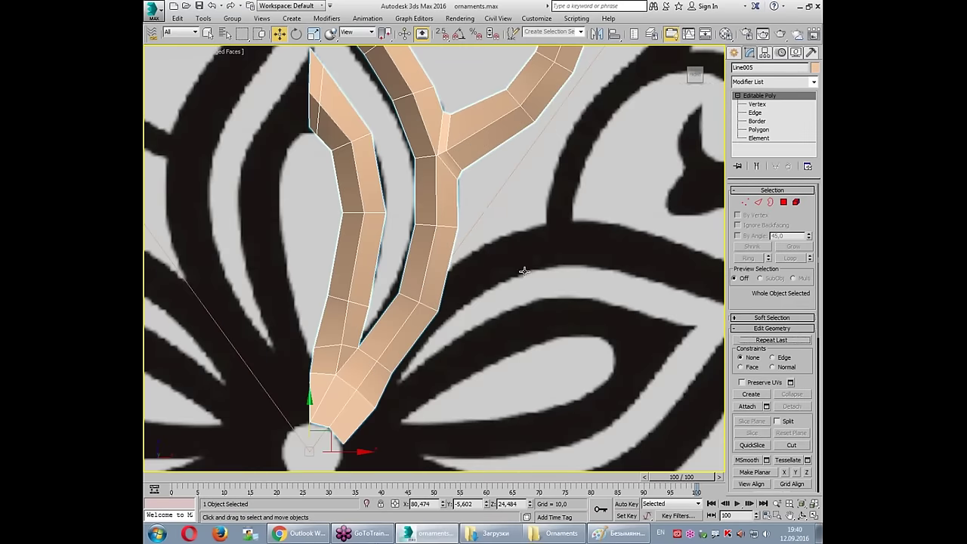
key(F3)
Step: Select the V-shaped guide line Line004 and reposition the view around it
scroll(488, 216, down, 2)
click(486, 207)
scroll(517, 256, down, 3)
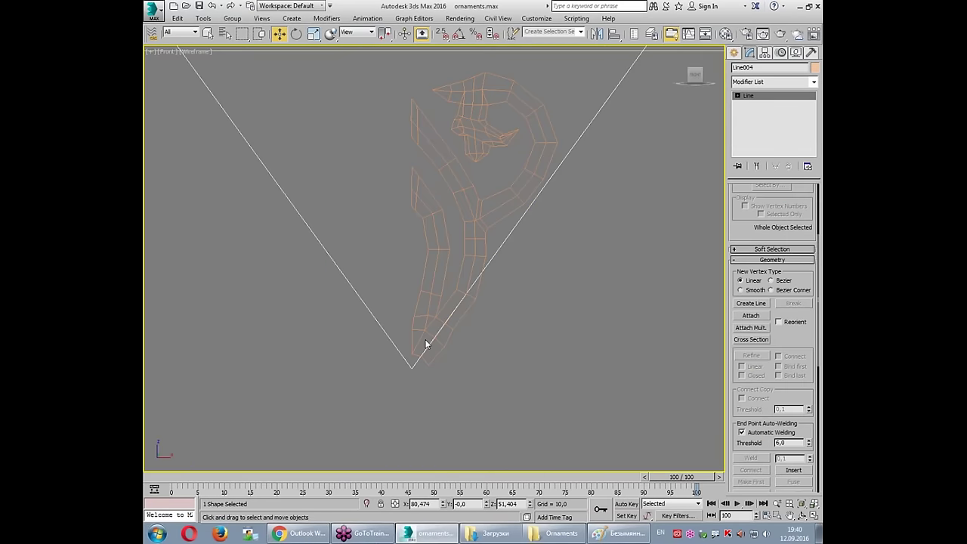
drag(413, 369, 611, 87)
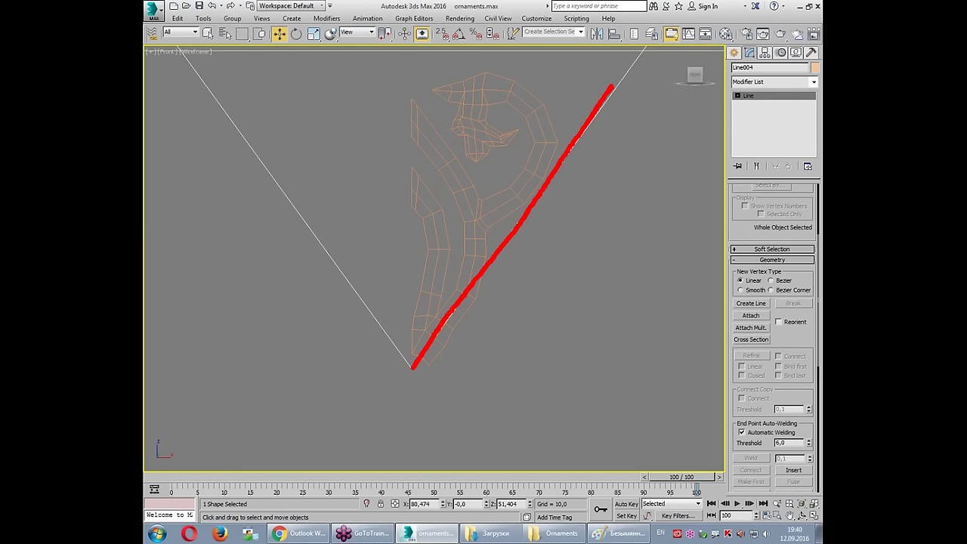
mouse_move(467, 288)
mouse_down()
mouse_move(376, 270)
mouse_move(371, 288)
mouse_up()
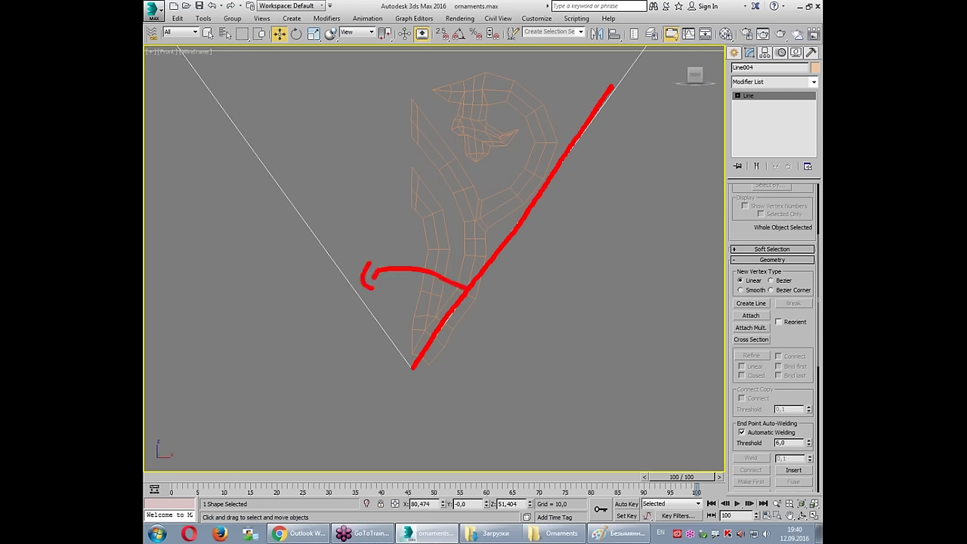
drag(273, 173, 388, 357)
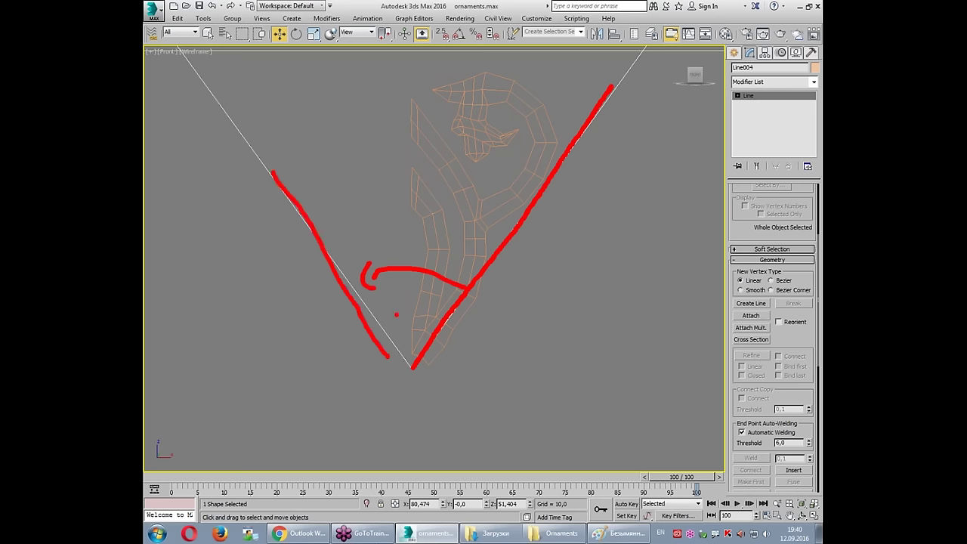
key(Escape)
Step: Select Line005, show the safe frame and enter Vertex sub-object level
click(446, 219)
key(shift+f)
click(745, 203)
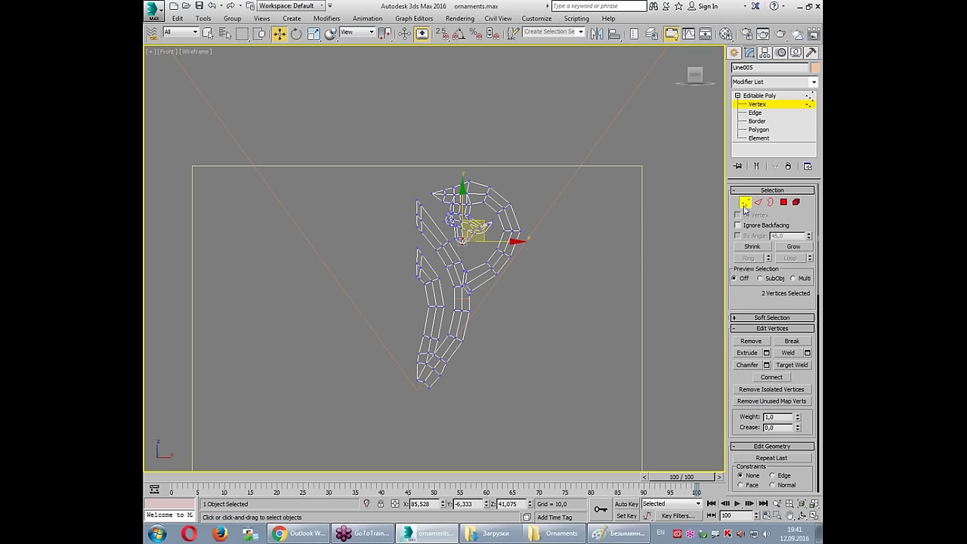
Step: Select vertices at the strand's bottom and at the edge crossings on Line005
click(532, 357)
scroll(432, 389, up, 3)
scroll(366, 365, up, 4)
click(375, 370)
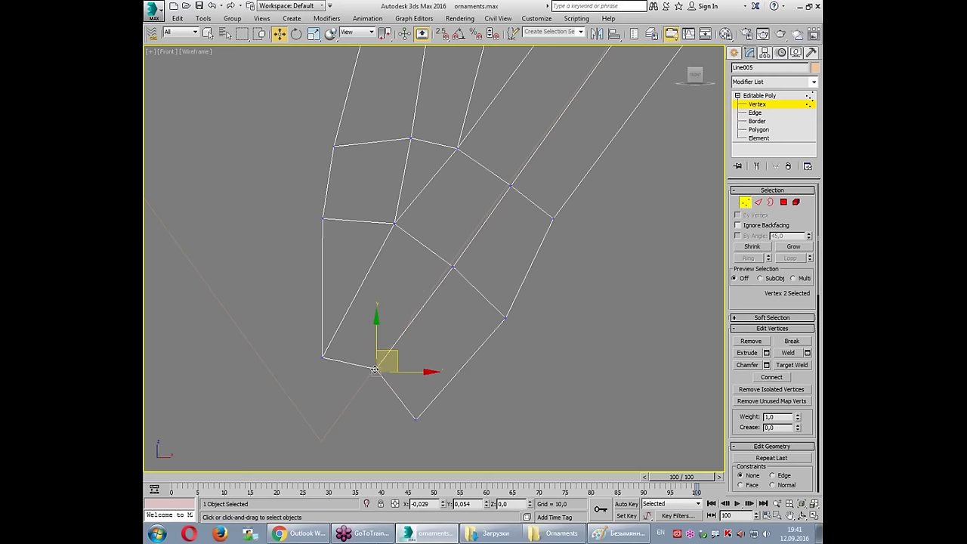
scroll(437, 290, up, 5)
click(481, 222)
scroll(393, 453, down, 4)
click(513, 262)
scroll(523, 250, up, 2)
scroll(537, 212, up, 3)
click(529, 209)
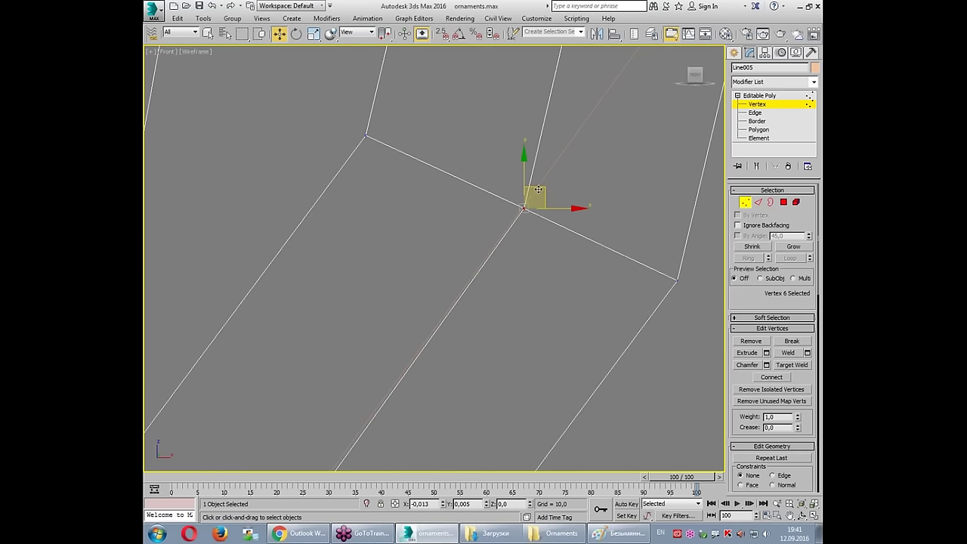
scroll(542, 206, up, 2)
scroll(530, 208, down, 2)
scroll(524, 299, down, 3)
Step: Clear the vertex selection and arm a splitting QuickSlice in Edit Geometry
click(557, 286)
scroll(635, 219, down, 3)
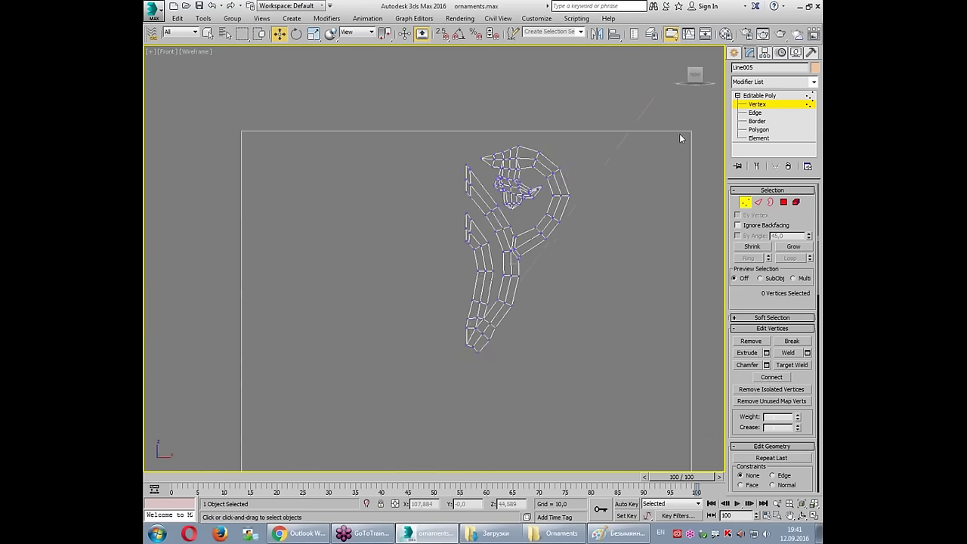
scroll(418, 454, down, 2)
scroll(774, 287, down, 5)
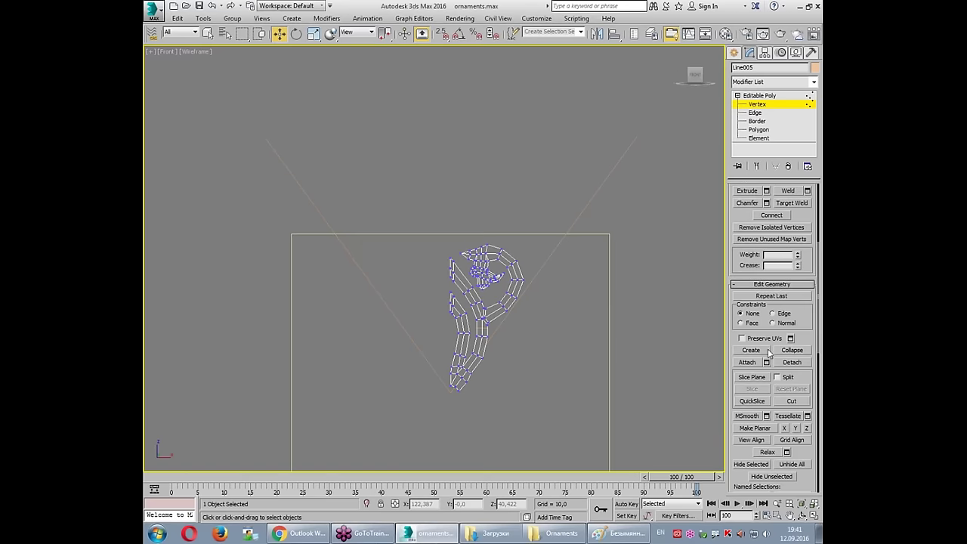
click(785, 378)
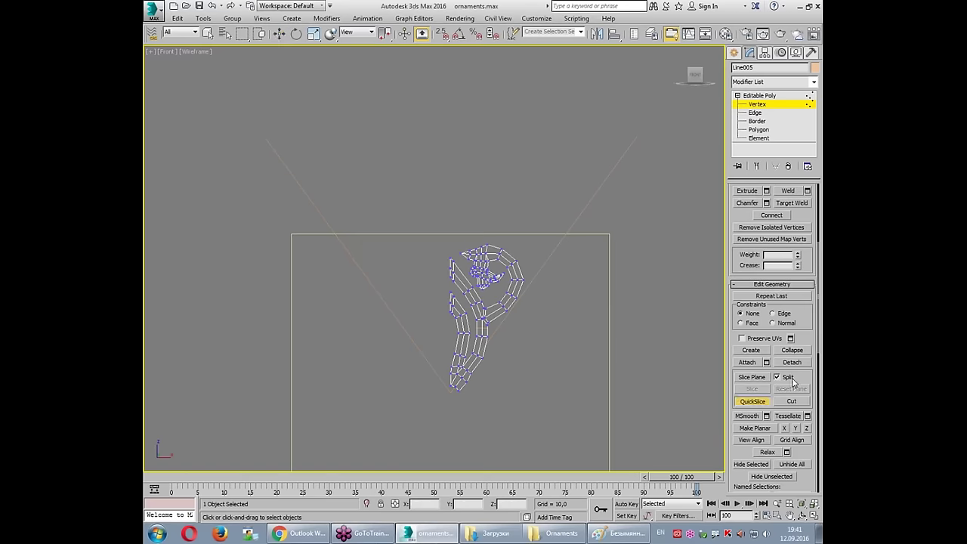
Step: Turn on 2.5D snapping to vertices
key(ctrl+1)
drag(767, 383, 795, 383)
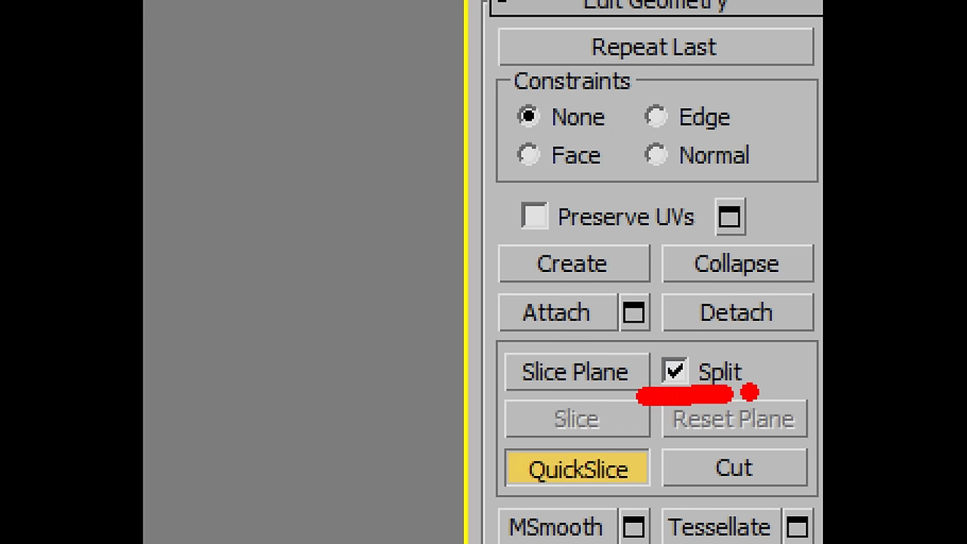
key(Escape)
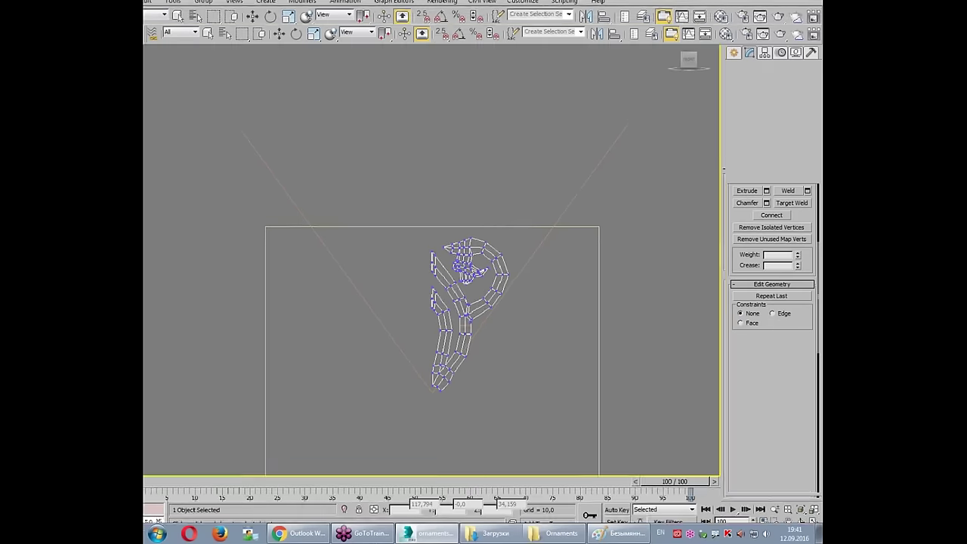
click(444, 36)
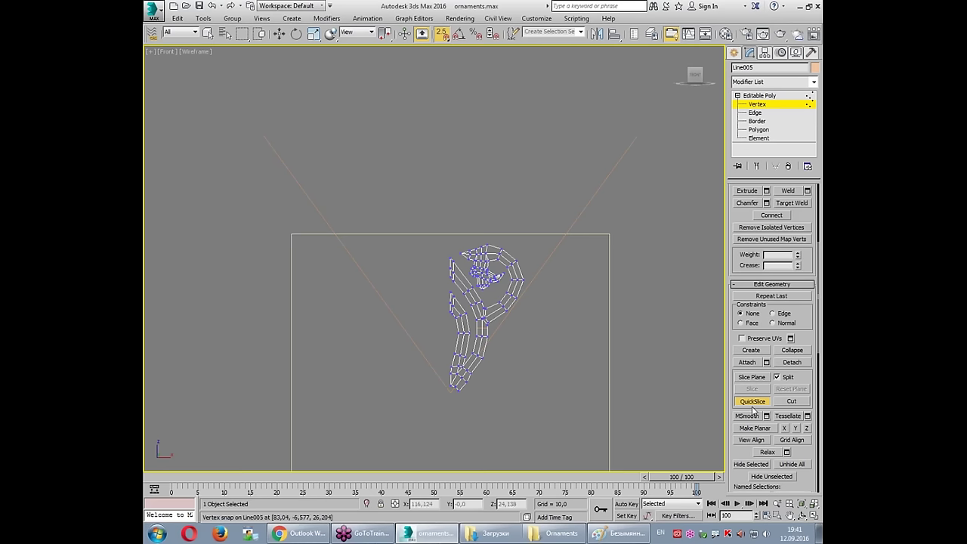
Step: QuickSlice the petal from its bottom vertex up along the vertical centre line
click(451, 395)
click(639, 140)
scroll(483, 382, up, 3)
scroll(423, 355, up, 3)
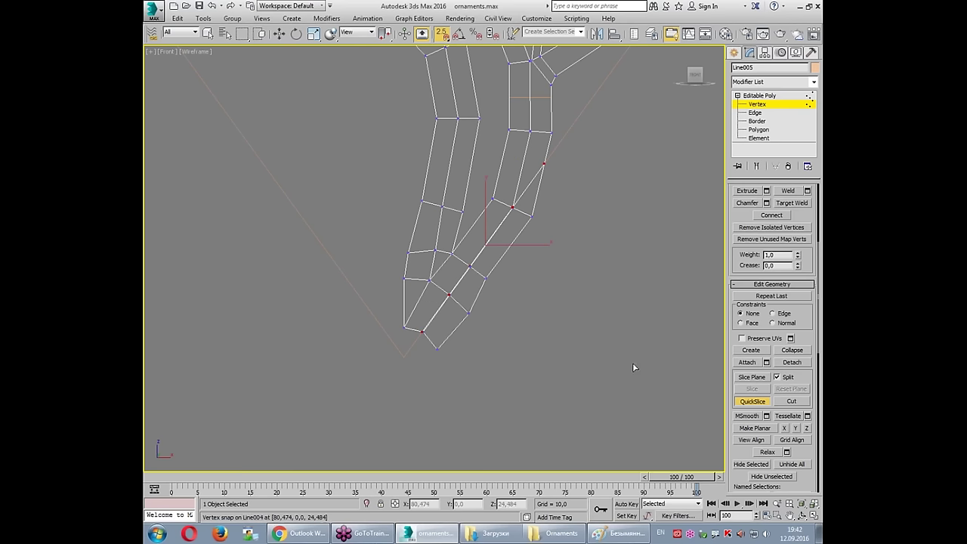
click(752, 401)
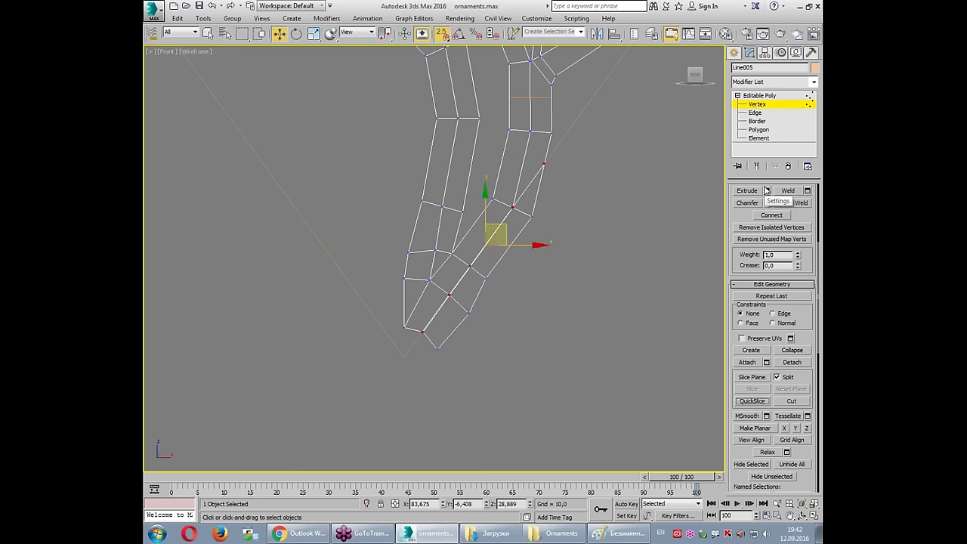
Step: Delete the right-hand half element of the petal and return to object level
click(765, 138)
click(513, 208)
key(Delete)
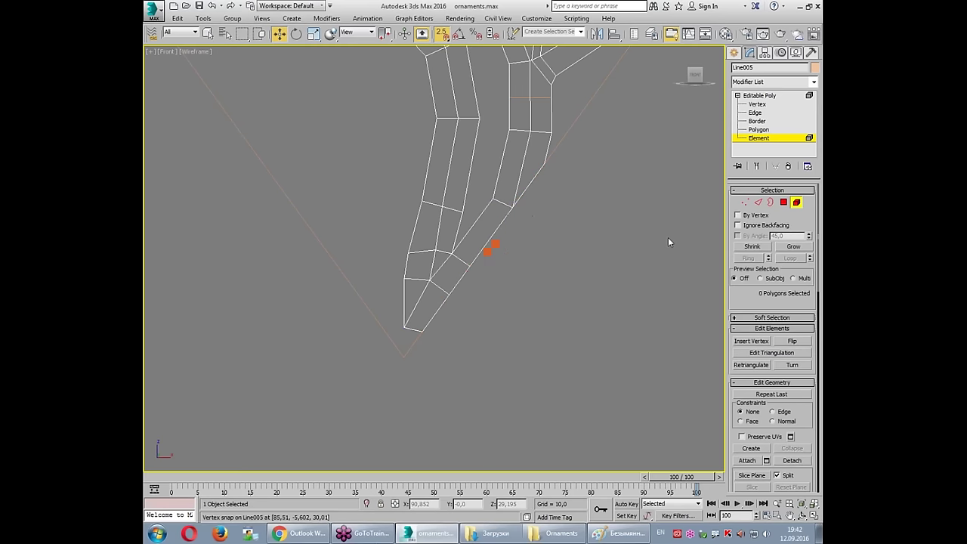
scroll(467, 295, up, 4)
scroll(463, 290, up, 3)
scroll(465, 341, down, 2)
scroll(464, 340, down, 3)
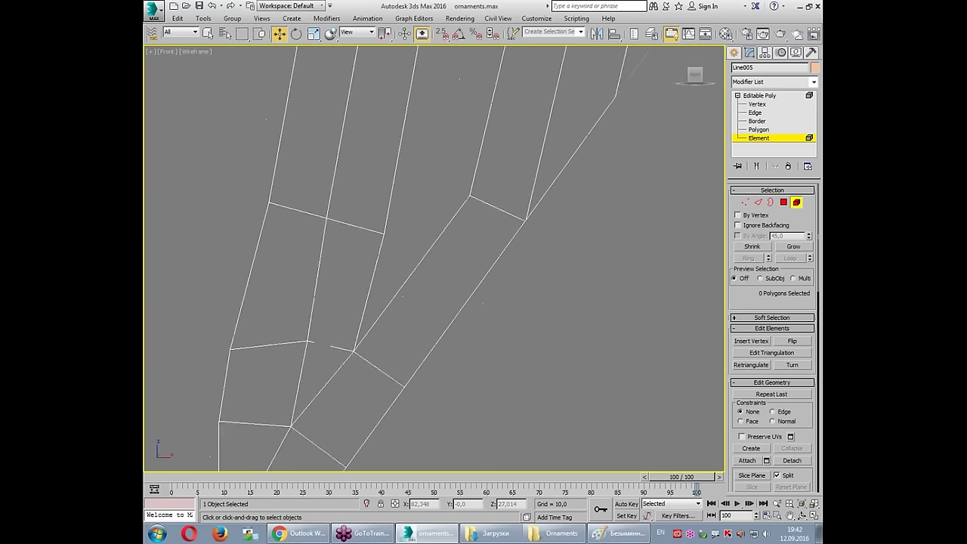
scroll(401, 350, down, 3)
scroll(383, 374, down, 2)
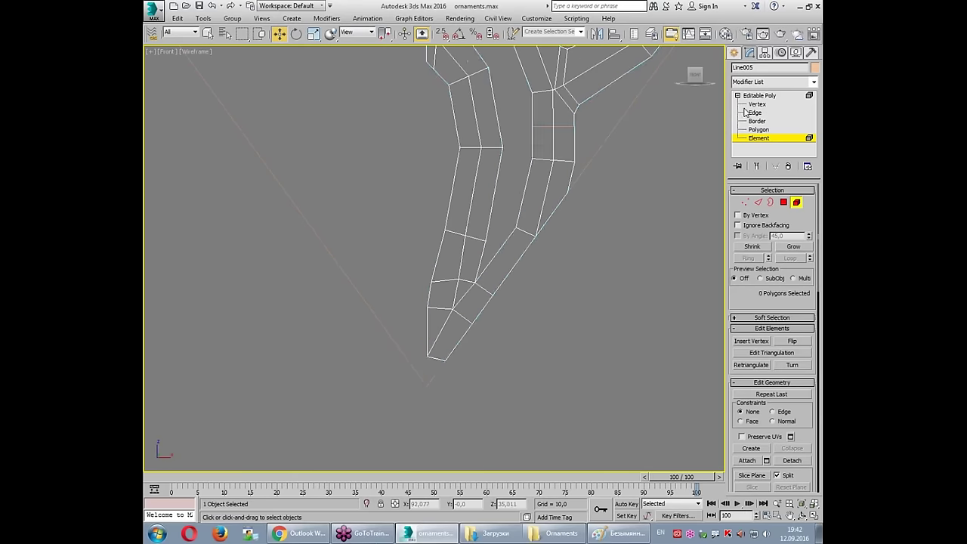
click(757, 137)
right_click(761, 103)
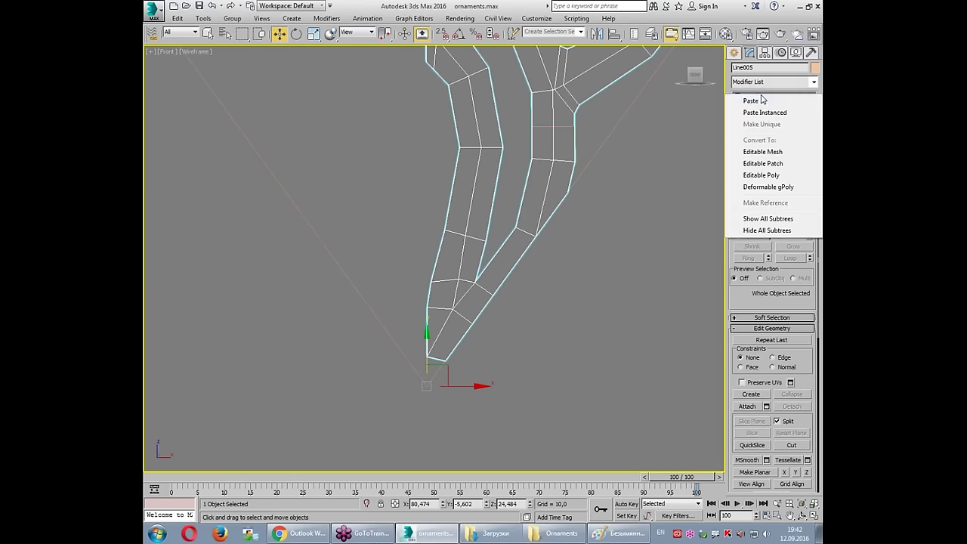
Step: Paste the copied modifiers onto the half petal and delete OpenSubdiv, keeping Symmetry
click(752, 100)
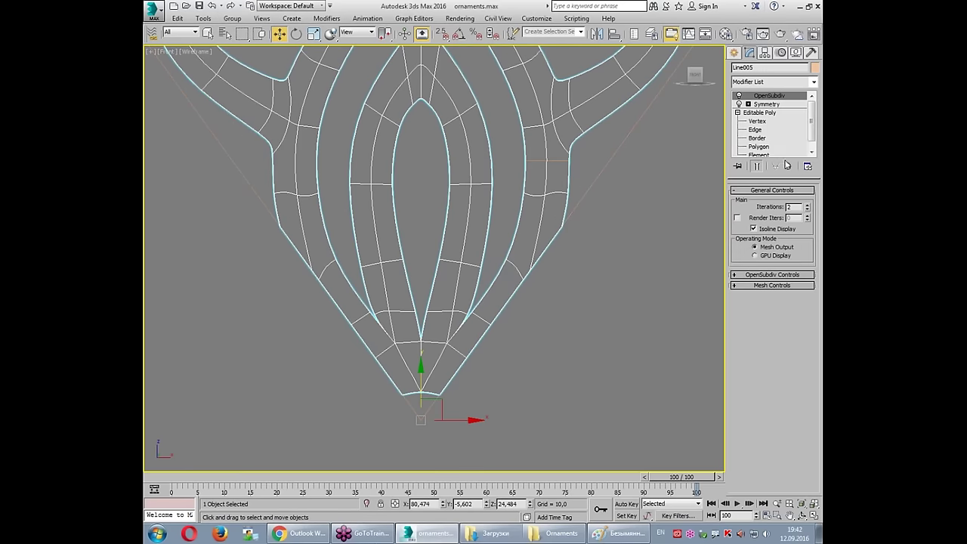
right_click(771, 96)
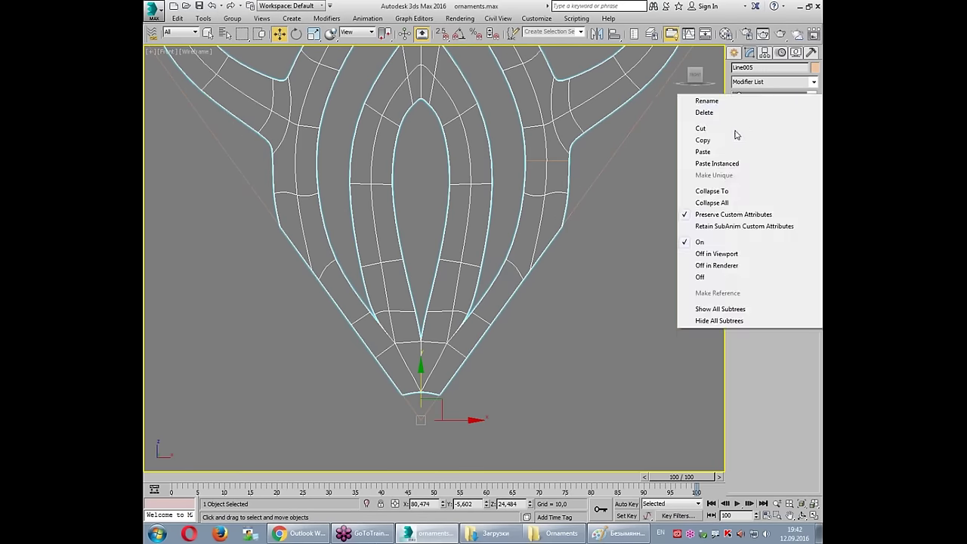
click(737, 128)
key(F3)
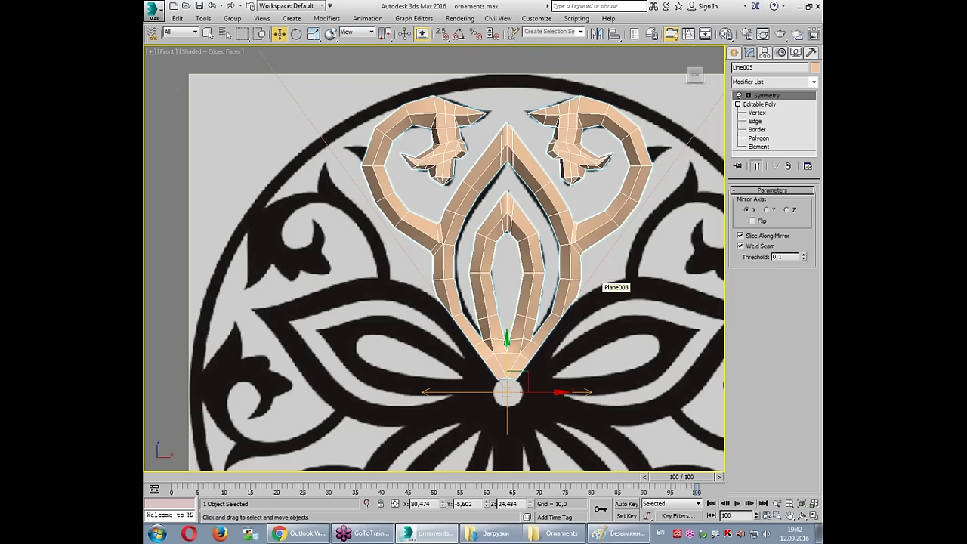
Step: Zoom in on the petal's lower tip and open the Array dialog from Tools
middle_drag(602, 282, 603, 227)
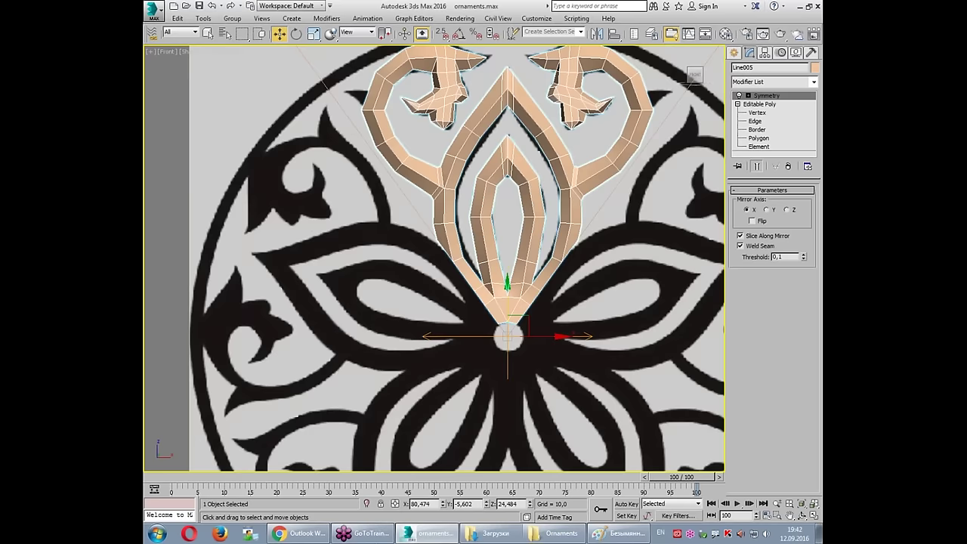
scroll(519, 335, up, 5)
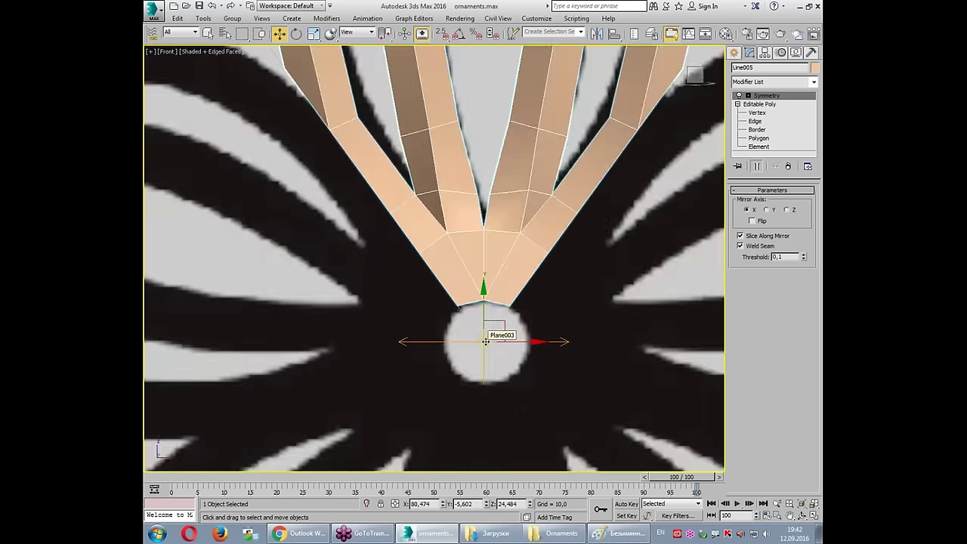
scroll(486, 342, down, 2)
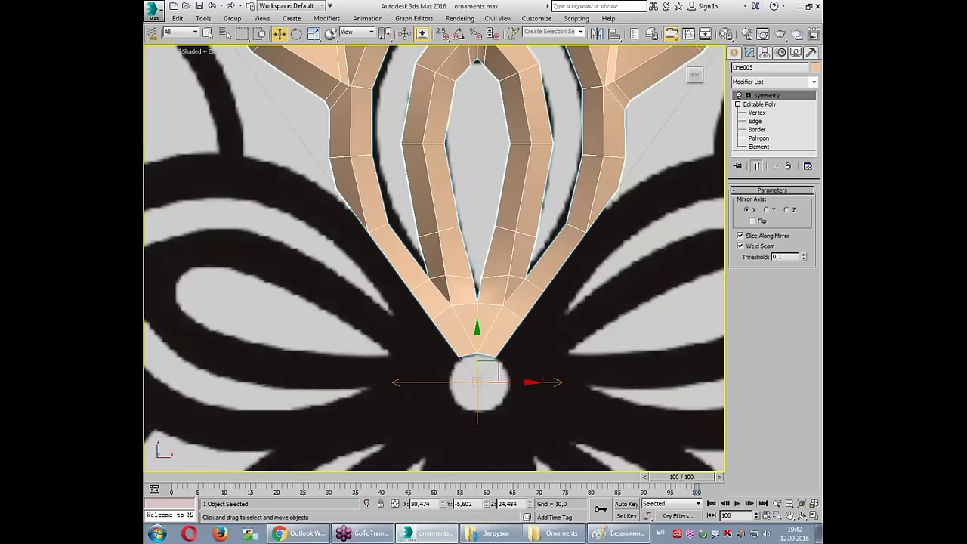
scroll(486, 341, down, 3)
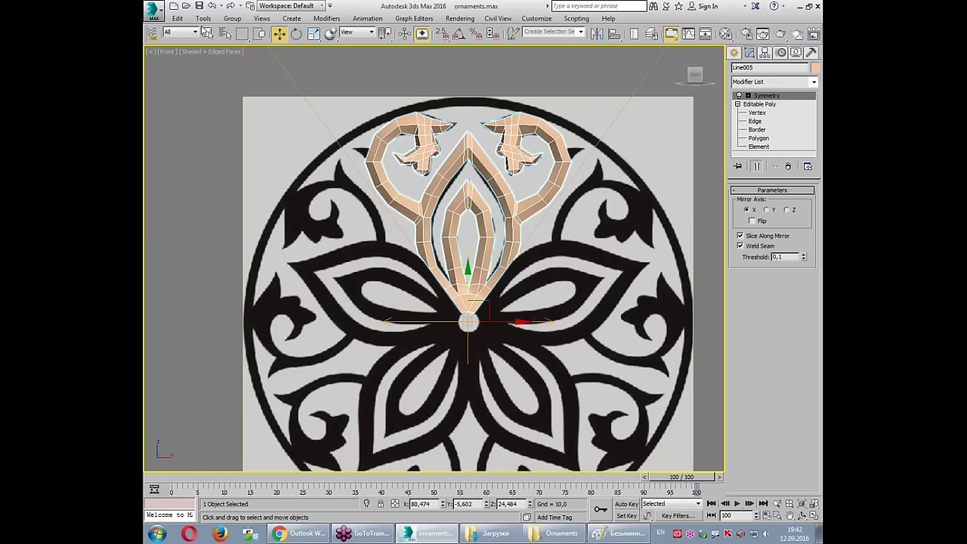
click(201, 19)
click(217, 220)
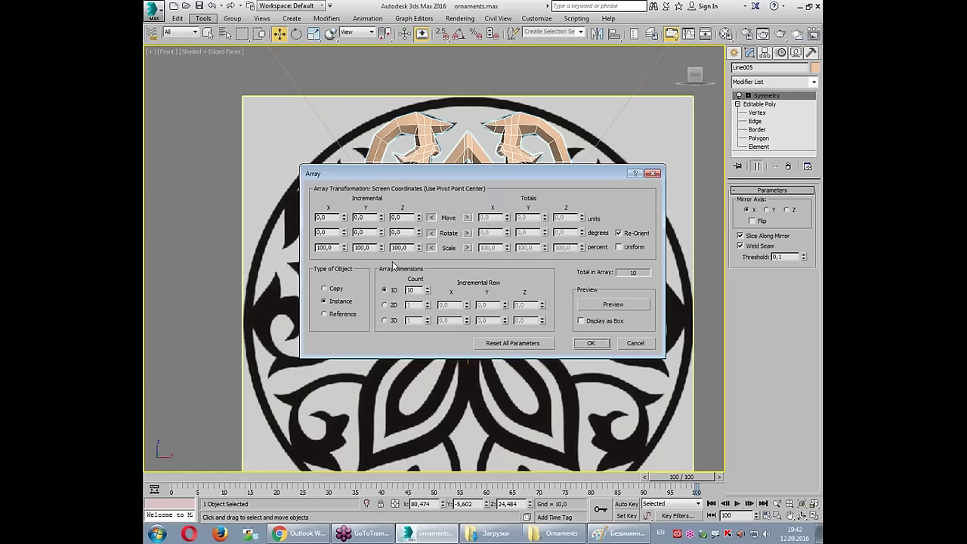
Step: In the Array dialog, set the total Z rotation to 360° and turn on Preview
mouse_move(473, 177)
mouse_down()
mouse_move(520, 446)
mouse_move(518, 115)
mouse_up()
double_click(610, 170)
text(360)
key(Return)
click(644, 243)
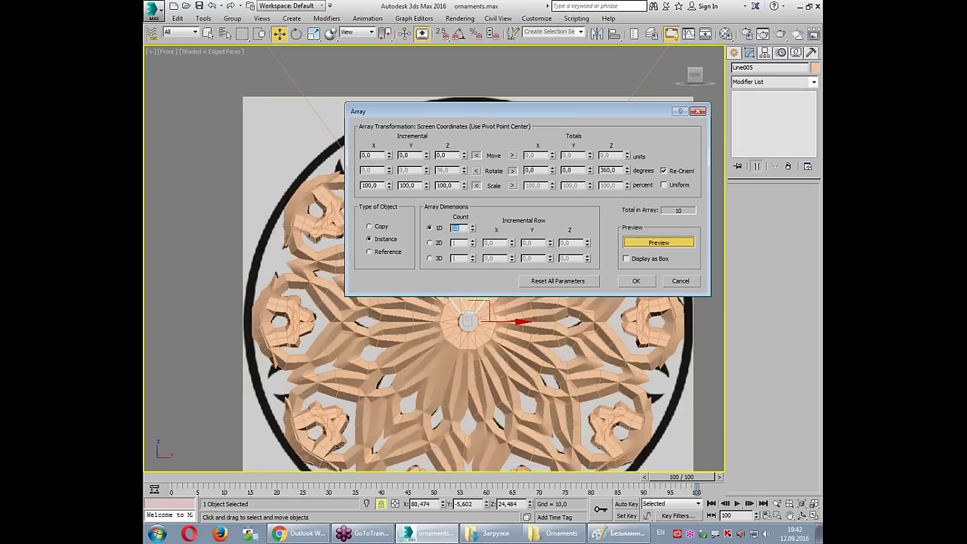
Step: Set the 1D count to 5, check the preview, and apply the instanced array
text(5)
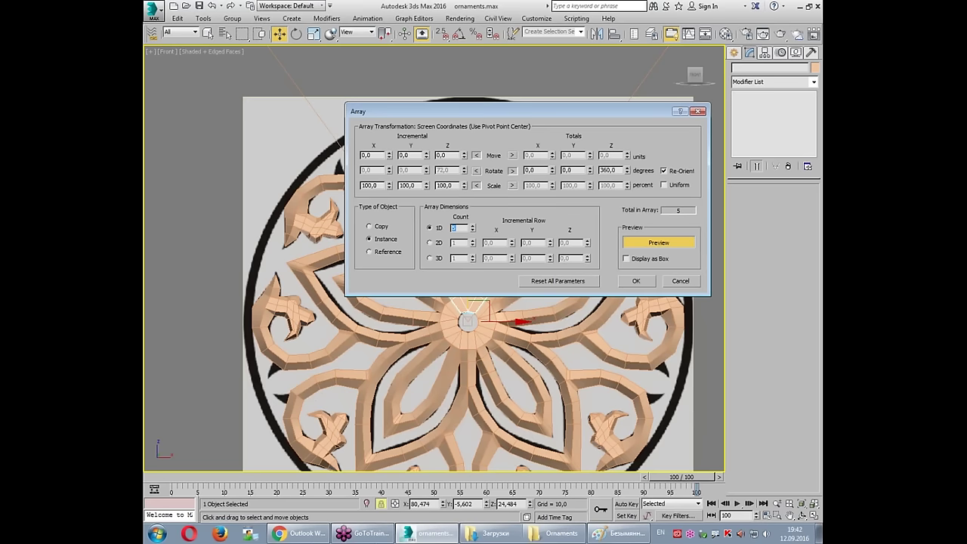
drag(431, 115, 658, 383)
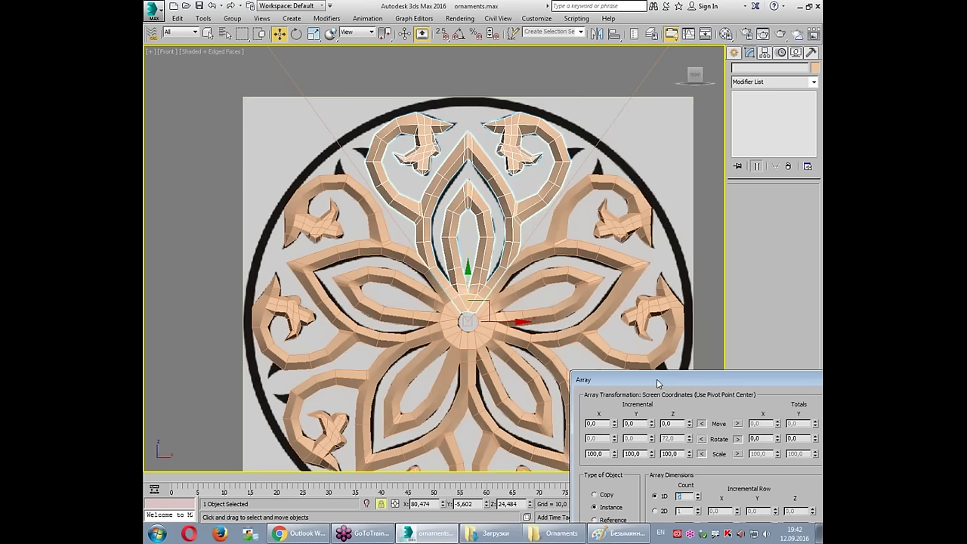
drag(657, 383, 623, 350)
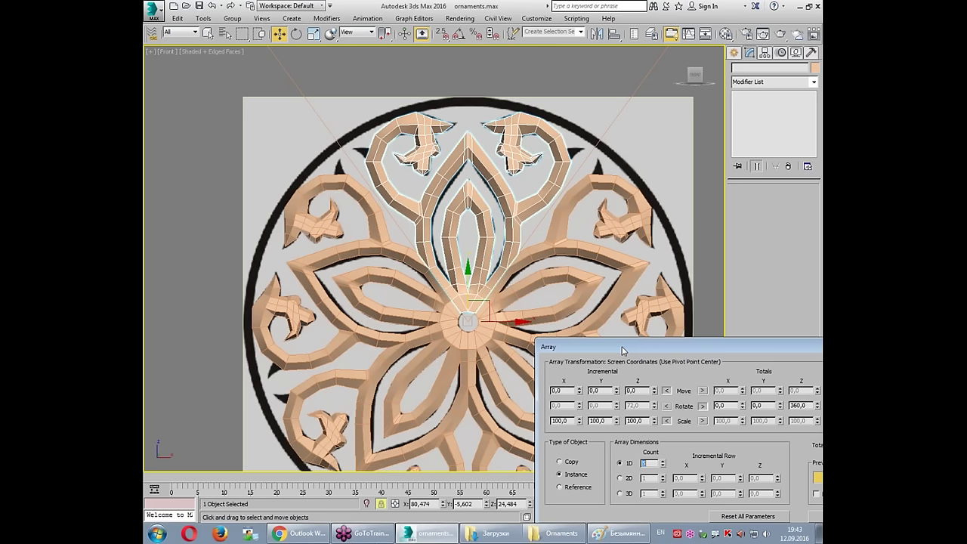
drag(623, 350, 455, 200)
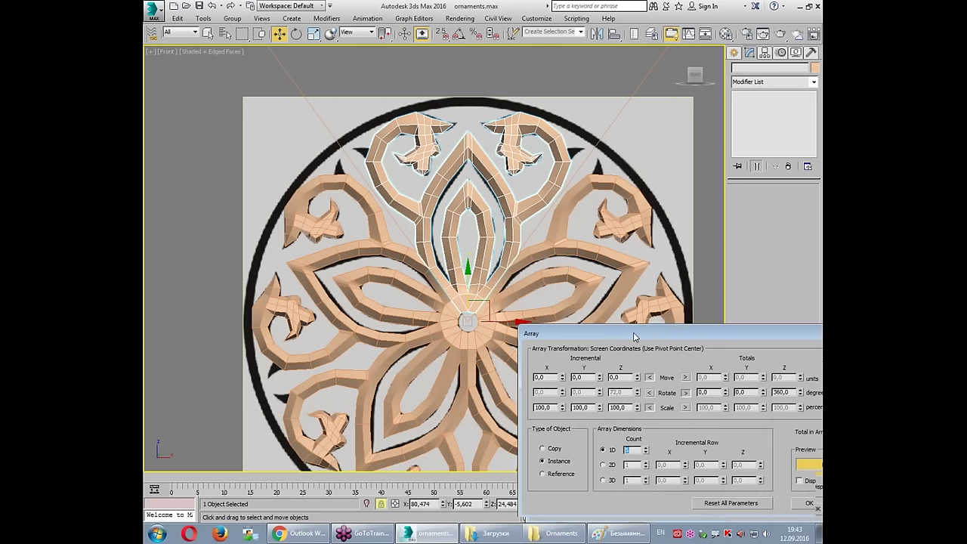
click(662, 367)
scroll(462, 270, up, 4)
scroll(499, 249, up, 6)
click(460, 220)
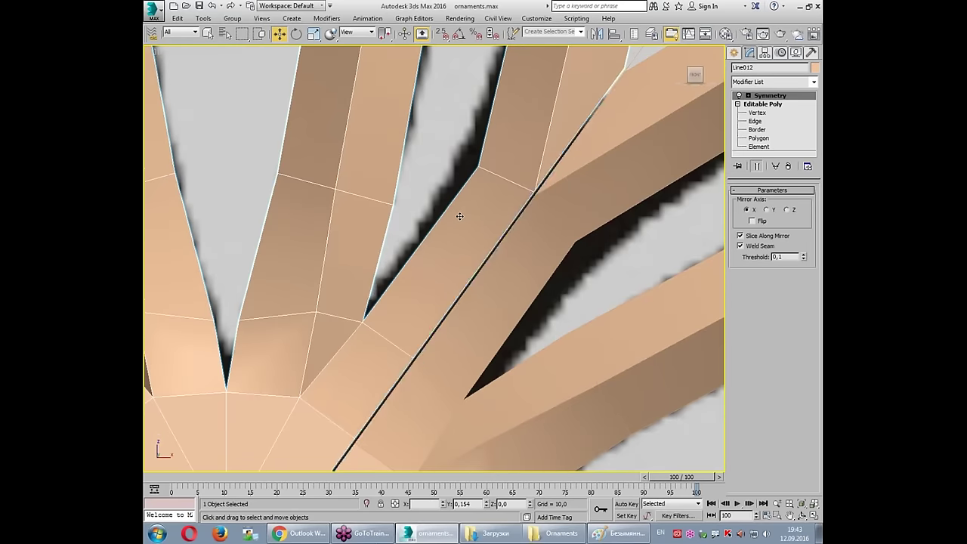
Step: Convert the selected petal to Editable Poly, collapsing its Symmetry modifier
scroll(454, 249, down, 5)
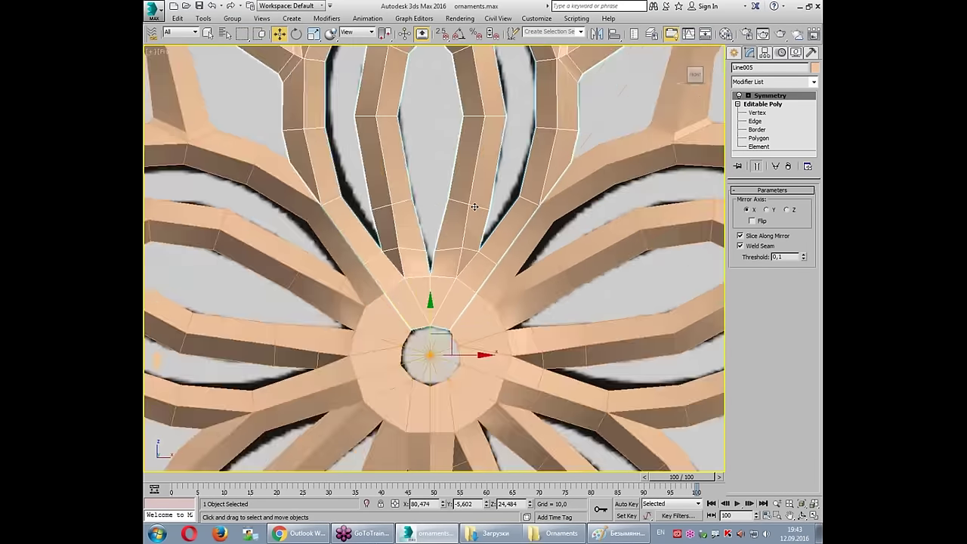
scroll(480, 205, down, 4)
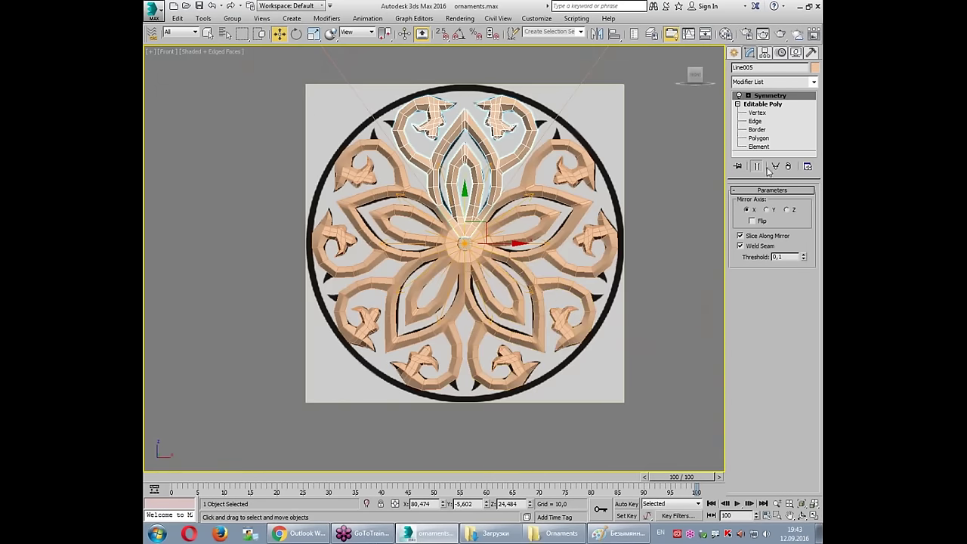
right_click(565, 127)
click(598, 243)
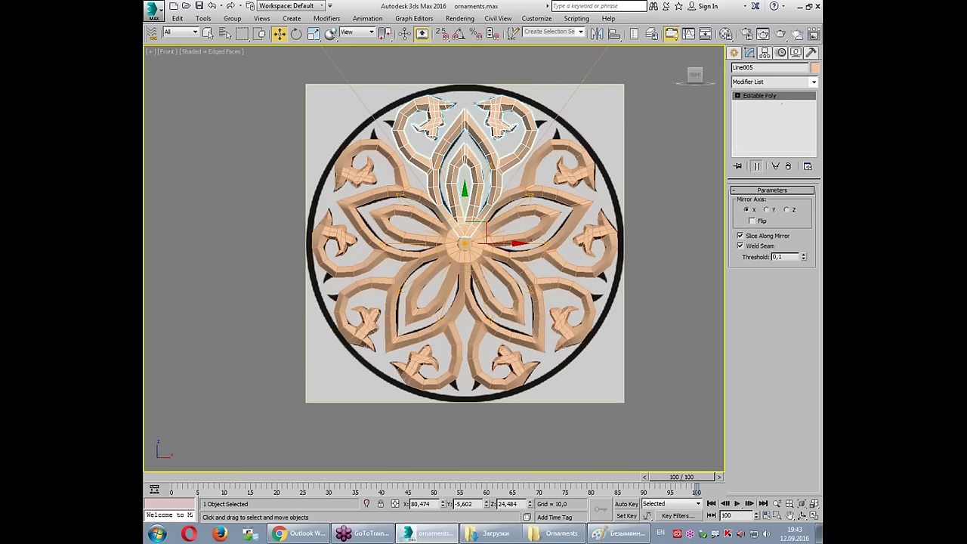
Step: Attach the other four petals to it, forming a single rosette mesh
scroll(754, 310, down, 2)
click(748, 381)
click(580, 198)
click(541, 287)
click(446, 298)
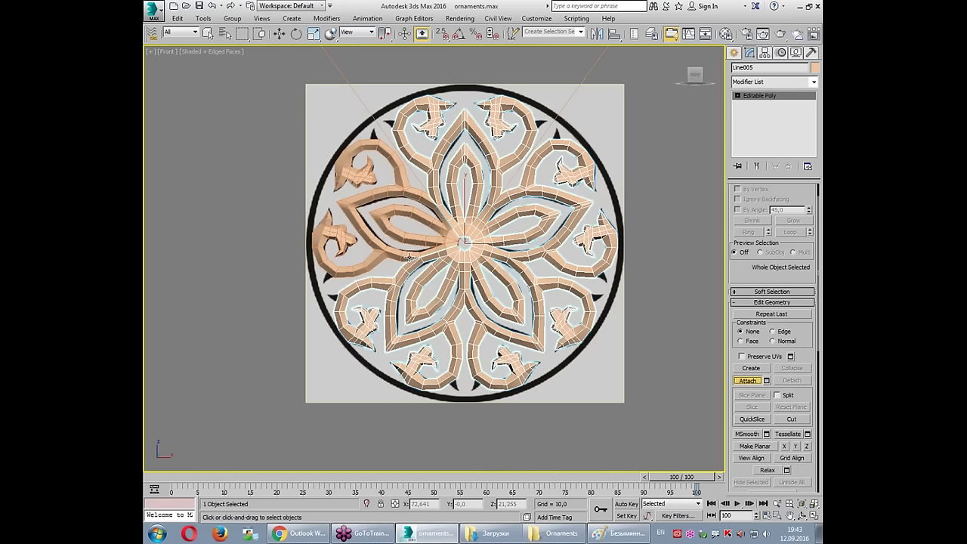
click(409, 257)
key(w)
right_click(463, 222)
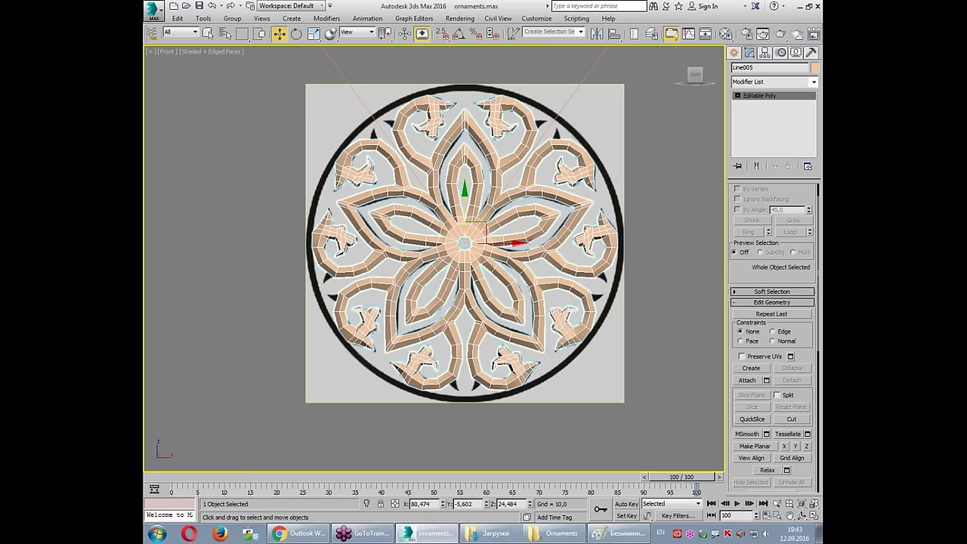
click(738, 96)
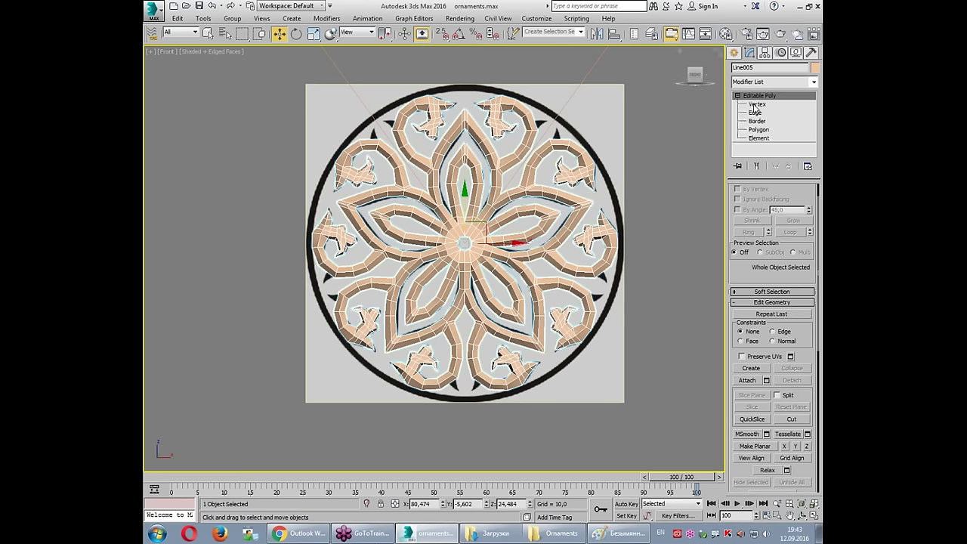
Step: In Vertex mode, pull the arm-junction vertex slightly upward to tidy the junction
click(757, 104)
scroll(506, 172, up, 6)
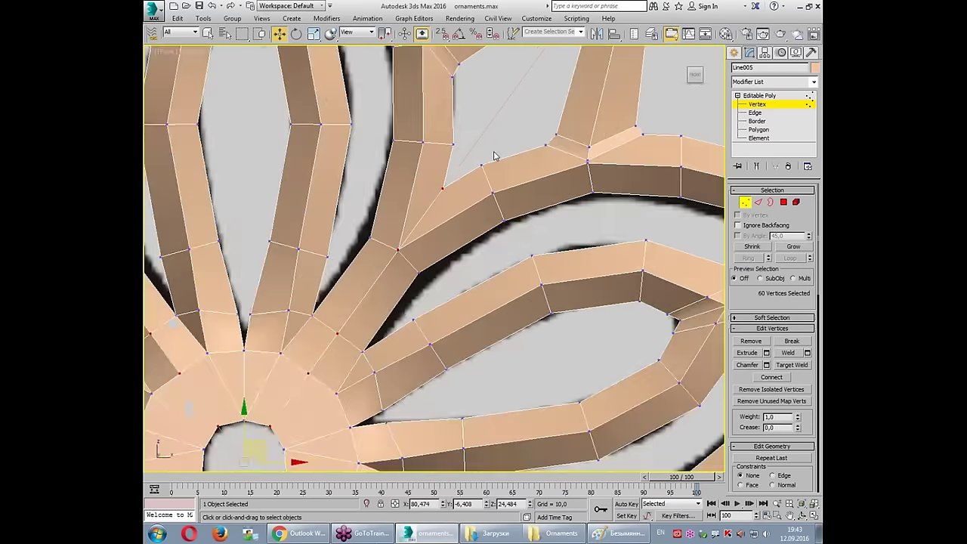
scroll(454, 187, up, 2)
click(438, 190)
click(428, 236)
scroll(428, 235, down, 3)
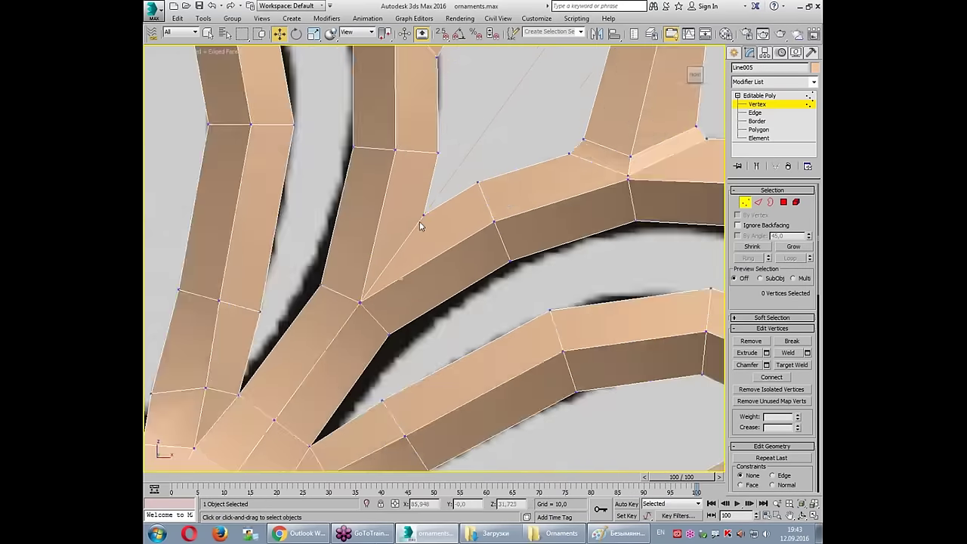
scroll(418, 220, down, 3)
scroll(416, 218, up, 2)
scroll(420, 226, up, 4)
click(438, 225)
mouse_move(446, 216)
mouse_down()
mouse_move(451, 206)
mouse_move(486, 209)
mouse_move(440, 224)
mouse_up()
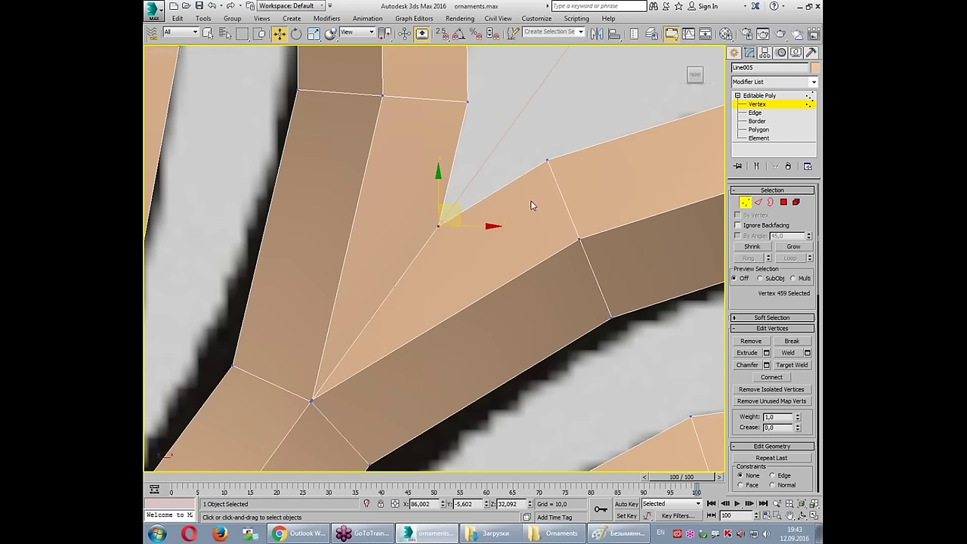
Step: Select all rosette vertices and weld them, merging 1150 vertices into 1110
scroll(531, 202, down, 3)
scroll(531, 202, down, 3)
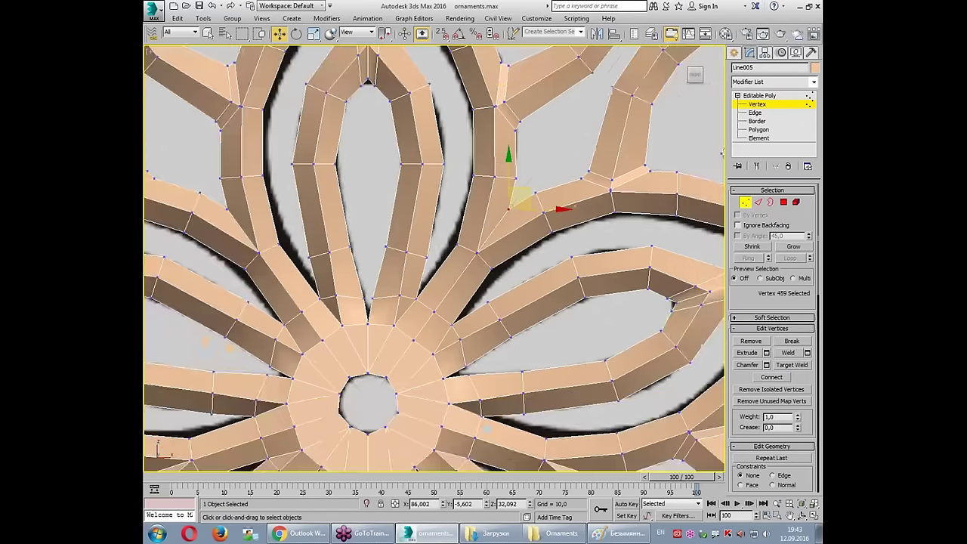
scroll(391, 108, down, 6)
scroll(592, 296, up, 5)
key(ctrl+a)
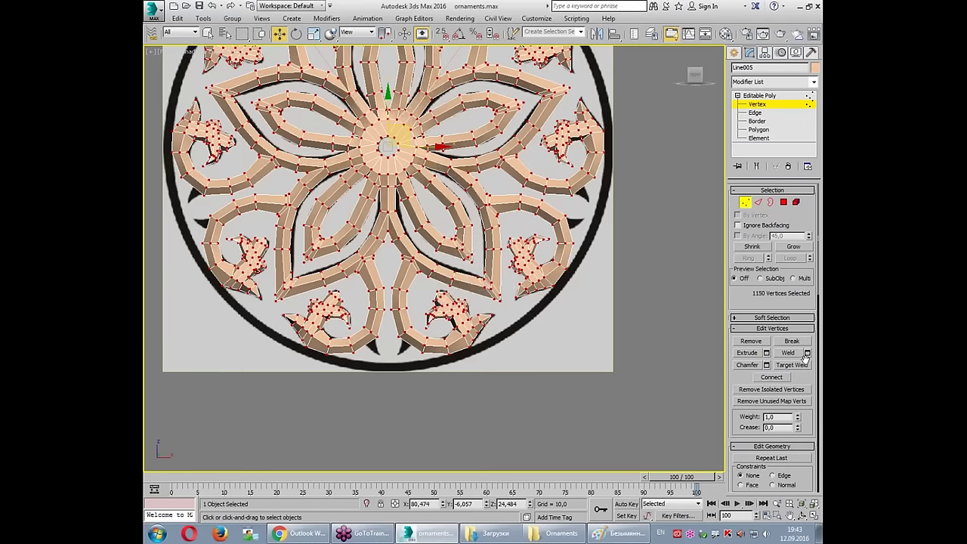
click(808, 353)
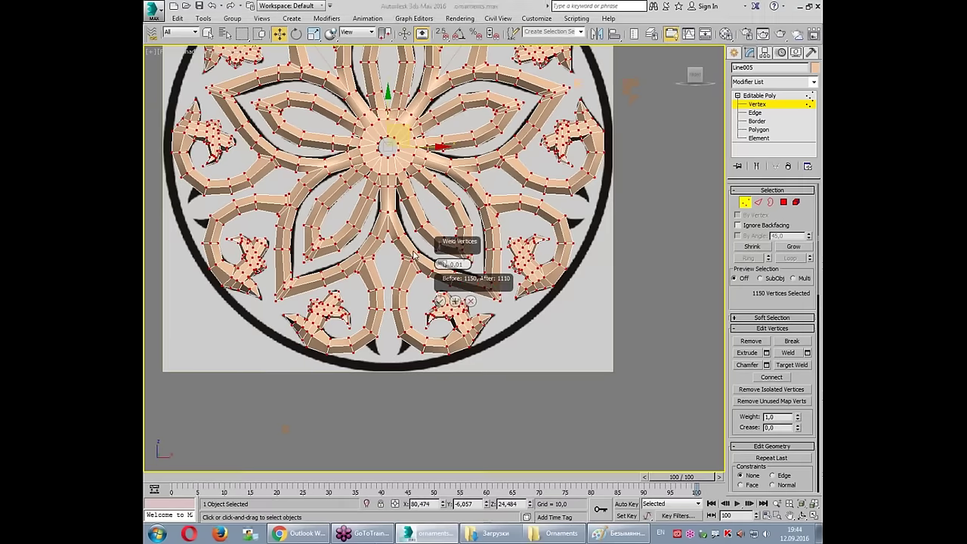
click(437, 302)
scroll(670, 85, down, 2)
Step: Move the notch and multi-arm junction vertices up-right to smooth the arms
click(670, 85)
scroll(314, 198, up, 4)
scroll(313, 198, up, 5)
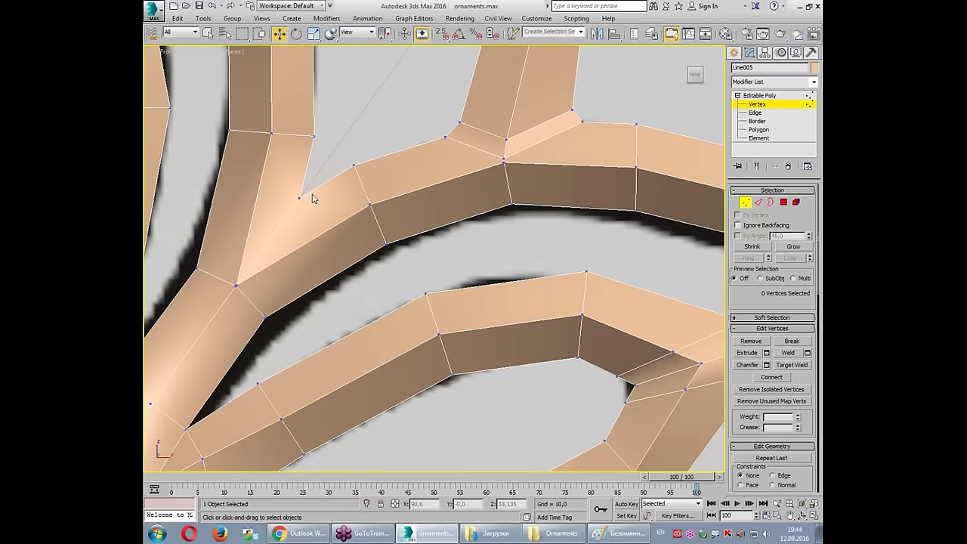
click(299, 198)
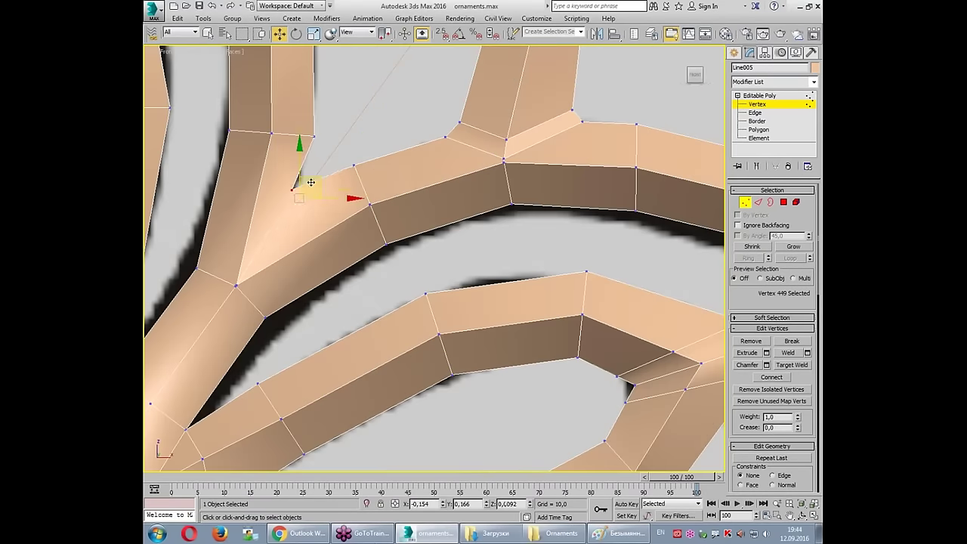
middle_drag(232, 297, 317, 277)
click(318, 274)
drag(289, 293, 331, 259)
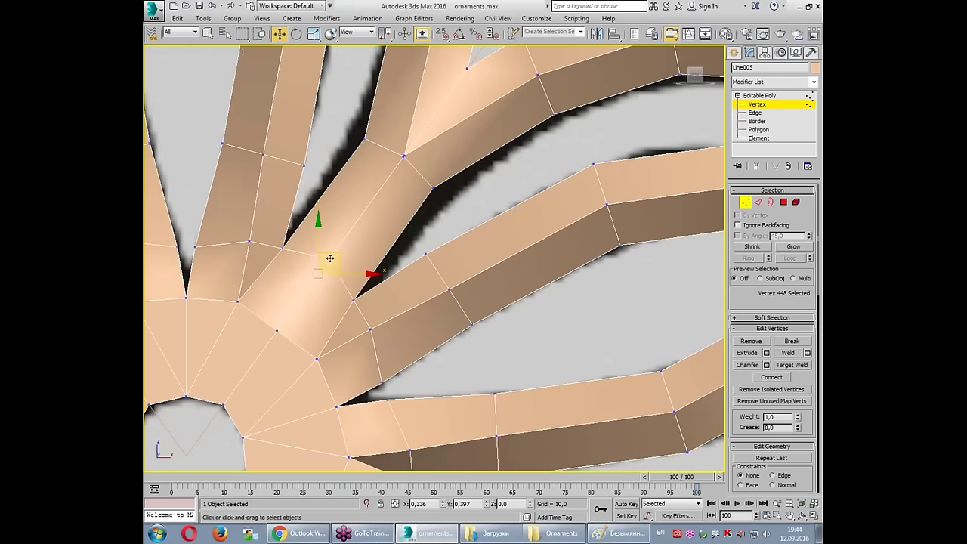
scroll(331, 259, down, 2)
scroll(330, 259, down, 5)
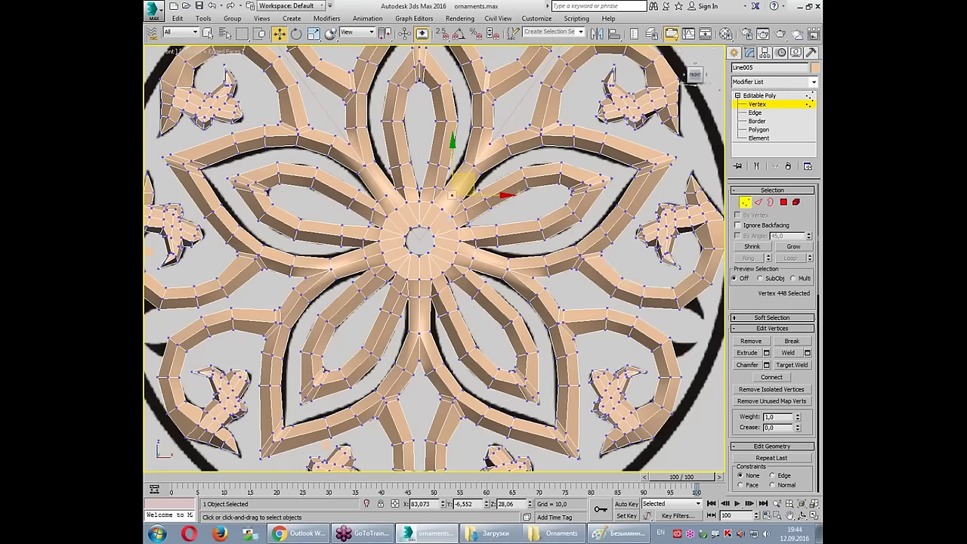
Step: Paste the OpenSubdiv modifier onto the rosette's modifier stack
click(760, 96)
right_click(760, 100)
click(752, 102)
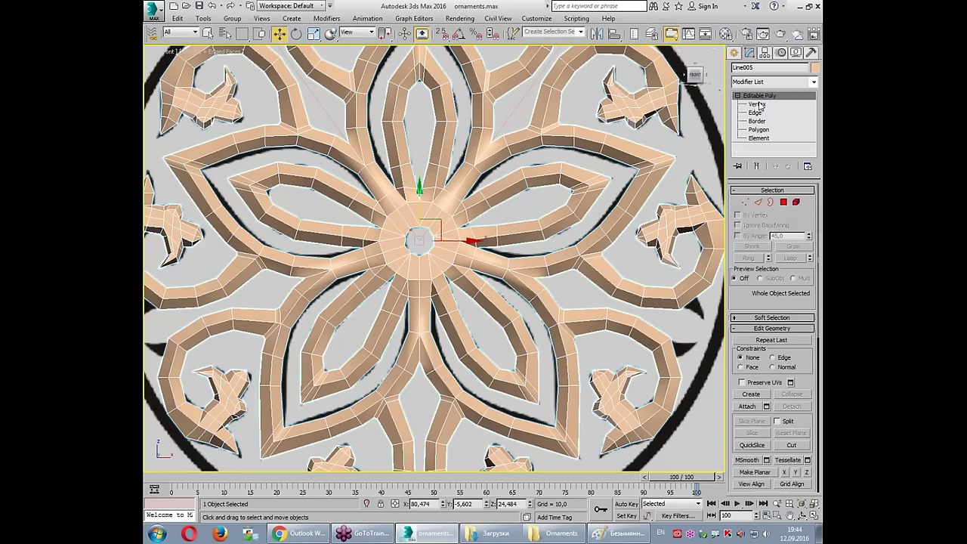
scroll(634, 210, down, 3)
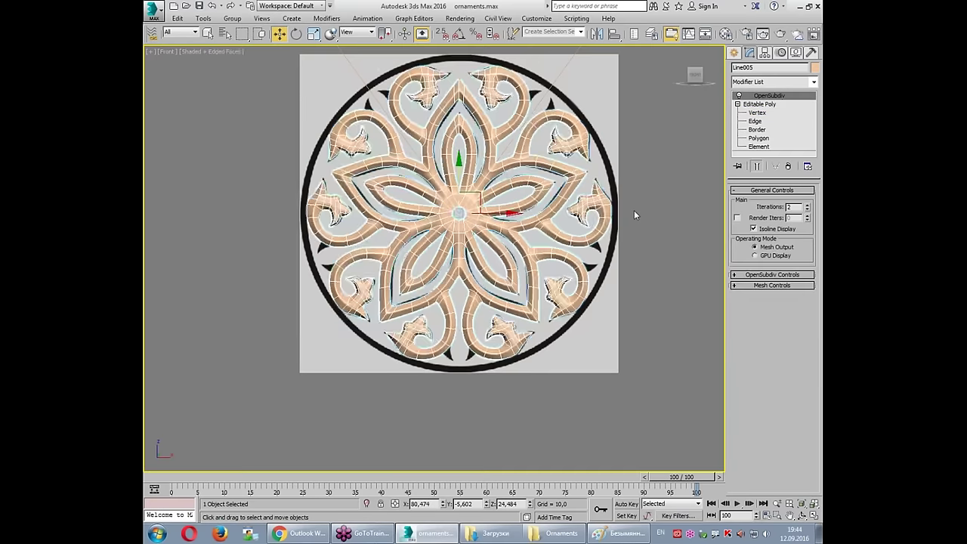
Step: Select all the rosette's open borders and Shift-drag them back in Top view into a rim
click(634, 210)
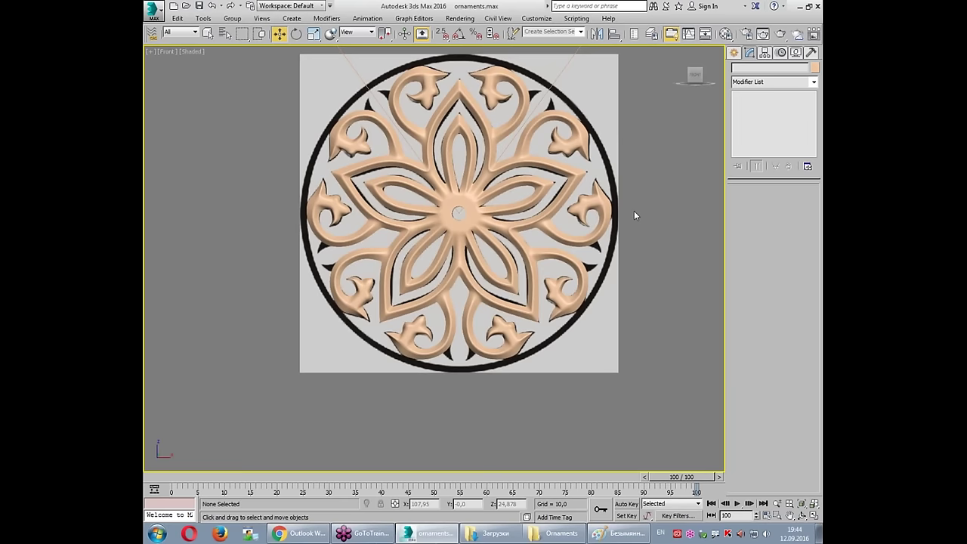
click(589, 206)
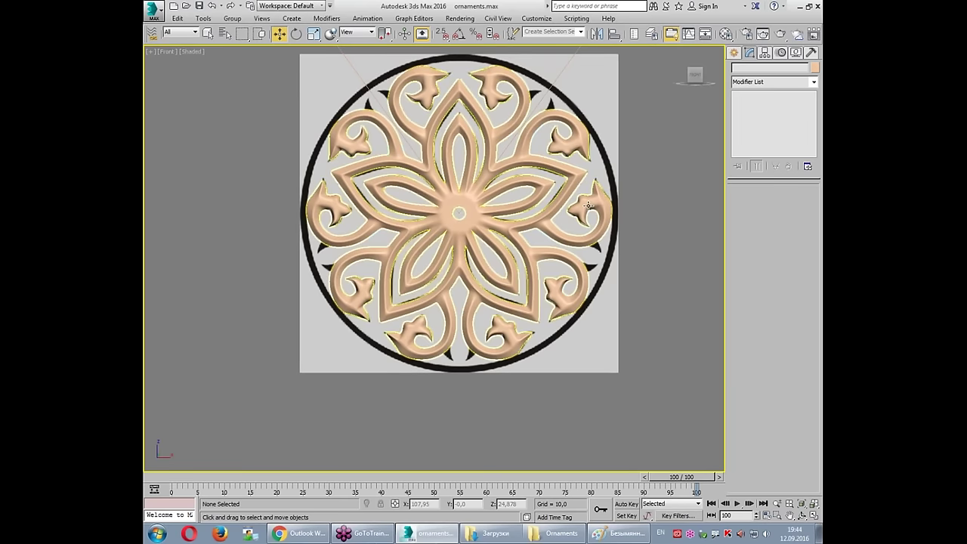
click(757, 129)
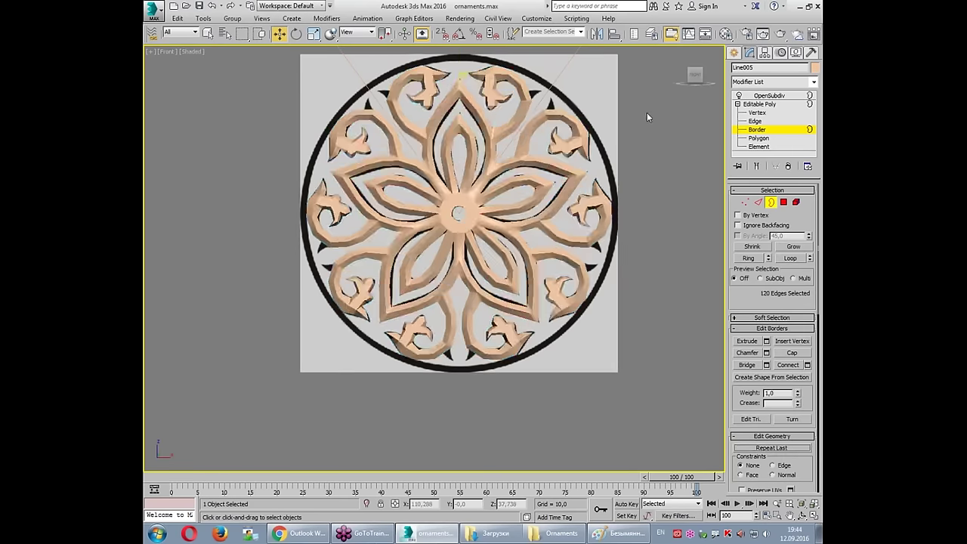
scroll(647, 112, down, 4)
drag(374, 86, 609, 242)
key(ctrl+a)
key(alt+w)
right_click(379, 216)
key(alt+w)
scroll(443, 303, up, 3)
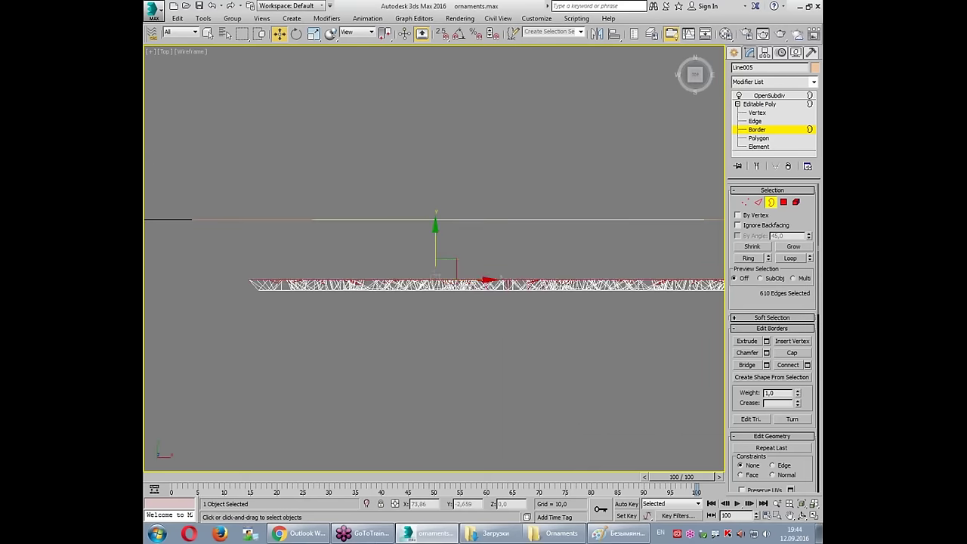
shift+drag(435, 250, 436, 229)
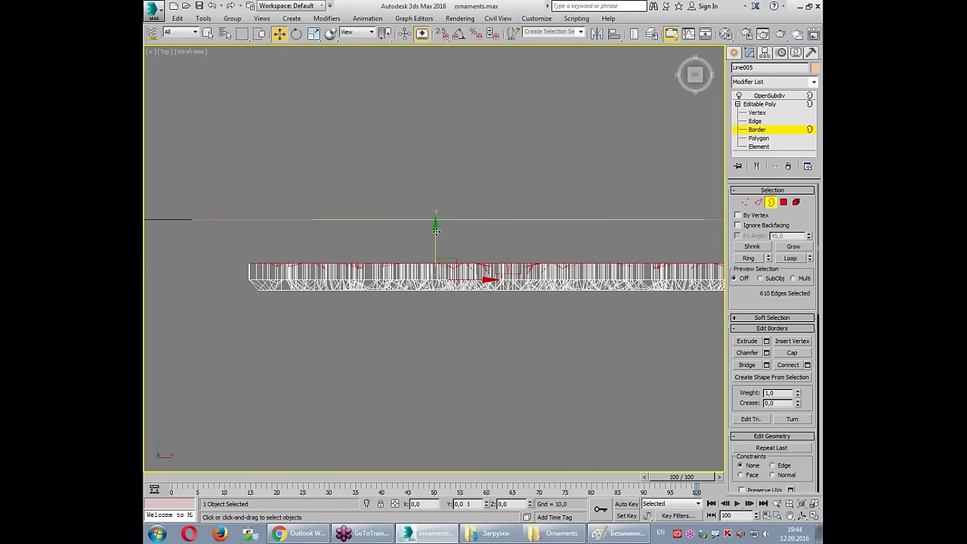
drag(745, 402, 748, 158)
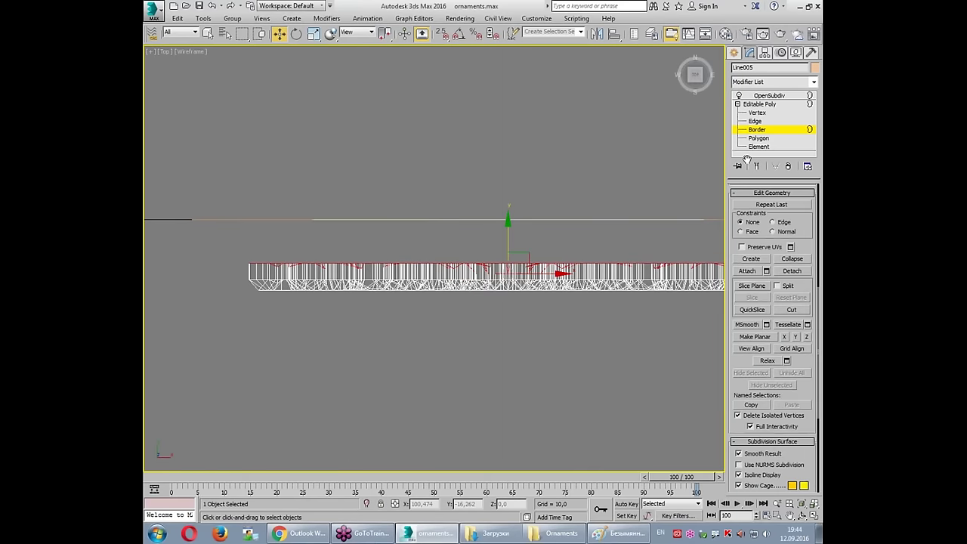
Step: Make the extruded rim planar in Z and view the OpenSubdiv result in Perspective
click(807, 337)
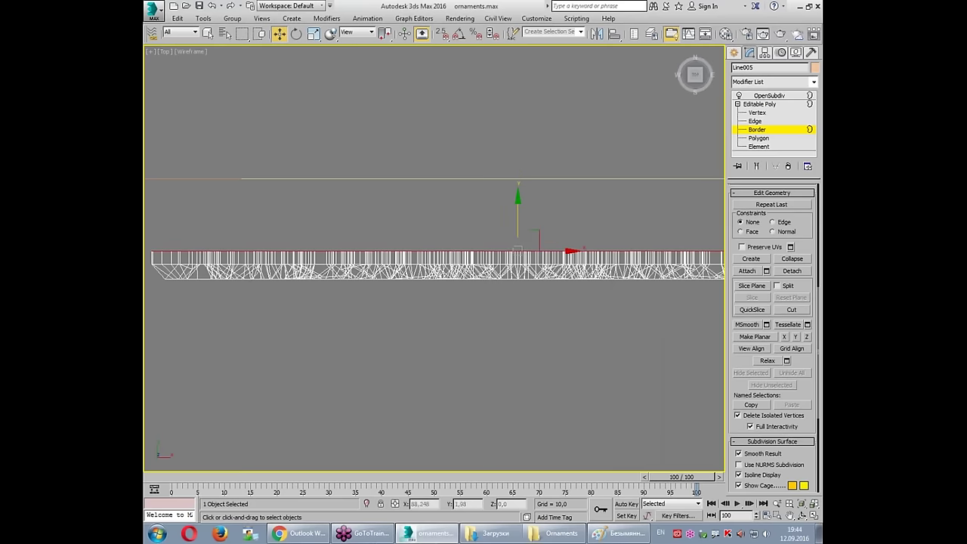
click(753, 133)
click(769, 96)
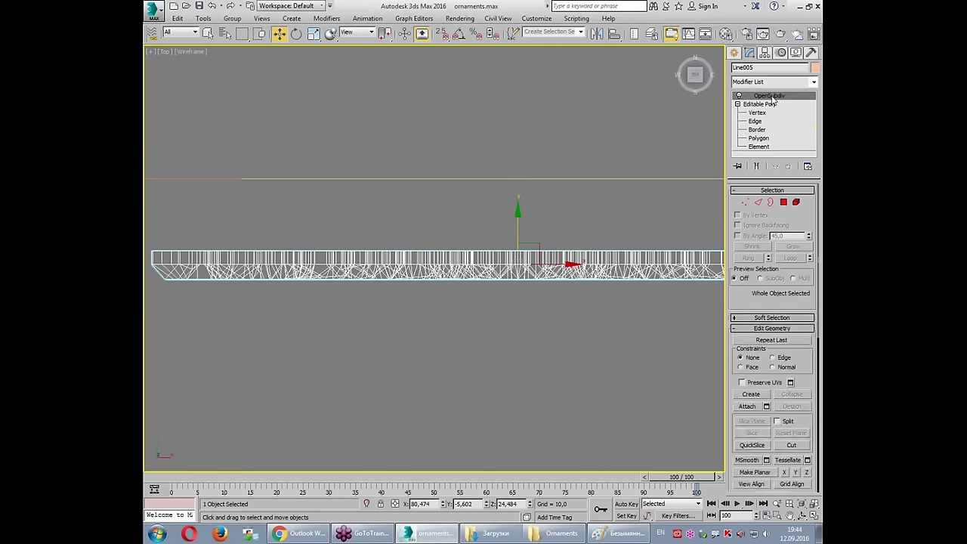
key(alt+w)
click(549, 303)
key(alt+w)
scroll(548, 302, down, 6)
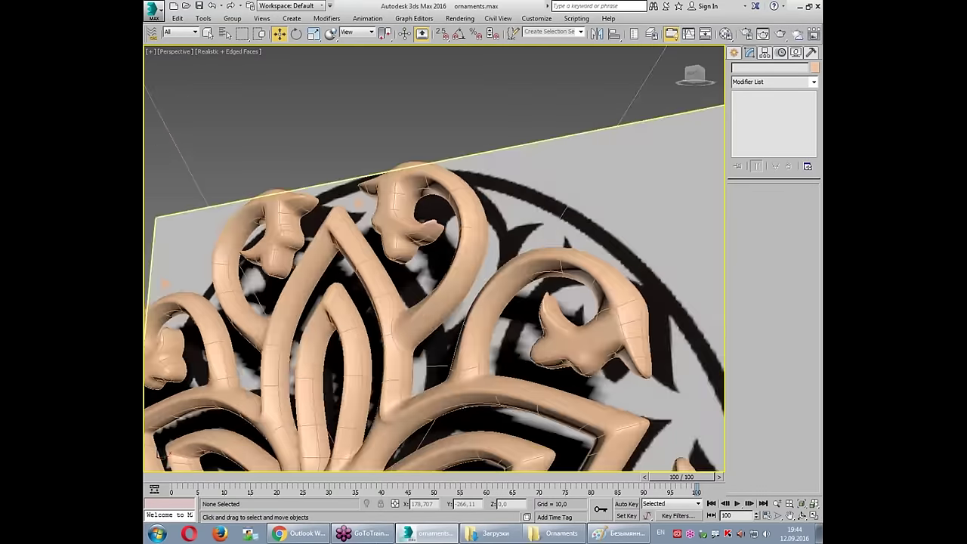
mouse_move(549, 302)
alt+middle_down()
mouse_move(432, 280)
mouse_move(535, 284)
alt+middle_up()
scroll(484, 284, up, 2)
scroll(484, 284, down, 4)
scroll(535, 284, up, 2)
Step: Unhide all the frieze objects and select the two reference image planes
click(456, 260)
right_click(458, 257)
click(488, 217)
scroll(449, 213, down, 5)
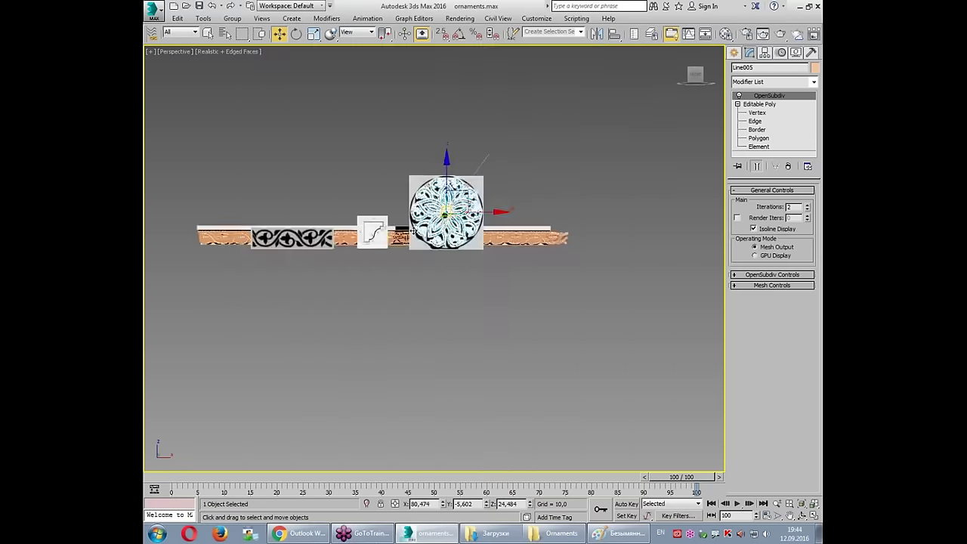
scroll(449, 213, up, 3)
drag(619, 179, 647, 298)
right_click(643, 224)
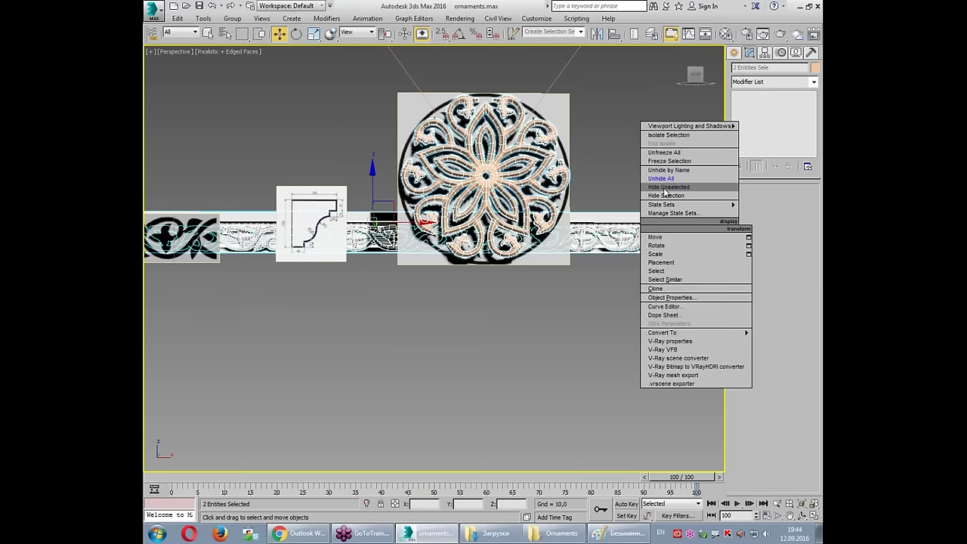
Step: Unhide the remaining frieze section, hide the reference image planes, and turn off edged faces
click(659, 179)
right_click(625, 227)
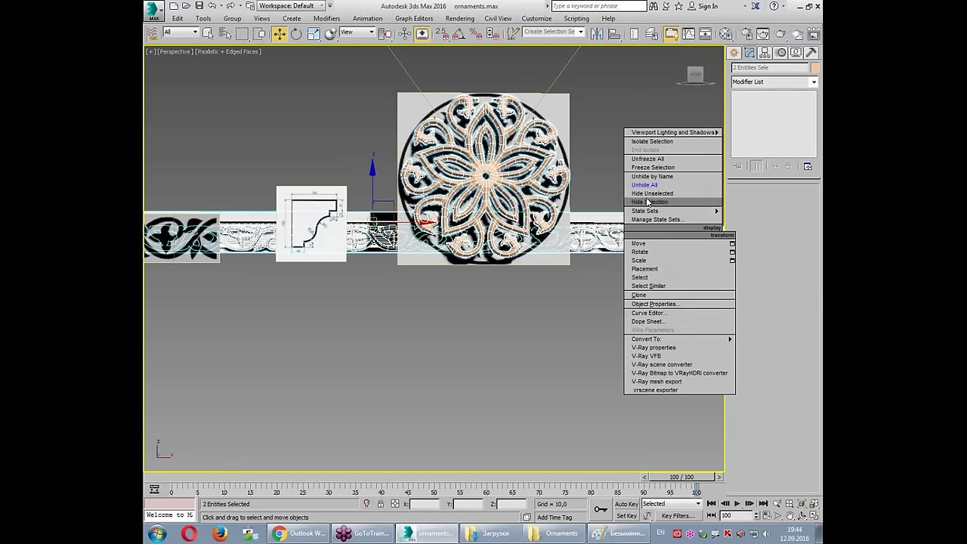
click(649, 201)
click(384, 227)
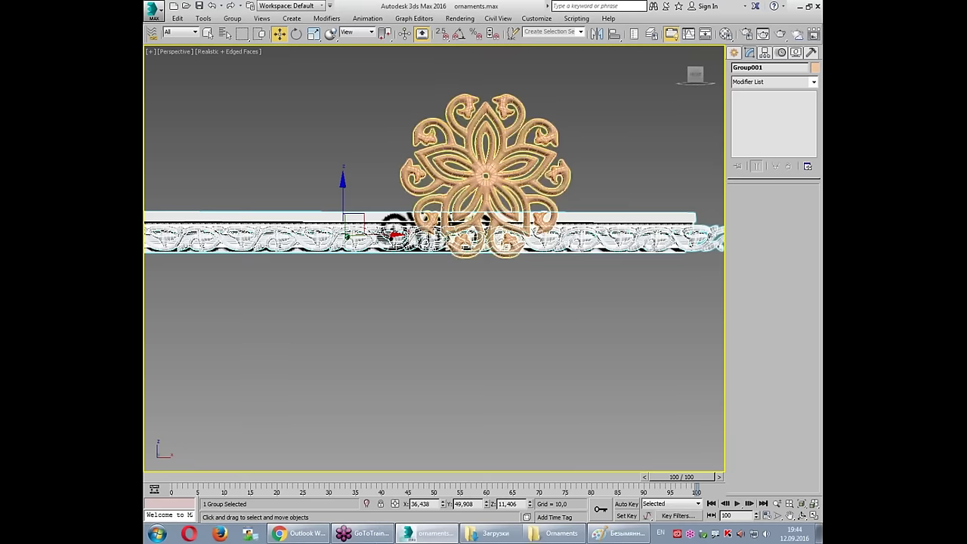
click(232, 19)
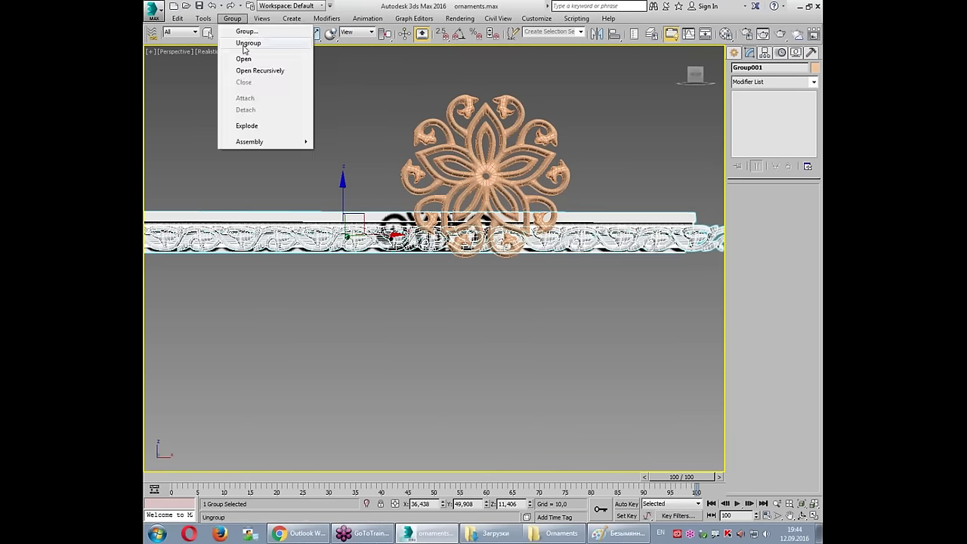
click(340, 121)
key(F4)
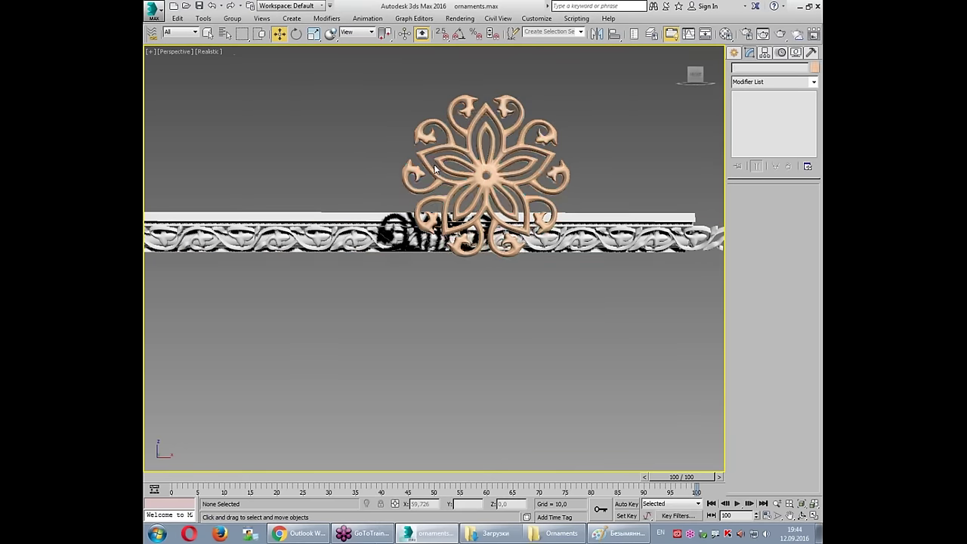
Step: Assign the white 'stucco' material to the rosette from the Material Editor
click(418, 176)
alt+middle_drag(423, 181, 408, 220)
key(shift+z)
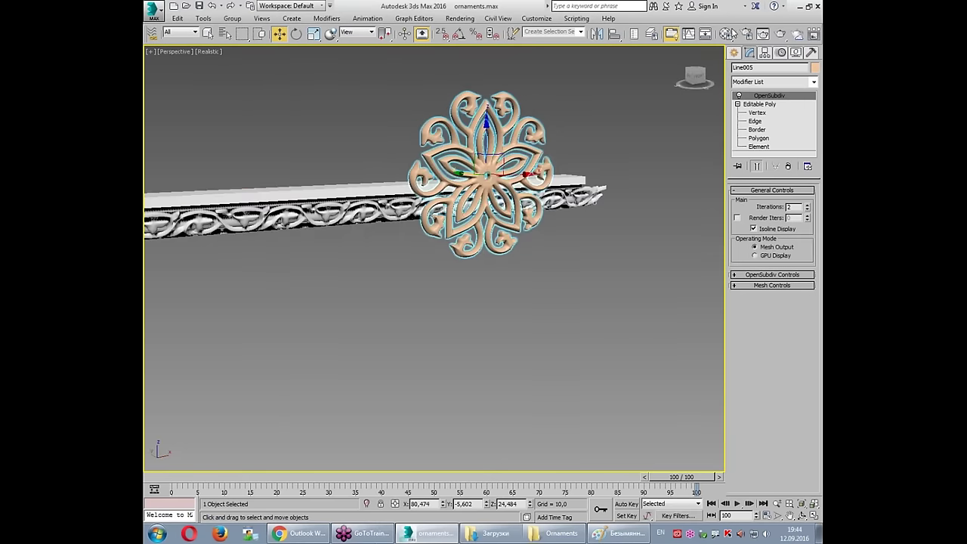
key(m)
click(196, 176)
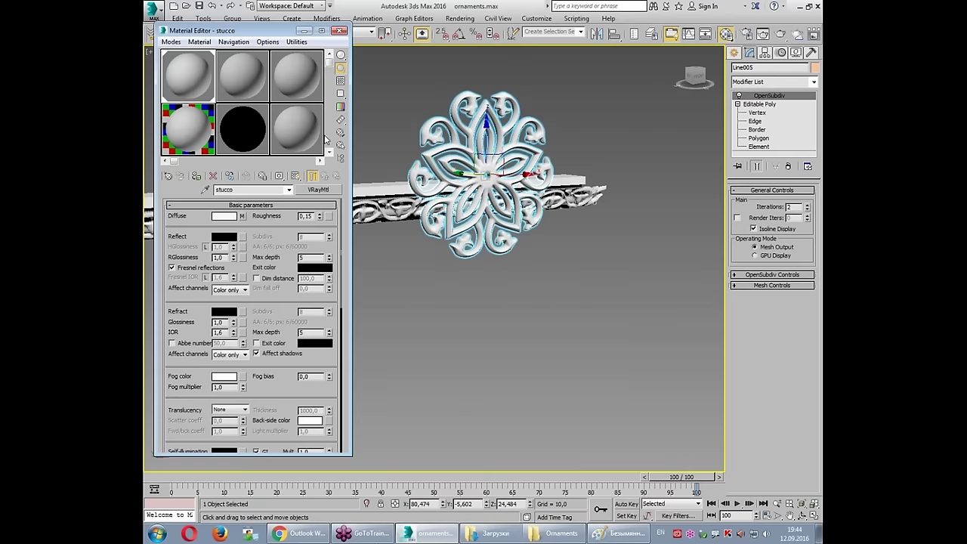
click(340, 30)
Step: Orbit to an oblique view below the cornice and start a V-Ray render
scroll(387, 101, up, 2)
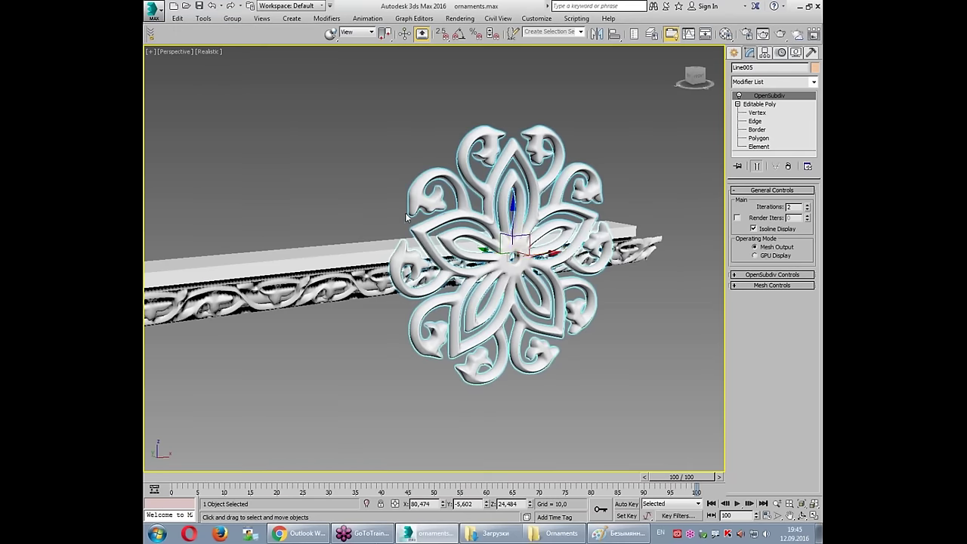
mouse_move(513, 225)
alt+middle_down()
mouse_move(566, 292)
mouse_move(452, 344)
mouse_move(397, 329)
mouse_move(419, 291)
mouse_move(432, 312)
mouse_move(279, 33)
alt+middle_up()
click(279, 34)
click(635, 325)
click(788, 35)
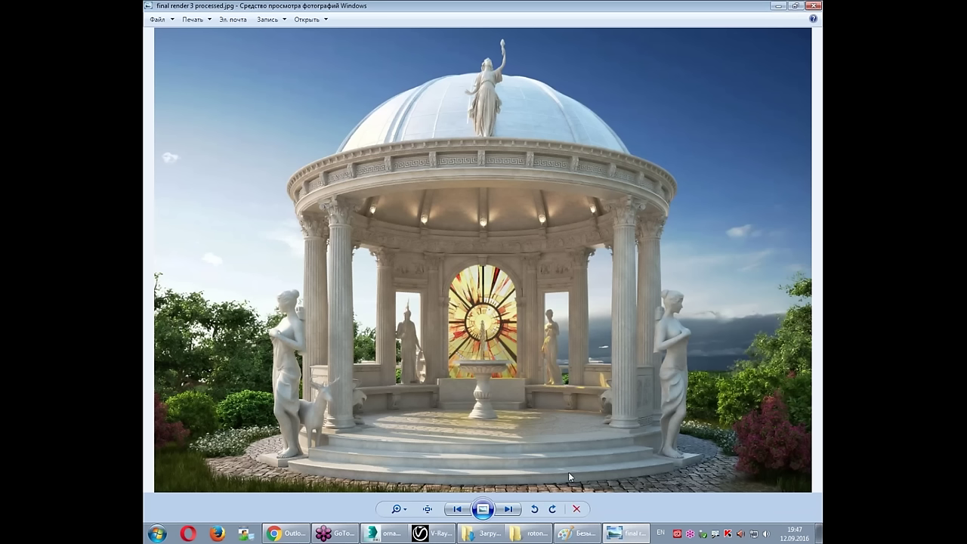
Step: Pan the rotunda render at actual size over the frieze, capitals, arch and stained glass
click(427, 509)
drag(297, 207, 408, 203)
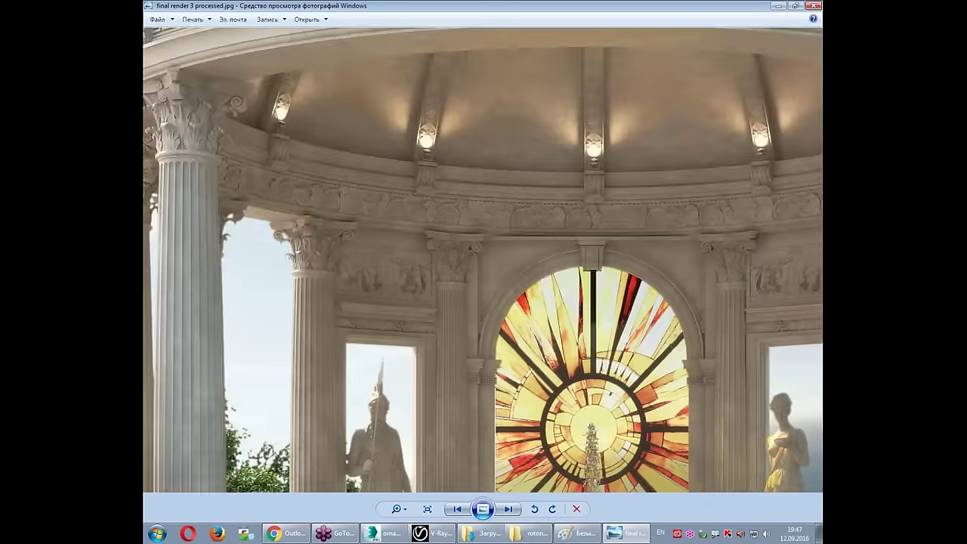
scroll(411, 199, up, 2)
scroll(410, 199, up, 1)
drag(519, 324, 296, 233)
scroll(393, 226, down, 2)
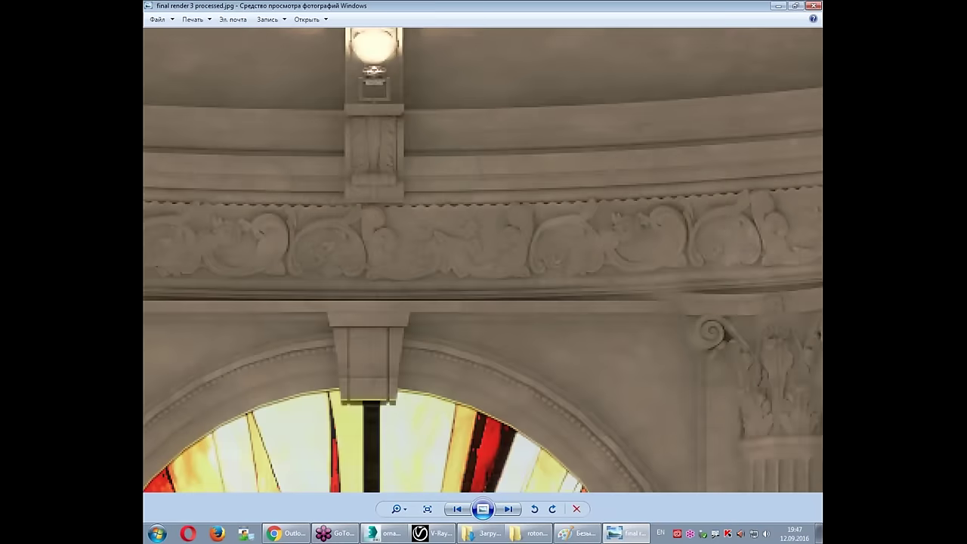
drag(340, 113, 453, 287)
scroll(393, 156, down, 2)
mouse_move(393, 156)
mouse_down()
mouse_move(749, 231)
mouse_move(153, 216)
mouse_up()
scroll(153, 216, down, 1)
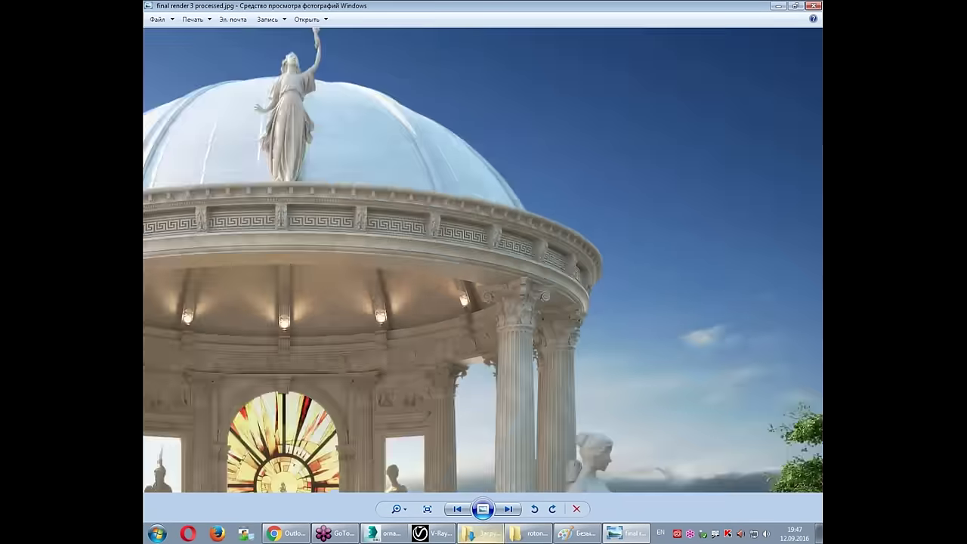
Step: Check final render 4 and the dome of render 3, circle the skylight, then close the viewer
click(509, 508)
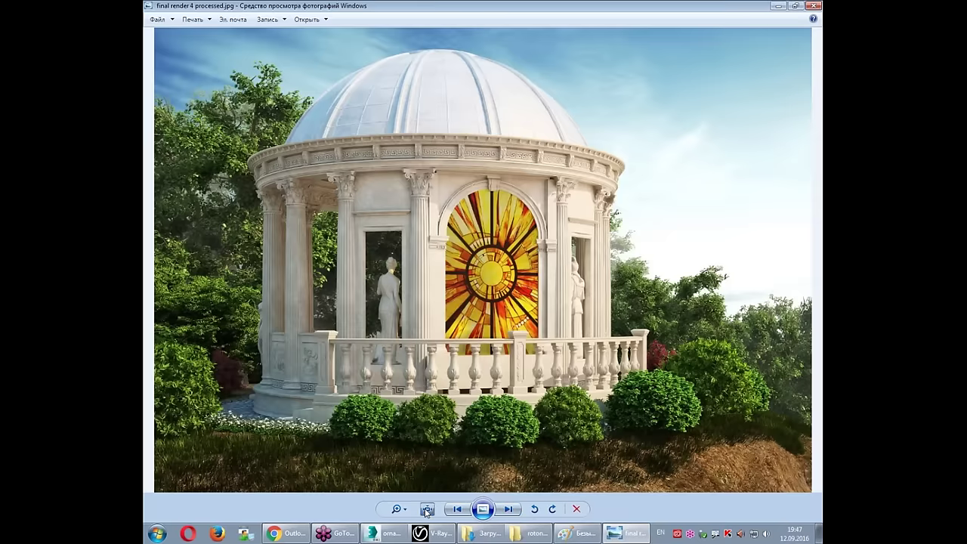
click(428, 509)
click(427, 509)
key(Left)
click(428, 509)
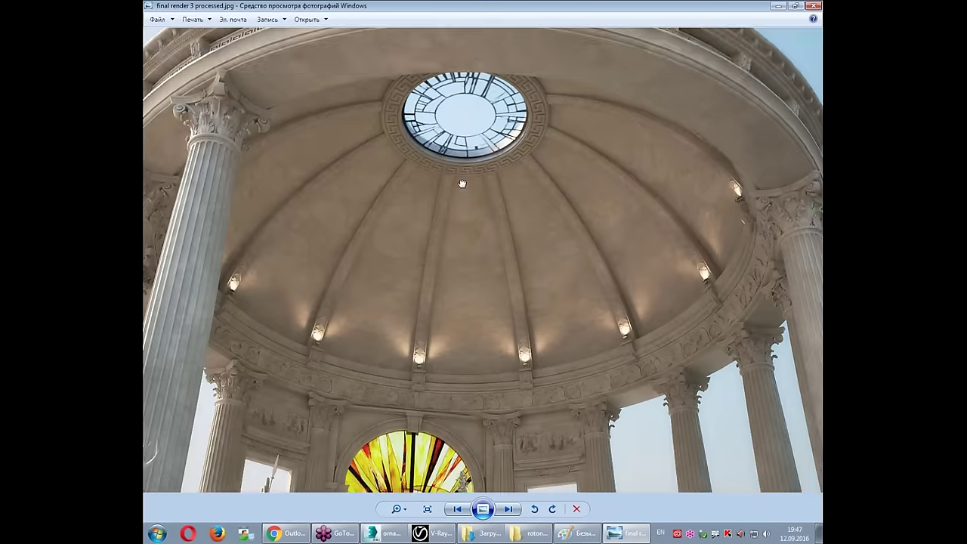
scroll(548, 124, up, 1)
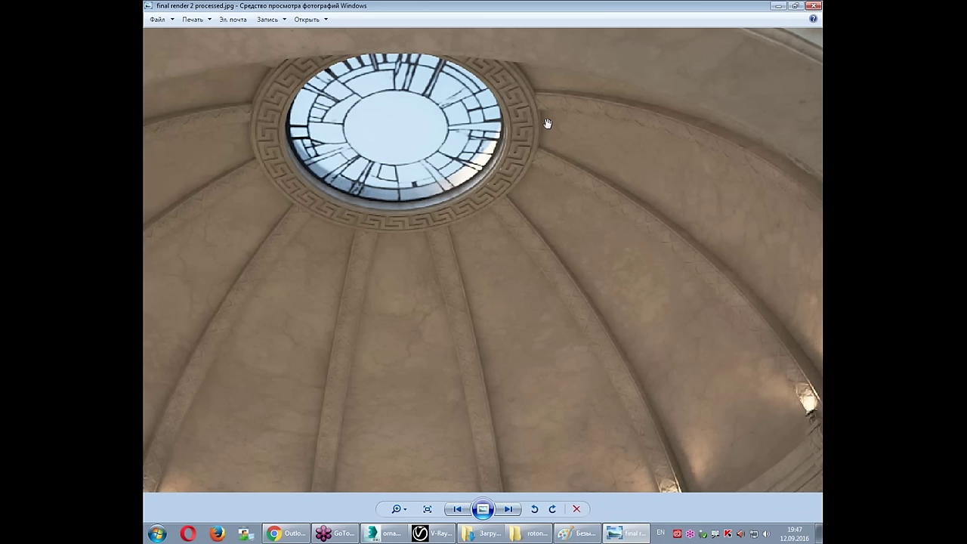
mouse_move(409, 35)
mouse_down()
mouse_move(487, 80)
mouse_move(488, 195)
mouse_move(299, 180)
mouse_move(274, 113)
mouse_move(384, 42)
mouse_up()
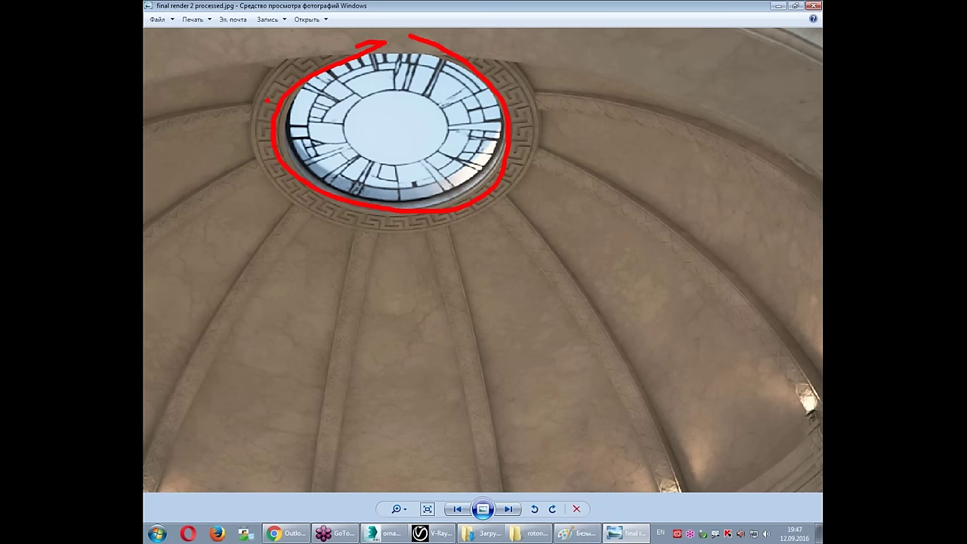
key(Escape)
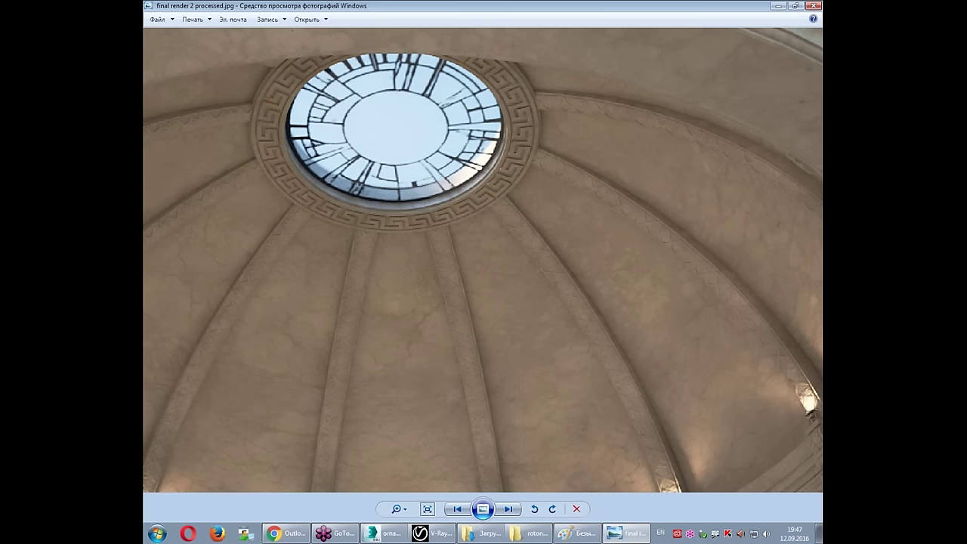
scroll(428, 98, down, 3)
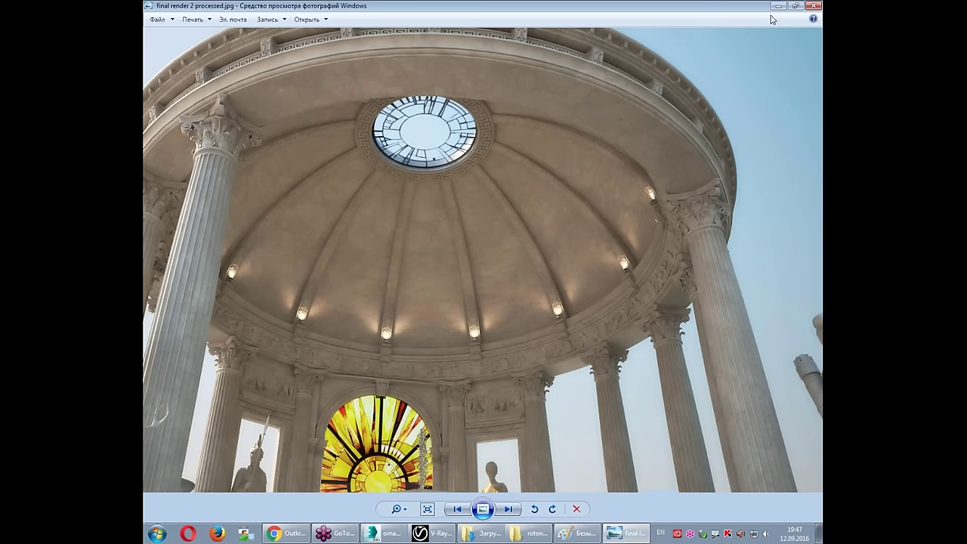
click(813, 6)
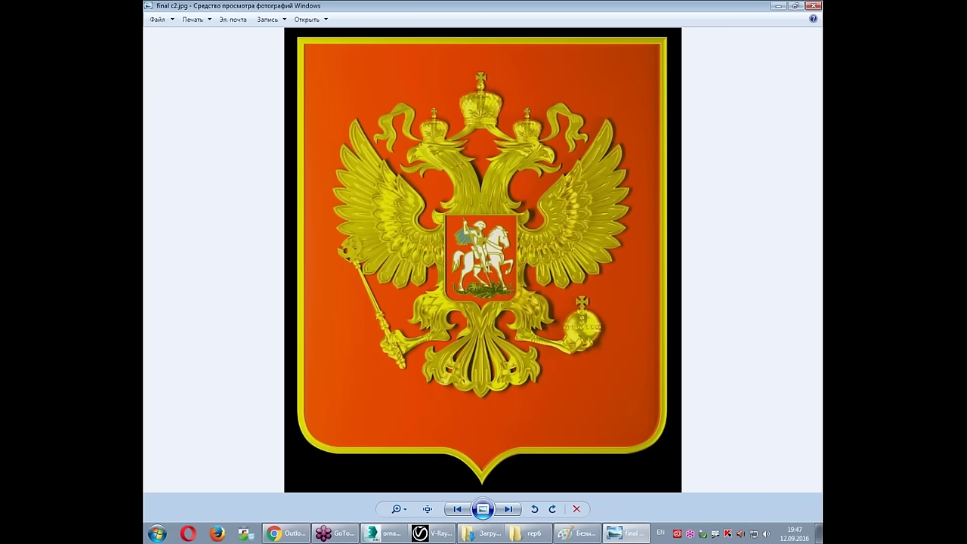
Step: View final c2.jpg at actual size and pan over the crowns, eagle head and feathers
click(427, 510)
drag(499, 144, 503, 340)
scroll(442, 160, up, 3)
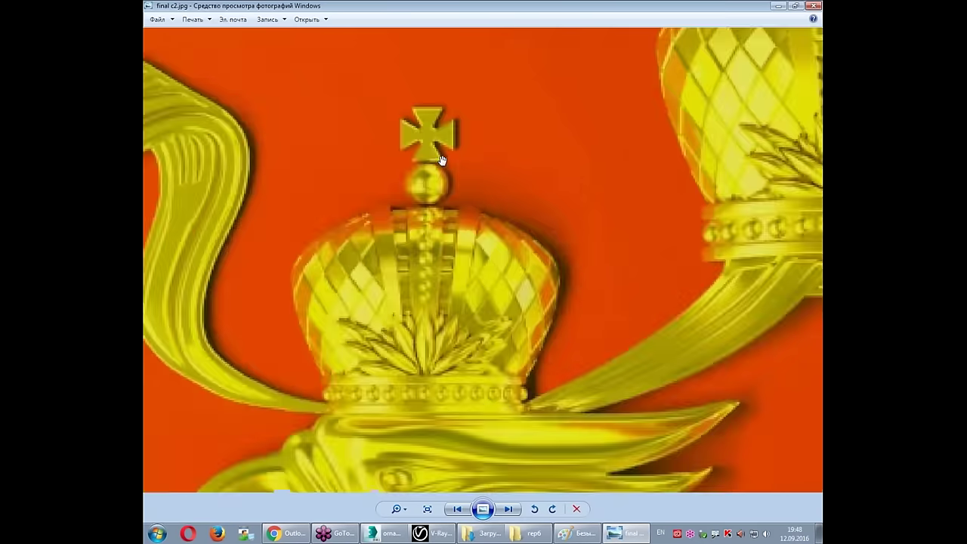
scroll(435, 181, down, 2)
scroll(184, 372, up, 1)
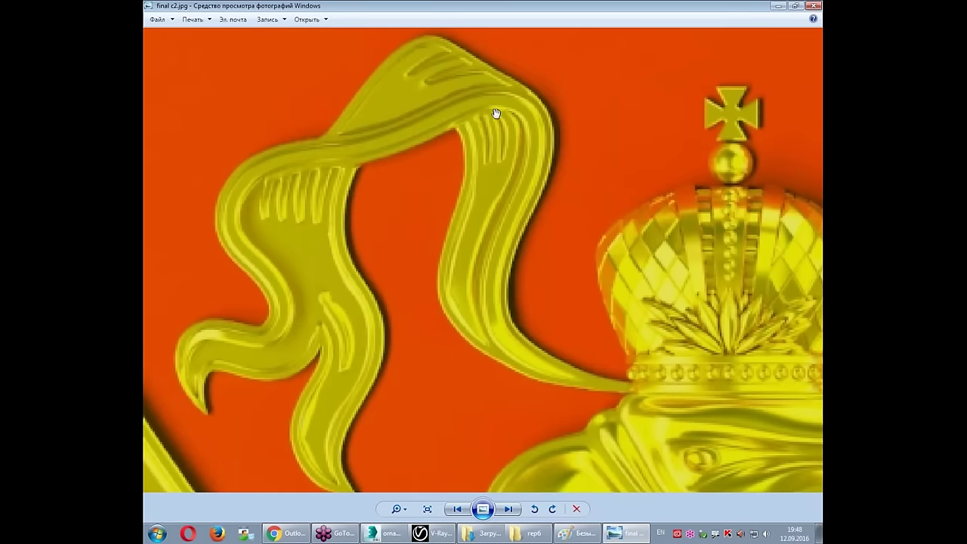
drag(572, 363, 313, 64)
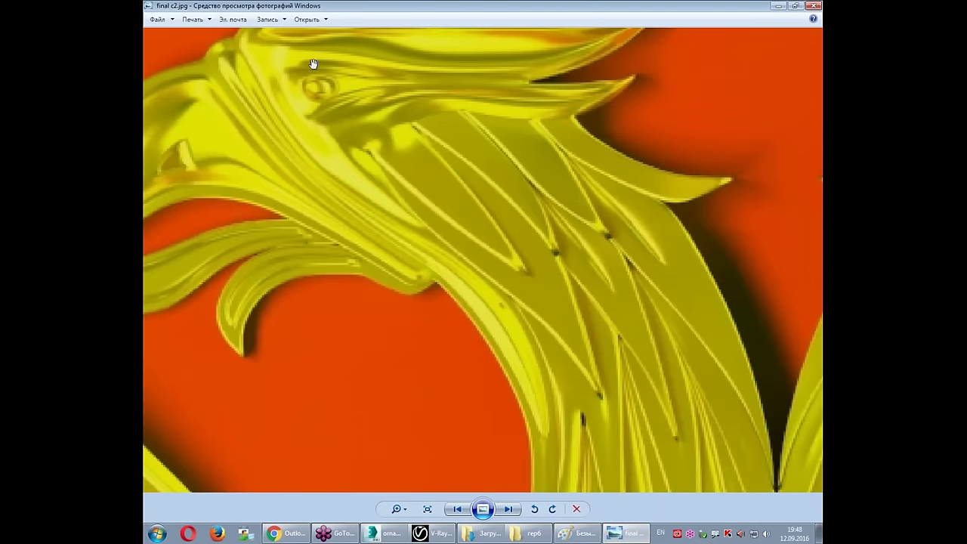
scroll(331, 91, down, 2)
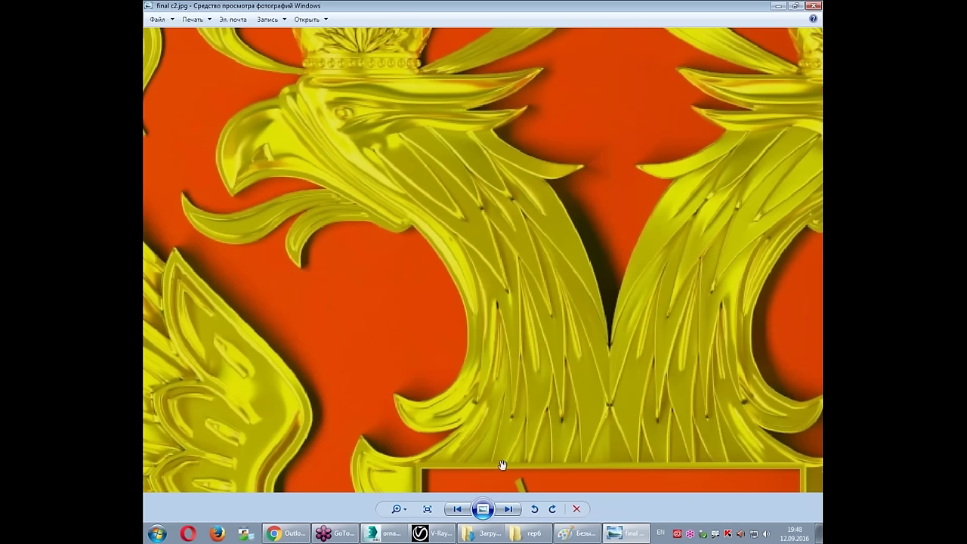
Step: Advance to final c1.jpg and zoom in on the crowned eagle head
click(509, 511)
click(509, 511)
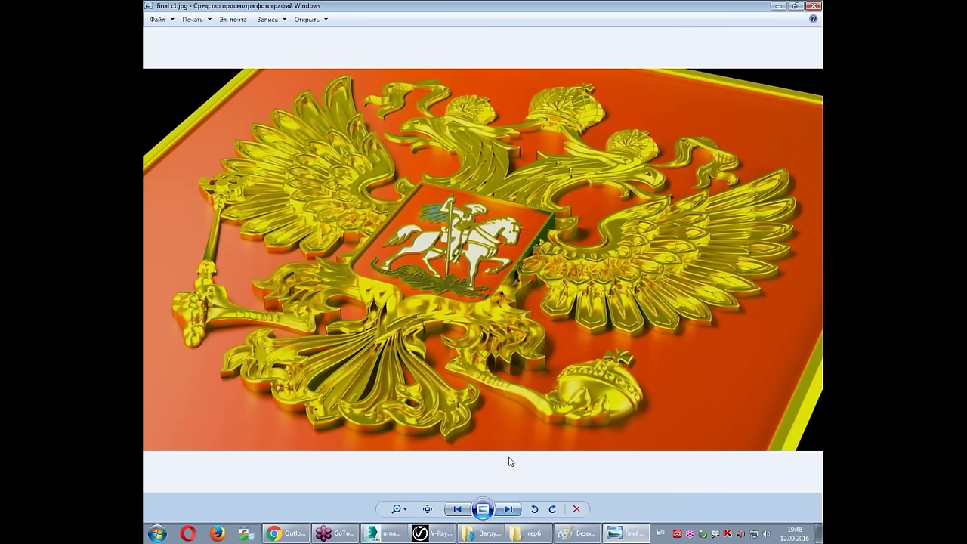
scroll(623, 216, up, 1)
scroll(624, 216, up, 1)
scroll(623, 216, up, 1)
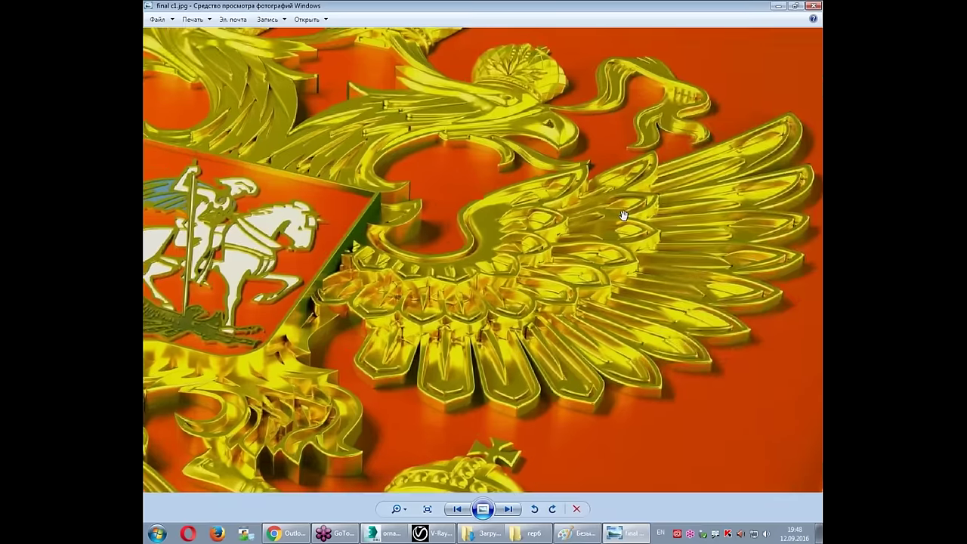
scroll(624, 216, up, 1)
scroll(655, 236, up, 1)
drag(655, 236, 661, 313)
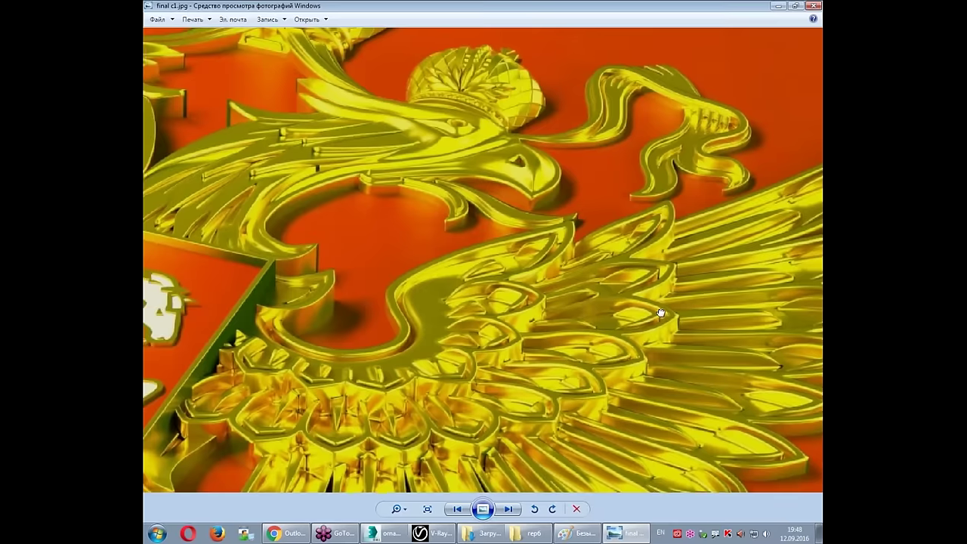
Step: Pan across the left wing, St George shield and tail feathers, then close the viewer
mouse_move(305, 205)
mouse_down()
mouse_move(695, 361)
mouse_move(816, 382)
mouse_up()
drag(408, 249, 637, 252)
drag(637, 454, 620, 227)
drag(620, 454, 604, 265)
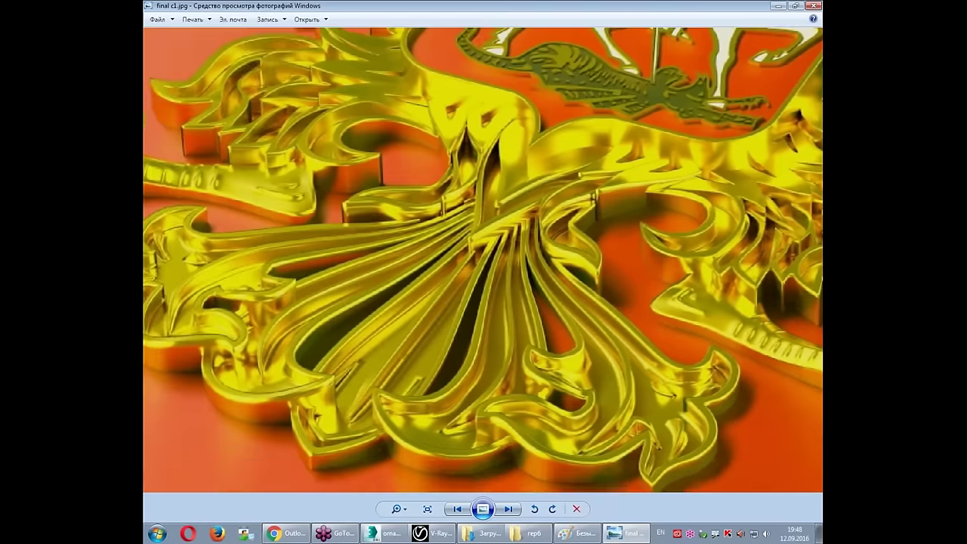
scroll(497, 216, down, 1)
scroll(497, 216, down, 1)
scroll(533, 89, down, 1)
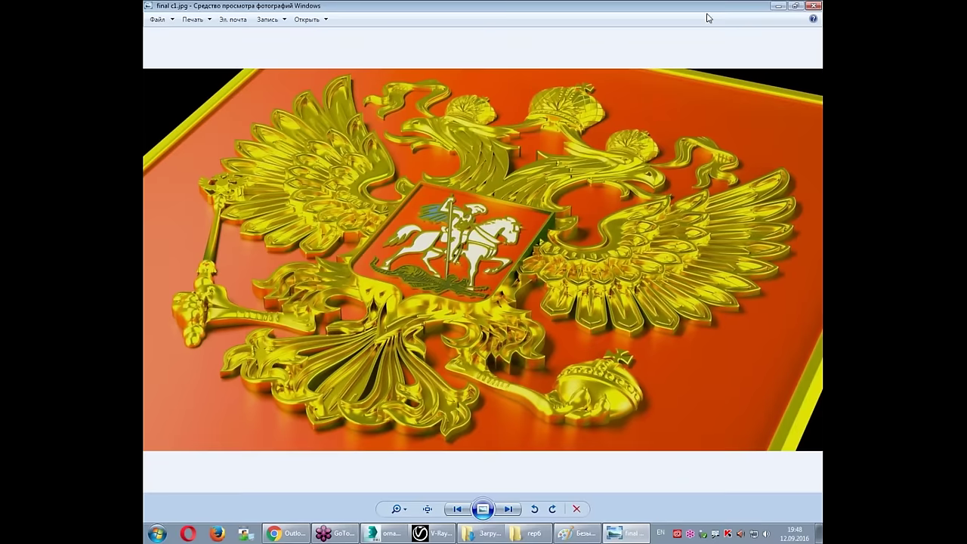
click(814, 6)
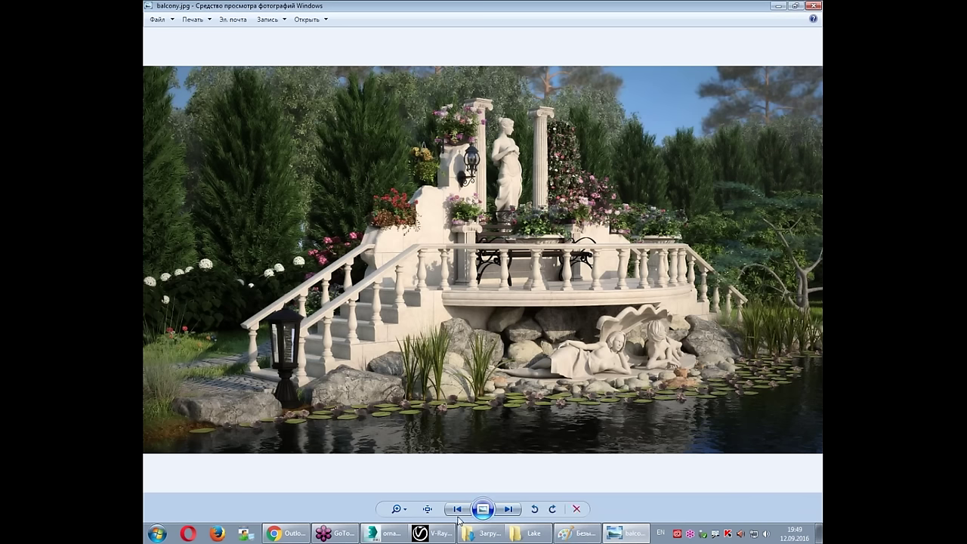
Step: Zoom in on the standing statue in balcony.jpg, then view the rocks, reclining figure and reeds
click(427, 510)
scroll(477, 226, up, 2)
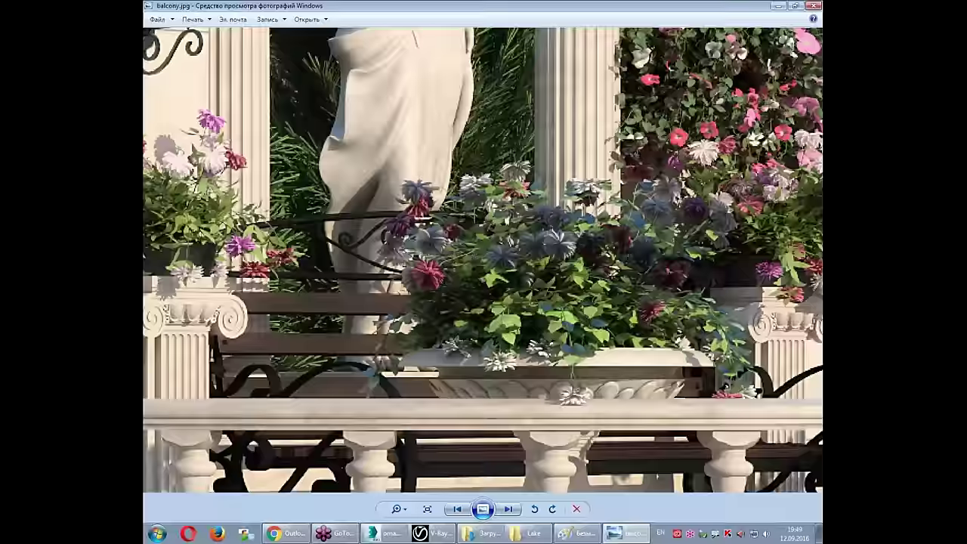
drag(467, 360, 468, 61)
scroll(426, 201, down, 1)
scroll(456, 207, down, 1)
scroll(484, 226, down, 1)
drag(503, 248, 594, 150)
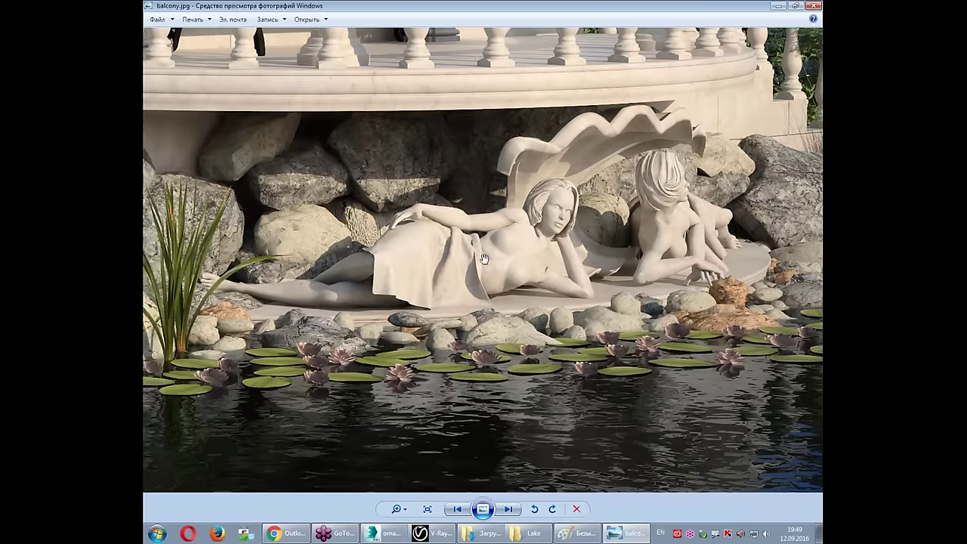
scroll(492, 257, up, 2)
Step: Inspect the statue's legs, torso and waist, briefly tracing a red line along its drape
drag(495, 252, 884, 238)
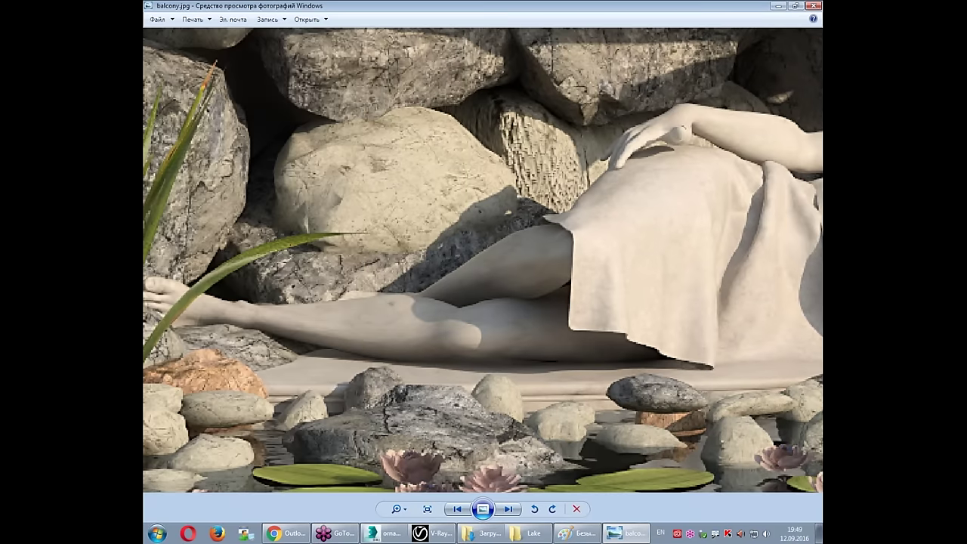
mouse_move(873, 249)
mouse_down()
mouse_move(510, 287)
mouse_move(549, 286)
mouse_up()
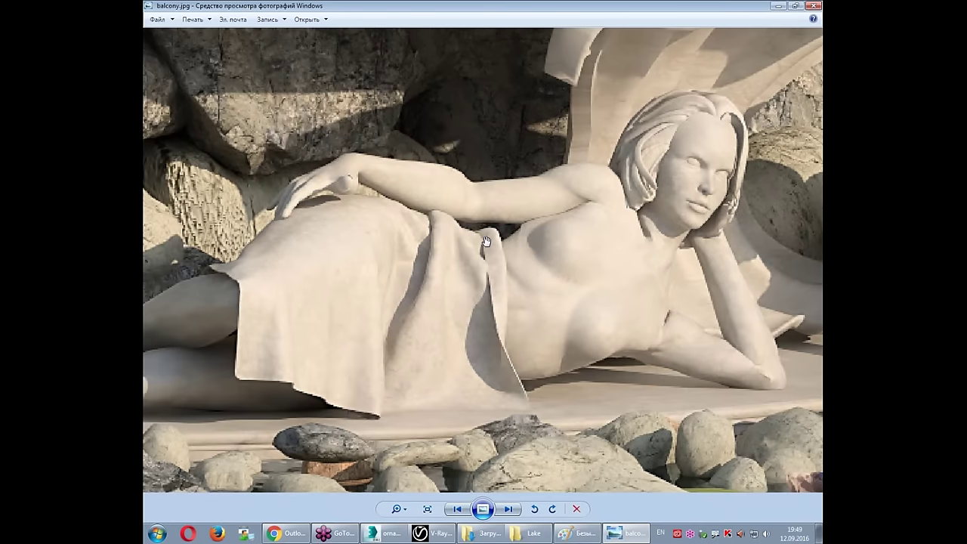
drag(499, 225, 507, 340)
mouse_move(514, 365)
mouse_down()
mouse_move(524, 393)
mouse_move(292, 388)
mouse_move(217, 255)
mouse_move(478, 241)
mouse_up()
key(Escape)
Step: Examine the other statues and the water lilies at varying zoom levels
drag(543, 206, 325, 211)
drag(597, 206, 337, 206)
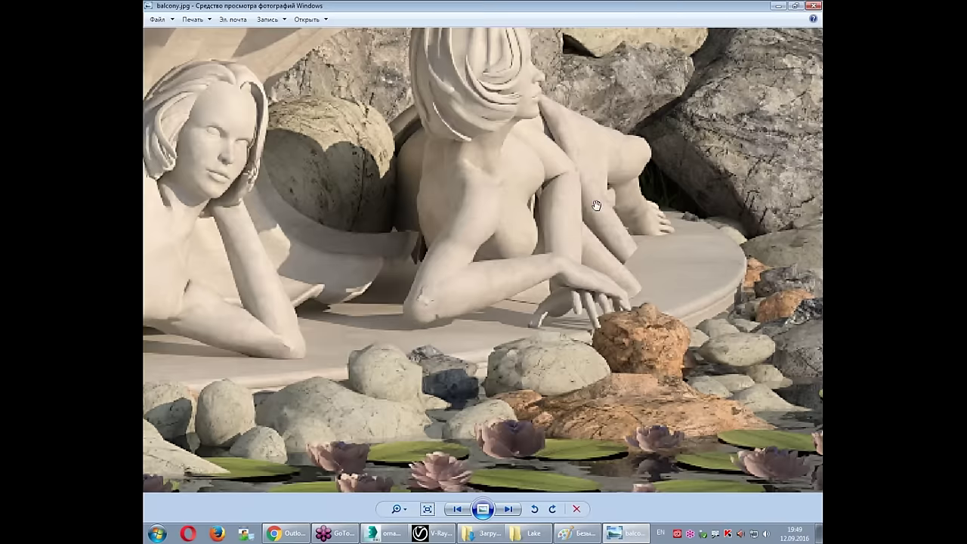
drag(277, 201, 239, 231)
scroll(239, 231, down, 2)
scroll(221, 213, down, 2)
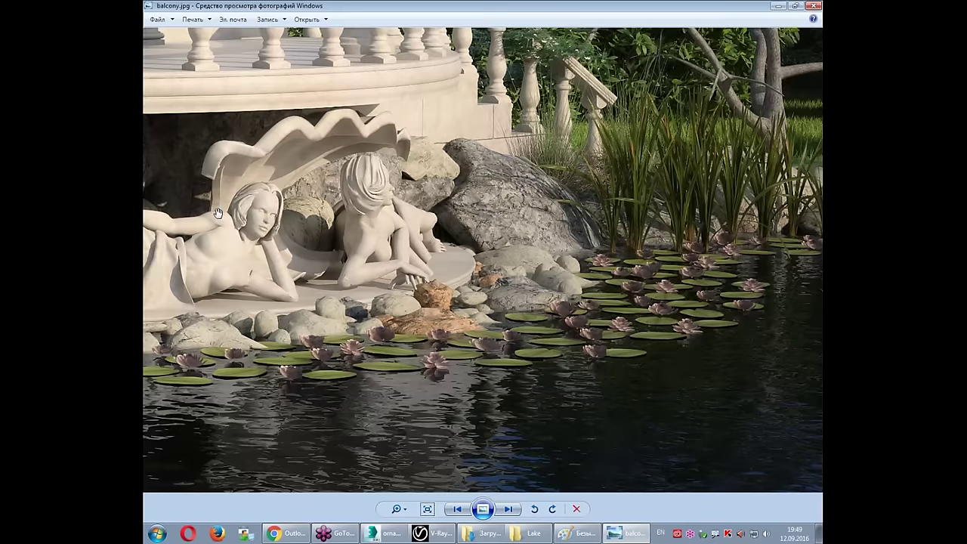
scroll(362, 314, up, 1)
scroll(362, 314, down, 1)
scroll(411, 306, down, 2)
scroll(421, 300, down, 1)
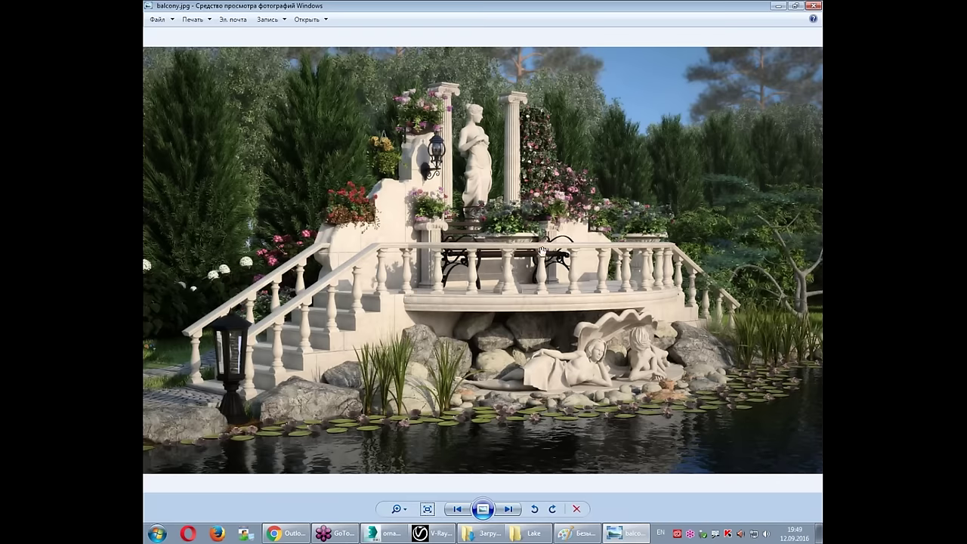
scroll(543, 252, up, 2)
scroll(495, 312, up, 2)
Step: Look over the column and statue beside the planter, then close Windows Photo Viewer
drag(342, 247, 406, 267)
mouse_move(305, 223)
mouse_down()
mouse_move(368, 242)
mouse_move(390, 268)
mouse_up()
drag(261, 208, 325, 227)
scroll(325, 226, down, 2)
scroll(325, 226, down, 2)
click(814, 5)
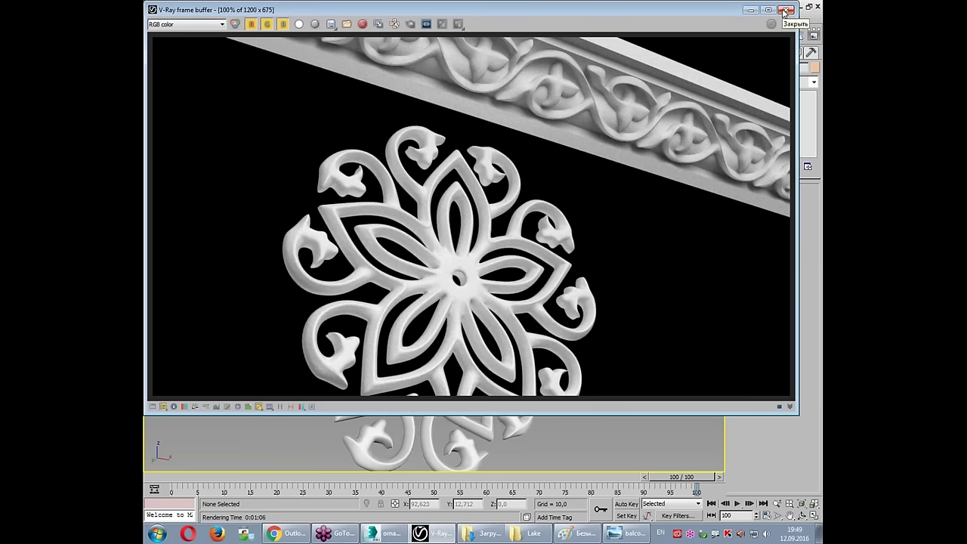
Step: Close the Lake Explorer window with Alt+F4, keeping the rosette render in the V-Ray frame buffer
key(alt+Tab)
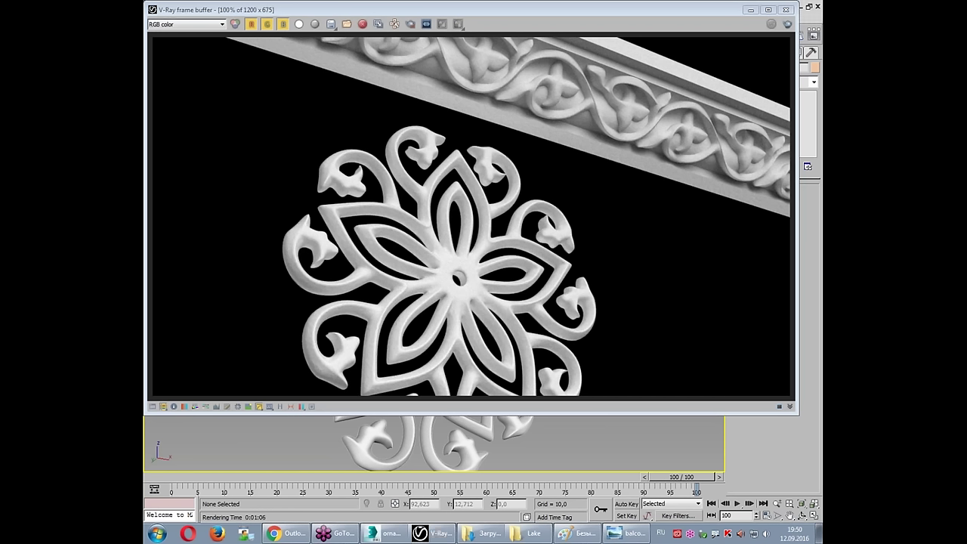
key(alt+Tab)
key(alt+F4)
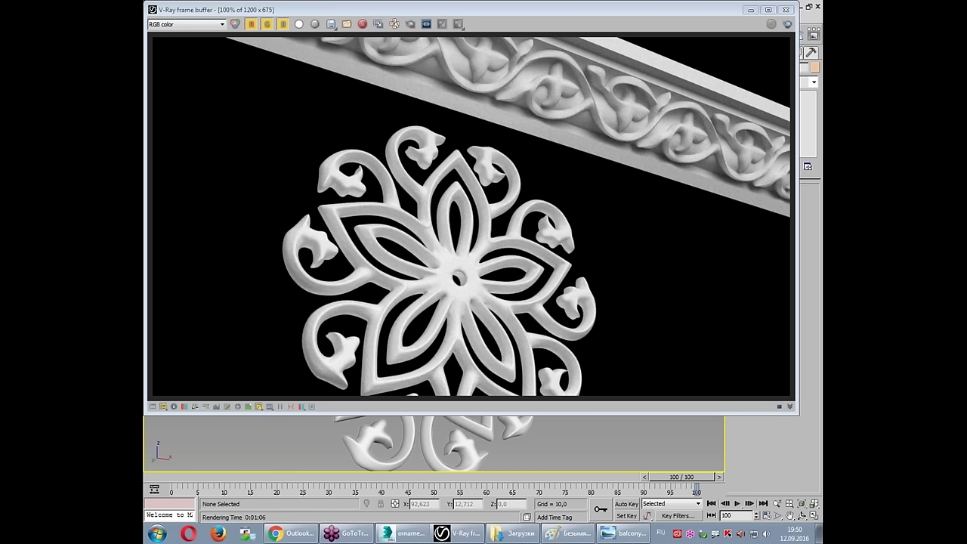